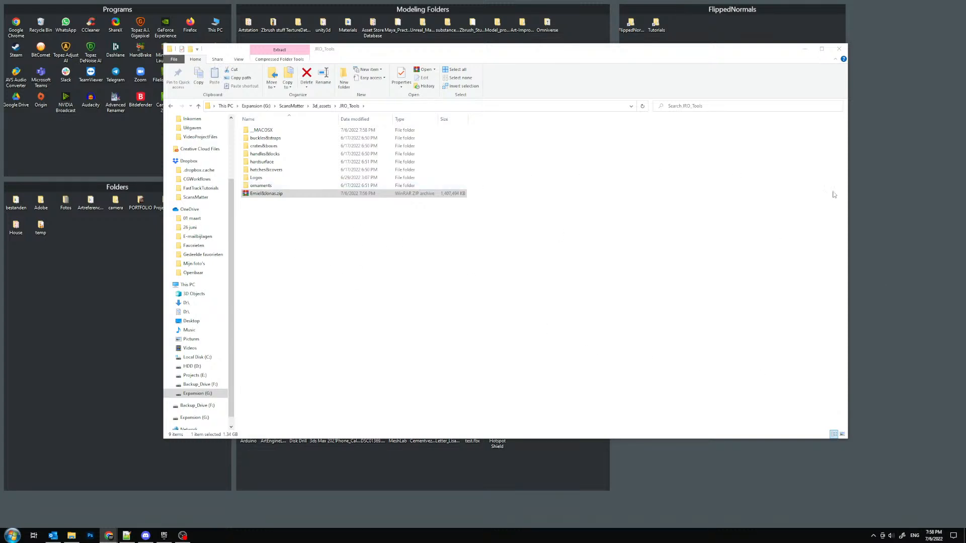
- Delete the ZIP archive and the __MACOSX folder from the JRO_Tools folder
{"action": "left_click", "coordinate": [265, 195]}
{"action": "key", "text": "Delete"}
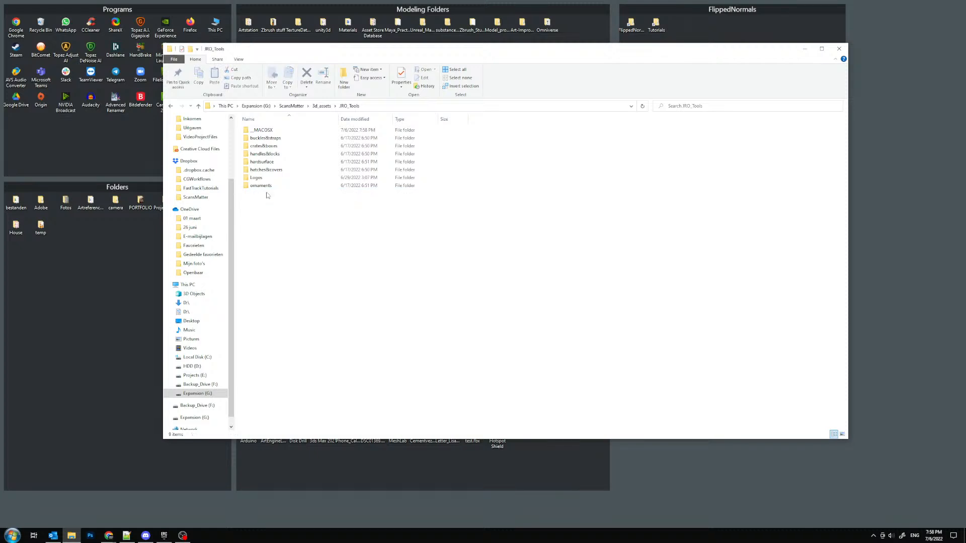
{"action": "left_click", "coordinate": [275, 132]}
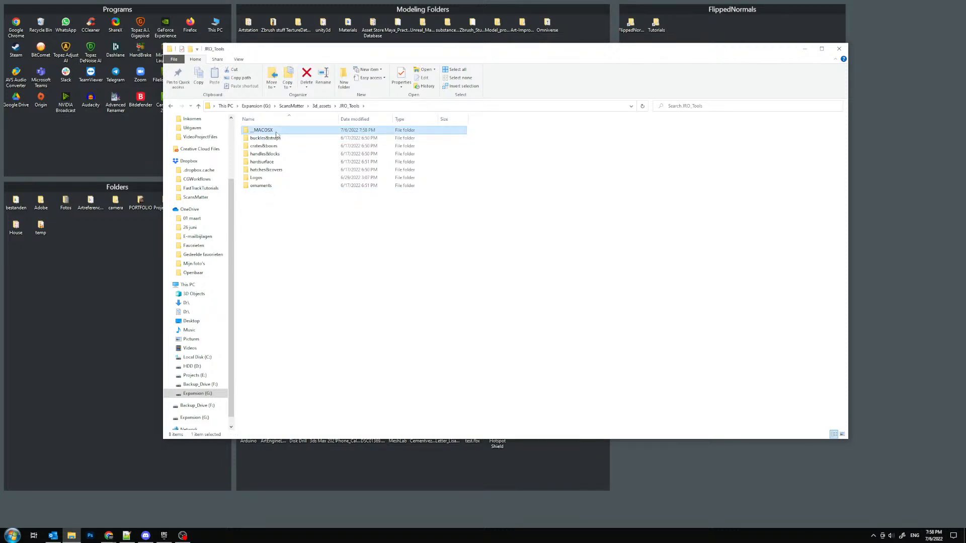
{"action": "key", "text": "Delete"}
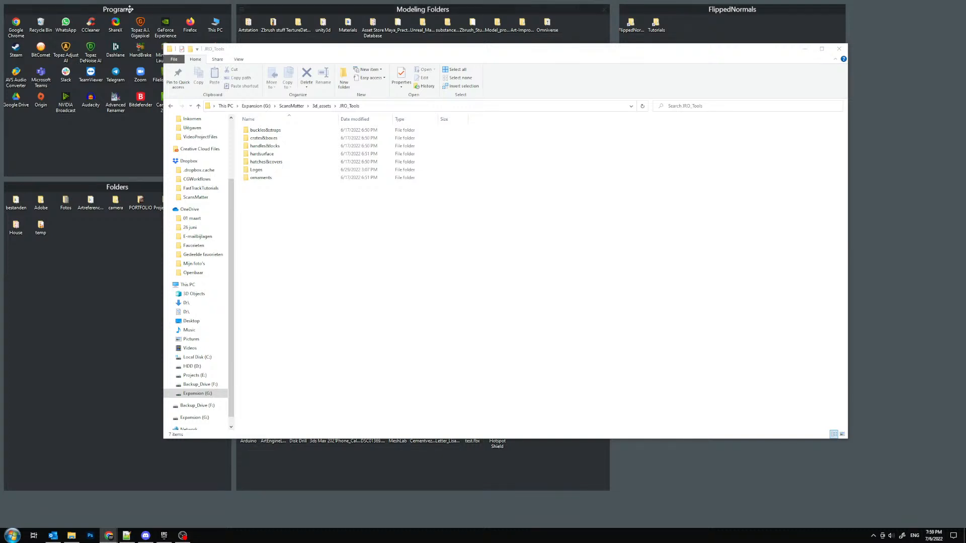
- Hide the desktop icons and launch Adobe Substance 3D Painter, clearing the file window out of its way
{"action": "double_click", "coordinate": [872, 201]}
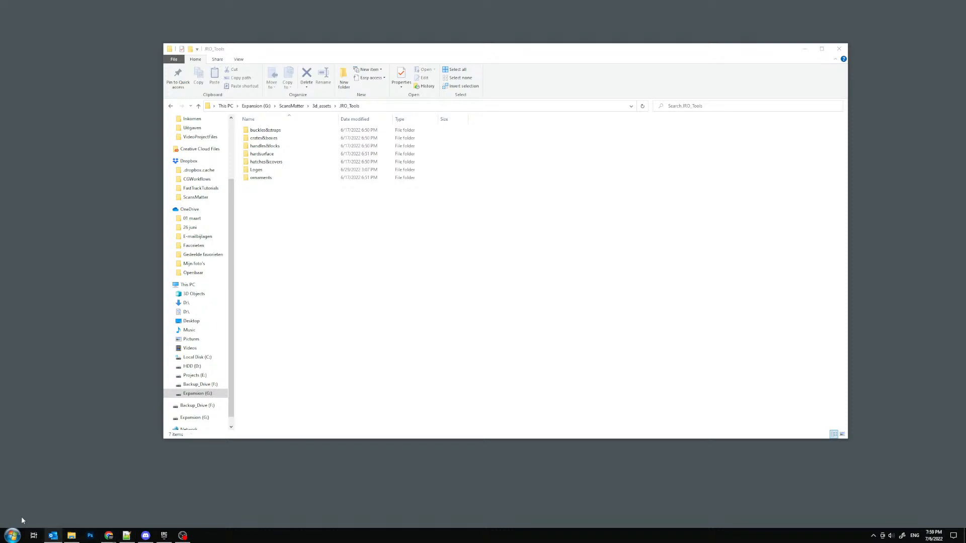
{"action": "left_click", "coordinate": [12, 535]}
{"action": "mouse_move", "coordinate": [51, 458]}
{"action": "type", "text": "adob"}
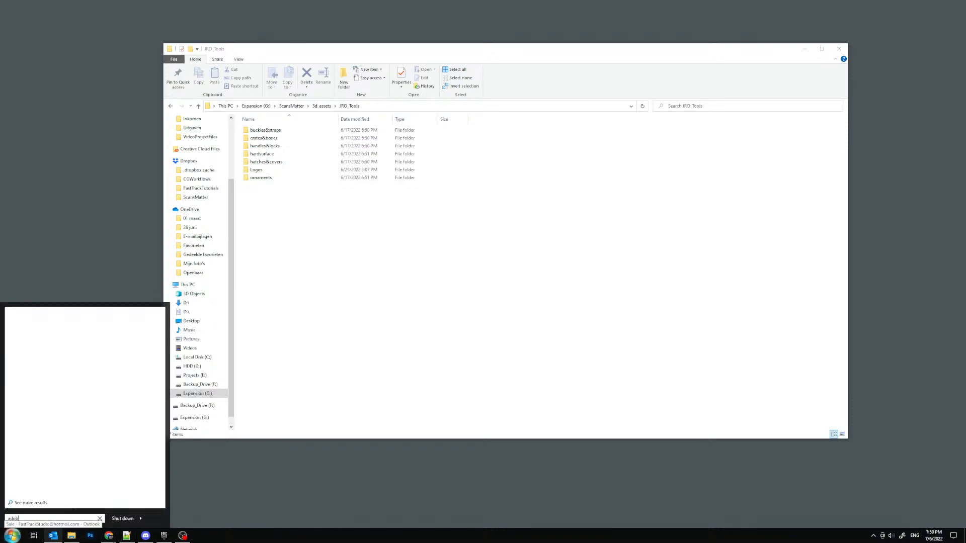
{"action": "key", "text": "Down"}
{"action": "key", "text": "Down"}
{"action": "key", "text": "Down"}
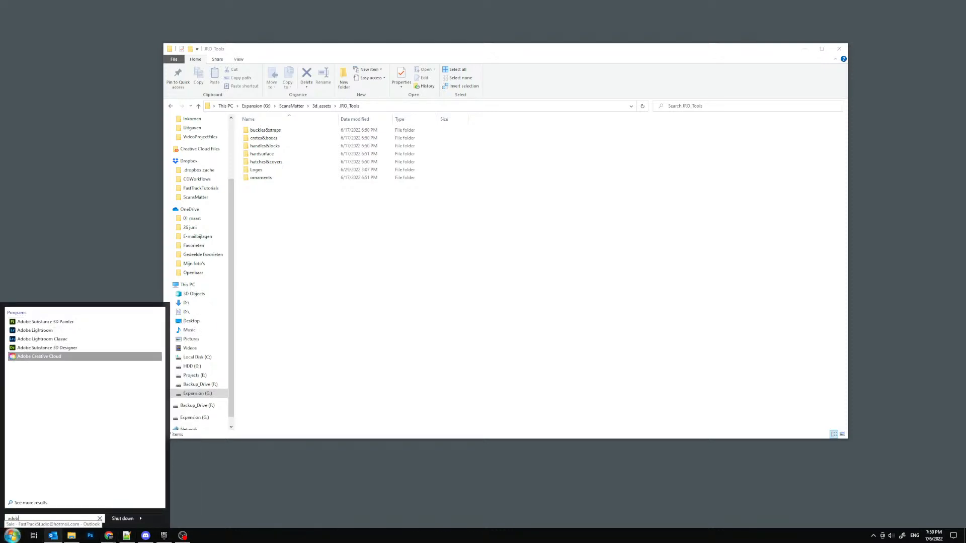
{"action": "key", "text": "Return"}
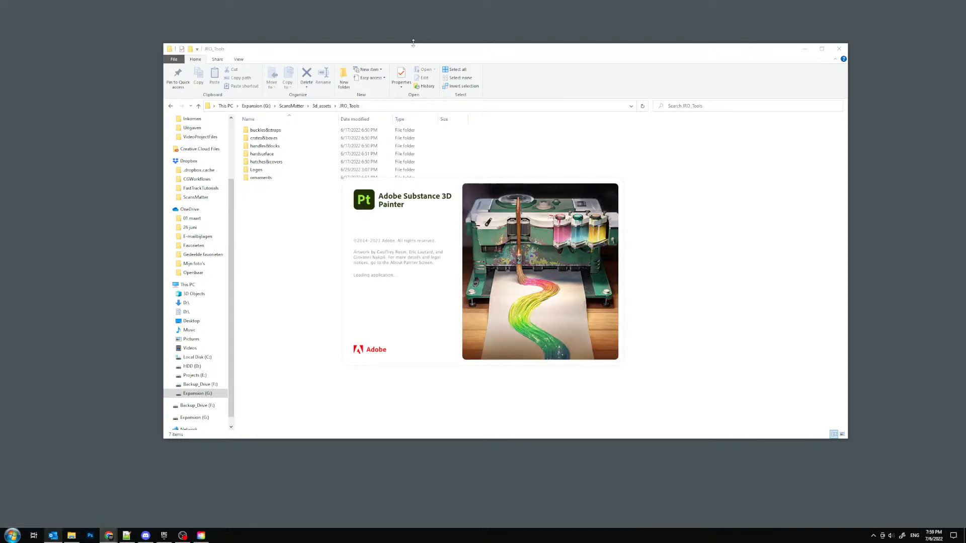
{"action": "left_click_drag", "start_coordinate": [410, 48], "coordinate": [410, 0]}
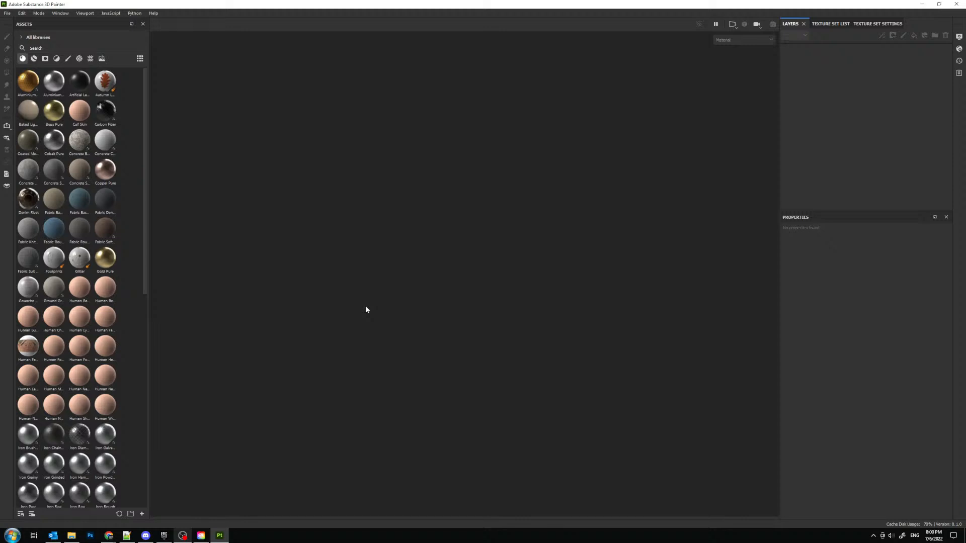
- Find the jro_buckle_001 folder in JRO_Tools' buckles&straps folder and view its color-coded image jro_buckle_001.jpg
{"action": "left_click", "coordinate": [71, 535]}
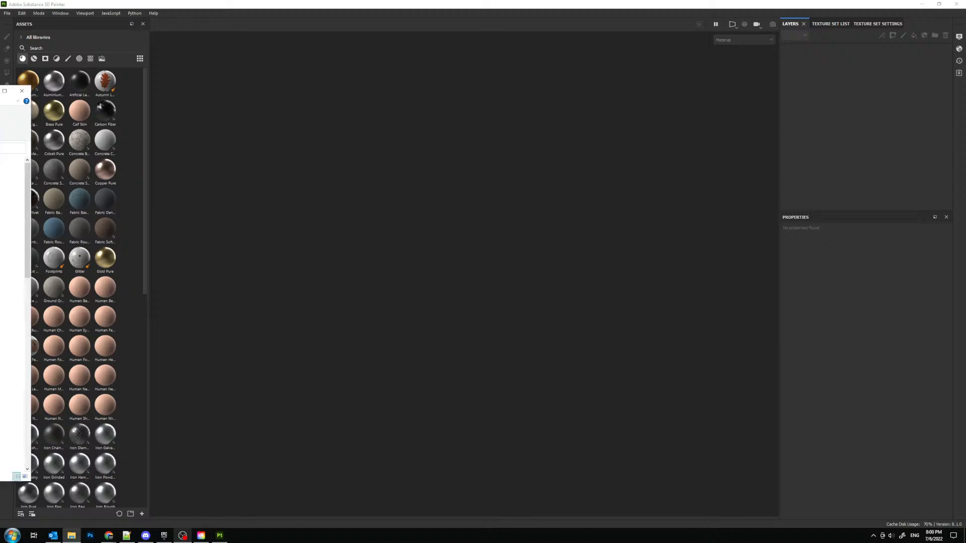
{"action": "left_click_drag", "start_coordinate": [0, 90], "coordinate": [261, 51]}
{"action": "double_click", "coordinate": [238, 148]}
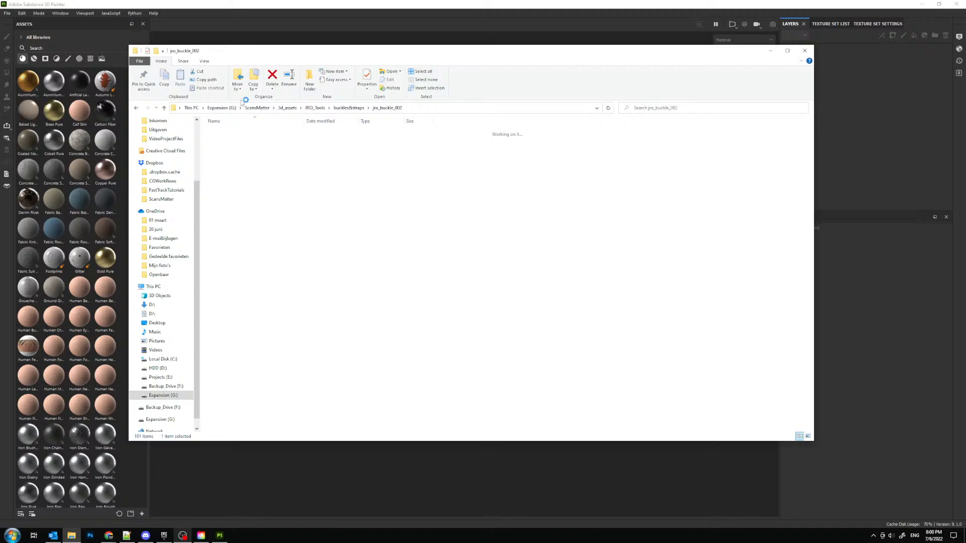
{"action": "left_click", "coordinate": [361, 109]}
{"action": "double_click", "coordinate": [231, 141]}
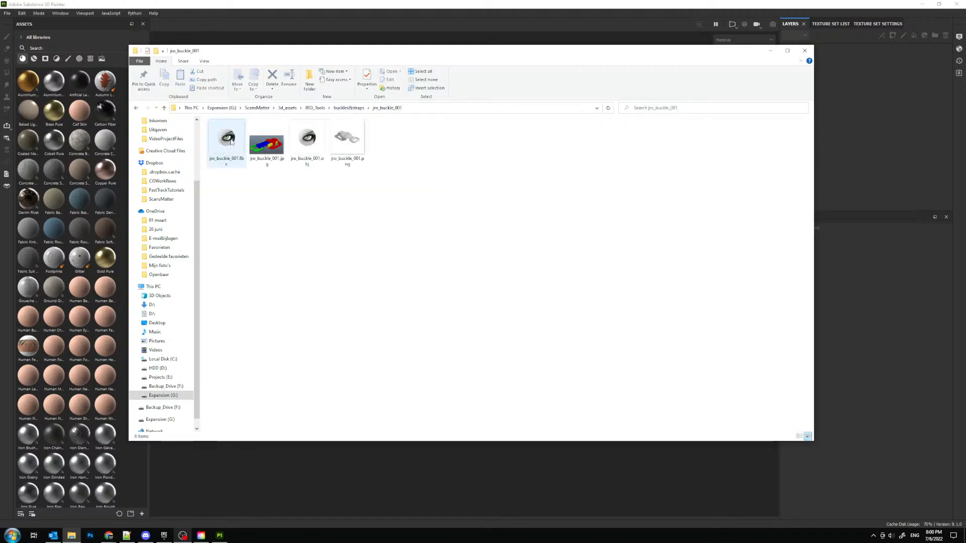
{"action": "left_click", "coordinate": [277, 148]}
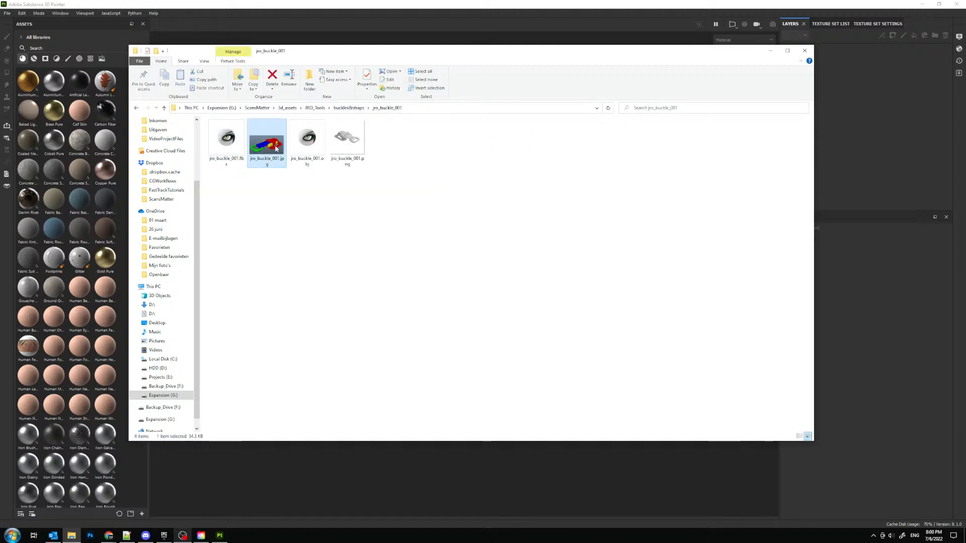
{"action": "double_click", "coordinate": [276, 148]}
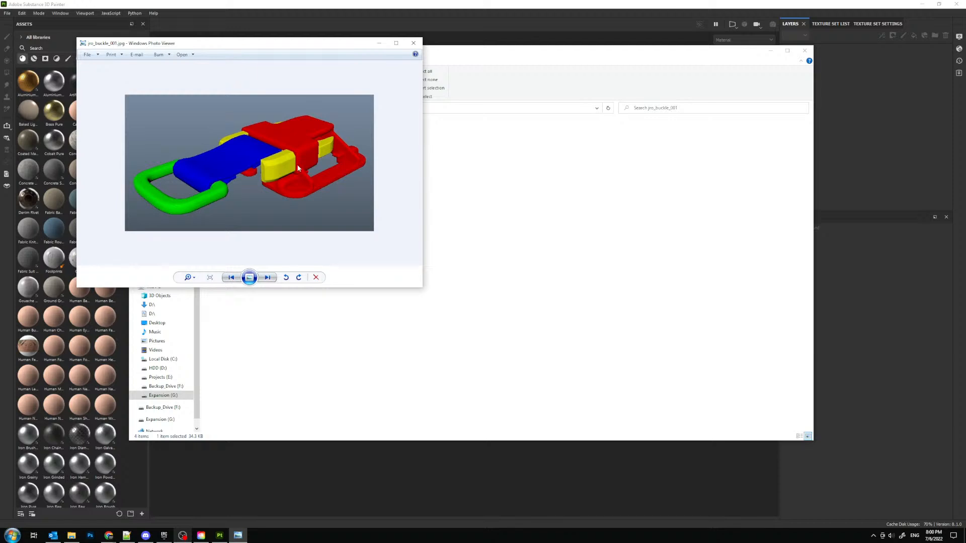
{"action": "left_click", "coordinate": [413, 43]}
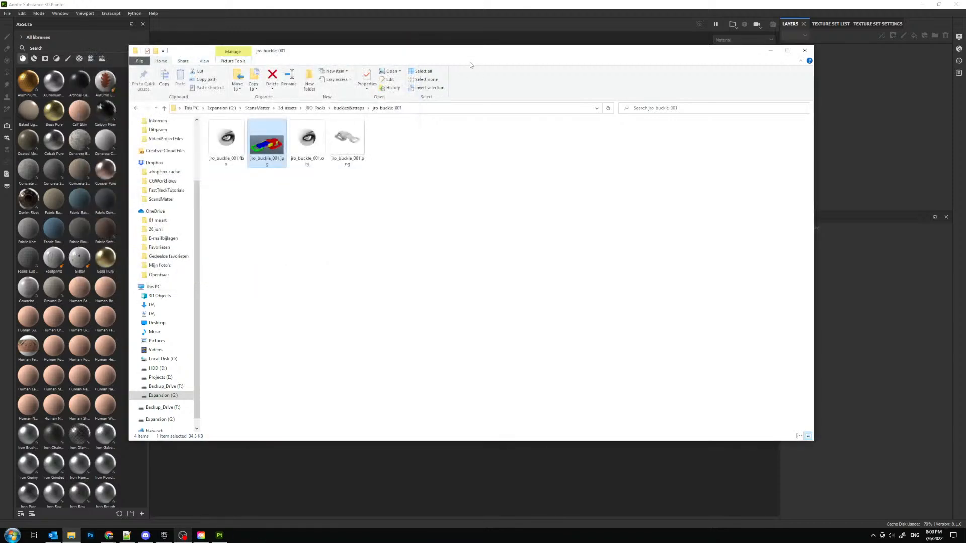
- Inspect the gray buckle render jro_buckle_001.png in an enlarged viewer window, and close it
{"action": "left_click_drag", "start_coordinate": [470, 52], "coordinate": [0, 88]}
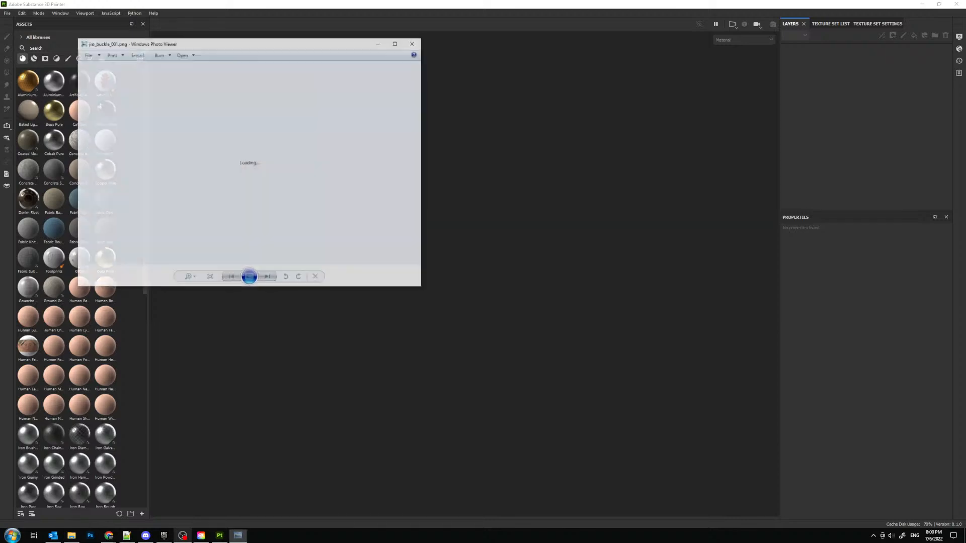
{"action": "left_click_drag", "start_coordinate": [421, 289], "coordinate": [706, 437]}
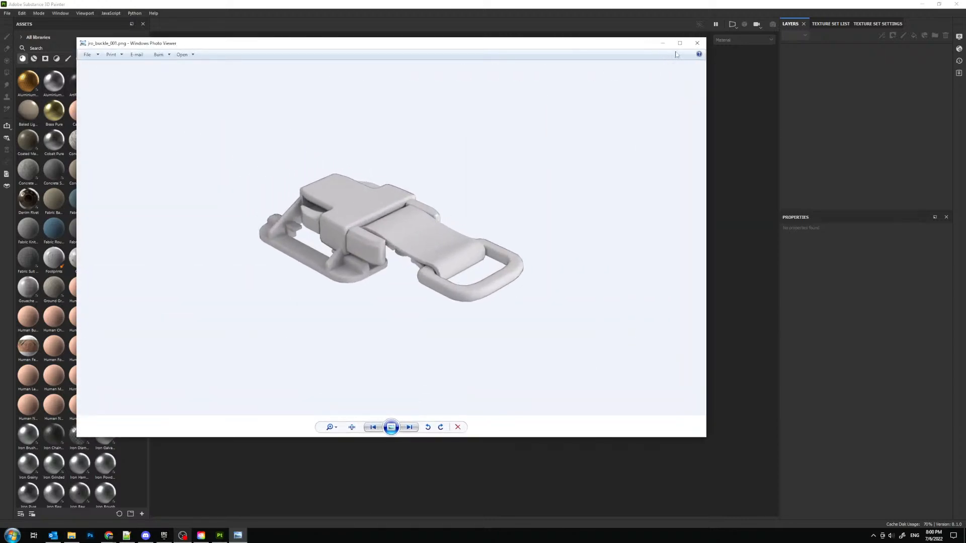
{"action": "left_click", "coordinate": [697, 43]}
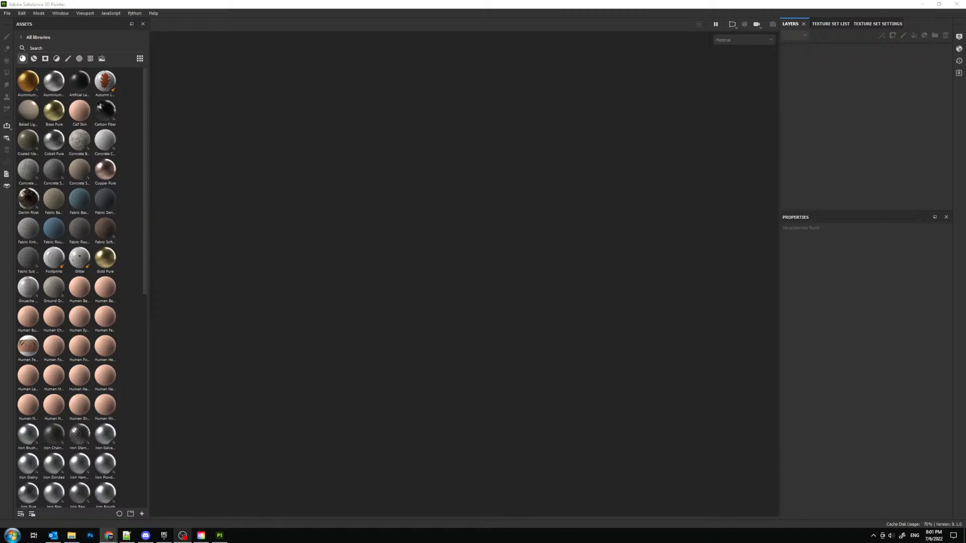
- Switch to the YouTube browser window, play the suggested "Study Music Playlist 2022" video and move the window off this screen
{"action": "left_click", "coordinate": [109, 535]}
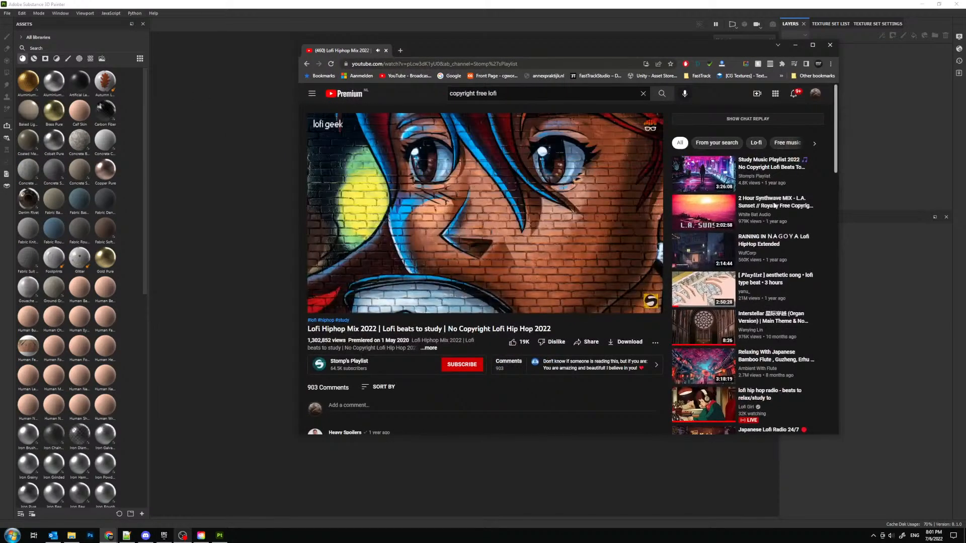
{"action": "left_click", "coordinate": [765, 165]}
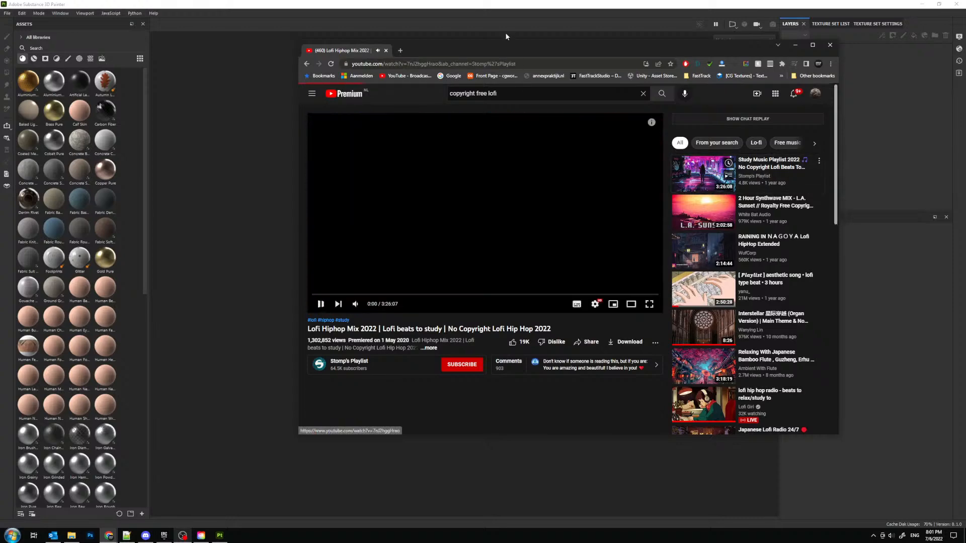
{"action": "left_click_drag", "start_coordinate": [529, 49], "coordinate": [0, 46]}
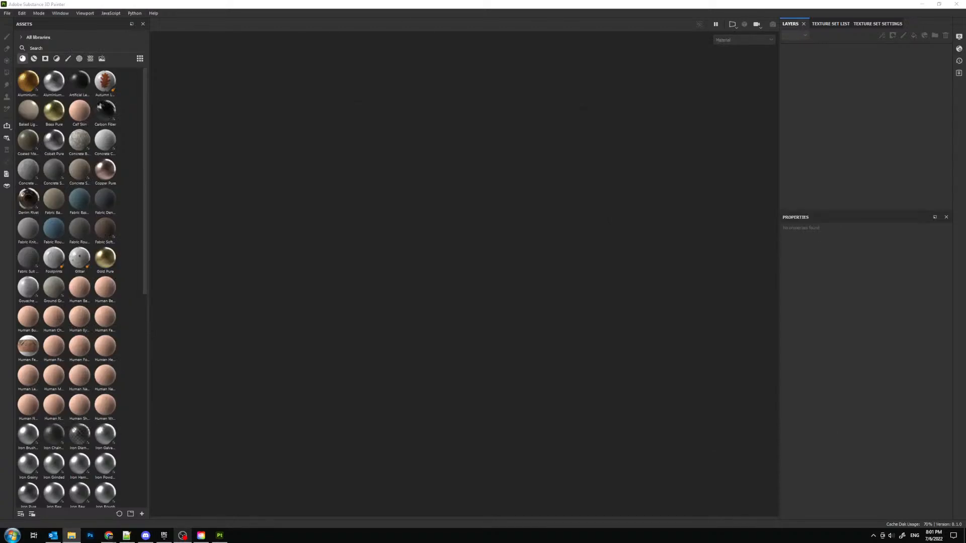
{"action": "left_click", "coordinate": [7, 13]}
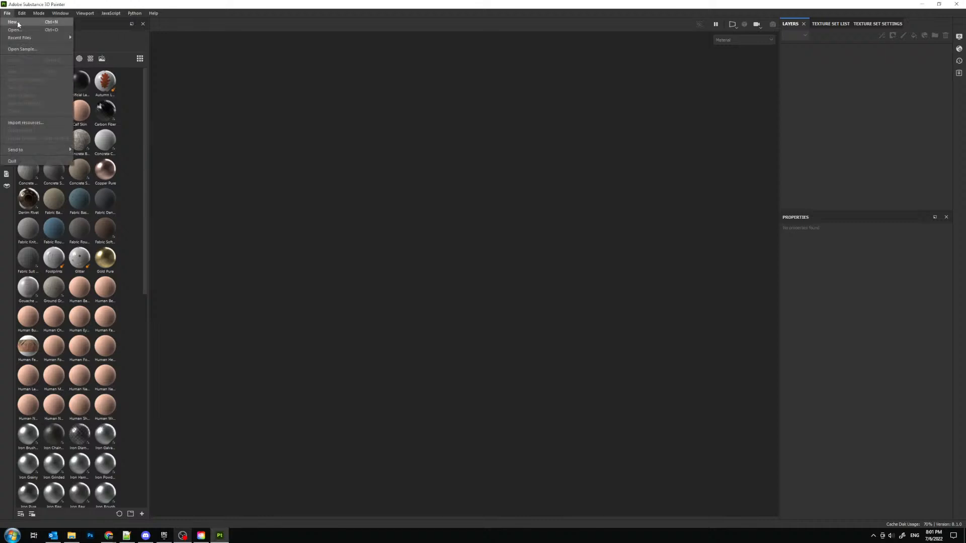
{"action": "left_click", "coordinate": [18, 23]}
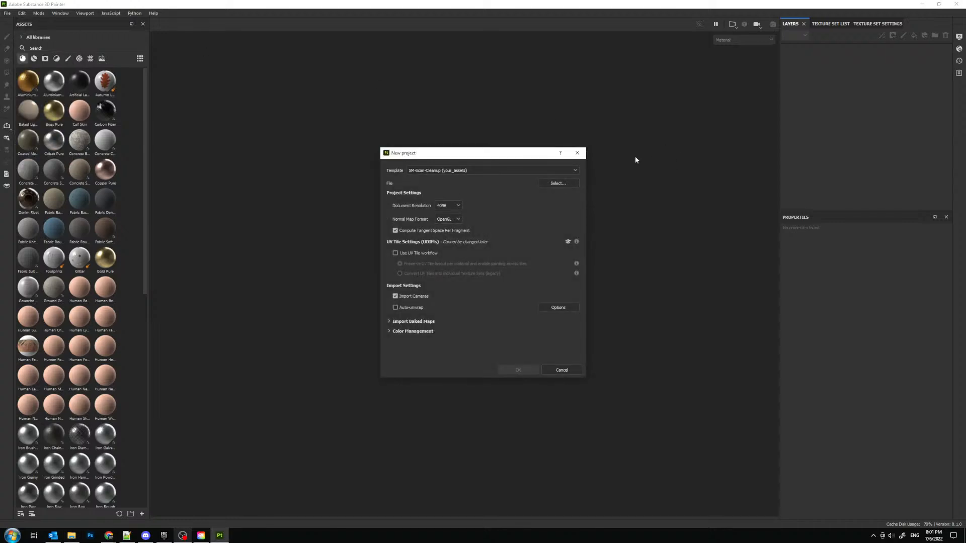
{"action": "left_click", "coordinate": [577, 153]}
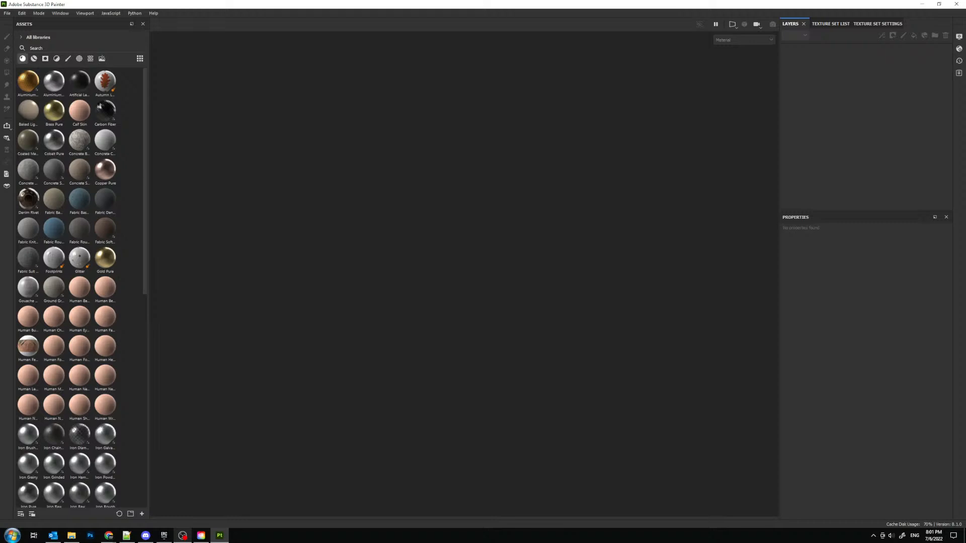
- Open the project Smart_Material_Template.spp from ScansMatter's Templates\Smart_Material_Template folder on the Expansion (G:) drive and accept its version update
{"action": "left_click", "coordinate": [7, 13]}
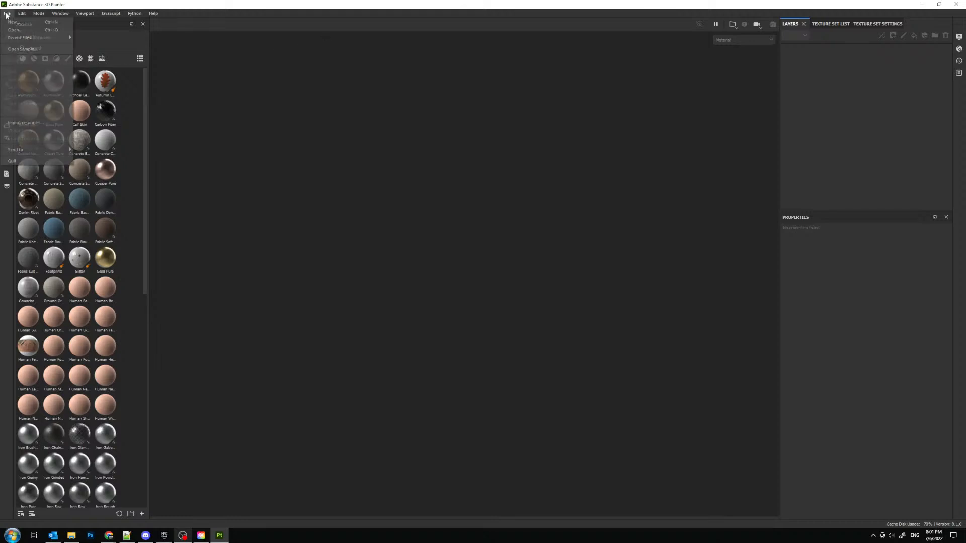
{"action": "mouse_move", "coordinate": [48, 37]}
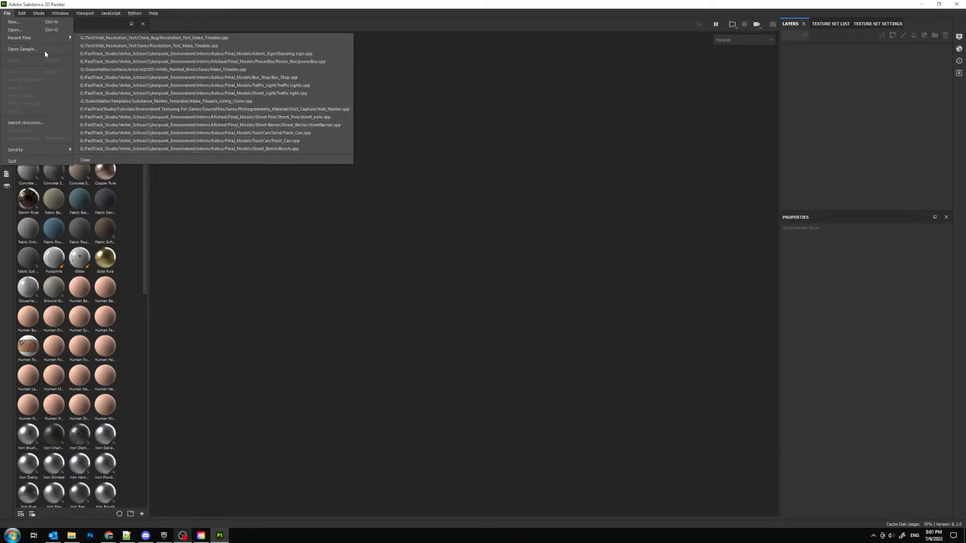
{"action": "left_click", "coordinate": [25, 30]}
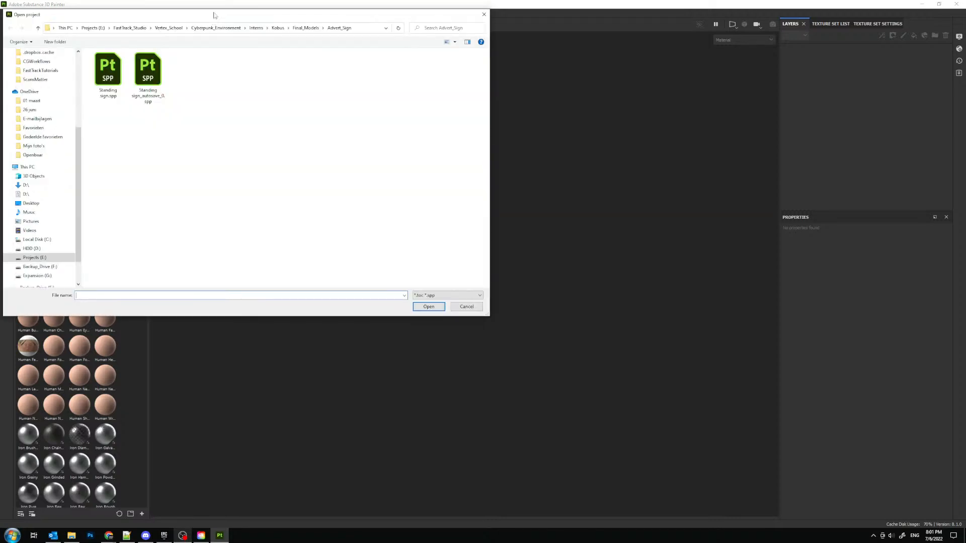
{"action": "scroll", "coordinate": [170, 281], "scroll_direction": "down", "scroll_amount": 2}
{"action": "left_click", "coordinate": [173, 266]}
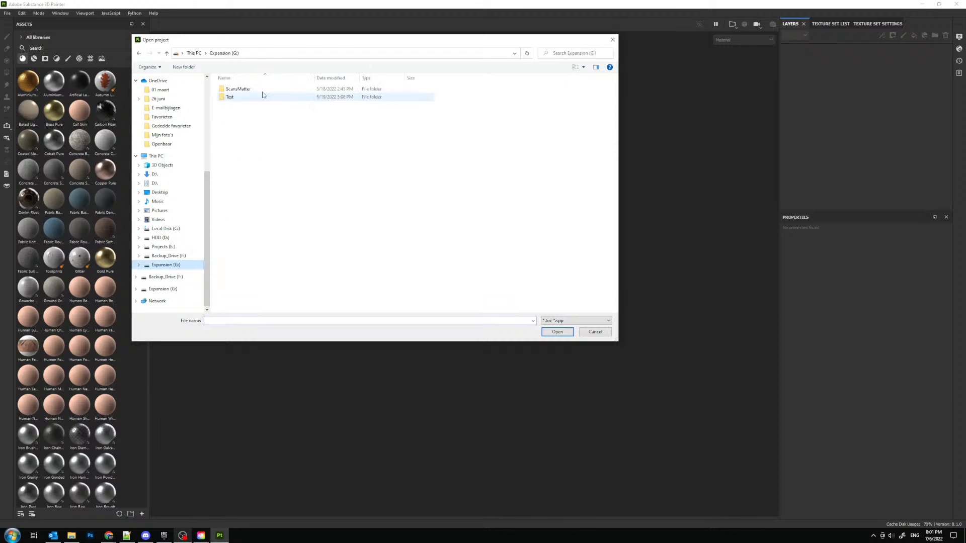
{"action": "double_click", "coordinate": [238, 91]}
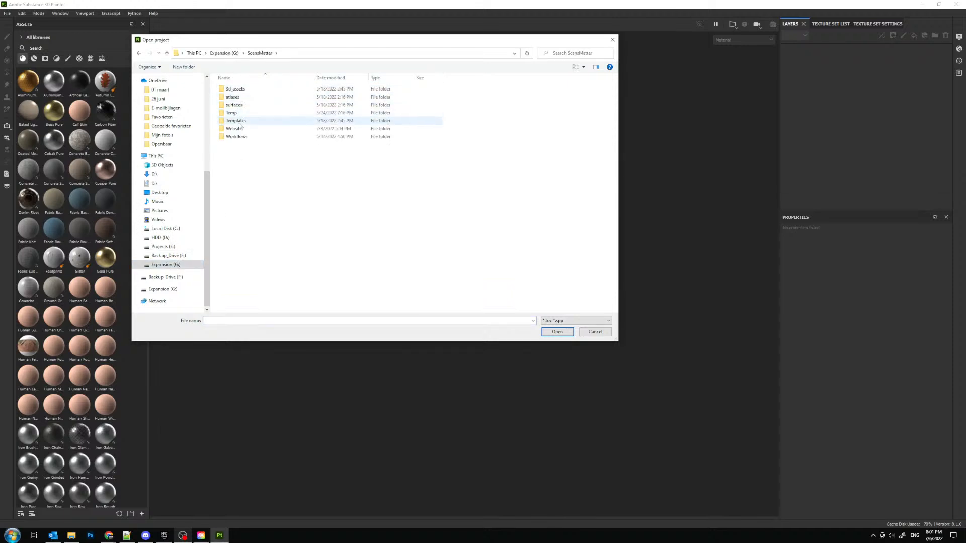
{"action": "double_click", "coordinate": [235, 121]}
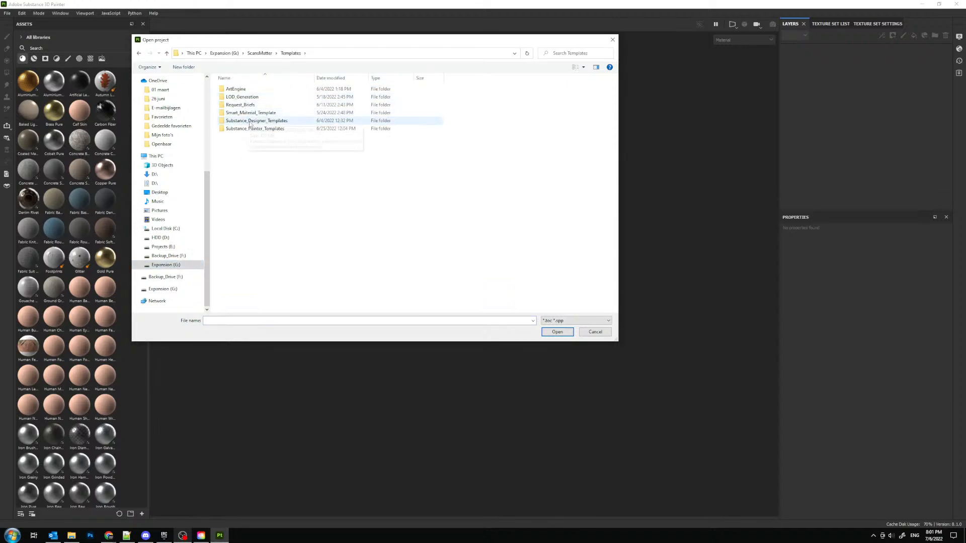
{"action": "double_click", "coordinate": [253, 114]}
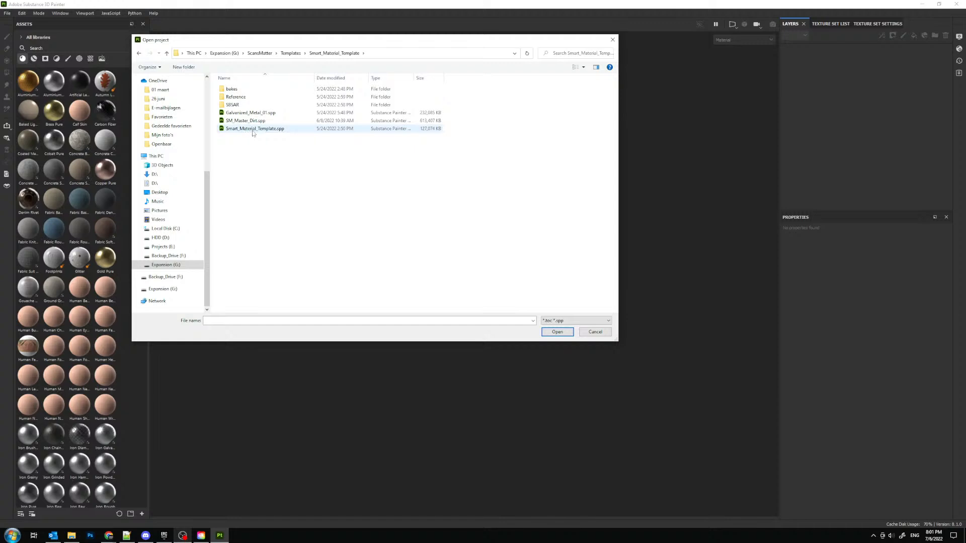
{"action": "left_click", "coordinate": [252, 130]}
{"action": "left_click", "coordinate": [557, 332]}
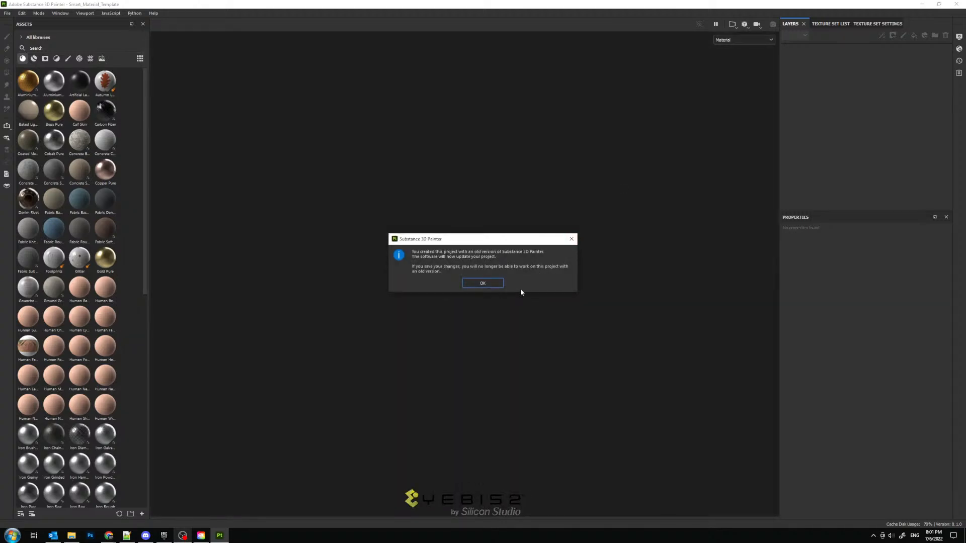
{"action": "left_click", "coordinate": [496, 285]}
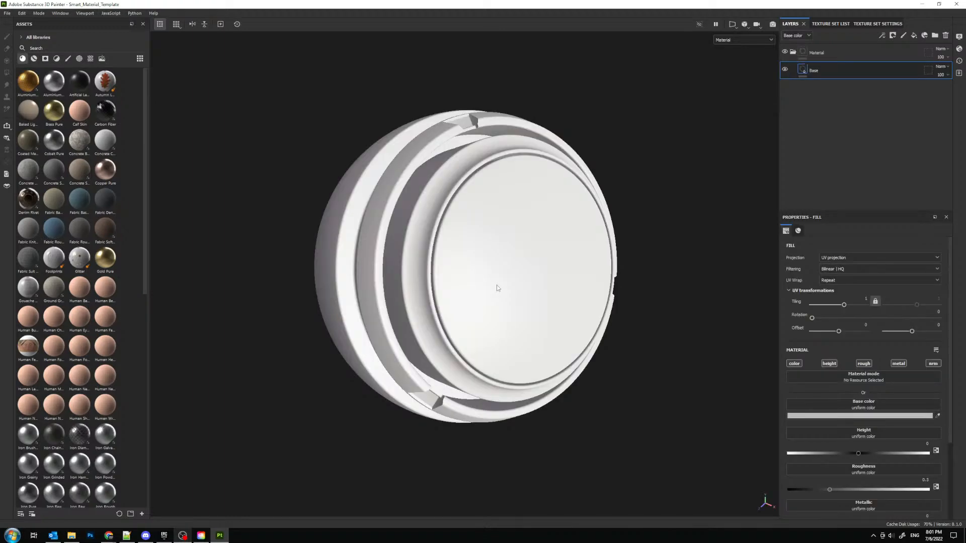
{"action": "left_click_drag", "start_coordinate": [429, 225], "coordinate": [453, 199], "text": "alt"}
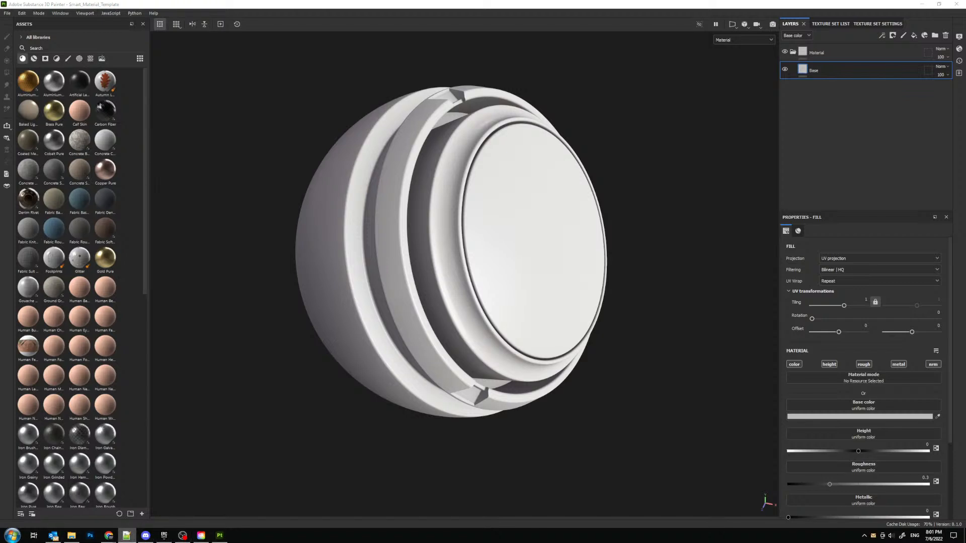
- Bring up the blank Notepad++ document, narrow its window and place it over the layer and property panels beside the model
{"action": "mouse_move", "coordinate": [0, 80]}
{"action": "left_mouse_down"}
{"action": "mouse_move", "coordinate": [270, 79]}
{"action": "mouse_move", "coordinate": [305, 60]}
{"action": "left_mouse_up"}
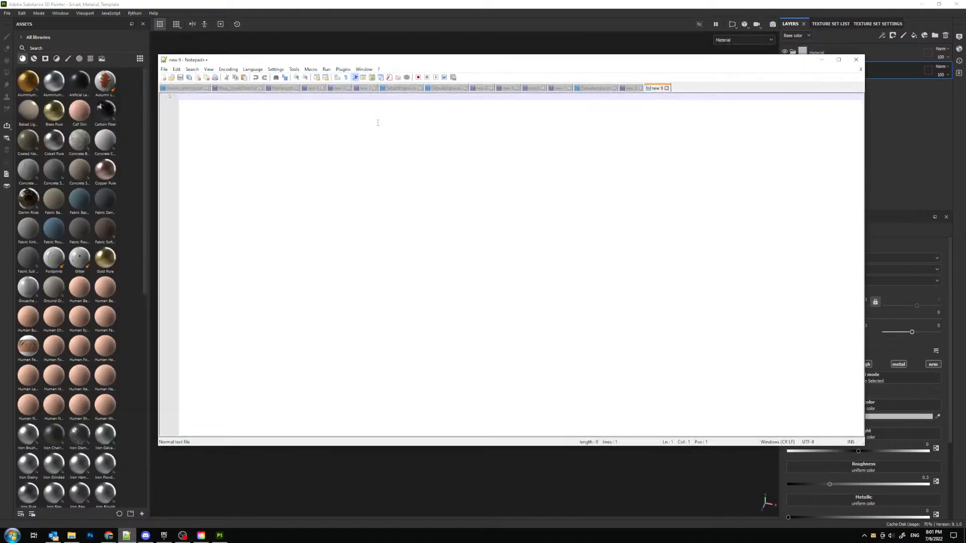
{"action": "left_click_drag", "start_coordinate": [862, 444], "coordinate": [517, 456]}
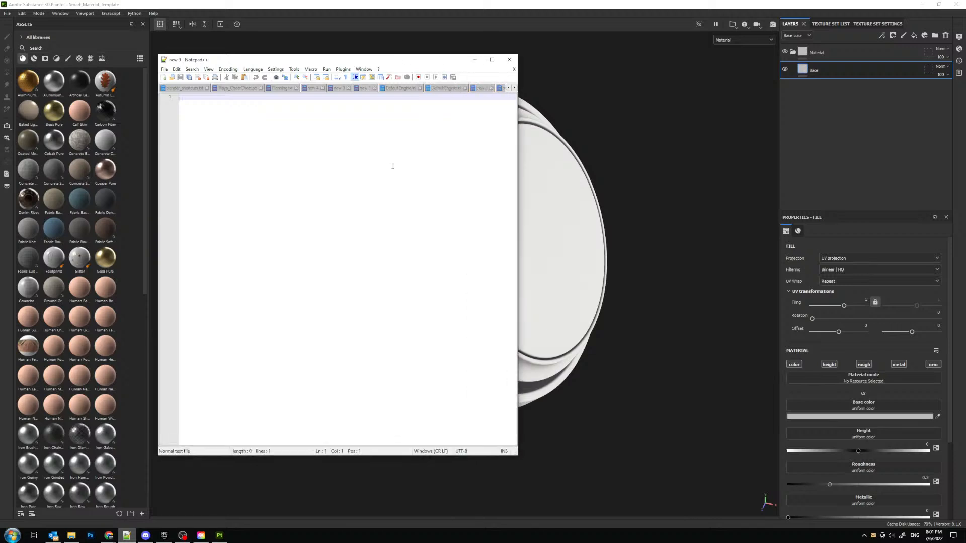
{"action": "left_click_drag", "start_coordinate": [388, 61], "coordinate": [815, 71]}
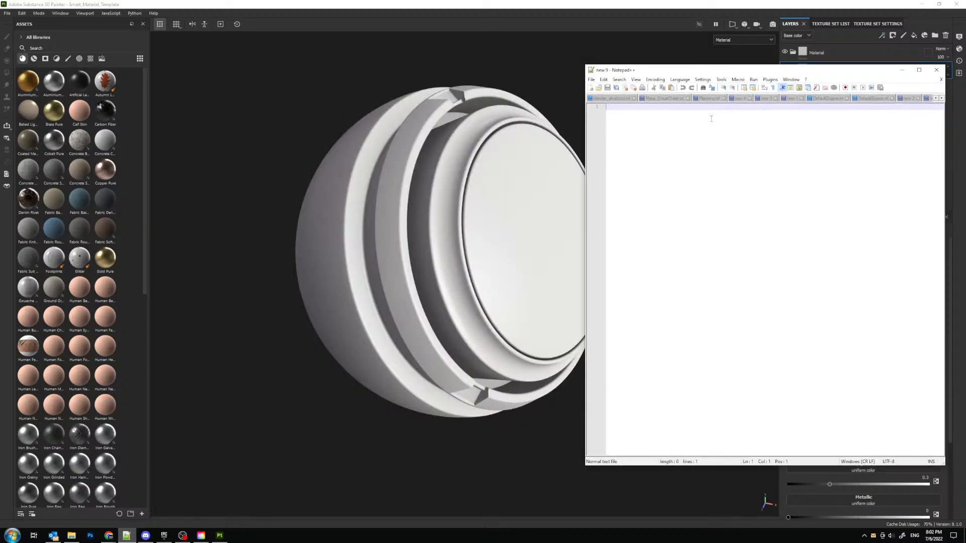
- Write the material names Dirty Base Metal, Painted Metal Clean and Painted Metal Damaged on separate lines, starting on the second line
{"action": "key", "text": "Return"}
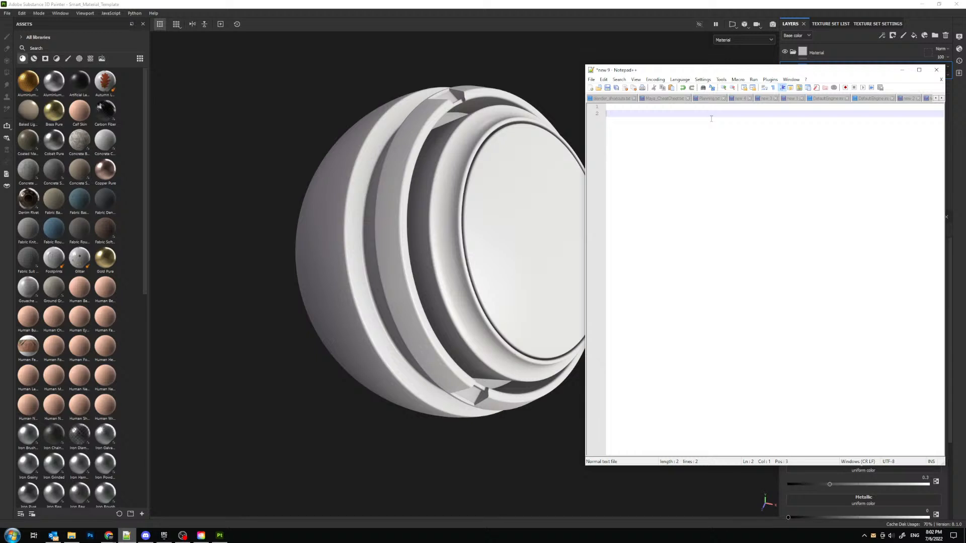
{"action": "type", "text": "Dirty Base Metal"}
{"action": "key", "text": "Return"}
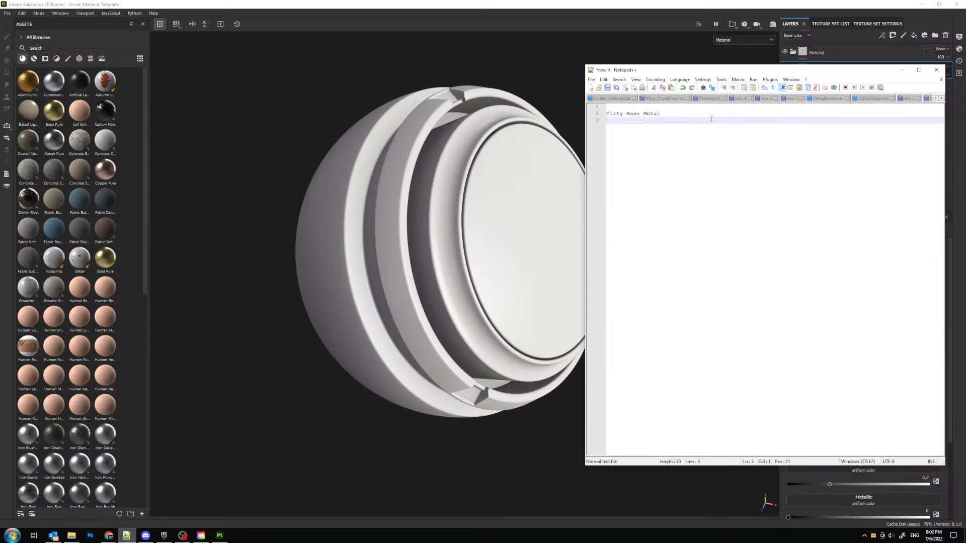
{"action": "type", "text": "Painted Metal Clean"}
{"action": "key", "text": "Return"}
{"action": "type", "text": "Painted Metal "}
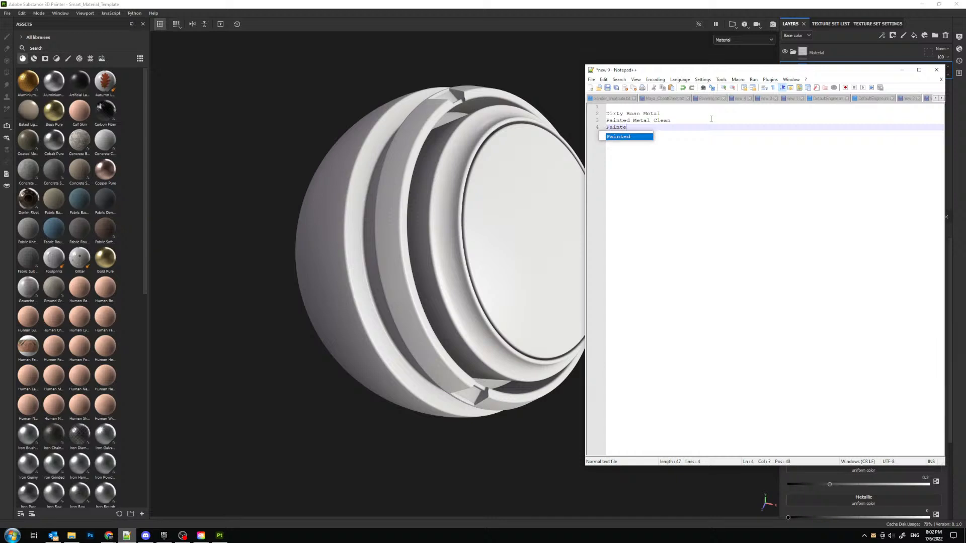
{"action": "type", "text": "Damaged"}
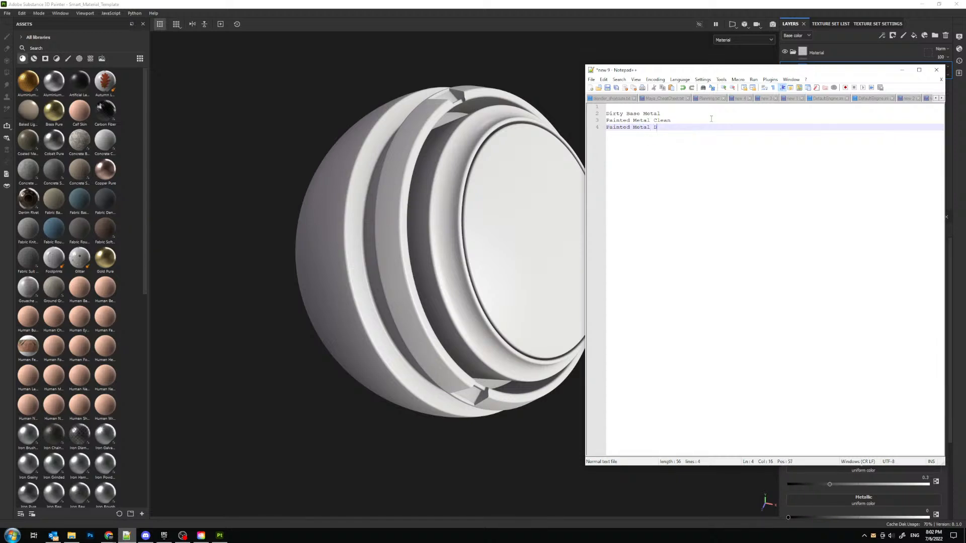
{"action": "key", "text": "Return"}
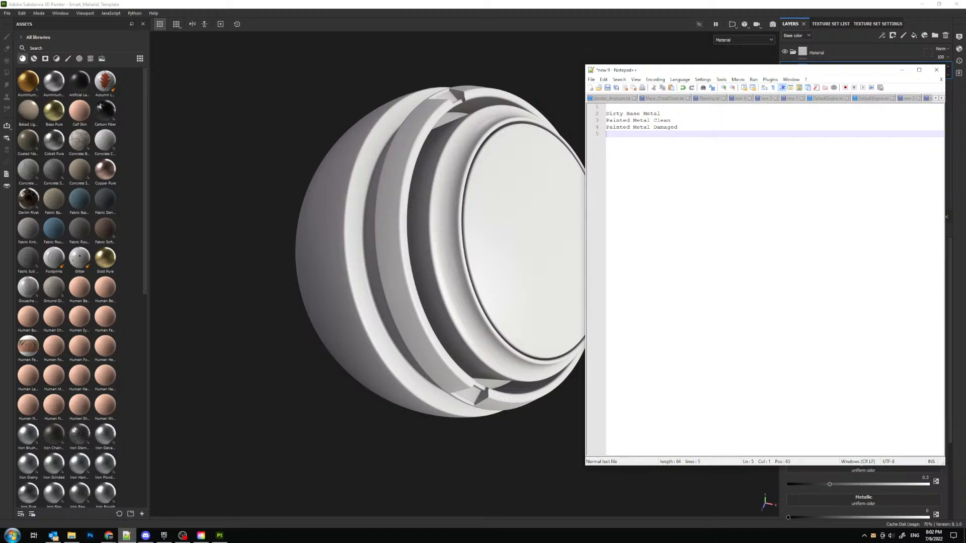
- Add Faded Plastic and Clean Plastic on separate lines below the metal entries in the notes
{"action": "key", "text": "alt+Tab"}
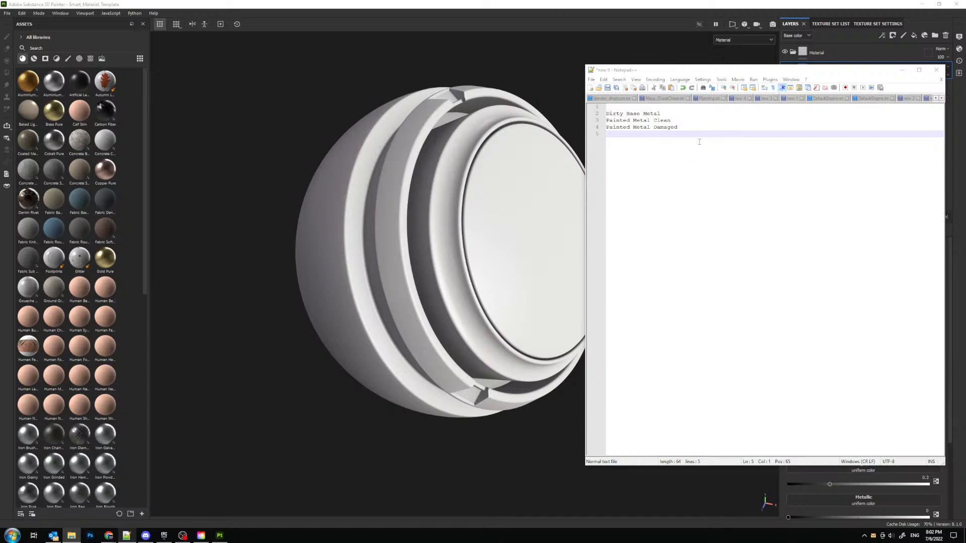
{"action": "key", "text": "alt+Tab"}
{"action": "type", "text": "Faded"}
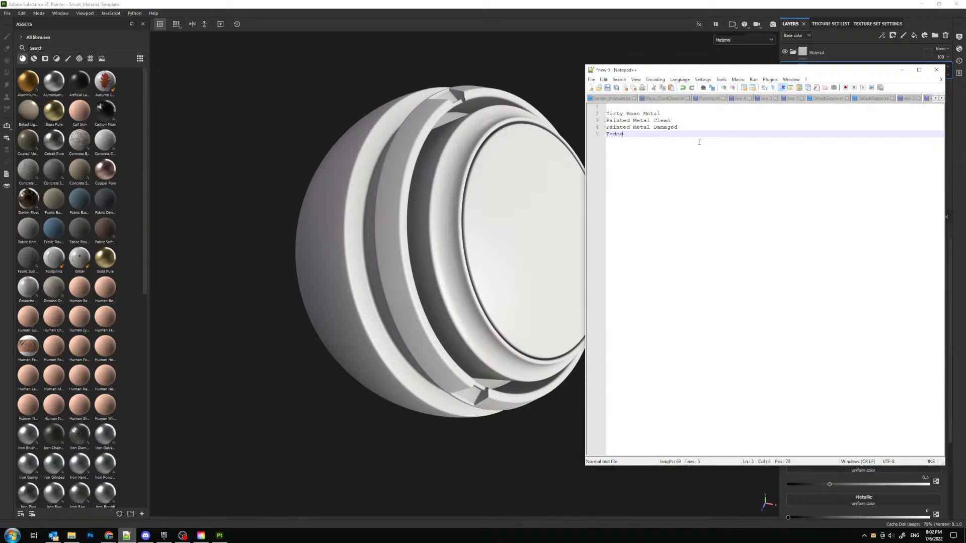
{"action": "type", "text": " Plastic"}
{"action": "key", "text": "Return"}
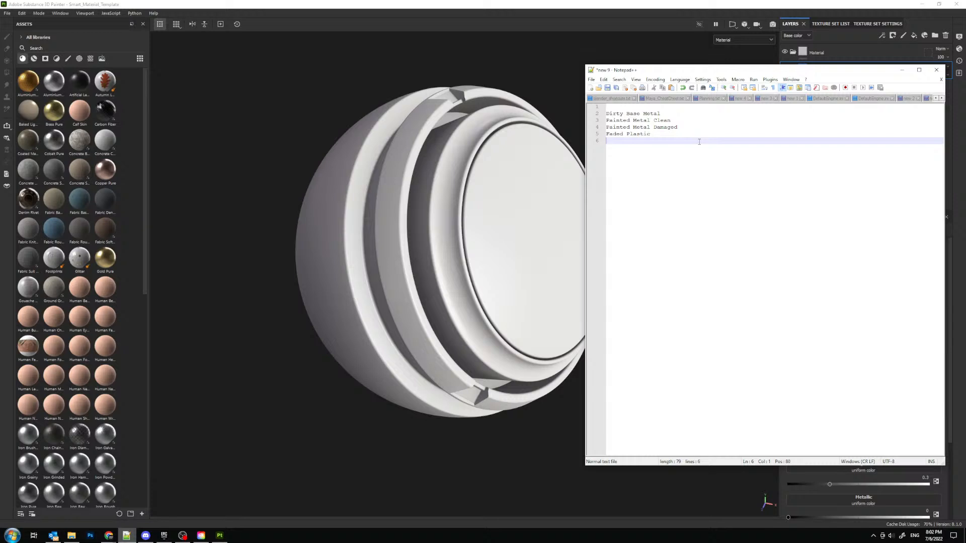
{"action": "type", "text": "Clean Plastic"}
{"action": "key", "text": "Return"}
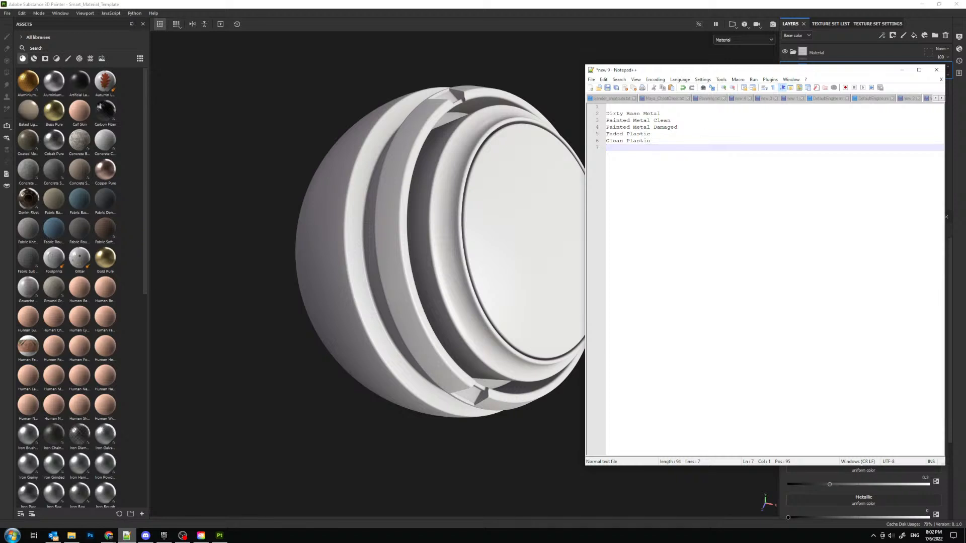
- Place the folder window beside the notes, view jro_crate_016.png from the crates&boxes folder, and put both windows away
{"action": "mouse_move", "coordinate": [965, 71]}
{"action": "left_mouse_down"}
{"action": "mouse_move", "coordinate": [504, 73]}
{"action": "mouse_move", "coordinate": [528, 71]}
{"action": "left_mouse_up"}
{"action": "mouse_move", "coordinate": [695, 167]}
{"action": "left_mouse_down"}
{"action": "mouse_move", "coordinate": [500, 167]}
{"action": "mouse_move", "coordinate": [537, 168]}
{"action": "left_mouse_up"}
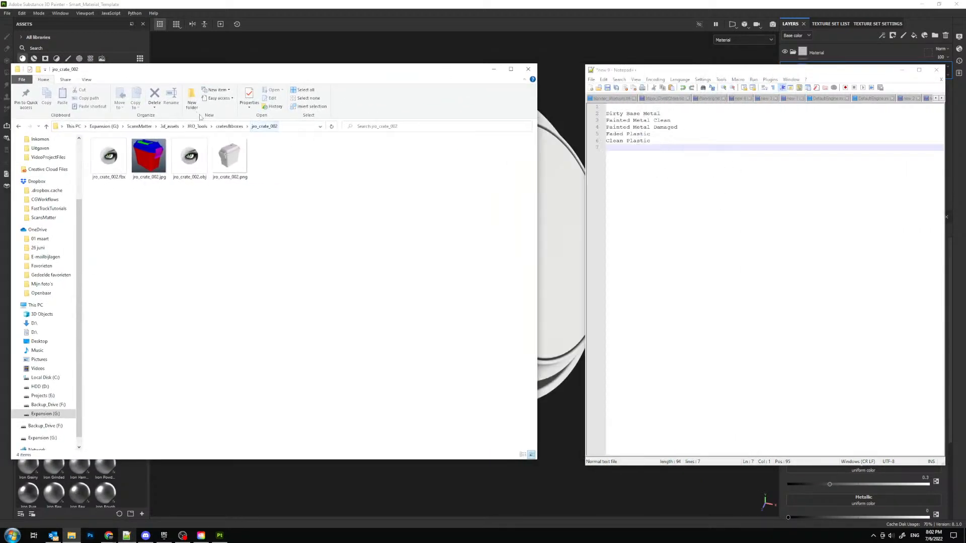
{"action": "left_click", "coordinate": [229, 126]}
{"action": "double_click", "coordinate": [136, 268]}
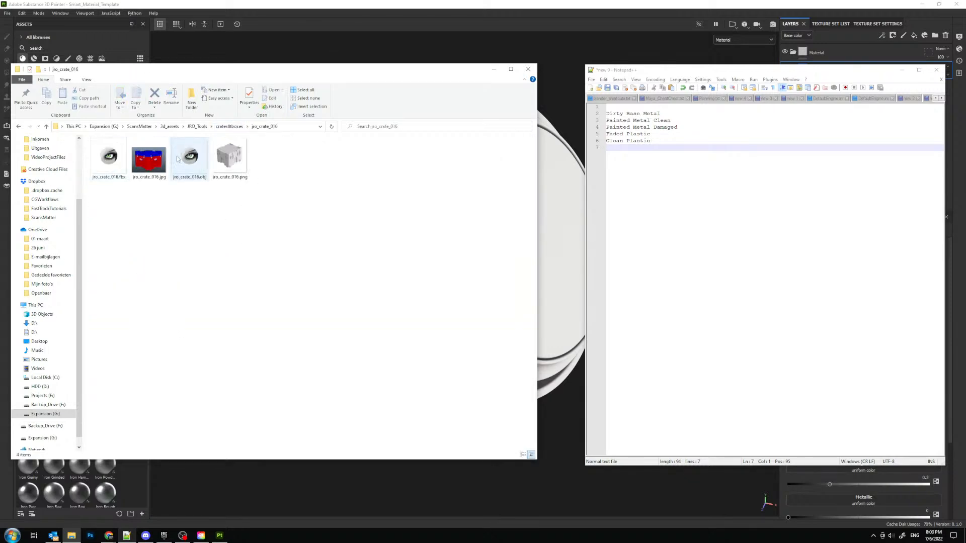
{"action": "left_click", "coordinate": [230, 163]}
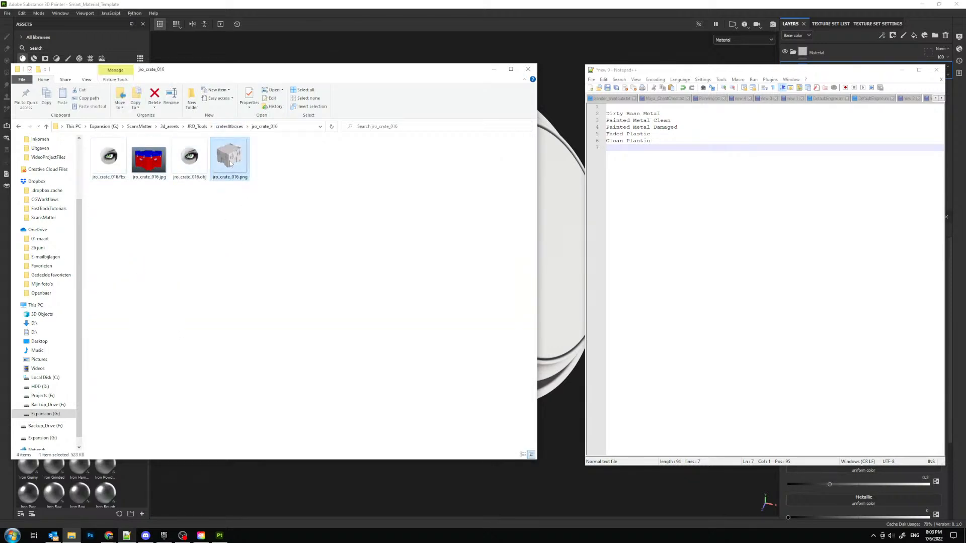
{"action": "double_click", "coordinate": [230, 164]}
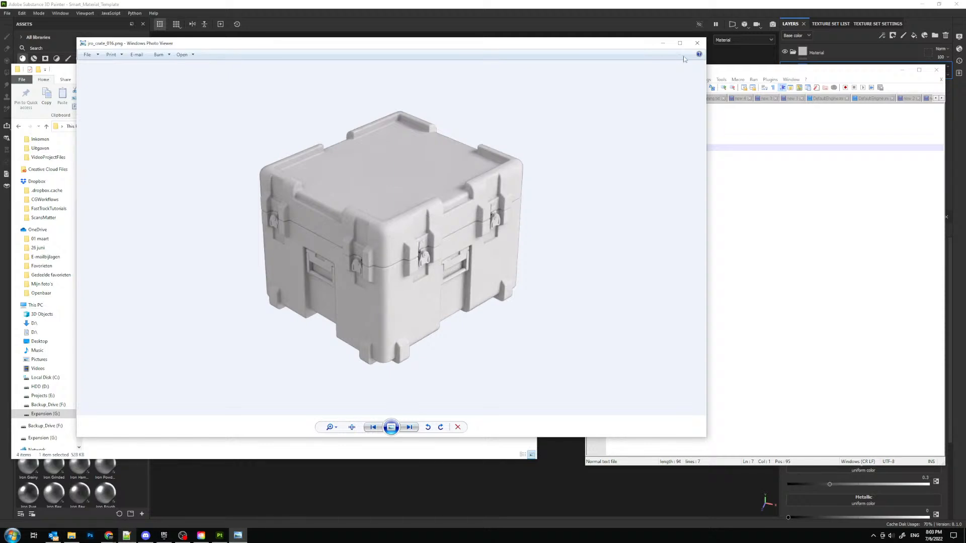
{"action": "left_click", "coordinate": [697, 43]}
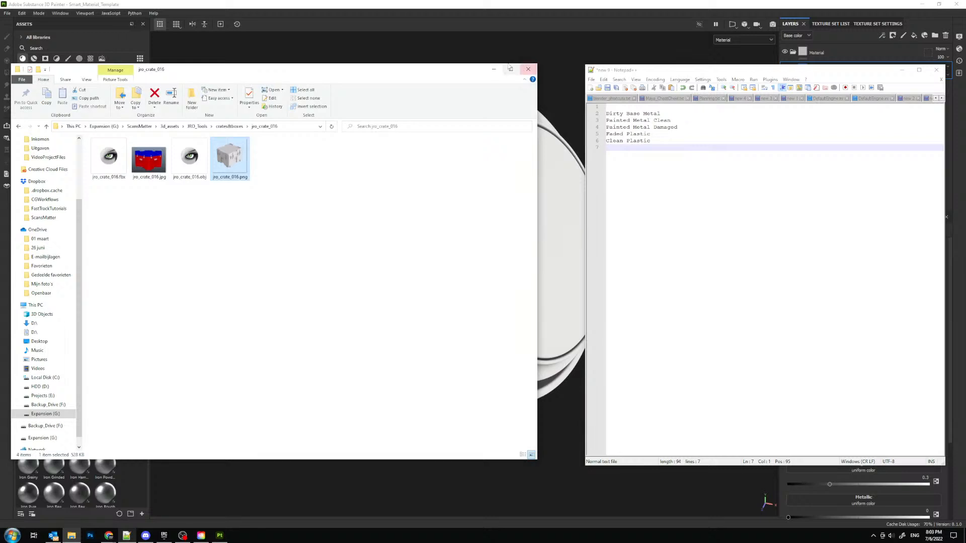
{"action": "left_click", "coordinate": [527, 69]}
- Review the noted metal and plastic materials by highlighting the entries from Dirty Base Metal to Clean Plastic
{"action": "left_click_drag", "start_coordinate": [660, 114], "coordinate": [585, 116]}
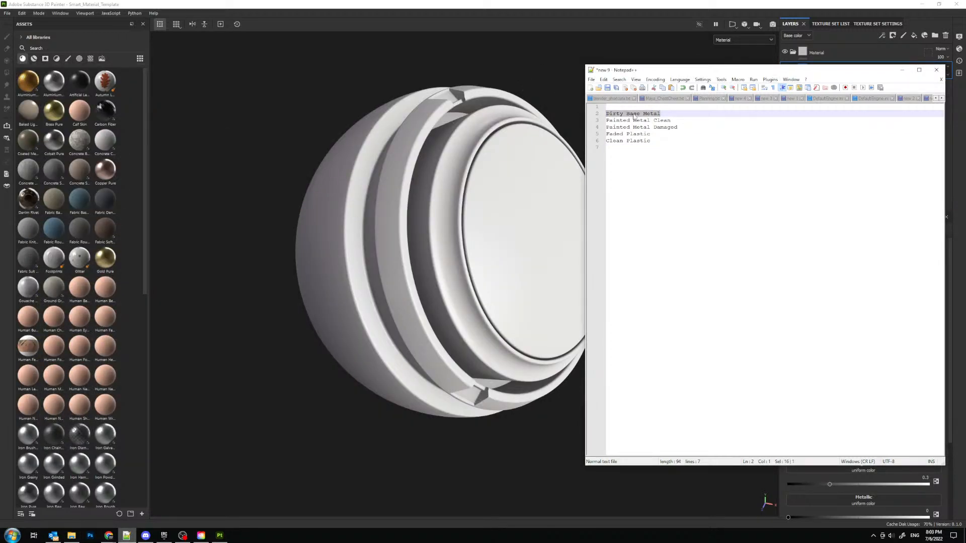
{"action": "left_click", "coordinate": [669, 114]}
{"action": "key", "text": "shift+Home"}
{"action": "left_click", "coordinate": [672, 115]}
{"action": "left_click_drag", "start_coordinate": [671, 121], "coordinate": [592, 122]}
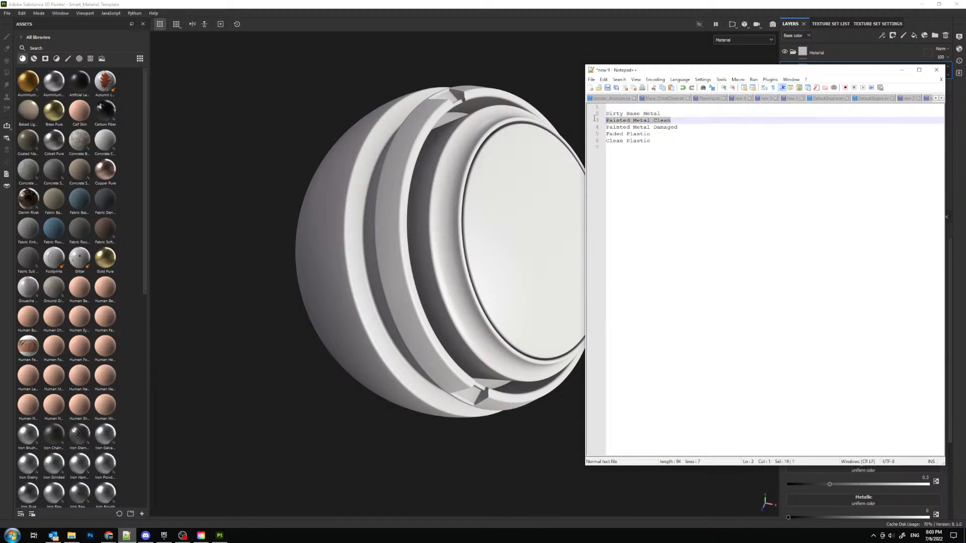
{"action": "left_click_drag", "start_coordinate": [690, 128], "coordinate": [593, 128]}
{"action": "left_click_drag", "start_coordinate": [651, 141], "coordinate": [593, 142]}
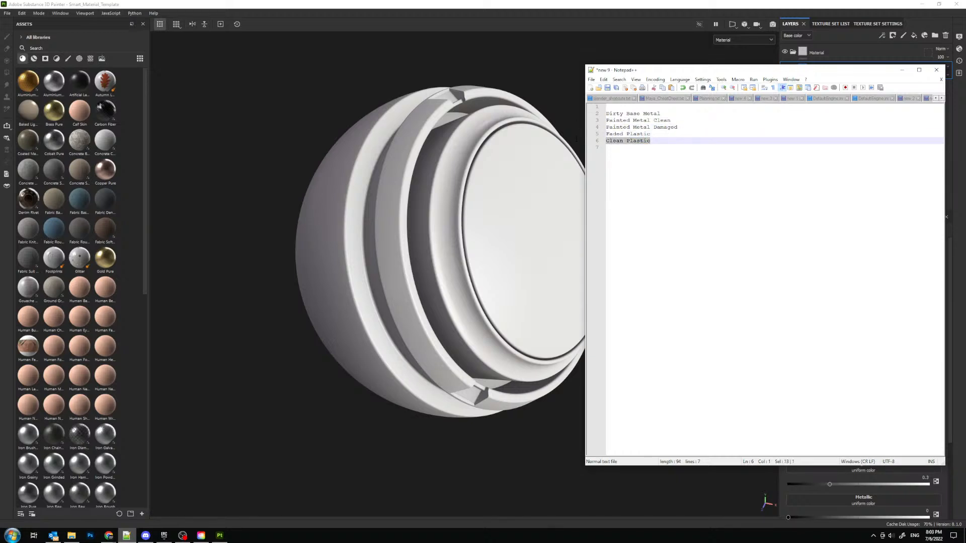
- Add Damaged Plastic on its own line below Clean Plastic and start another line in the notes
{"action": "left_click", "coordinate": [664, 142]}
{"action": "key", "text": "Return"}
{"action": "type", "text": "Damaged Pla"}
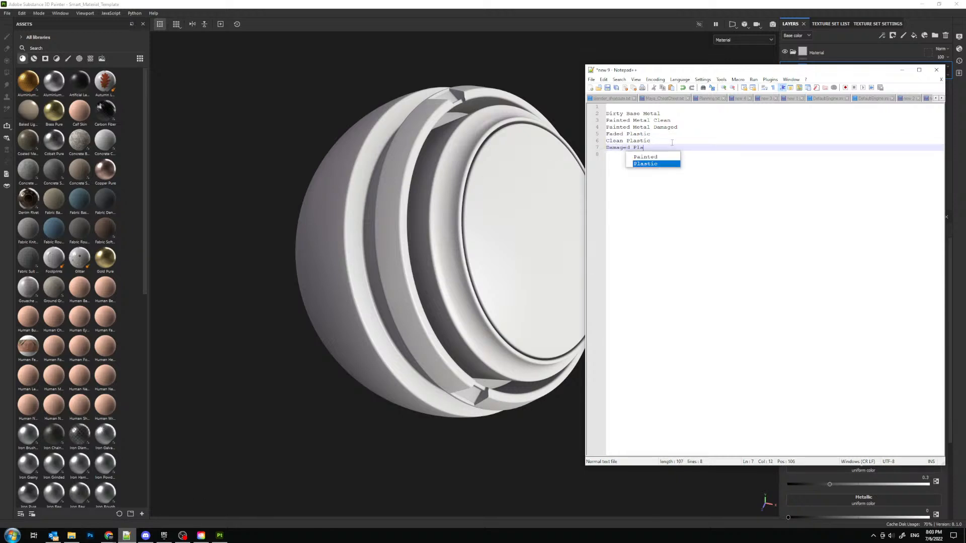
{"action": "type", "text": "stic"}
{"action": "key", "text": "Escape"}
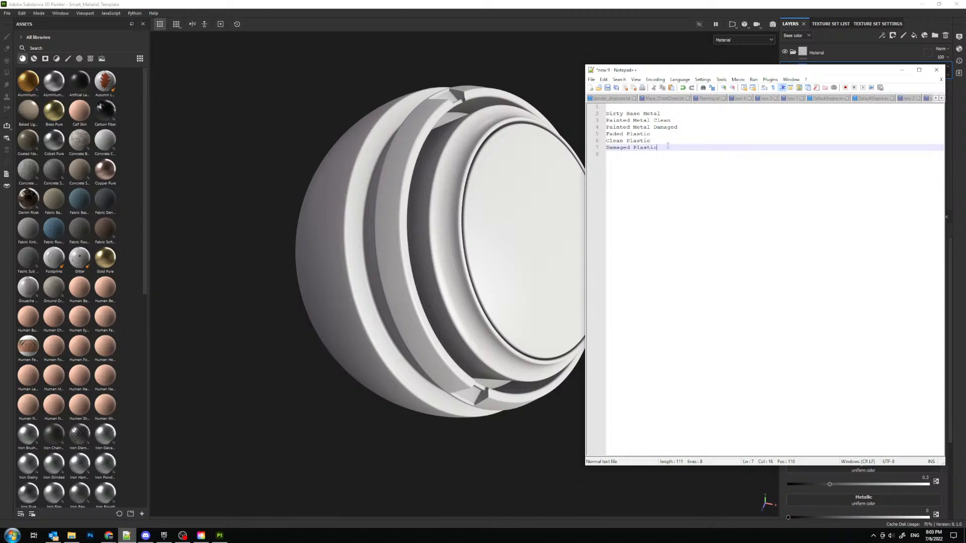
{"action": "key", "text": "Return"}
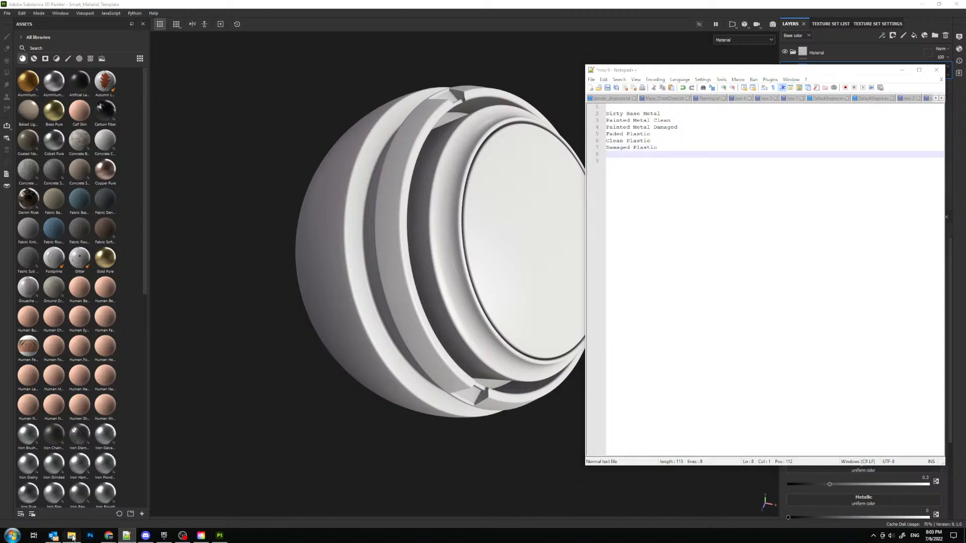
- Switch back to the folder window and view the crate renders jro_crate_016.png and jro_crate_022.png, closing each one
{"action": "left_click", "coordinate": [71, 537]}
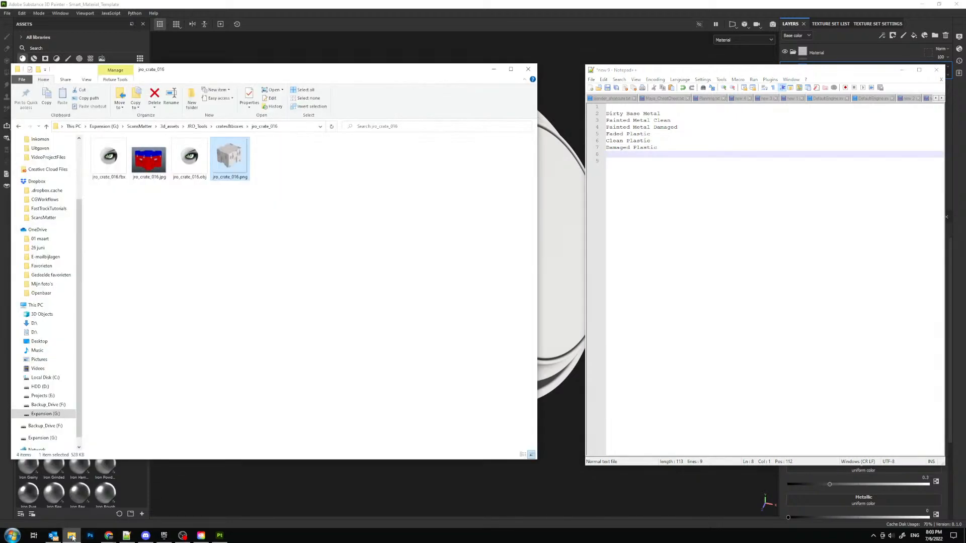
{"action": "double_click", "coordinate": [223, 160]}
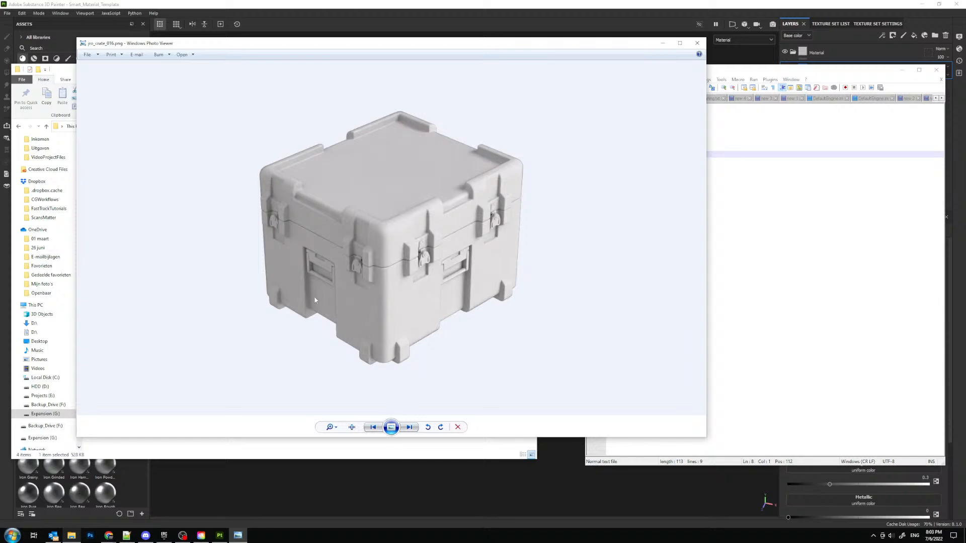
{"action": "left_click", "coordinate": [697, 43]}
{"action": "left_click", "coordinate": [229, 126]}
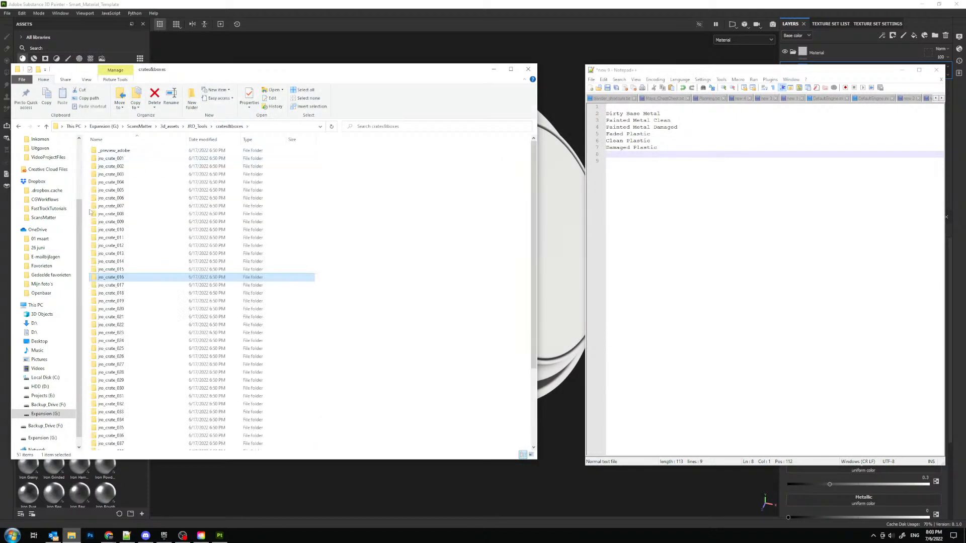
{"action": "double_click", "coordinate": [116, 325]}
{"action": "left_click", "coordinate": [231, 164]}
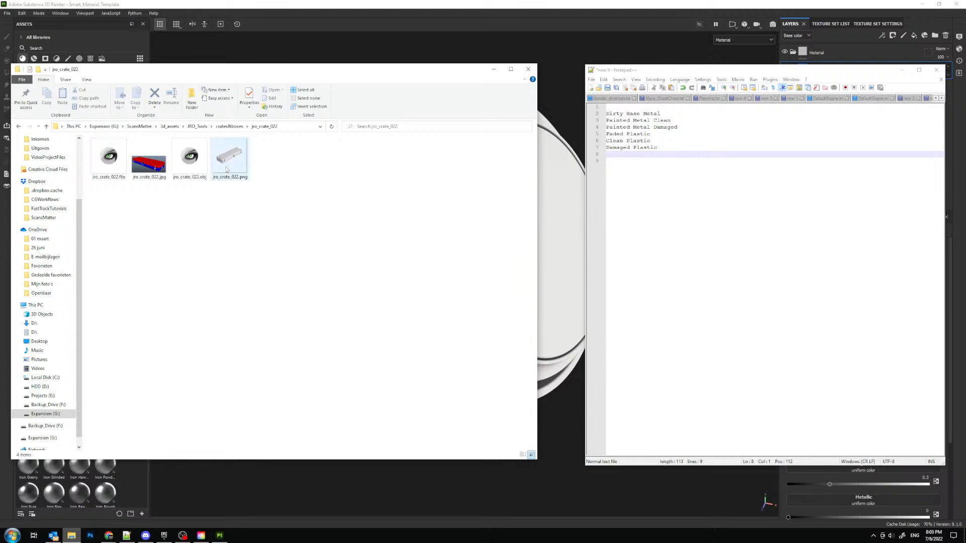
{"action": "key", "text": "Return"}
{"action": "left_click", "coordinate": [697, 43]}
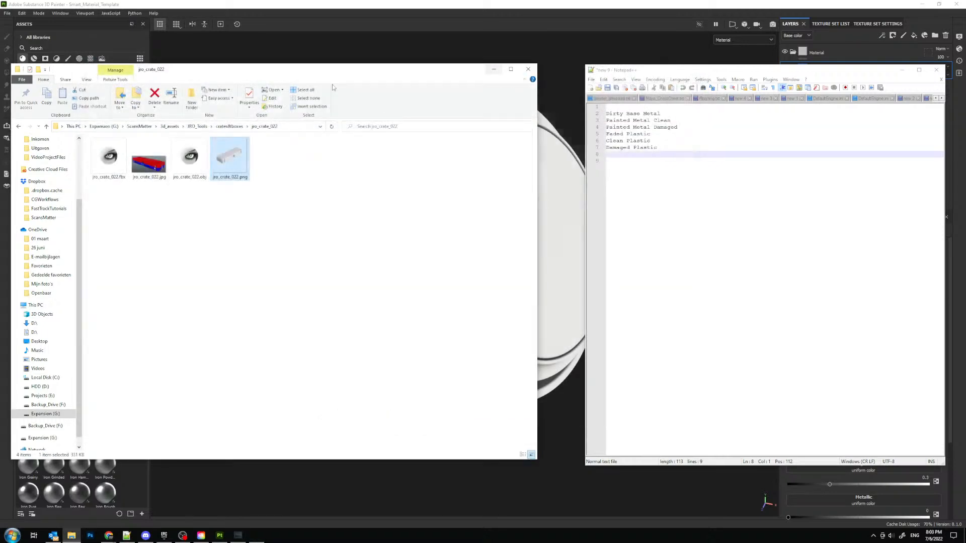
- Browse JRO_Tools' hardsurface folder, checking the contents of jro_attachment_010 and jro_body_002
{"action": "left_click", "coordinate": [229, 126]}
{"action": "left_click", "coordinate": [197, 127]}
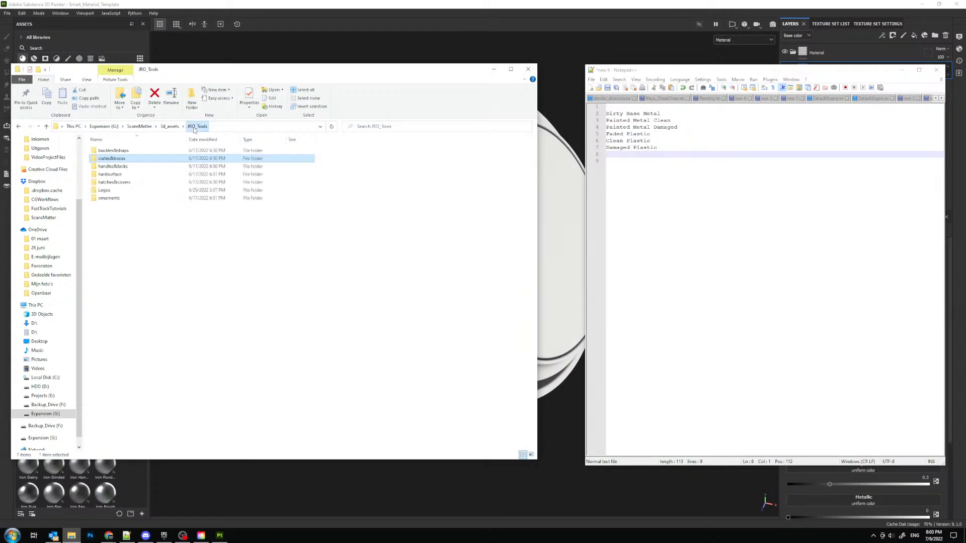
{"action": "double_click", "coordinate": [125, 174]}
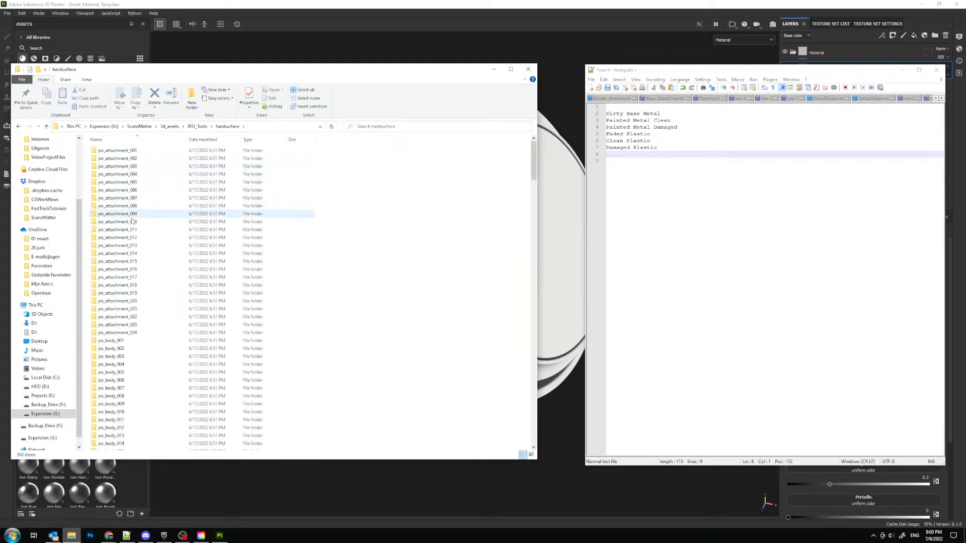
{"action": "double_click", "coordinate": [132, 222]}
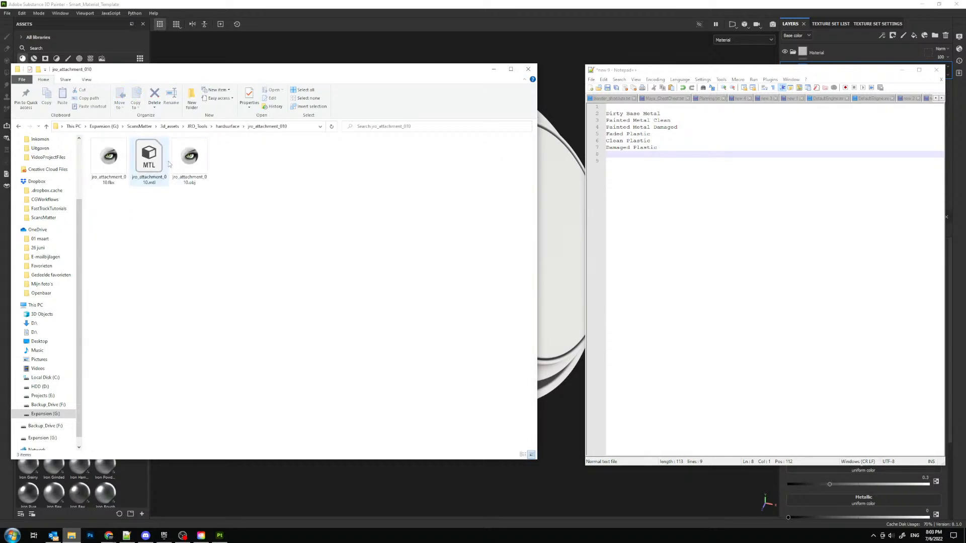
{"action": "left_click", "coordinate": [228, 127]}
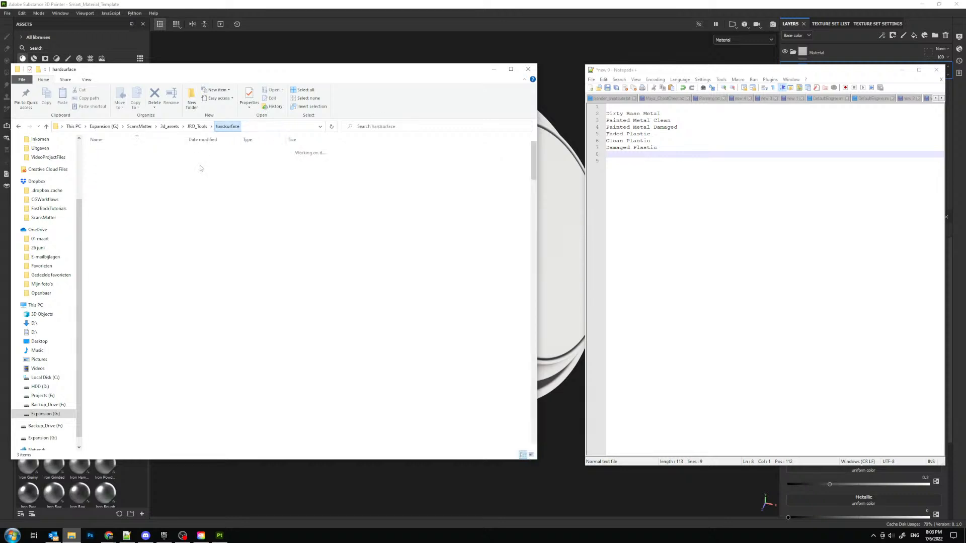
{"action": "double_click", "coordinate": [149, 348]}
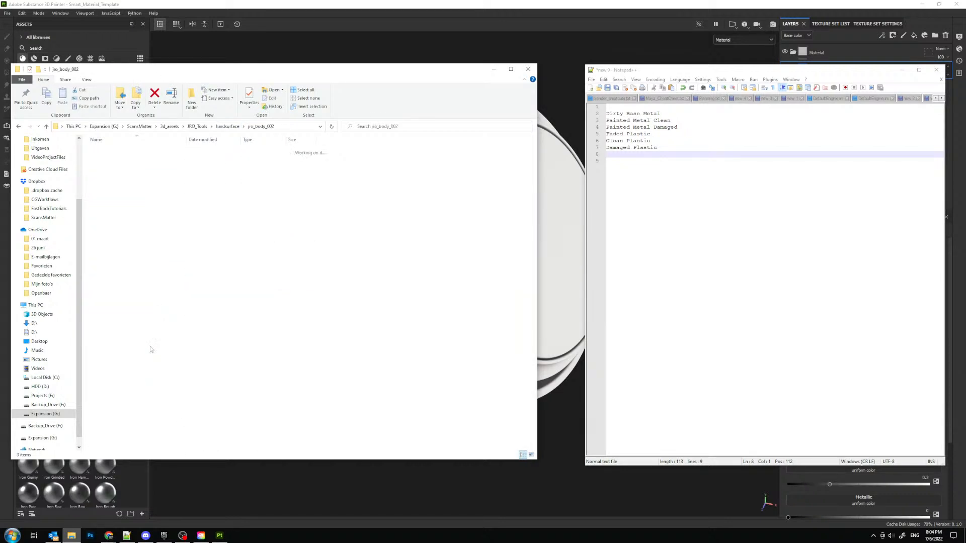
{"action": "left_click", "coordinate": [228, 126]}
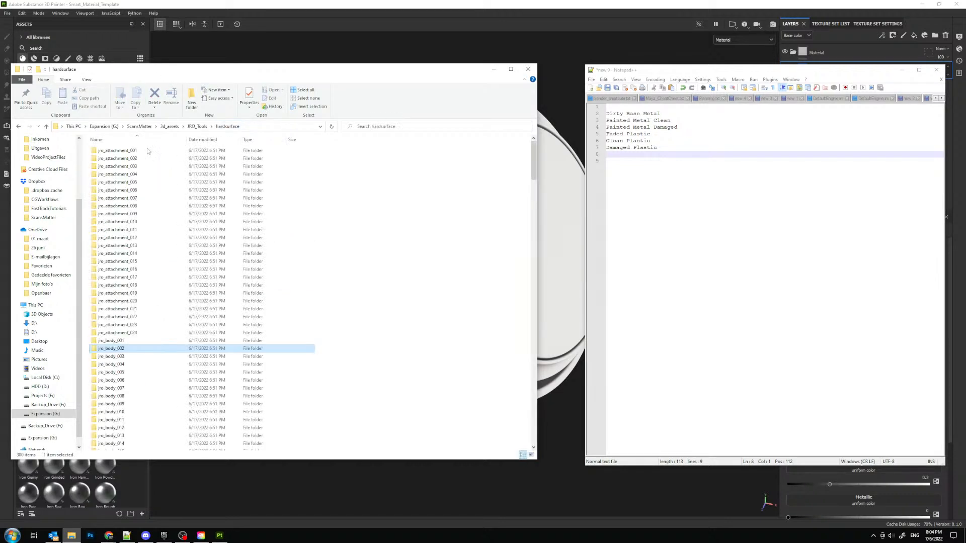
- View the jro_cover_003.png render from JRO_Tools' hatches and covers folder, close it, and move the folder window off this screen
{"action": "left_click", "coordinate": [197, 127]}
{"action": "left_click", "coordinate": [117, 183]}
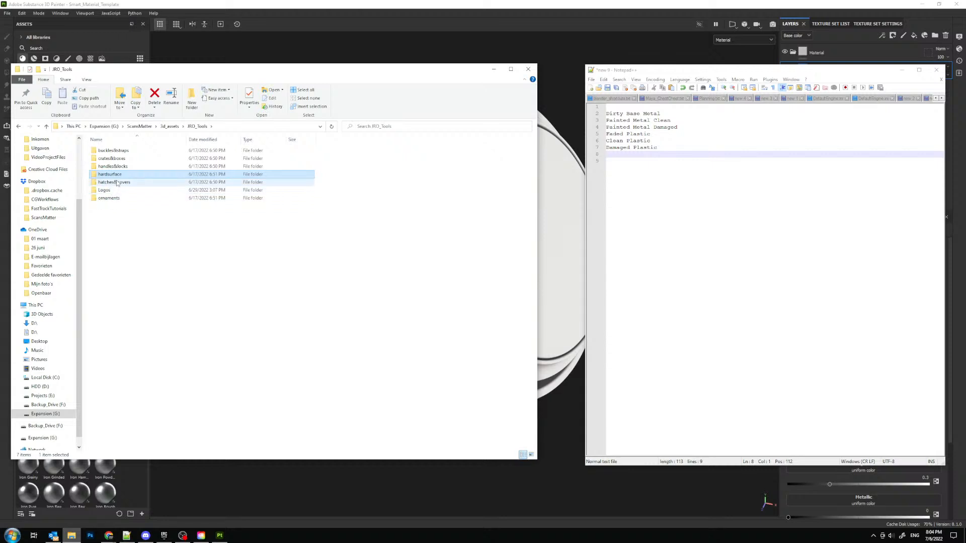
{"action": "double_click", "coordinate": [117, 183]}
{"action": "double_click", "coordinate": [117, 174]}
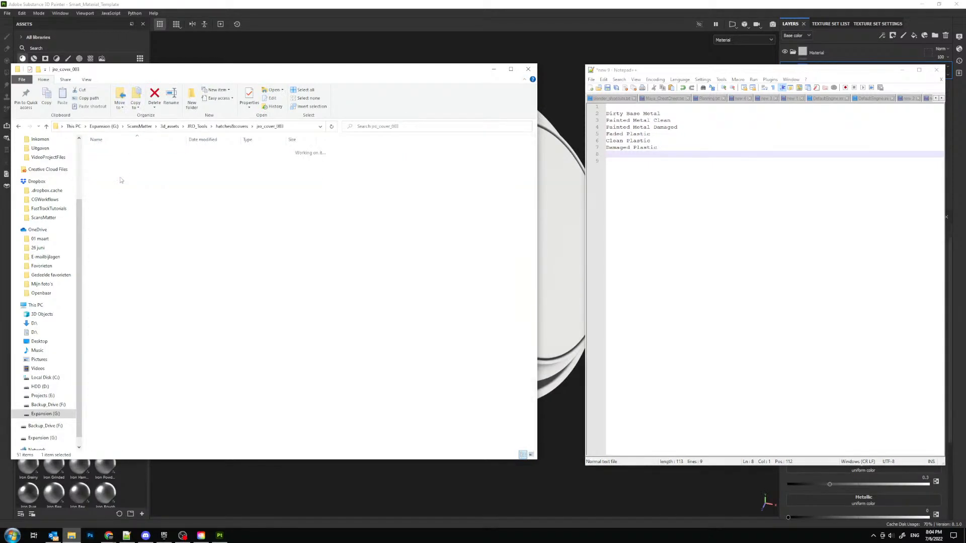
{"action": "double_click", "coordinate": [230, 157]}
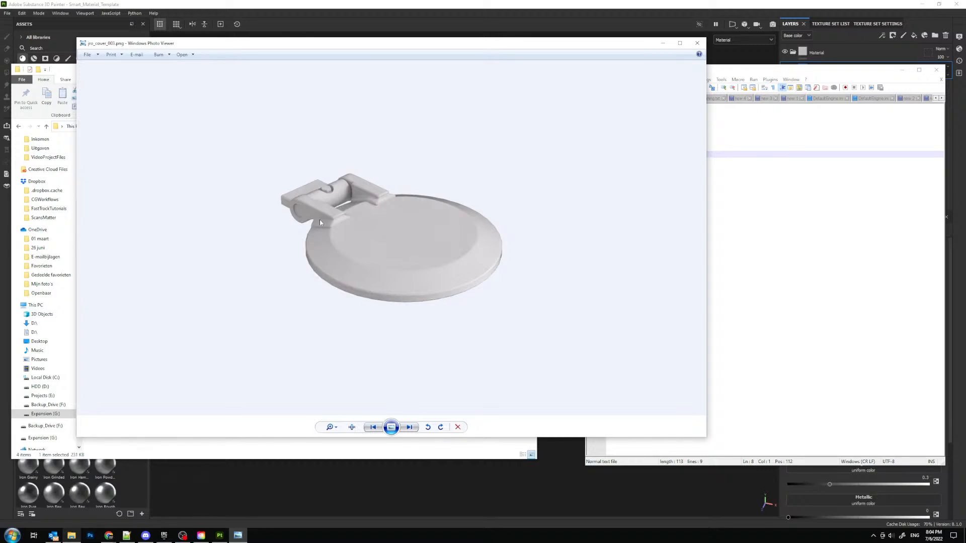
{"action": "left_click", "coordinate": [691, 45]}
{"action": "left_click_drag", "start_coordinate": [349, 72], "coordinate": [0, 76]}
- Add Rust on its own line below Painted Metal Damaged in the notes
{"action": "left_click", "coordinate": [687, 127]}
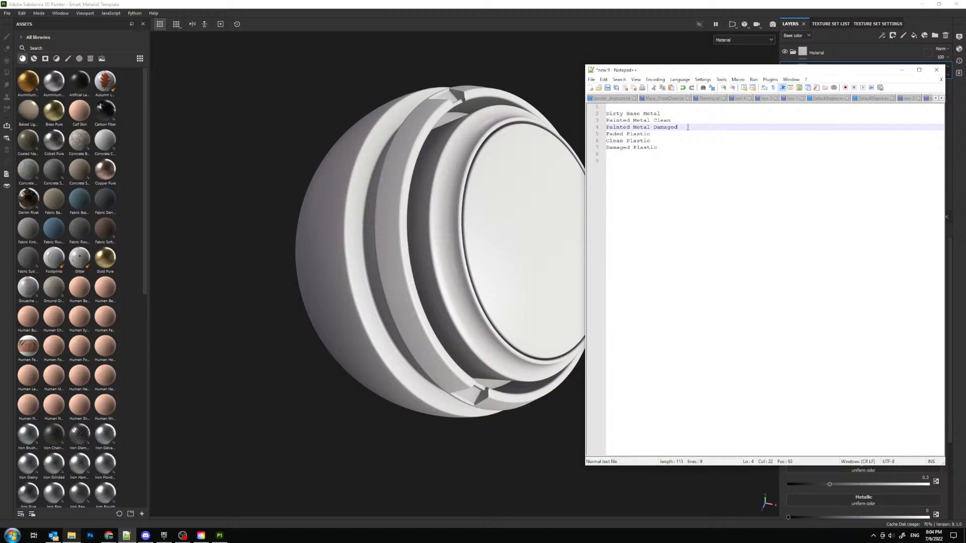
{"action": "key", "text": "Return"}
{"action": "type", "text": "Rust"}
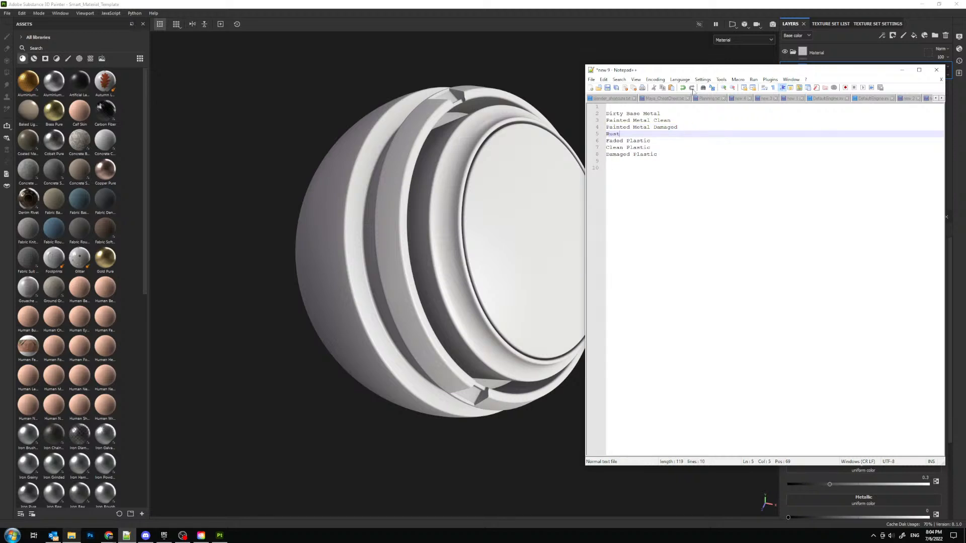
- Widen the notes window and move it off this screen to clear the Substance Painter view
{"action": "left_click_drag", "start_coordinate": [660, 70], "coordinate": [289, 80]}
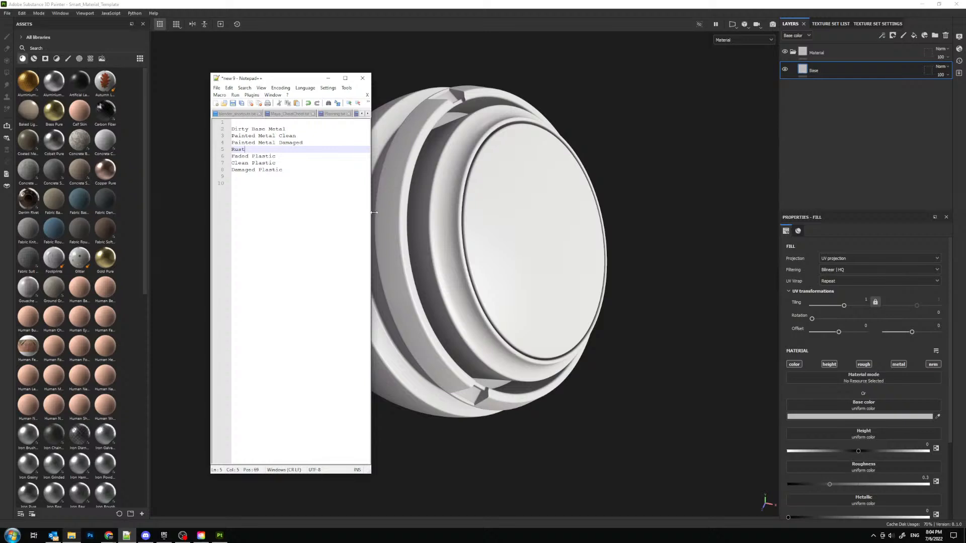
{"action": "left_click_drag", "start_coordinate": [373, 212], "coordinate": [492, 232]}
{"action": "left_click_drag", "start_coordinate": [373, 79], "coordinate": [0, 79]}
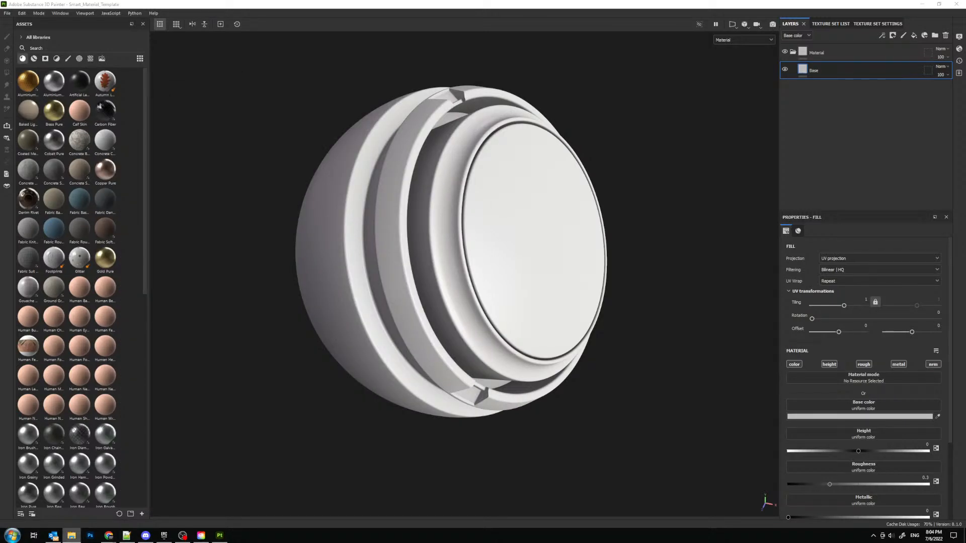
- Filter the assets to smart materials and search for SM metal, shortening the search to SM
{"action": "left_click", "coordinate": [35, 59]}
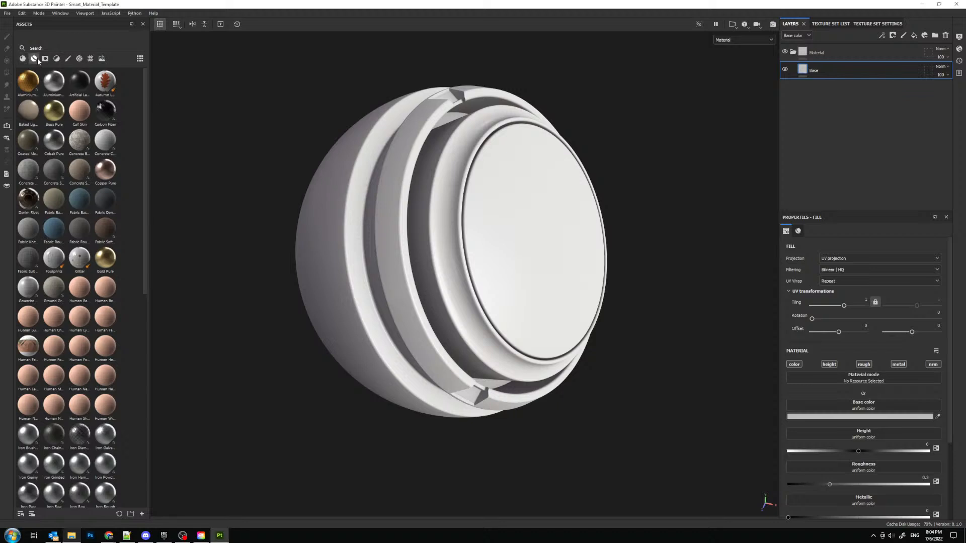
{"action": "left_click", "coordinate": [64, 48]}
{"action": "type", "text": "sm"}
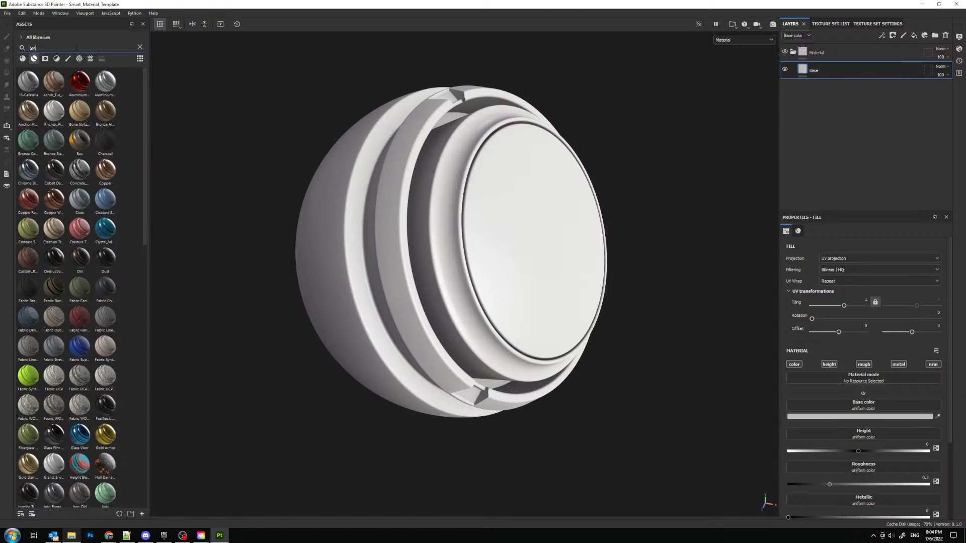
{"action": "type", "text": "metal"}
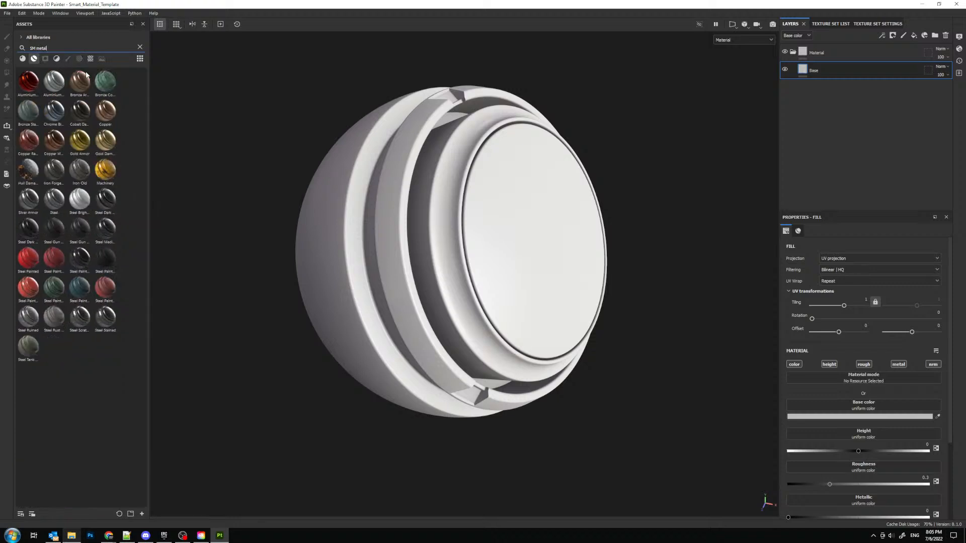
{"action": "key", "text": "BackSpace"}
{"action": "key", "text": "BackSpace"}
{"action": "key", "text": "BackSpace"}
{"action": "key", "text": "BackSpace"}
{"action": "key", "text": "BackSpace"}
{"action": "key", "text": "BackSpace"}
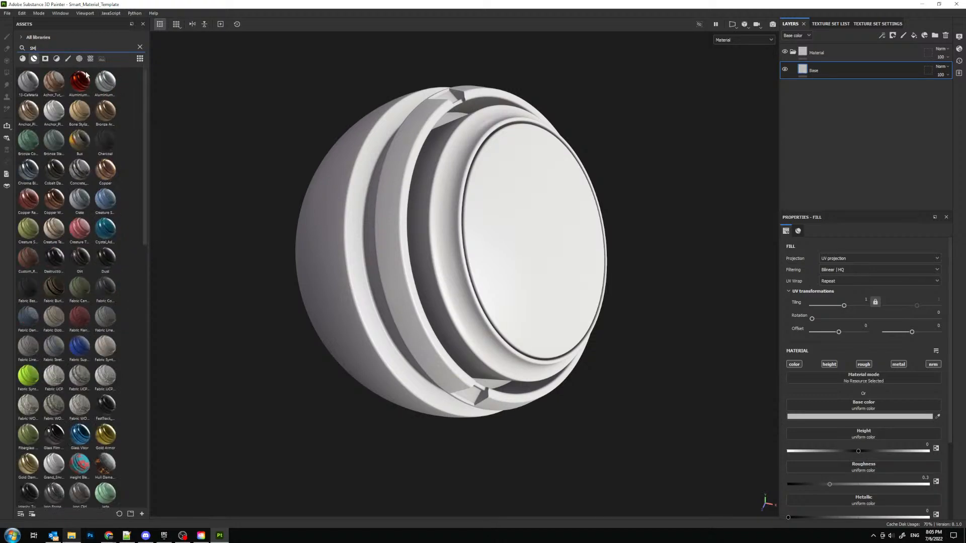
- Browse the smart materials for the SM-prefixed ones, previewing SM-Scan-Cleanup-CloneTool and SM_Galvanized_01
{"action": "scroll", "coordinate": [89, 272], "scroll_direction": "down", "scroll_amount": 2}
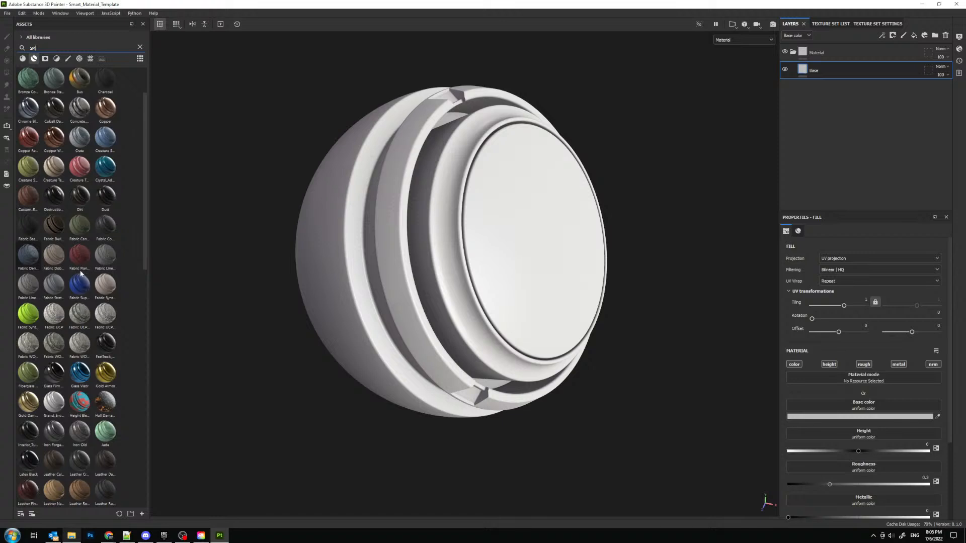
{"action": "scroll", "coordinate": [77, 284], "scroll_direction": "down", "scroll_amount": 20}
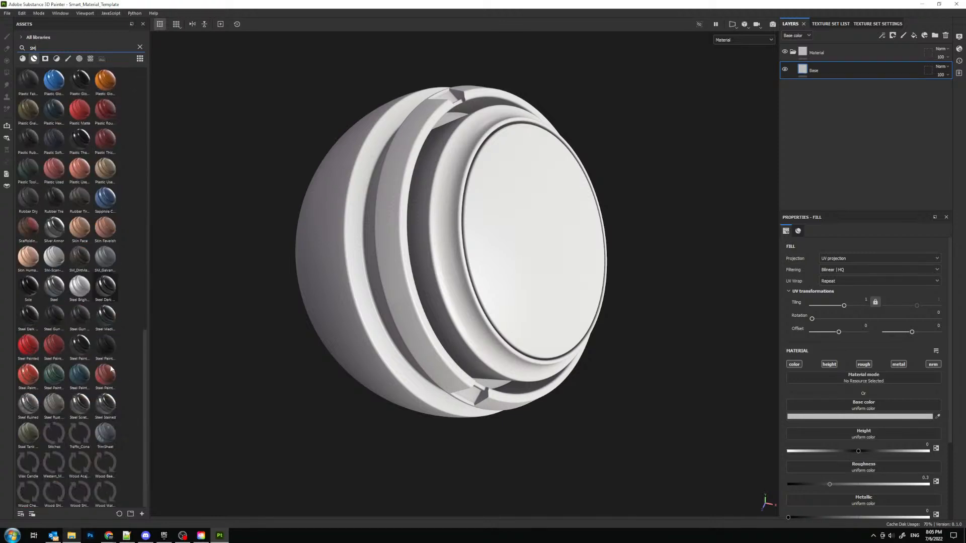
{"action": "mouse_move", "coordinate": [55, 262]}
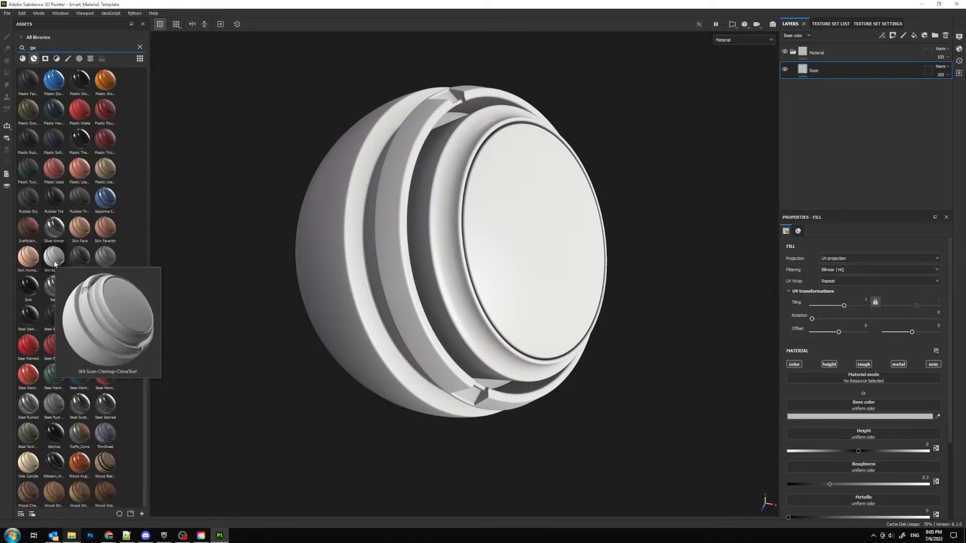
{"action": "mouse_move", "coordinate": [83, 260]}
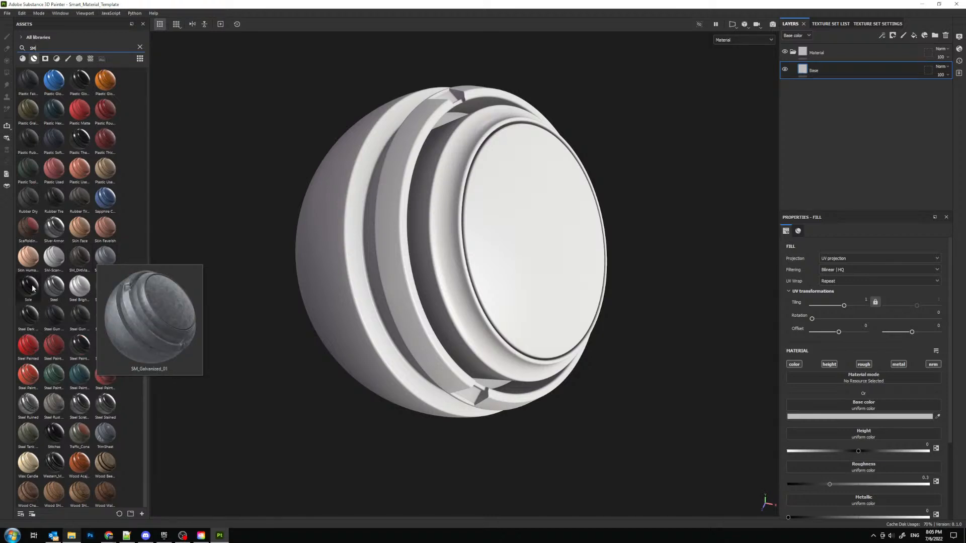
{"action": "left_click_drag", "start_coordinate": [369, 135], "coordinate": [456, 184], "text": "alt"}
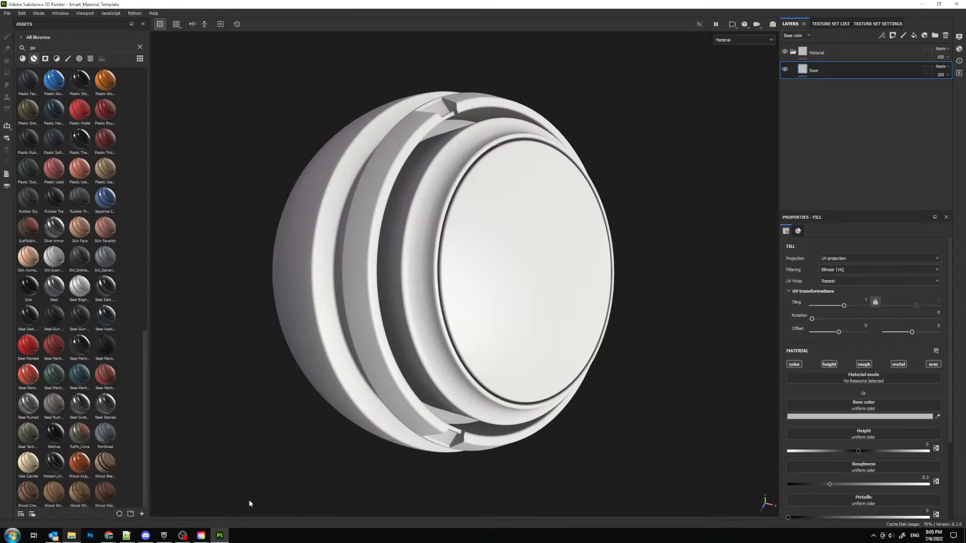
- Switch to Chrome, open cgworkflows.com, and open the Metal category of the textures.com library in a second tab
{"action": "mouse_move", "coordinate": [108, 536]}
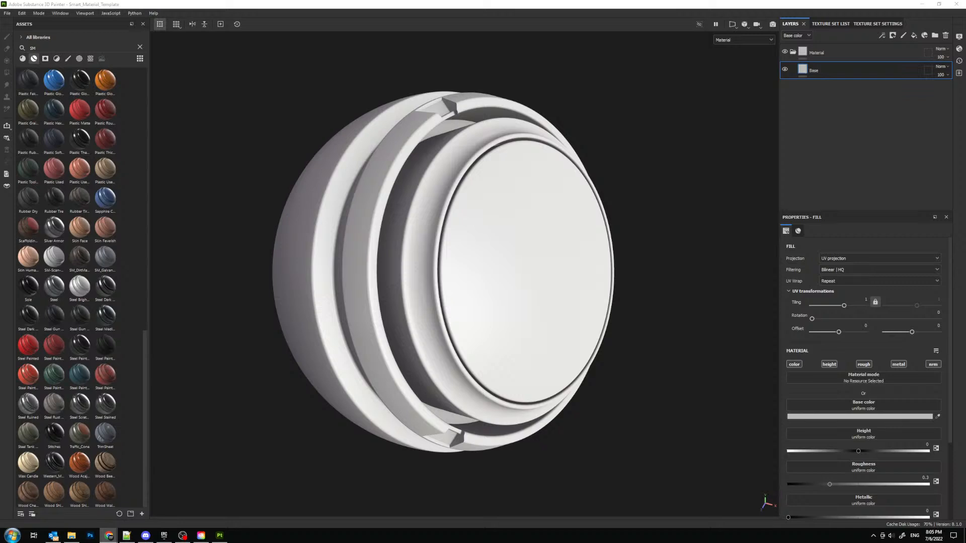
{"action": "left_click_drag", "start_coordinate": [322, 6], "coordinate": [327, 1]}
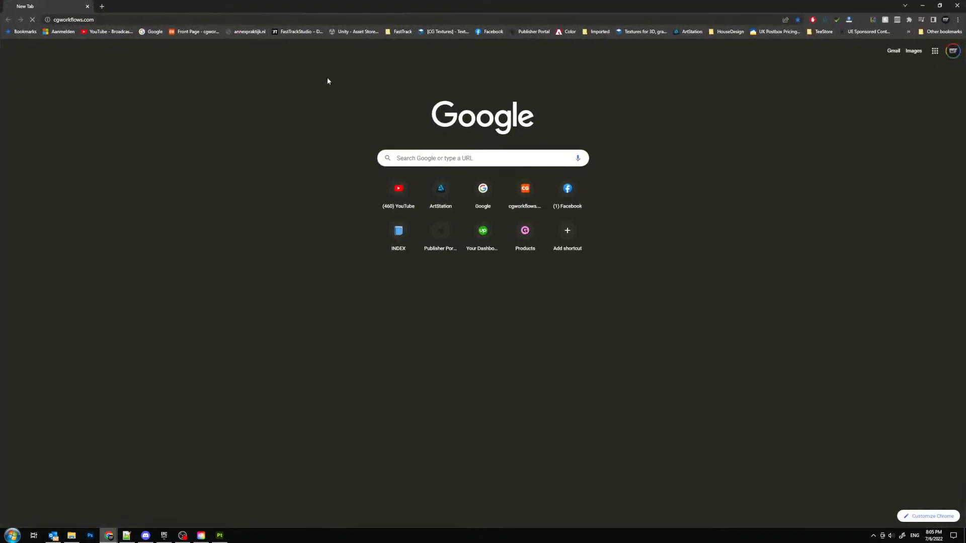
{"action": "left_click", "coordinate": [104, 7]}
{"action": "left_click", "coordinate": [442, 31]}
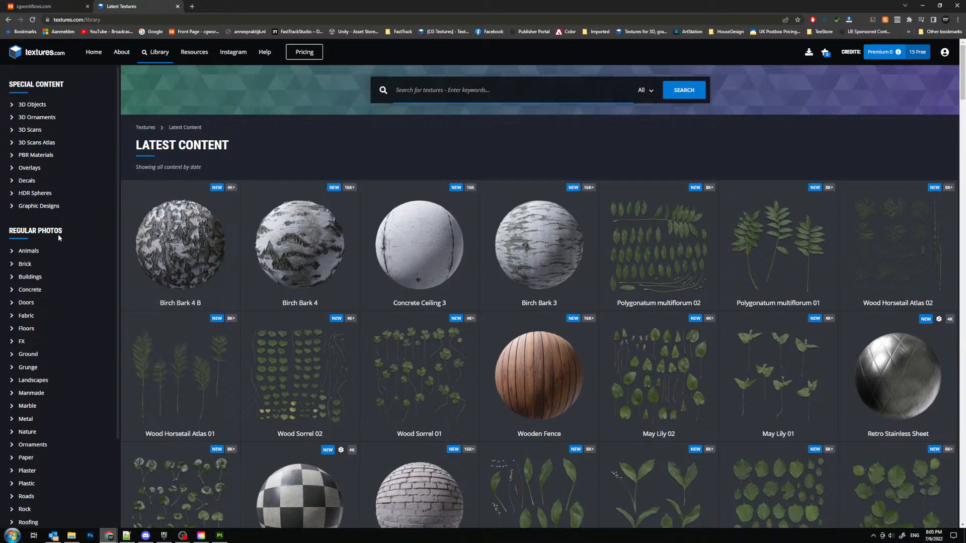
{"action": "scroll", "coordinate": [58, 234], "scroll_direction": "down", "scroll_amount": 2}
{"action": "left_click", "coordinate": [27, 312]}
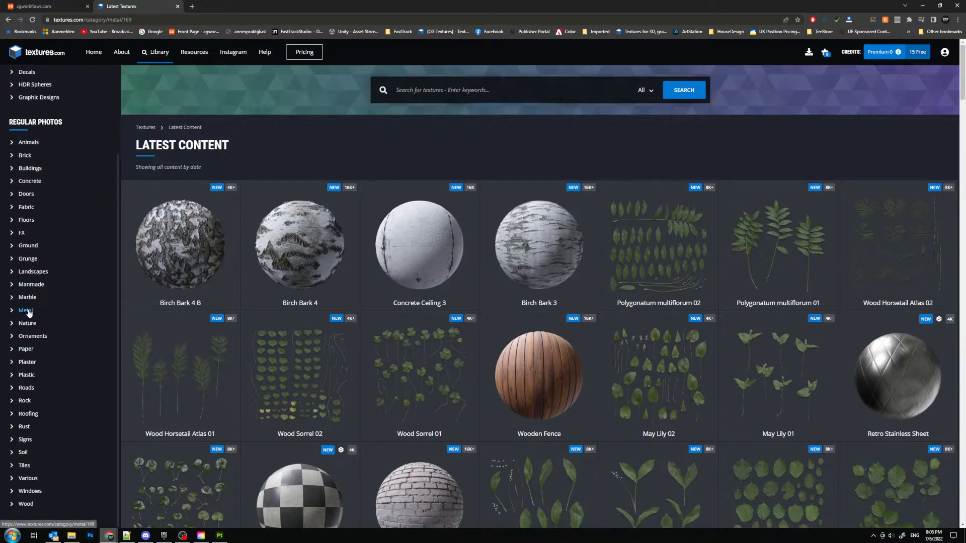
- Return to the cgworkflows.com tab and open the Metal Panels texture references in its Reference Database
{"action": "left_click", "coordinate": [47, 5]}
{"action": "left_click", "coordinate": [490, 111]}
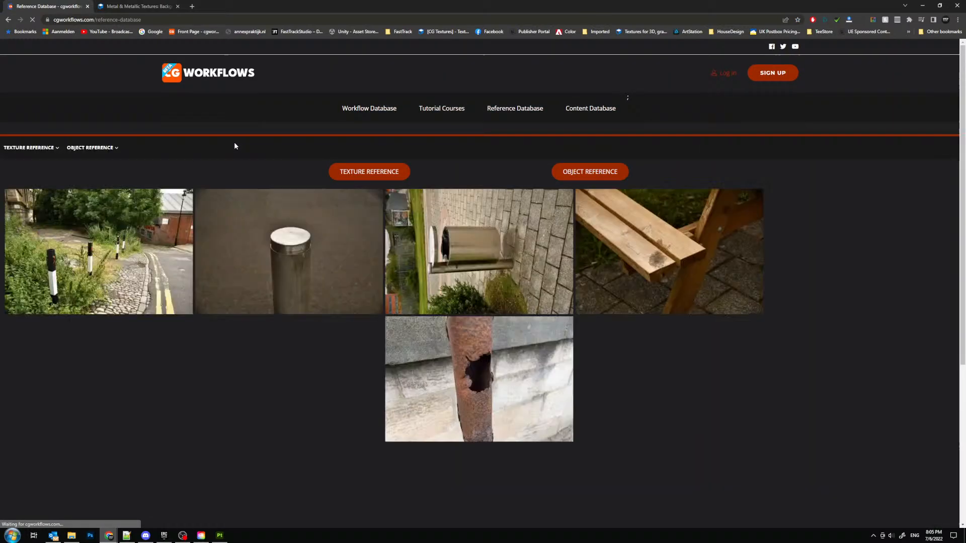
{"action": "mouse_move", "coordinate": [23, 156]}
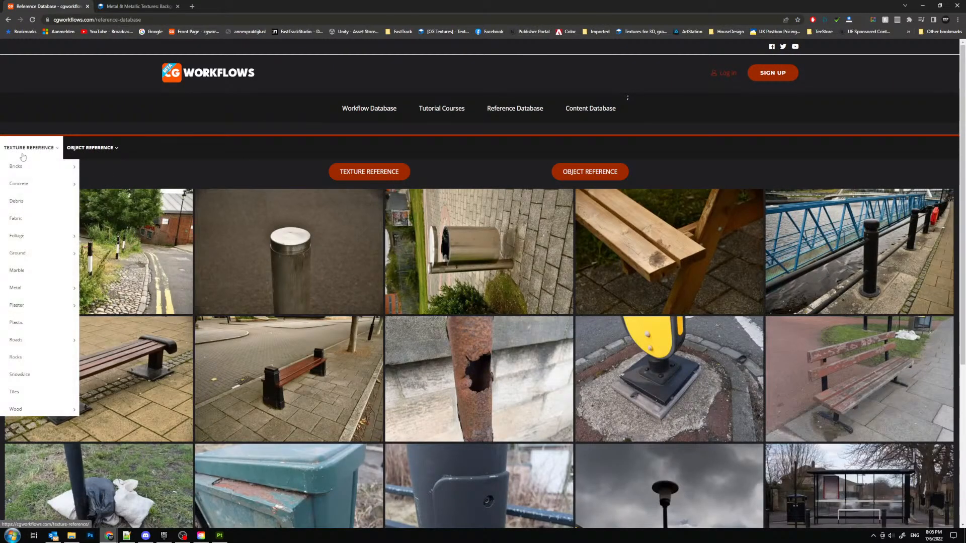
{"action": "mouse_move", "coordinate": [67, 289]}
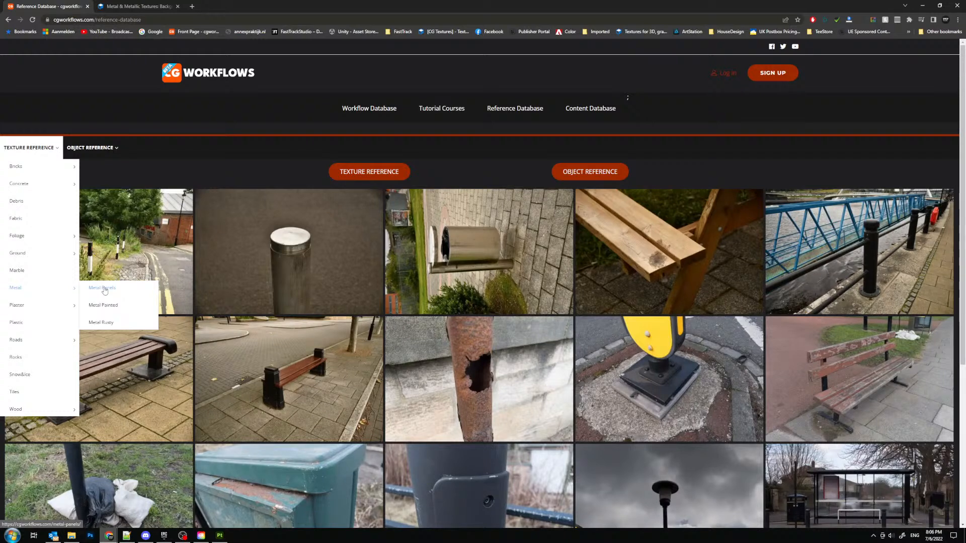
{"action": "left_click", "coordinate": [104, 291]}
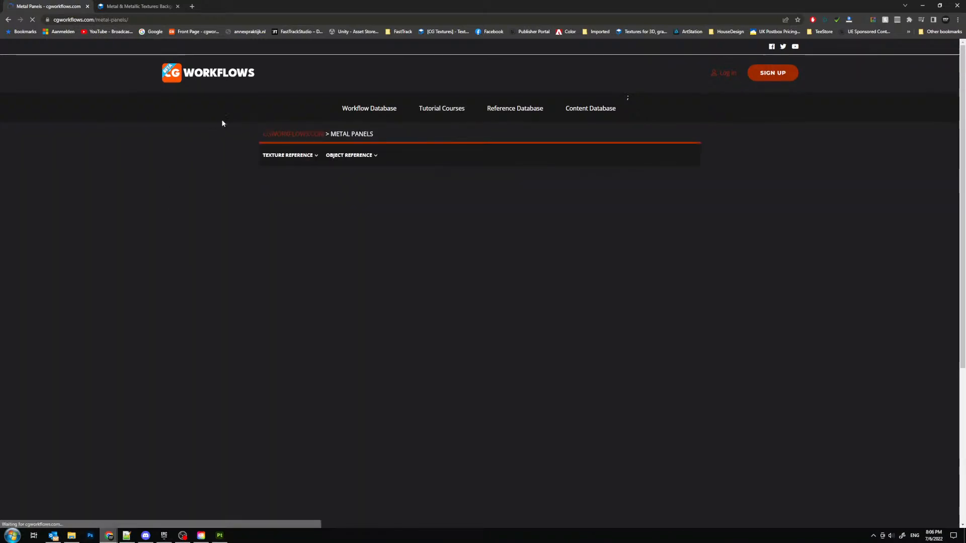
- Examine the metal panel photos, go to page 2, and open the first grey corrugated panel
{"action": "scroll", "coordinate": [565, 226], "scroll_direction": "down", "scroll_amount": 3}
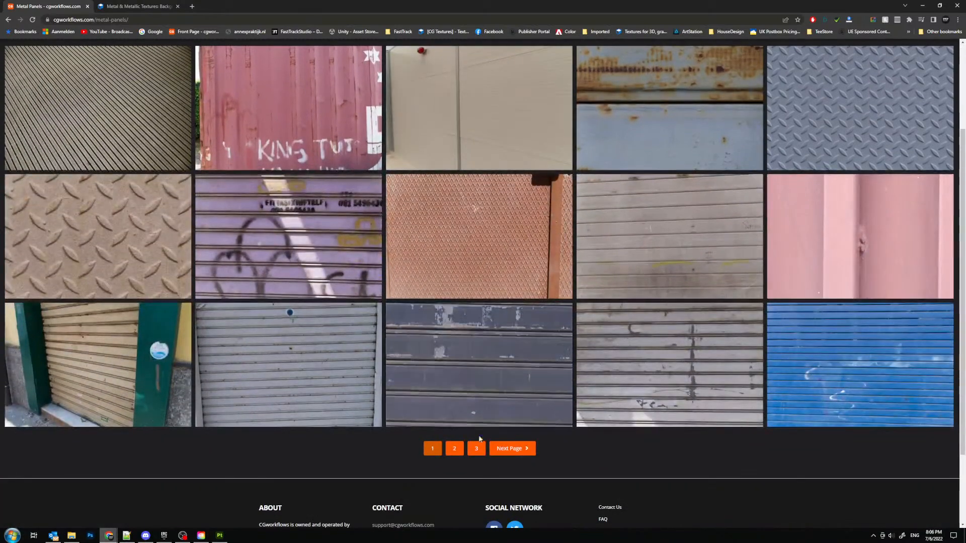
{"action": "left_click", "coordinate": [455, 451]}
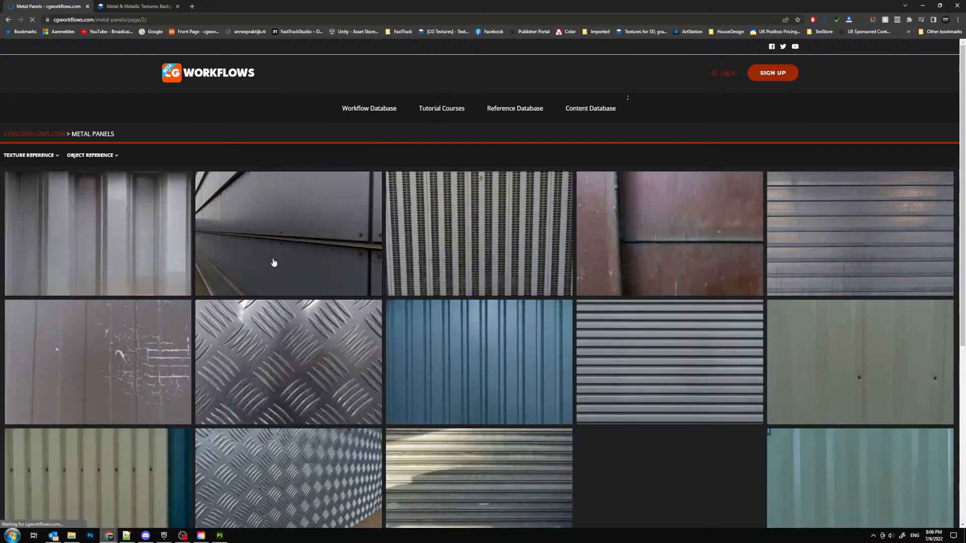
{"action": "left_click", "coordinate": [141, 218]}
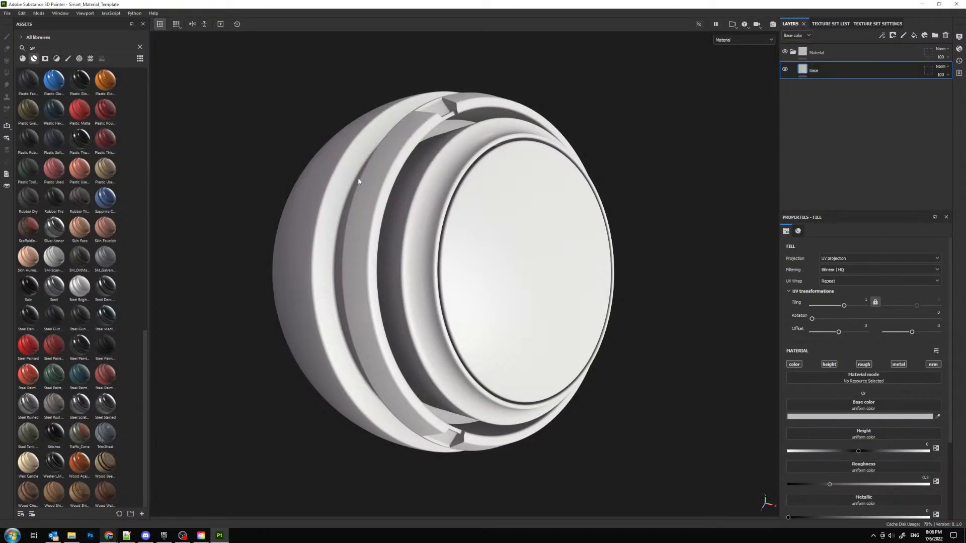
- Back in Substance Painter, give the Base fill layer a darker grey base color, metallic 1 and roughness about 0.23
{"action": "left_click_drag", "start_coordinate": [368, 207], "coordinate": [438, 231], "text": "alt"}
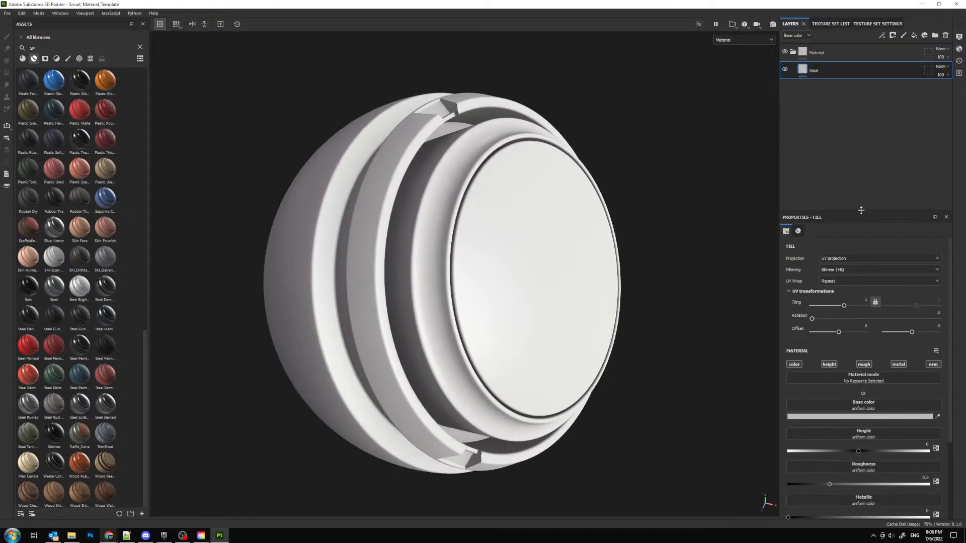
{"action": "left_click_drag", "start_coordinate": [861, 210], "coordinate": [861, 130]}
{"action": "left_click", "coordinate": [827, 336]}
{"action": "left_click_drag", "start_coordinate": [842, 388], "coordinate": [808, 394]}
{"action": "left_click", "coordinate": [930, 343]}
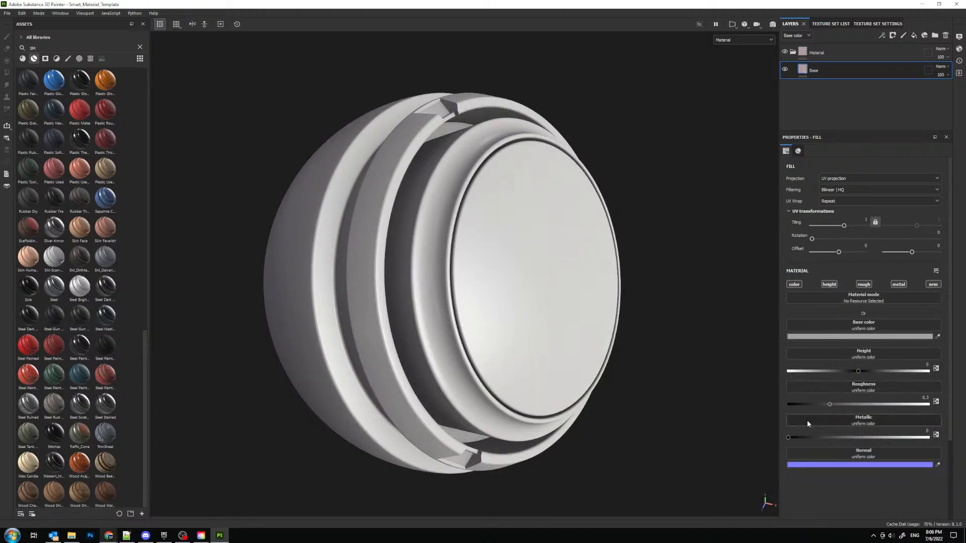
{"action": "left_click_drag", "start_coordinate": [812, 438], "coordinate": [928, 437]}
{"action": "left_click_drag", "start_coordinate": [827, 405], "coordinate": [820, 403]}
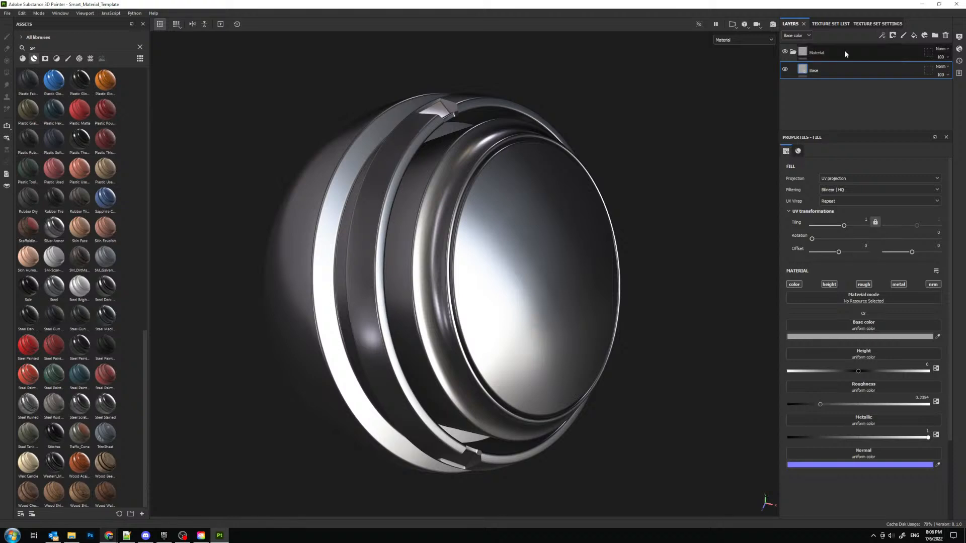
- Add a MatFinish Rough filter to the Base layer and inspect the metal surface on the preview sphere
{"action": "left_click_drag", "start_coordinate": [524, 213], "coordinate": [554, 207], "text": "alt"}
{"action": "left_click", "coordinate": [882, 36]}
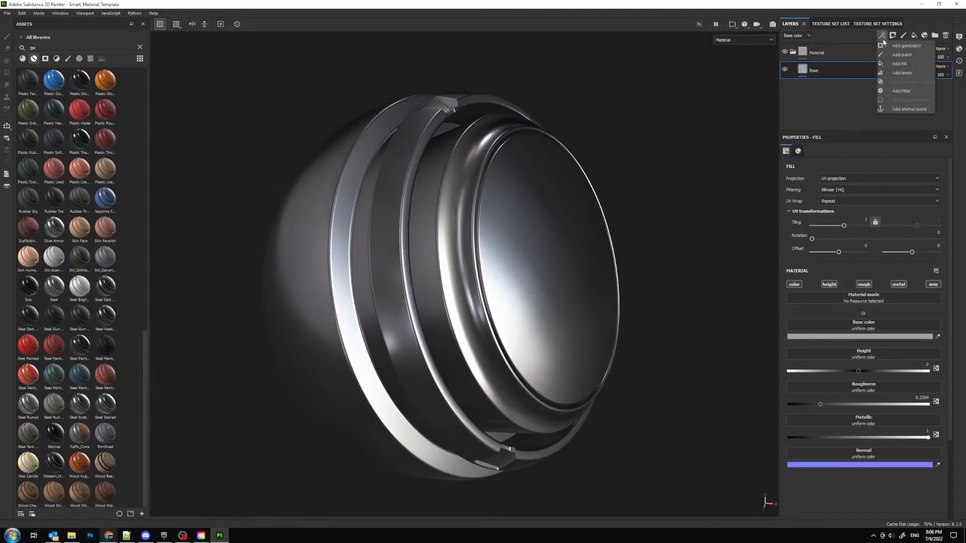
{"action": "left_click", "coordinate": [896, 92]}
{"action": "left_click", "coordinate": [865, 180]}
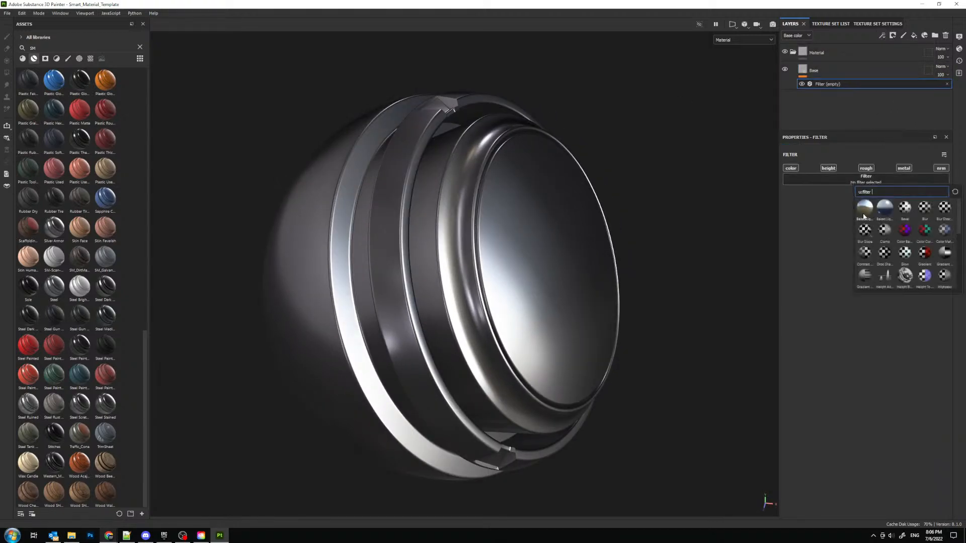
{"action": "left_click", "coordinate": [928, 252]}
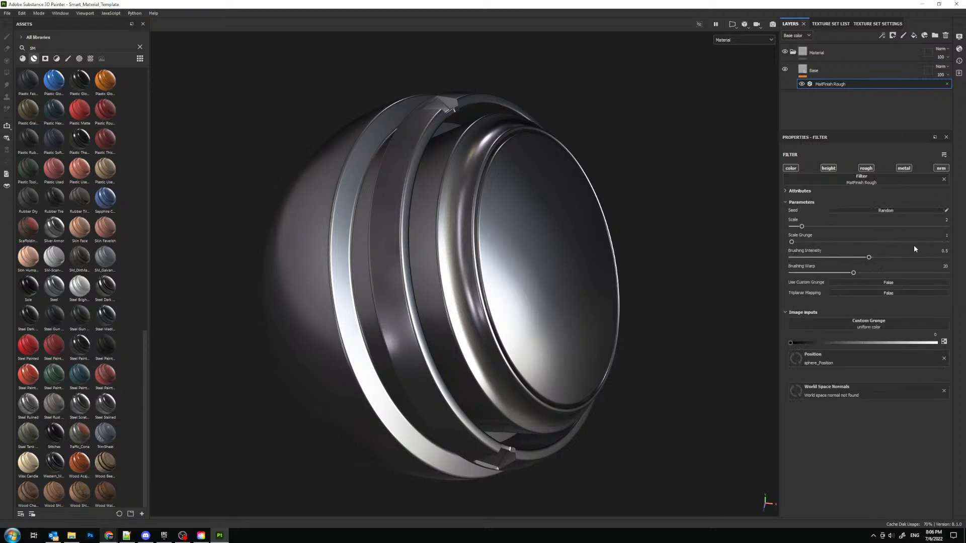
{"action": "left_click_drag", "start_coordinate": [508, 201], "coordinate": [544, 296], "text": "alt"}
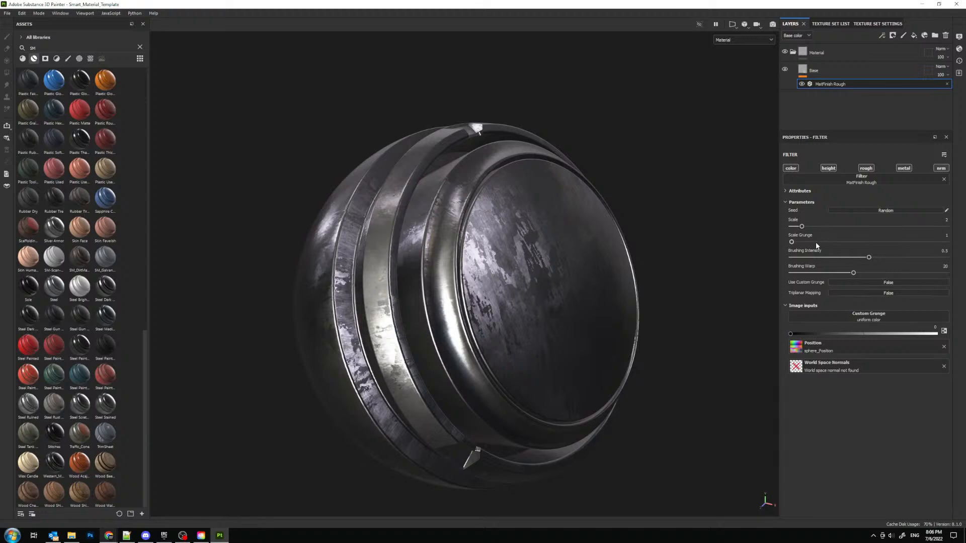
- Set the MatFinish Rough filter's Scale to 3 and Brushing Intensity to 0.11
{"action": "left_click_drag", "start_coordinate": [842, 227], "coordinate": [811, 228]}
{"action": "mouse_move", "coordinate": [869, 259]}
{"action": "left_mouse_down"}
{"action": "mouse_move", "coordinate": [800, 259]}
{"action": "mouse_move", "coordinate": [843, 260]}
{"action": "mouse_move", "coordinate": [811, 268]}
{"action": "left_mouse_up"}
{"action": "mouse_move", "coordinate": [615, 298]}
{"action": "left_mouse_down", "text": "alt"}
{"action": "mouse_move", "coordinate": [593, 271]}
{"action": "mouse_move", "coordinate": [518, 228]}
{"action": "mouse_move", "coordinate": [577, 274]}
{"action": "left_mouse_up", "text": "alt"}
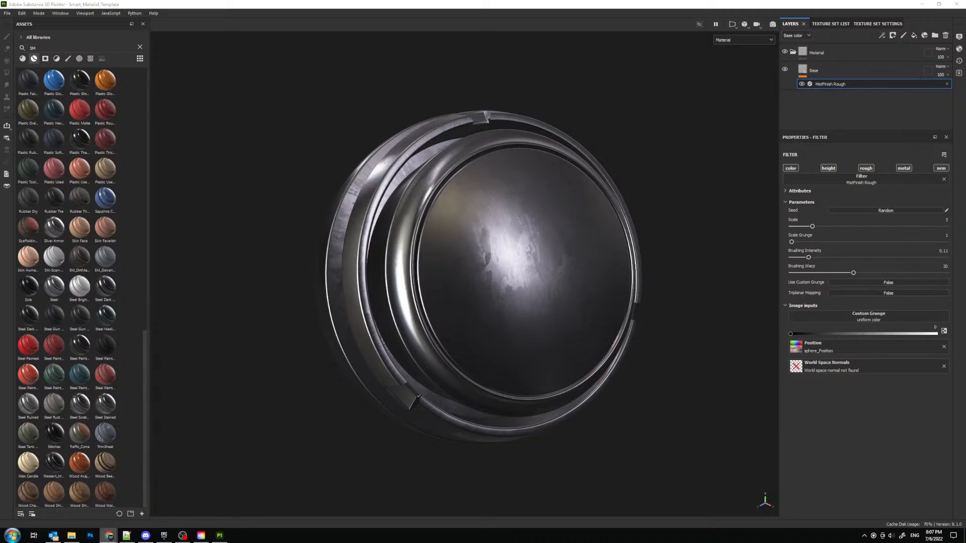
- In the browser, browse the bare metal photos on textures.com, open MetalBare0171 and download Image 5 at 1600x1051
{"action": "scroll", "coordinate": [382, 261], "scroll_direction": "down", "scroll_amount": 5}
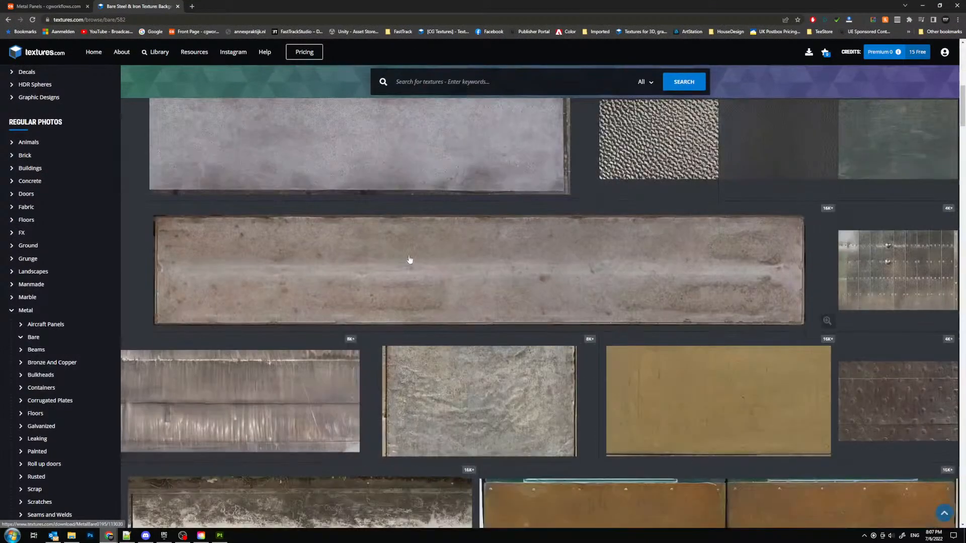
{"action": "scroll", "coordinate": [410, 260], "scroll_direction": "down", "scroll_amount": 13}
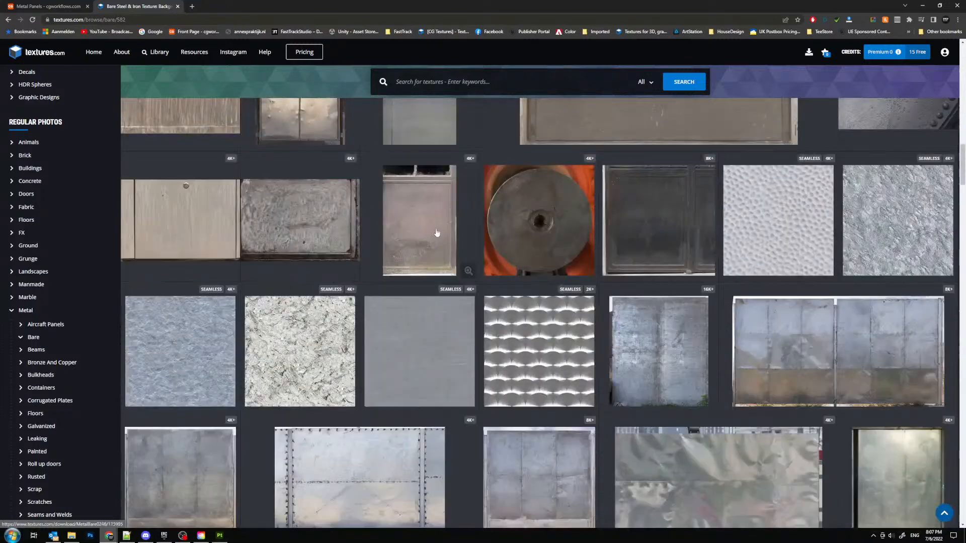
{"action": "scroll", "coordinate": [436, 233], "scroll_direction": "down", "scroll_amount": 3}
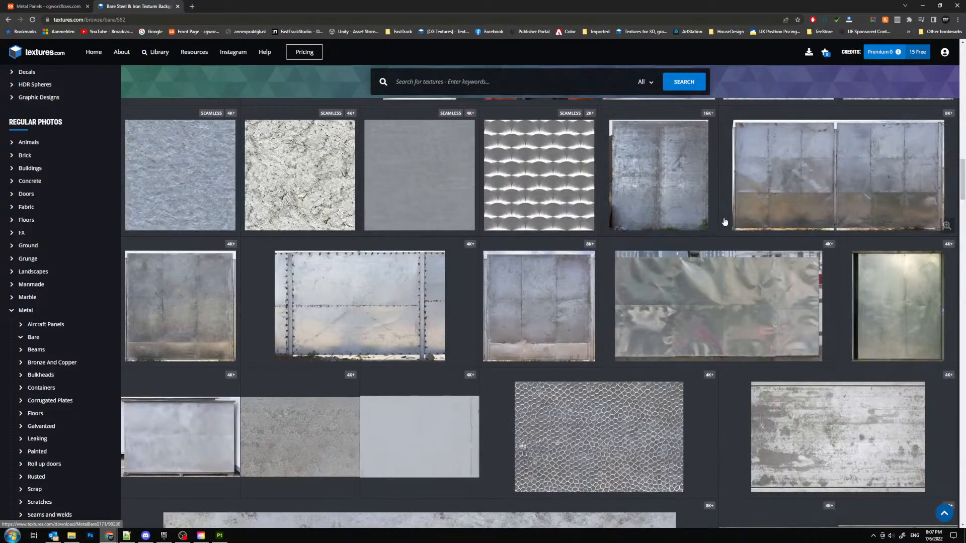
{"action": "left_click", "coordinate": [48, 6]}
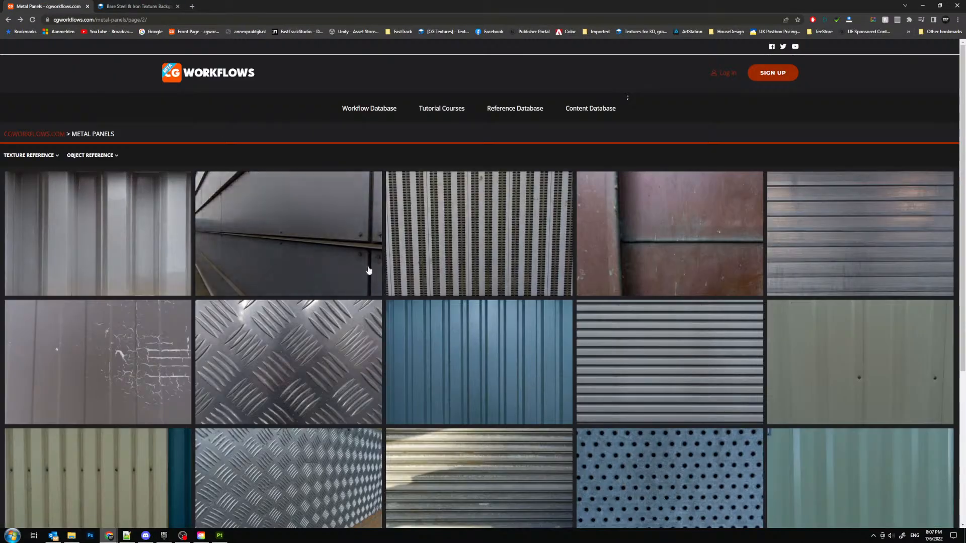
{"action": "left_click", "coordinate": [141, 6]}
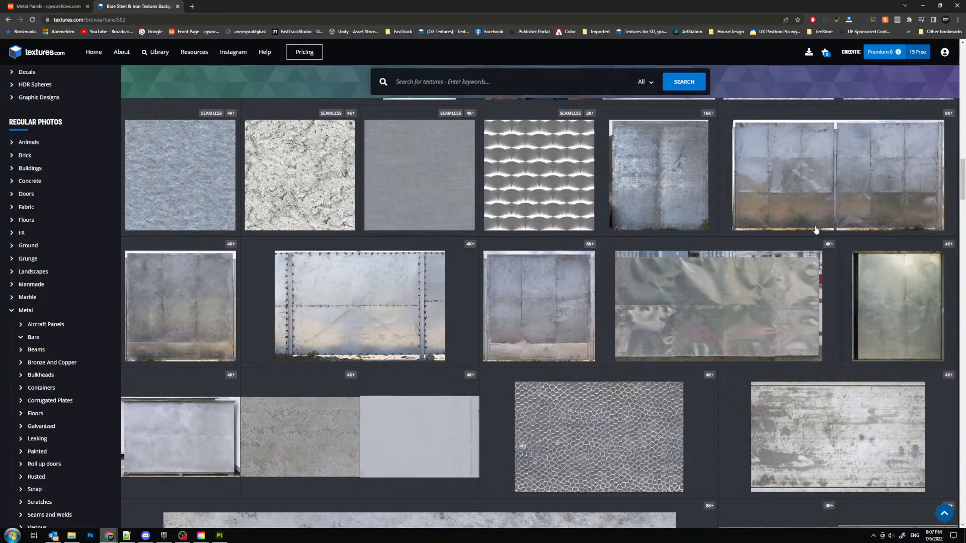
{"action": "left_click", "coordinate": [803, 183]}
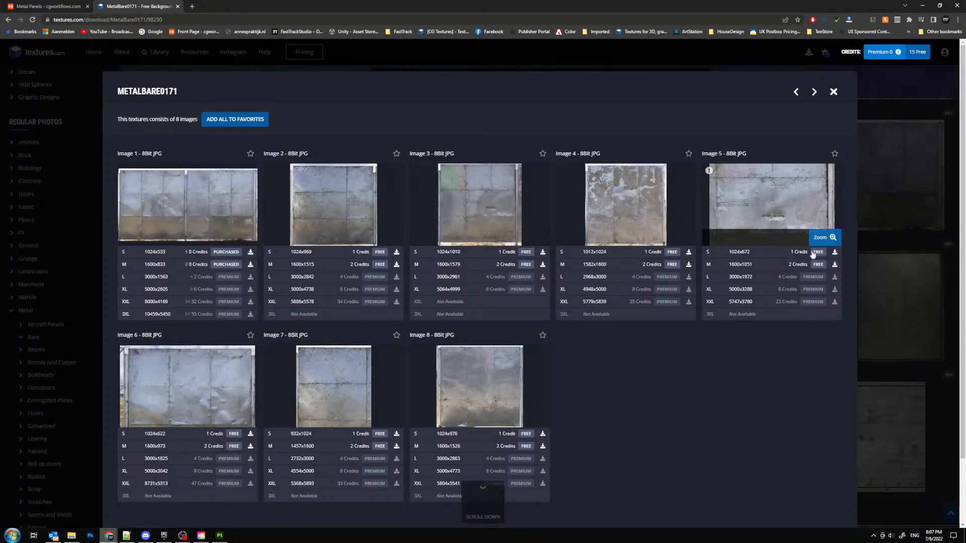
{"action": "left_click", "coordinate": [834, 266]}
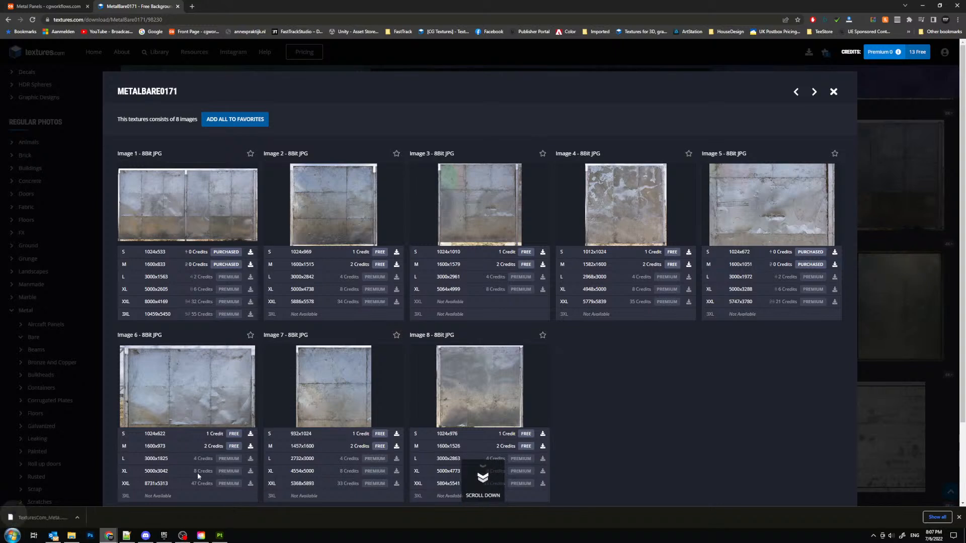
- Open the downloaded metal photo in the photo viewer and examine its surface wear up close
{"action": "left_click", "coordinate": [126, 535]}
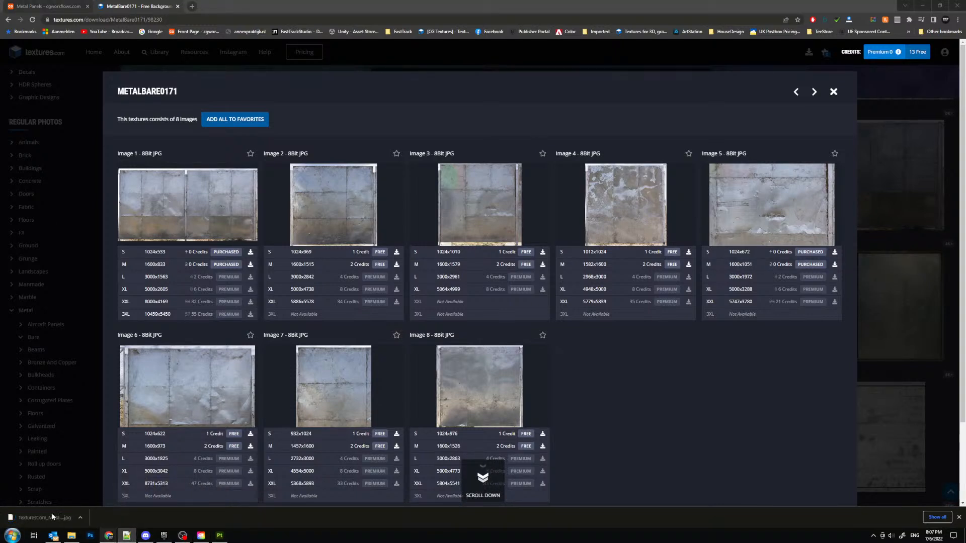
{"action": "left_click", "coordinate": [48, 518]}
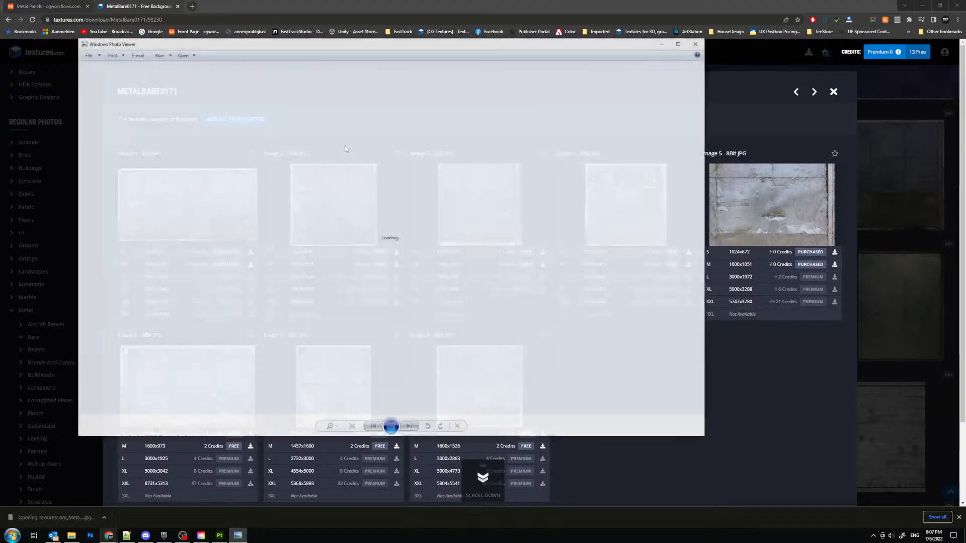
{"action": "scroll", "coordinate": [422, 217], "scroll_direction": "up", "scroll_amount": 3}
{"action": "scroll", "coordinate": [403, 201], "scroll_direction": "down", "scroll_amount": 4}
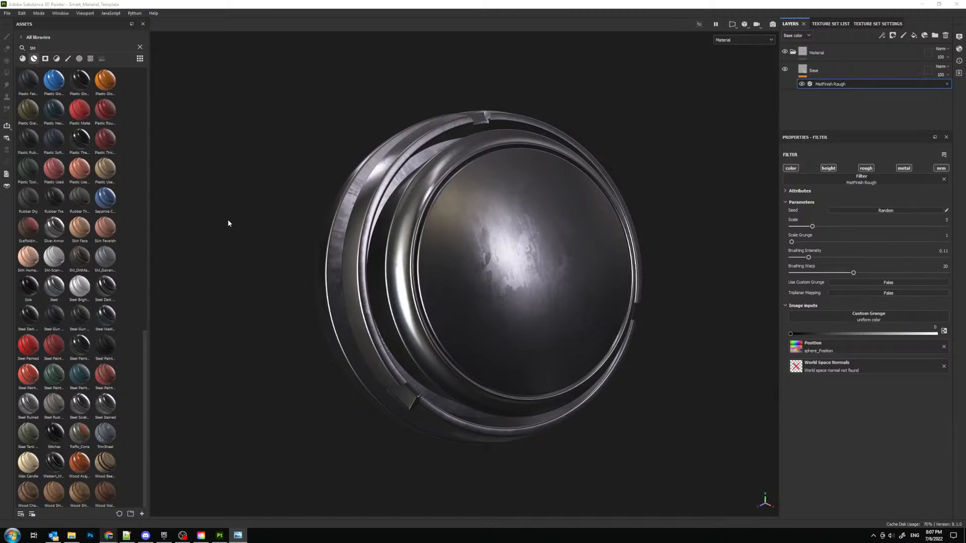
- Back in Substance Painter, add a fill layer above Base and name it Roughness_Var_01
{"action": "mouse_move", "coordinate": [529, 218]}
{"action": "left_mouse_down", "text": "alt"}
{"action": "mouse_move", "coordinate": [529, 227]}
{"action": "mouse_move", "coordinate": [568, 234]}
{"action": "left_mouse_up", "text": "alt"}
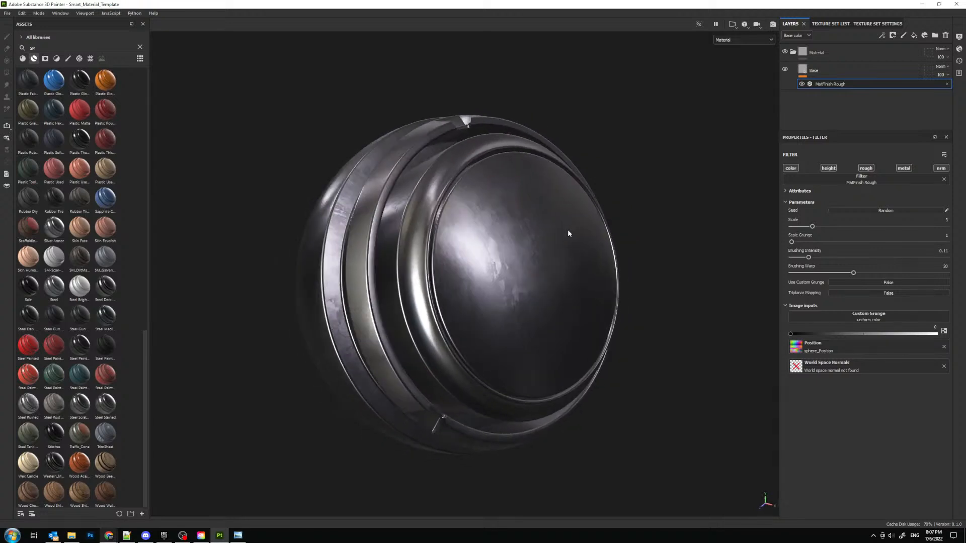
{"action": "left_click", "coordinate": [849, 72]}
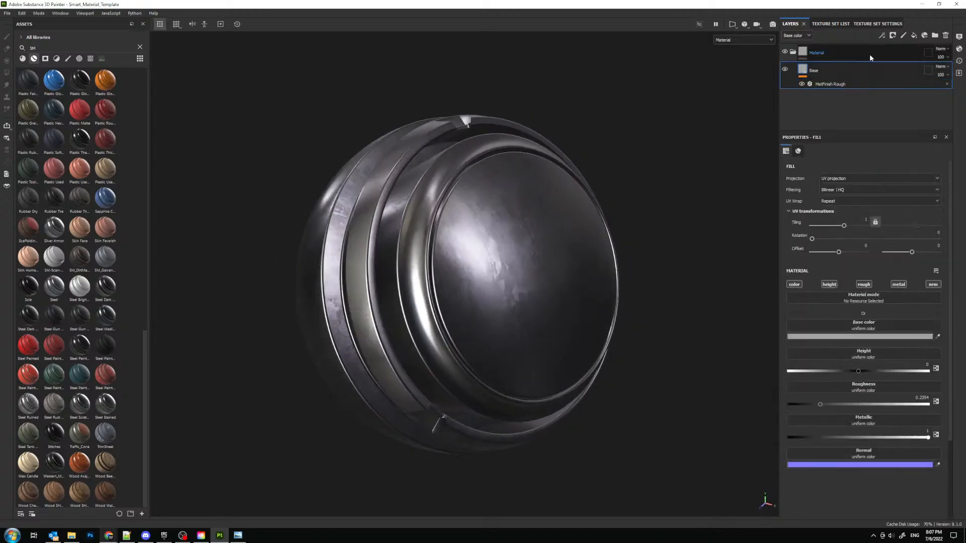
{"action": "left_click", "coordinate": [914, 35]}
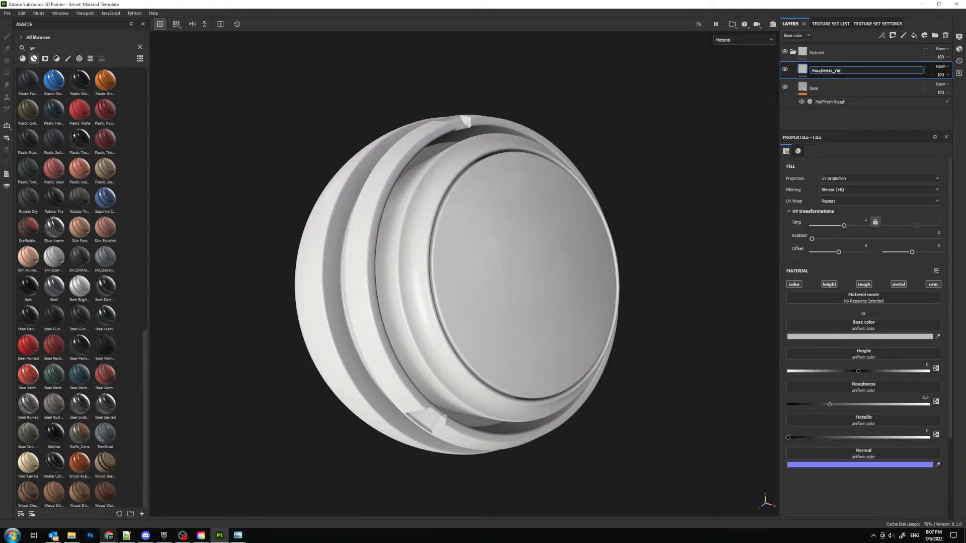
{"action": "key", "text": "Return"}
- Turn off the color, height, metal and normal channels of Roughness_Var_01 so it affects only roughness
{"action": "left_click", "coordinate": [794, 284]}
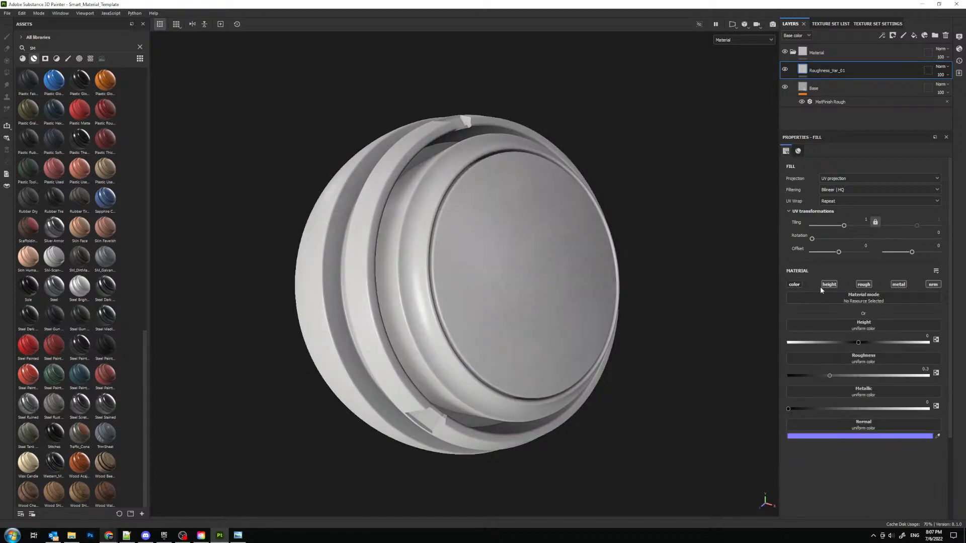
{"action": "left_click", "coordinate": [829, 284]}
{"action": "left_click", "coordinate": [899, 284]}
{"action": "left_click", "coordinate": [929, 286]}
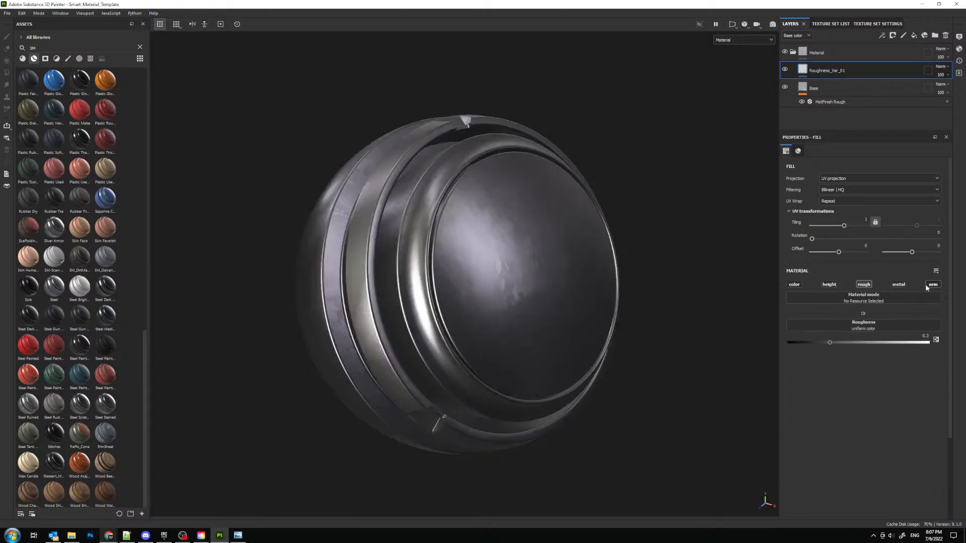
{"action": "left_click", "coordinate": [883, 36]}
{"action": "left_click", "coordinate": [901, 62]}
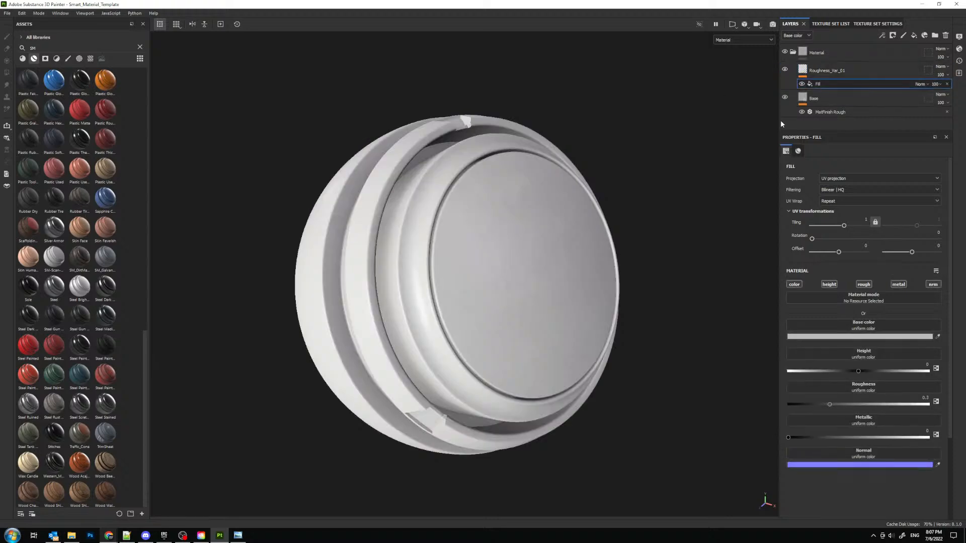
{"action": "left_click", "coordinate": [946, 84]}
- Give the Roughness_Var_01 layer a black mask and add a fill effect to that mask
{"action": "left_click", "coordinate": [836, 70]}
{"action": "left_click", "coordinate": [894, 37]}
{"action": "left_click", "coordinate": [897, 60]}
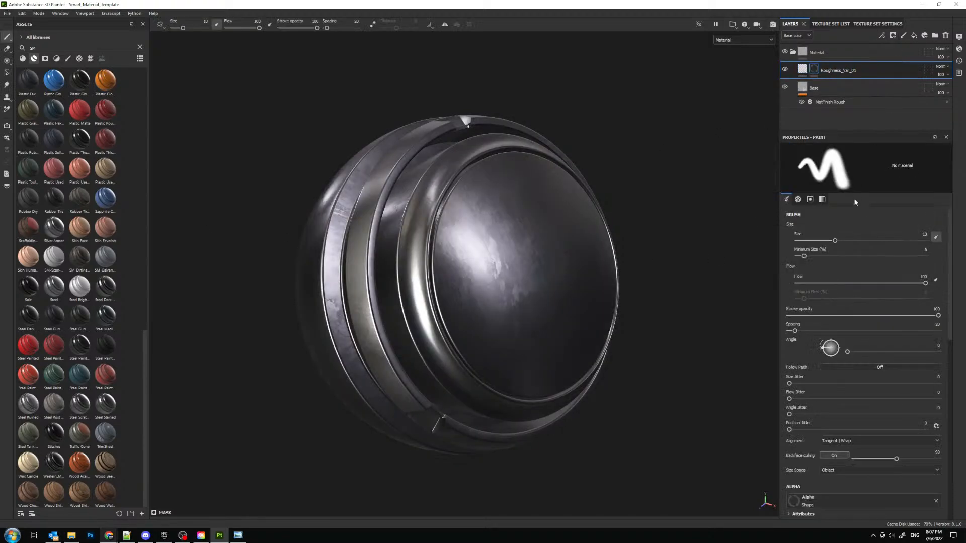
{"action": "left_click", "coordinate": [881, 35]}
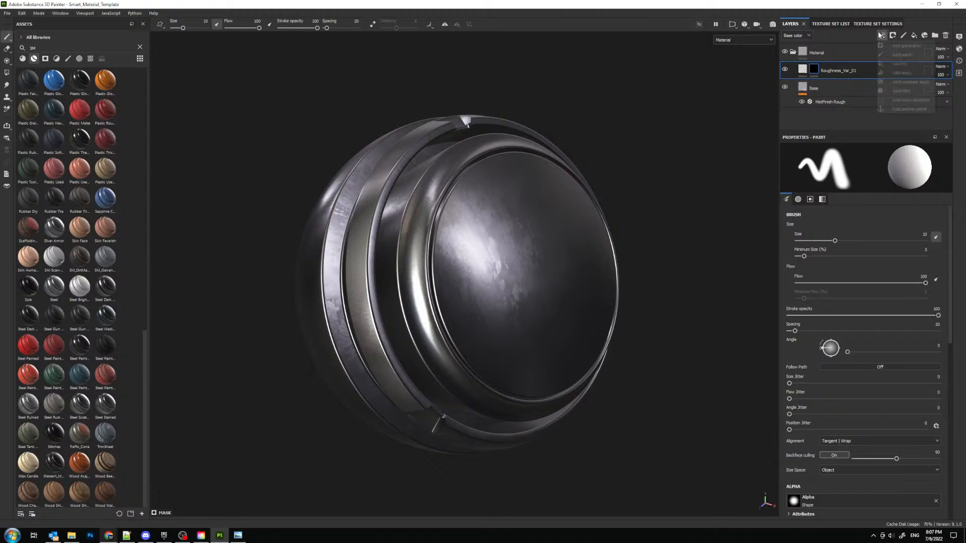
{"action": "left_click", "coordinate": [899, 63]}
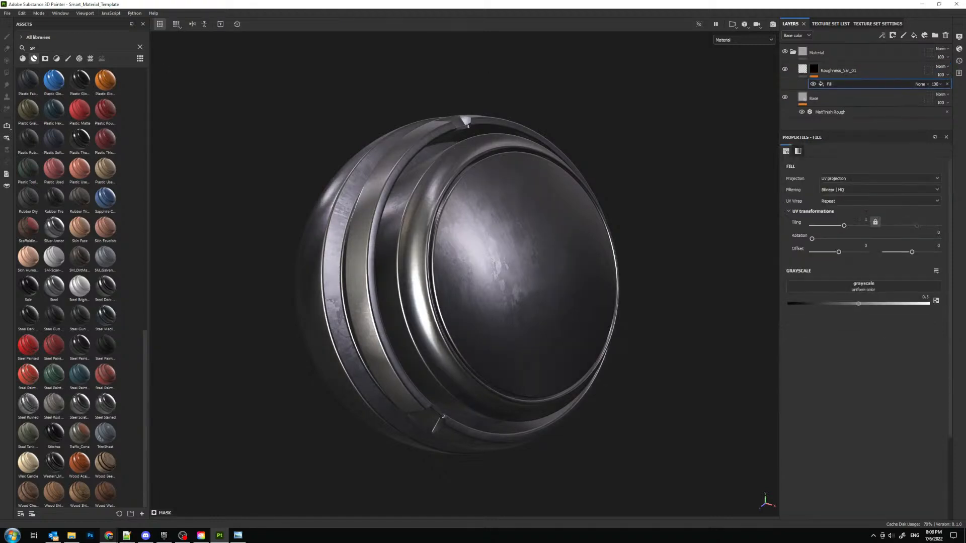
- Look through the grunge textures in the asset library and assign Grunge Dirt Scratchy to the mask fill's grayscale
{"action": "left_click", "coordinate": [90, 59]}
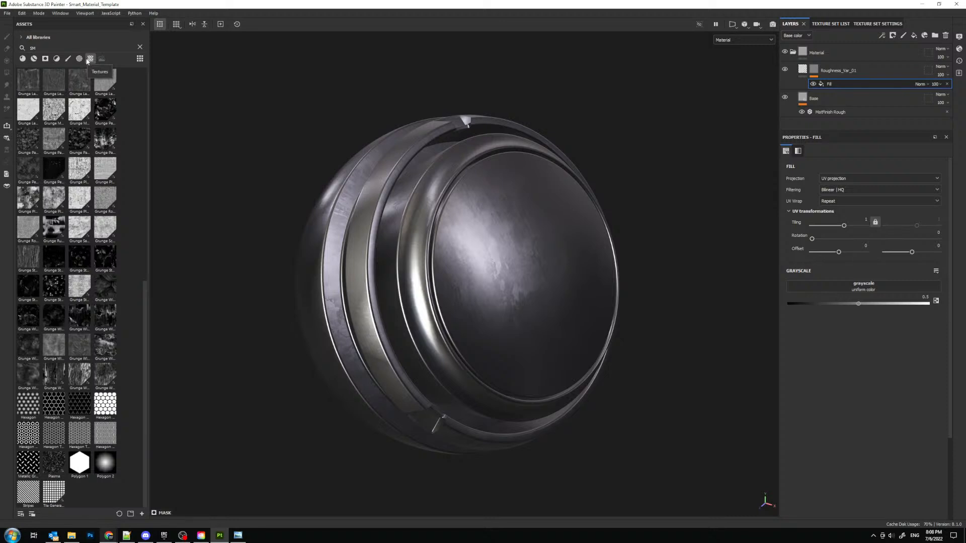
{"action": "left_click", "coordinate": [89, 59]}
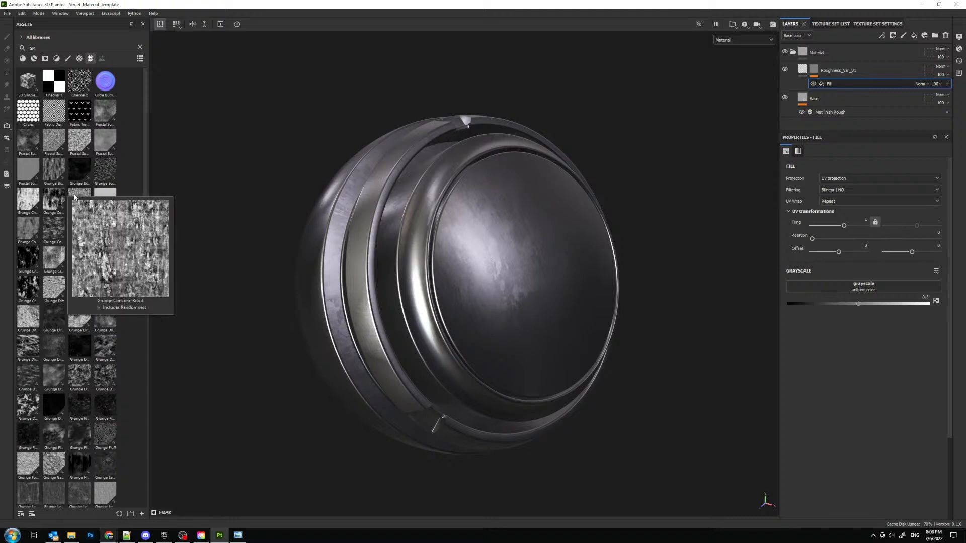
{"action": "mouse_move", "coordinate": [55, 198]}
{"action": "mouse_move", "coordinate": [28, 228]}
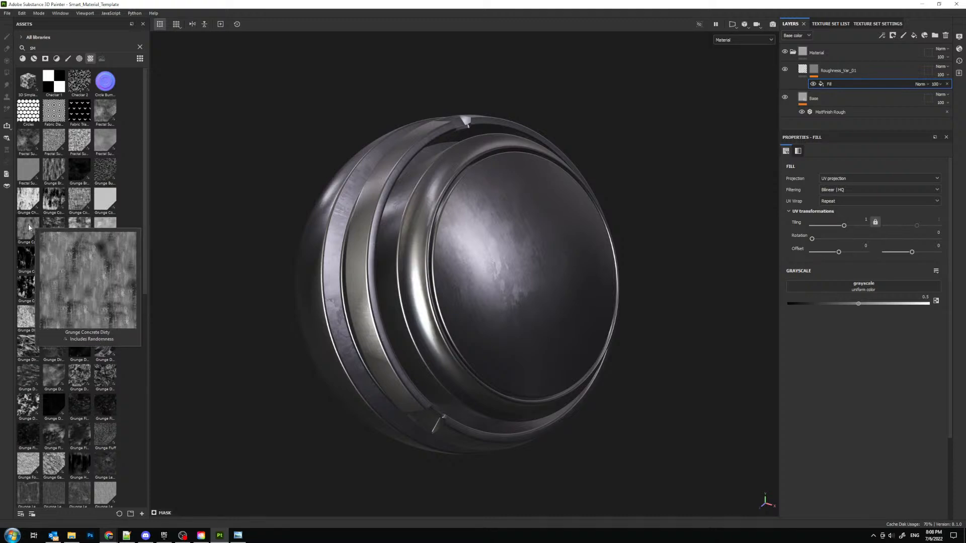
{"action": "mouse_move", "coordinate": [106, 261]}
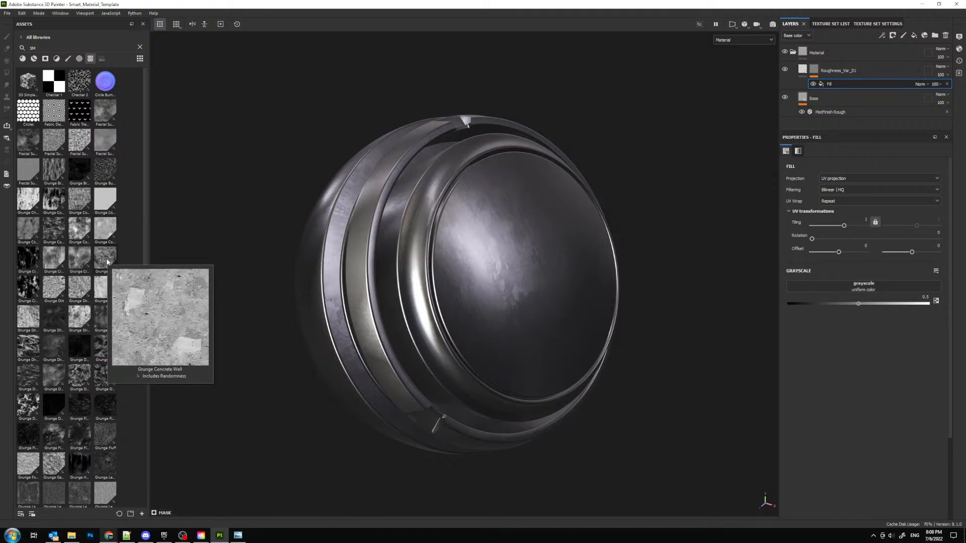
{"action": "mouse_move", "coordinate": [23, 254]}
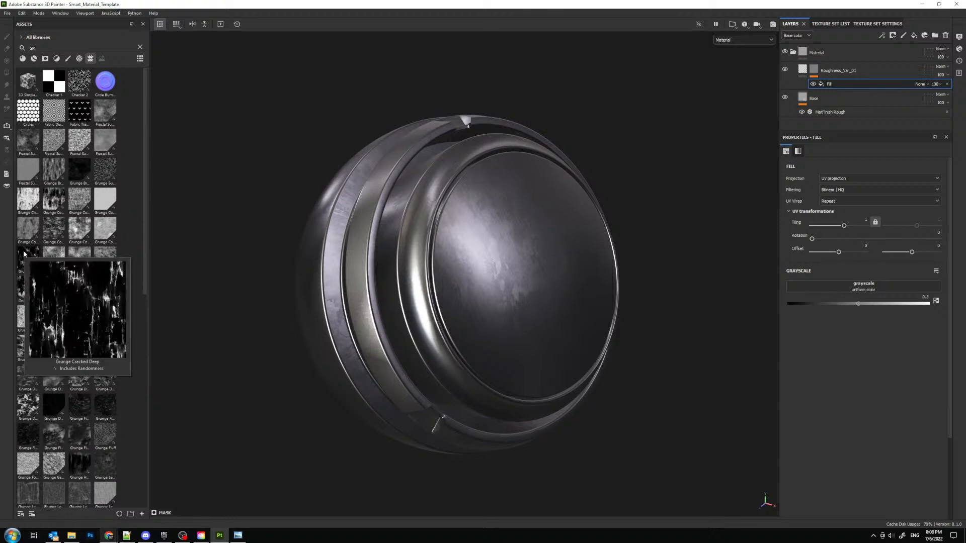
{"action": "mouse_move", "coordinate": [19, 294]}
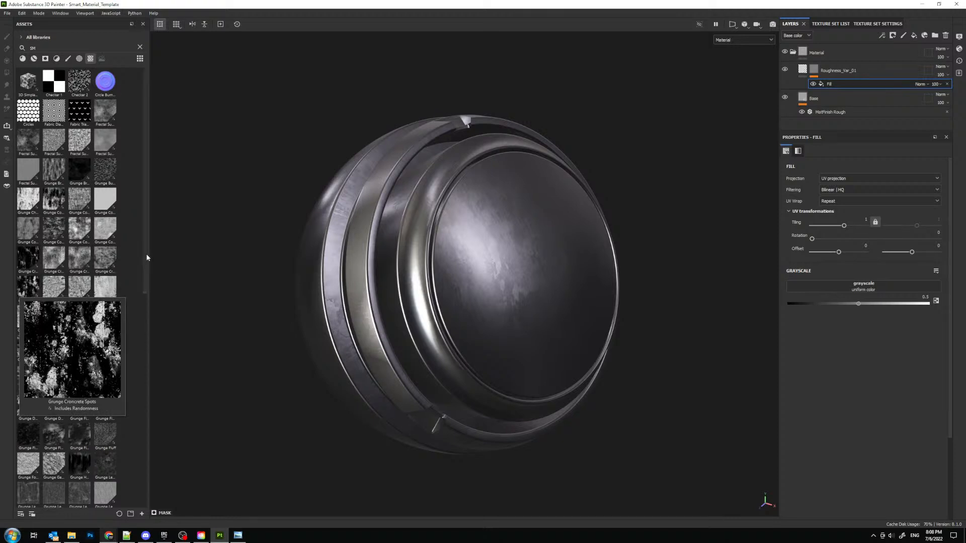
{"action": "scroll", "coordinate": [145, 272], "scroll_direction": "down", "scroll_amount": 3}
{"action": "mouse_move", "coordinate": [97, 242]}
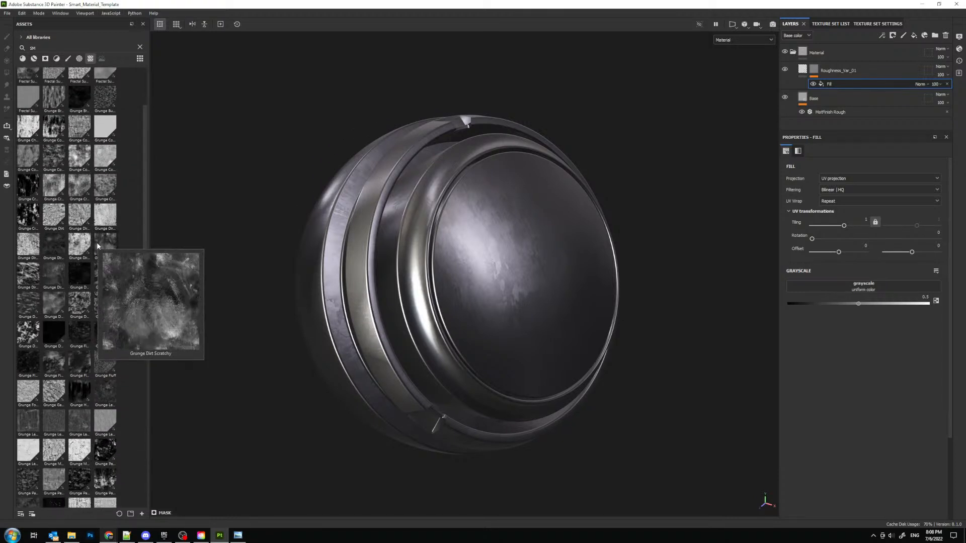
{"action": "left_click_drag", "start_coordinate": [407, 292], "coordinate": [855, 288]}
{"action": "left_click_drag", "start_coordinate": [476, 276], "coordinate": [500, 271], "text": "alt"}
- Display the layer's mask, set the Grunge Dirt Scratchy Balance to about 0.39 and use tri-planar projection
{"action": "left_click", "coordinate": [813, 69], "text": "alt"}
{"action": "mouse_move", "coordinate": [592, 185]}
{"action": "left_mouse_down", "text": "alt"}
{"action": "mouse_move", "coordinate": [629, 186]}
{"action": "mouse_move", "coordinate": [587, 190]}
{"action": "left_mouse_up", "text": "alt"}
{"action": "left_click", "coordinate": [845, 84]}
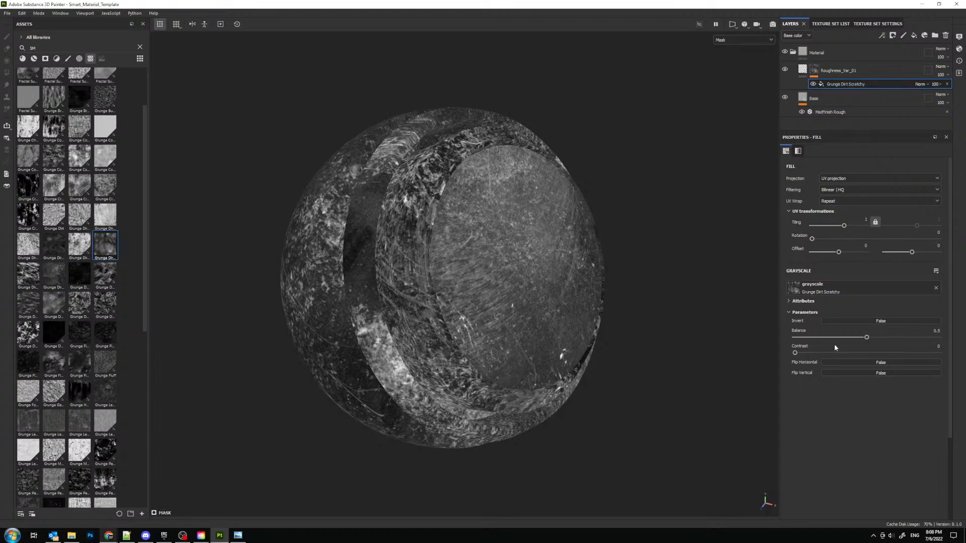
{"action": "left_click_drag", "start_coordinate": [860, 341], "coordinate": [850, 338]}
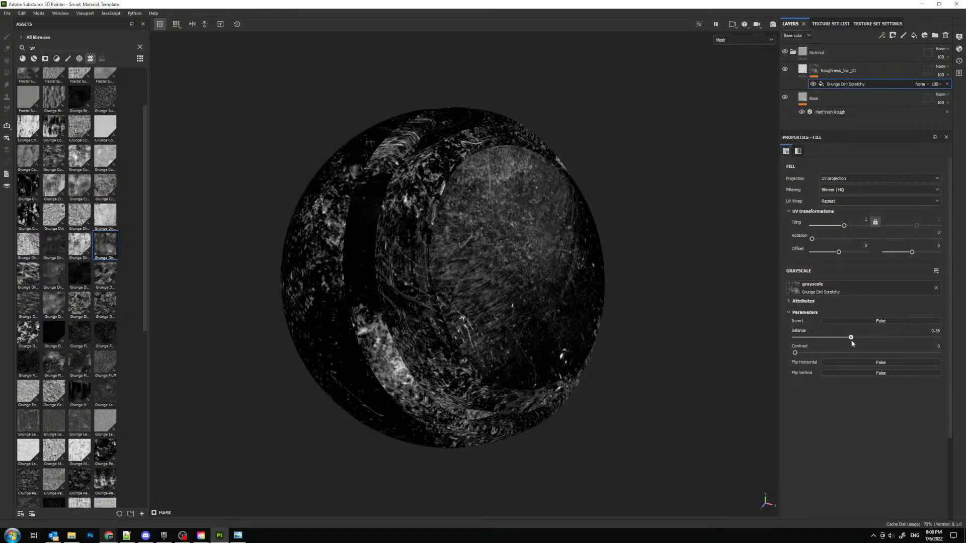
{"action": "left_click", "coordinate": [865, 179]}
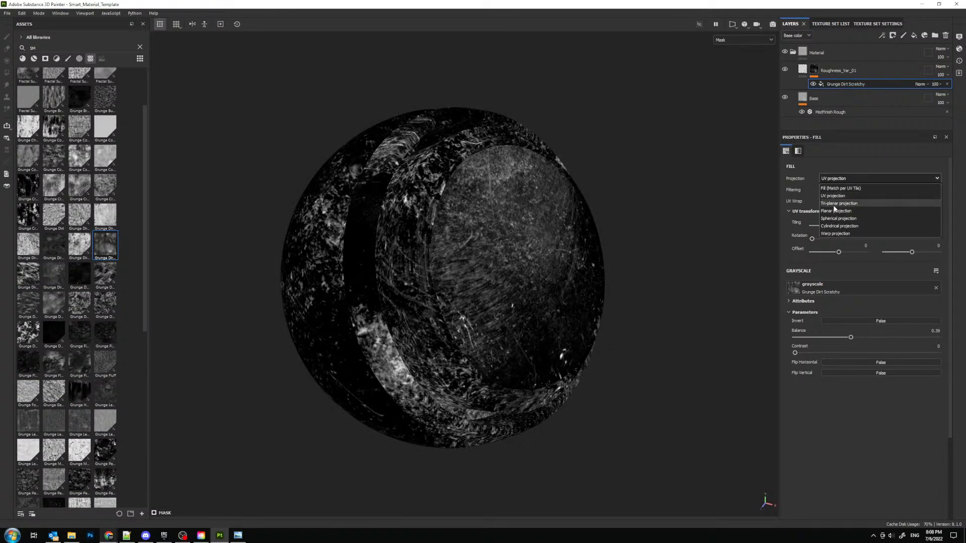
{"action": "left_click", "coordinate": [840, 194]}
- Return to the material view and set the Grunge Dirt Scratchy Contrast to 0.11
{"action": "left_click_drag", "start_coordinate": [578, 211], "coordinate": [604, 211], "text": "alt"}
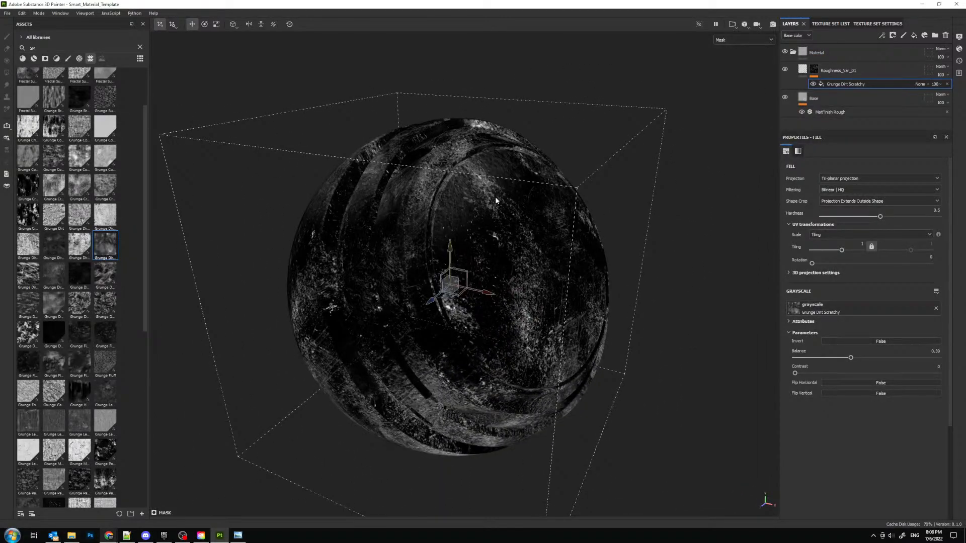
{"action": "key", "text": "m"}
{"action": "left_click_drag", "start_coordinate": [471, 225], "coordinate": [414, 219], "text": "alt"}
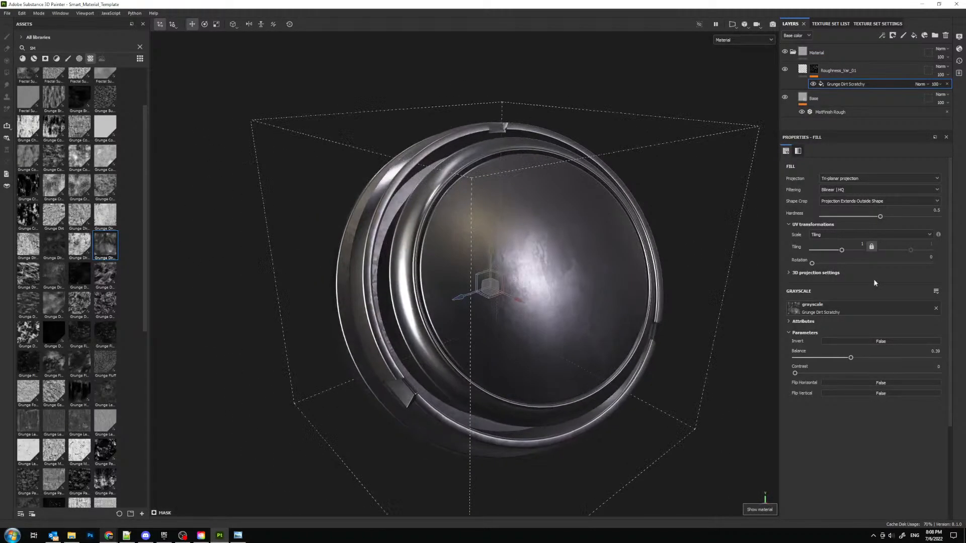
{"action": "mouse_move", "coordinate": [796, 375]}
{"action": "left_mouse_down"}
{"action": "mouse_move", "coordinate": [820, 376]}
{"action": "mouse_move", "coordinate": [811, 376]}
{"action": "left_mouse_up"}
- Raise the roughness of the Roughness_Var_01 fill to about 0.85 and inspect the scratches on the preview sphere
{"action": "left_click", "coordinate": [804, 68]}
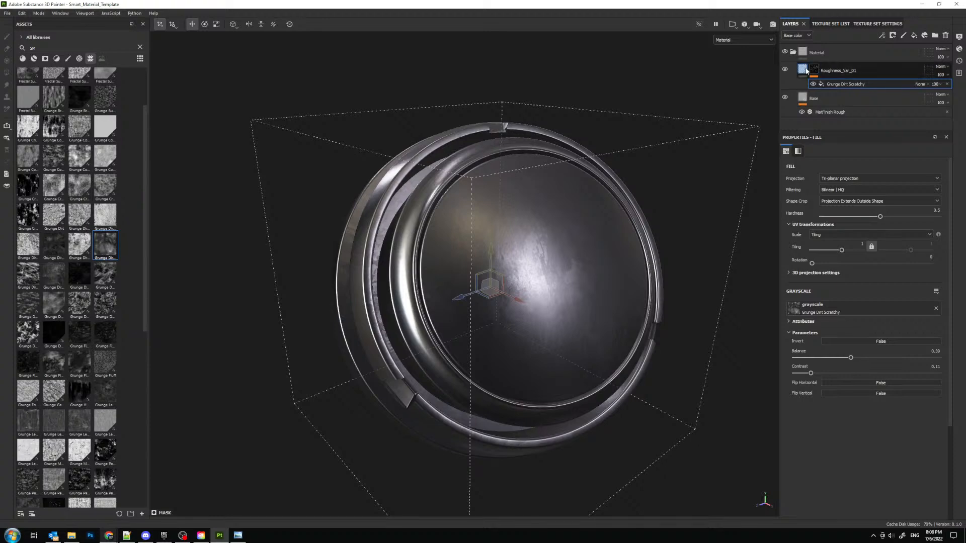
{"action": "left_click_drag", "start_coordinate": [829, 342], "coordinate": [909, 342]}
{"action": "left_click_drag", "start_coordinate": [505, 283], "coordinate": [527, 303], "text": "alt"}
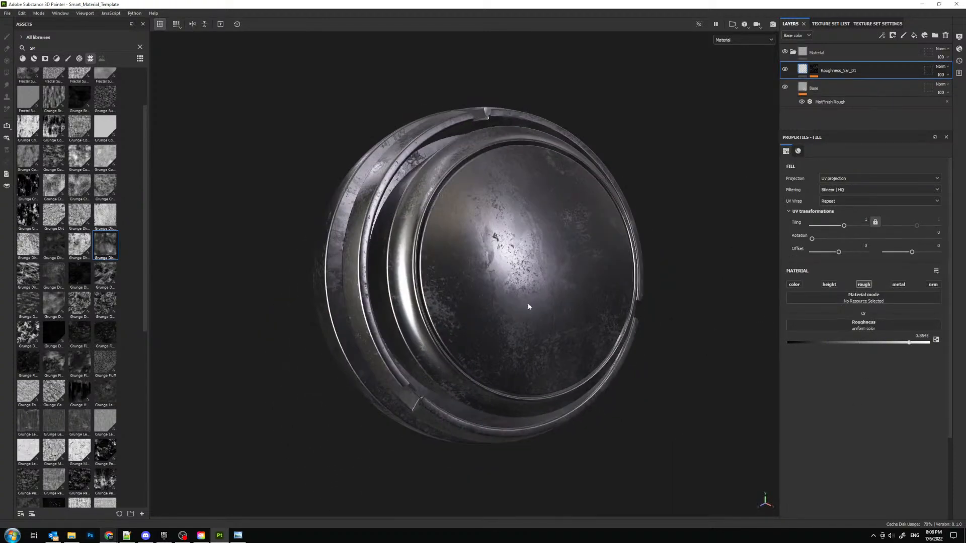
{"action": "right_click_drag", "start_coordinate": [544, 255], "coordinate": [517, 341], "text": "alt"}
{"action": "mouse_move", "coordinate": [517, 341]}
{"action": "left_mouse_down", "text": "alt"}
{"action": "mouse_move", "coordinate": [543, 322]}
{"action": "mouse_move", "coordinate": [509, 332]}
{"action": "left_mouse_up", "text": "alt"}
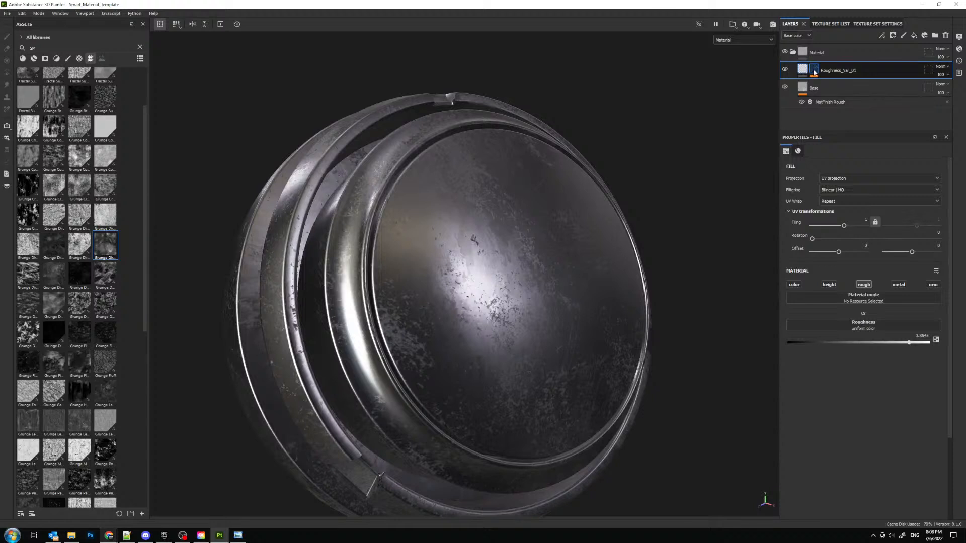
- Set the Contrast of the Grunge Dirt Scratchy mask fill on Roughness_Var_01 to 0 and inspect the scratches on the preview sphere
{"action": "left_click", "coordinate": [815, 72]}
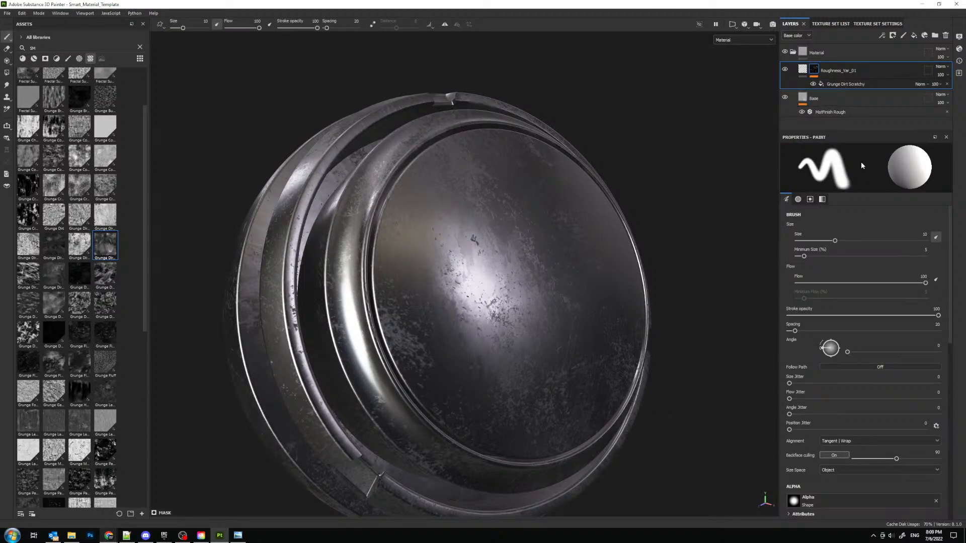
{"action": "left_click", "coordinate": [837, 85]}
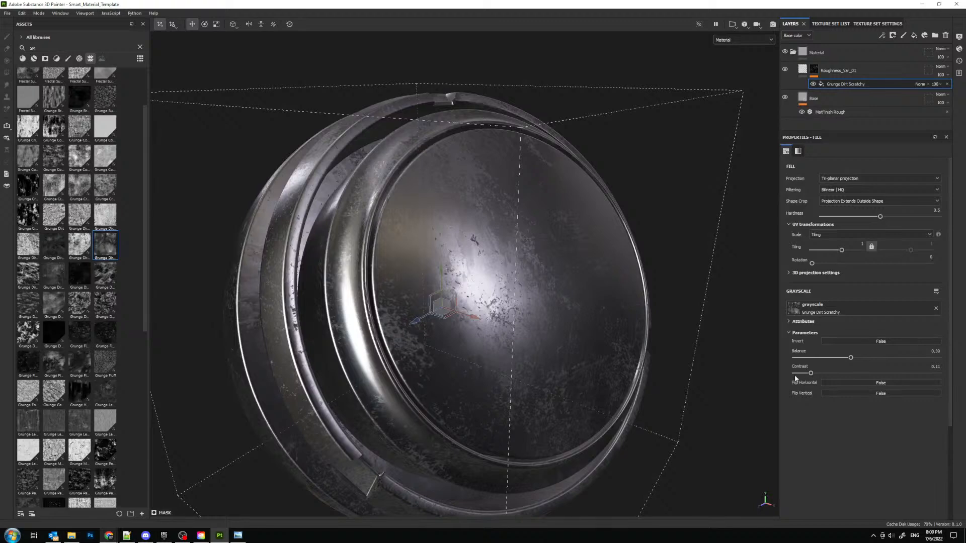
{"action": "left_click_drag", "start_coordinate": [811, 373], "coordinate": [791, 373]}
{"action": "left_click_drag", "start_coordinate": [723, 364], "coordinate": [537, 316], "text": "alt"}
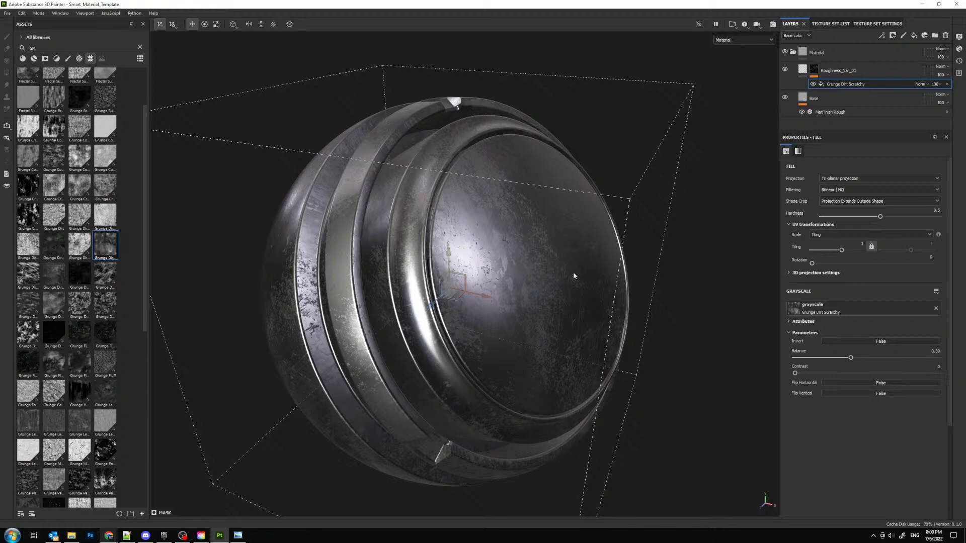
{"action": "left_click_drag", "start_coordinate": [573, 272], "coordinate": [528, 276], "text": "alt"}
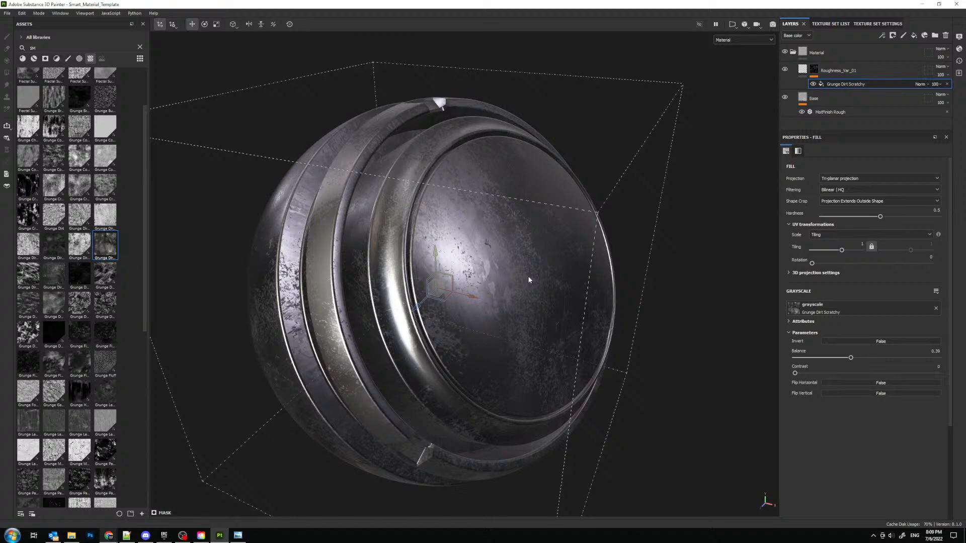
{"action": "left_click_drag", "start_coordinate": [361, 258], "coordinate": [456, 198], "text": "alt"}
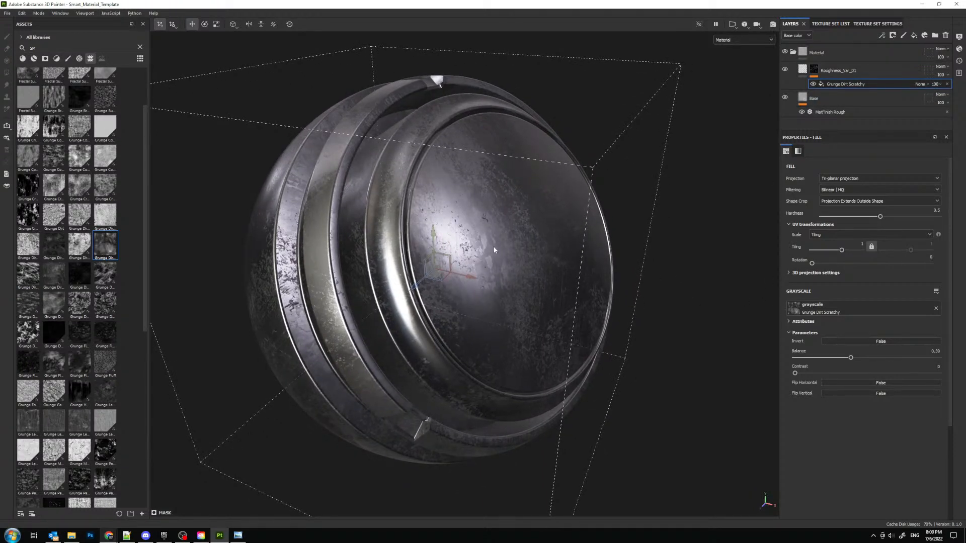
{"action": "mouse_move", "coordinate": [494, 250]}
{"action": "left_mouse_down", "text": "alt"}
{"action": "mouse_move", "coordinate": [483, 252]}
{"action": "mouse_move", "coordinate": [496, 237]}
{"action": "mouse_move", "coordinate": [449, 232]}
{"action": "mouse_move", "coordinate": [490, 239]}
{"action": "left_mouse_up", "text": "alt"}
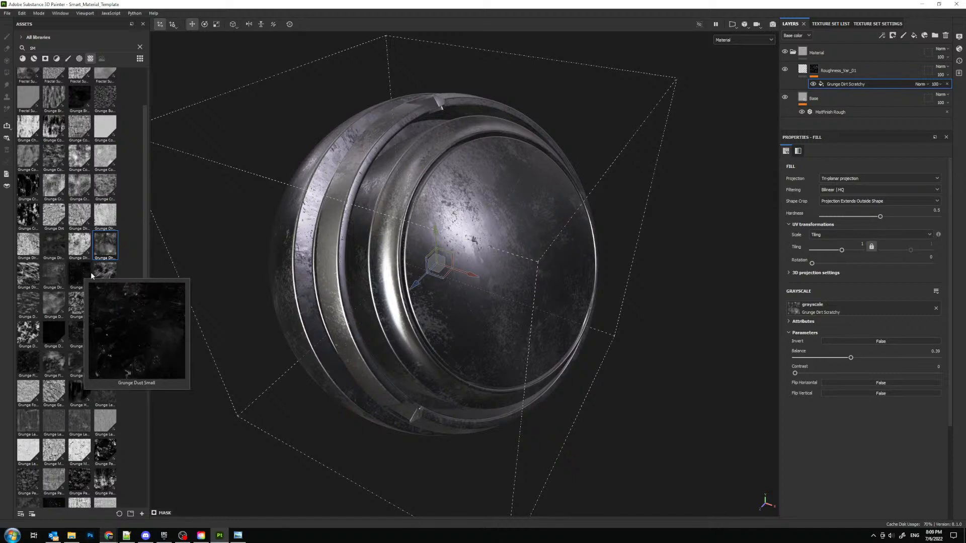
- Look through the grunge textures in the asset library and replace the mask fill's grayscale with Grunge Dusty Scratch
{"action": "mouse_move", "coordinate": [78, 268]}
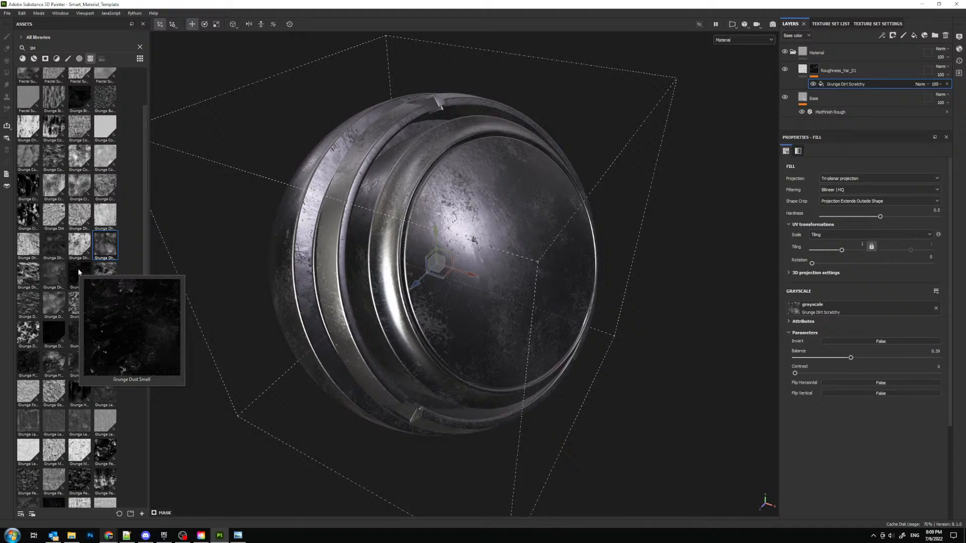
{"action": "scroll", "coordinate": [146, 237], "scroll_direction": "down", "scroll_amount": 1}
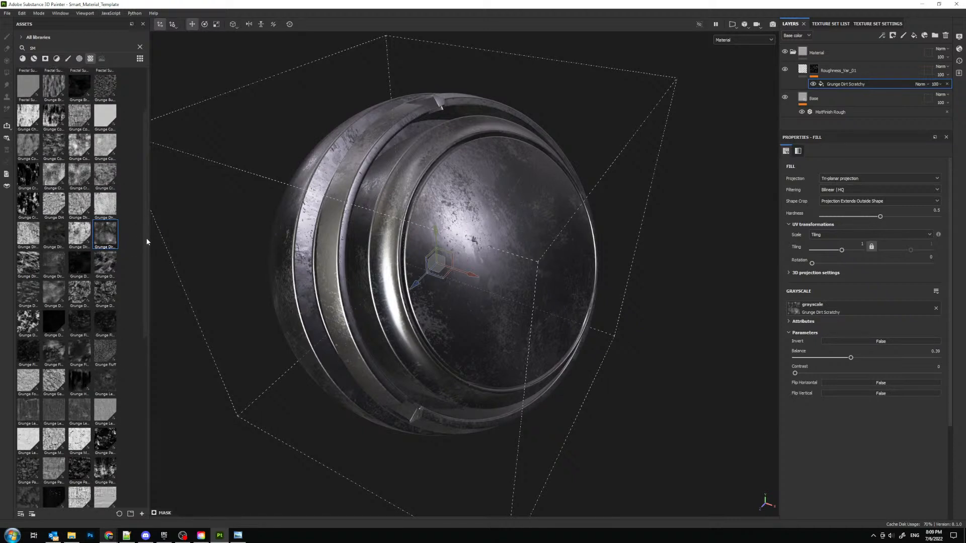
{"action": "left_click_drag", "start_coordinate": [146, 239], "coordinate": [146, 241]}
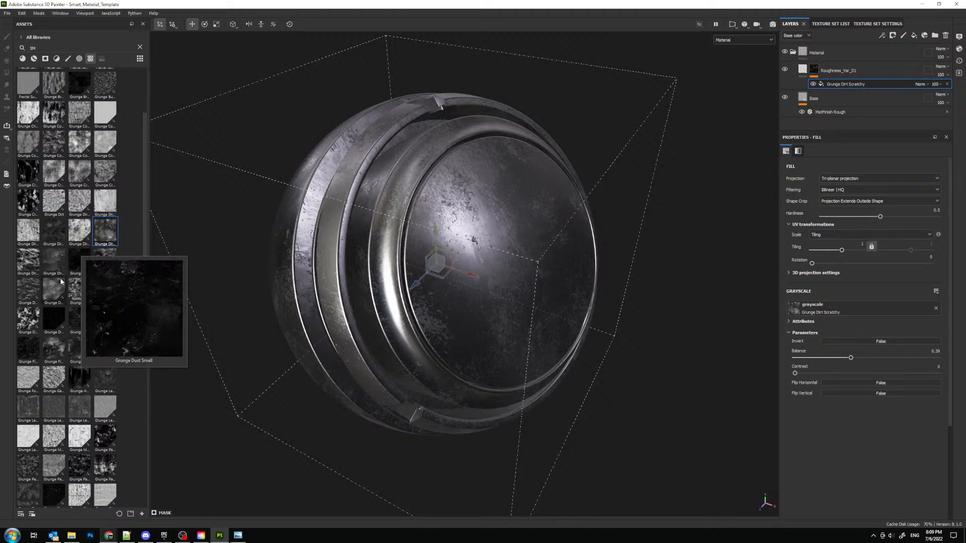
{"action": "mouse_move", "coordinate": [52, 316]}
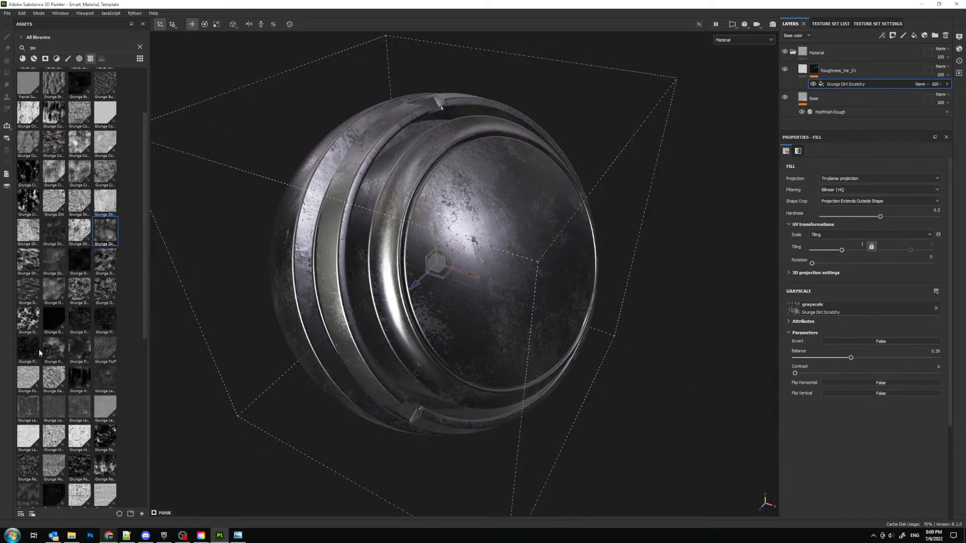
{"action": "left_click_drag", "start_coordinate": [54, 318], "coordinate": [862, 304]}
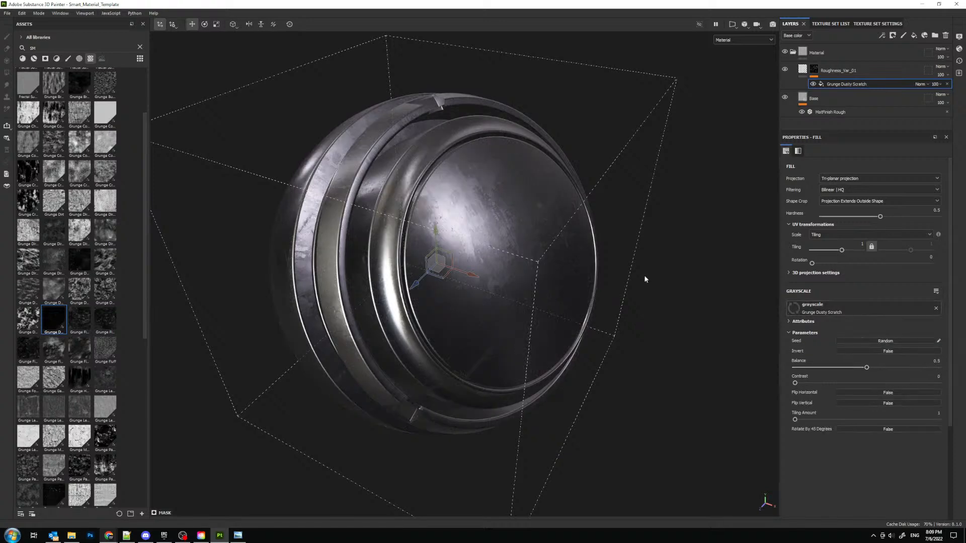
- Set the Grunge Dusty Scratch Balance to about 0.54 and check the scratches on the preview sphere
{"action": "left_click_drag", "start_coordinate": [493, 266], "coordinate": [490, 302], "text": "alt"}
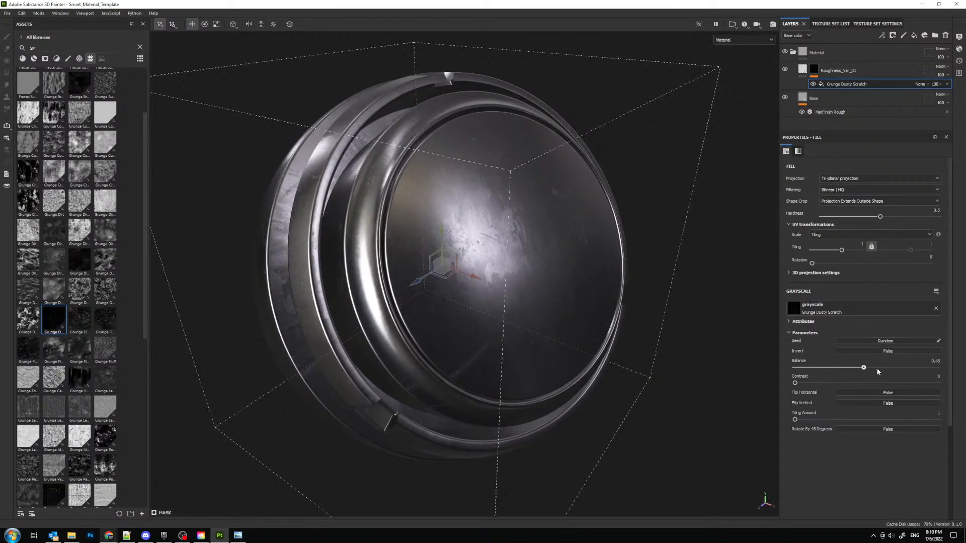
{"action": "left_click_drag", "start_coordinate": [876, 368], "coordinate": [872, 369]}
{"action": "left_click_drag", "start_coordinate": [579, 267], "coordinate": [547, 258], "text": "alt"}
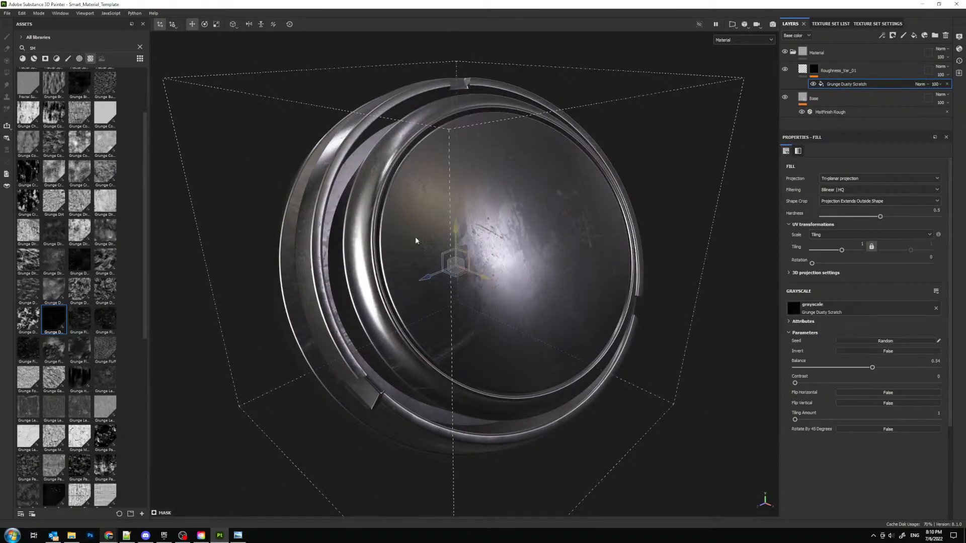
- Duplicate the Roughness_Var_01 layer and remove the Grunge Dusty Scratch fill from the copy's mask
{"action": "left_click", "coordinate": [870, 66]}
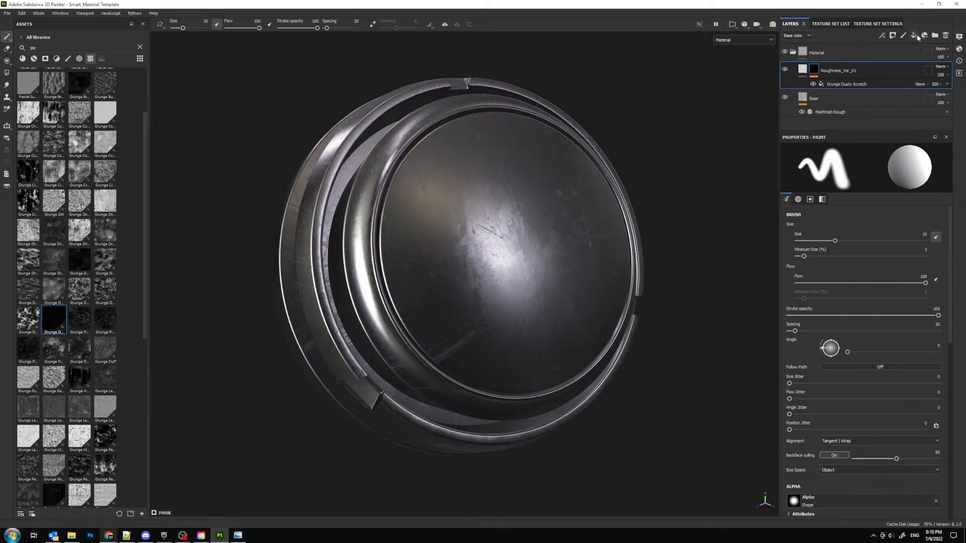
{"action": "right_click", "coordinate": [852, 70]}
{"action": "left_click", "coordinate": [877, 238]}
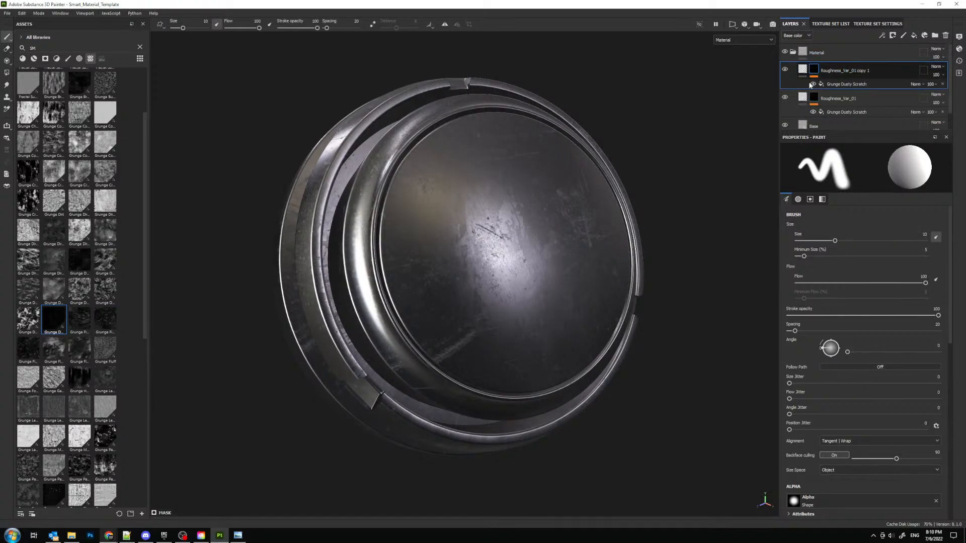
{"action": "left_click", "coordinate": [942, 84]}
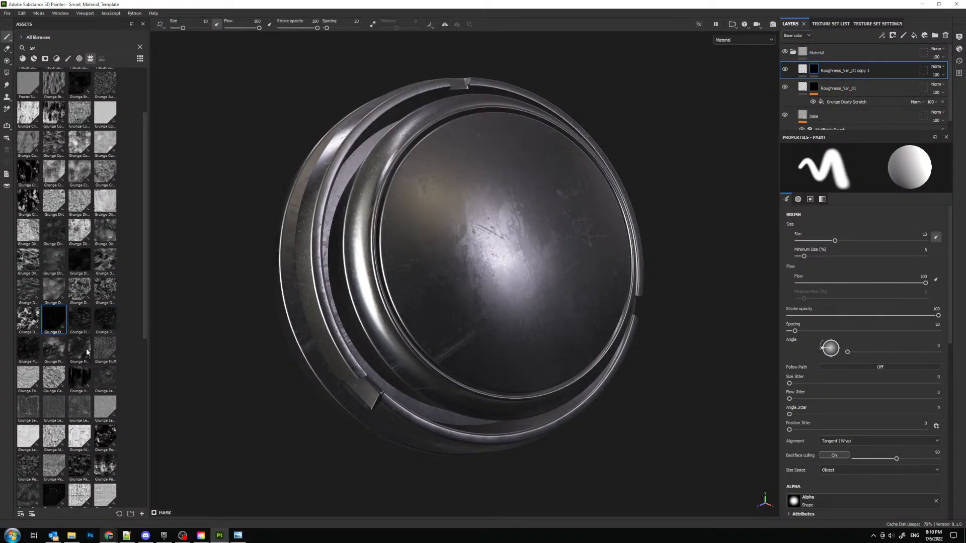
- Add a fill to the duplicated layer's mask and assign the Grunge Fingerprints Smeared texture to its grayscale
{"action": "mouse_move", "coordinate": [87, 352]}
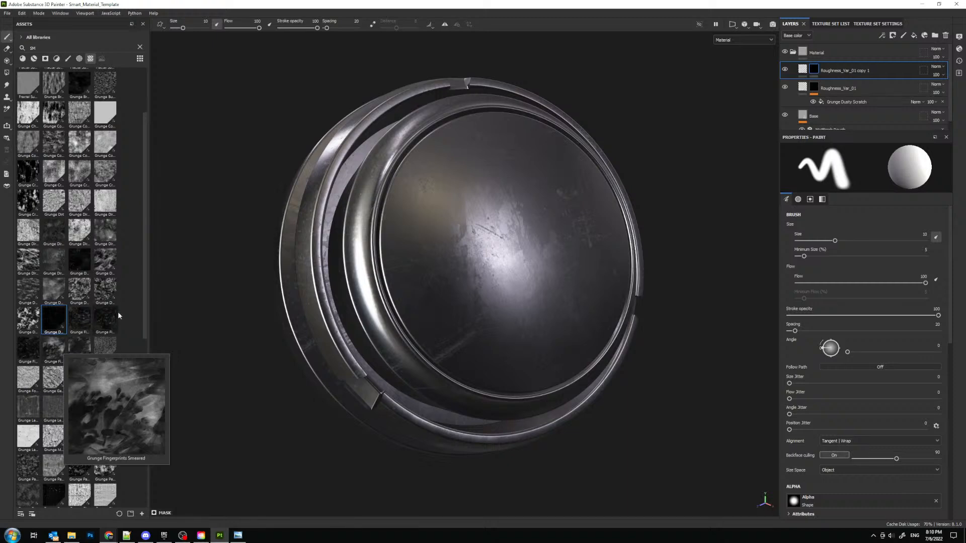
{"action": "scroll", "coordinate": [80, 302], "scroll_direction": "down", "scroll_amount": 2}
{"action": "mouse_move", "coordinate": [54, 285]}
{"action": "left_mouse_down"}
{"action": "mouse_move", "coordinate": [664, 186]}
{"action": "mouse_move", "coordinate": [811, 95]}
{"action": "mouse_move", "coordinate": [51, 278]}
{"action": "mouse_move", "coordinate": [55, 289]}
{"action": "left_mouse_up"}
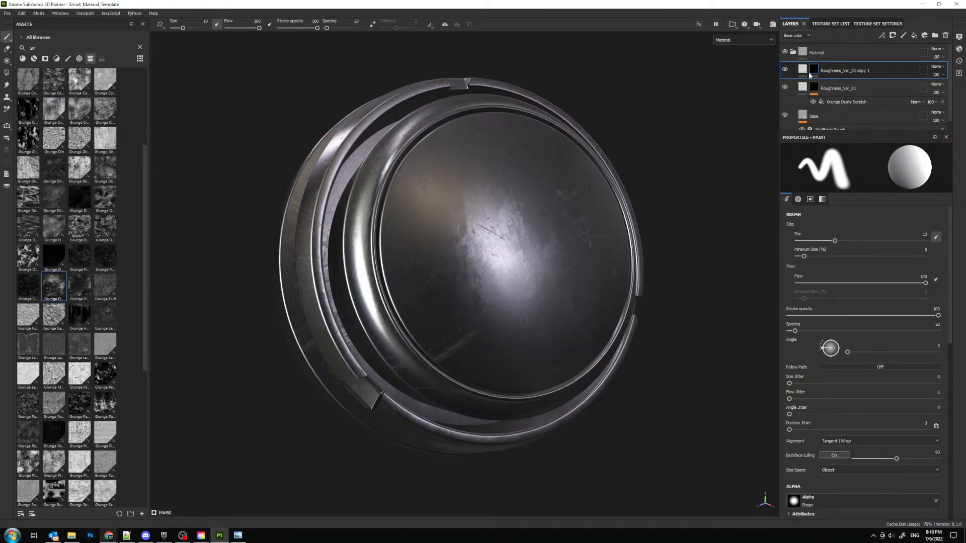
{"action": "left_click", "coordinate": [888, 36]}
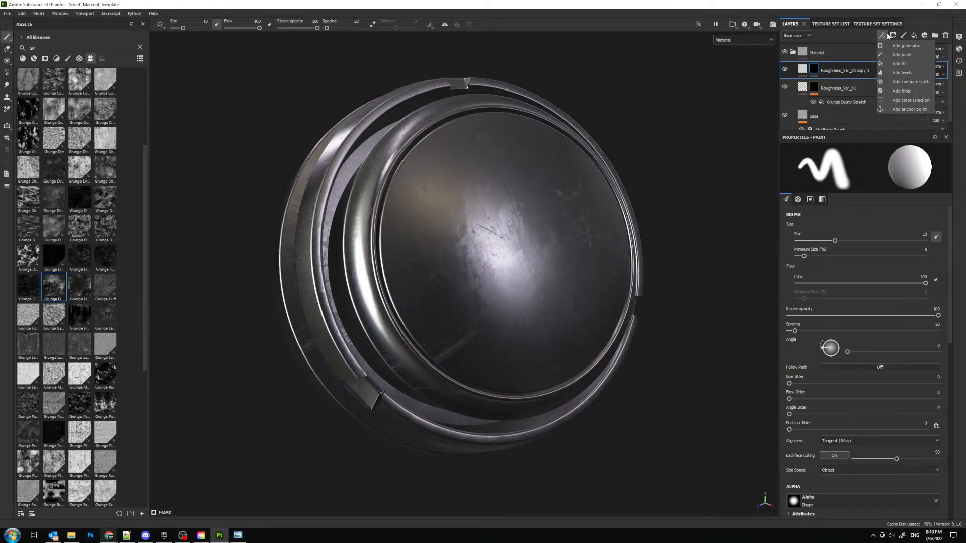
{"action": "left_click", "coordinate": [903, 64]}
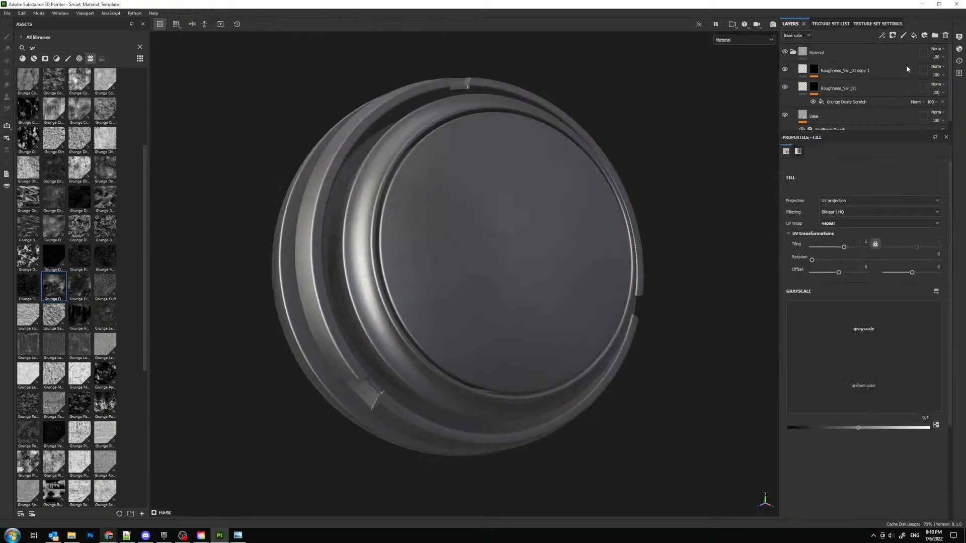
{"action": "mouse_move", "coordinate": [52, 300]}
{"action": "left_mouse_down"}
{"action": "mouse_move", "coordinate": [855, 299]}
{"action": "mouse_move", "coordinate": [847, 287]}
{"action": "left_mouse_up"}
- Switch the Grunge Fingerprints Smeared fill to tri-planar projection and increase its tiling
{"action": "mouse_move", "coordinate": [441, 280]}
{"action": "left_mouse_down", "text": "alt"}
{"action": "mouse_move", "coordinate": [455, 273]}
{"action": "mouse_move", "coordinate": [447, 297]}
{"action": "left_mouse_up", "text": "alt"}
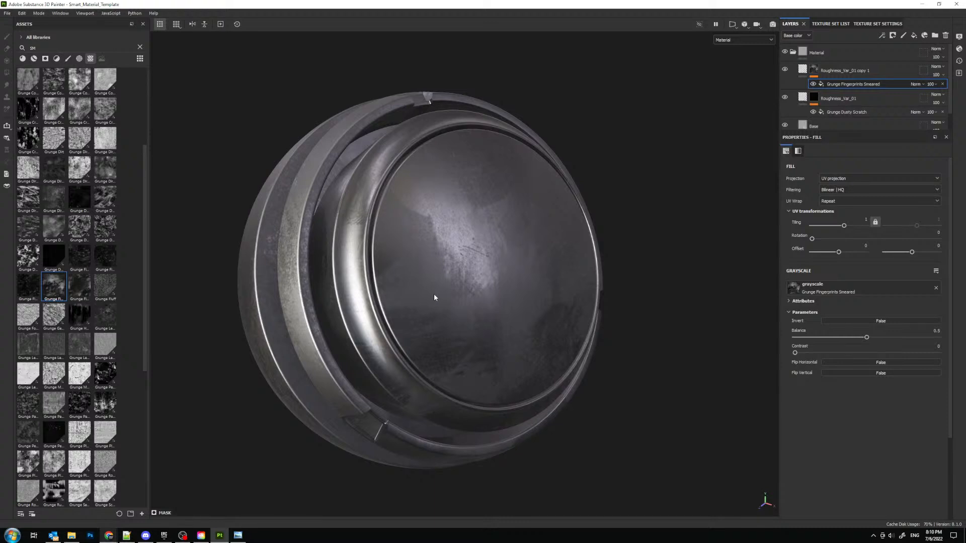
{"action": "right_click_drag", "start_coordinate": [434, 295], "coordinate": [380, 268], "text": "alt"}
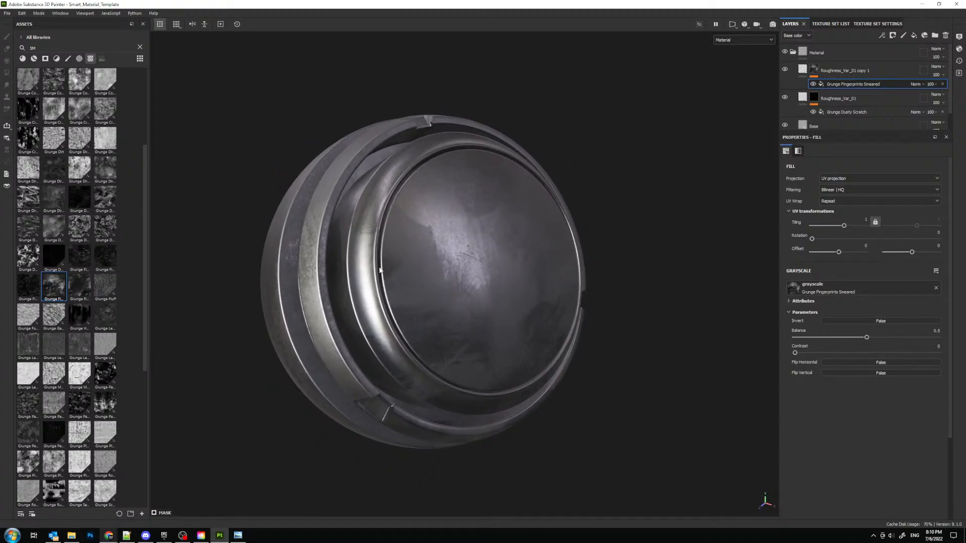
{"action": "left_click", "coordinate": [840, 178]}
{"action": "left_click", "coordinate": [840, 204]}
{"action": "left_click_drag", "start_coordinate": [545, 187], "coordinate": [493, 253], "text": "alt"}
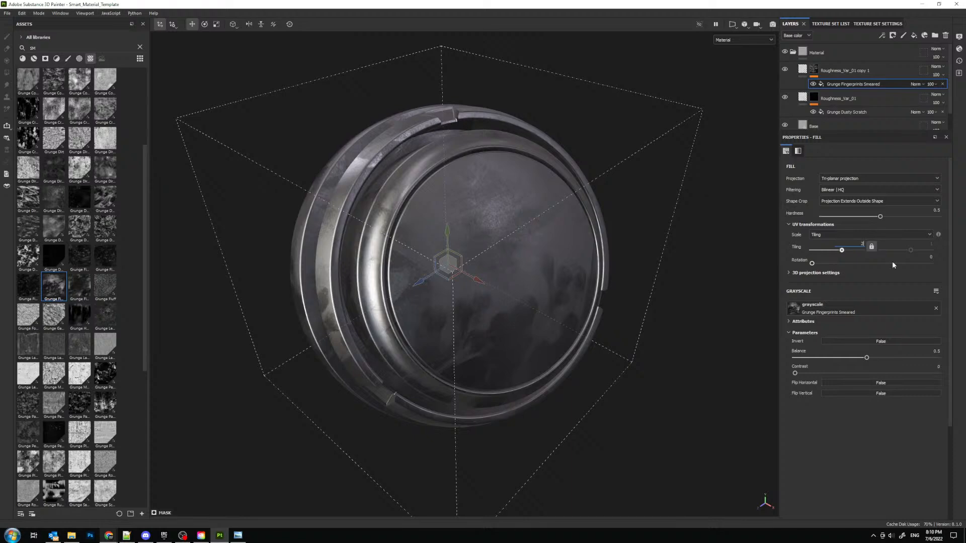
{"action": "key", "text": "Return"}
{"action": "left_click_drag", "start_coordinate": [551, 255], "coordinate": [547, 336], "text": "alt"}
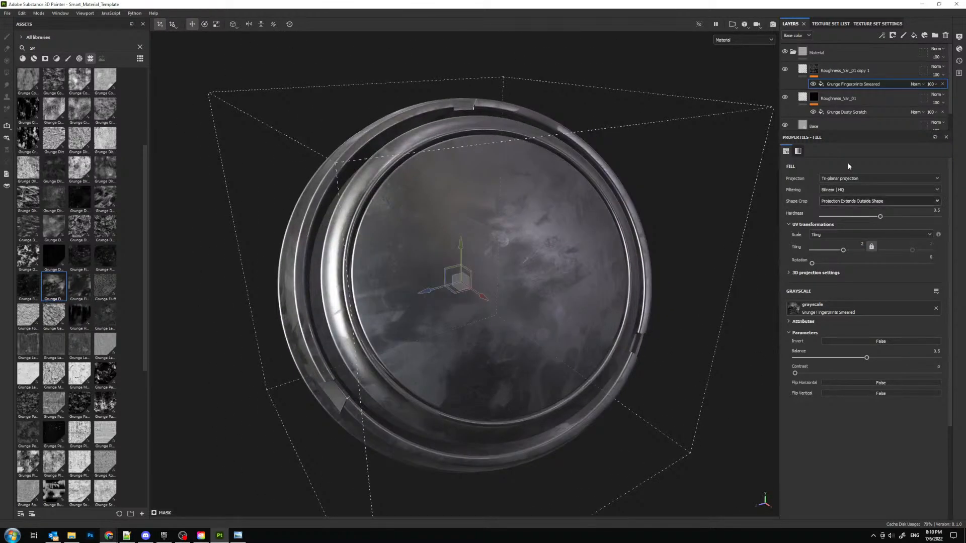
- Lower the opacity of the Grunge Fingerprints Smeared mask fill to 37
{"action": "left_click", "coordinate": [931, 84]}
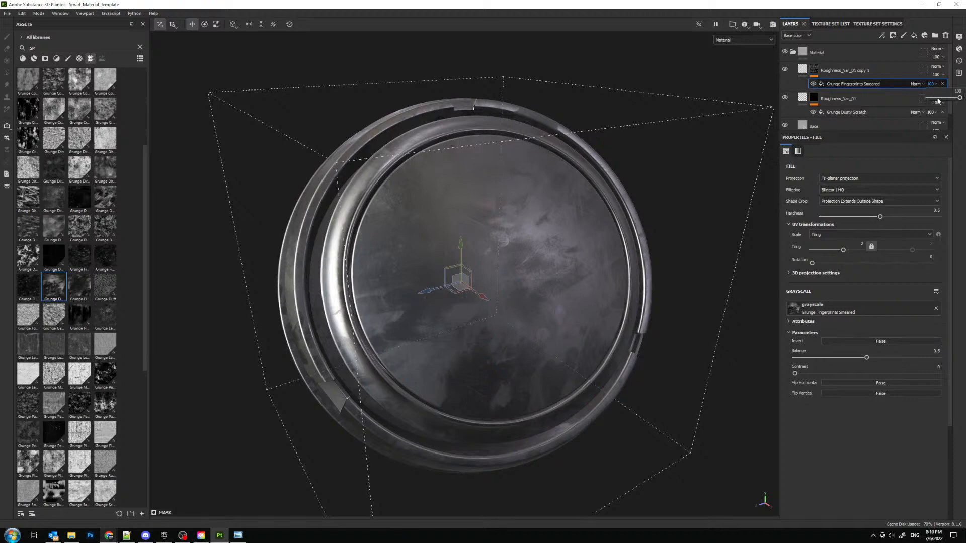
{"action": "left_click_drag", "start_coordinate": [937, 99], "coordinate": [939, 98]}
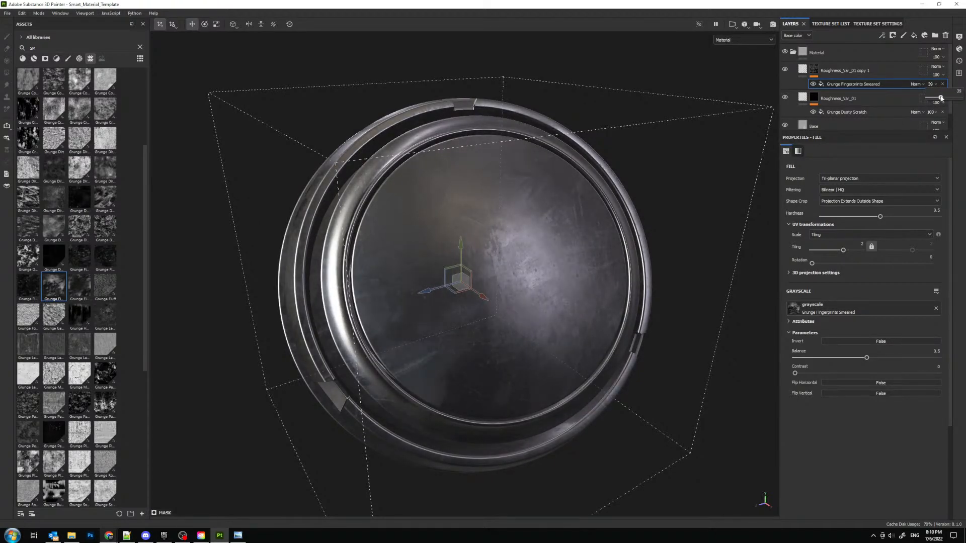
{"action": "left_click_drag", "start_coordinate": [433, 242], "coordinate": [494, 210], "text": "alt"}
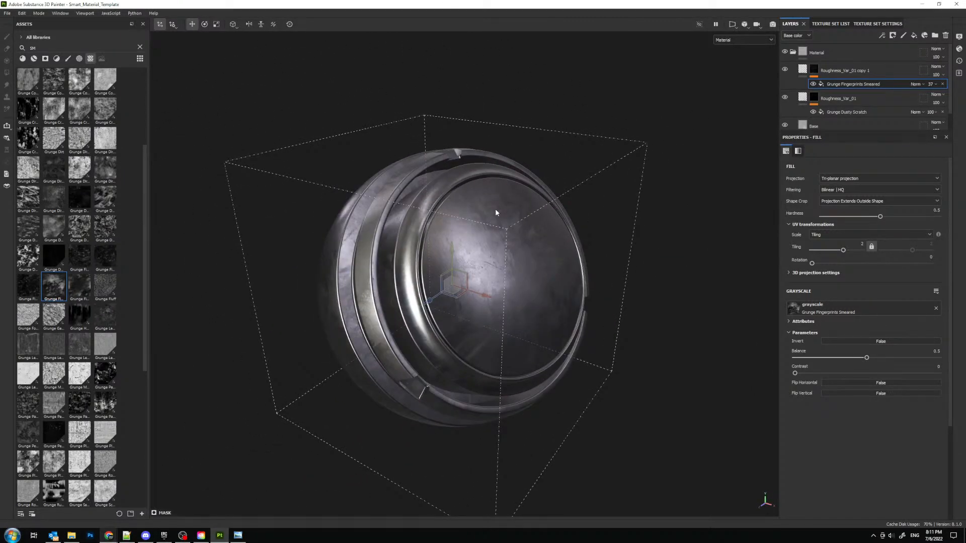
- Examine the smeared fingerprint roughness variation in the reflections on the preview sphere from several angles
{"action": "middle_click_drag", "start_coordinate": [495, 208], "coordinate": [513, 249], "text": "alt"}
{"action": "scroll", "coordinate": [513, 248], "scroll_direction": "up", "scroll_amount": 2}
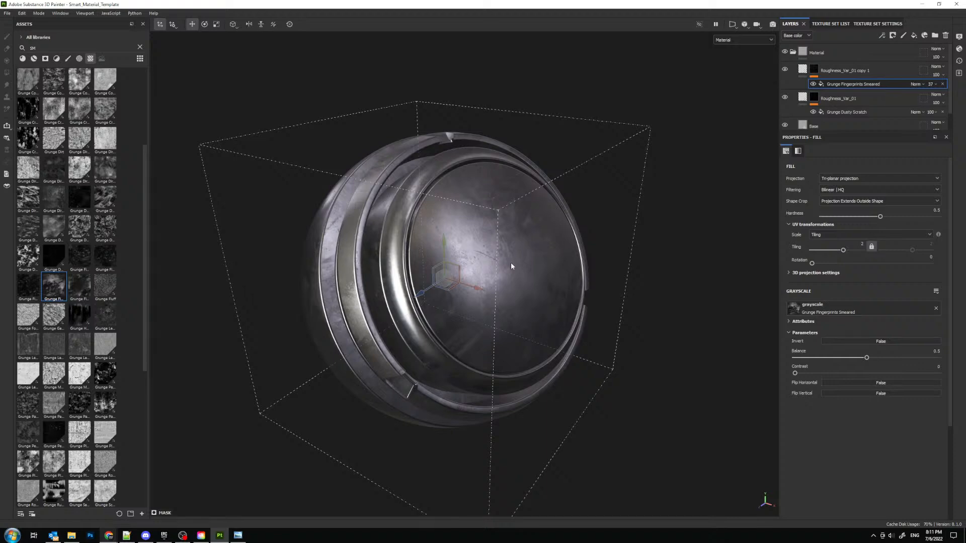
{"action": "middle_click_drag", "start_coordinate": [473, 247], "coordinate": [468, 212], "text": "alt"}
{"action": "right_click_drag", "start_coordinate": [468, 212], "coordinate": [484, 278], "text": "alt"}
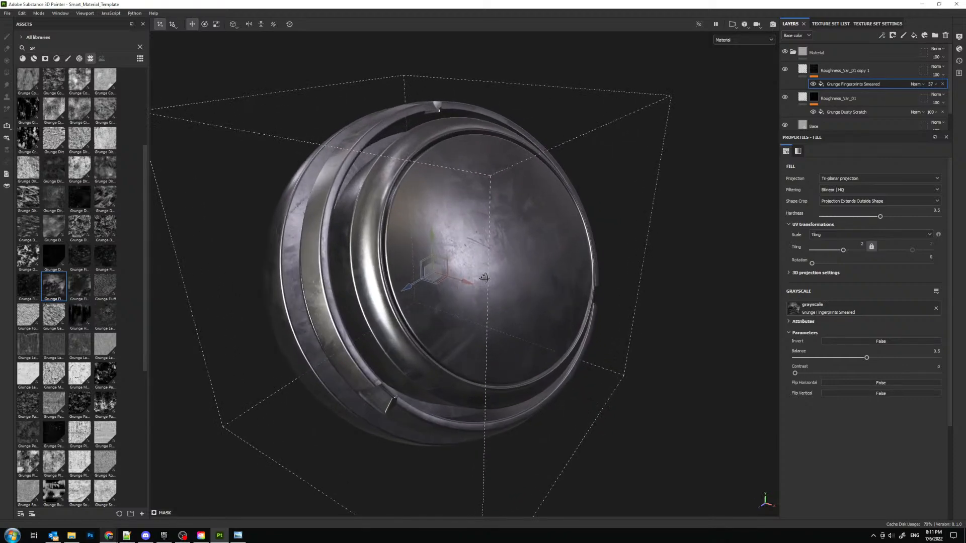
{"action": "left_click_drag", "start_coordinate": [483, 277], "coordinate": [493, 239], "text": "alt"}
{"action": "right_click_drag", "start_coordinate": [493, 239], "coordinate": [461, 209], "text": "alt"}
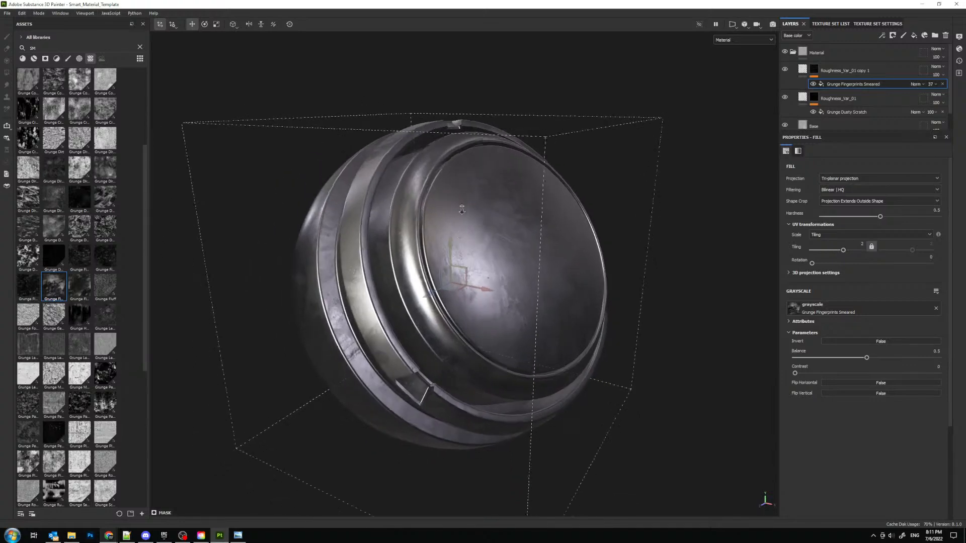
{"action": "left_click_drag", "start_coordinate": [461, 209], "coordinate": [407, 180], "text": "alt"}
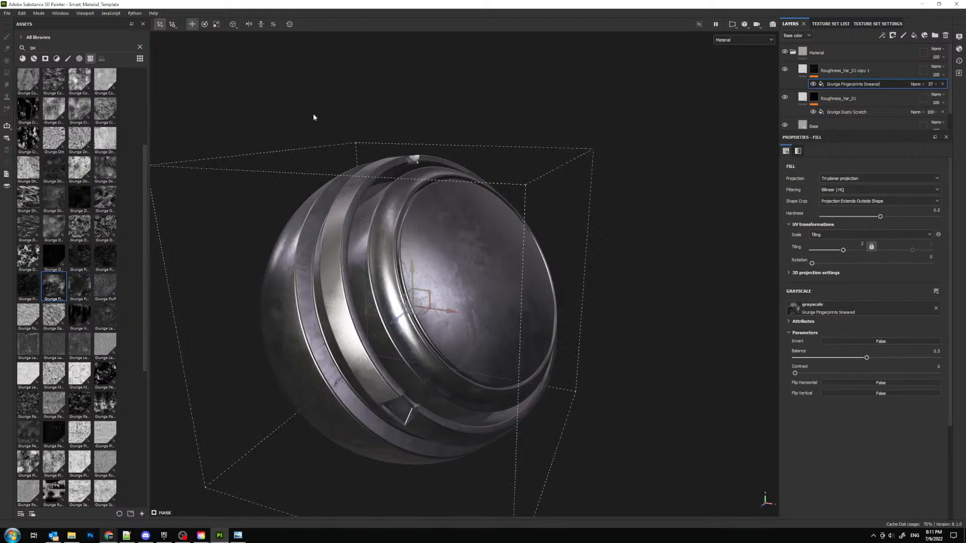
{"action": "left_click_drag", "start_coordinate": [462, 295], "coordinate": [475, 256], "text": "alt"}
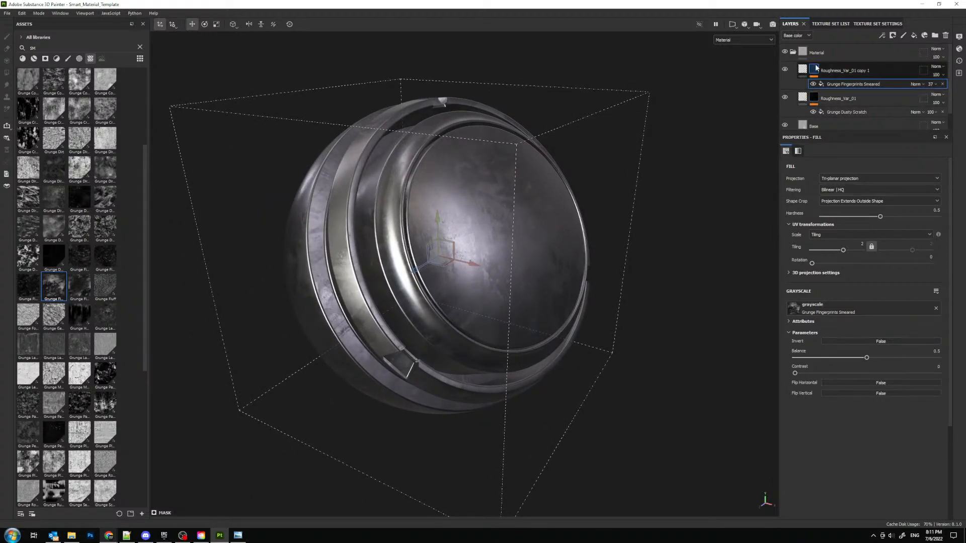
- Rename the duplicated roughness layer as Roughness_Var_02
{"action": "left_click", "coordinate": [865, 73]}
{"action": "double_click", "coordinate": [856, 73]}
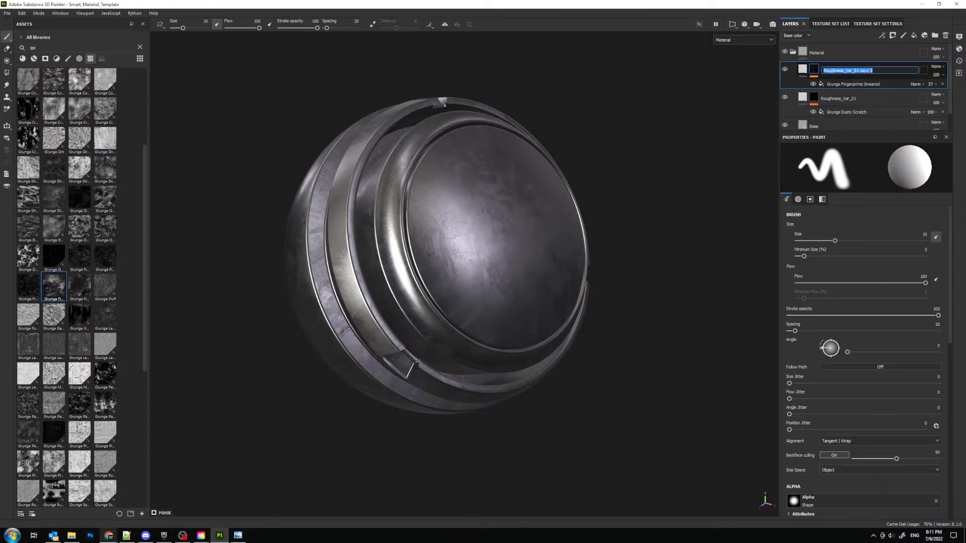
{"action": "left_click_drag", "start_coordinate": [854, 71], "coordinate": [873, 70]}
{"action": "type", "text": "2"}
{"action": "key", "text": "Return"}
- Rename the Material folder as SM_Dirty_Base_Metal_01
{"action": "double_click", "coordinate": [820, 54]}
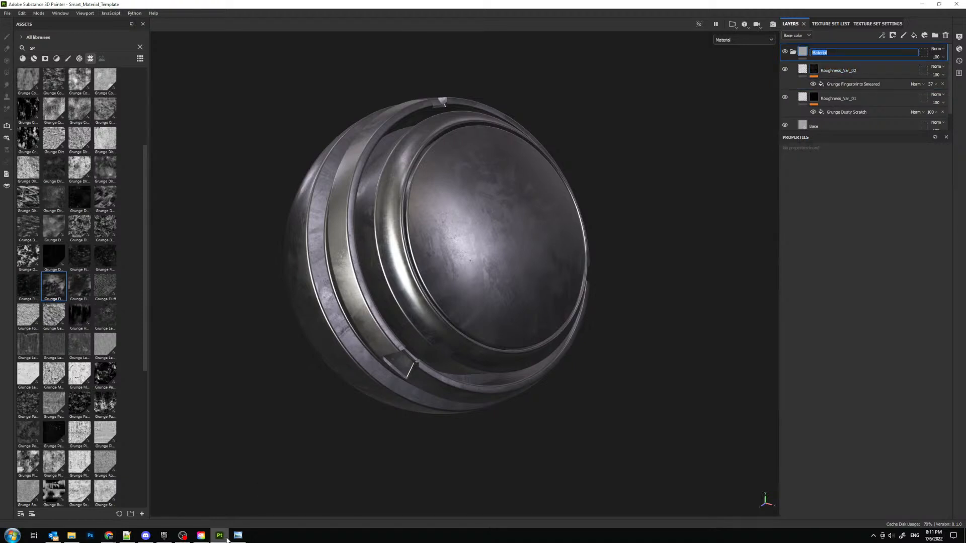
{"action": "left_click", "coordinate": [127, 535]}
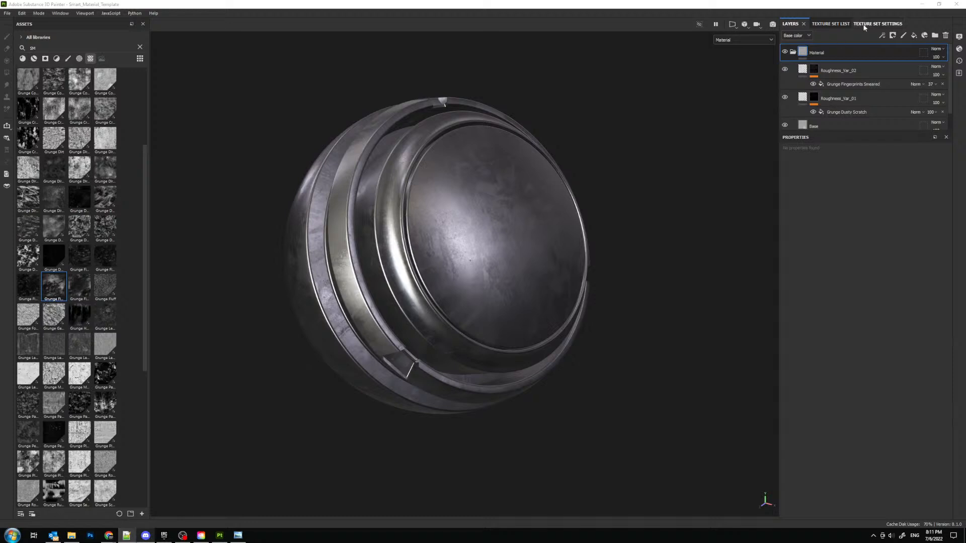
{"action": "double_click", "coordinate": [823, 53]}
{"action": "type", "text": "SM_Dirty"}
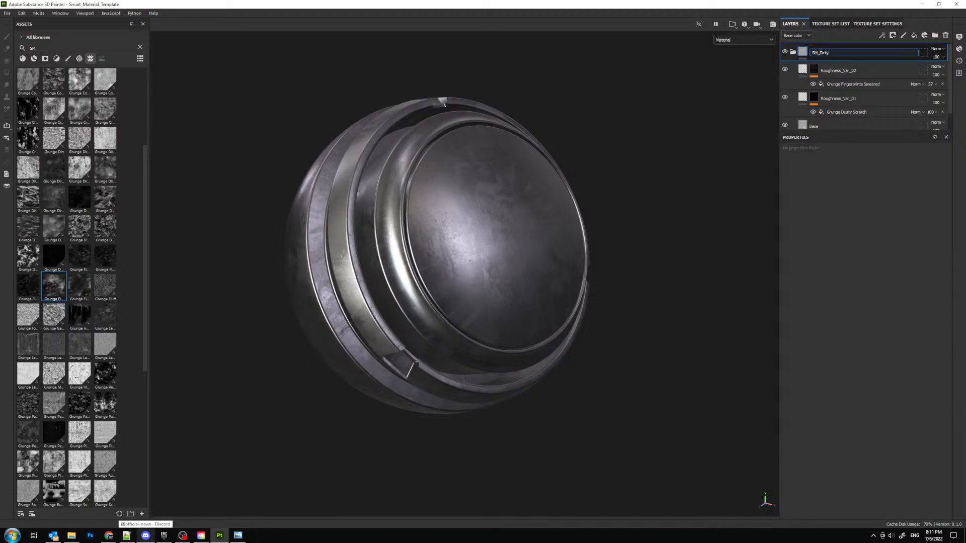
{"action": "type", "text": "_Base_Metal_01"}
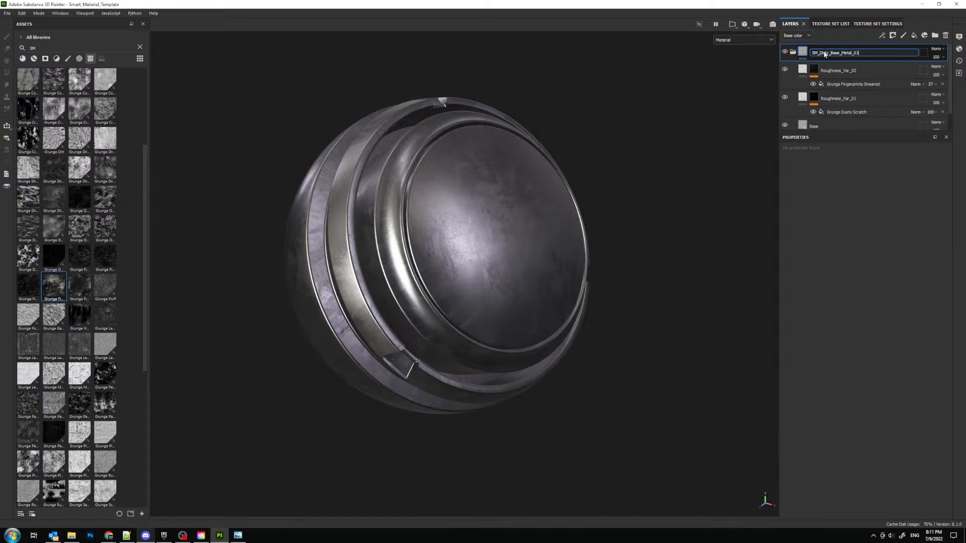
{"action": "key", "text": "Return"}
- Add a fill layer above Roughness_Var_02 and name it Specs
{"action": "left_click", "coordinate": [845, 71]}
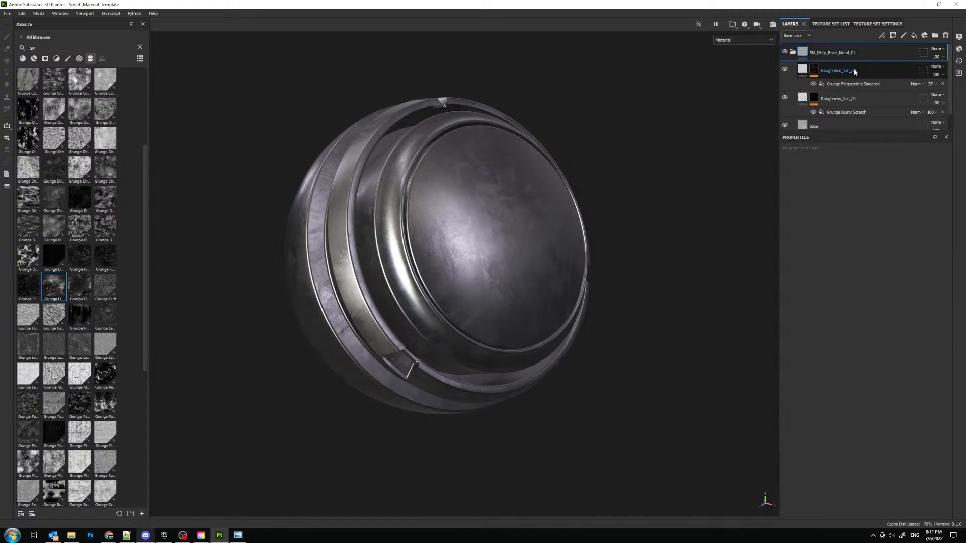
{"action": "left_click", "coordinate": [914, 35]}
{"action": "double_click", "coordinate": [825, 71]}
{"action": "type", "text": "S"}
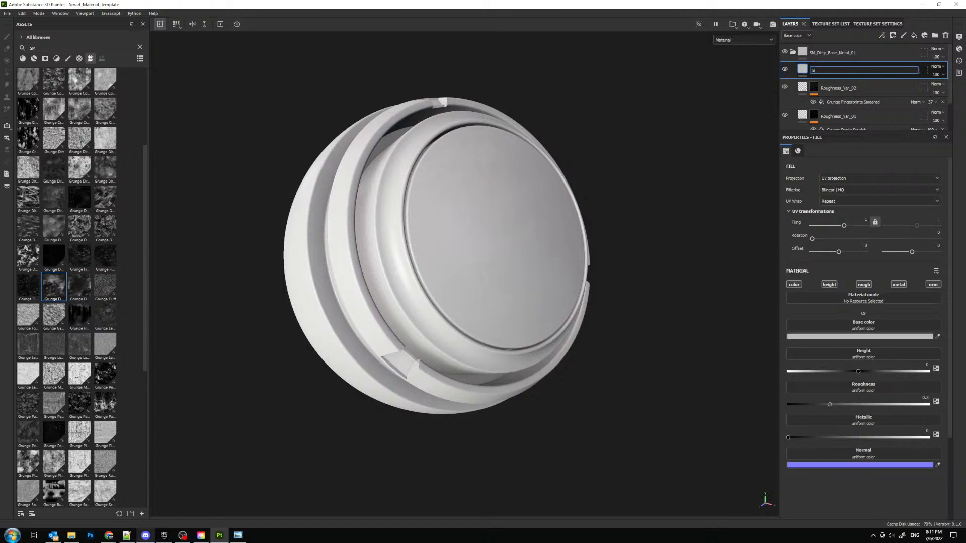
{"action": "type", "text": "pecs"}
{"action": "key", "text": "Return"}
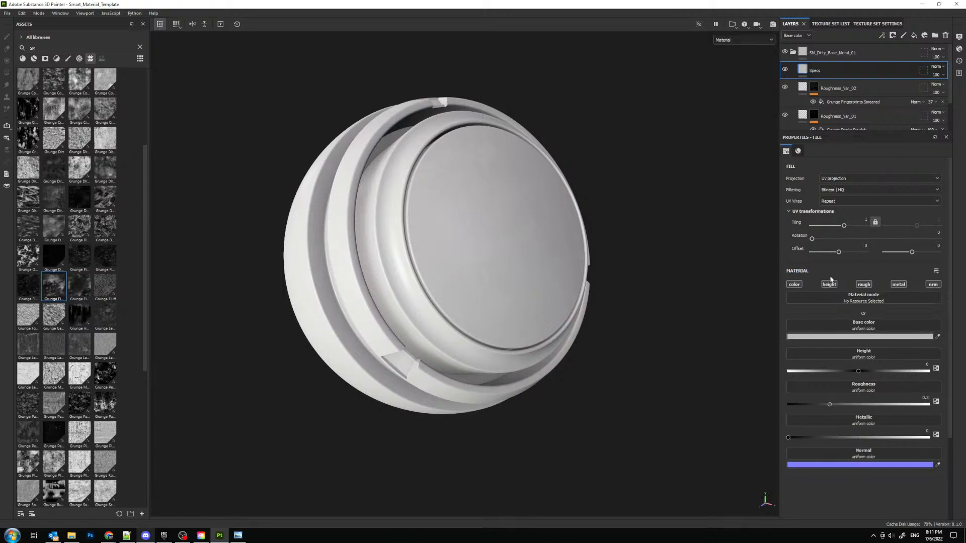
- Disable the metallic, height and normal channels on the Specs fill and raise its roughness to about 0.8
{"action": "left_click", "coordinate": [898, 284]}
{"action": "left_click", "coordinate": [829, 284]}
{"action": "left_click", "coordinate": [932, 285]}
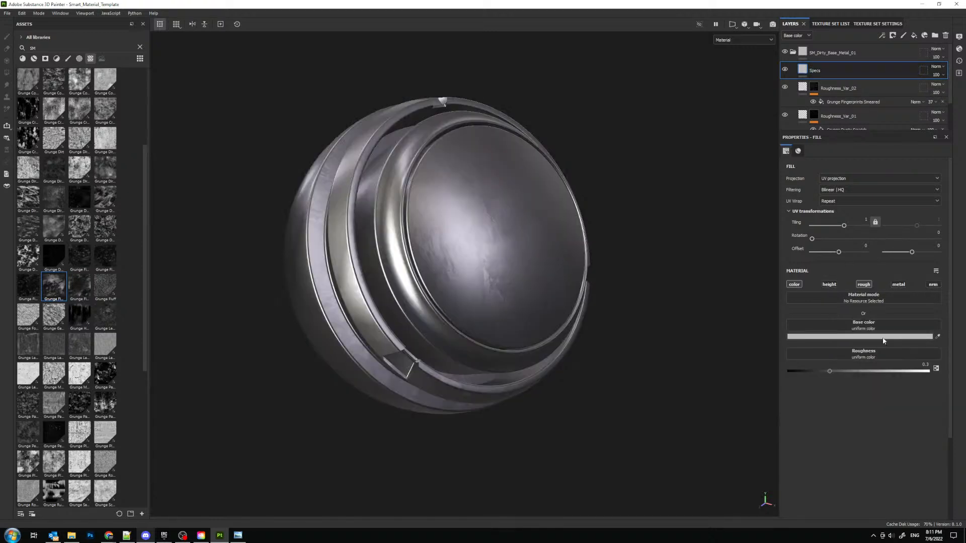
{"action": "left_click_drag", "start_coordinate": [906, 372], "coordinate": [902, 375]}
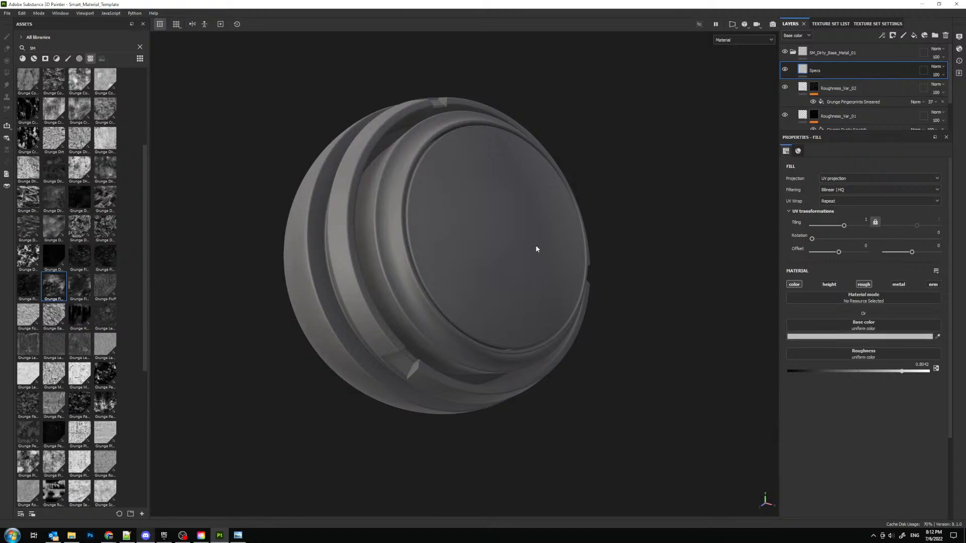
- Examine how the rough Specs fill reacts to the lighting on the preview sphere from several angles
{"action": "middle_click_drag", "start_coordinate": [465, 216], "coordinate": [480, 229], "text": "alt"}
{"action": "left_click_drag", "start_coordinate": [479, 229], "coordinate": [527, 254], "text": "alt"}
{"action": "middle_click_drag", "start_coordinate": [491, 234], "coordinate": [498, 263], "text": "alt"}
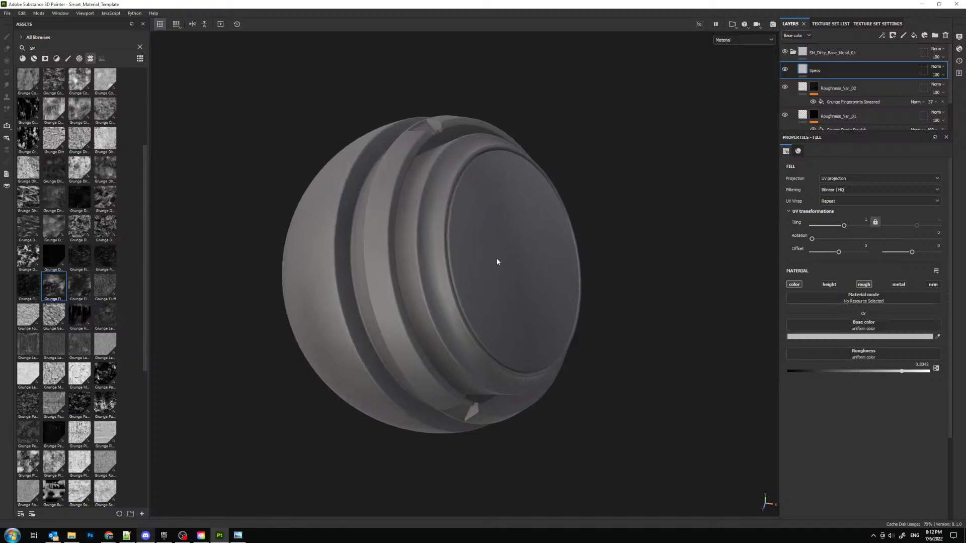
{"action": "right_click_drag", "start_coordinate": [498, 263], "coordinate": [491, 302], "text": "alt"}
{"action": "left_click_drag", "start_coordinate": [491, 301], "coordinate": [457, 306], "text": "alt"}
{"action": "middle_click_drag", "start_coordinate": [468, 286], "coordinate": [485, 295], "text": "alt"}
{"action": "left_click_drag", "start_coordinate": [485, 295], "coordinate": [461, 260], "text": "alt"}
{"action": "middle_click_drag", "start_coordinate": [461, 260], "coordinate": [488, 286], "text": "alt"}
{"action": "right_click_drag", "start_coordinate": [488, 287], "coordinate": [469, 258], "text": "alt"}
{"action": "left_click_drag", "start_coordinate": [469, 257], "coordinate": [512, 270], "text": "alt"}
{"action": "middle_click_drag", "start_coordinate": [502, 264], "coordinate": [510, 272], "text": "alt"}
{"action": "right_click_drag", "start_coordinate": [510, 272], "coordinate": [514, 296], "text": "alt"}
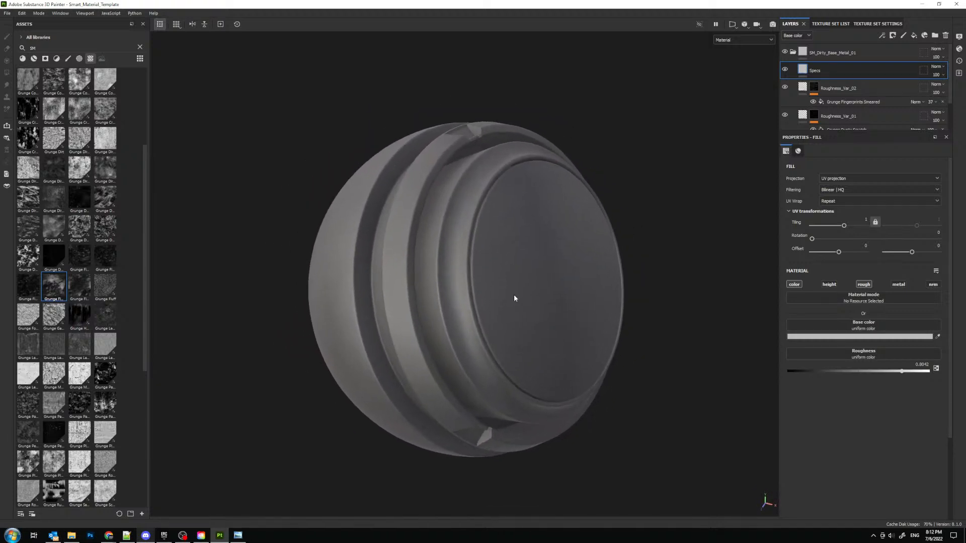
{"action": "middle_click_drag", "start_coordinate": [497, 309], "coordinate": [502, 294], "text": "alt"}
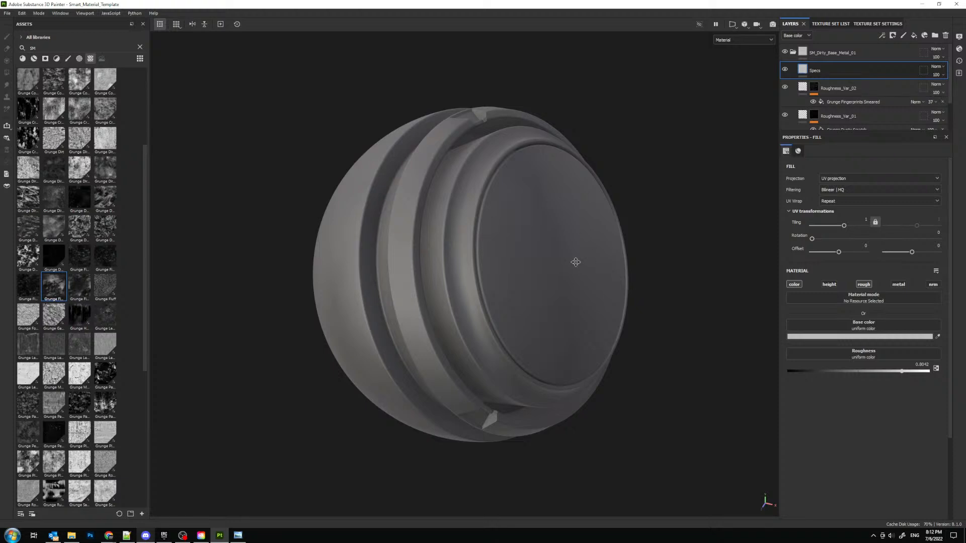
{"action": "mouse_move", "coordinate": [575, 262]}
{"action": "left_mouse_down", "text": "alt"}
{"action": "mouse_move", "coordinate": [590, 228]}
{"action": "mouse_move", "coordinate": [662, 217]}
{"action": "mouse_move", "coordinate": [479, 287]}
{"action": "mouse_move", "coordinate": [455, 250]}
{"action": "mouse_move", "coordinate": [491, 280]}
{"action": "mouse_move", "coordinate": [469, 279]}
{"action": "left_mouse_up", "text": "alt"}
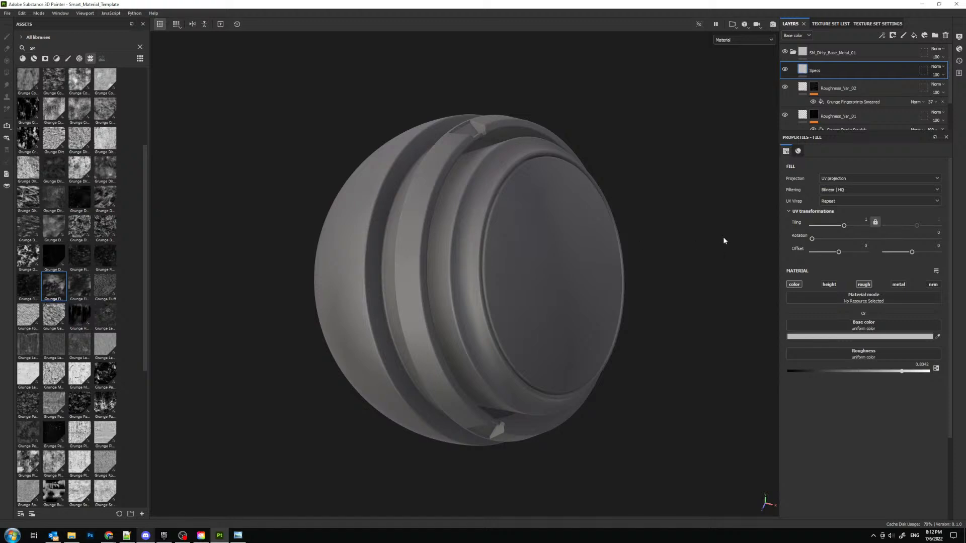
- Darken the Specs fill's base color to the neutral grey 626262
{"action": "left_click", "coordinate": [825, 336]}
{"action": "left_click", "coordinate": [837, 415]}
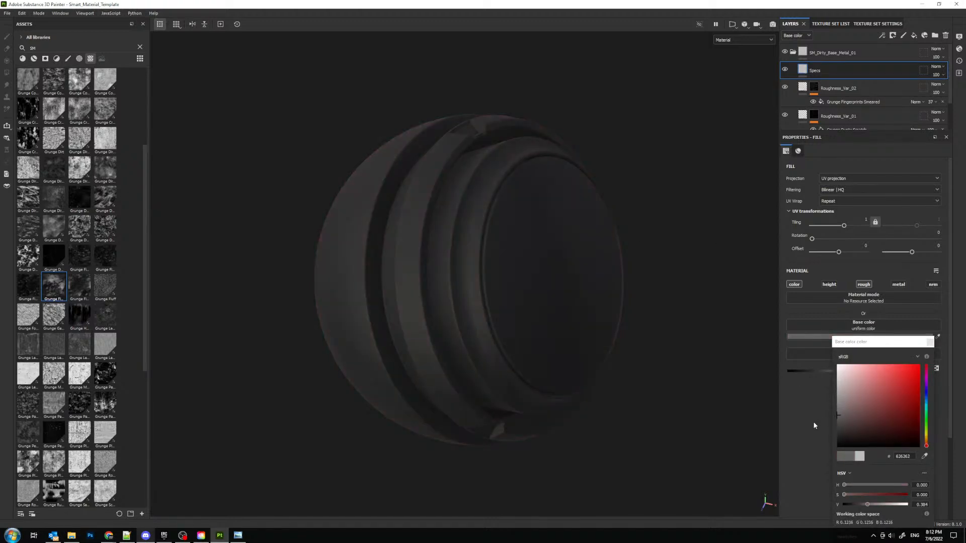
{"action": "left_click", "coordinate": [930, 342]}
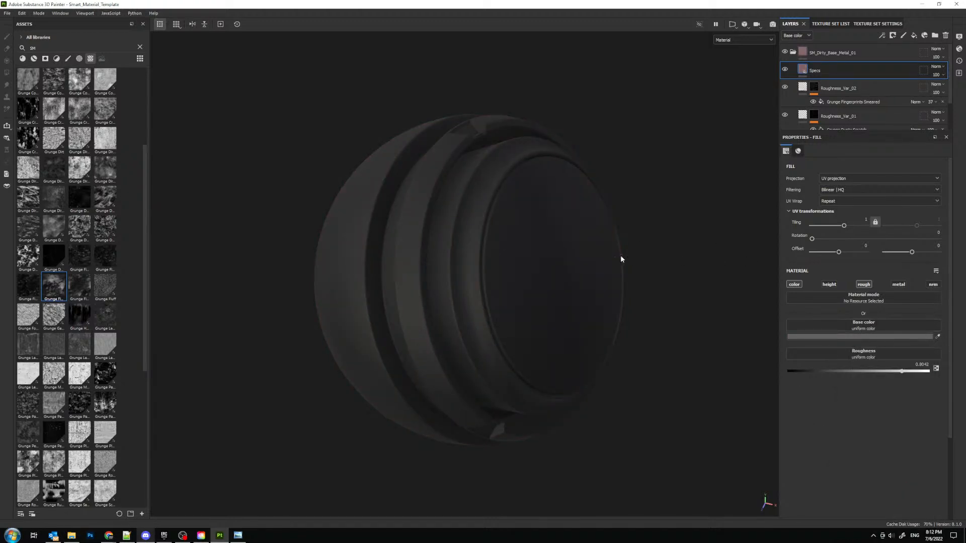
{"action": "middle_click_drag", "start_coordinate": [602, 245], "coordinate": [611, 251], "text": "alt"}
{"action": "left_click_drag", "start_coordinate": [610, 252], "coordinate": [595, 284], "text": "alt"}
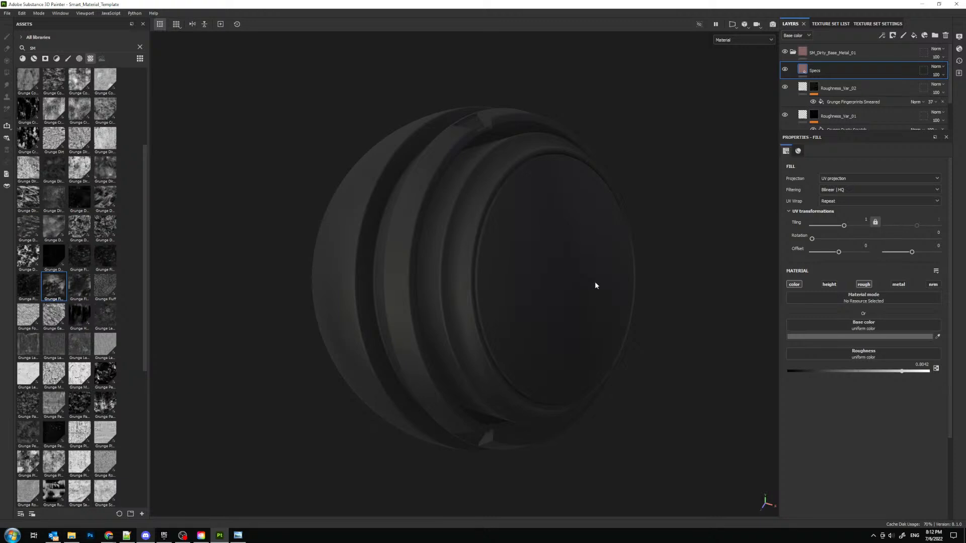
- Add a black mask to the Specs layer and check the metal surface on the preview sphere
{"action": "left_click", "coordinate": [892, 37]}
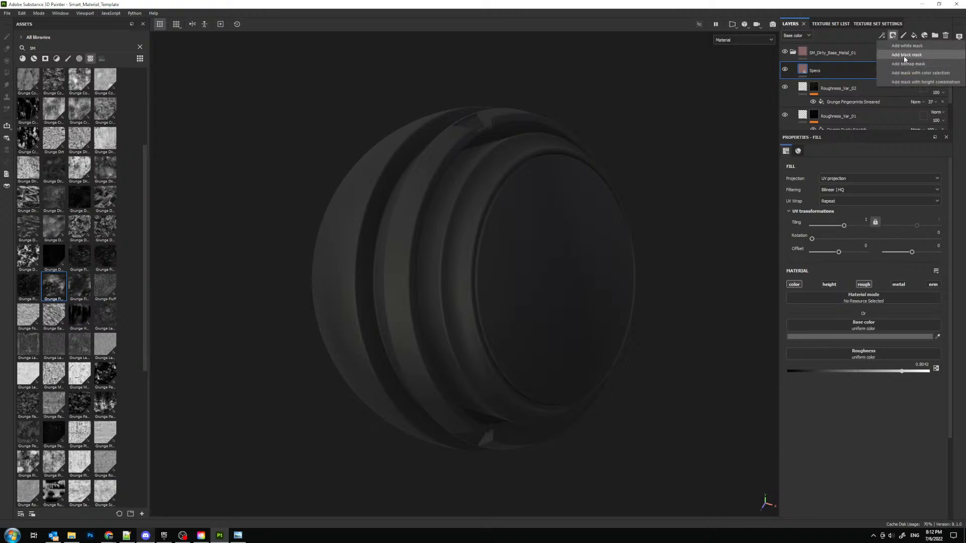
{"action": "left_click", "coordinate": [903, 55]}
{"action": "left_click_drag", "start_coordinate": [573, 244], "coordinate": [634, 183], "text": "alt"}
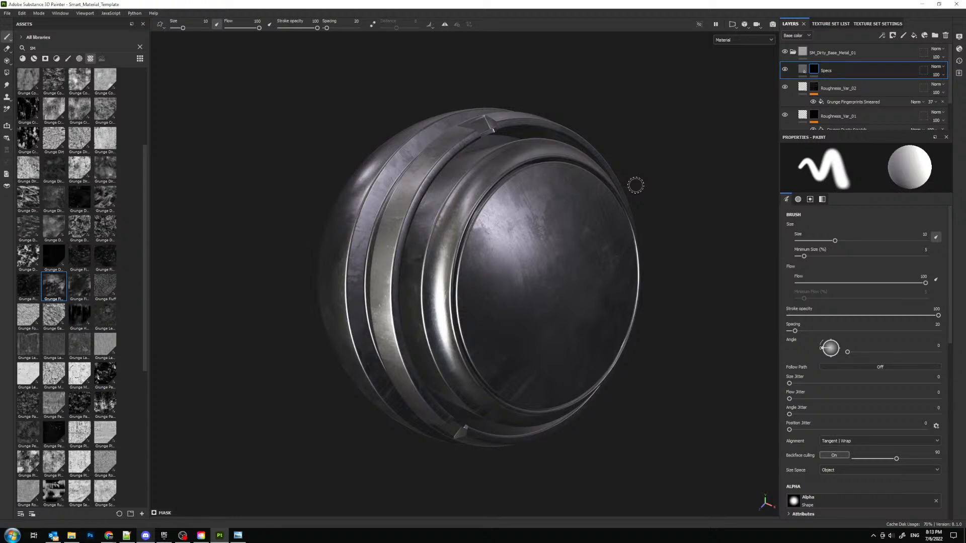
{"action": "left_click_drag", "start_coordinate": [619, 228], "coordinate": [496, 191], "text": "alt"}
{"action": "right_click_drag", "start_coordinate": [496, 191], "coordinate": [508, 198], "text": "alt"}
{"action": "left_click_drag", "start_coordinate": [508, 199], "coordinate": [493, 203], "text": "alt"}
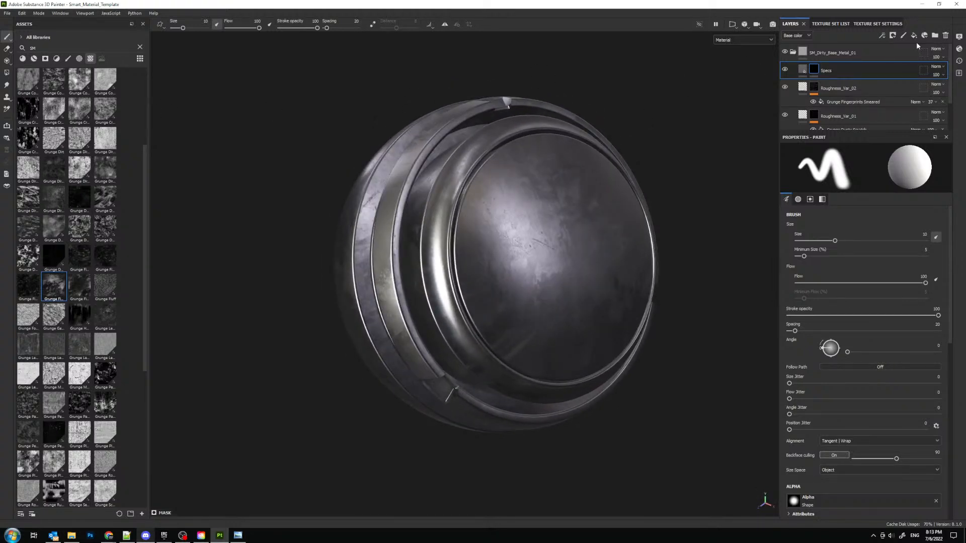
- Add a fill to the Specs mask and assign the Grunge Pebbles Spots texture to its grayscale
{"action": "left_click", "coordinate": [882, 35]}
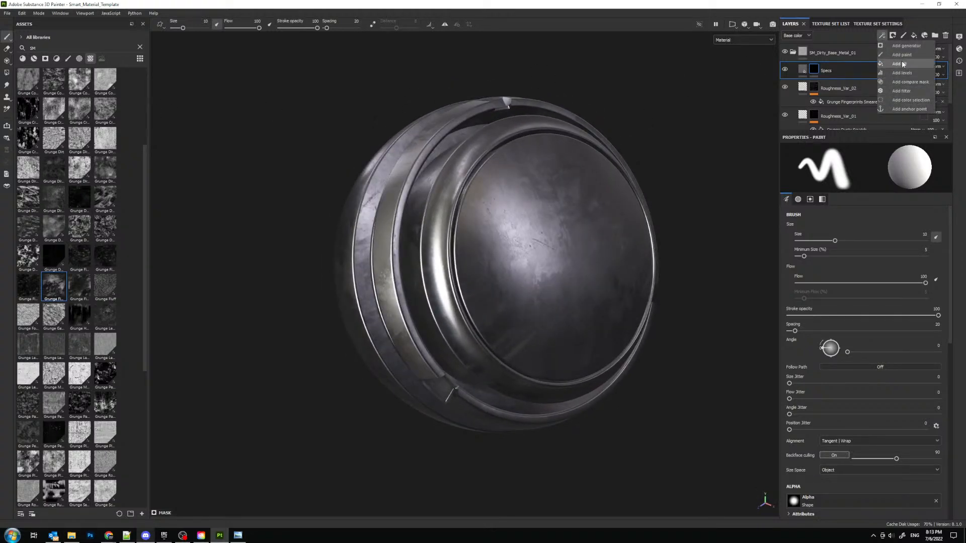
{"action": "left_click", "coordinate": [902, 65]}
{"action": "scroll", "coordinate": [91, 253], "scroll_direction": "down", "scroll_amount": 5}
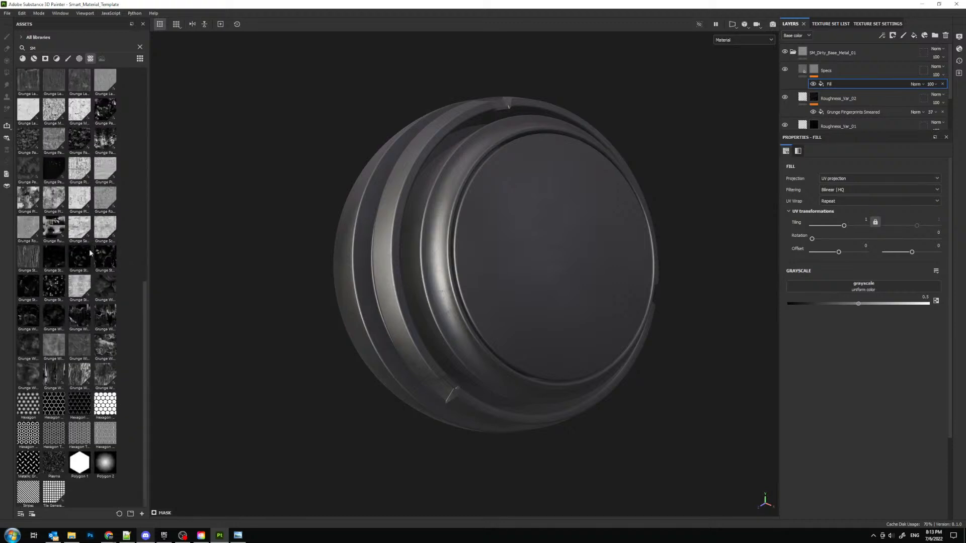
{"action": "scroll", "coordinate": [91, 253], "scroll_direction": "up", "scroll_amount": 4}
{"action": "mouse_move", "coordinate": [57, 282]}
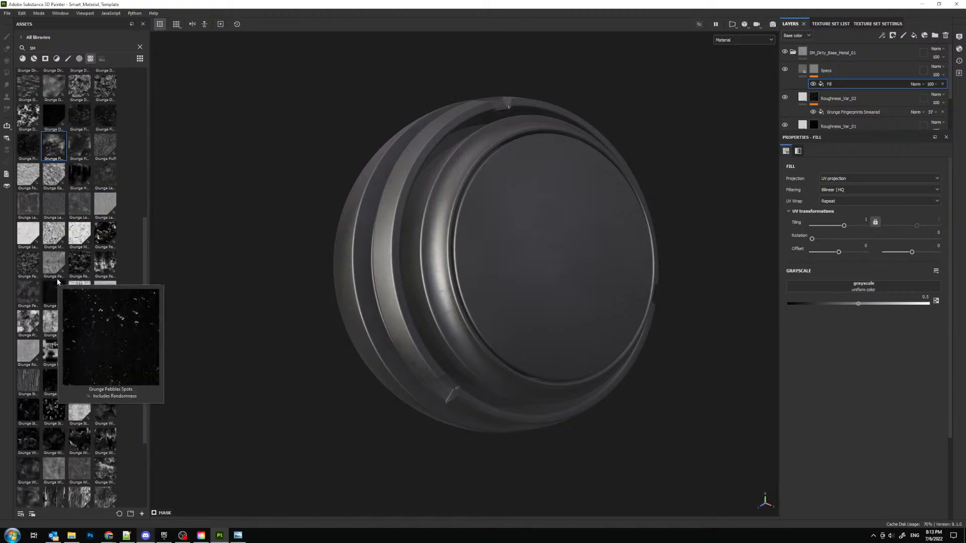
{"action": "left_click_drag", "start_coordinate": [51, 286], "coordinate": [812, 290]}
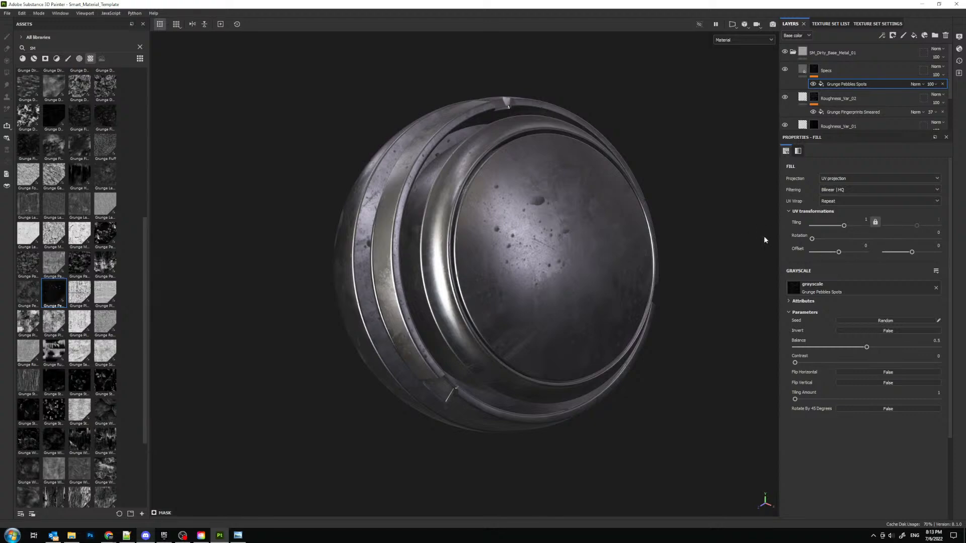
- Switch the Grunge Pebbles Spots fill to tri-planar projection and set its tiling to 3
{"action": "left_click", "coordinate": [855, 179]}
{"action": "left_click", "coordinate": [838, 193]}
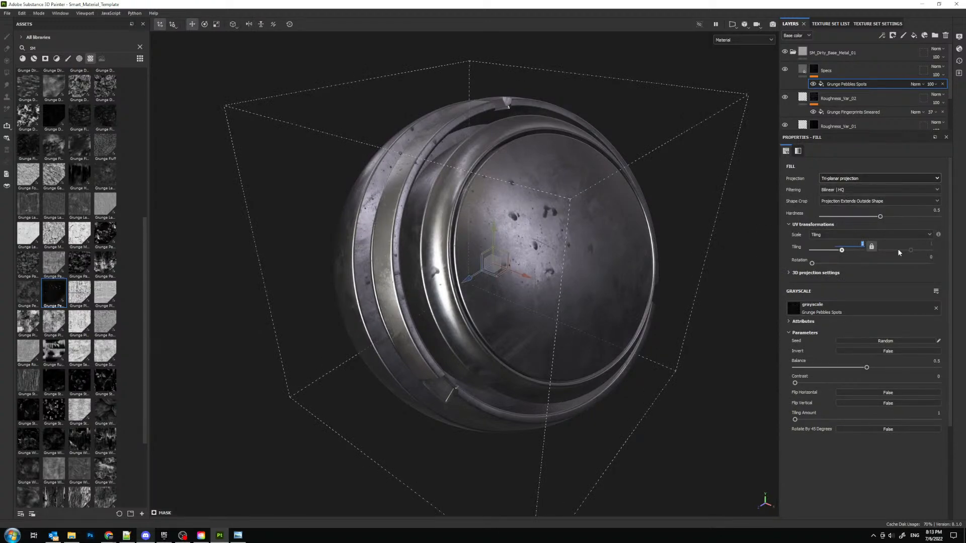
{"action": "type", "text": "3"}
{"action": "key", "text": "Return"}
{"action": "mouse_move", "coordinate": [649, 327]}
{"action": "left_mouse_down", "text": "alt"}
{"action": "mouse_move", "coordinate": [543, 347]}
{"action": "mouse_move", "coordinate": [636, 324]}
{"action": "left_mouse_up", "text": "alt"}
{"action": "scroll", "coordinate": [543, 347], "scroll_direction": "up", "scroll_amount": 3}
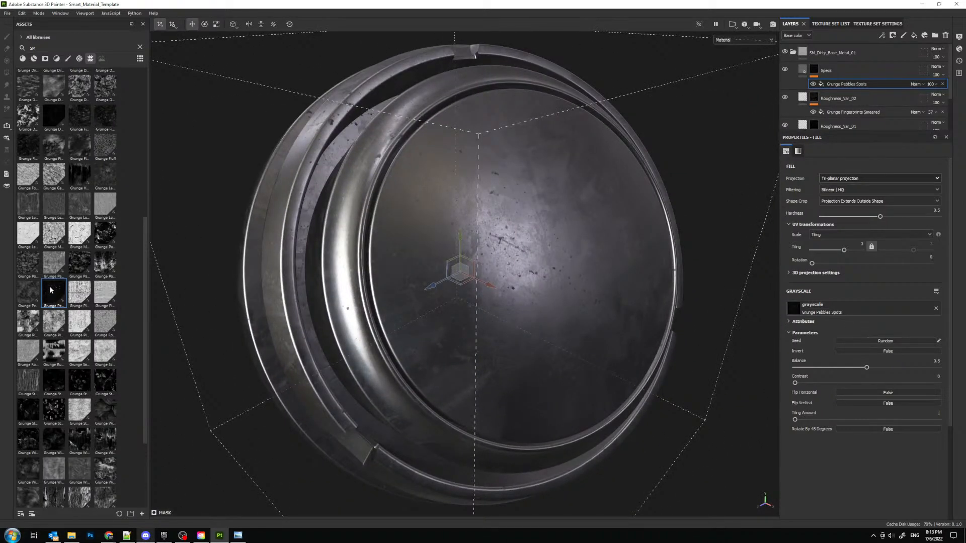
{"action": "mouse_move", "coordinate": [50, 289]}
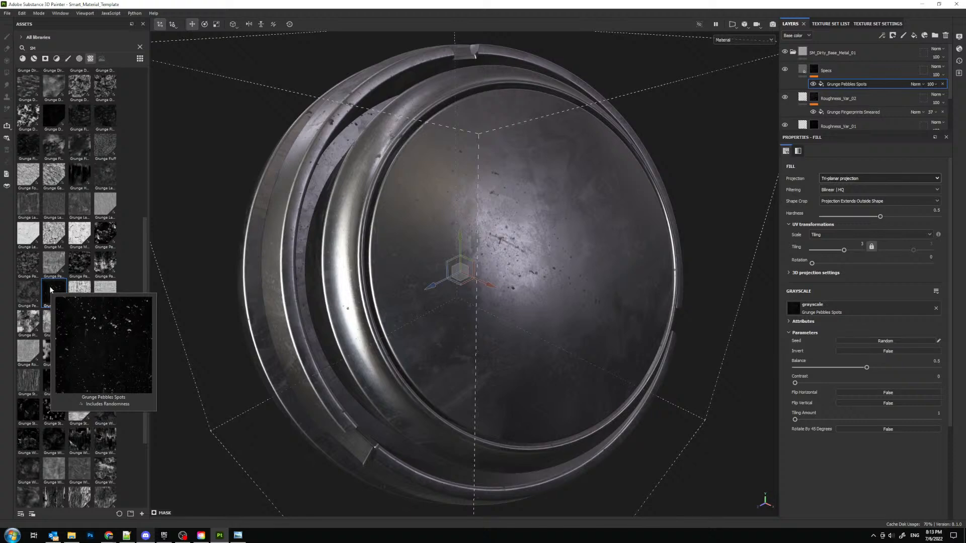
{"action": "left_click_drag", "start_coordinate": [435, 246], "coordinate": [418, 251], "text": "alt"}
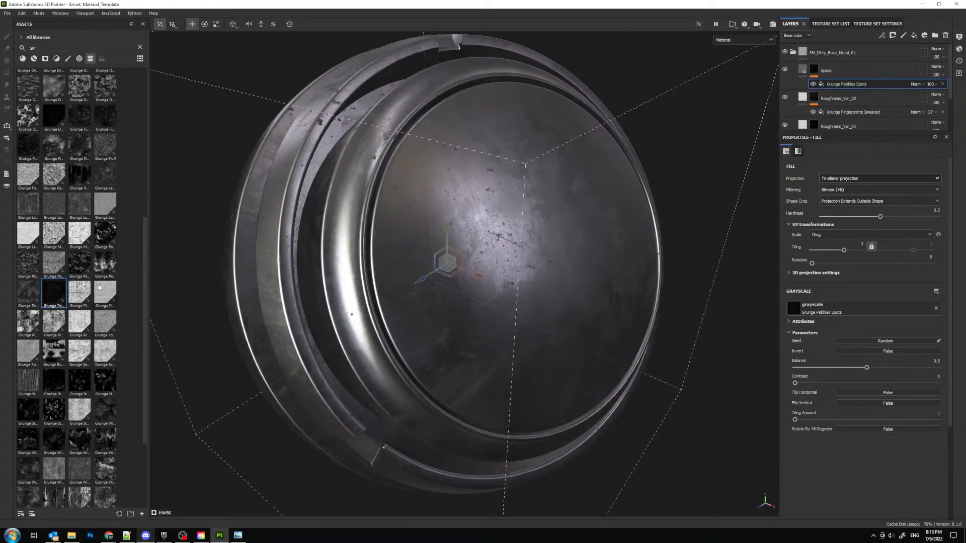
- Try a different grunge texture in place of Grunge Pebbles Spots in the Specs mask, and undo the replacement
{"action": "mouse_move", "coordinate": [106, 264]}
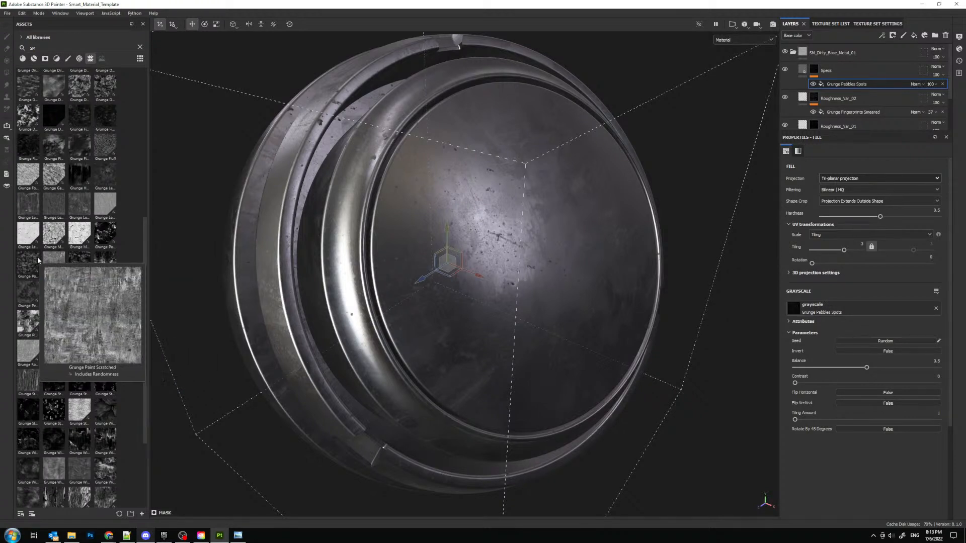
{"action": "mouse_move", "coordinate": [54, 257]}
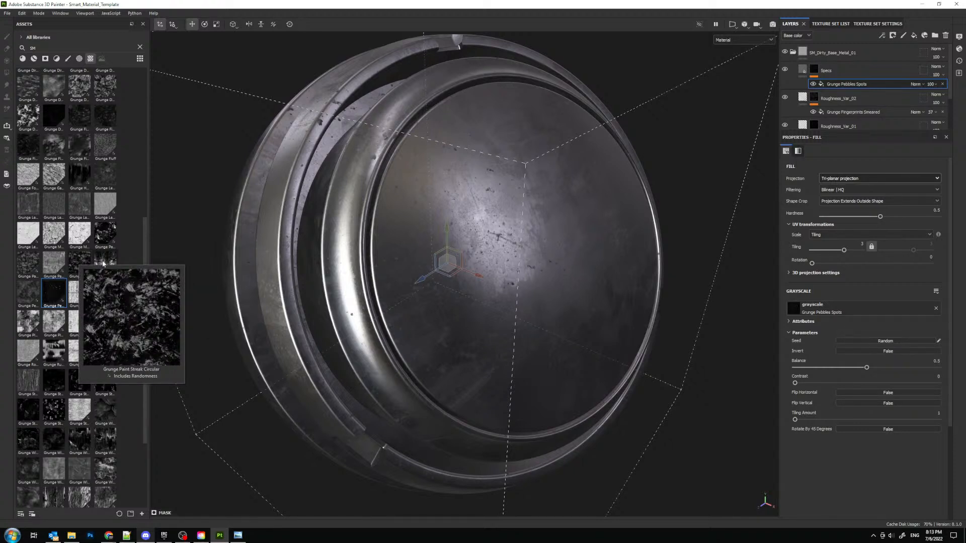
{"action": "mouse_move", "coordinate": [111, 235]}
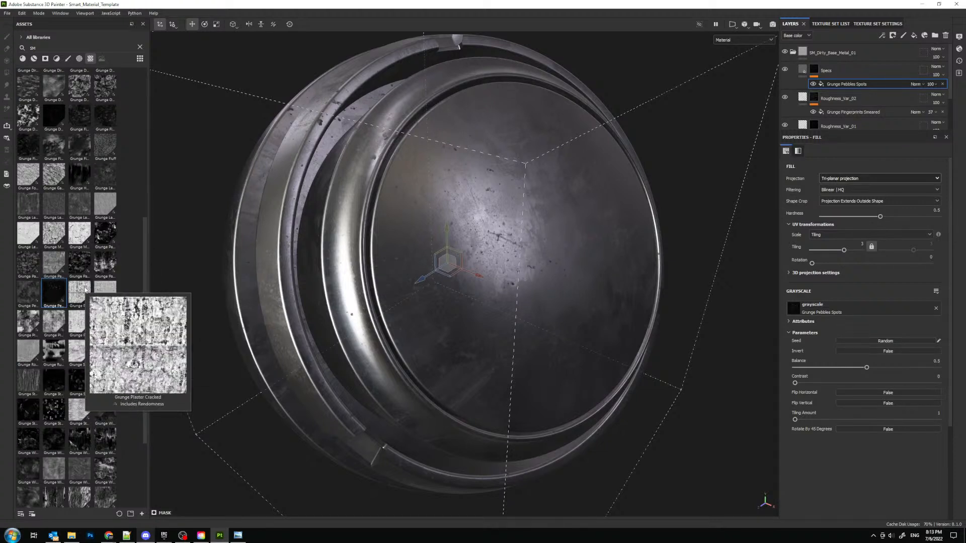
{"action": "mouse_move", "coordinate": [109, 289]}
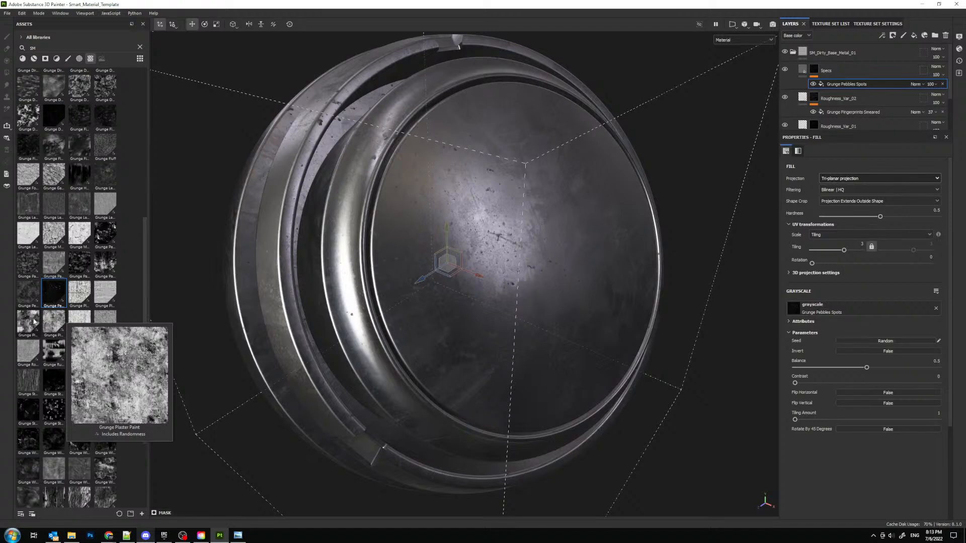
{"action": "mouse_move", "coordinate": [30, 322]}
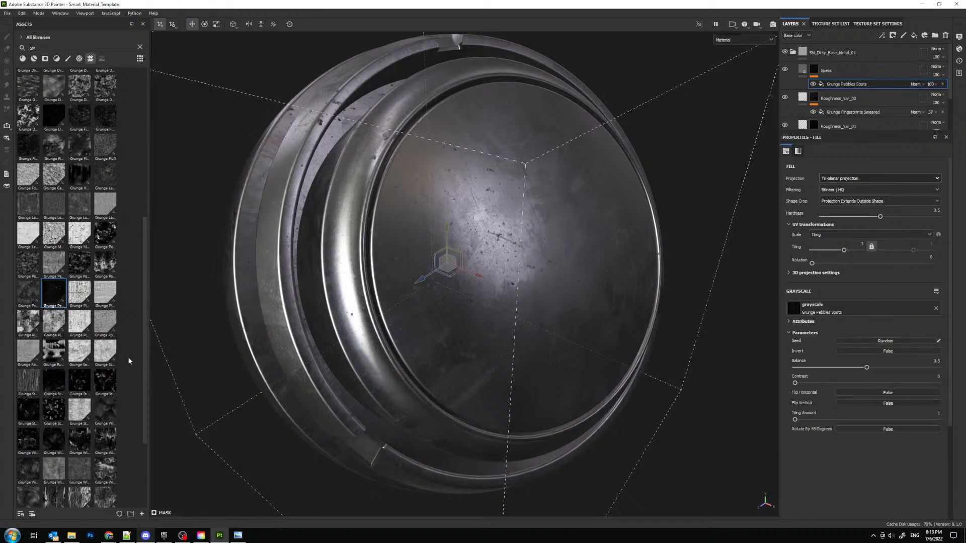
{"action": "mouse_move", "coordinate": [32, 326]}
{"action": "left_mouse_down"}
{"action": "mouse_move", "coordinate": [510, 385]}
{"action": "mouse_move", "coordinate": [873, 319]}
{"action": "mouse_move", "coordinate": [865, 310]}
{"action": "left_mouse_up"}
{"action": "left_click_drag", "start_coordinate": [485, 252], "coordinate": [542, 302], "text": "alt"}
{"action": "key", "text": "ctrl+z"}
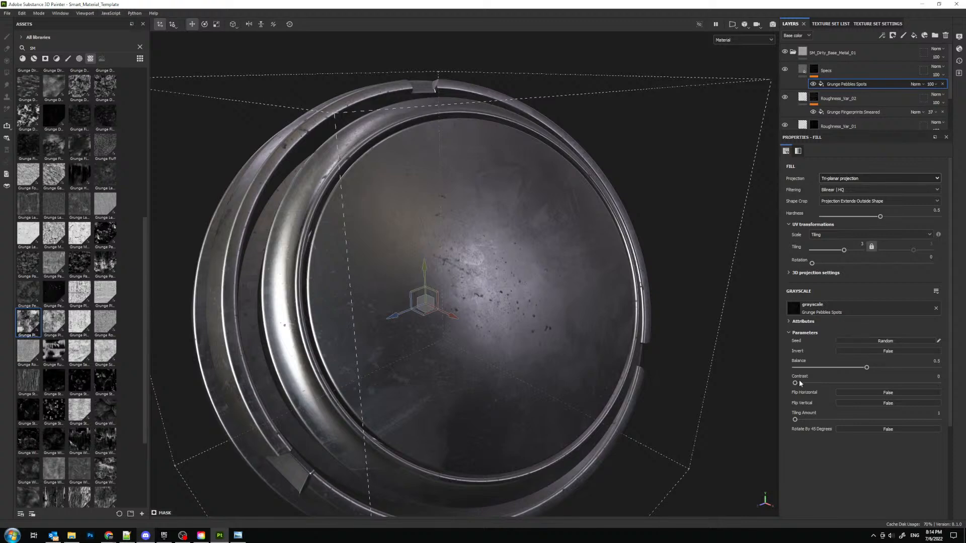
- Set the Grunge Pebbles Spots contrast to 0.04 and inspect the specks on the preview sphere
{"action": "mouse_move", "coordinate": [795, 383]}
{"action": "left_mouse_down"}
{"action": "mouse_move", "coordinate": [864, 384]}
{"action": "mouse_move", "coordinate": [796, 385]}
{"action": "left_mouse_up"}
{"action": "left_click_drag", "start_coordinate": [550, 359], "coordinate": [416, 228], "text": "alt"}
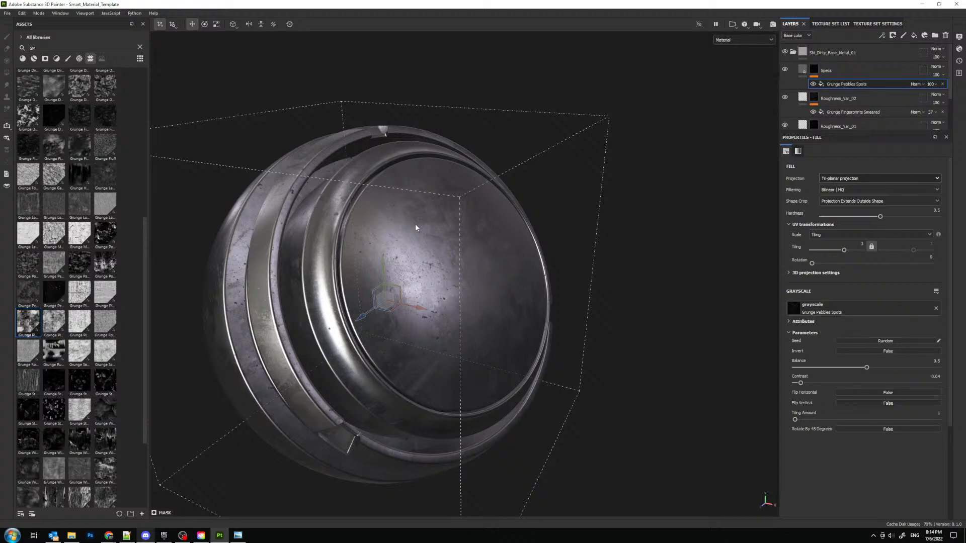
{"action": "left_click_drag", "start_coordinate": [416, 228], "coordinate": [370, 229], "text": "alt"}
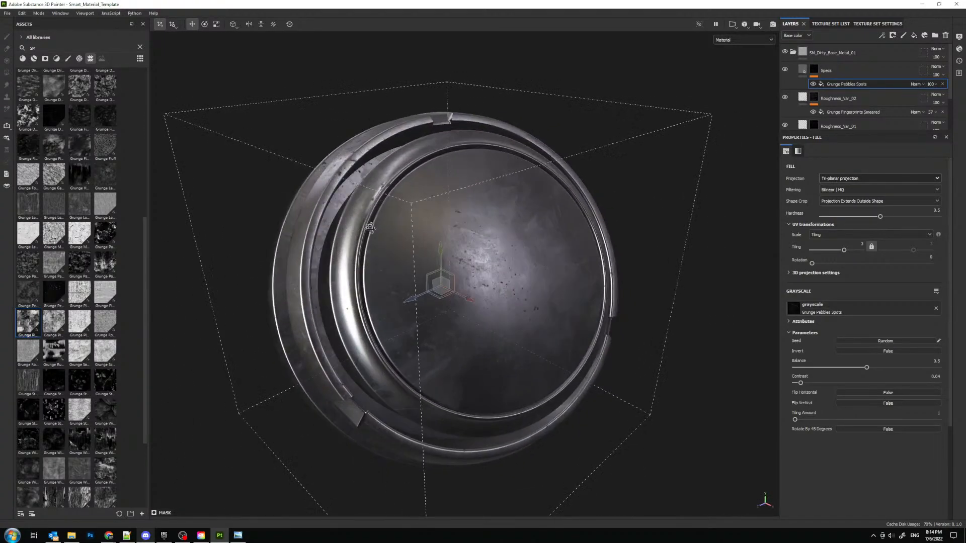
- Examine the Tone Mapping settings and the available mapping functions in the display settings, keeping Sensitometric
{"action": "middle_click_drag", "start_coordinate": [437, 216], "coordinate": [468, 229], "text": "alt"}
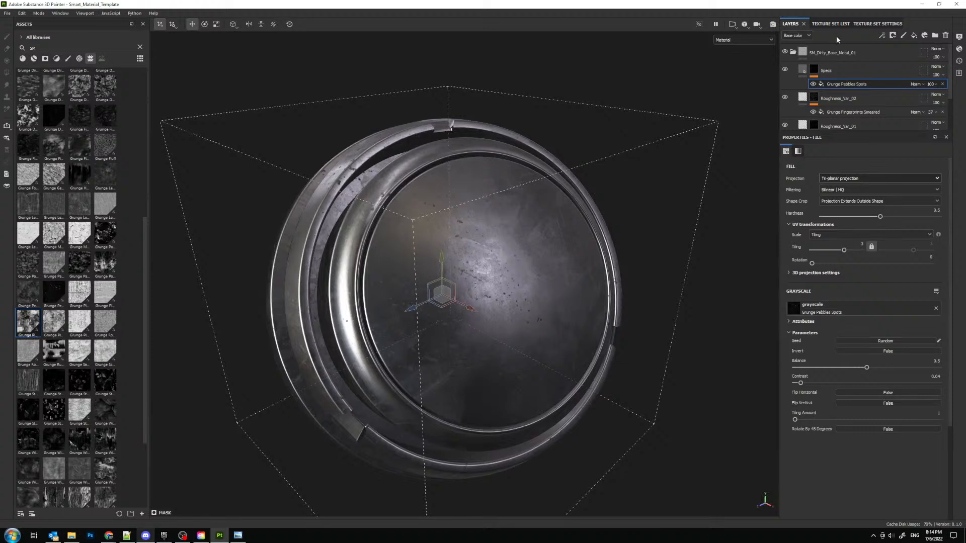
{"action": "left_click", "coordinate": [879, 23]}
{"action": "left_click", "coordinate": [958, 38]}
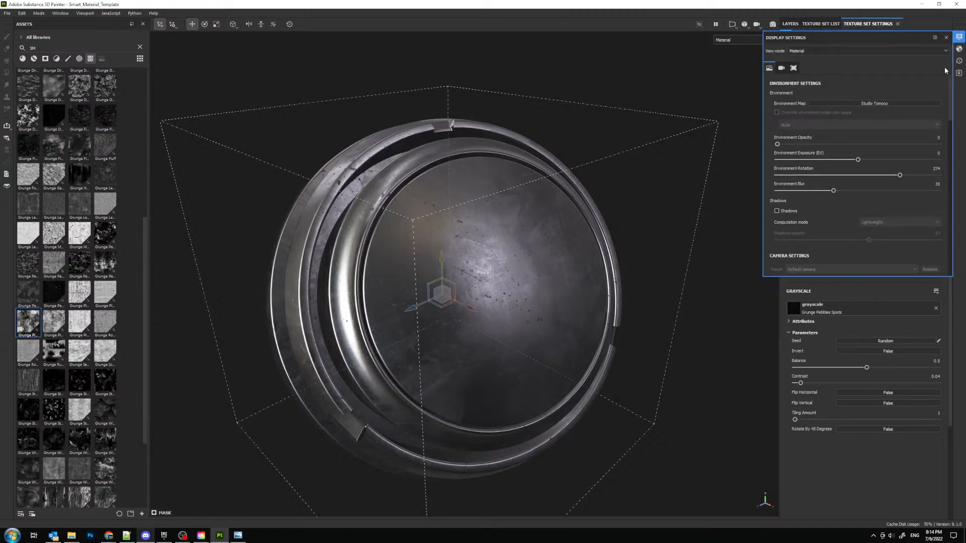
{"action": "scroll", "coordinate": [807, 104], "scroll_direction": "down", "scroll_amount": 6}
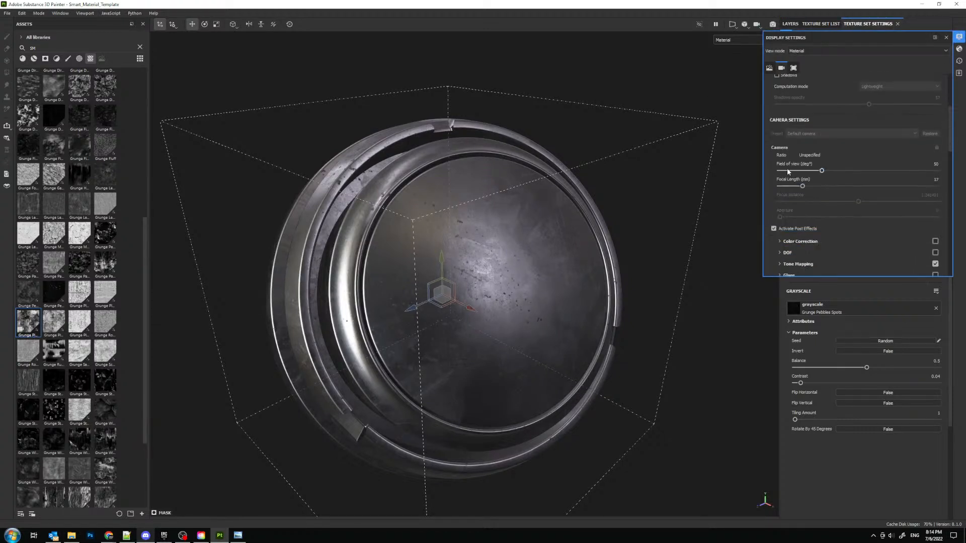
{"action": "left_click", "coordinate": [780, 174]}
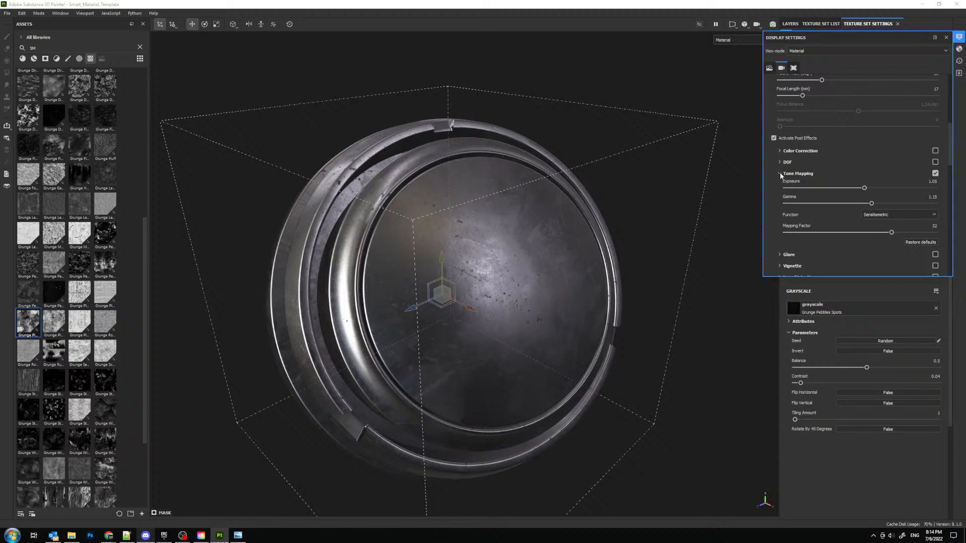
{"action": "left_click", "coordinate": [880, 215]}
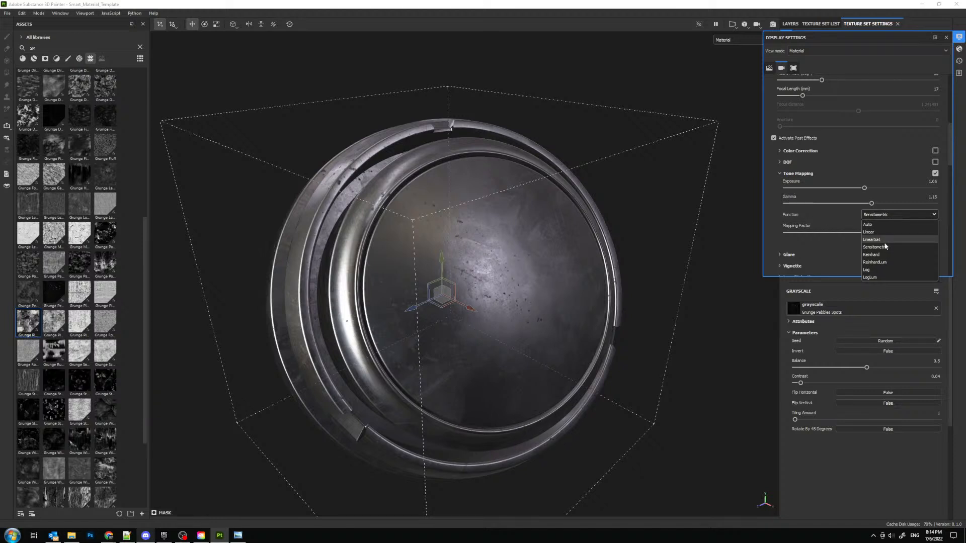
{"action": "left_click", "coordinate": [771, 215]}
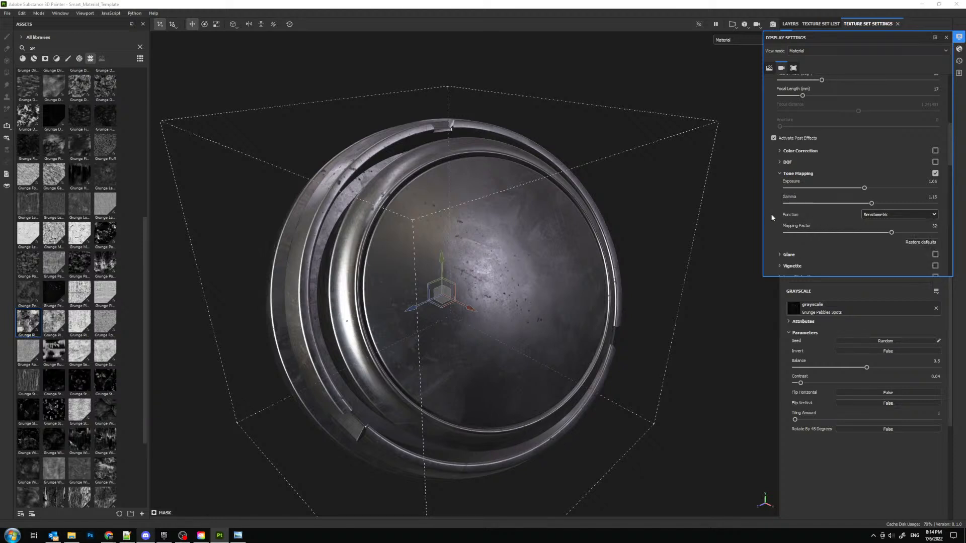
{"action": "left_click", "coordinate": [944, 39]}
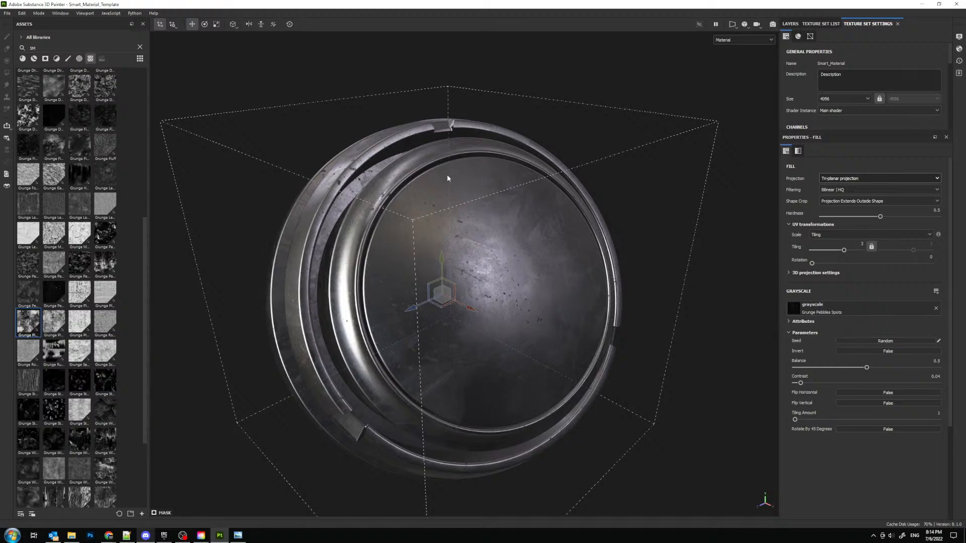
{"action": "left_click_drag", "start_coordinate": [447, 178], "coordinate": [538, 211], "text": "alt"}
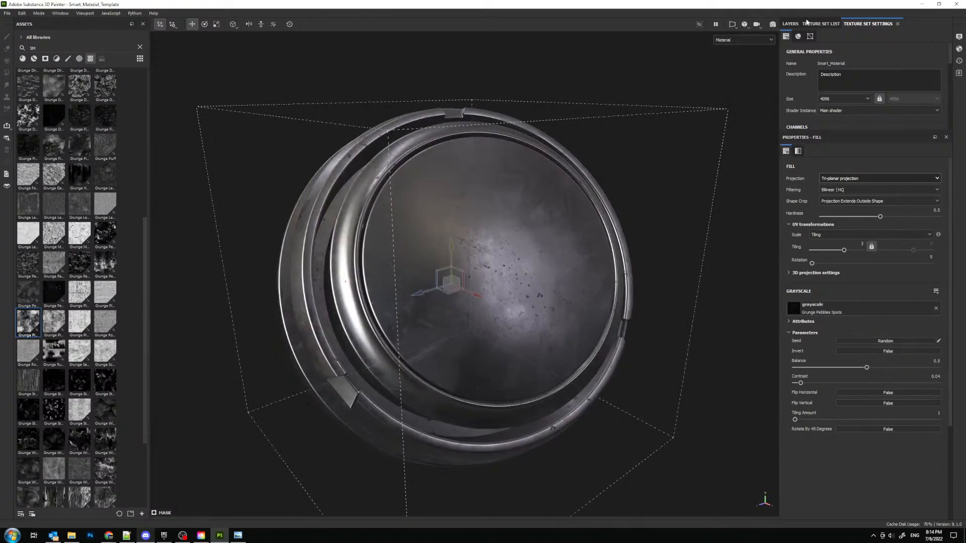
- Lower the opacity of the Grunge Pebbles Spots fill in the Specs mask to 45 and adjust its contrast
{"action": "left_click", "coordinate": [790, 24]}
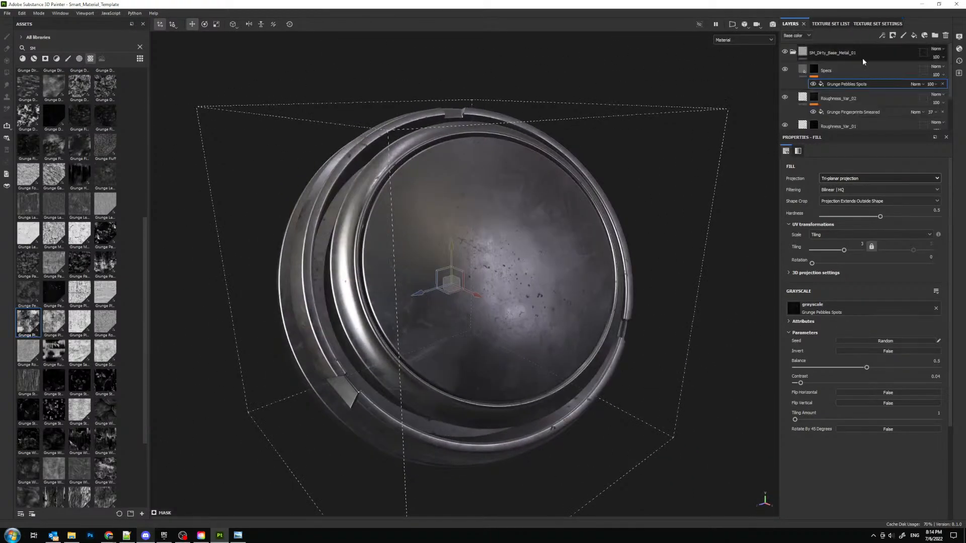
{"action": "left_click", "coordinate": [932, 86]}
{"action": "left_click_drag", "start_coordinate": [935, 97], "coordinate": [943, 98]}
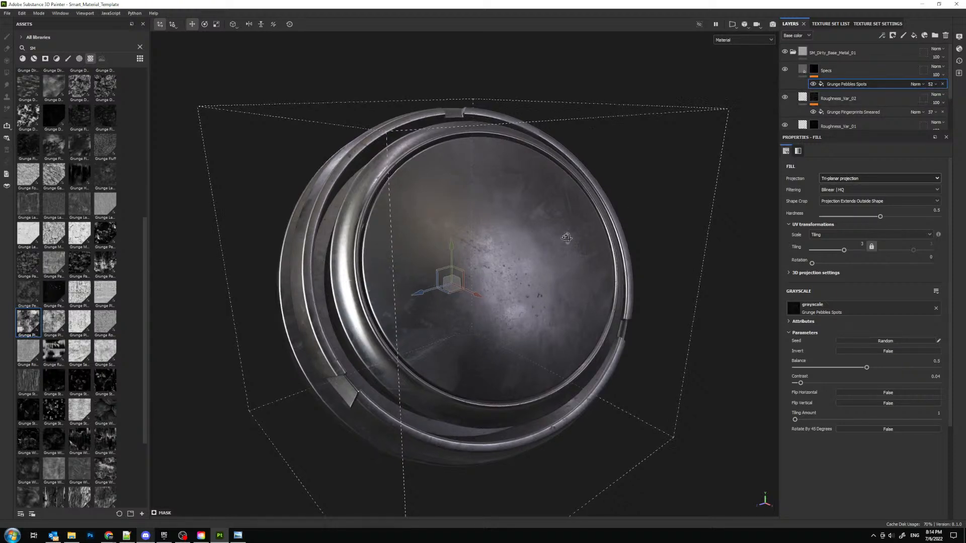
{"action": "mouse_move", "coordinate": [566, 237]}
{"action": "left_mouse_down", "text": "alt"}
{"action": "mouse_move", "coordinate": [642, 239]}
{"action": "mouse_move", "coordinate": [567, 252]}
{"action": "left_mouse_up", "text": "alt"}
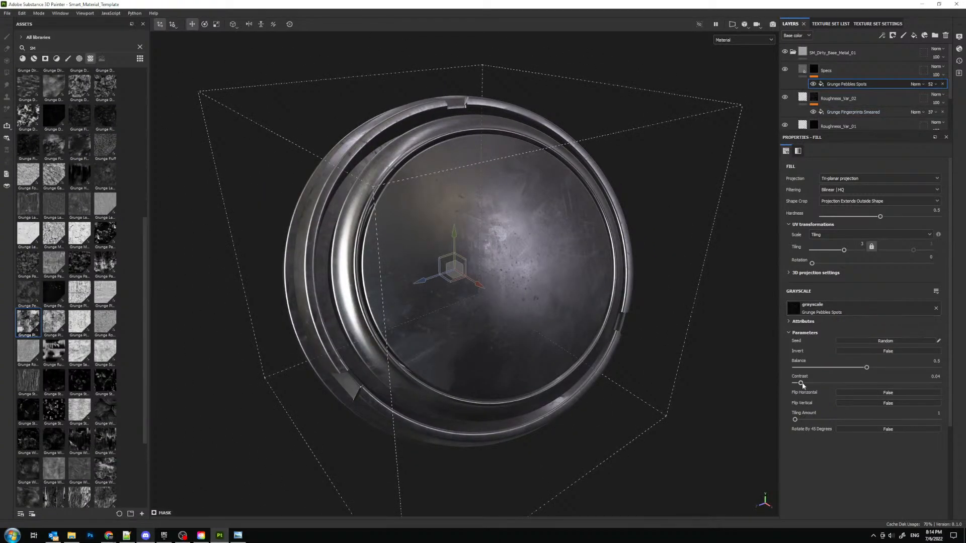
{"action": "left_click_drag", "start_coordinate": [829, 384], "coordinate": [856, 384]}
{"action": "left_click", "coordinate": [935, 85]}
{"action": "left_click_drag", "start_coordinate": [939, 95], "coordinate": [939, 100]}
{"action": "left_click_drag", "start_coordinate": [534, 141], "coordinate": [578, 174], "text": "alt"}
- Set the roughness of the Specs fill layer to about 0.79
{"action": "left_click", "coordinate": [802, 69]}
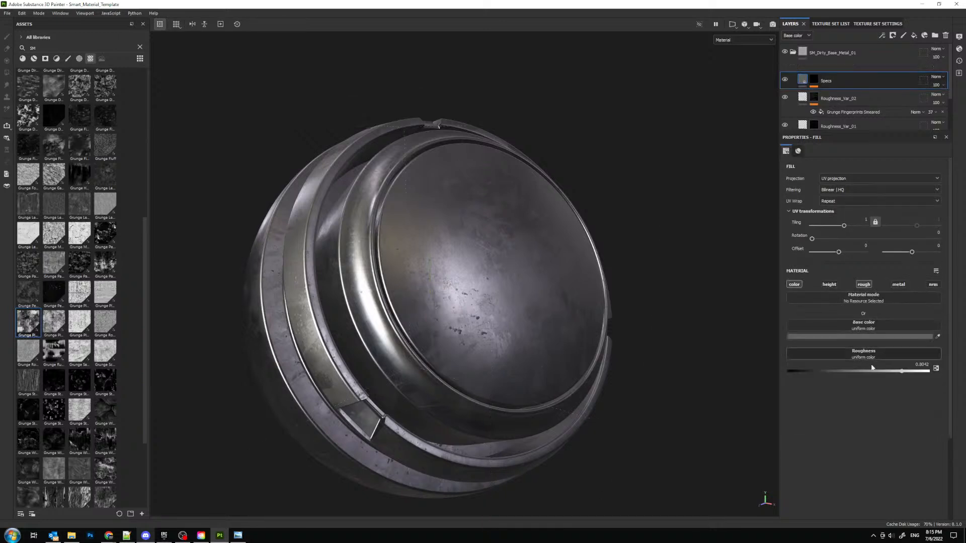
{"action": "left_click", "coordinate": [894, 372]}
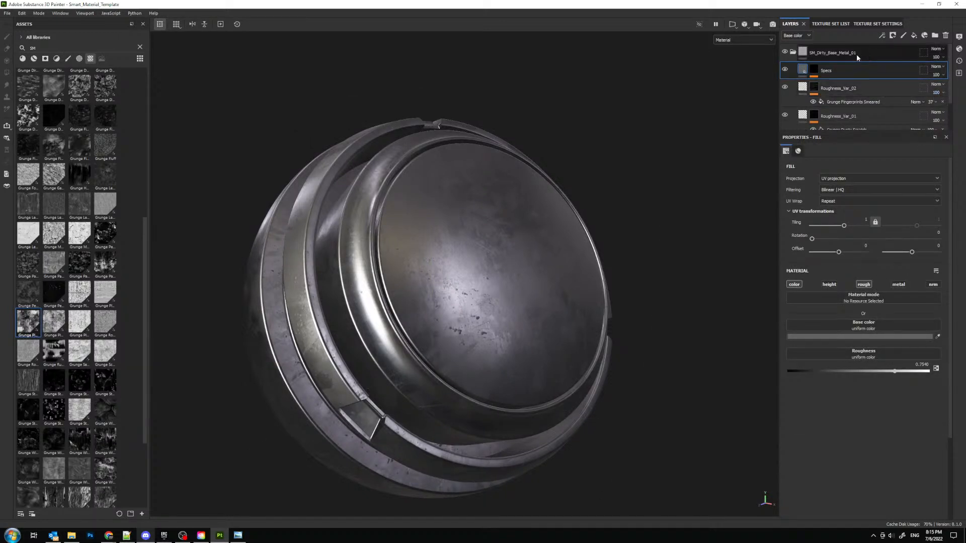
{"action": "left_click", "coordinate": [814, 68]}
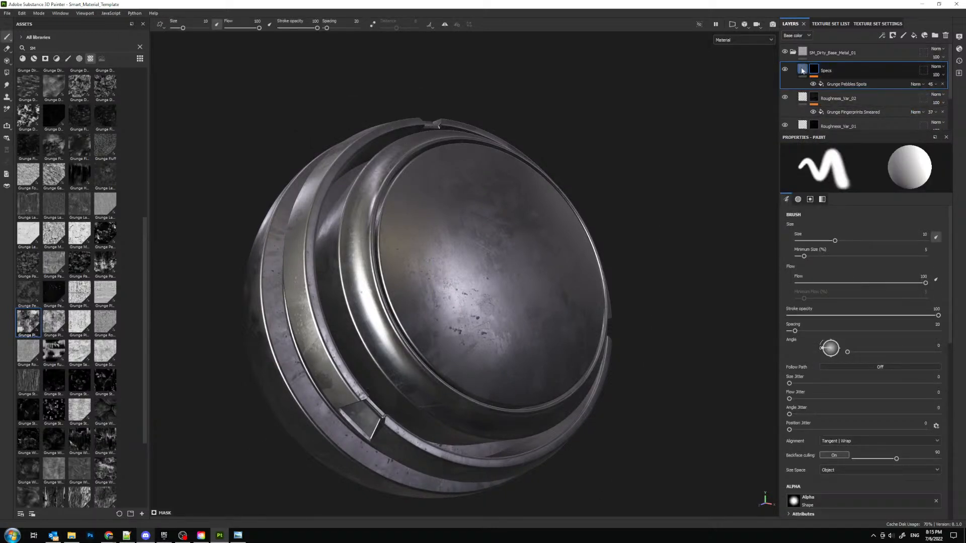
{"action": "left_click", "coordinate": [804, 69]}
- Lighten the Specs layer's base color to a mid gray, checking the specks from several angles around the sphere
{"action": "left_click", "coordinate": [833, 336]}
{"action": "left_click_drag", "start_coordinate": [839, 413], "coordinate": [819, 408]}
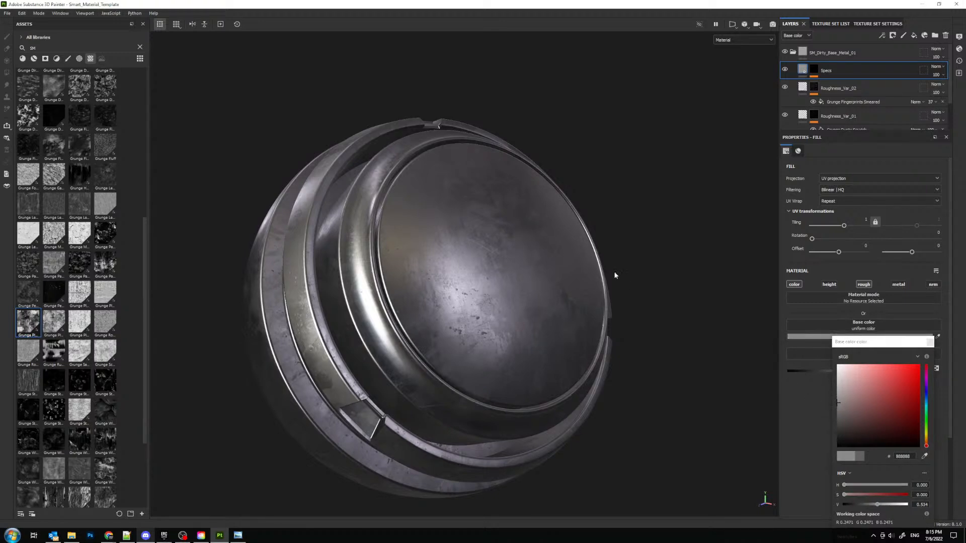
{"action": "left_click_drag", "start_coordinate": [614, 274], "coordinate": [584, 228], "text": "alt"}
{"action": "left_click_drag", "start_coordinate": [632, 242], "coordinate": [593, 310], "text": "alt"}
{"action": "right_click_drag", "start_coordinate": [593, 311], "coordinate": [527, 109], "text": "alt"}
{"action": "left_click_drag", "start_coordinate": [578, 242], "coordinate": [518, 262], "text": "alt"}
{"action": "right_click_drag", "start_coordinate": [518, 262], "coordinate": [553, 423], "text": "alt"}
{"action": "left_click_drag", "start_coordinate": [524, 388], "coordinate": [538, 359], "text": "alt"}
{"action": "left_click_drag", "start_coordinate": [843, 413], "coordinate": [792, 402]}
{"action": "left_click", "coordinate": [930, 343]}
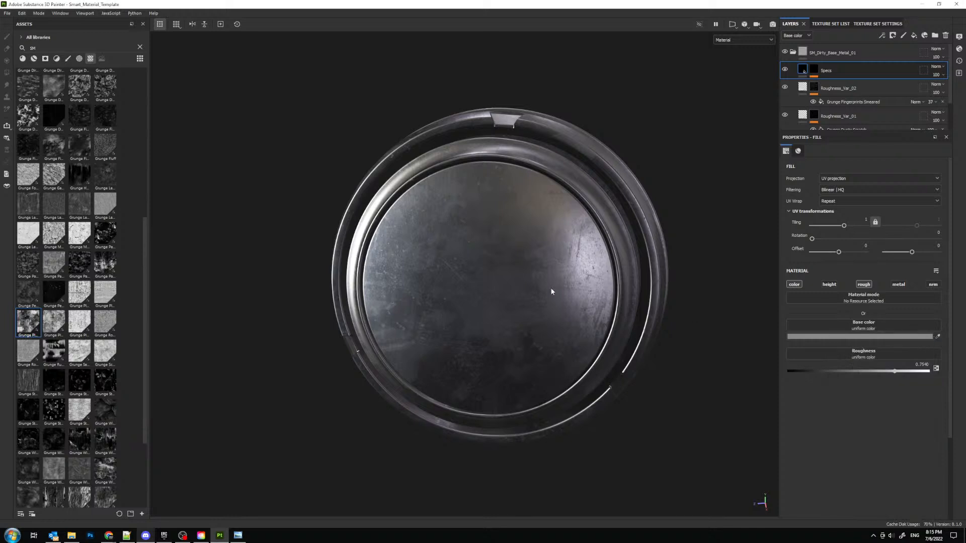
- Enlarge the layer stack area to reveal every layer down to Base, and inspect the metal from several angles
{"action": "left_click_drag", "start_coordinate": [556, 286], "coordinate": [622, 266], "text": "alt"}
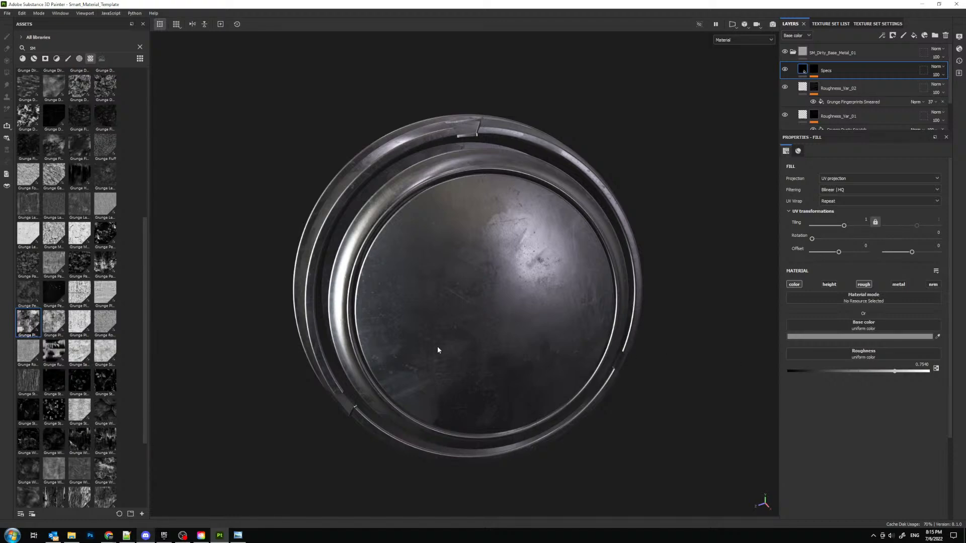
{"action": "left_click_drag", "start_coordinate": [439, 350], "coordinate": [474, 308], "text": "alt"}
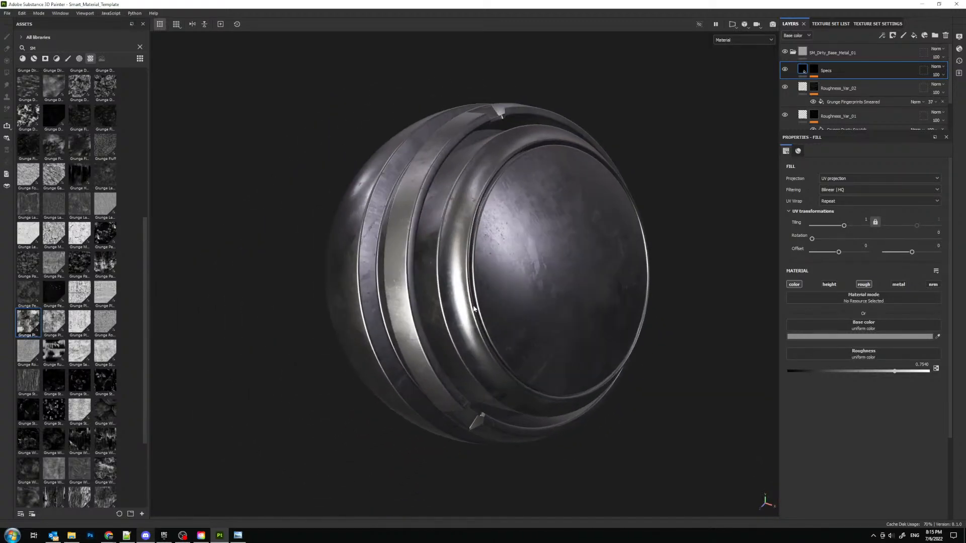
{"action": "middle_click_drag", "start_coordinate": [473, 309], "coordinate": [474, 317], "text": "alt"}
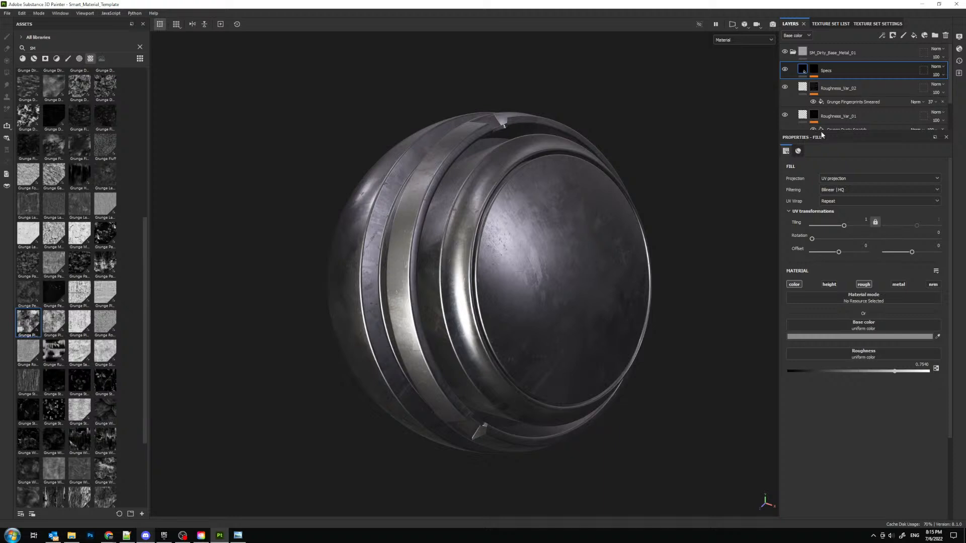
{"action": "left_click_drag", "start_coordinate": [822, 131], "coordinate": [818, 203]}
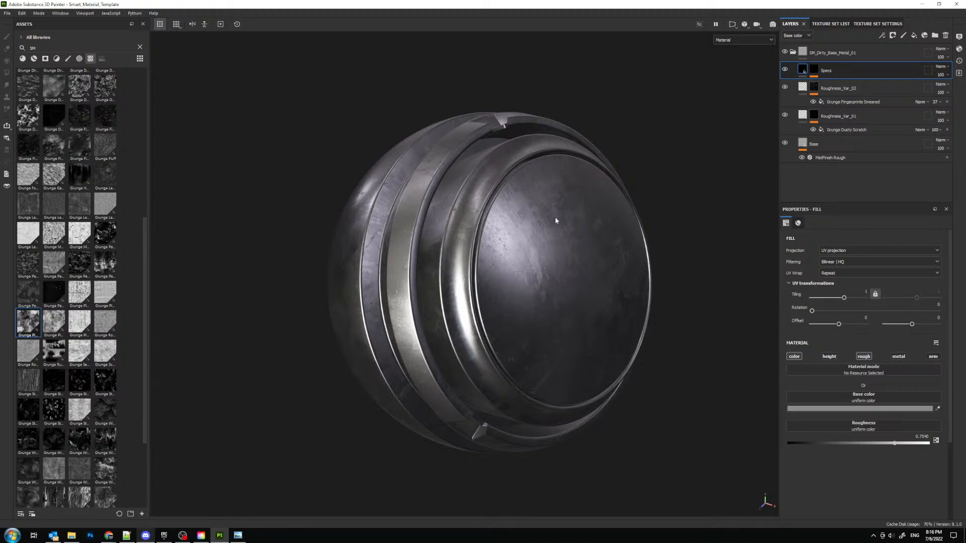
{"action": "left_click_drag", "start_coordinate": [556, 221], "coordinate": [540, 253], "text": "alt"}
{"action": "key", "text": "alt+Tab"}
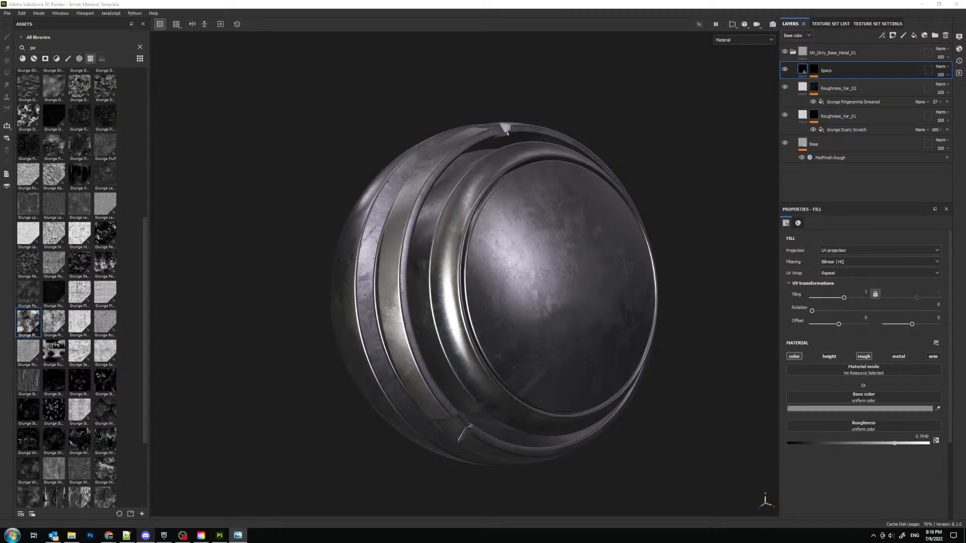
{"action": "key", "text": "alt+Tab"}
{"action": "left_click_drag", "start_coordinate": [647, 280], "coordinate": [616, 238], "text": "alt"}
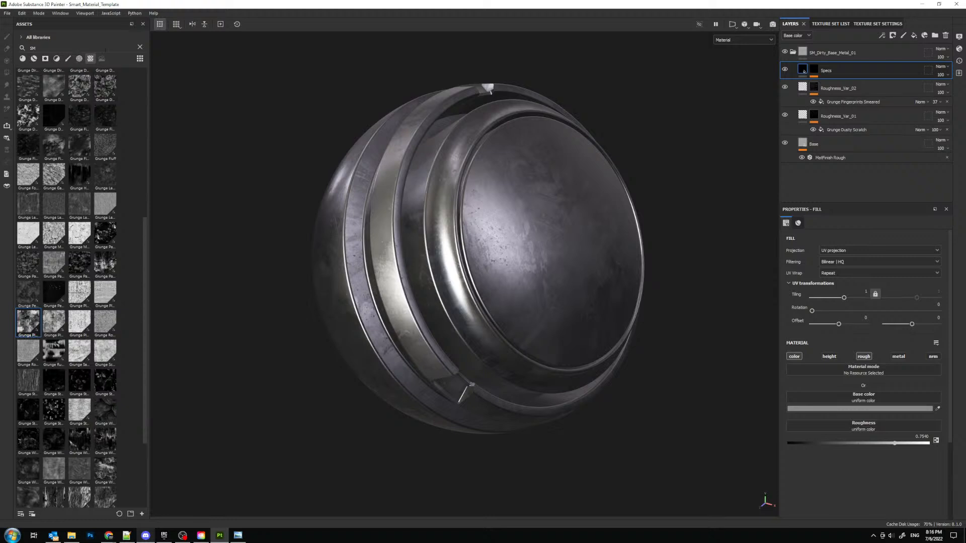
- Try the SM_DirtMaster smart material above the Specs layer, inspect its dirt on the sphere, and delete it again
{"action": "left_click", "coordinate": [140, 47]}
{"action": "left_click", "coordinate": [34, 58]}
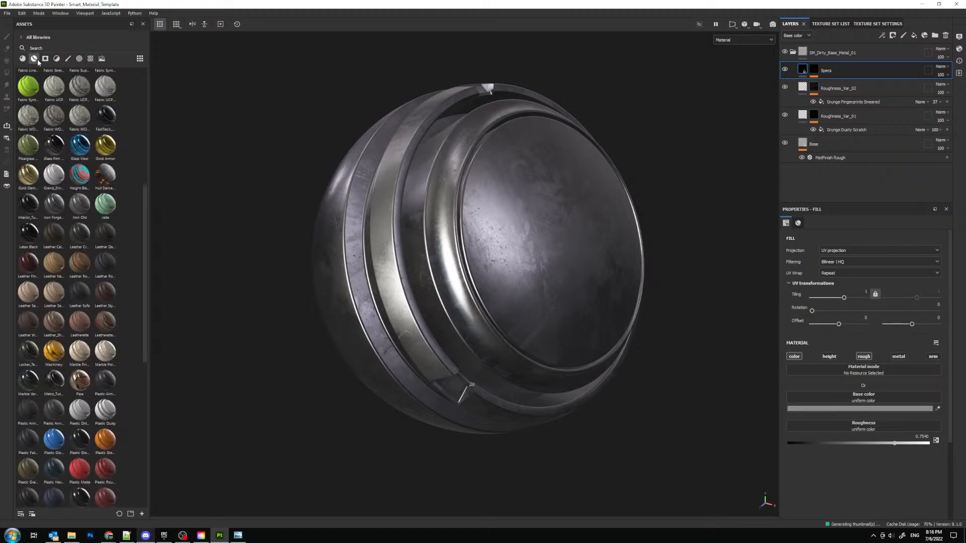
{"action": "scroll", "coordinate": [101, 221], "scroll_direction": "down", "scroll_amount": 10}
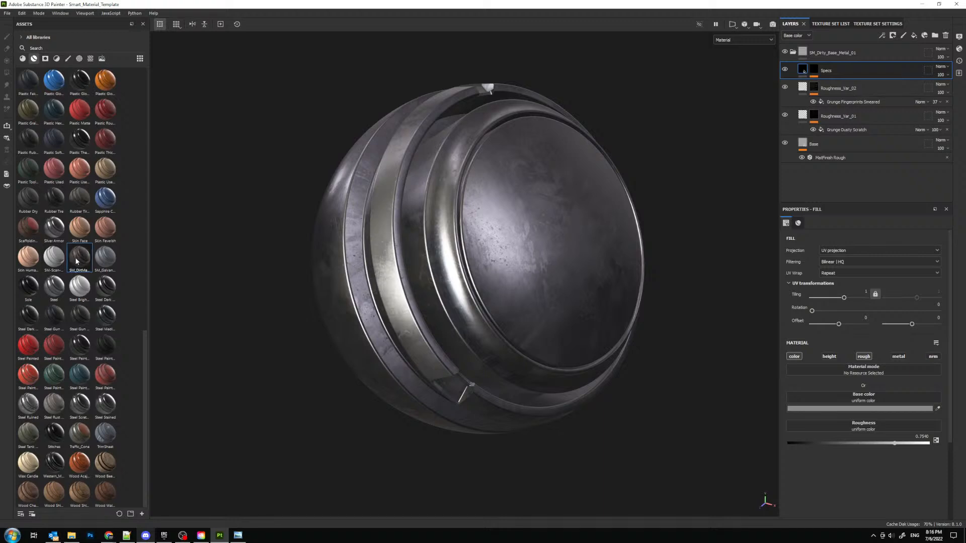
{"action": "mouse_move", "coordinate": [79, 257]}
{"action": "left_mouse_down"}
{"action": "mouse_move", "coordinate": [857, 40]}
{"action": "mouse_move", "coordinate": [853, 57]}
{"action": "left_mouse_up"}
{"action": "left_click_drag", "start_coordinate": [853, 56], "coordinate": [852, 56]}
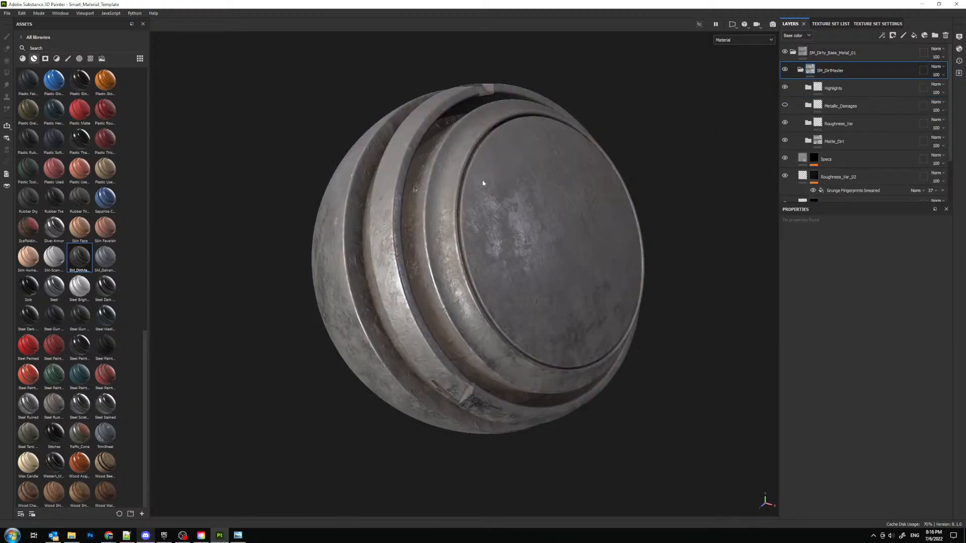
{"action": "left_click_drag", "start_coordinate": [482, 179], "coordinate": [521, 216], "text": "alt"}
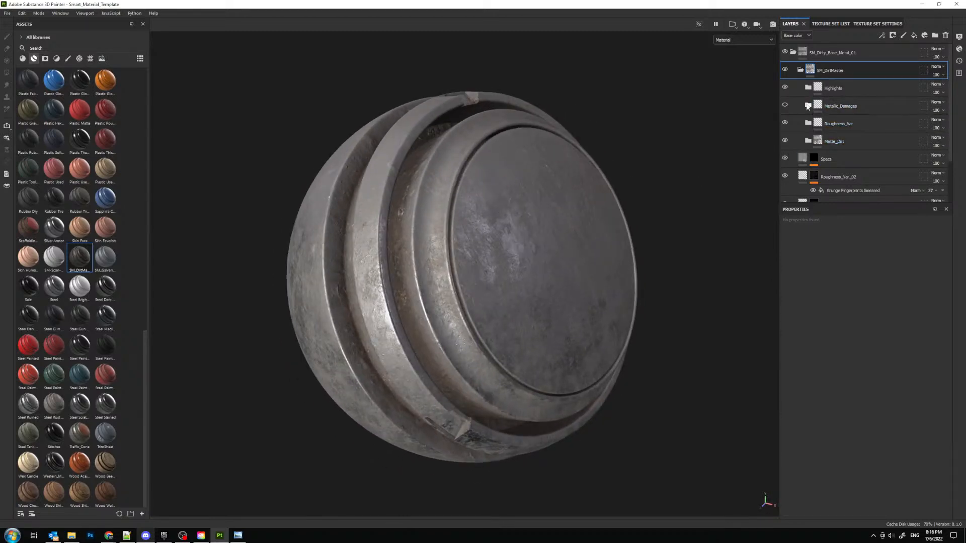
{"action": "left_click", "coordinate": [785, 88]}
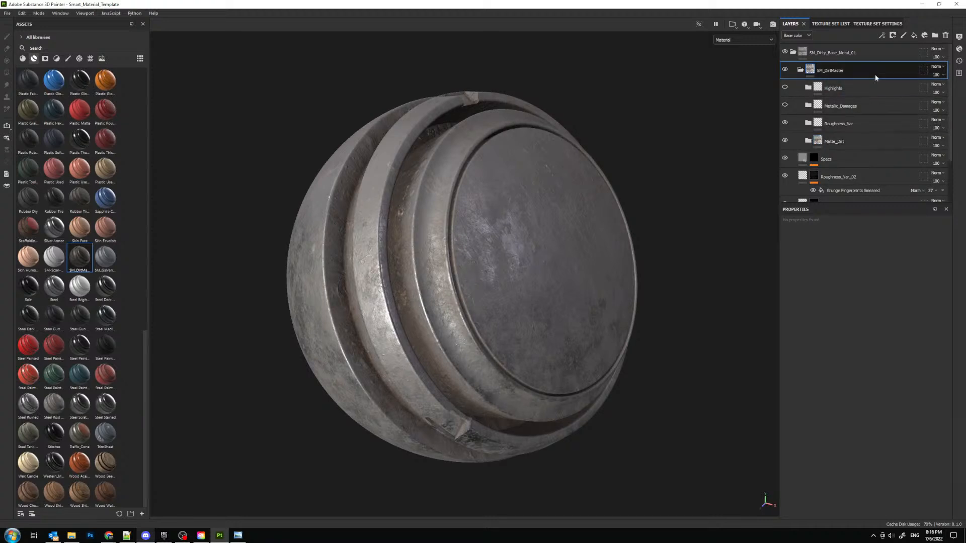
{"action": "left_click", "coordinate": [945, 35]}
{"action": "mouse_move", "coordinate": [514, 157]}
{"action": "left_mouse_down", "text": "alt"}
{"action": "mouse_move", "coordinate": [513, 185]}
{"action": "mouse_move", "coordinate": [521, 168]}
{"action": "left_mouse_up", "text": "alt"}
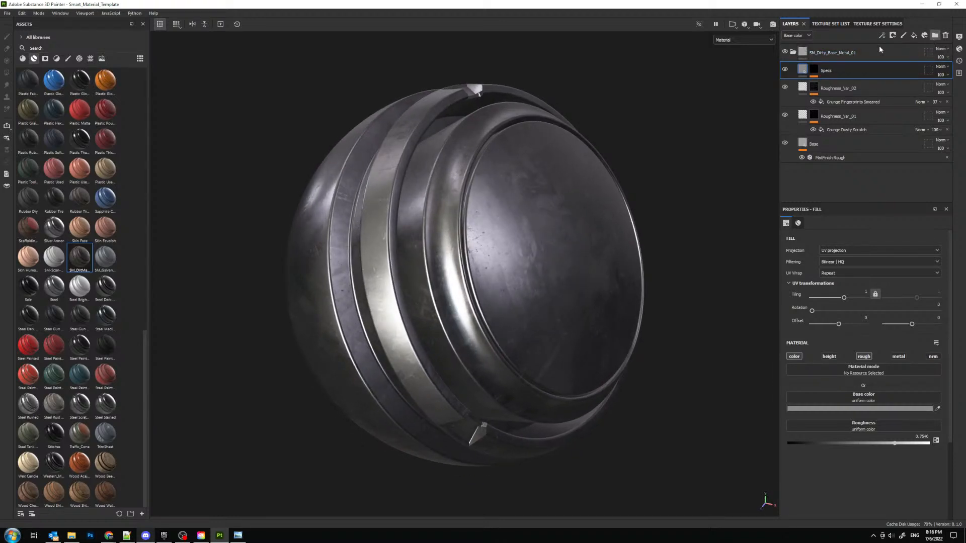
- Create a folder named Dirt above the Specs layer inside SM_Dirty_Base_Metal_01
{"action": "left_click", "coordinate": [935, 35]}
{"action": "double_click", "coordinate": [826, 71]}
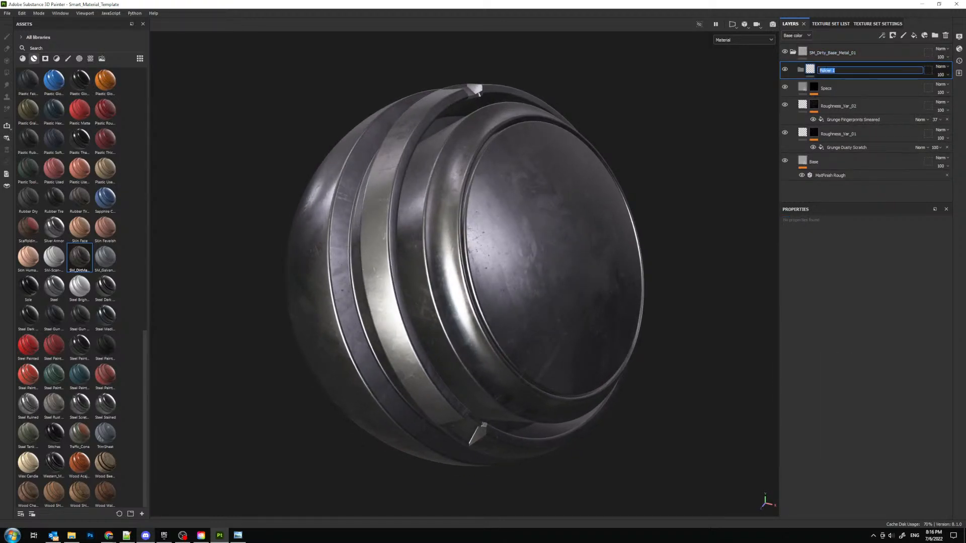
{"action": "type", "text": "Dirt"}
{"action": "key", "text": "Return"}
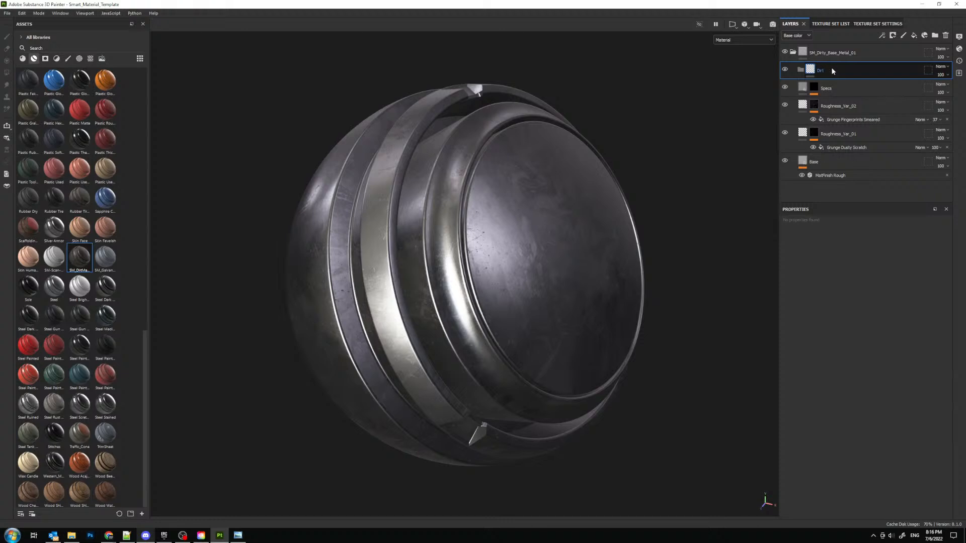
- Create a folder named Roughness_Var directly above the two roughness variation layers
{"action": "left_click", "coordinate": [881, 107]}
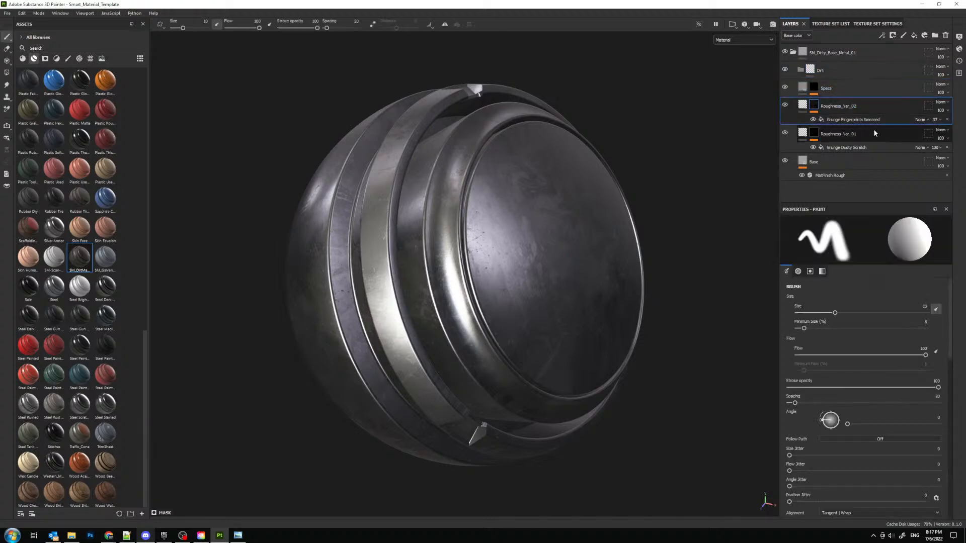
{"action": "left_click", "coordinate": [874, 133], "text": "shift"}
{"action": "left_click", "coordinate": [934, 36]}
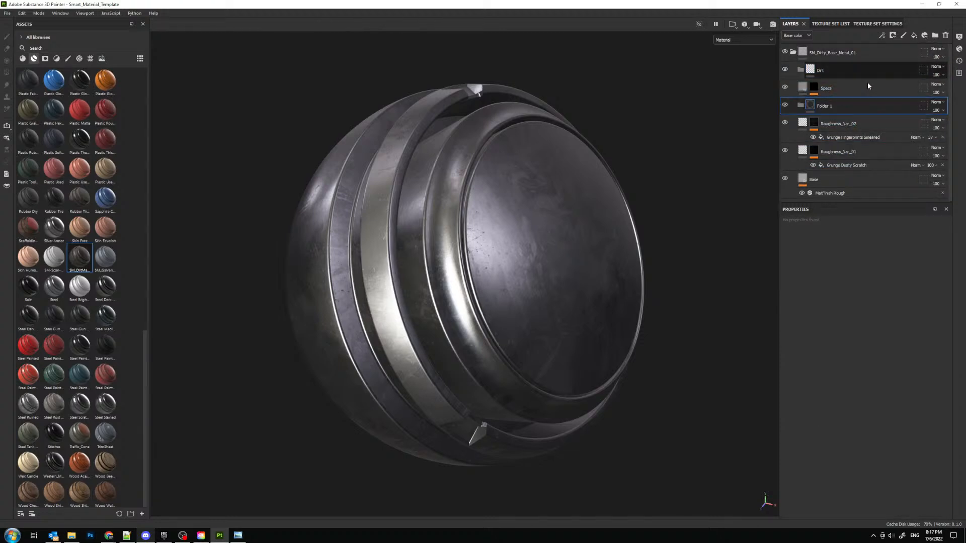
{"action": "double_click", "coordinate": [826, 108]}
{"action": "type", "text": "Roughness"}
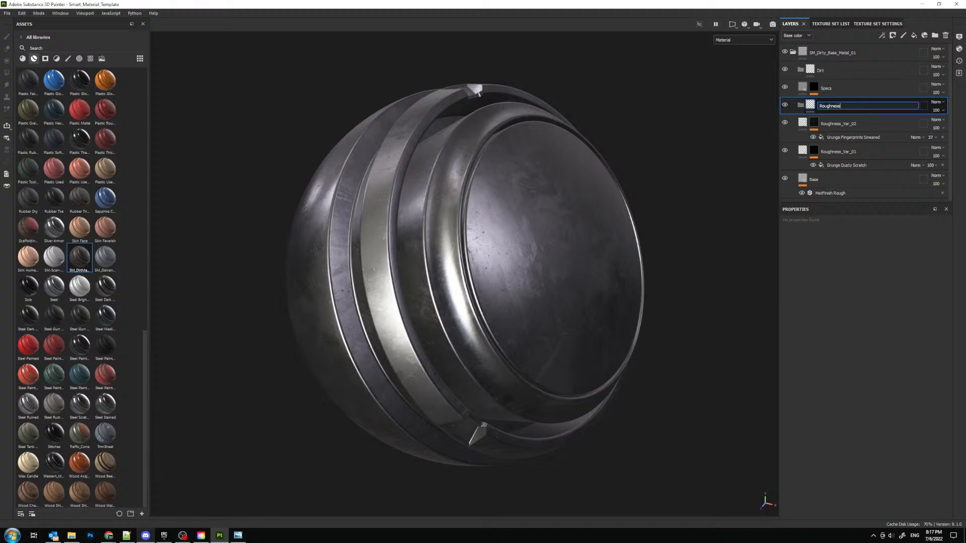
{"action": "type", "text": "_Var"}
{"action": "key", "text": "Return"}
- Move the Roughness_Var_01, Roughness_Var_02 and Specs layers into the Roughness_Var folder
{"action": "left_click", "coordinate": [873, 122]}
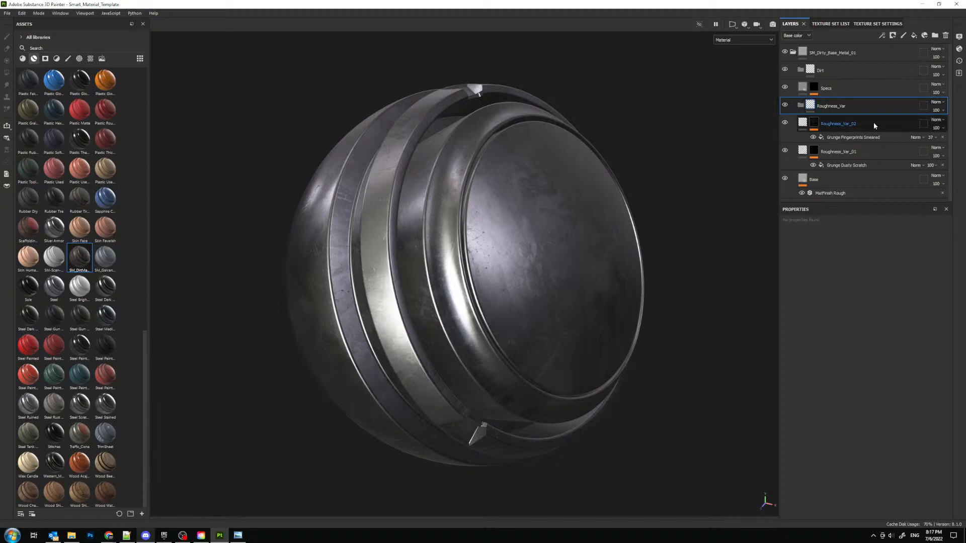
{"action": "left_click", "coordinate": [876, 152], "text": "shift"}
{"action": "left_click_drag", "start_coordinate": [865, 122], "coordinate": [821, 100]}
{"action": "left_click", "coordinate": [841, 88]}
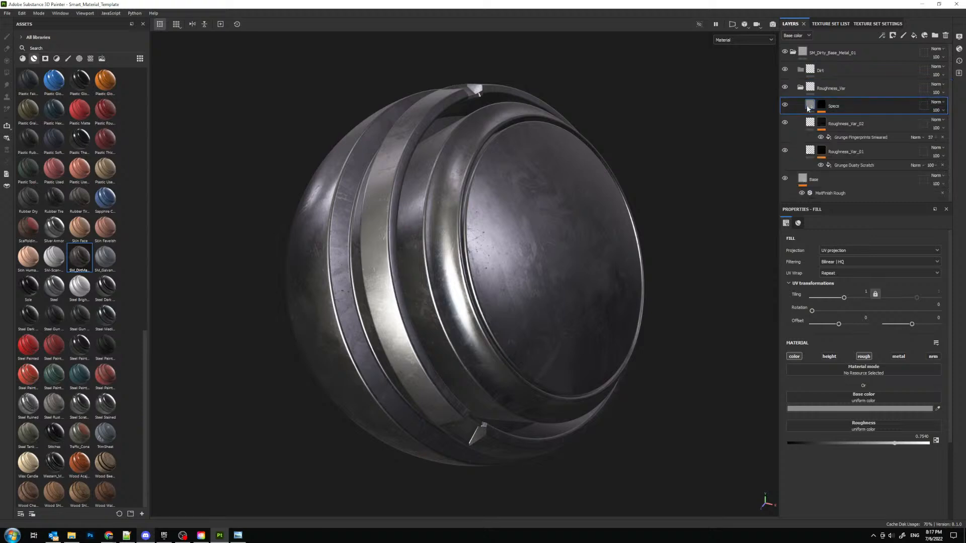
- Add a fill layer inside the Dirt folder and name it OCC_Dirt
{"action": "left_click", "coordinate": [840, 69]}
{"action": "left_click", "coordinate": [914, 35]}
{"action": "double_click", "coordinate": [827, 88]}
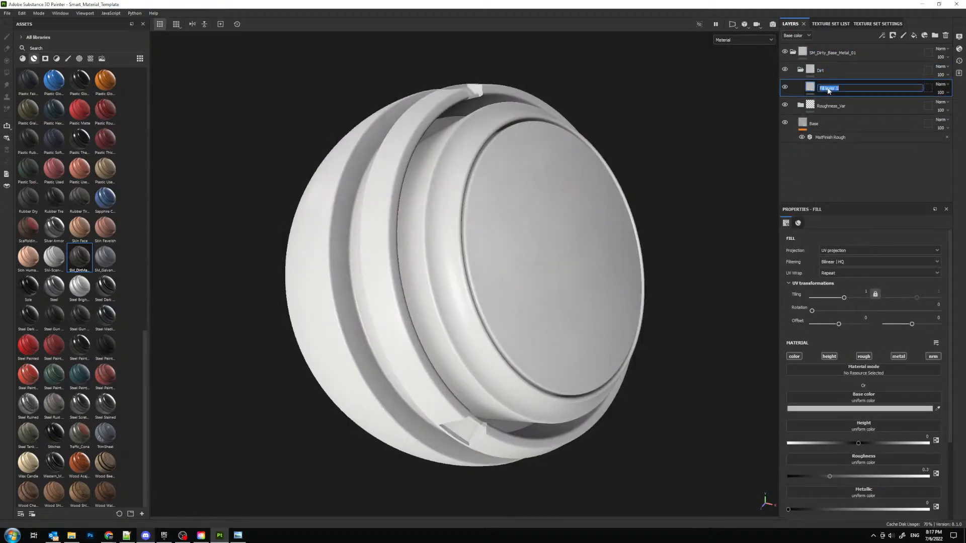
{"action": "type", "text": "oCC_Dirt"}
{"action": "key", "text": "Return"}
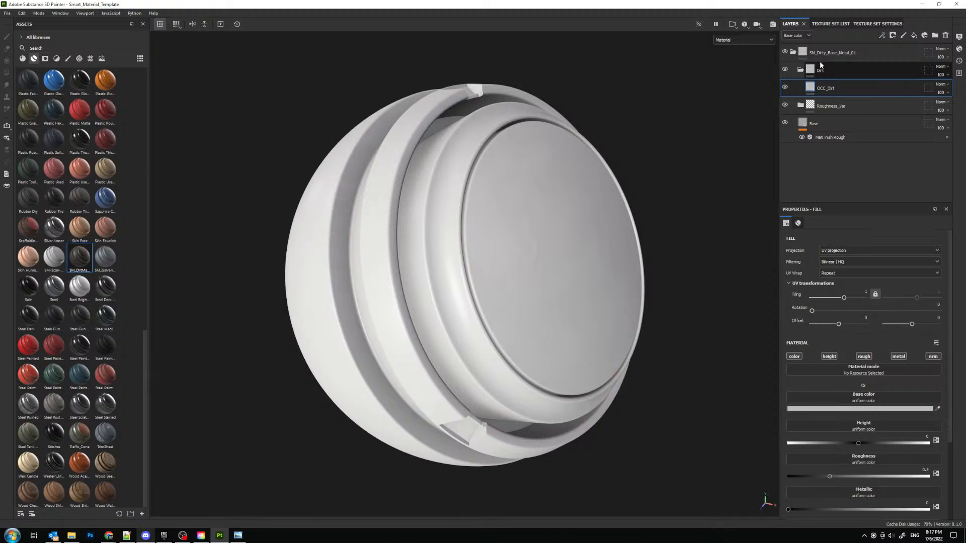
{"action": "left_click_drag", "start_coordinate": [502, 153], "coordinate": [444, 190], "text": "alt"}
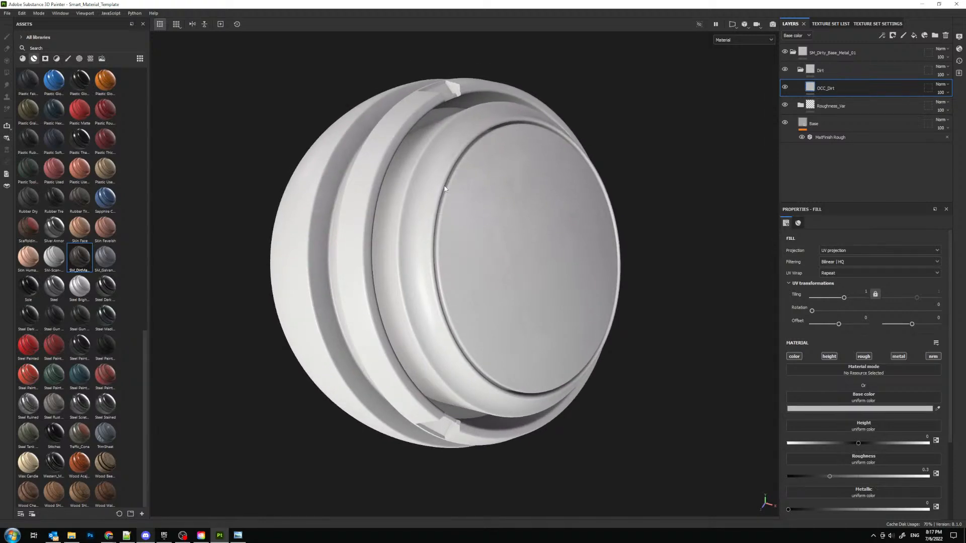
{"action": "left_click_drag", "start_coordinate": [416, 195], "coordinate": [406, 213], "text": "alt"}
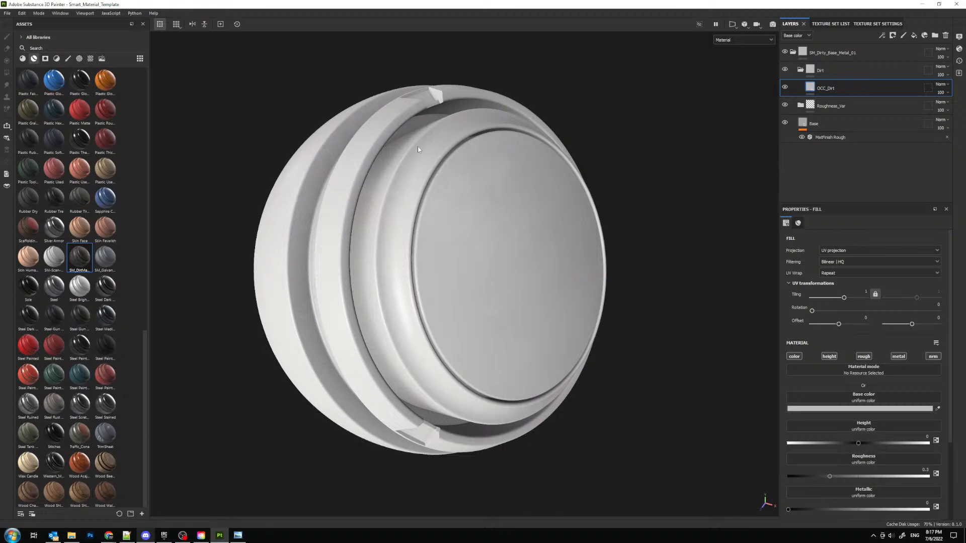
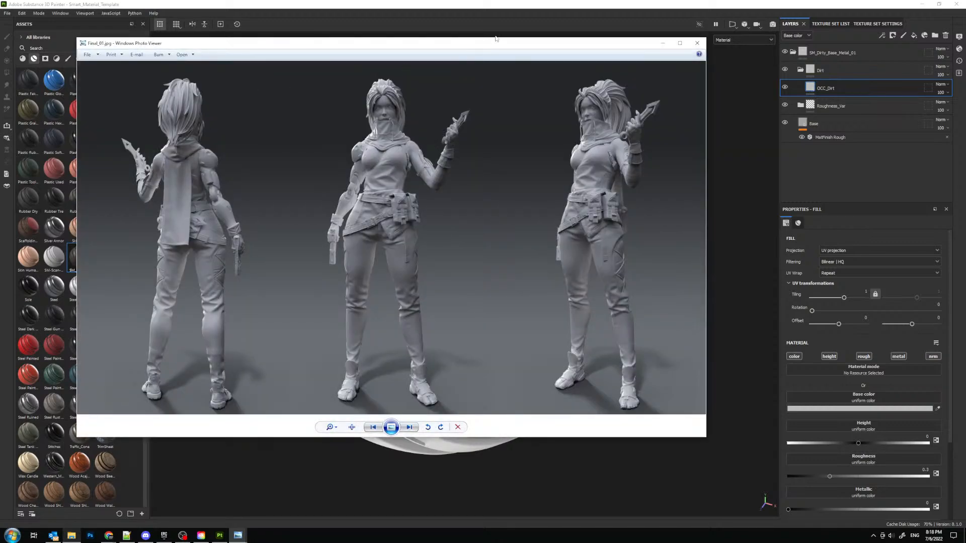
- Maximize the image viewer showing Final_01.jpg and examine the front figure's legs, belt and torso up close
{"action": "mouse_move", "coordinate": [493, 44]}
{"action": "left_mouse_down"}
{"action": "mouse_move", "coordinate": [505, 69]}
{"action": "mouse_move", "coordinate": [497, 1]}
{"action": "left_mouse_up"}
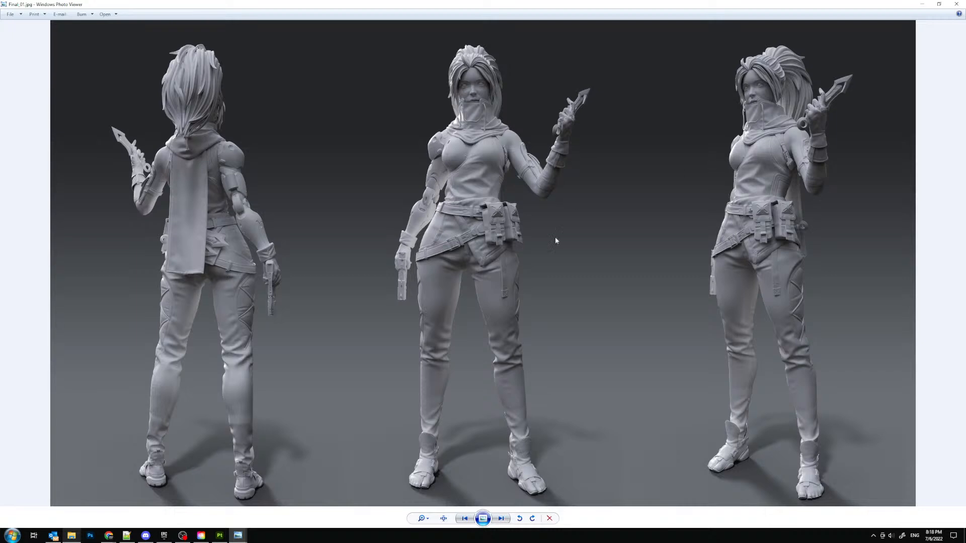
{"action": "scroll", "coordinate": [555, 237], "scroll_direction": "up", "scroll_amount": 3}
{"action": "left_click_drag", "start_coordinate": [496, 301], "coordinate": [465, 129]}
{"action": "scroll", "coordinate": [469, 276], "scroll_direction": "up", "scroll_amount": 2}
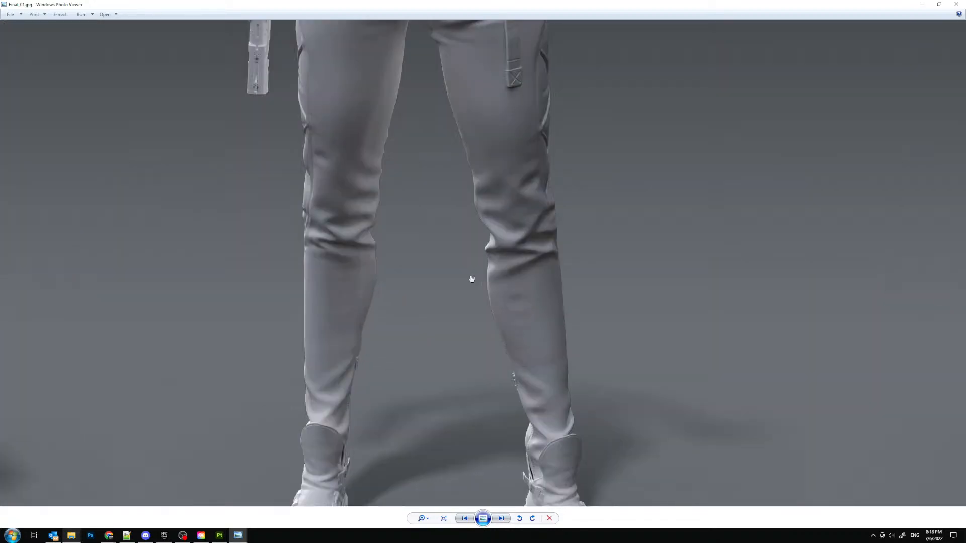
{"action": "left_click_drag", "start_coordinate": [470, 277], "coordinate": [470, 172]}
{"action": "left_click_drag", "start_coordinate": [483, 121], "coordinate": [498, 321]}
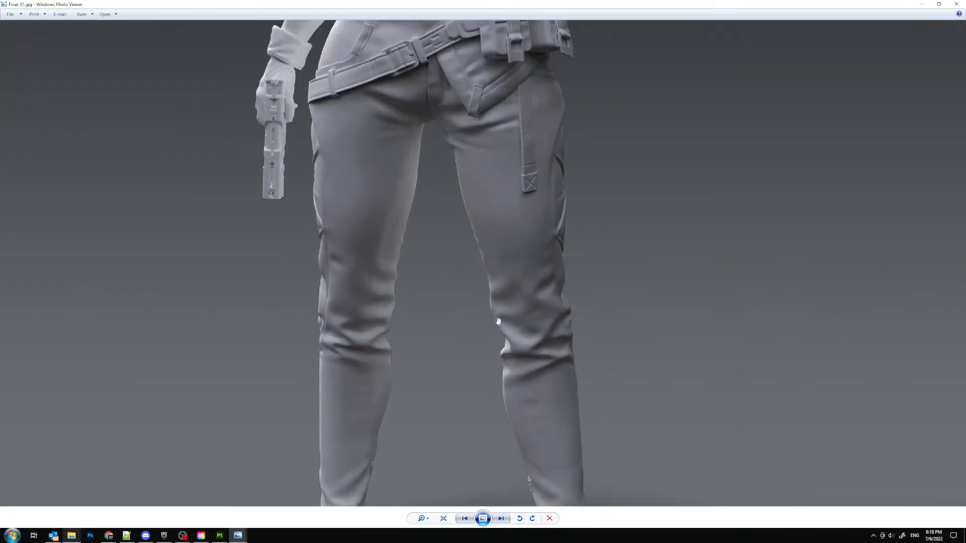
{"action": "left_click_drag", "start_coordinate": [497, 172], "coordinate": [499, 343]}
{"action": "left_click_drag", "start_coordinate": [525, 230], "coordinate": [518, 408]}
{"action": "left_click_drag", "start_coordinate": [529, 286], "coordinate": [521, 353]}
{"action": "scroll", "coordinate": [520, 347], "scroll_direction": "down", "scroll_amount": 4}
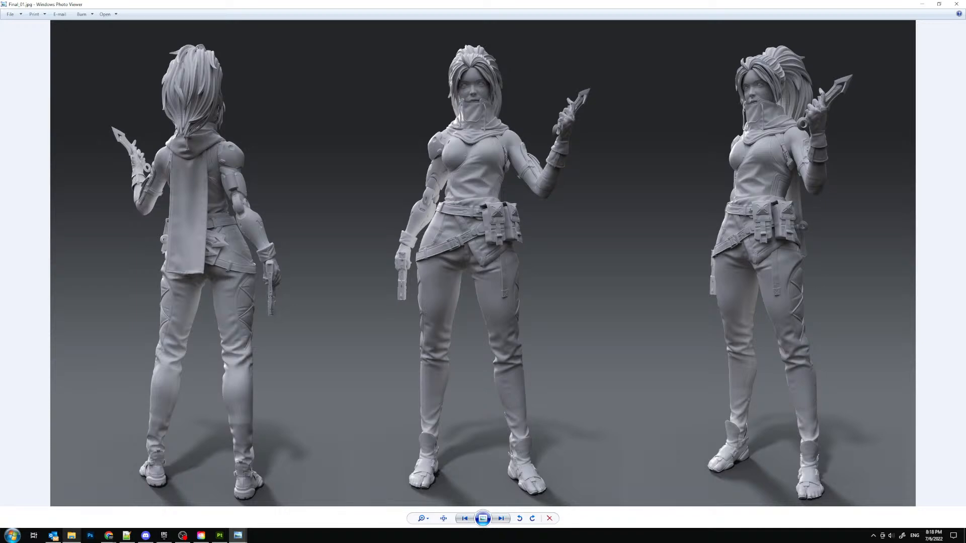
- Browse backward through the close-up renders from Closeup_05.jpg to Closeup_01.jpg and on to Final_Long_01.jpg
{"action": "key", "text": "Left"}
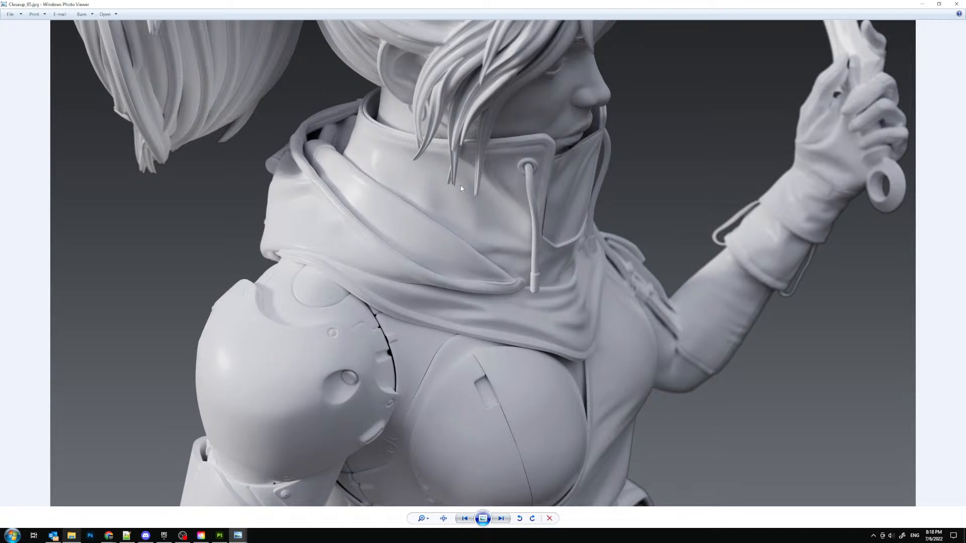
{"action": "key", "text": "Left"}
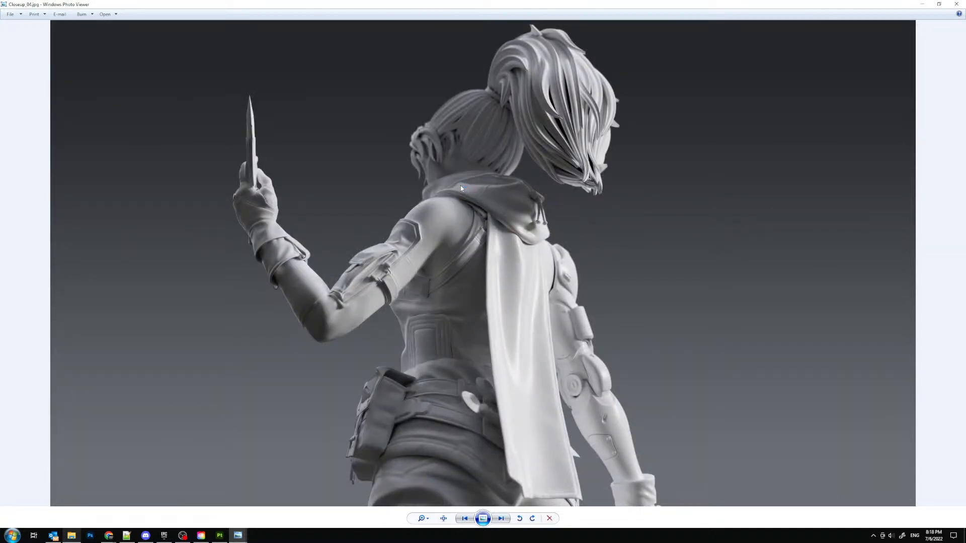
{"action": "key", "text": "Left"}
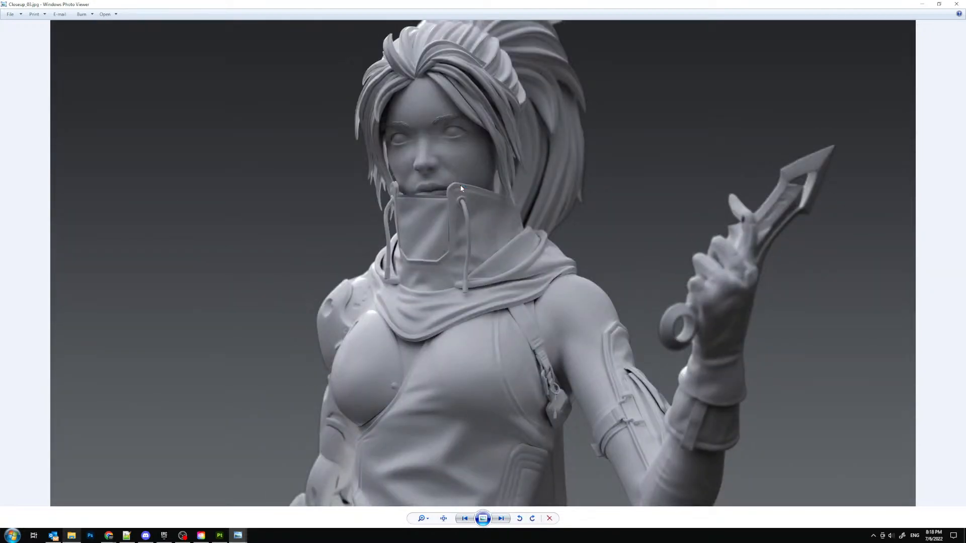
{"action": "key", "text": "Left"}
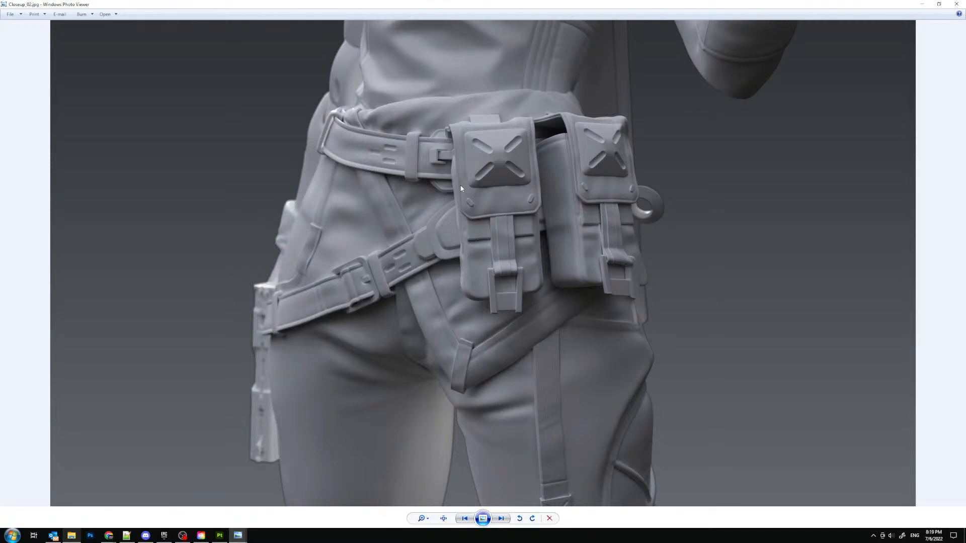
{"action": "key", "text": "Left"}
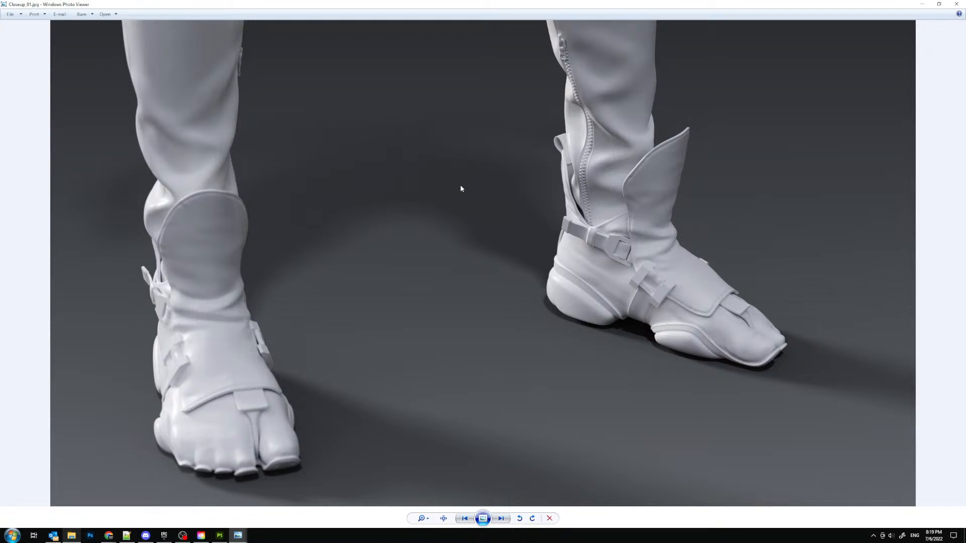
{"action": "key", "text": "Left"}
- Examine the neighbouring character render up close from upper body to feet and return to Final_01.jpg
{"action": "key", "text": "Left"}
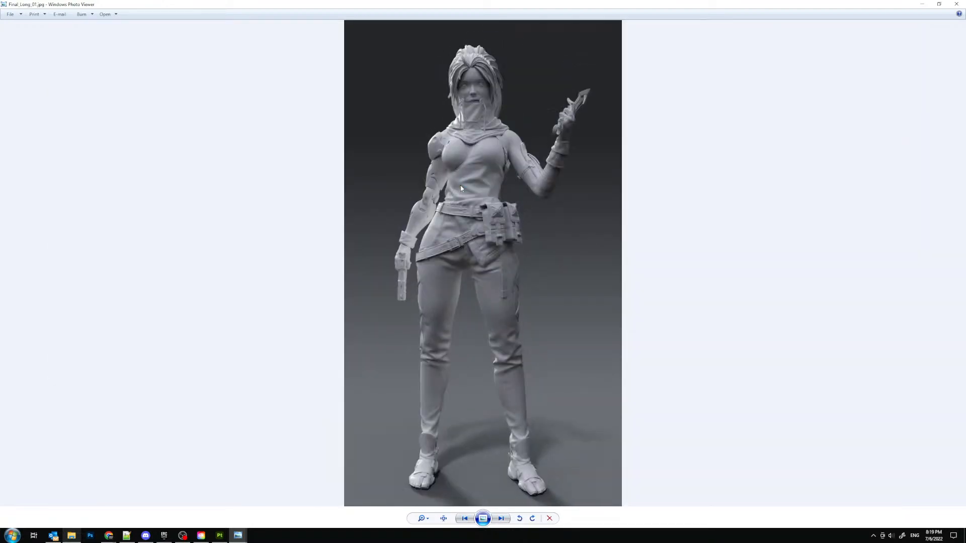
{"action": "key", "text": "Right"}
{"action": "scroll", "coordinate": [491, 97], "scroll_direction": "up", "scroll_amount": 5}
{"action": "left_click_drag", "start_coordinate": [518, 120], "coordinate": [492, 194]}
{"action": "left_click_drag", "start_coordinate": [468, 453], "coordinate": [451, 189]}
{"action": "scroll", "coordinate": [450, 188], "scroll_direction": "down", "scroll_amount": 5}
{"action": "key", "text": "Left"}
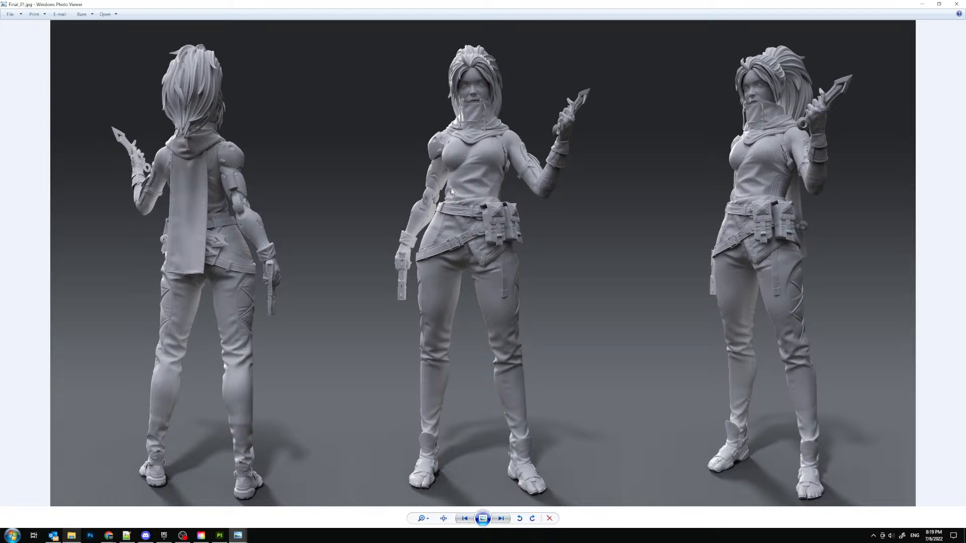
- Examine the front figure's belts, pouches, top and scarf in Final_01.jpg
{"action": "scroll", "coordinate": [451, 188], "scroll_direction": "up", "scroll_amount": 5}
{"action": "left_click_drag", "start_coordinate": [490, 254], "coordinate": [502, 359]}
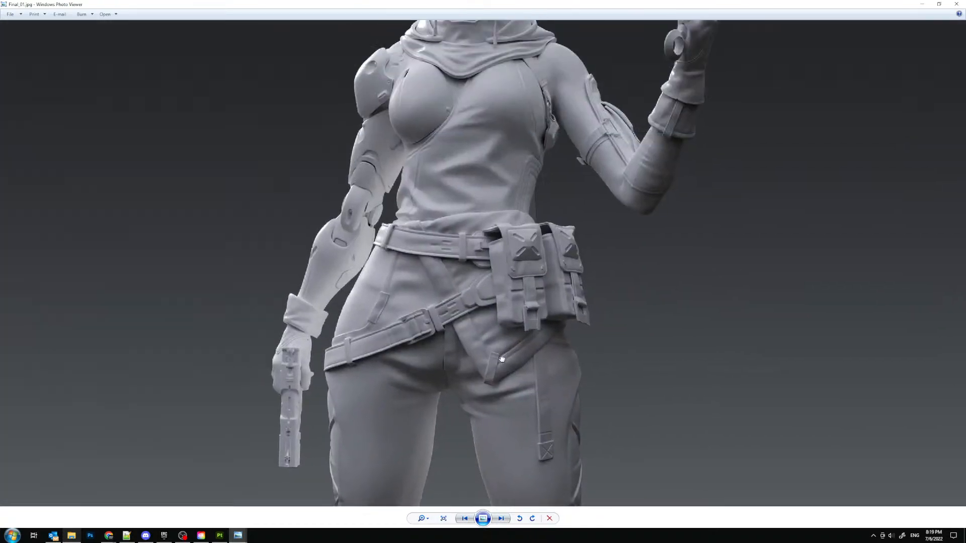
{"action": "scroll", "coordinate": [502, 359], "scroll_direction": "down", "scroll_amount": 5}
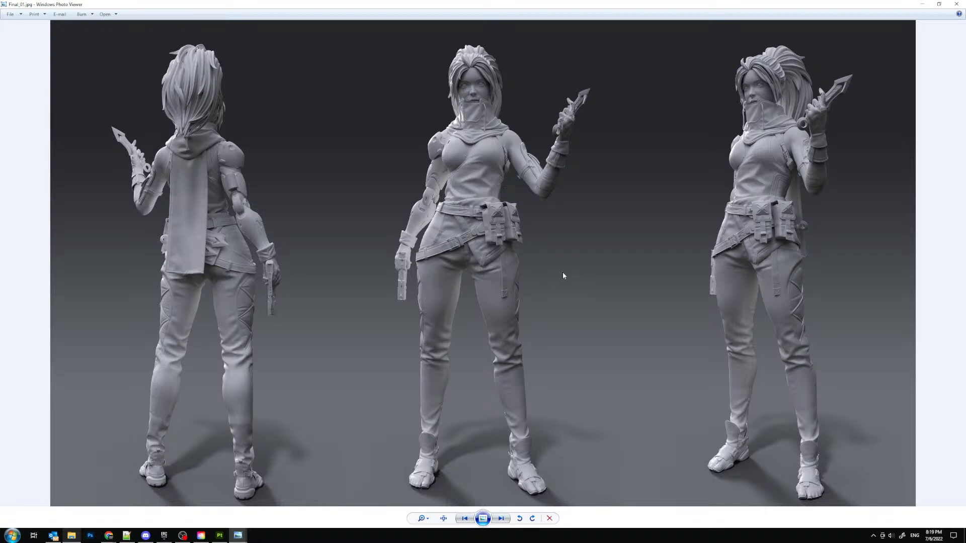
{"action": "scroll", "coordinate": [543, 309], "scroll_direction": "up", "scroll_amount": 5}
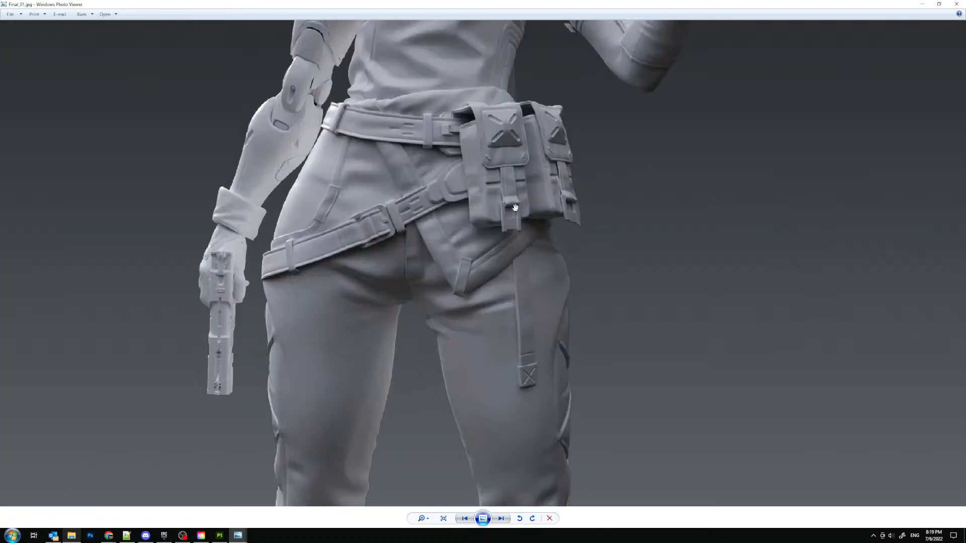
{"action": "scroll", "coordinate": [447, 223], "scroll_direction": "down", "scroll_amount": 3}
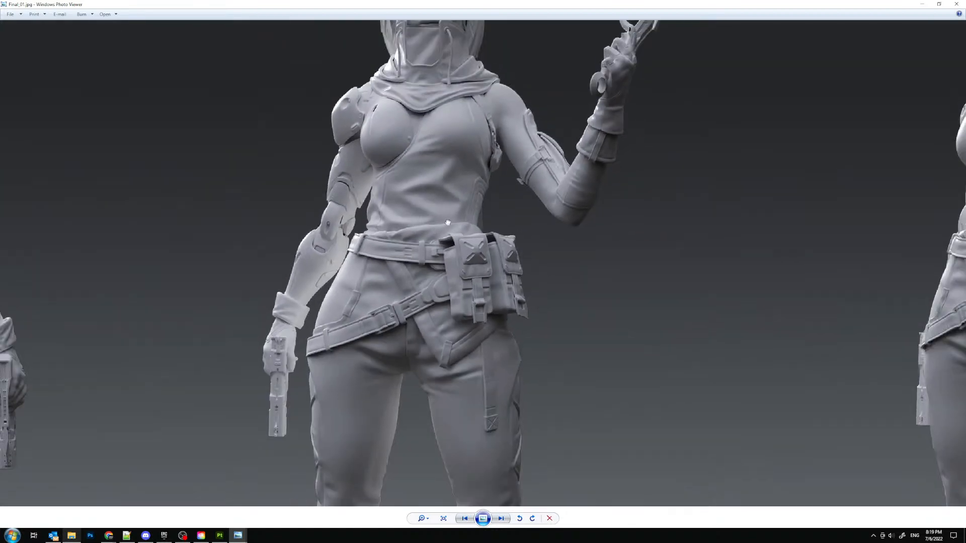
{"action": "left_click_drag", "start_coordinate": [448, 223], "coordinate": [445, 276]}
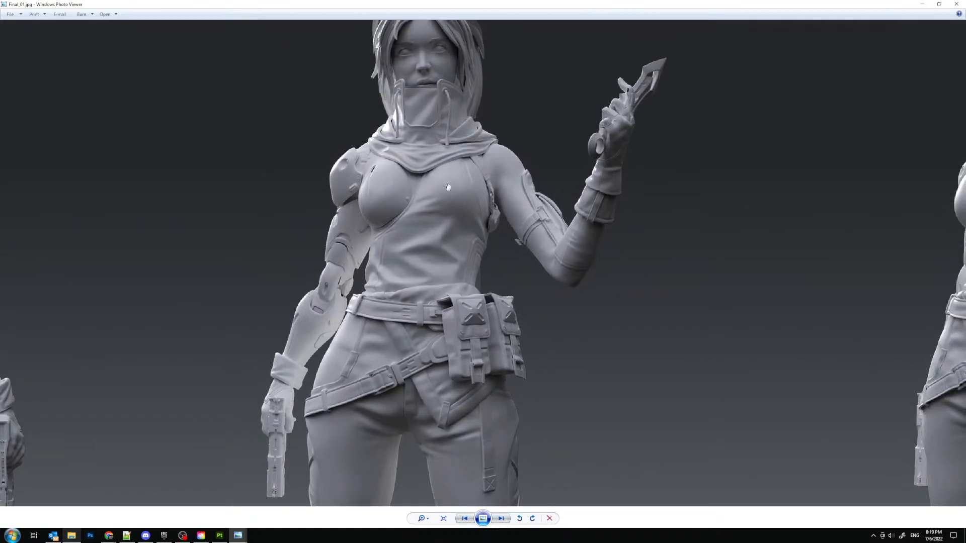
{"action": "left_click_drag", "start_coordinate": [447, 160], "coordinate": [444, 246]}
{"action": "scroll", "coordinate": [433, 106], "scroll_direction": "down", "scroll_amount": 4}
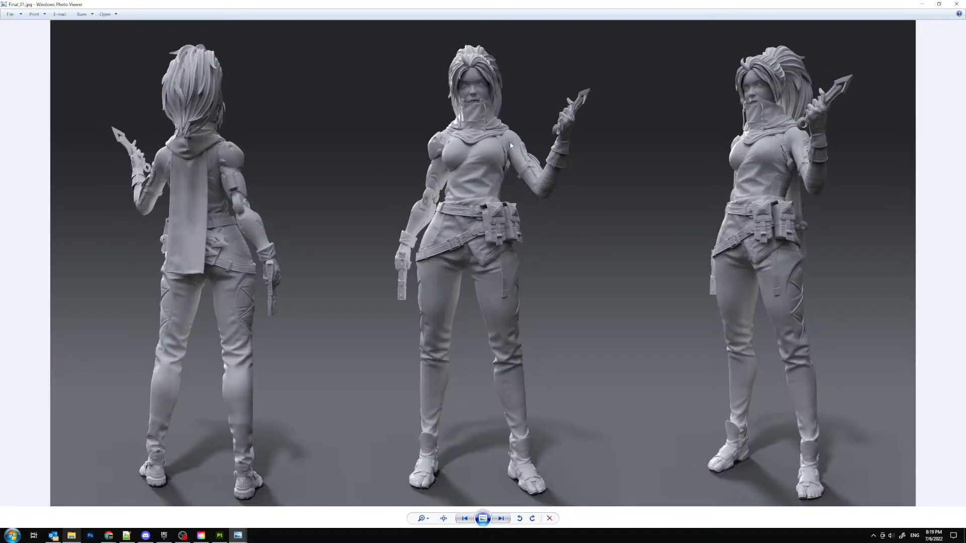
- Examine the back-view figure, the front figure's upper body and the raised hand holding the knife in Final_01.jpg
{"action": "scroll", "coordinate": [299, 154], "scroll_direction": "up", "scroll_amount": 3}
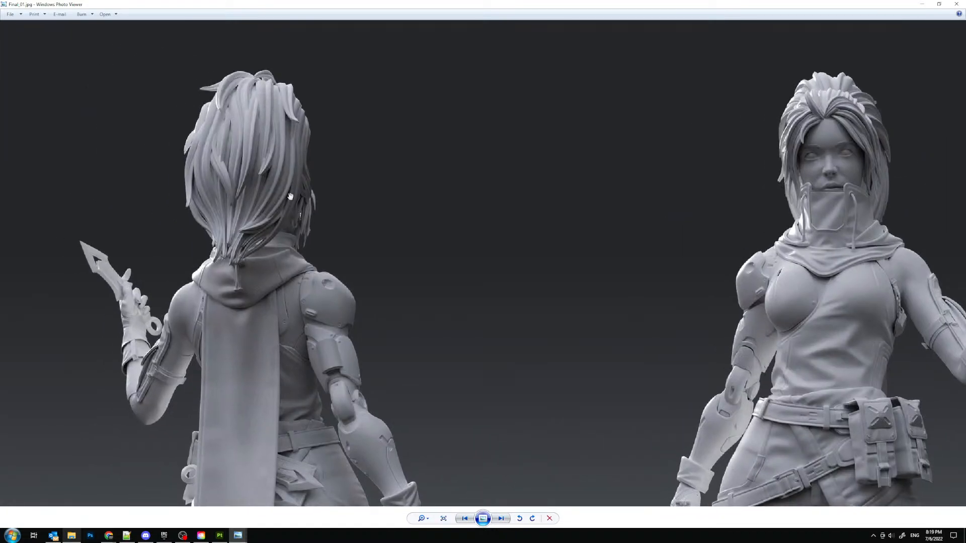
{"action": "left_click_drag", "start_coordinate": [338, 224], "coordinate": [249, 132]}
{"action": "left_click_drag", "start_coordinate": [835, 253], "coordinate": [530, 276]}
{"action": "scroll", "coordinate": [531, 277], "scroll_direction": "down", "scroll_amount": 4}
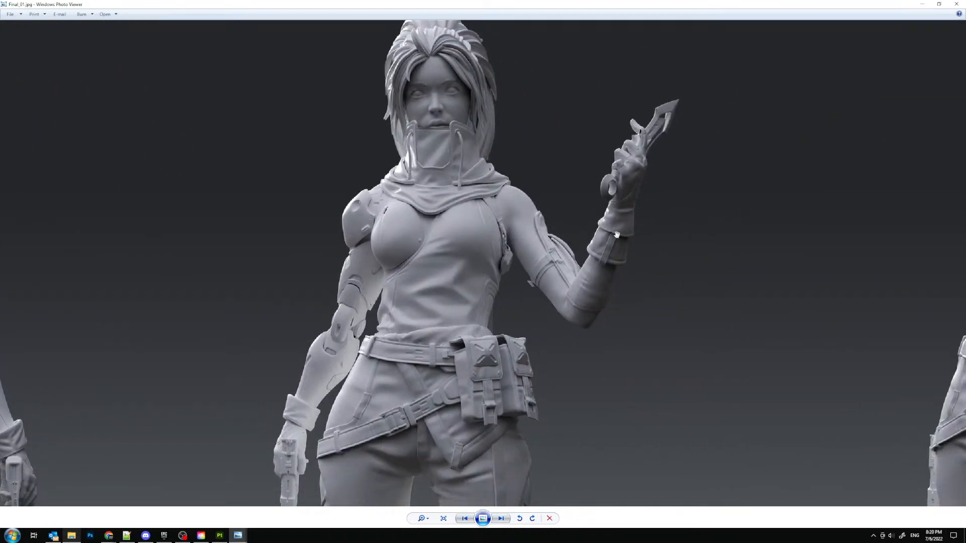
{"action": "key", "text": "Right"}
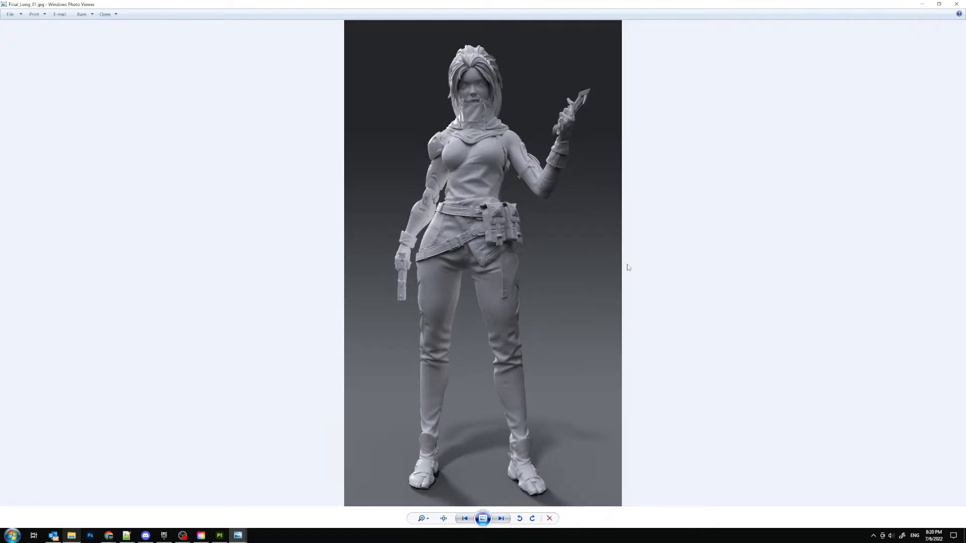
{"action": "key", "text": "Left"}
{"action": "scroll", "coordinate": [554, 167], "scroll_direction": "up", "scroll_amount": 5}
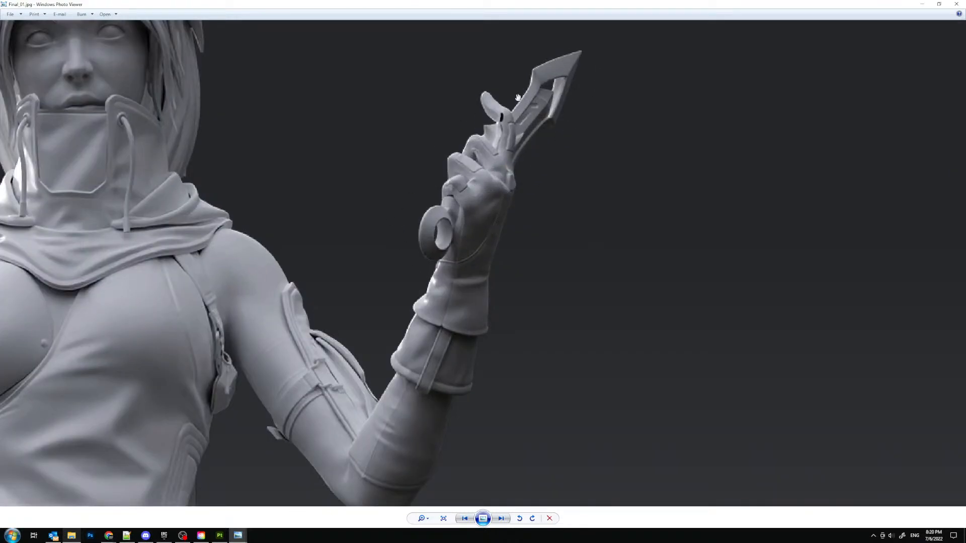
{"action": "scroll", "coordinate": [490, 186], "scroll_direction": "down", "scroll_amount": 3}
{"action": "scroll", "coordinate": [491, 191], "scroll_direction": "down", "scroll_amount": 3}
- Browse forward through the close-up renders to Closeup_04.jpg and examine its padded side panel and arm straps
{"action": "key", "text": "Right"}
{"action": "key", "text": "Right"}
{"action": "key", "text": "Right"}
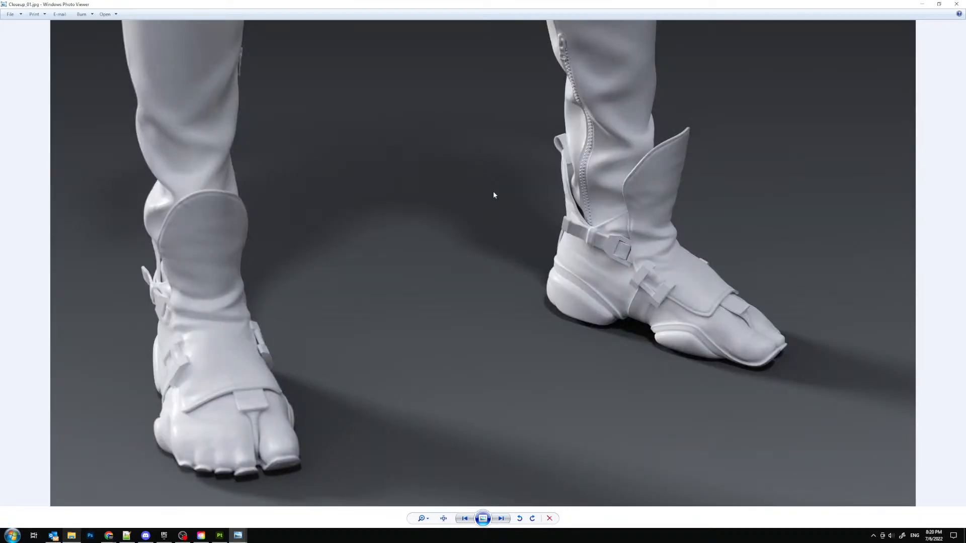
{"action": "key", "text": "Right"}
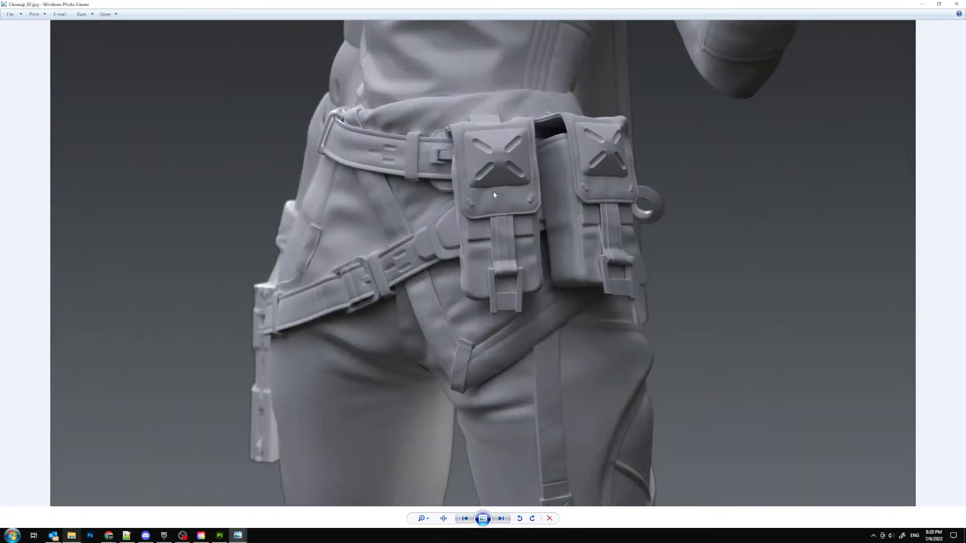
{"action": "key", "text": "Right"}
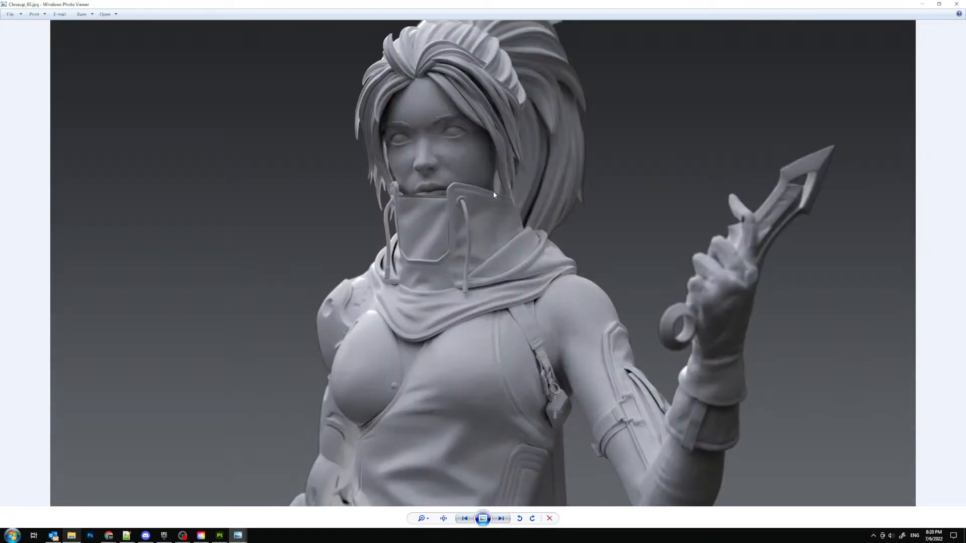
{"action": "key", "text": "Right"}
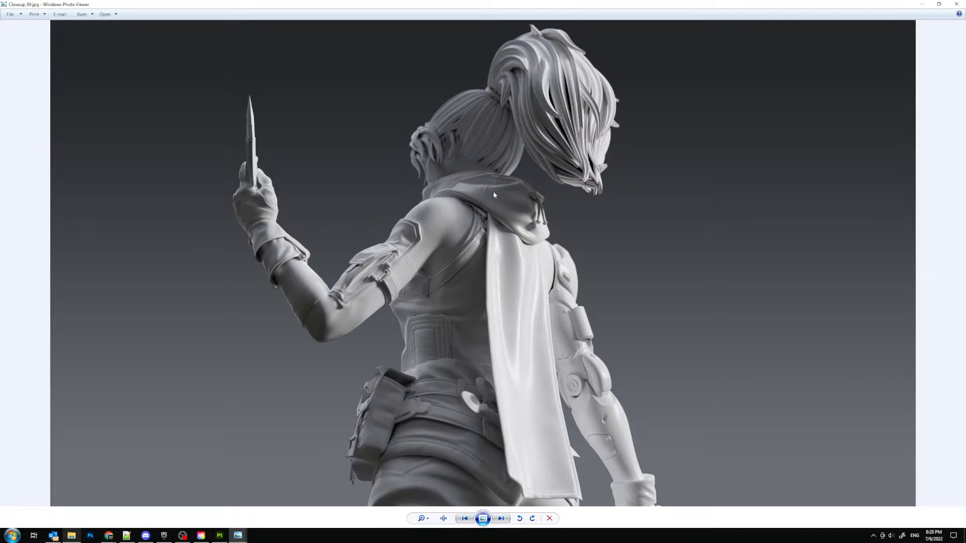
{"action": "key", "text": "Right"}
{"action": "key", "text": "Left"}
{"action": "scroll", "coordinate": [410, 333], "scroll_direction": "up", "scroll_amount": 5}
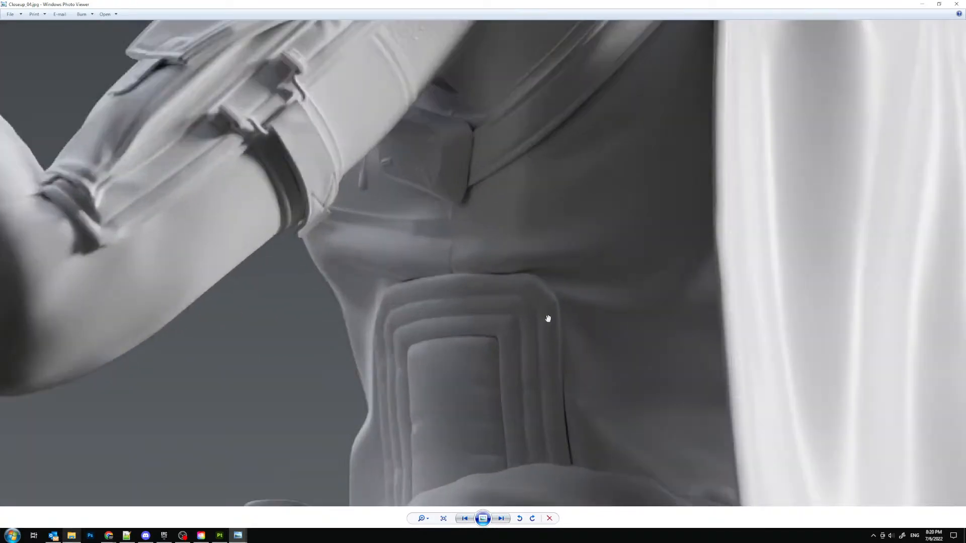
{"action": "scroll", "coordinate": [494, 288], "scroll_direction": "down", "scroll_amount": 5}
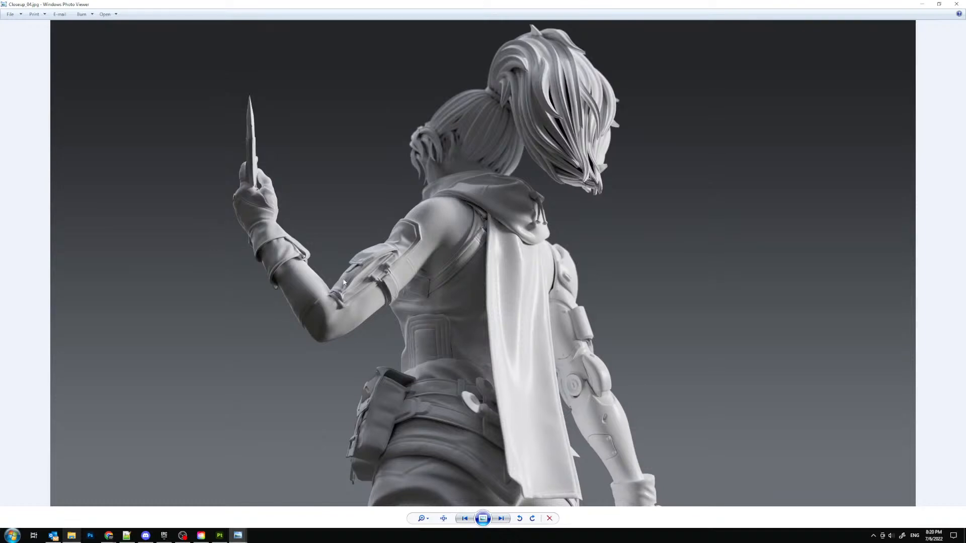
{"action": "scroll", "coordinate": [344, 283], "scroll_direction": "up", "scroll_amount": 3}
{"action": "scroll", "coordinate": [366, 289], "scroll_direction": "down", "scroll_amount": 3}
- View Closeup_05.jpg, check the figures in Final_01.jpg once more and close the image viewer
{"action": "key", "text": "Right"}
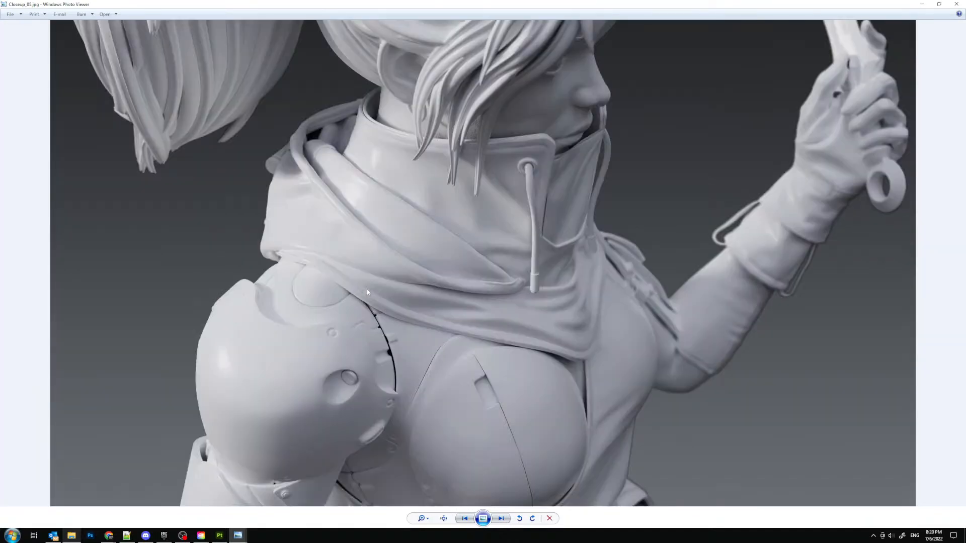
{"action": "key", "text": "Right"}
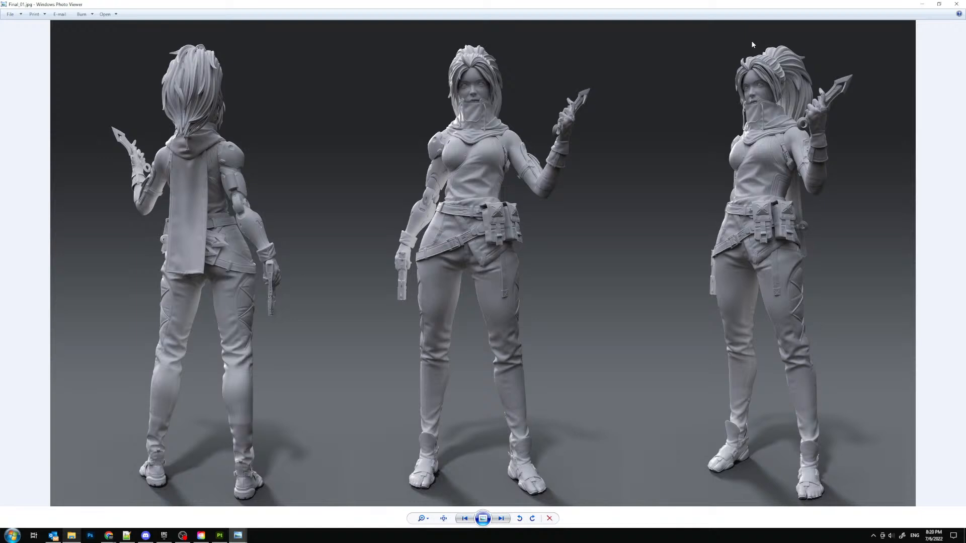
{"action": "scroll", "coordinate": [595, 160], "scroll_direction": "up", "scroll_amount": 4}
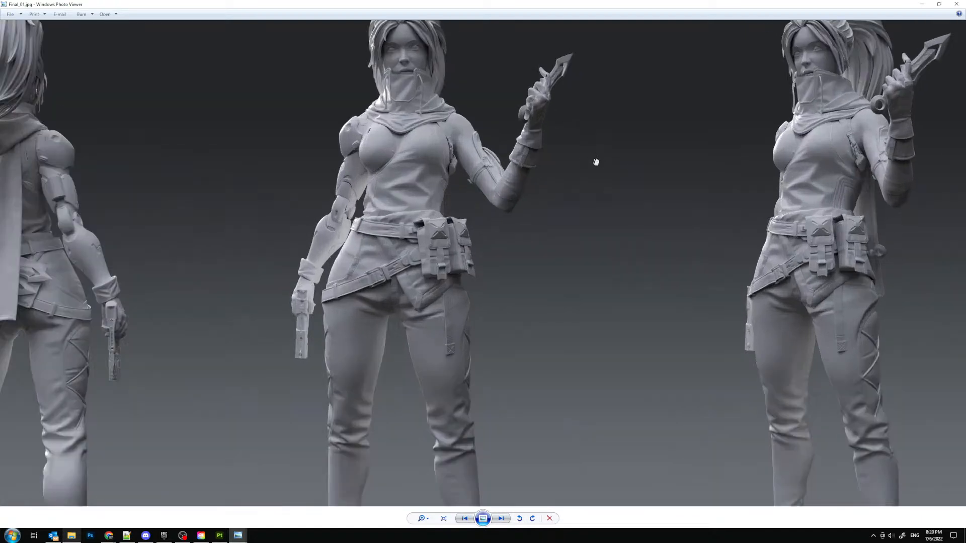
{"action": "scroll", "coordinate": [557, 218], "scroll_direction": "down", "scroll_amount": 4}
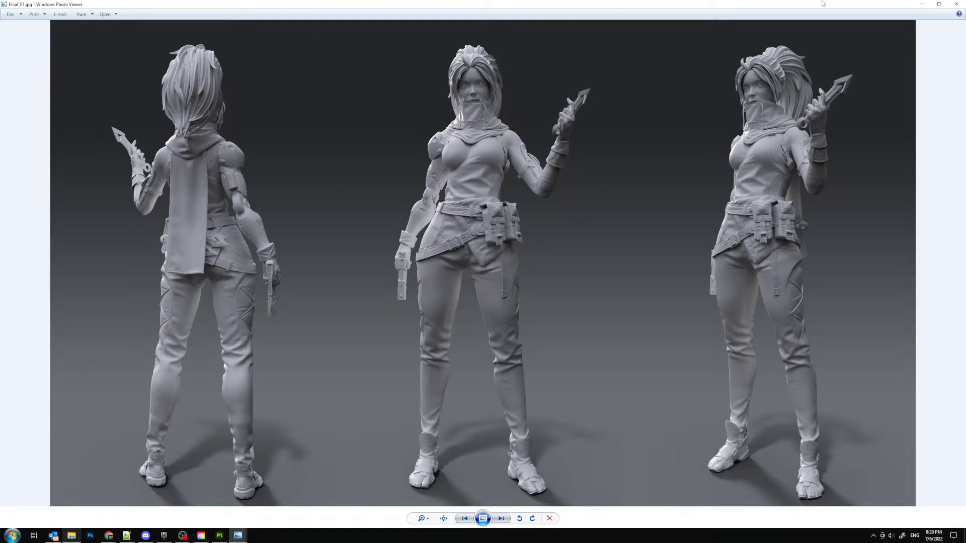
{"action": "left_click", "coordinate": [956, 4]}
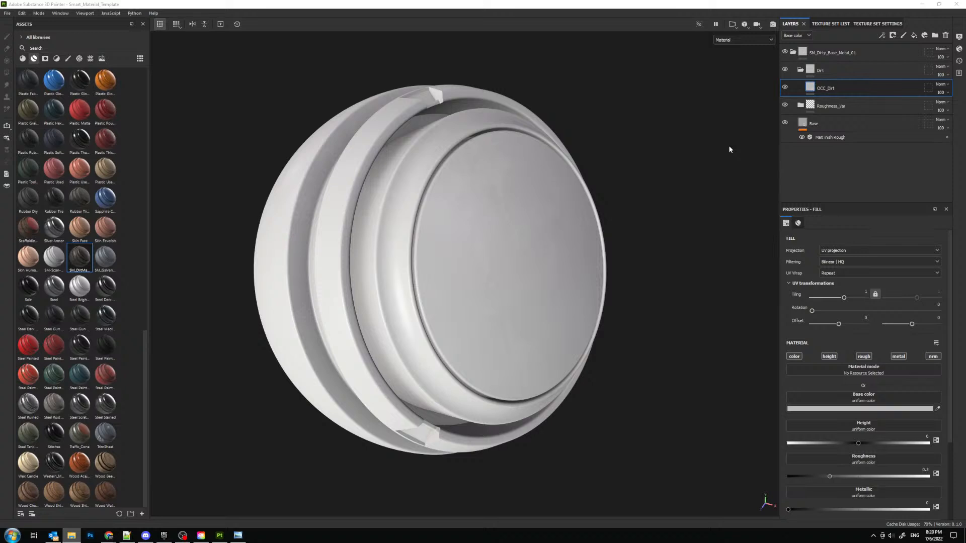
- Switch to the web browser showing stardock.com full screen and open the Windows Start menu
{"action": "left_click", "coordinate": [12, 536]}
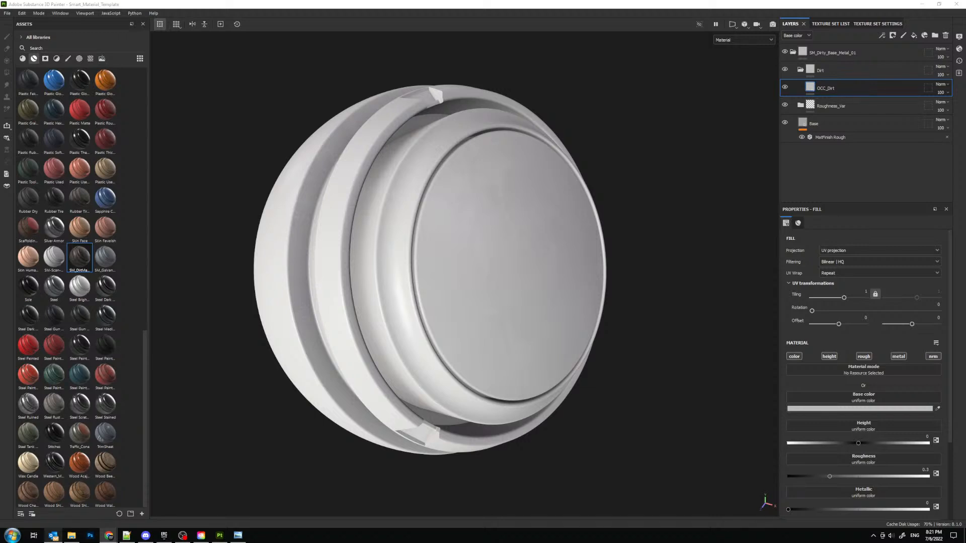
{"action": "left_click_drag", "start_coordinate": [403, 352], "coordinate": [472, 0]}
{"action": "mouse_move", "coordinate": [299, 50]}
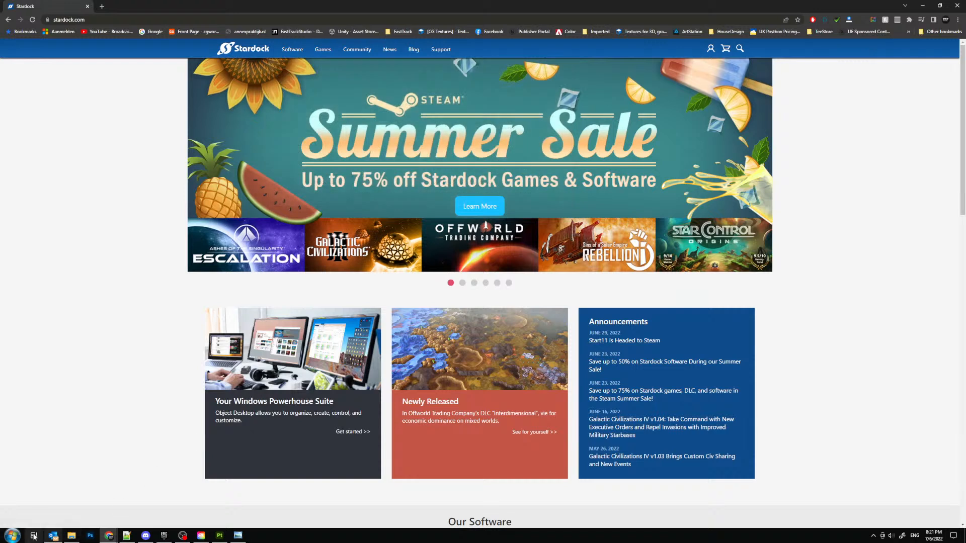
{"action": "key", "text": "super"}
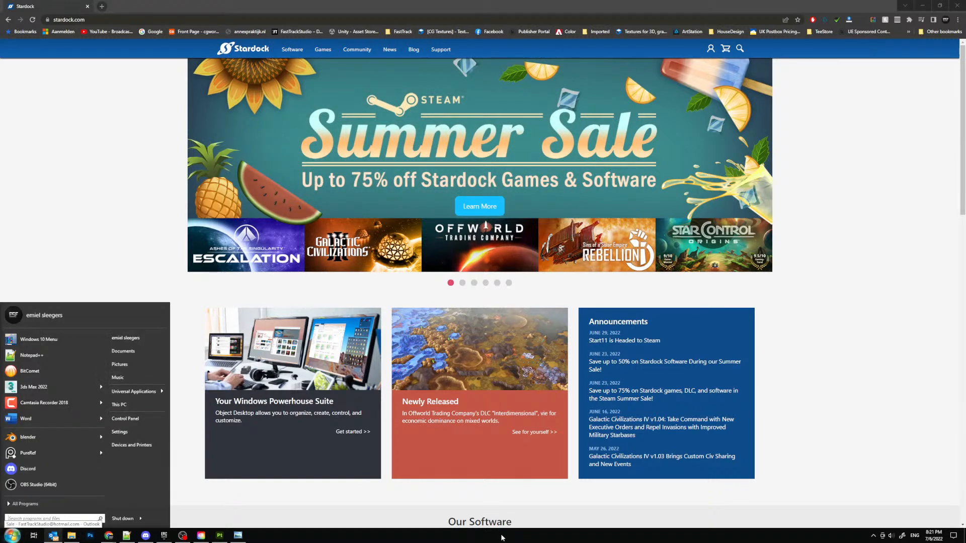
- Clear the browser off the screen, show the desktop's grouped icons and hide them again
{"action": "left_click", "coordinate": [501, 535]}
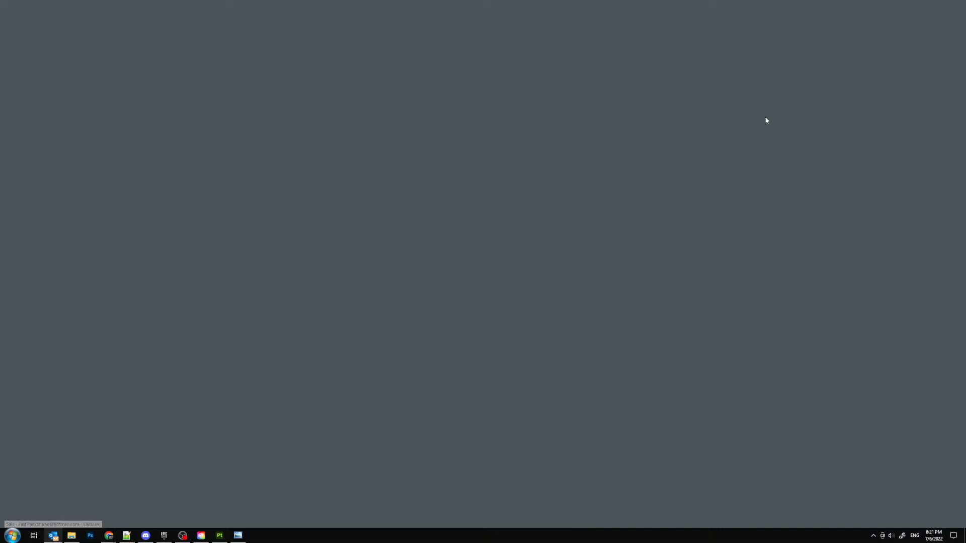
{"action": "double_click", "coordinate": [765, 117]}
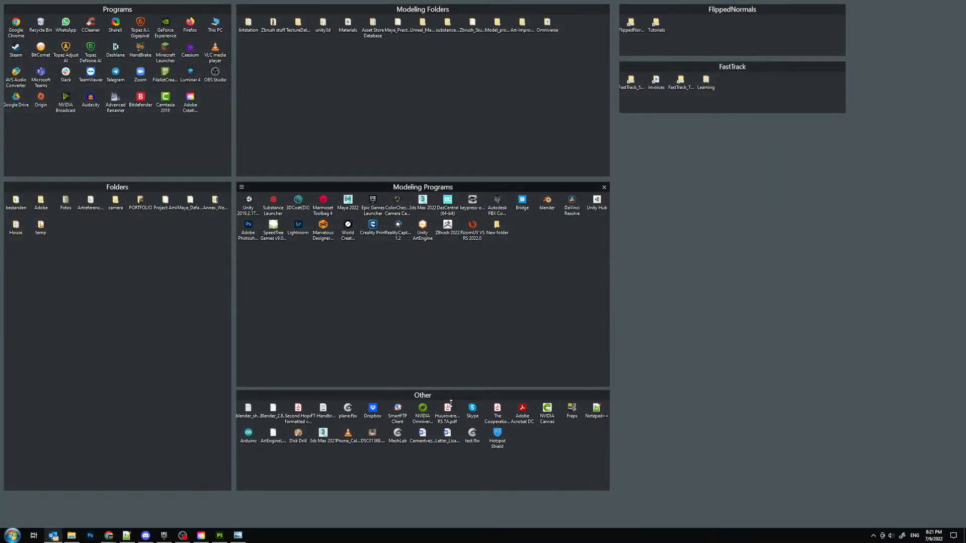
{"action": "double_click", "coordinate": [703, 205]}
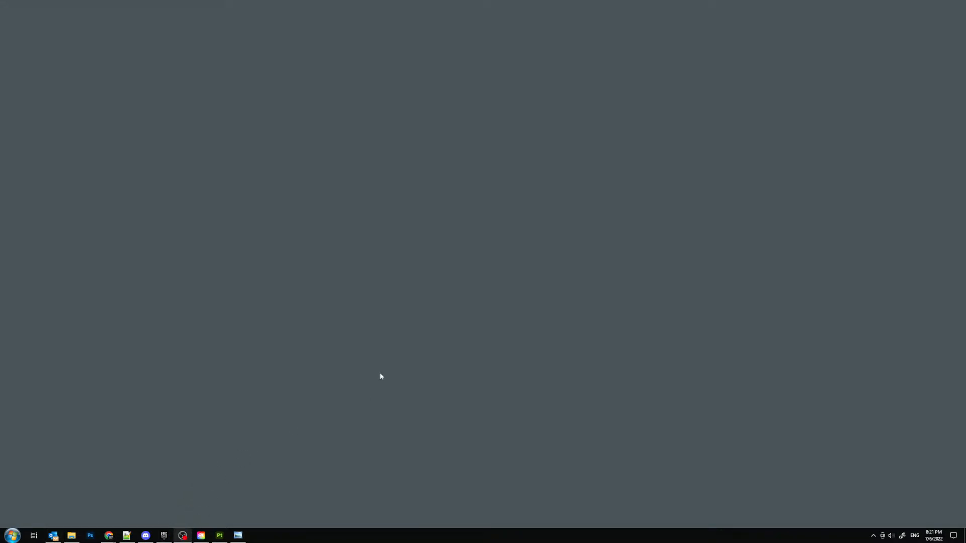
- Switch to Substance Painter and set the OCC_Dirt fill layer's base color to a muted dark brown
{"action": "left_click", "coordinate": [219, 535]}
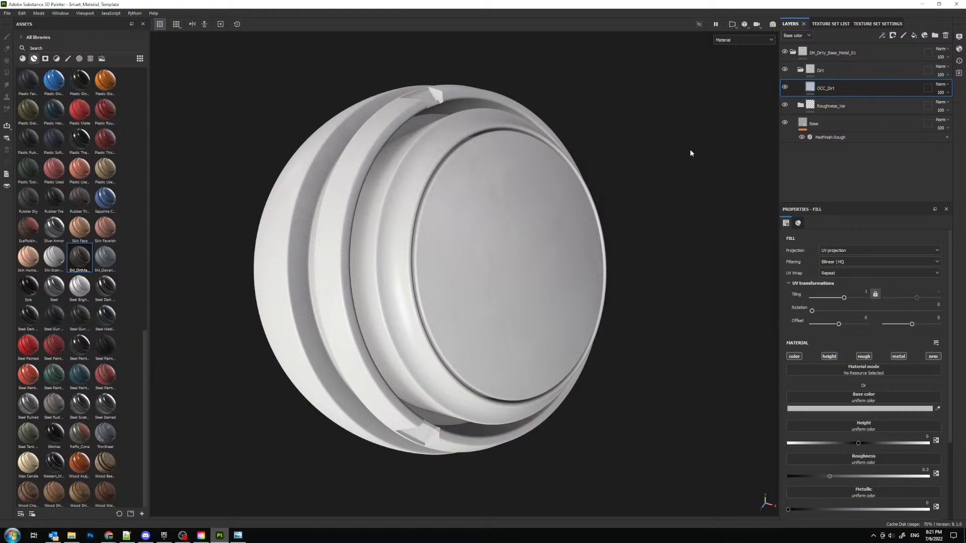
{"action": "middle_click_drag", "start_coordinate": [531, 172], "coordinate": [539, 193], "text": "alt"}
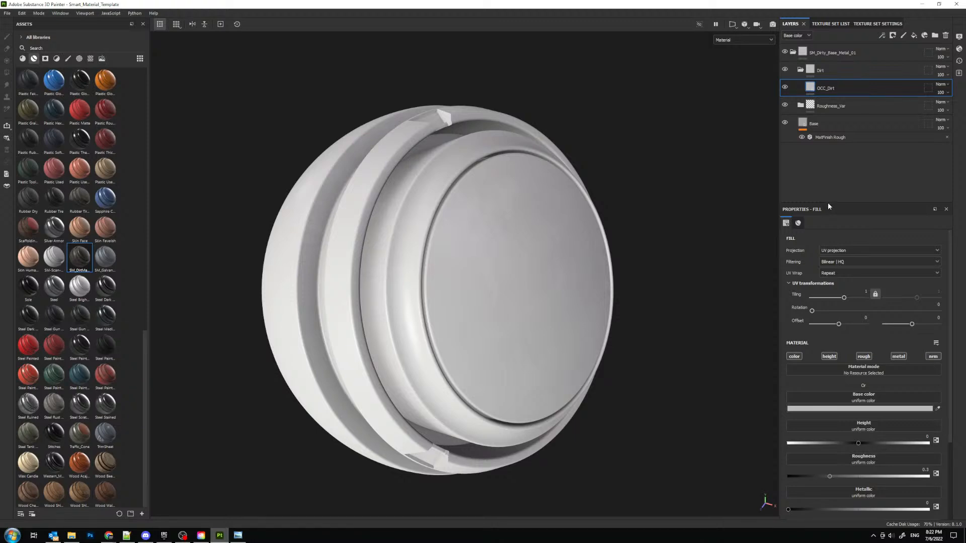
{"action": "left_click_drag", "start_coordinate": [828, 203], "coordinate": [828, 148]}
{"action": "left_click", "coordinate": [838, 354]}
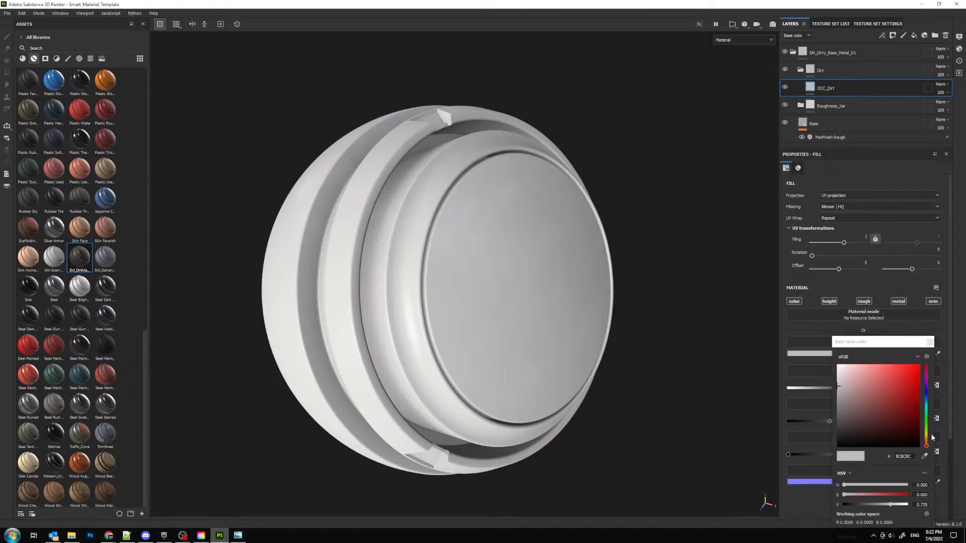
{"action": "left_click_drag", "start_coordinate": [927, 437], "coordinate": [926, 440]}
{"action": "left_click", "coordinate": [857, 419]}
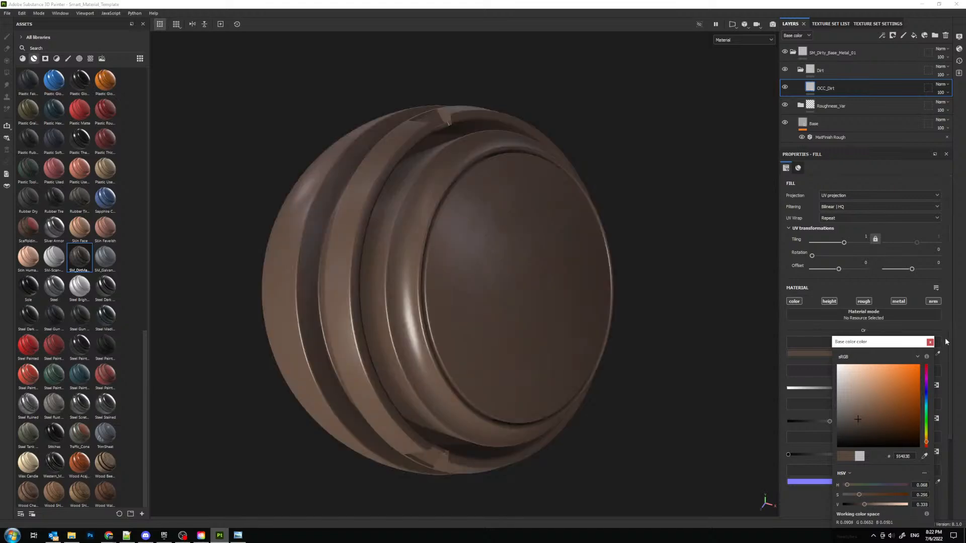
{"action": "left_click", "coordinate": [930, 342]}
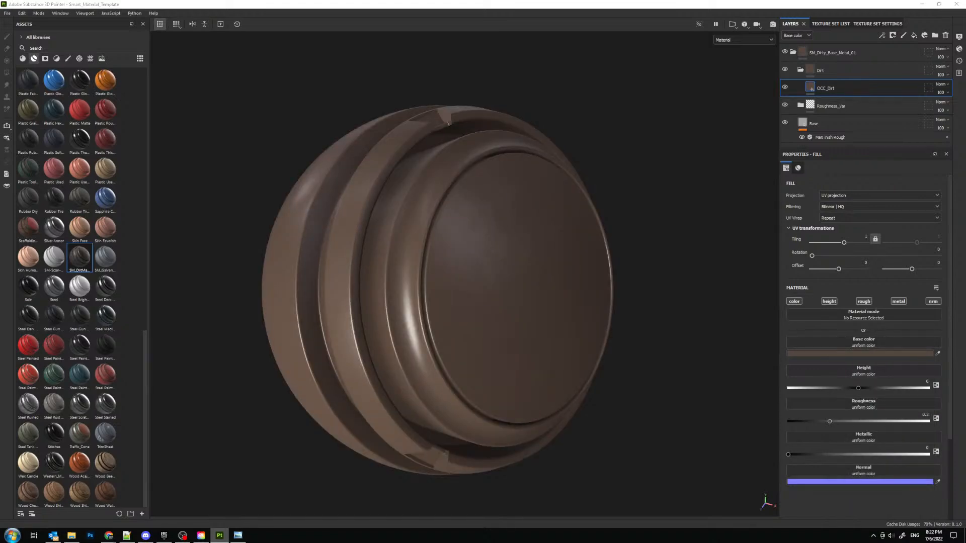
- Switch to textures.com in the web browser and open the Sand subcategory of the Soil photo textures
{"action": "left_click_drag", "start_coordinate": [0, 182], "coordinate": [382, 8]}
{"action": "left_click", "coordinate": [902, 87]}
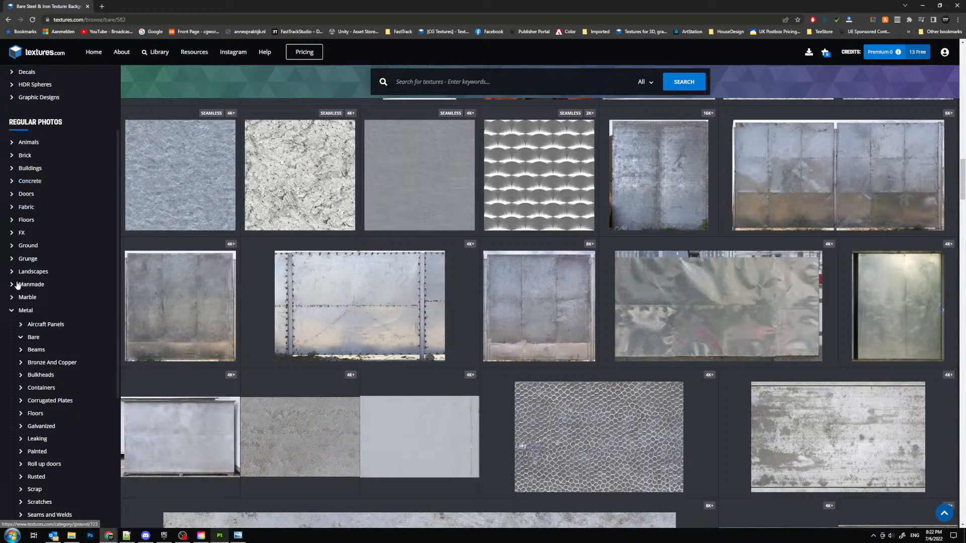
{"action": "left_click", "coordinate": [73, 535]}
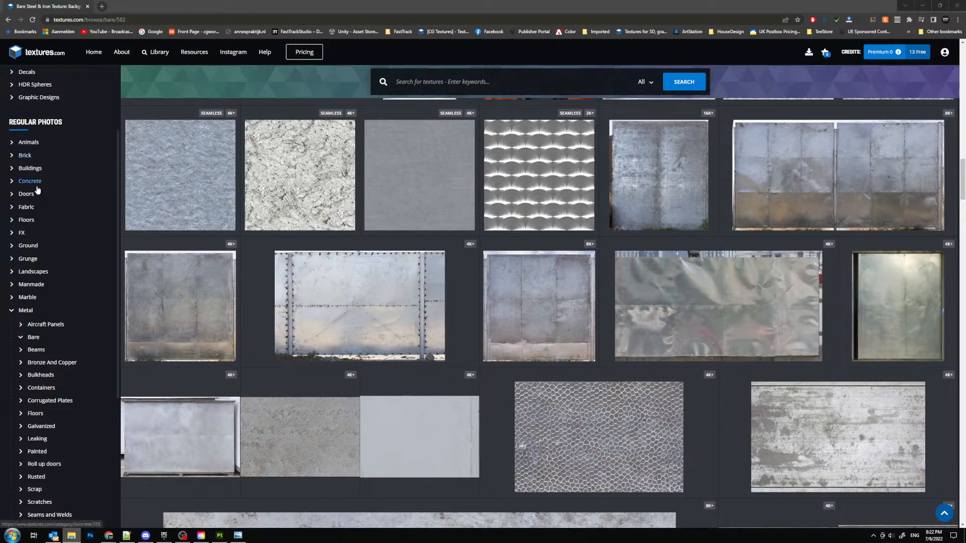
{"action": "left_click", "coordinate": [12, 310]}
{"action": "scroll", "coordinate": [56, 284], "scroll_direction": "down", "scroll_amount": 2}
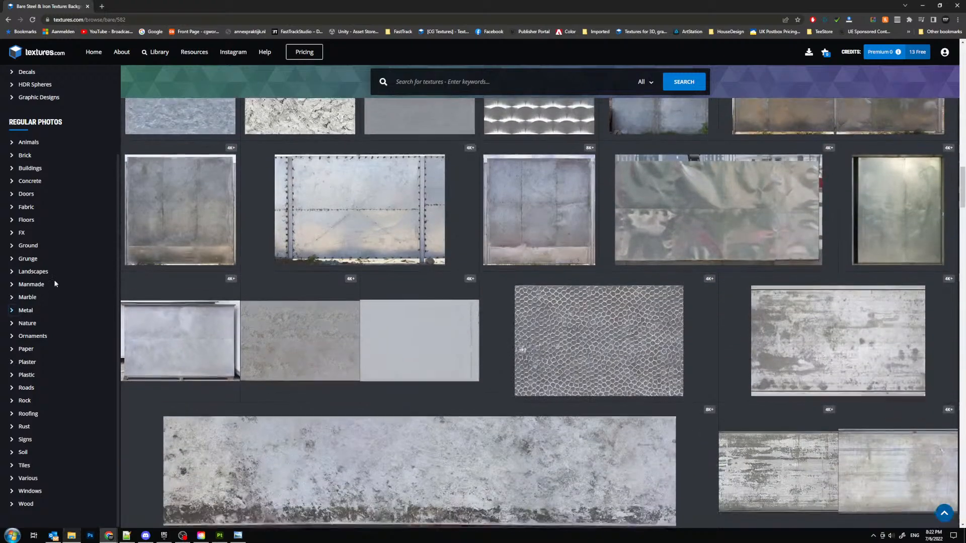
{"action": "scroll", "coordinate": [32, 409], "scroll_direction": "up", "scroll_amount": 1}
{"action": "scroll", "coordinate": [31, 428], "scroll_direction": "down", "scroll_amount": 1}
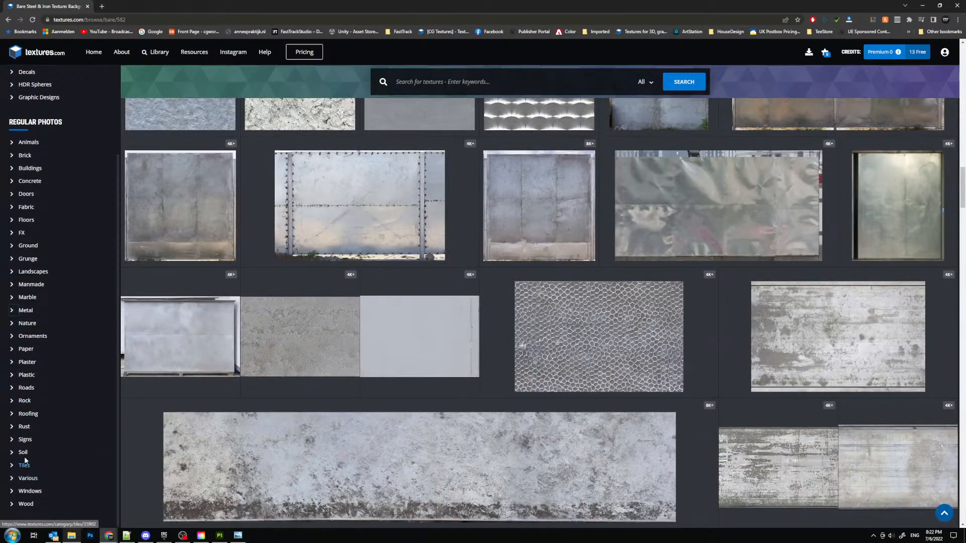
{"action": "left_click", "coordinate": [23, 452]}
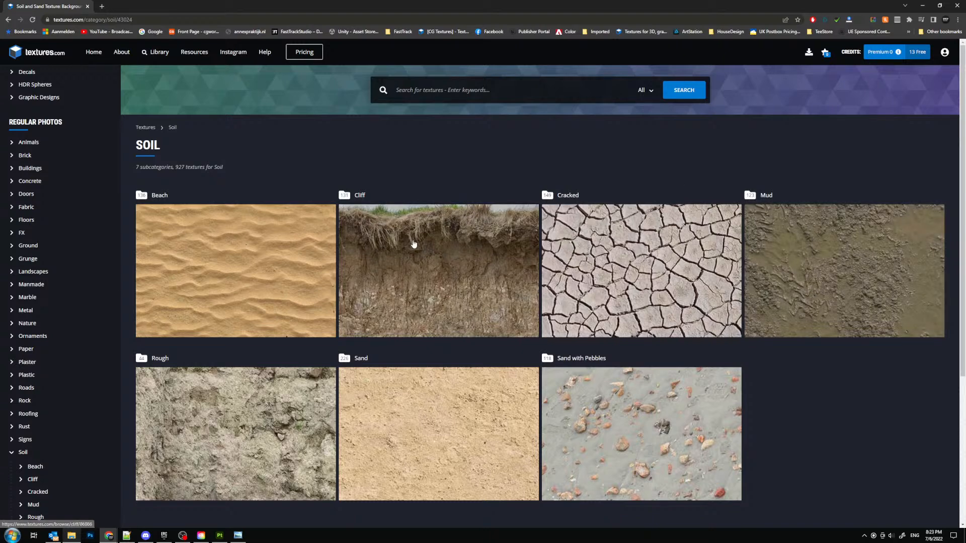
{"action": "left_click", "coordinate": [401, 414]}
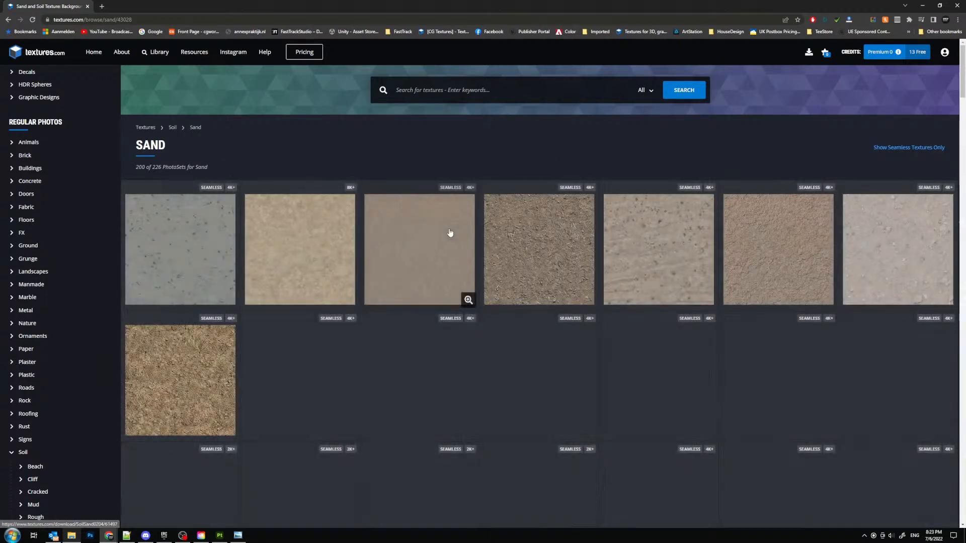
- Look over the first rows of sand textures, check the Ground category and return to the Sand listing
{"action": "scroll", "coordinate": [575, 217], "scroll_direction": "down", "scroll_amount": 3}
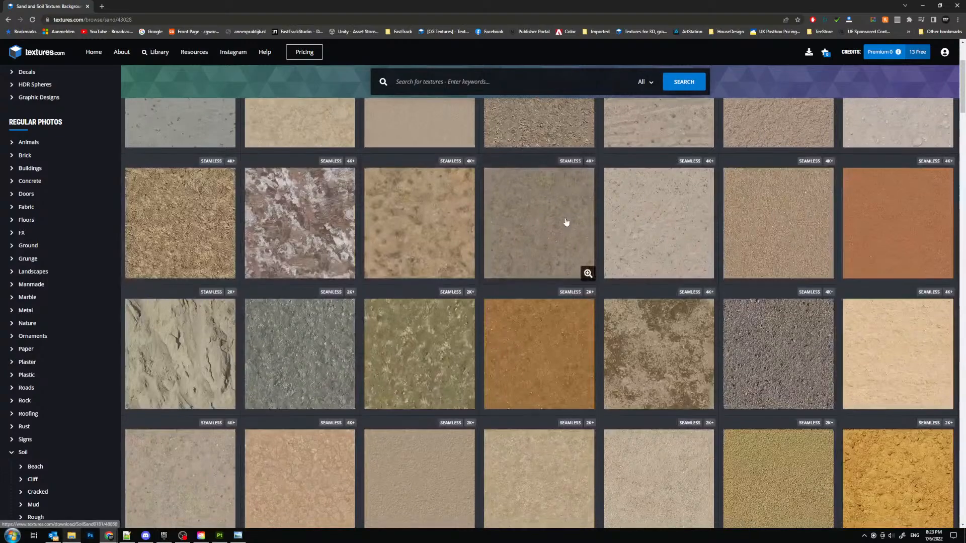
{"action": "scroll", "coordinate": [545, 222], "scroll_direction": "down", "scroll_amount": 5}
{"action": "scroll", "coordinate": [793, 189], "scroll_direction": "down", "scroll_amount": 4}
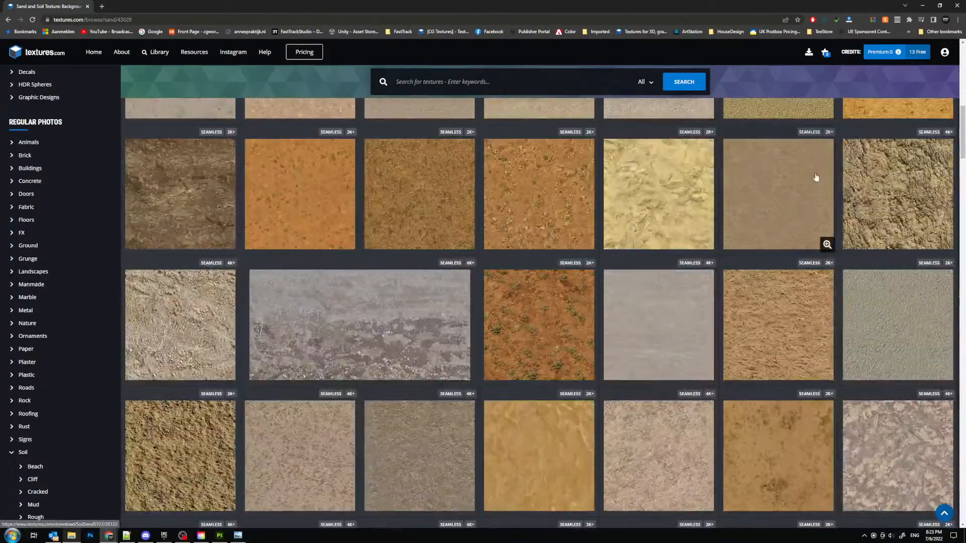
{"action": "scroll", "coordinate": [565, 256], "scroll_direction": "down", "scroll_amount": 4}
{"action": "scroll", "coordinate": [565, 256], "scroll_direction": "down", "scroll_amount": 10}
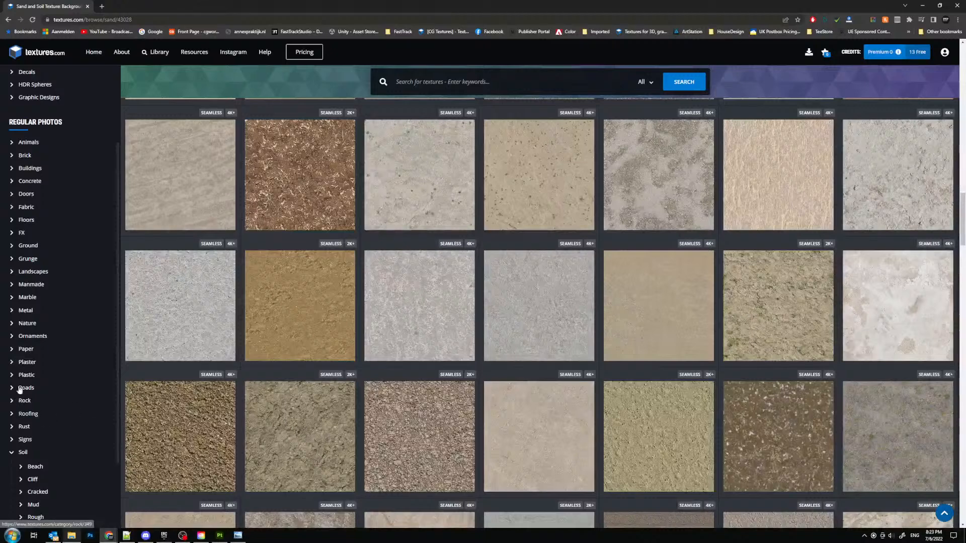
{"action": "left_click", "coordinate": [28, 245]}
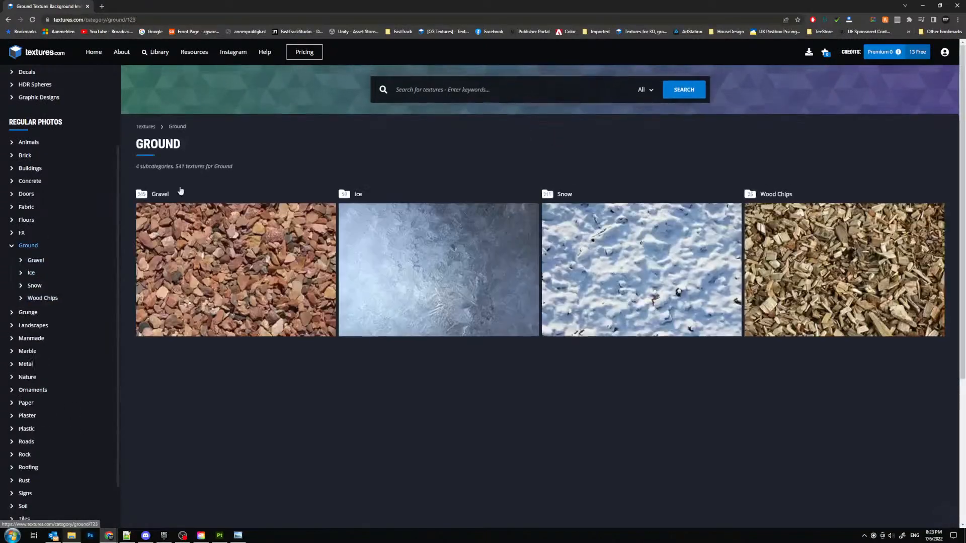
{"action": "left_click", "coordinate": [8, 19]}
- Examine the colors and surface variation of the sand and soil textures further down the Sand listing as dirt reference
{"action": "scroll", "coordinate": [718, 244], "scroll_direction": "down", "scroll_amount": 20}
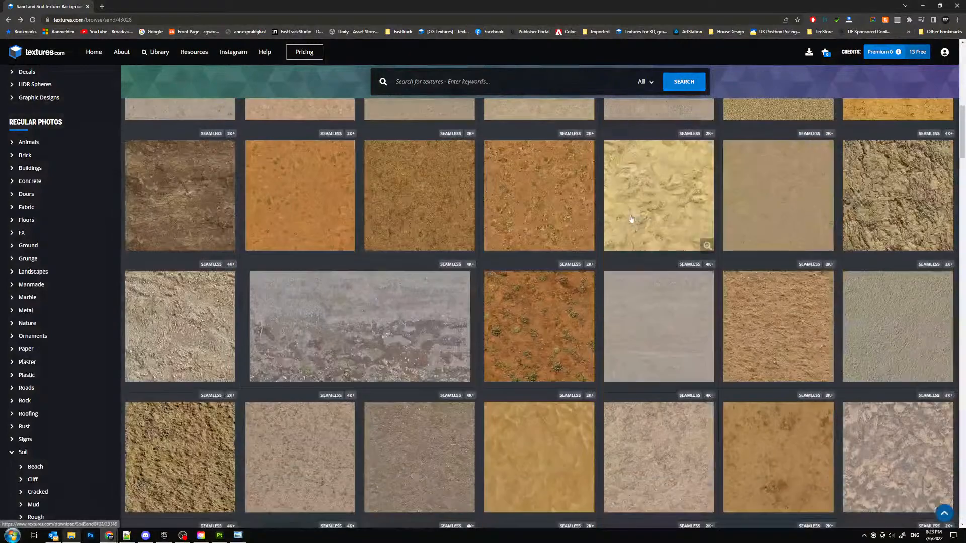
{"action": "scroll", "coordinate": [578, 226], "scroll_direction": "down", "scroll_amount": 20}
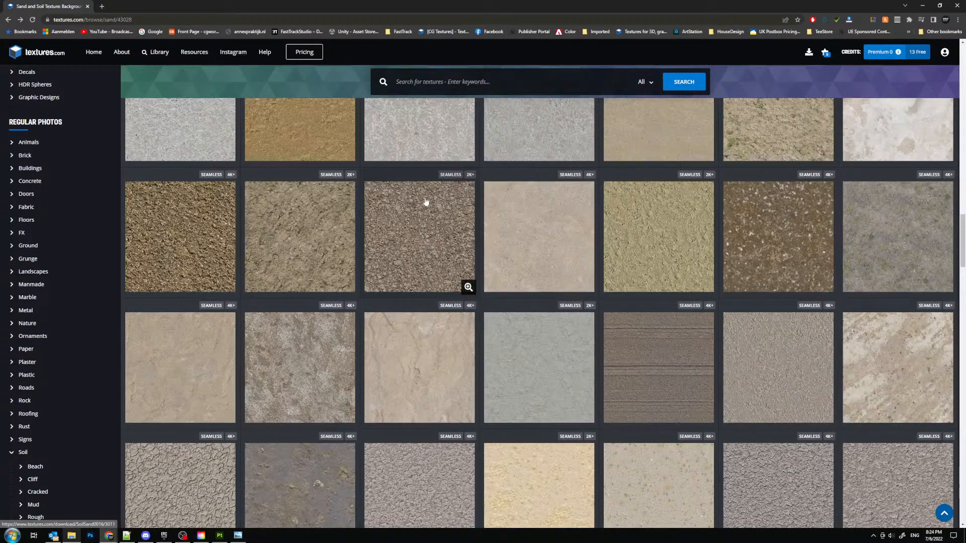
{"action": "scroll", "coordinate": [426, 201], "scroll_direction": "down", "scroll_amount": 1}
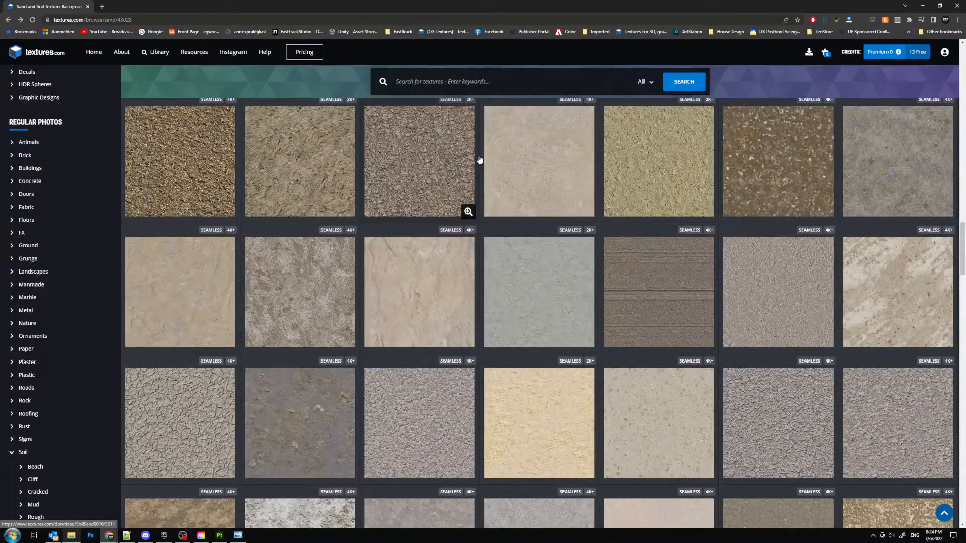
{"action": "scroll", "coordinate": [480, 160], "scroll_direction": "down", "scroll_amount": 3}
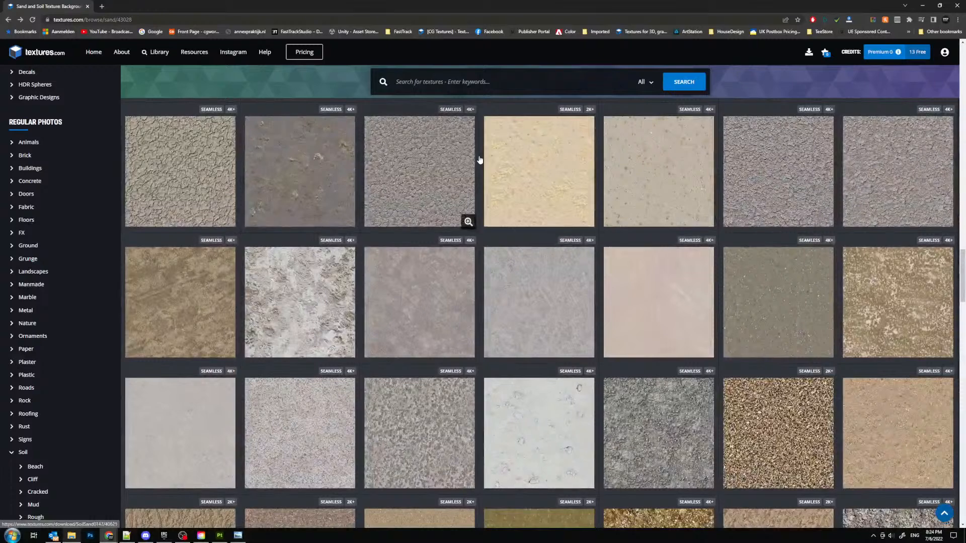
{"action": "scroll", "coordinate": [480, 160], "scroll_direction": "down", "scroll_amount": 1}
{"action": "scroll", "coordinate": [479, 159], "scroll_direction": "up", "scroll_amount": 2}
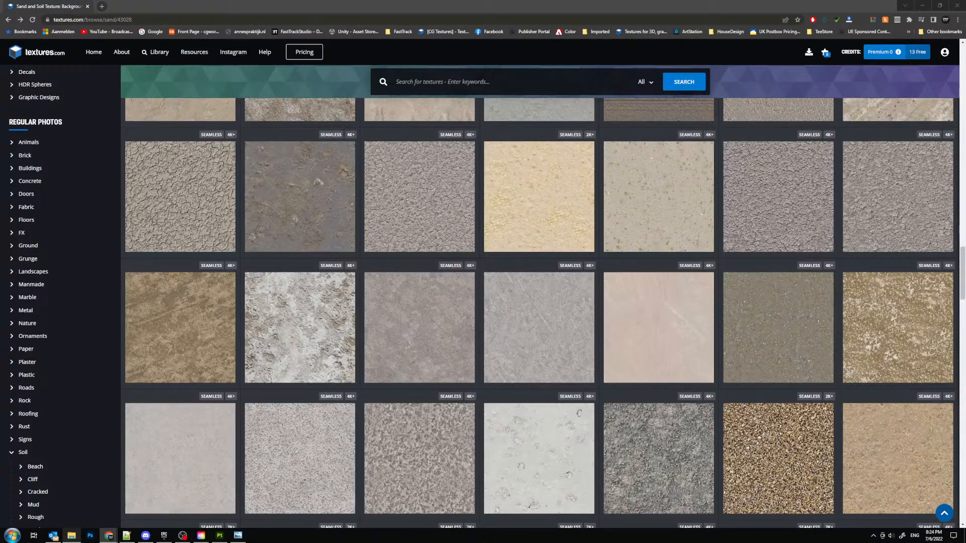
{"action": "scroll", "coordinate": [465, 242], "scroll_direction": "down", "scroll_amount": 5}
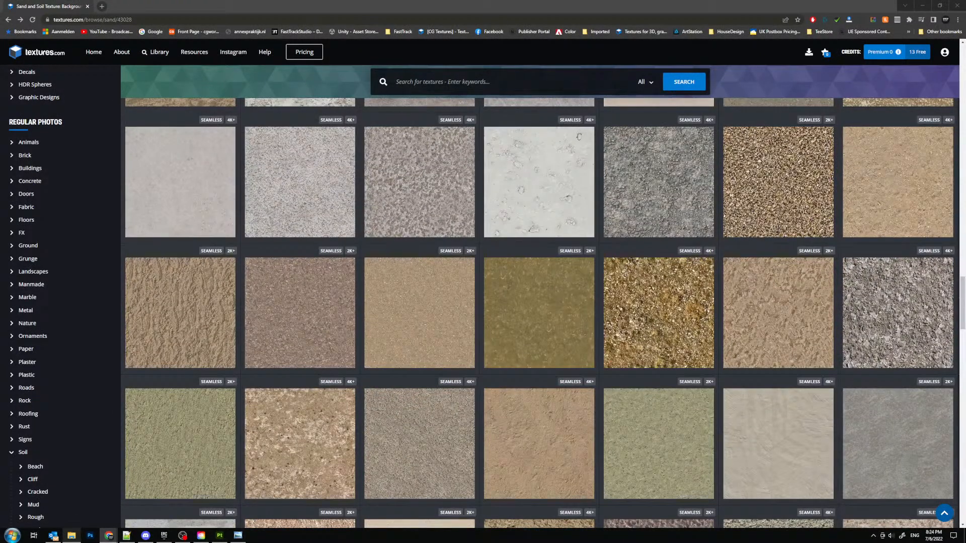
{"action": "scroll", "coordinate": [589, 231], "scroll_direction": "down", "scroll_amount": 3}
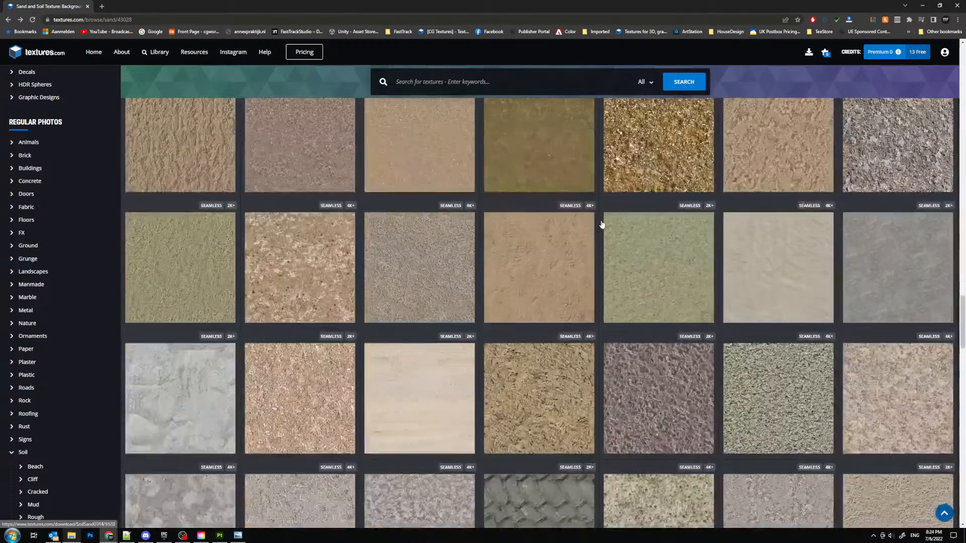
{"action": "scroll", "coordinate": [493, 205], "scroll_direction": "down", "scroll_amount": 5}
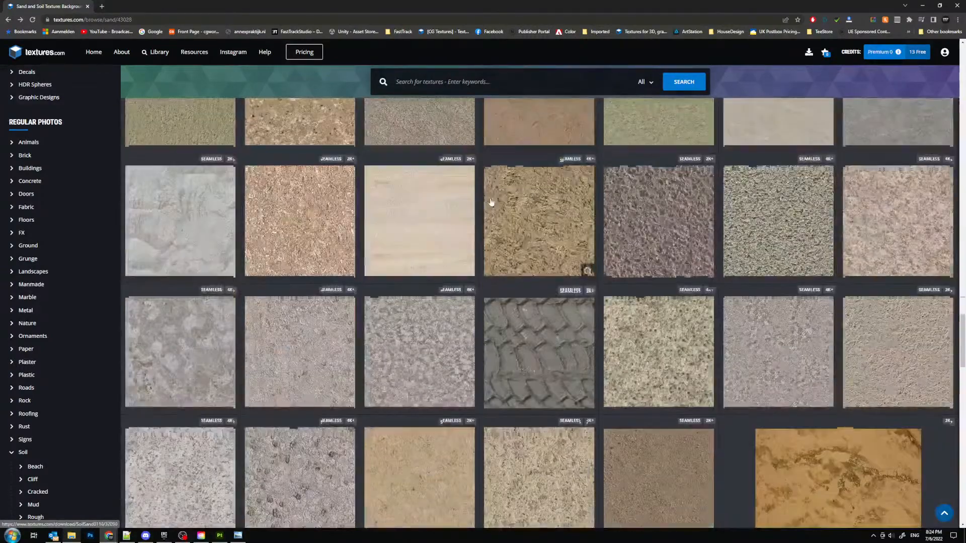
{"action": "scroll", "coordinate": [483, 203], "scroll_direction": "down", "scroll_amount": 3}
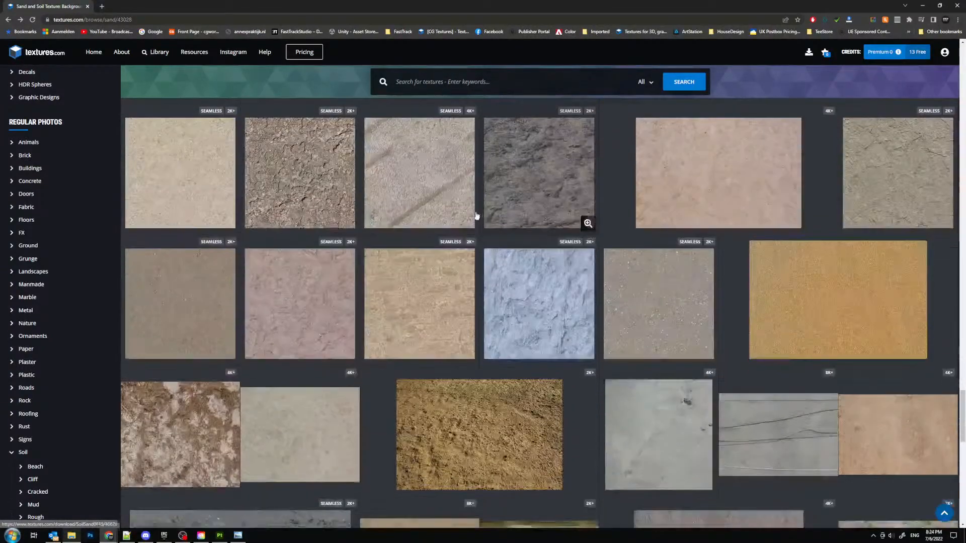
{"action": "scroll", "coordinate": [468, 211], "scroll_direction": "down", "scroll_amount": 3}
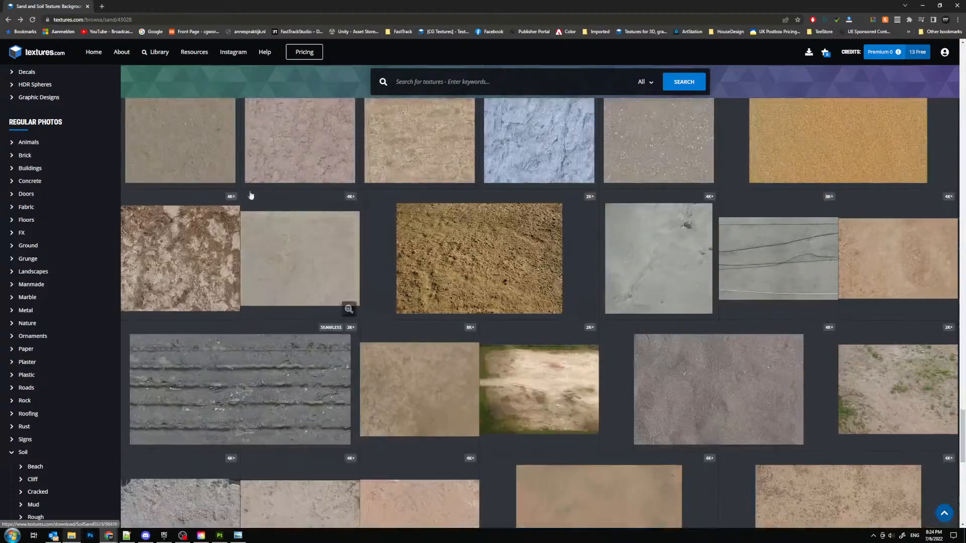
- Open the SoilSand0003 texture's details to view its two images, and close them again
{"action": "scroll", "coordinate": [202, 206], "scroll_direction": "up", "scroll_amount": 2}
{"action": "left_click", "coordinate": [182, 210]}
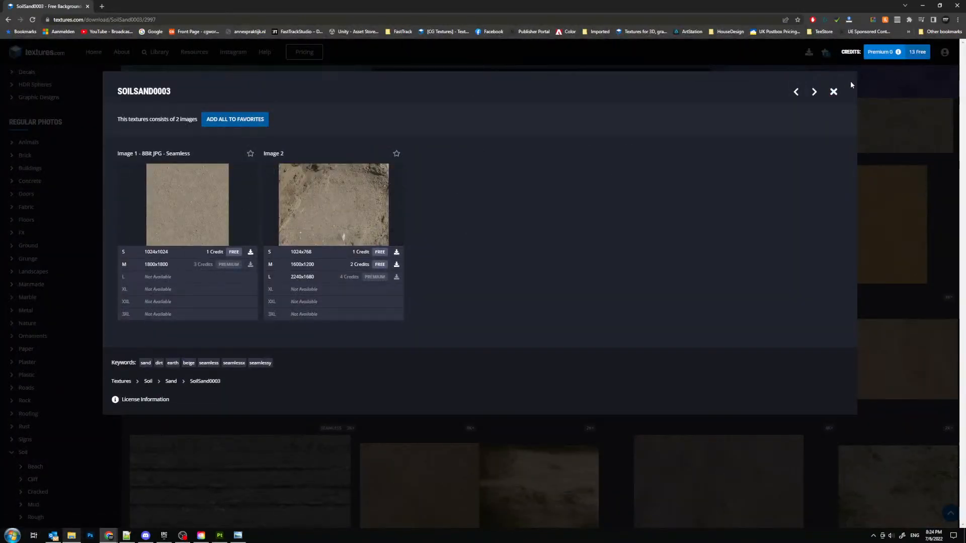
{"action": "key", "text": "Escape"}
- Look through the rest of the Sand listing for a seamless sand texture suitable as dirt
{"action": "scroll", "coordinate": [548, 284], "scroll_direction": "down", "scroll_amount": 3}
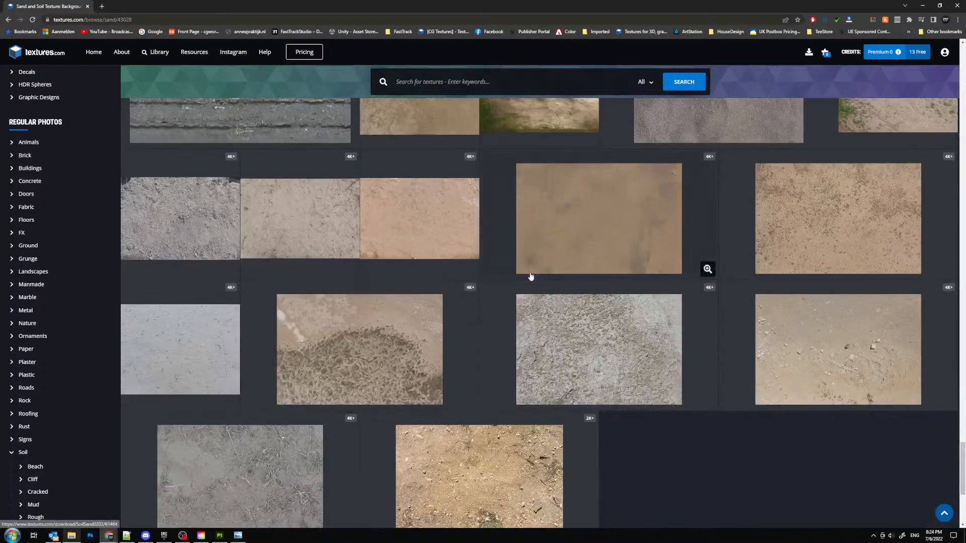
{"action": "scroll", "coordinate": [538, 302], "scroll_direction": "up", "scroll_amount": 8}
{"action": "scroll", "coordinate": [519, 319], "scroll_direction": "up", "scroll_amount": 3}
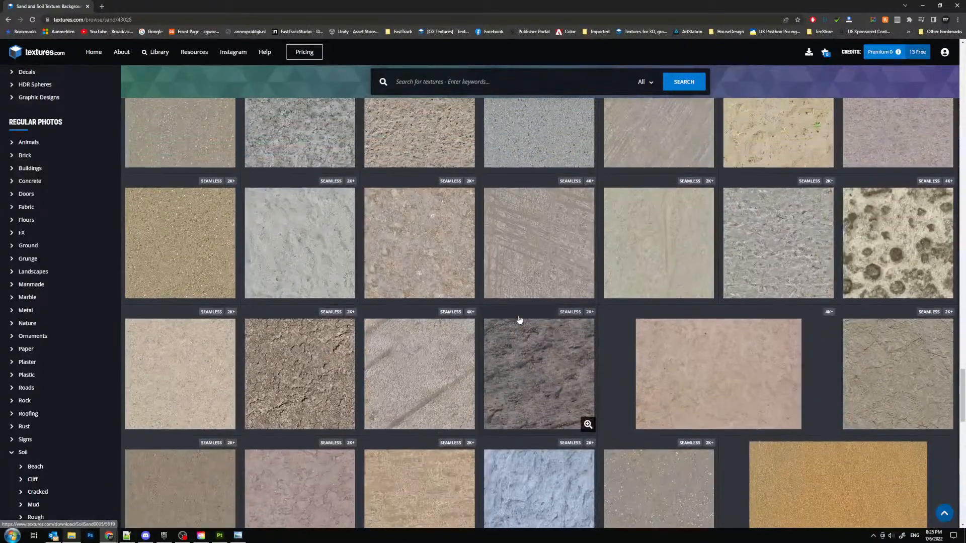
{"action": "scroll", "coordinate": [519, 320], "scroll_direction": "up", "scroll_amount": 2}
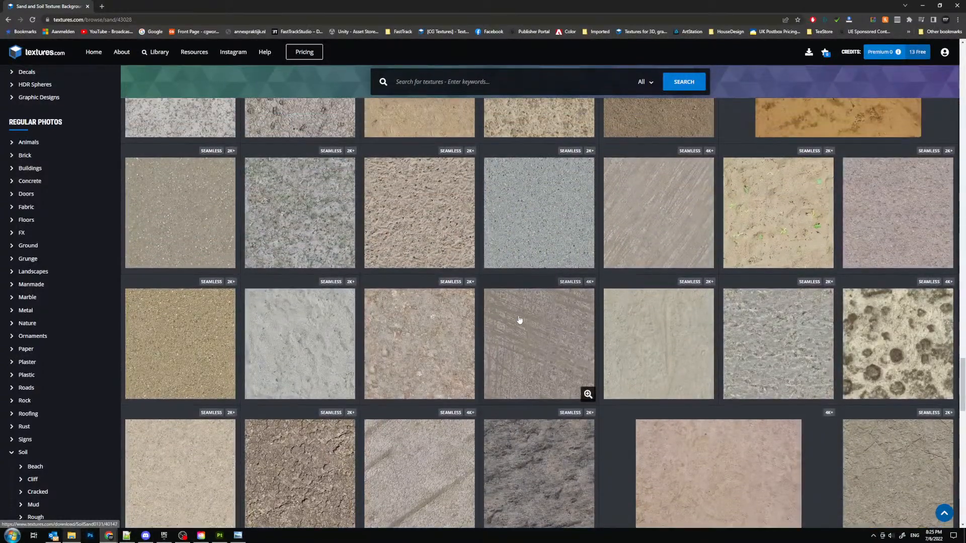
{"action": "scroll", "coordinate": [520, 320], "scroll_direction": "up", "scroll_amount": 5}
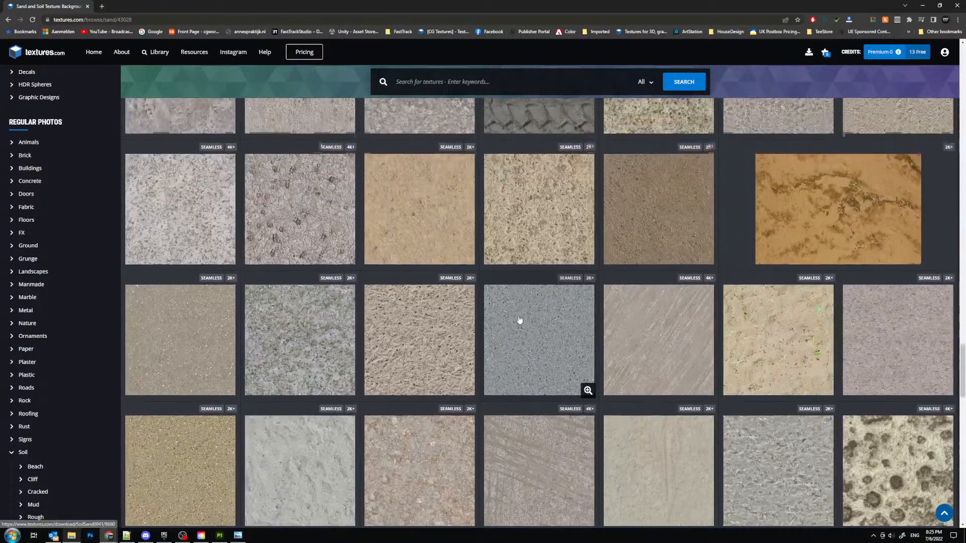
{"action": "scroll", "coordinate": [519, 320], "scroll_direction": "up", "scroll_amount": 5}
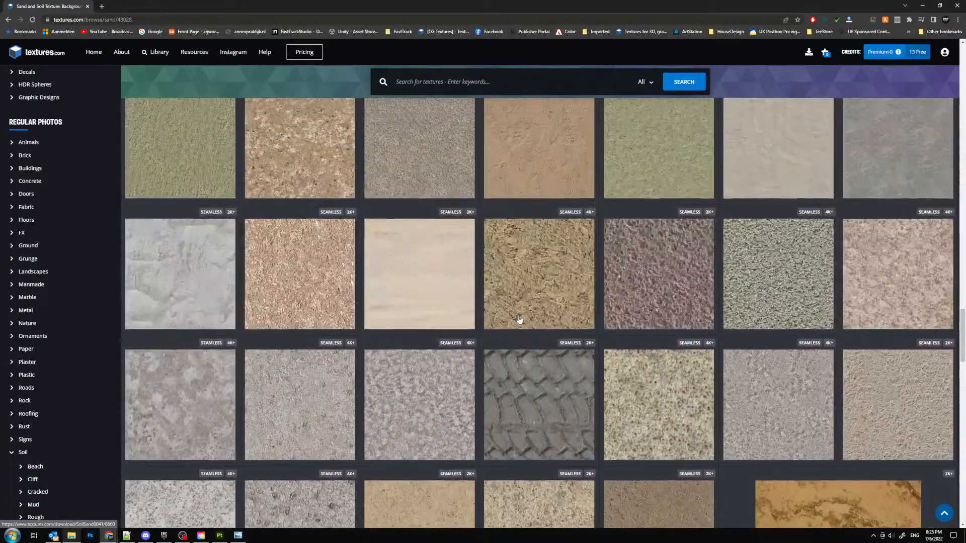
{"action": "scroll", "coordinate": [519, 320], "scroll_direction": "up", "scroll_amount": 6}
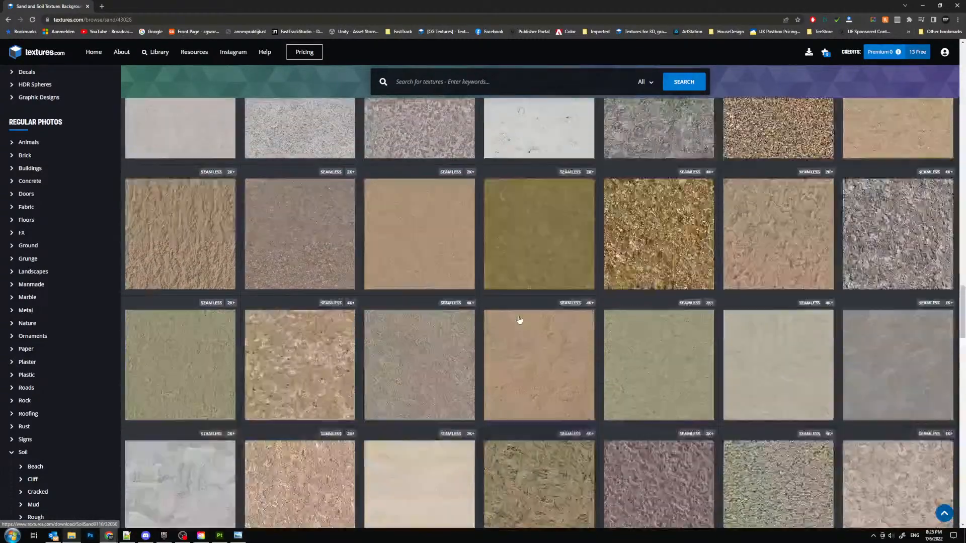
{"action": "scroll", "coordinate": [519, 320], "scroll_direction": "up", "scroll_amount": 4}
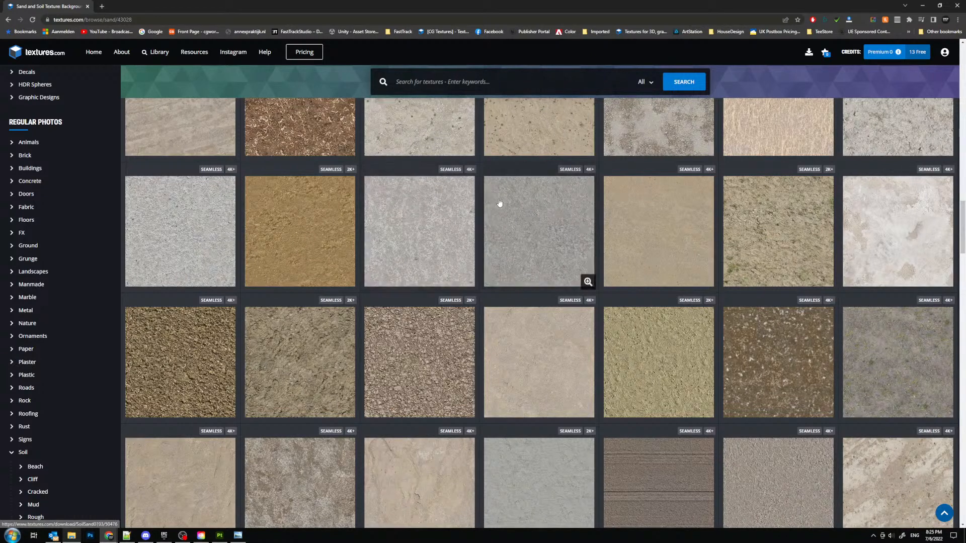
- Open the SoilSand0169 texture and download its seamless image at 1024x1024
{"action": "scroll", "coordinate": [595, 222], "scroll_direction": "up", "scroll_amount": 3}
{"action": "left_click", "coordinate": [653, 378]}
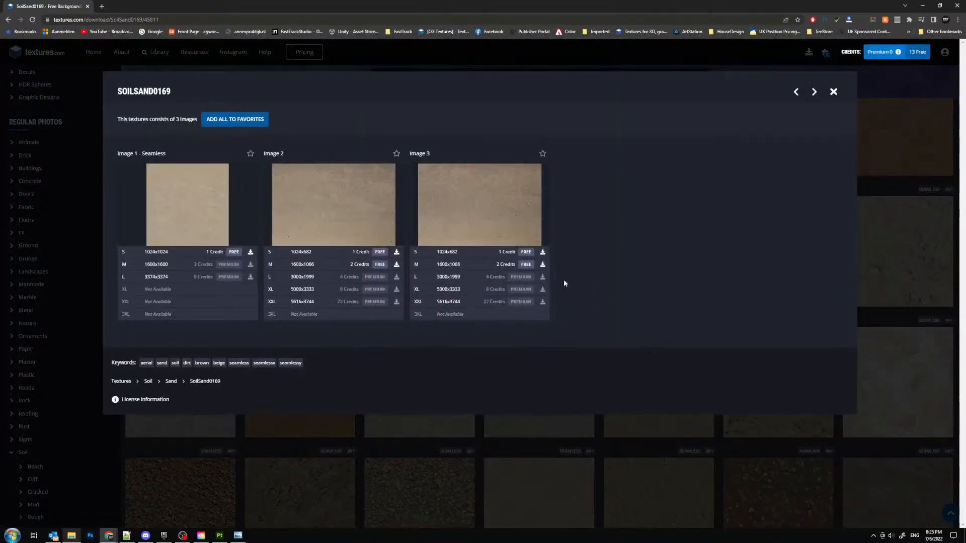
{"action": "left_click", "coordinate": [250, 253]}
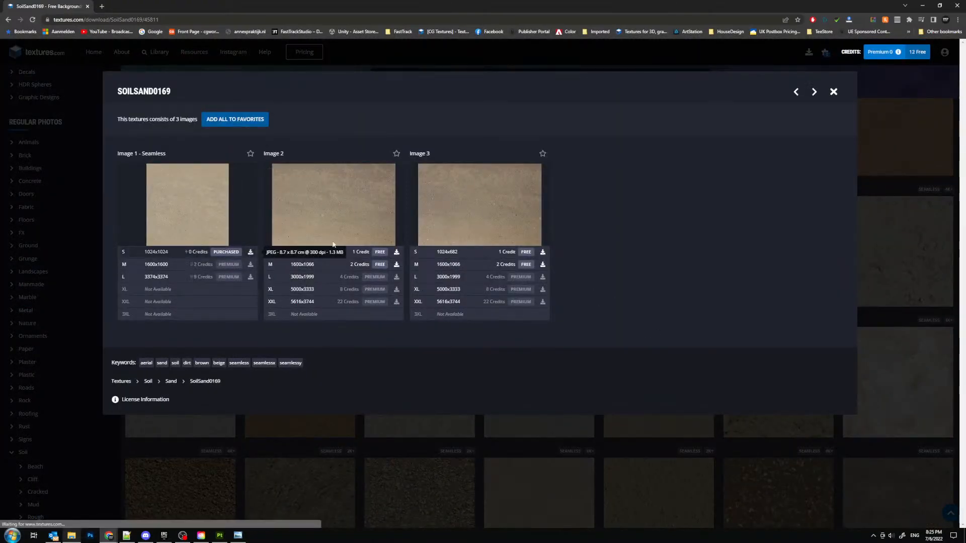
{"action": "left_click", "coordinate": [58, 518]}
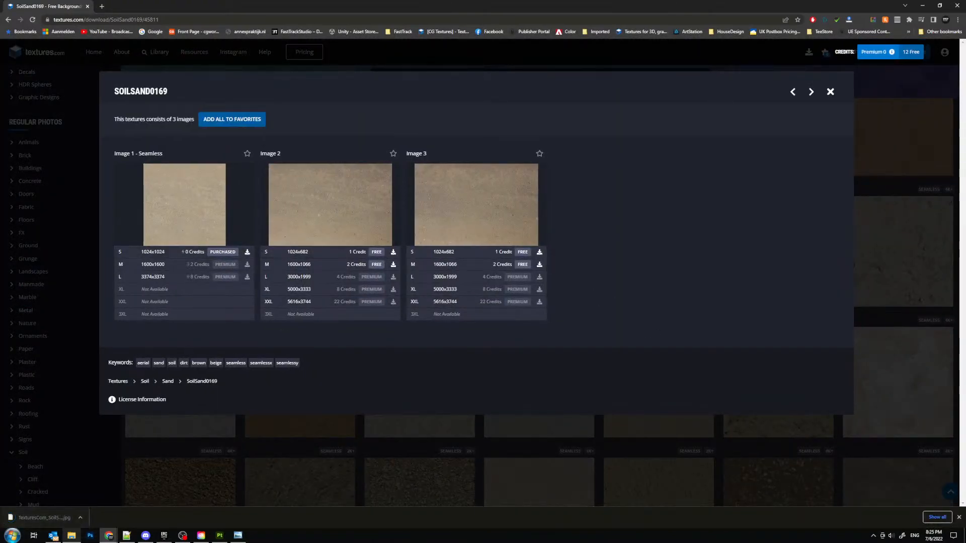
- Switch to Substance Painter and import the downloaded SoilSand0169 image as a texture into the project Smart_Material_Template
{"action": "left_click", "coordinate": [218, 536]}
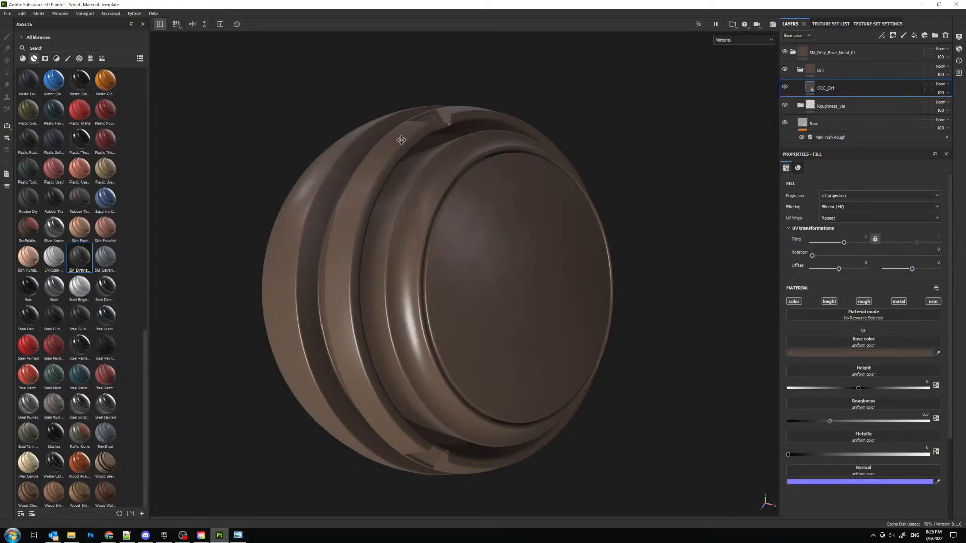
{"action": "left_click", "coordinate": [7, 13]}
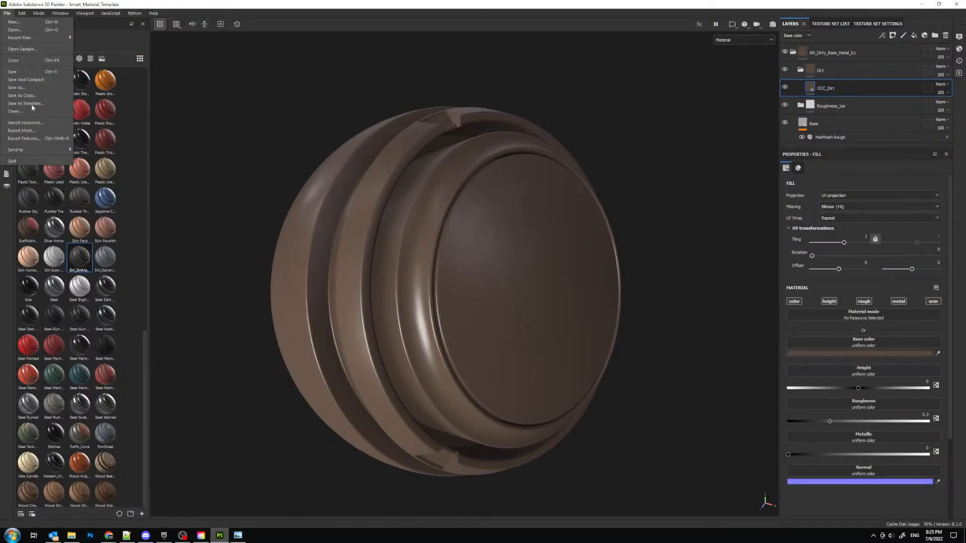
{"action": "left_click", "coordinate": [36, 122]}
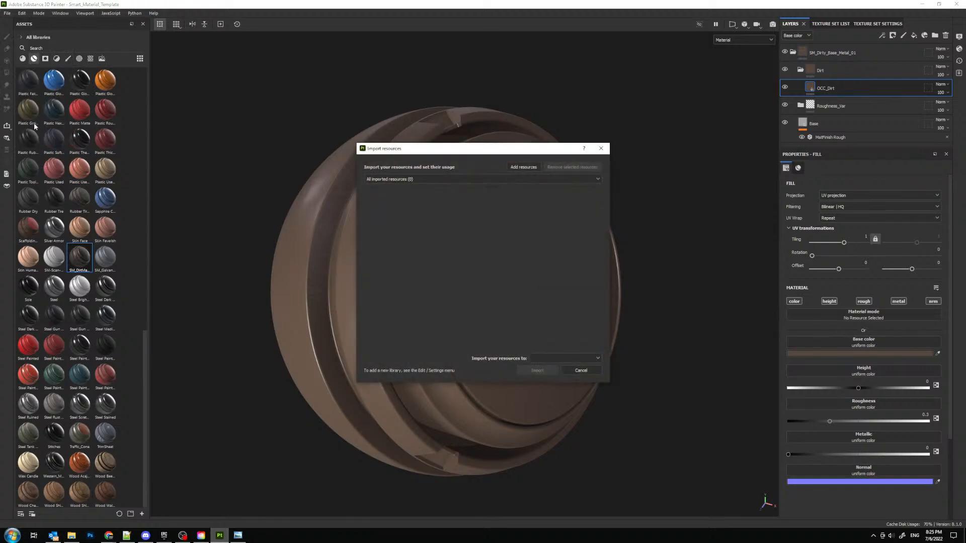
{"action": "left_click_drag", "start_coordinate": [0, 211], "coordinate": [487, 229]}
{"action": "left_click", "coordinate": [572, 193]}
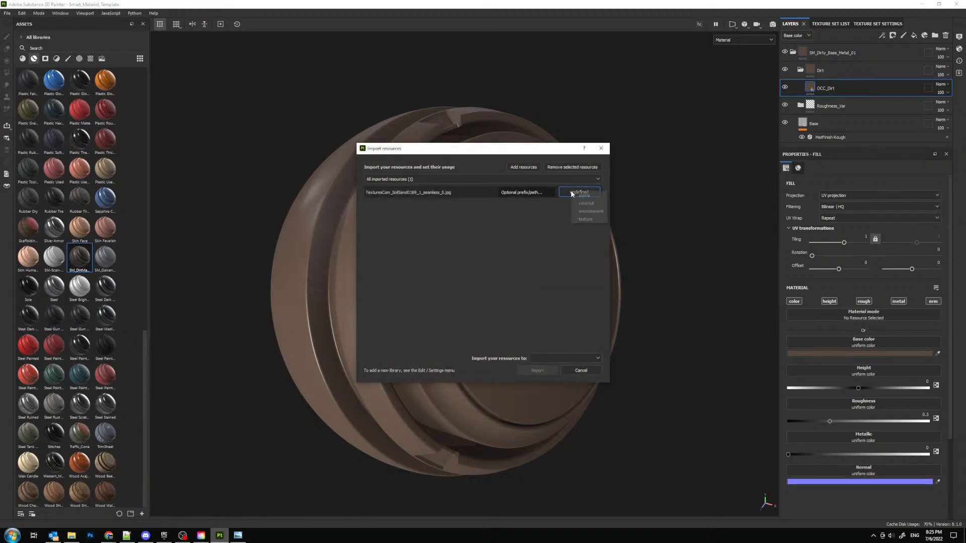
{"action": "left_click", "coordinate": [584, 220]}
{"action": "left_click", "coordinate": [562, 360]}
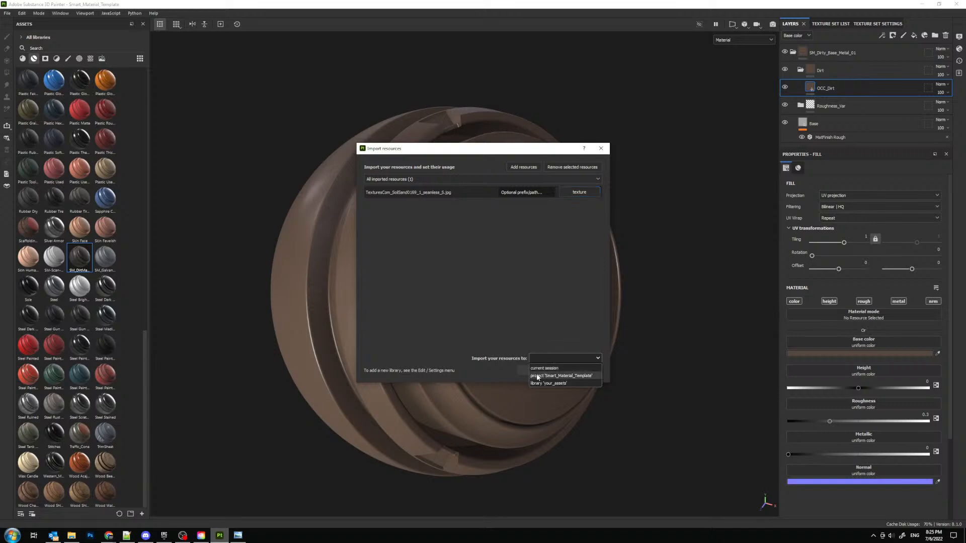
{"action": "left_click", "coordinate": [548, 376]}
{"action": "left_click", "coordinate": [542, 371]}
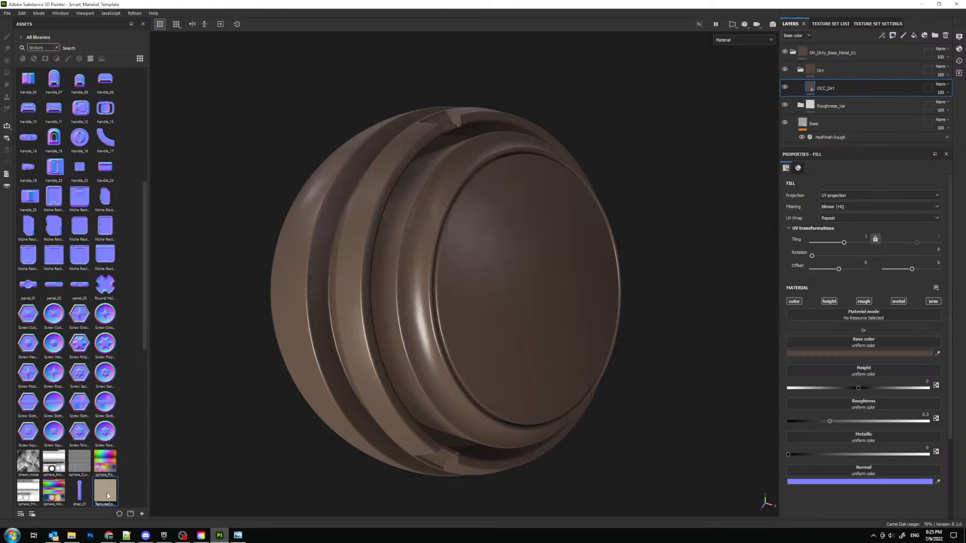
- Use the imported soil texture as OCC_Dirt's base color and set the fill's projection to Tri-planar projection
{"action": "mouse_move", "coordinate": [106, 490]}
{"action": "left_mouse_down"}
{"action": "mouse_move", "coordinate": [111, 388]}
{"action": "mouse_move", "coordinate": [859, 353]}
{"action": "left_mouse_up"}
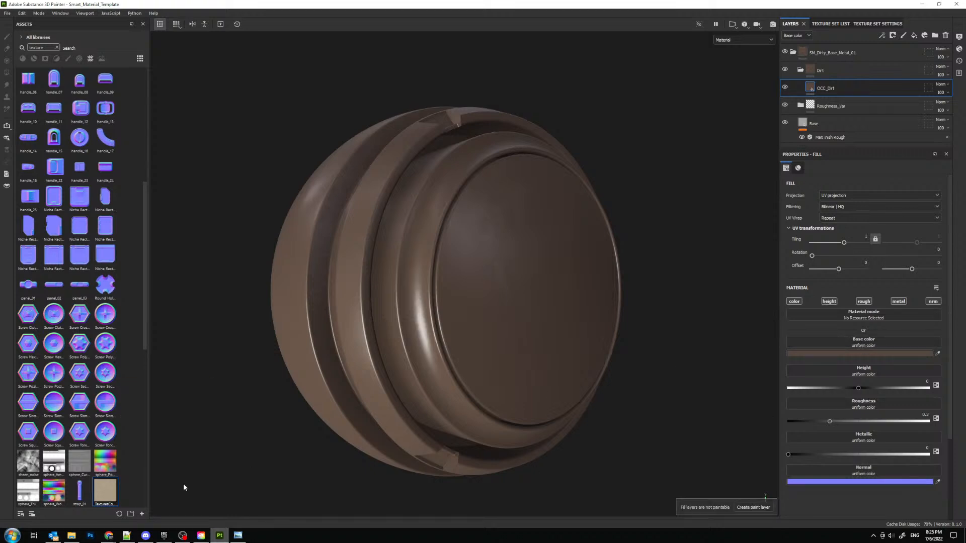
{"action": "left_click_drag", "start_coordinate": [111, 501], "coordinate": [863, 344]}
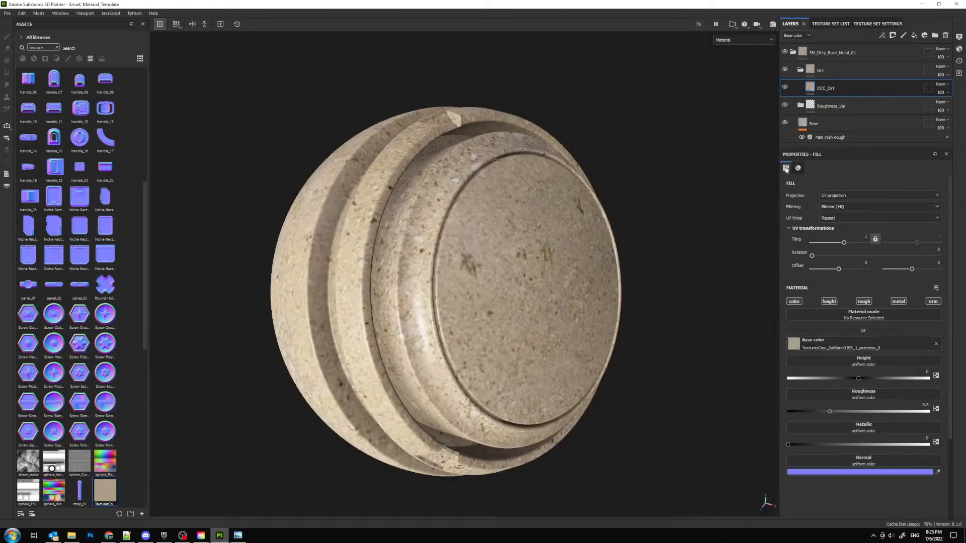
{"action": "left_click", "coordinate": [846, 196]}
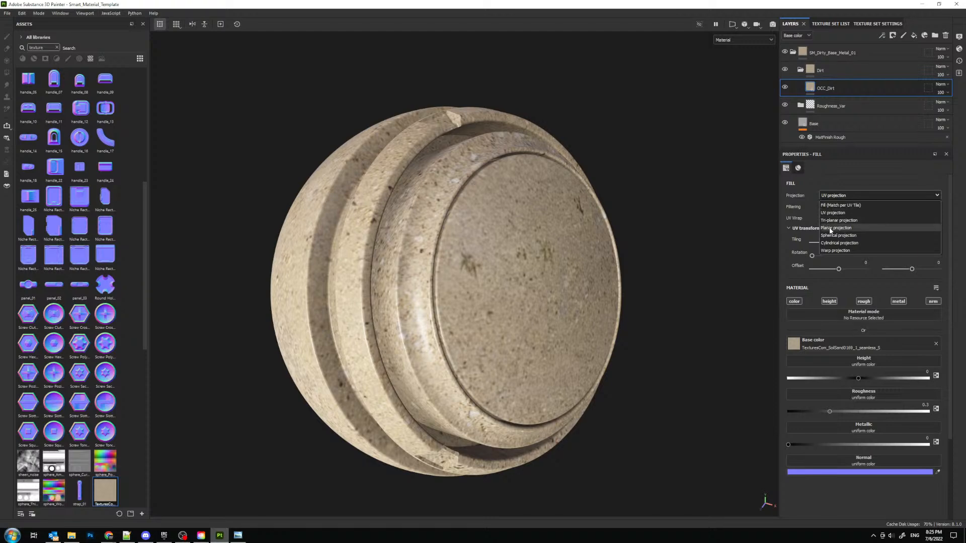
{"action": "left_click", "coordinate": [838, 211]}
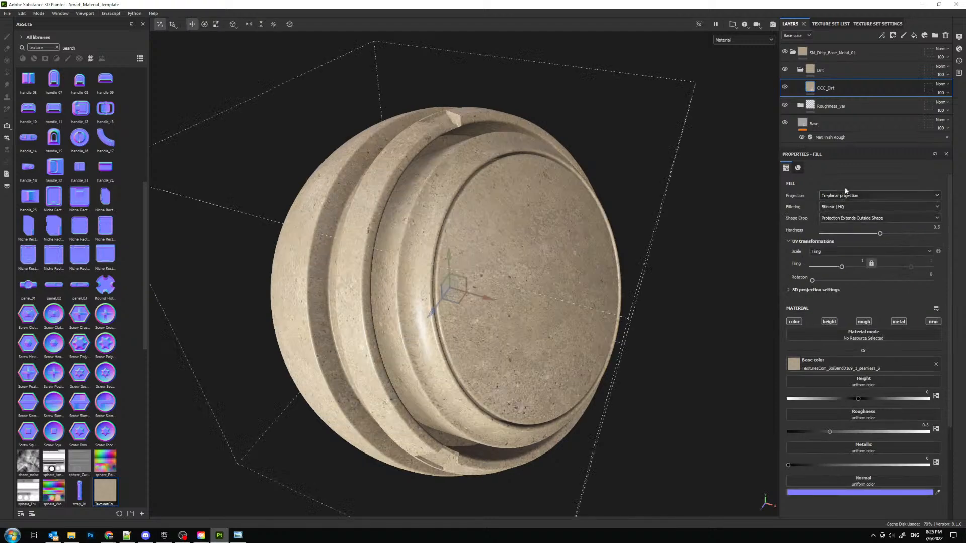
- Set the OCC_Dirt fill's tiling to 5 and raise its roughness to about 0.86
{"action": "left_click", "coordinate": [861, 261]}
{"action": "type", "text": "5"}
{"action": "key", "text": "Return"}
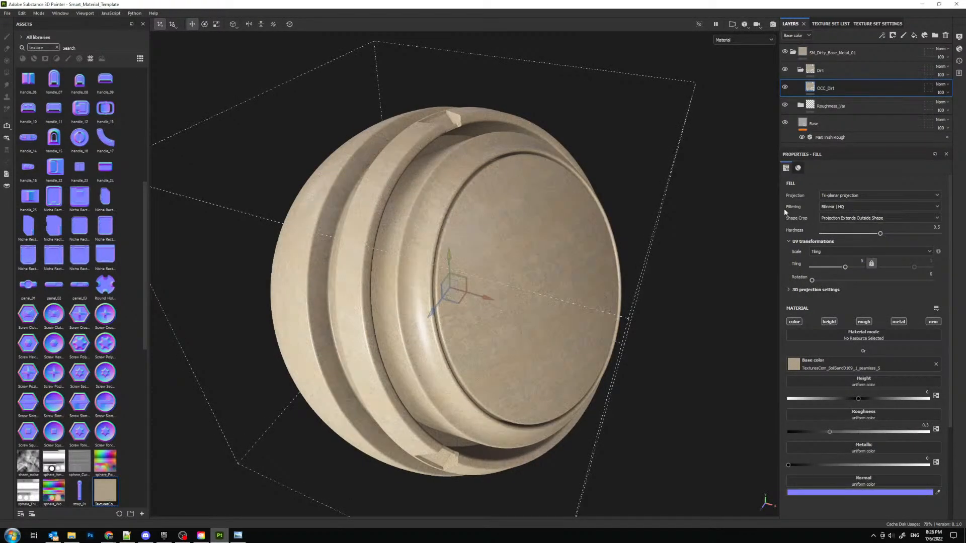
{"action": "left_click_drag", "start_coordinate": [560, 186], "coordinate": [534, 189], "text": "alt"}
{"action": "scroll", "coordinate": [534, 188], "scroll_direction": "up", "scroll_amount": 2}
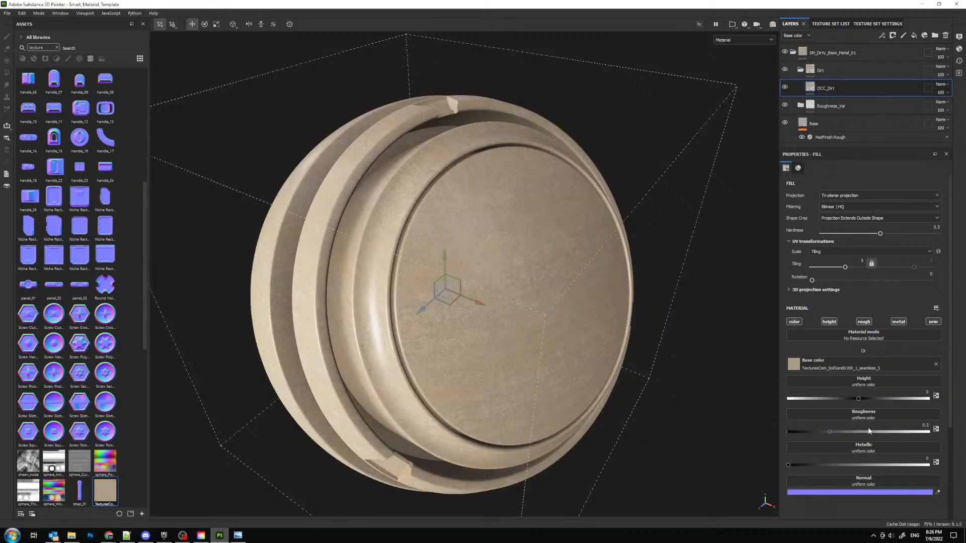
{"action": "left_click_drag", "start_coordinate": [902, 435], "coordinate": [907, 433]}
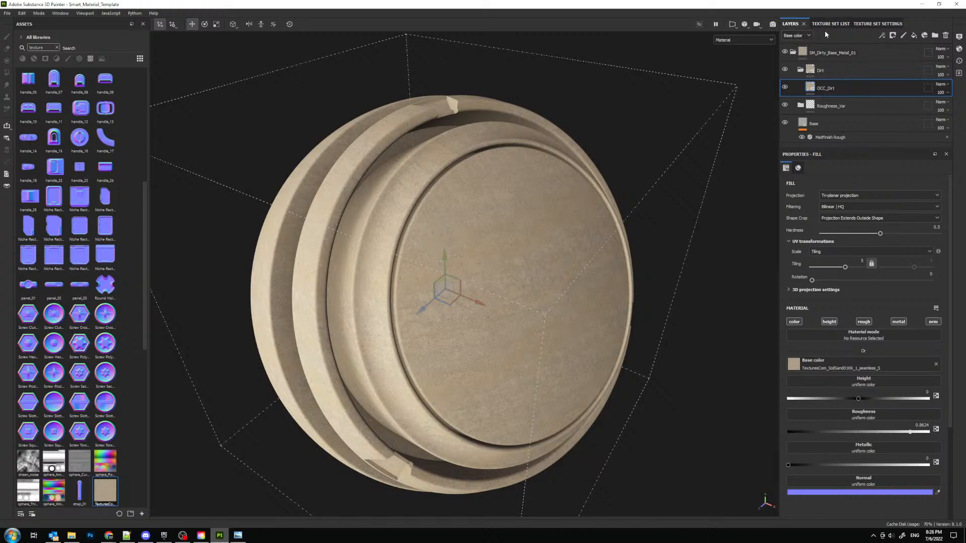
- Add a filter effect to the OCC_Dirt layer and assign the Color Correct filter to it
{"action": "left_click", "coordinate": [881, 35]}
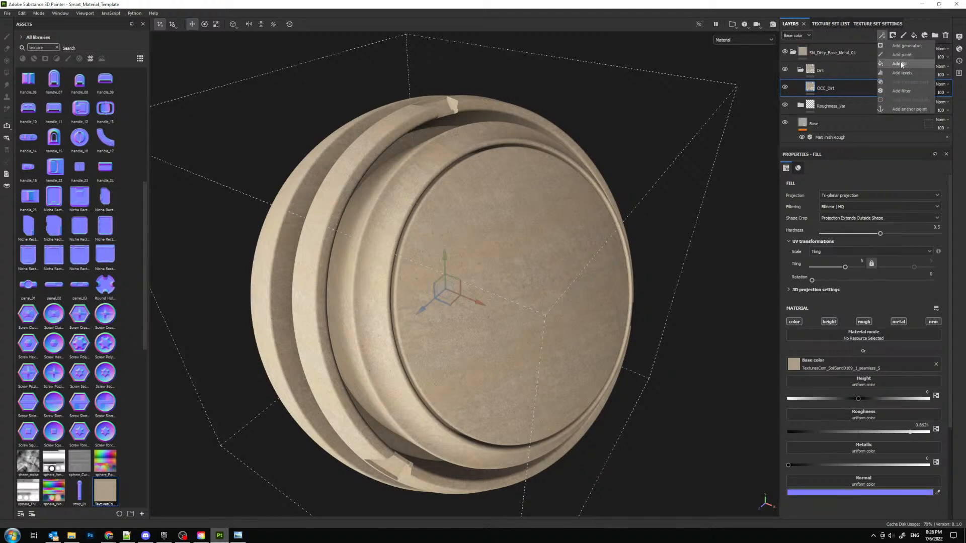
{"action": "left_click", "coordinate": [900, 91]}
{"action": "left_click", "coordinate": [862, 198]}
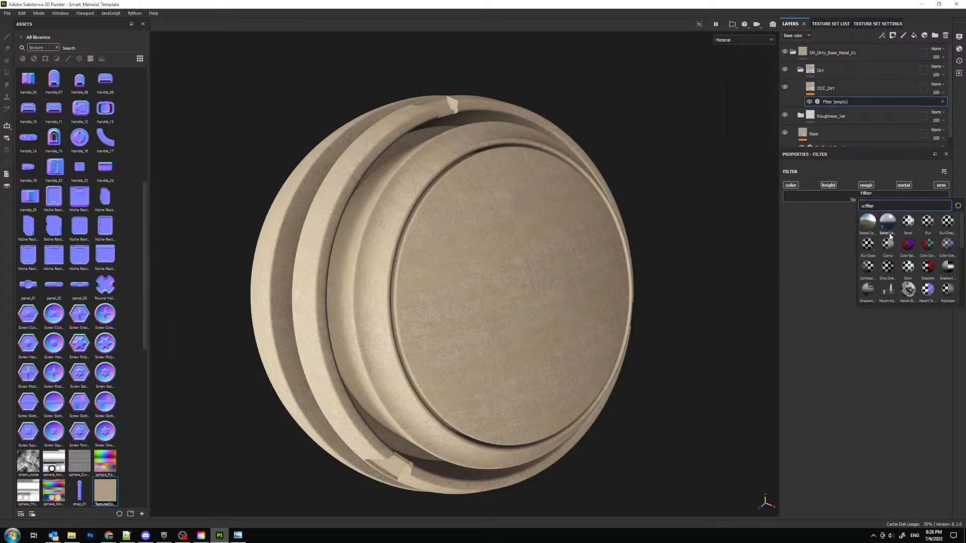
{"action": "mouse_move", "coordinate": [938, 248]}
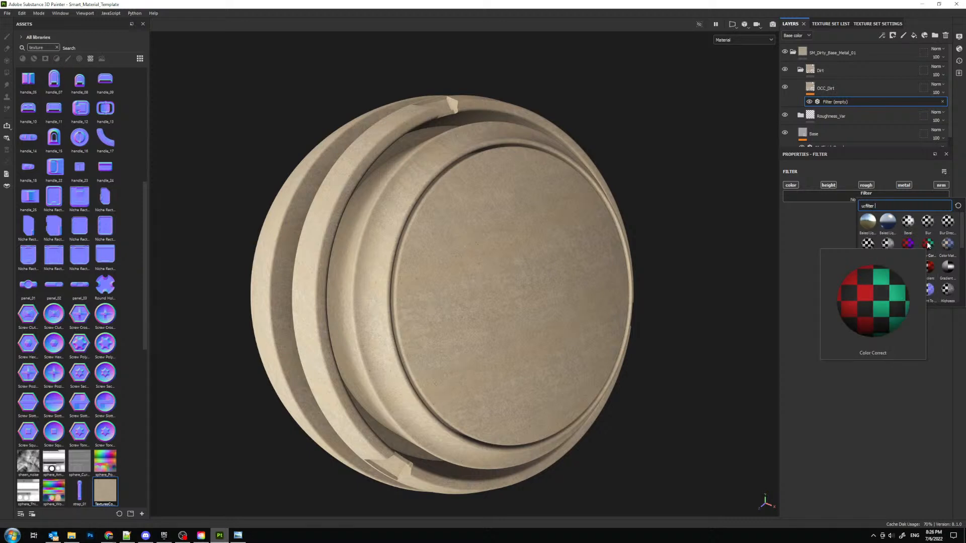
{"action": "left_click", "coordinate": [928, 245]}
- Slightly raise the Color Correct shadows' contrast, set their luminosity to -0.44 and expand the Highlights parameters
{"action": "left_click", "coordinate": [790, 229]}
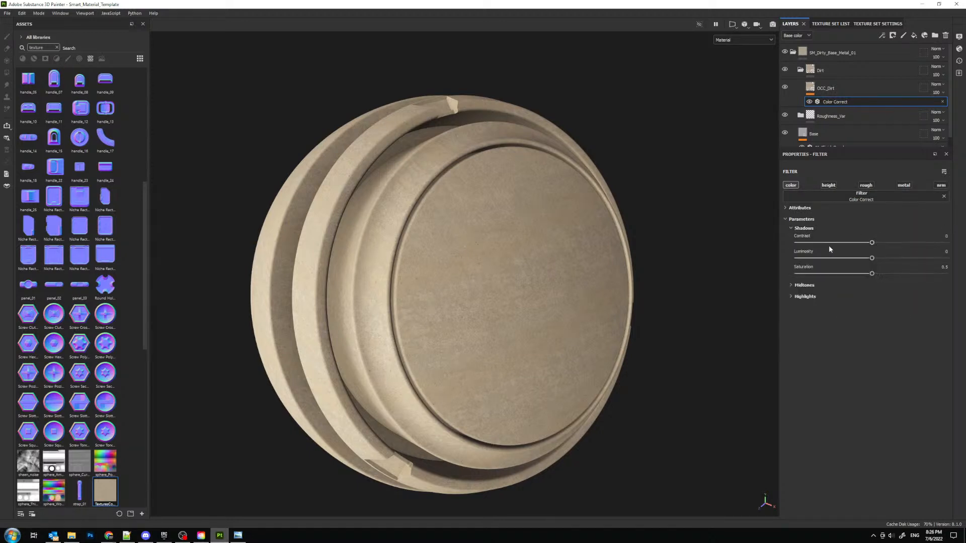
{"action": "left_click_drag", "start_coordinate": [872, 243], "coordinate": [839, 259]}
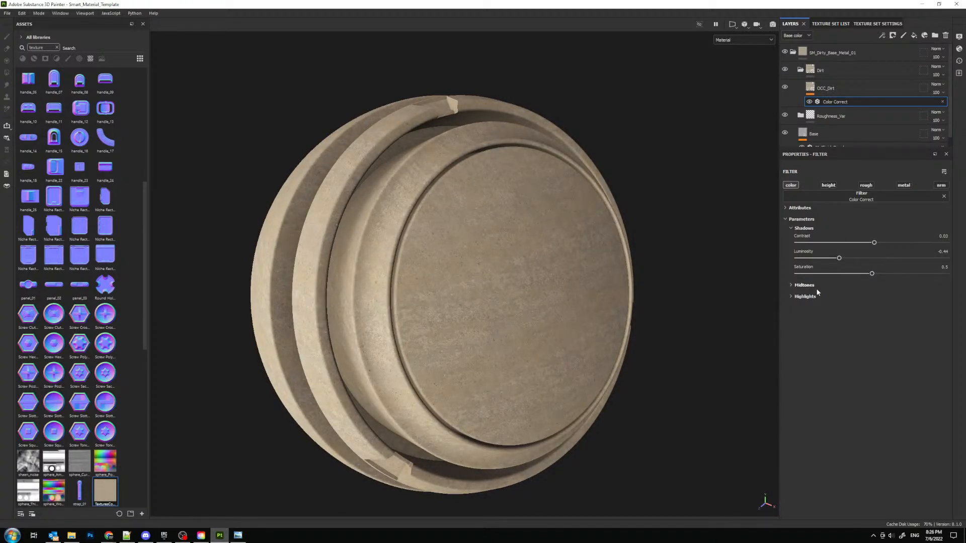
{"action": "left_click", "coordinate": [790, 298]}
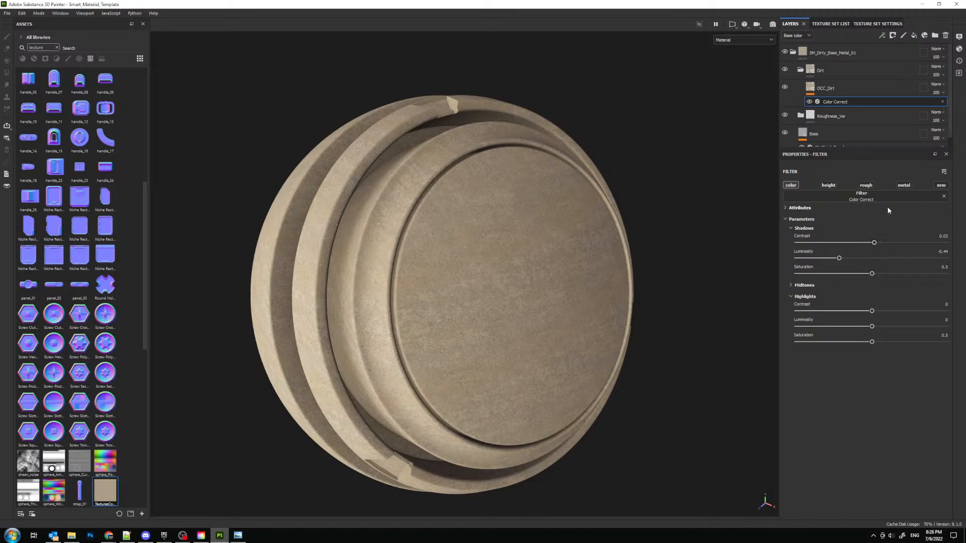
- Try the Color Balance filter instead of Color Correct and expand its Highlights, Midtones and Shadows parameters
{"action": "left_click", "coordinate": [913, 198]}
{"action": "left_click", "coordinate": [908, 250]}
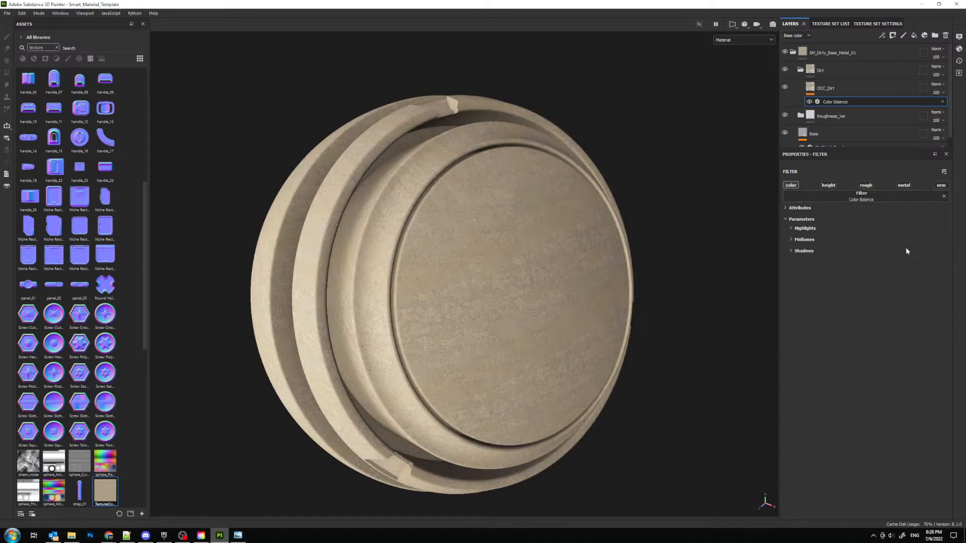
{"action": "left_click", "coordinate": [792, 230]}
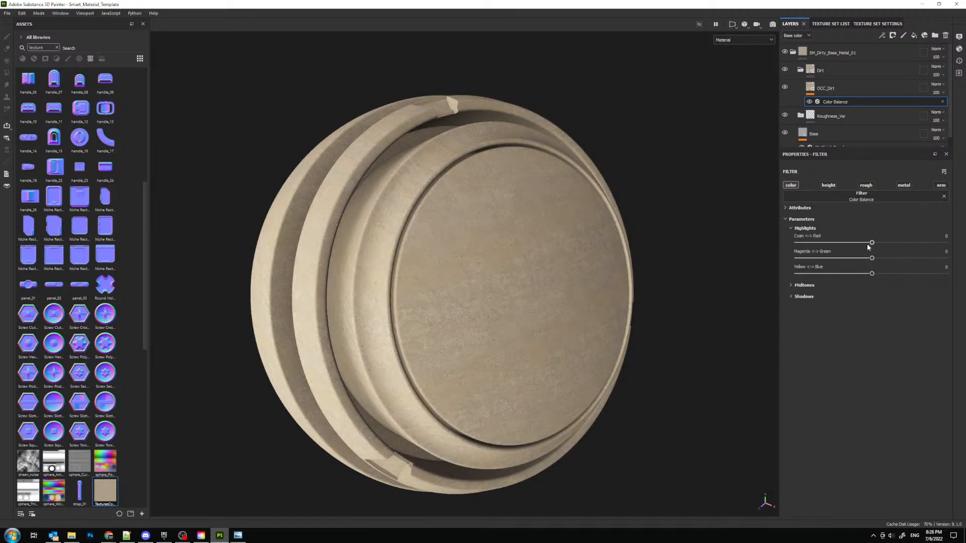
{"action": "left_click", "coordinate": [792, 286]}
{"action": "left_click", "coordinate": [790, 343]}
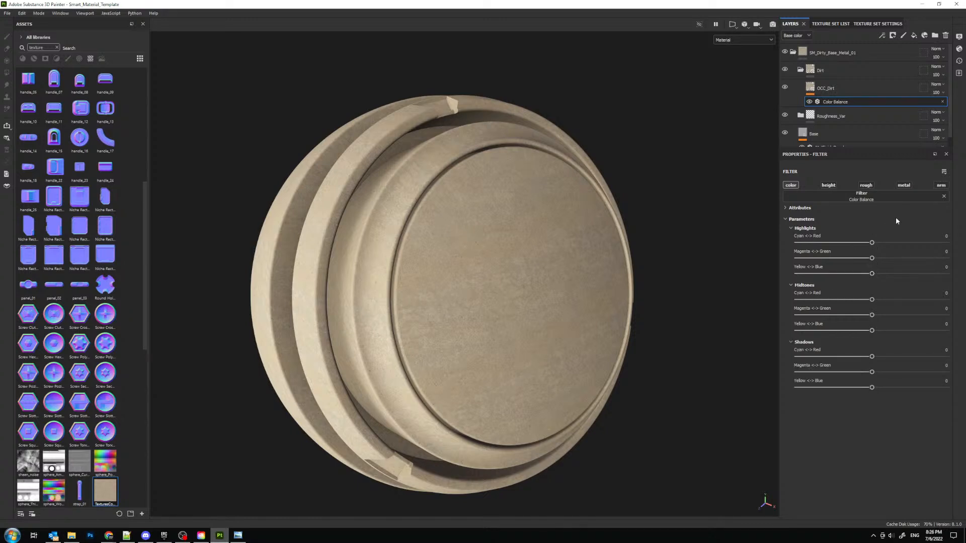
- Try the HSL Perceptive filter on the OCC_Dirt layer, and replace it with the Color Match filter
{"action": "left_click", "coordinate": [921, 199]}
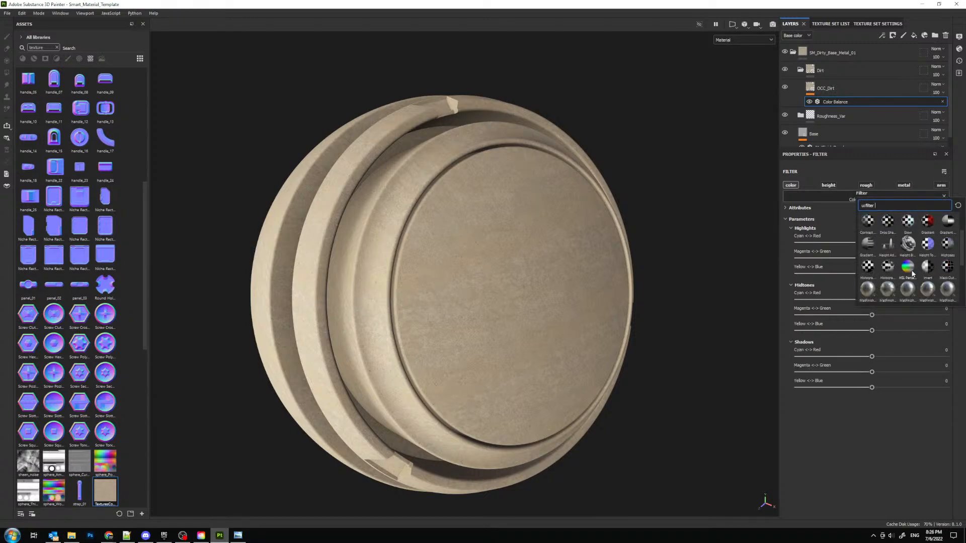
{"action": "left_click", "coordinate": [912, 272]}
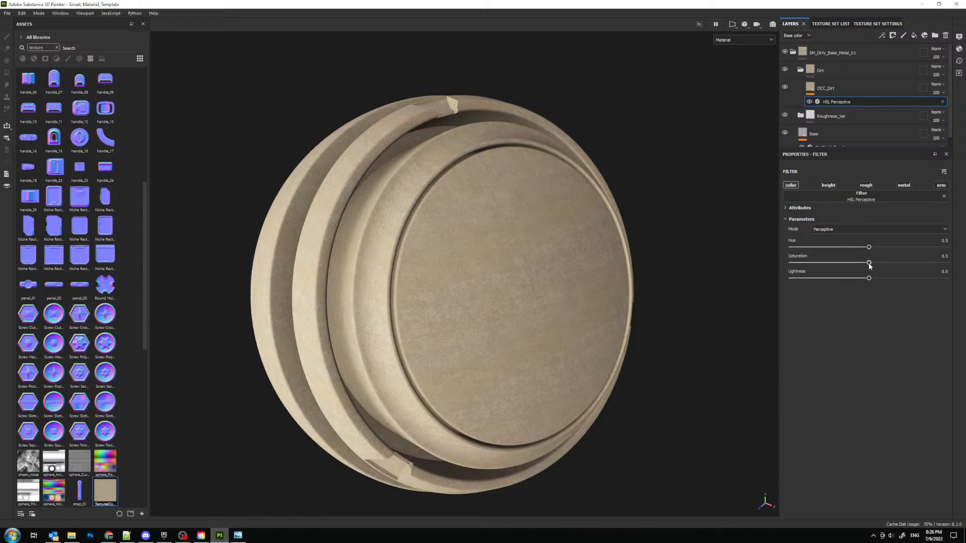
{"action": "left_click", "coordinate": [860, 198]}
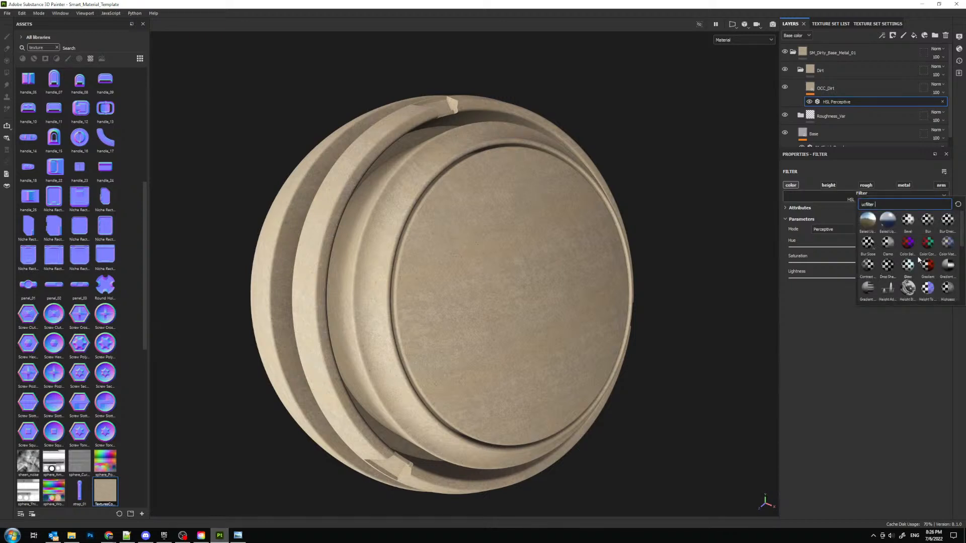
{"action": "left_click", "coordinate": [948, 243]}
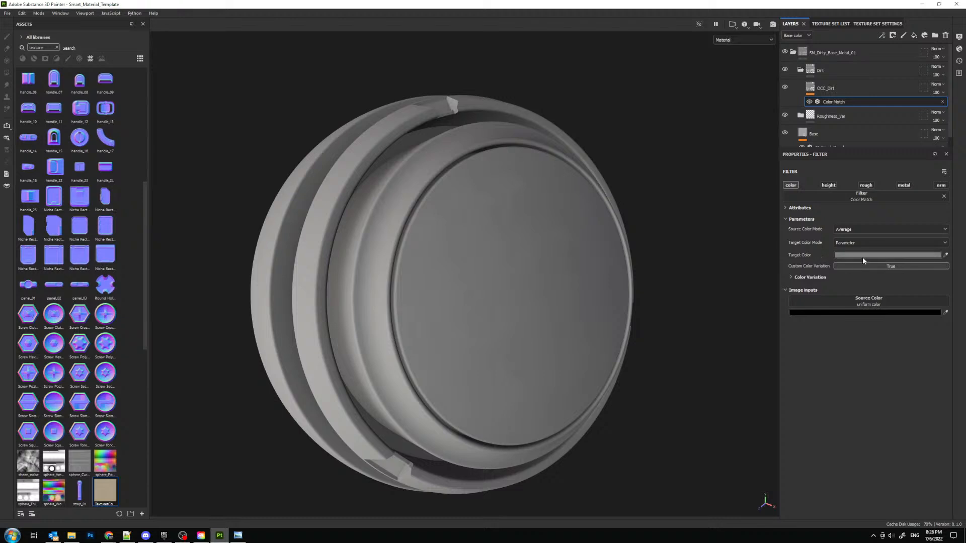
- Set the Color Match filter's target color to a dark brown with hue 0.073, saturation 0.219 and value 0.306
{"action": "left_click", "coordinate": [862, 256]}
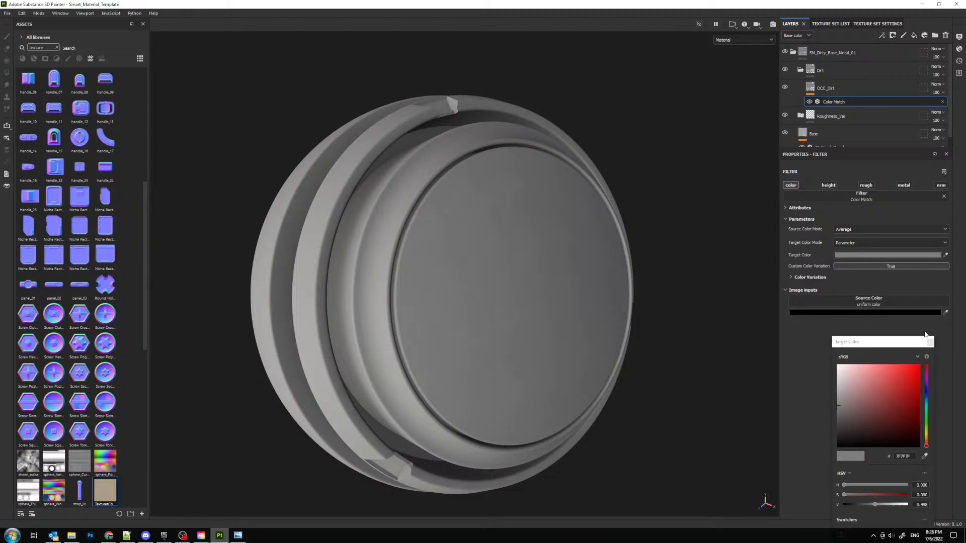
{"action": "left_click", "coordinate": [926, 440]}
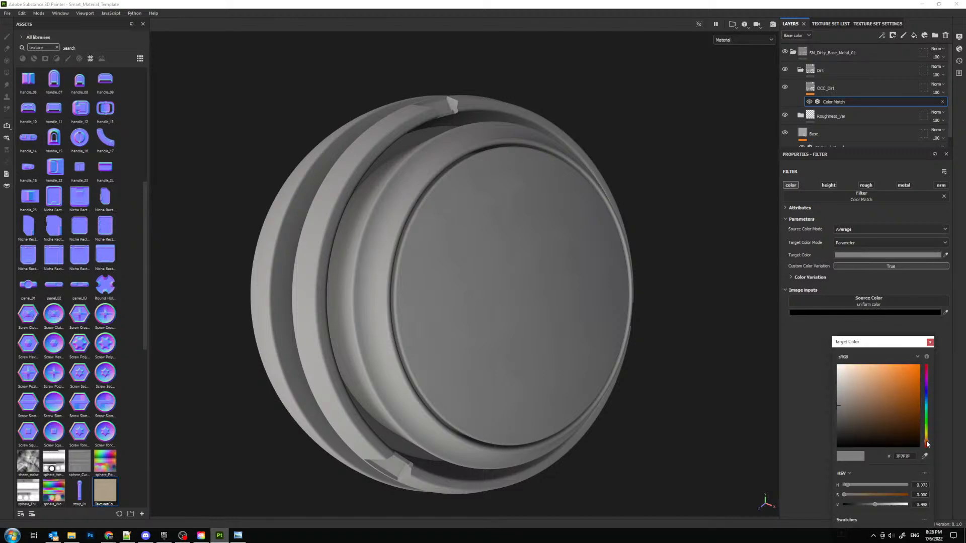
{"action": "left_click", "coordinate": [857, 423]}
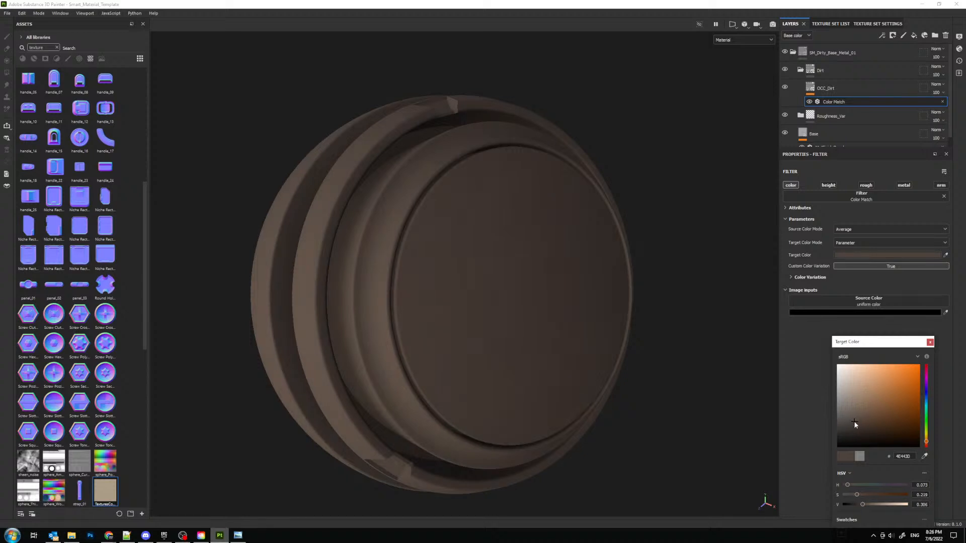
{"action": "left_click", "coordinate": [929, 342]}
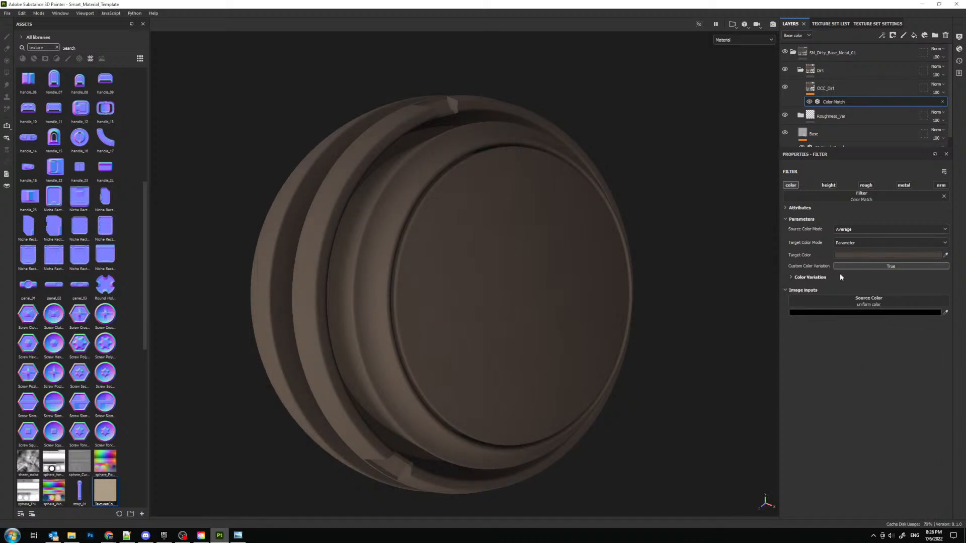
- Expand the Color Match filter's Color Variation parameters and set its source color mode to Input, with Parameter as the target color mode
{"action": "left_click", "coordinate": [791, 279]}
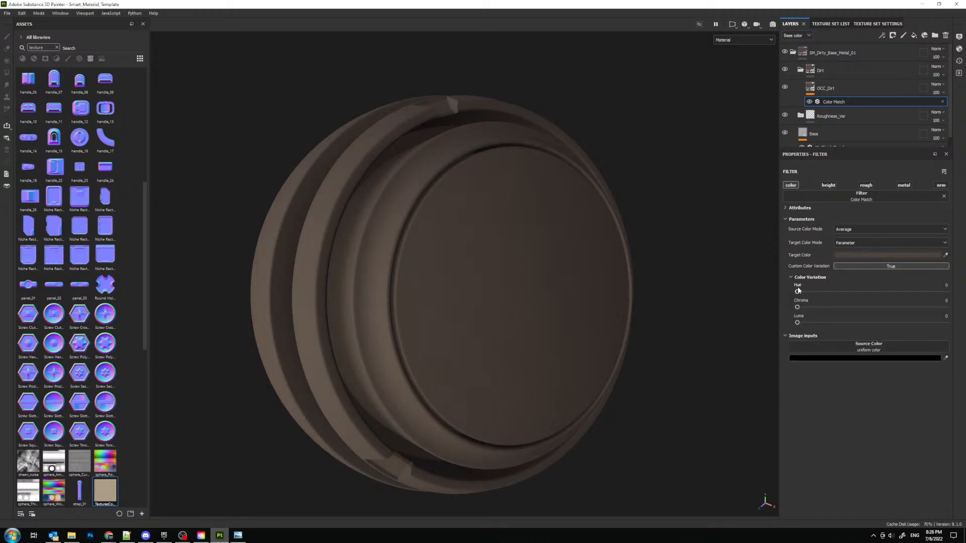
{"action": "left_click", "coordinate": [839, 348]}
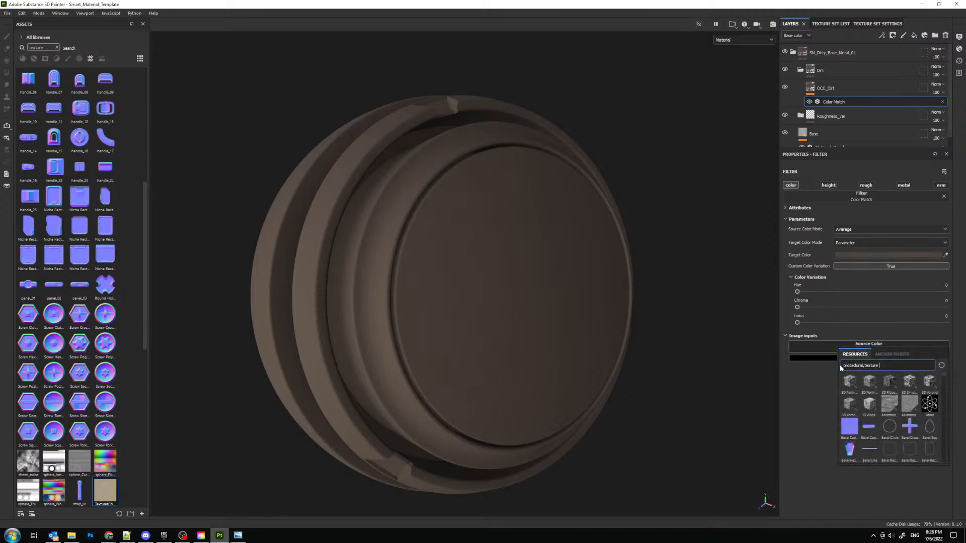
{"action": "left_click", "coordinate": [828, 389]}
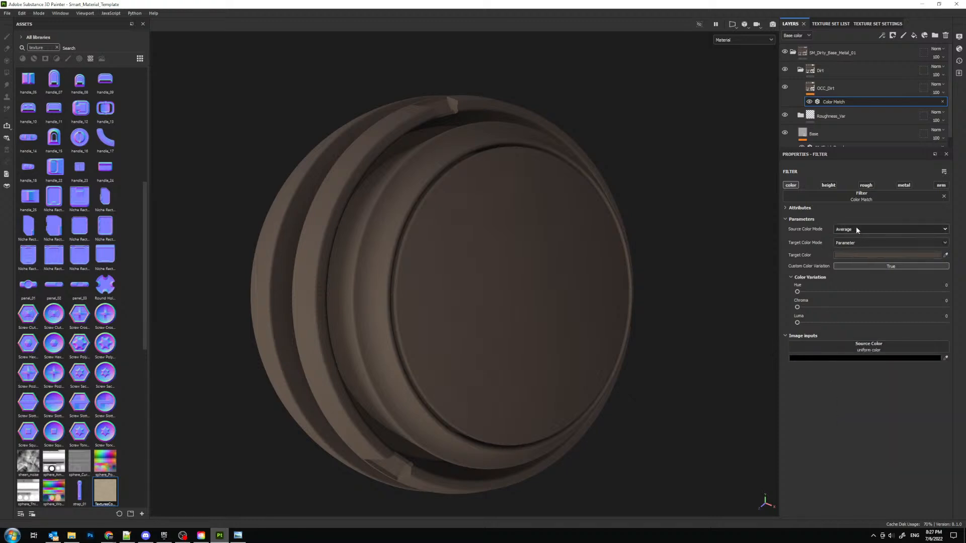
{"action": "left_click", "coordinate": [856, 229]}
{"action": "left_click", "coordinate": [849, 255]}
{"action": "left_click", "coordinate": [850, 243]}
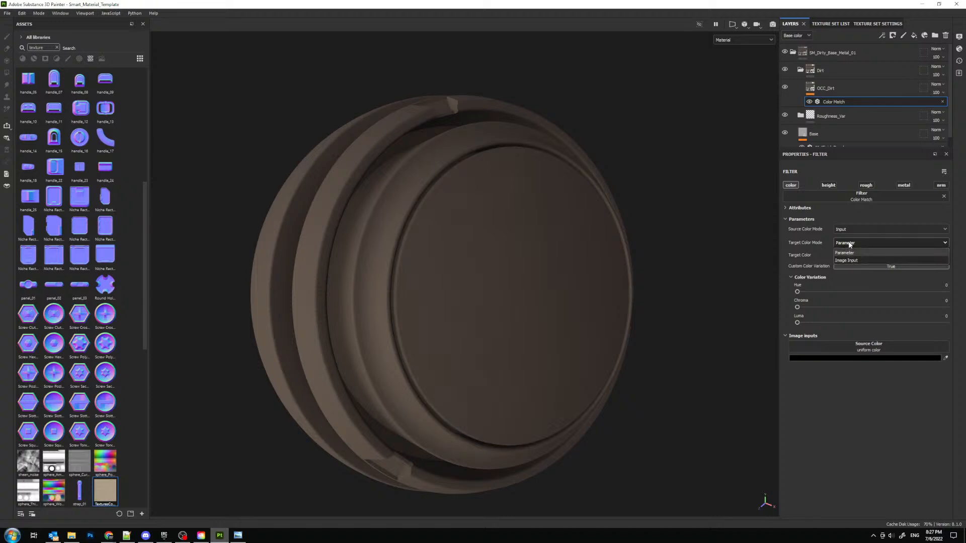
{"action": "left_click", "coordinate": [849, 253]}
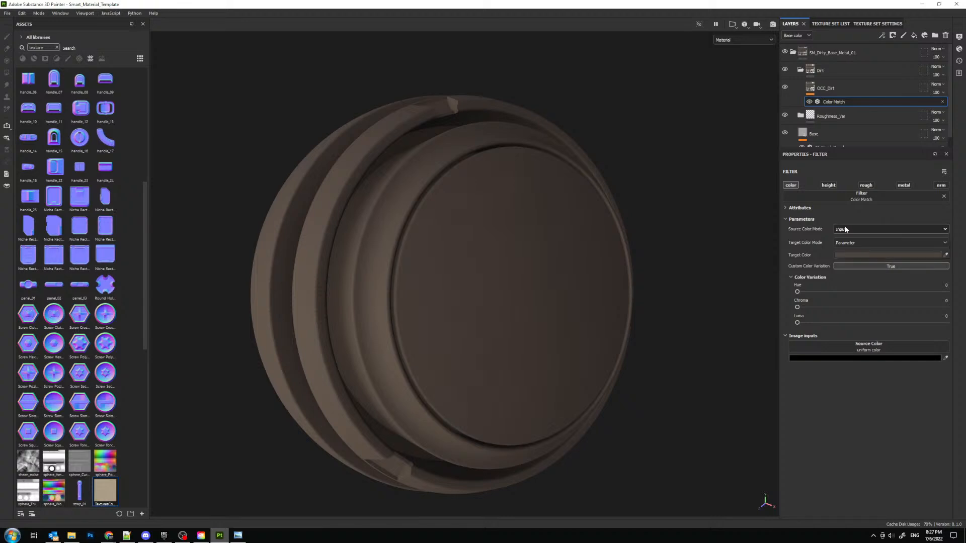
{"action": "left_click", "coordinate": [846, 229]}
{"action": "left_click", "coordinate": [844, 247]}
{"action": "left_click", "coordinate": [845, 229]}
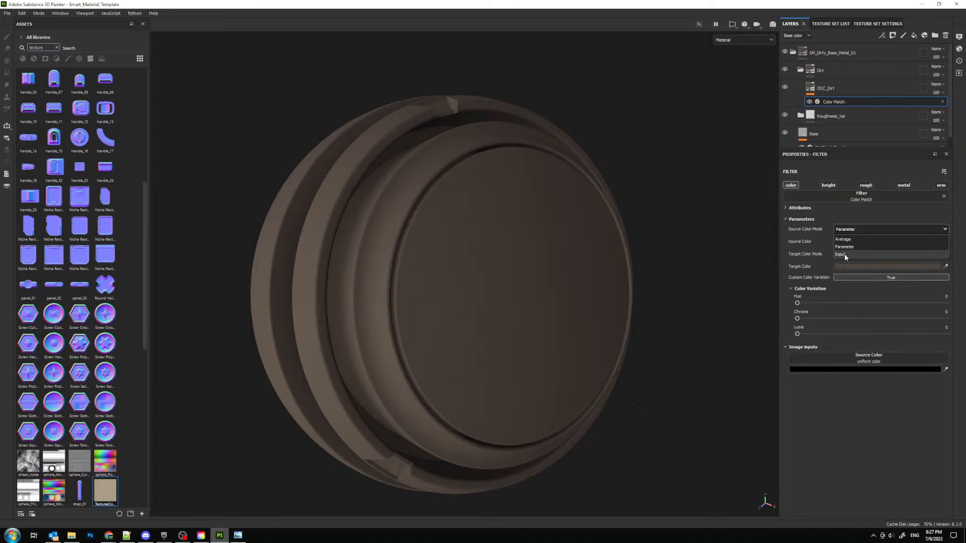
{"action": "left_click", "coordinate": [844, 254]}
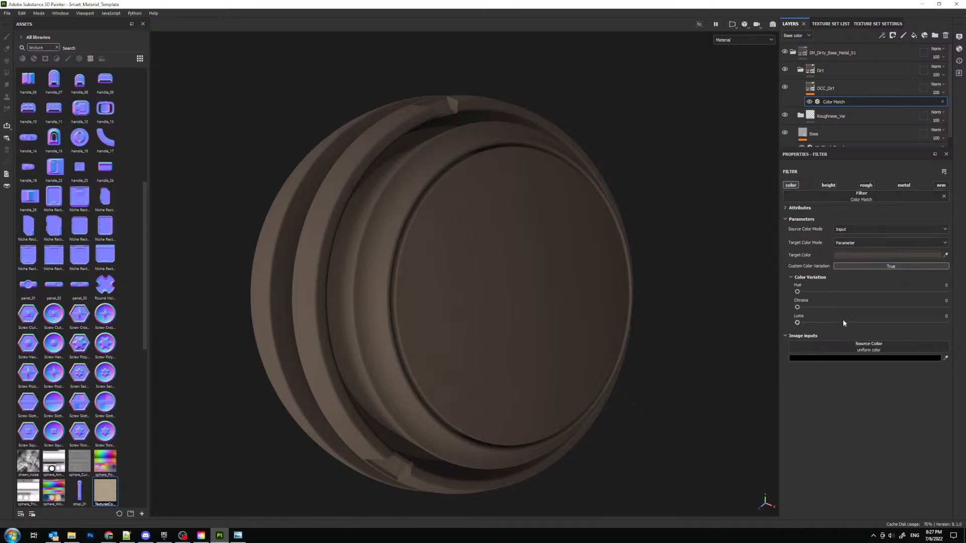
- Assign the sand texture as the Color Match source color and try the Average and Parameter source modes before choosing Input again
{"action": "left_click_drag", "start_coordinate": [105, 490], "coordinate": [845, 356]}
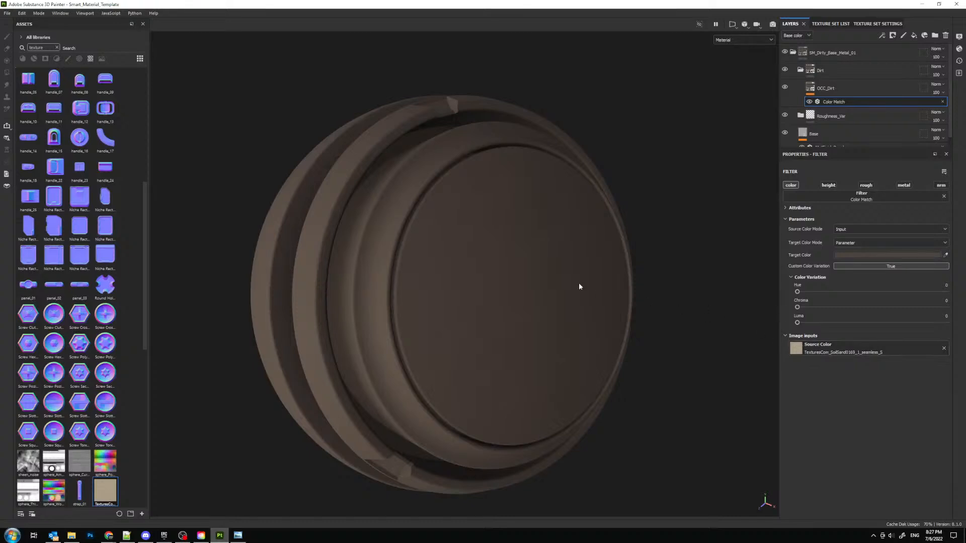
{"action": "left_click_drag", "start_coordinate": [538, 281], "coordinate": [635, 284], "text": "alt"}
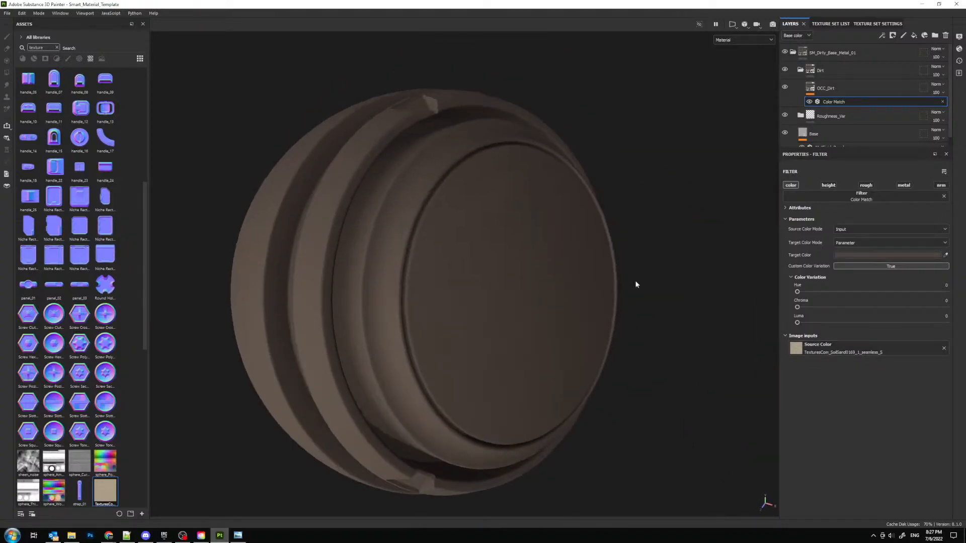
{"action": "left_click", "coordinate": [850, 243]}
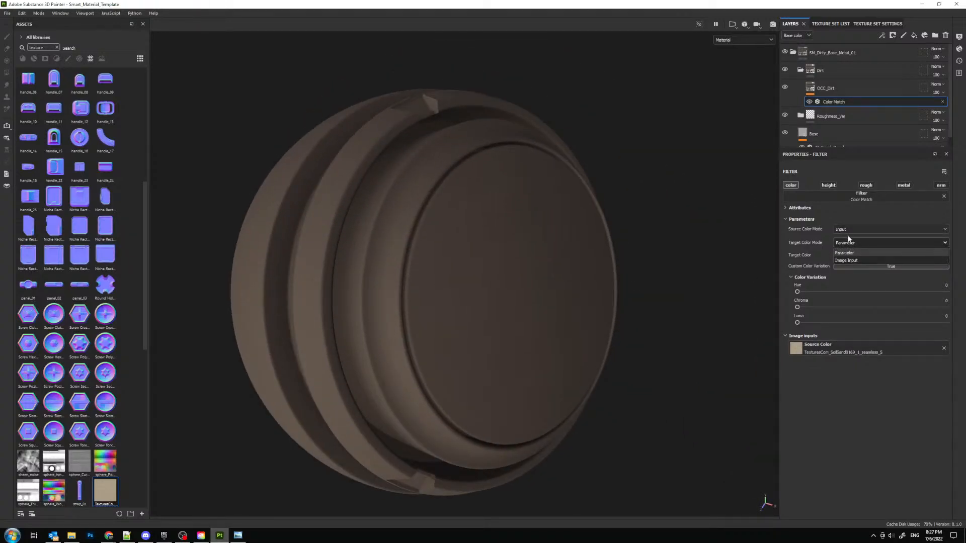
{"action": "left_click", "coordinate": [850, 229]}
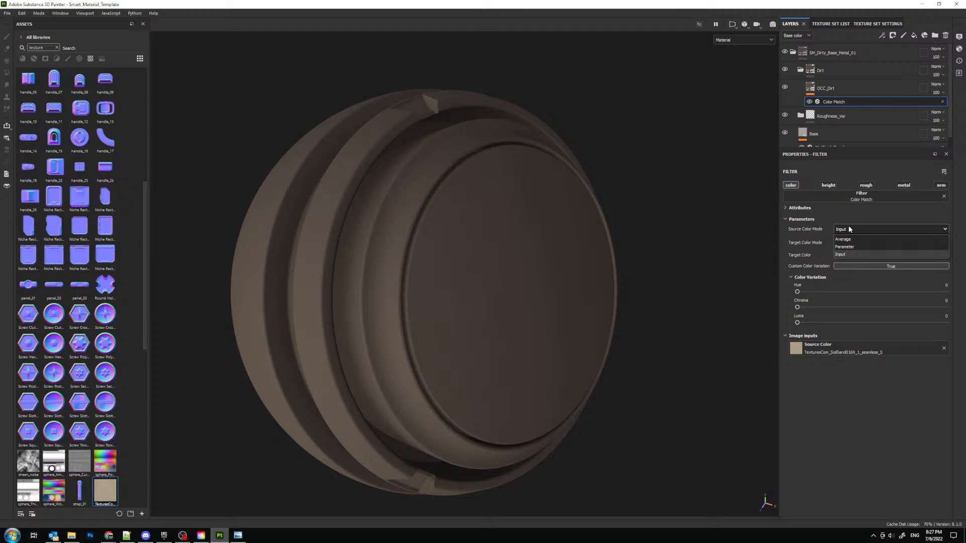
{"action": "left_click", "coordinate": [846, 240]}
{"action": "left_click", "coordinate": [846, 231]}
{"action": "left_click", "coordinate": [846, 246]}
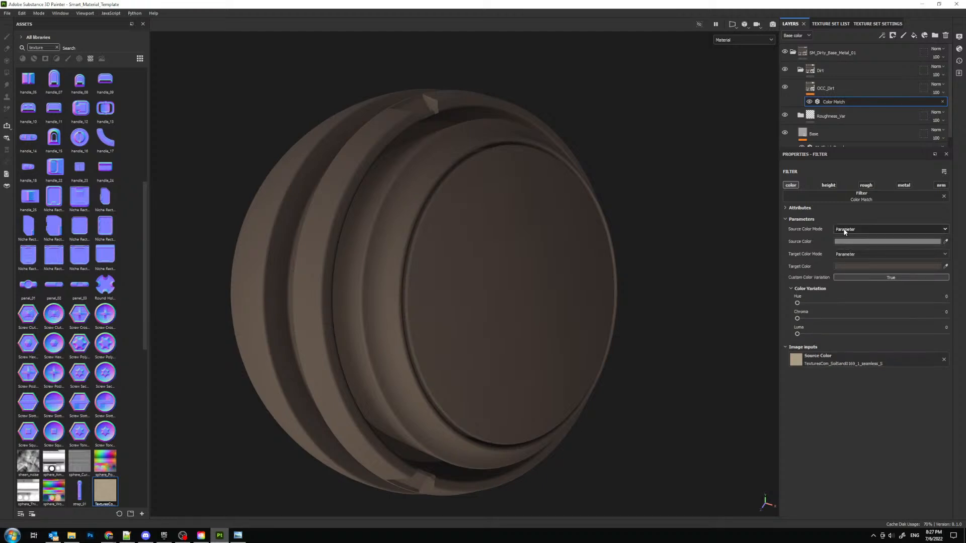
{"action": "left_click", "coordinate": [845, 231]}
{"action": "left_click", "coordinate": [846, 253]}
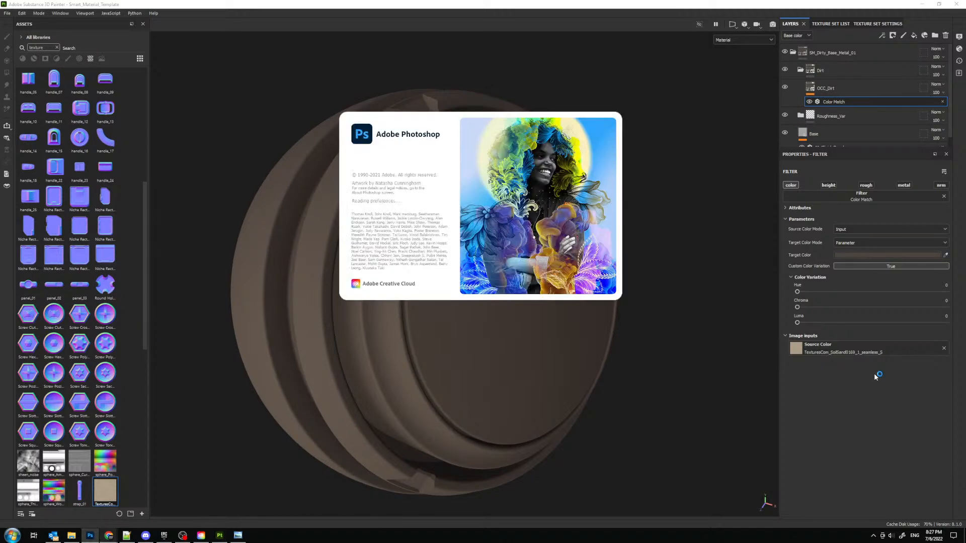
- Replace Color Match with the HSL Perceptive filter and set hue to about 0.55 and saturation and lightness to about 0.36
{"action": "left_click", "coordinate": [863, 207]}
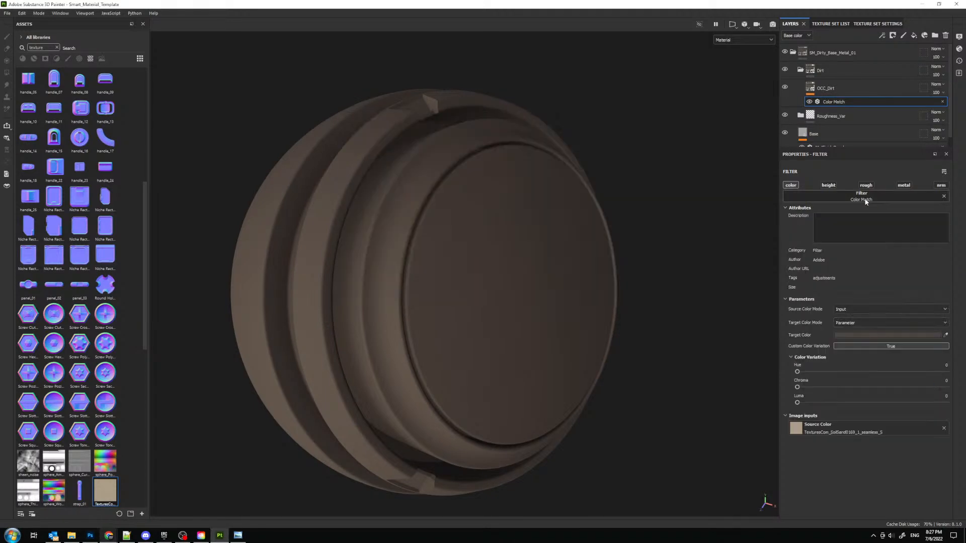
{"action": "left_click", "coordinate": [867, 199]}
{"action": "scroll", "coordinate": [899, 251], "scroll_direction": "down", "scroll_amount": 1}
{"action": "left_click", "coordinate": [907, 265]}
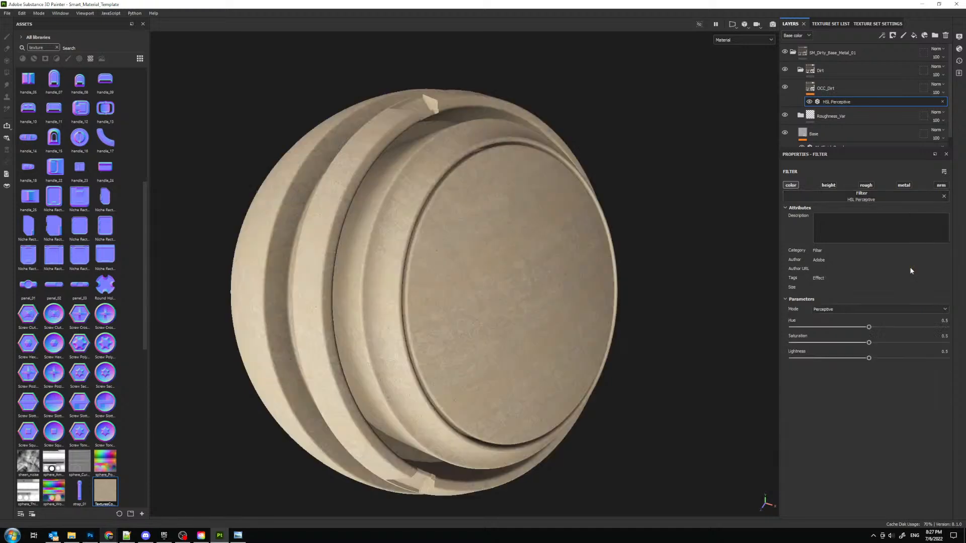
{"action": "mouse_move", "coordinate": [869, 342]}
{"action": "left_mouse_down"}
{"action": "mouse_move", "coordinate": [828, 358]}
{"action": "mouse_move", "coordinate": [847, 358]}
{"action": "mouse_move", "coordinate": [858, 328]}
{"action": "mouse_move", "coordinate": [877, 327]}
{"action": "left_mouse_up"}
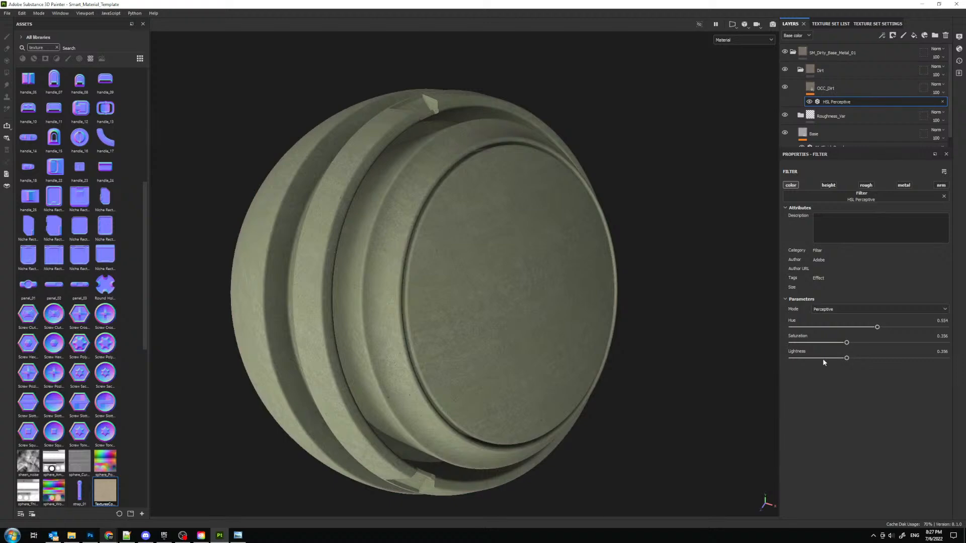
- Remove the filter from the OCC_Dirt layer and open the TexturesCom sand texture in Photoshop
{"action": "left_click", "coordinate": [944, 196]}
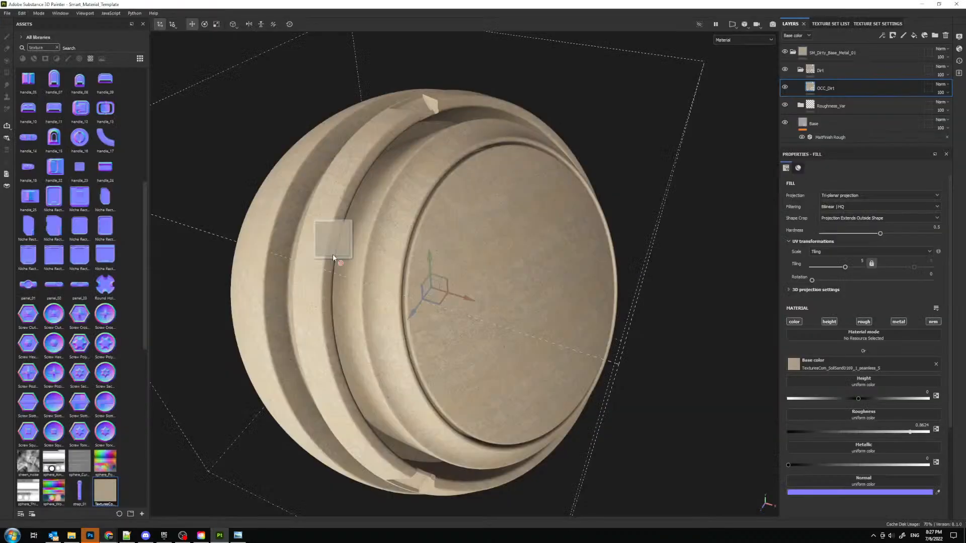
{"action": "mouse_move", "coordinate": [333, 254]}
{"action": "left_mouse_down"}
{"action": "mouse_move", "coordinate": [242, 388]}
{"action": "mouse_move", "coordinate": [113, 506]}
{"action": "mouse_move", "coordinate": [91, 539]}
{"action": "mouse_move", "coordinate": [188, 361]}
{"action": "left_mouse_up"}
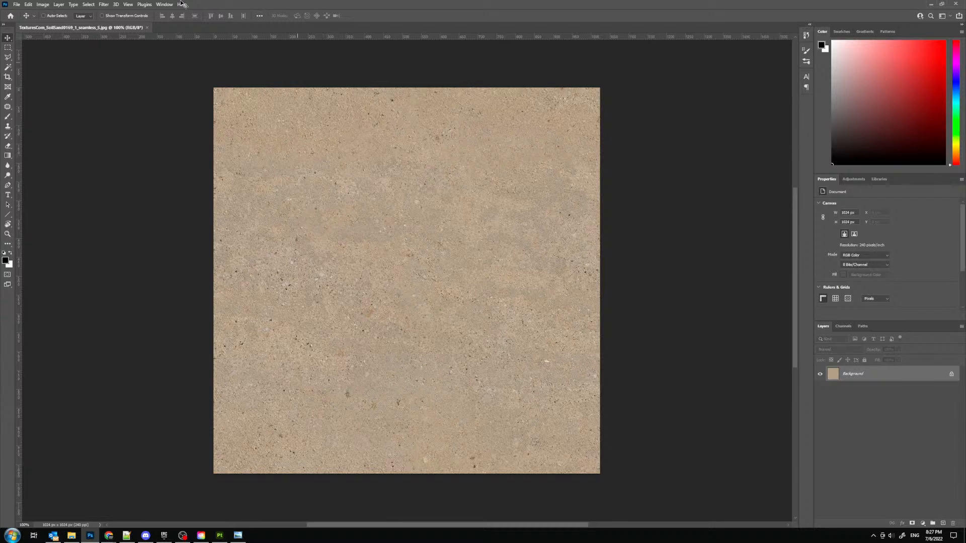
{"action": "scroll", "coordinate": [360, 232], "scroll_direction": "up", "scroll_amount": 4, "text": "alt"}
{"action": "scroll", "coordinate": [389, 225], "scroll_direction": "down", "scroll_amount": 3, "text": "alt"}
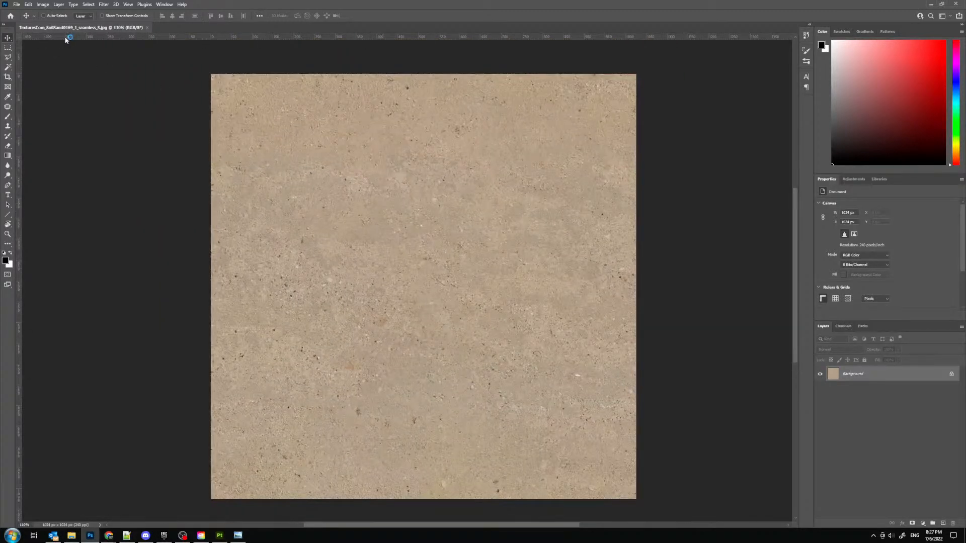
{"action": "left_click", "coordinate": [43, 5]}
{"action": "left_click", "coordinate": [55, 62]}
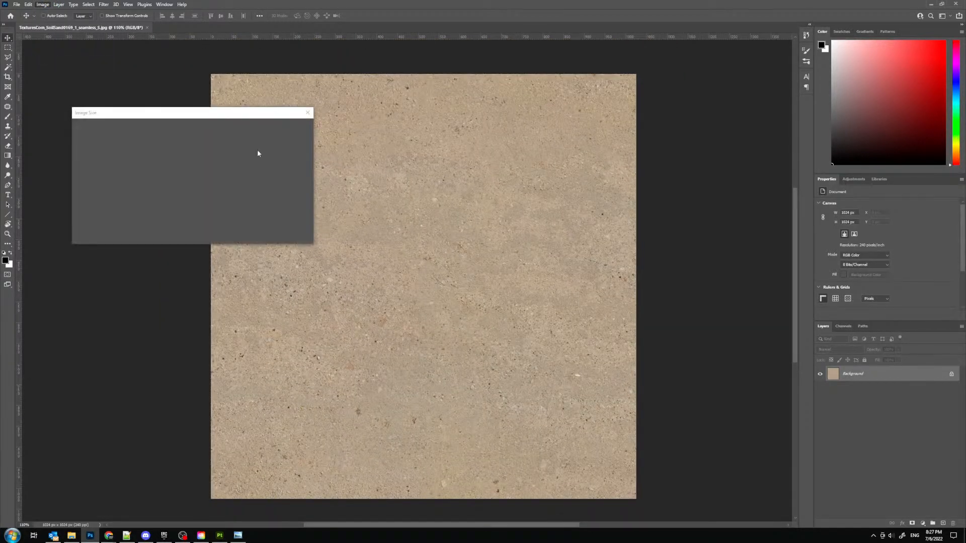
{"action": "left_click", "coordinate": [308, 112]}
- Examine the sand texture's grain and color variation up close and as a whole
{"action": "scroll", "coordinate": [409, 161], "scroll_direction": "up", "scroll_amount": 7, "text": "alt"}
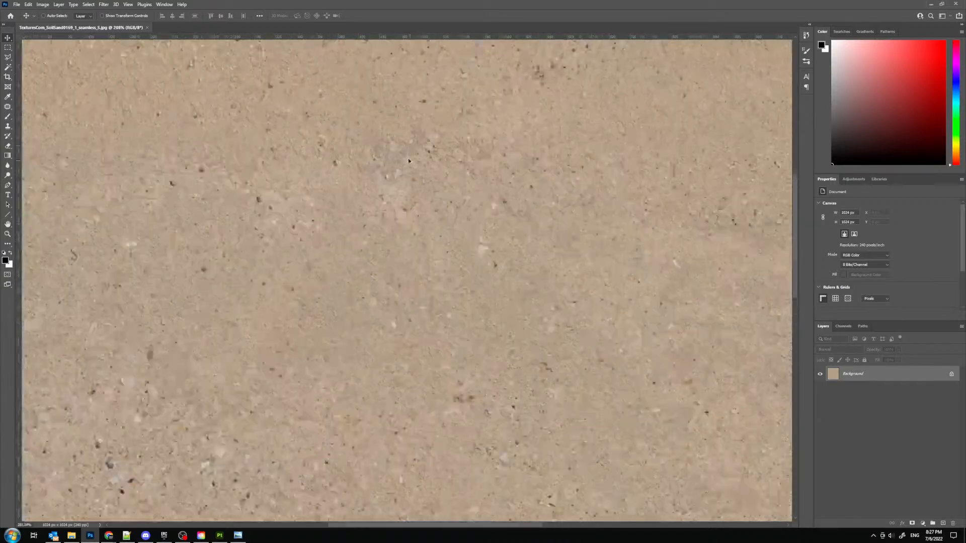
{"action": "scroll", "coordinate": [409, 161], "scroll_direction": "down", "scroll_amount": 7, "text": "alt"}
{"action": "scroll", "coordinate": [284, 240], "scroll_direction": "up", "scroll_amount": 11, "text": "alt"}
{"action": "scroll", "coordinate": [282, 237], "scroll_direction": "down", "scroll_amount": 10, "text": "alt"}
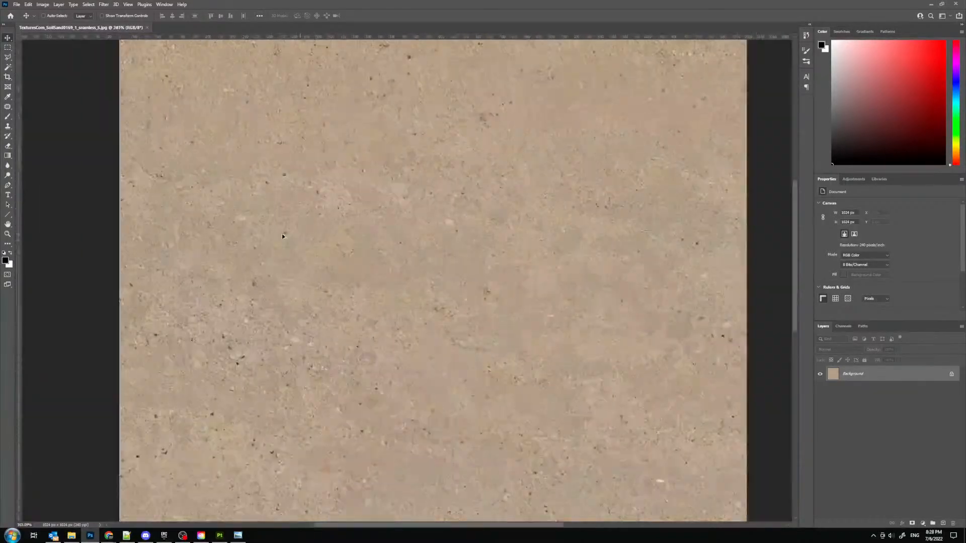
{"action": "scroll", "coordinate": [283, 236], "scroll_direction": "down", "scroll_amount": 5, "text": "alt"}
{"action": "scroll", "coordinate": [369, 319], "scroll_direction": "up", "scroll_amount": 3, "text": "alt"}
{"action": "scroll", "coordinate": [283, 258], "scroll_direction": "down", "scroll_amount": 1, "text": "alt"}
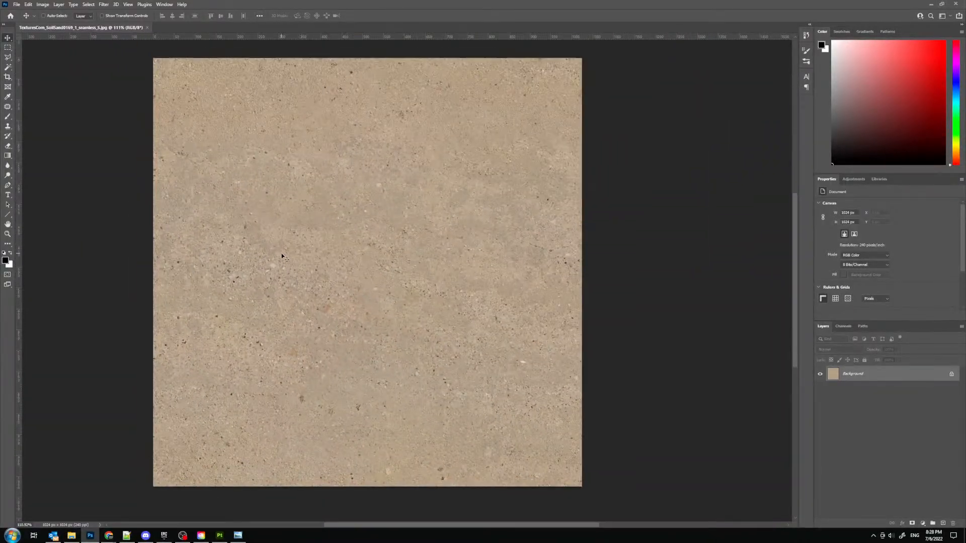
{"action": "scroll", "coordinate": [282, 256], "scroll_direction": "up", "scroll_amount": 1}
- Start a Replace Color adjustment on the sand texture, sample its beige sand color and set fuzziness to 60
{"action": "left_click", "coordinate": [44, 4]}
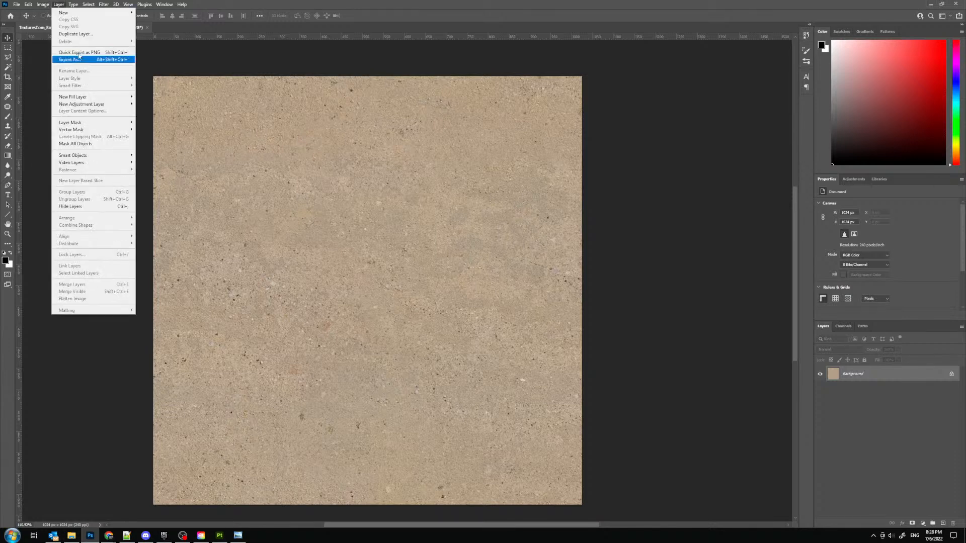
{"action": "mouse_move", "coordinate": [101, 25]}
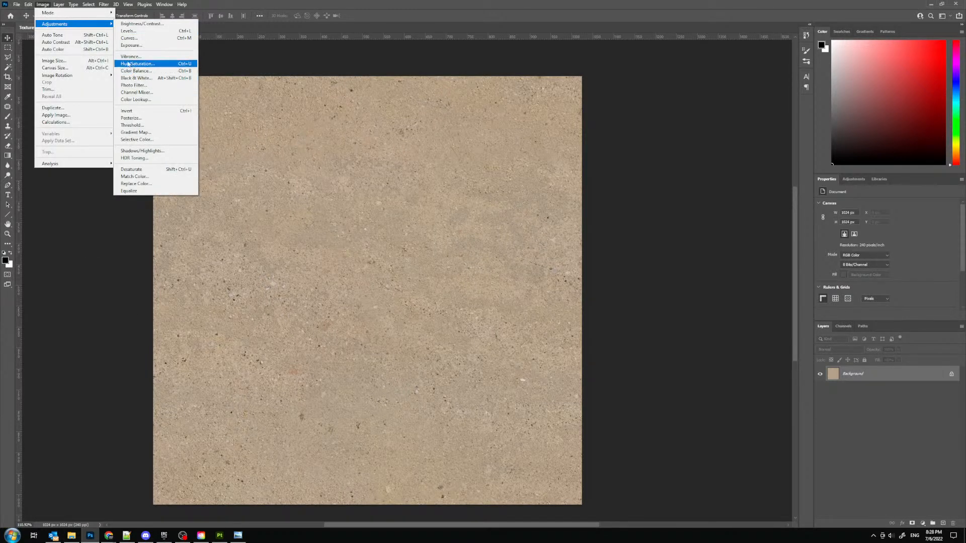
{"action": "left_click", "coordinate": [136, 184]}
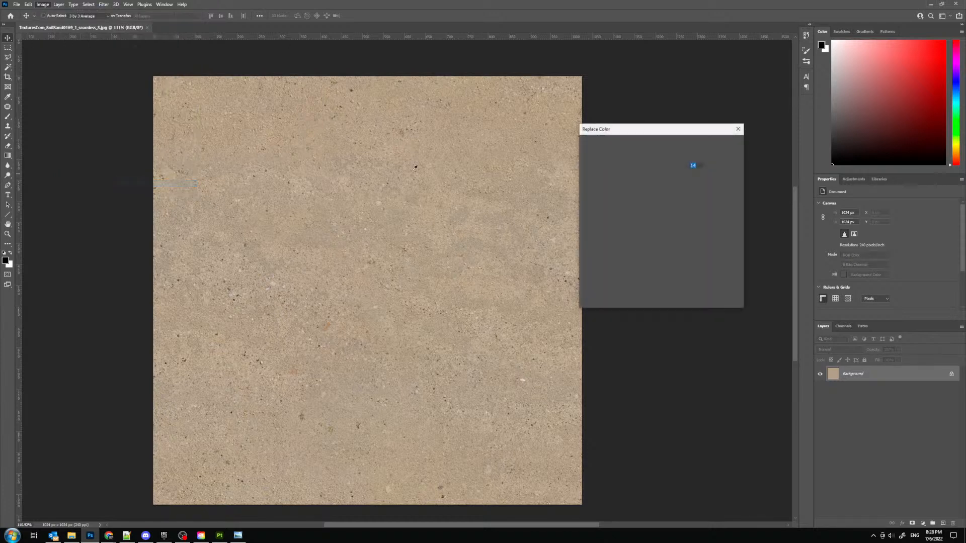
{"action": "left_click", "coordinate": [528, 178]}
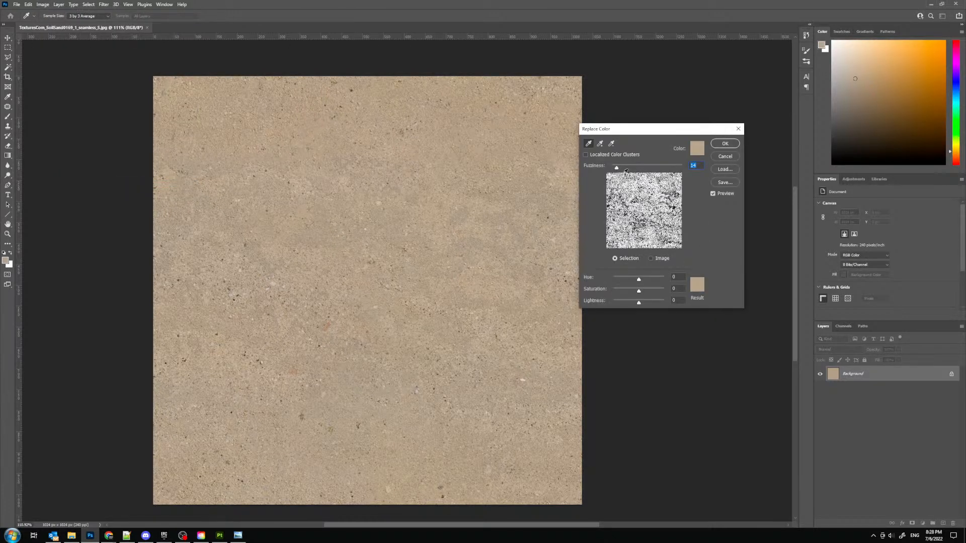
{"action": "mouse_move", "coordinate": [617, 169]}
{"action": "left_mouse_down"}
{"action": "mouse_move", "coordinate": [724, 179]}
{"action": "mouse_move", "coordinate": [623, 178]}
{"action": "mouse_move", "coordinate": [632, 176]}
{"action": "left_mouse_up"}
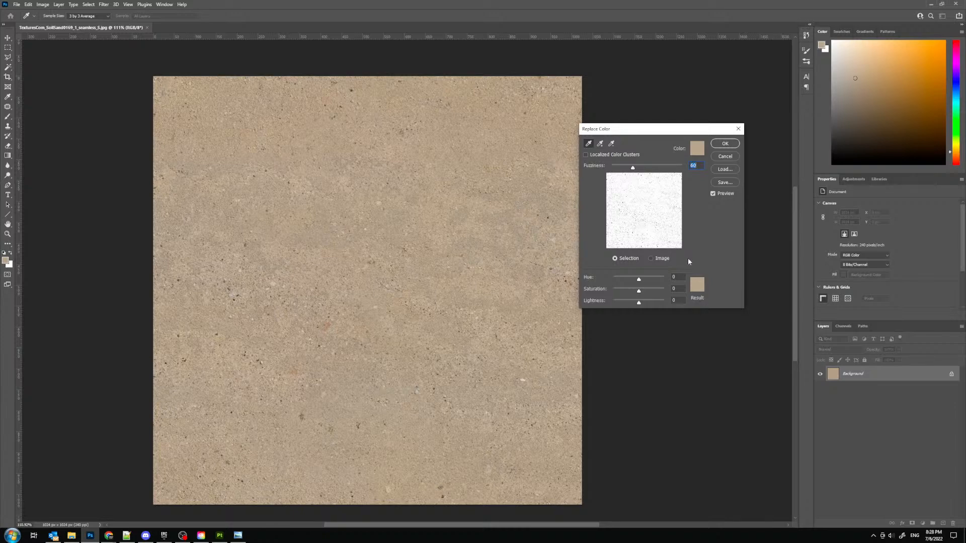
- Set the Replace Color result color to the dark gray-brown 514d4a
{"action": "left_click", "coordinate": [694, 284]}
{"action": "left_click_drag", "start_coordinate": [415, 135], "coordinate": [820, 237]}
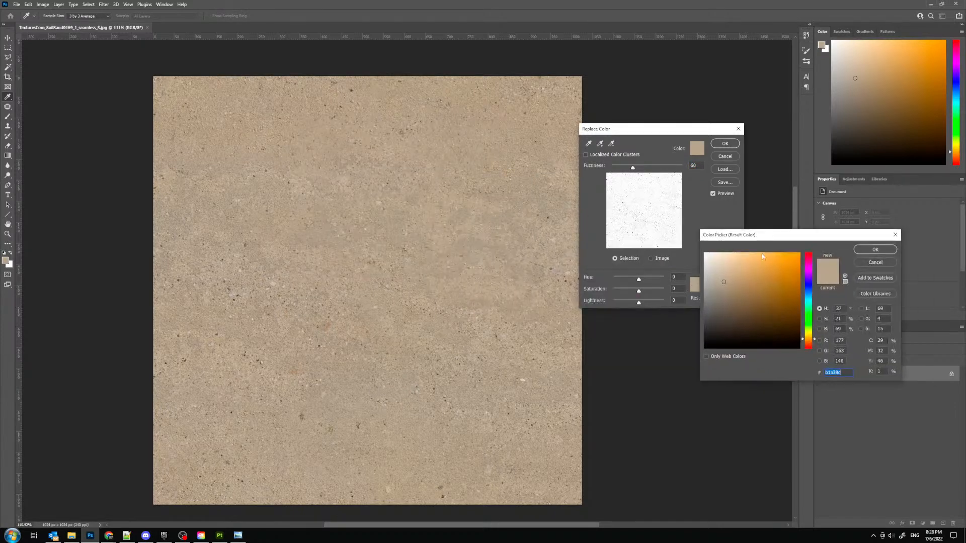
{"action": "left_click", "coordinate": [814, 343]}
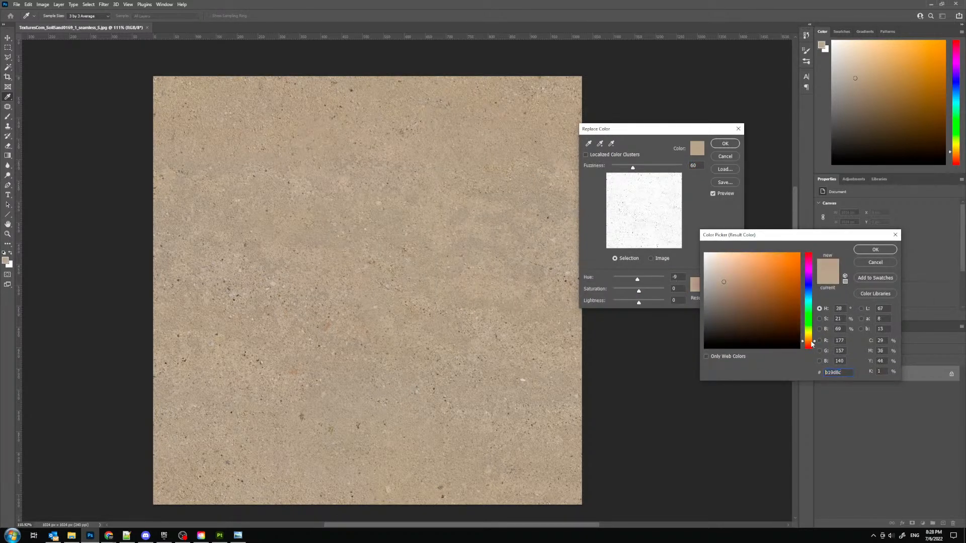
{"action": "left_click", "coordinate": [729, 314]}
{"action": "left_click_drag", "start_coordinate": [717, 313], "coordinate": [718, 317]}
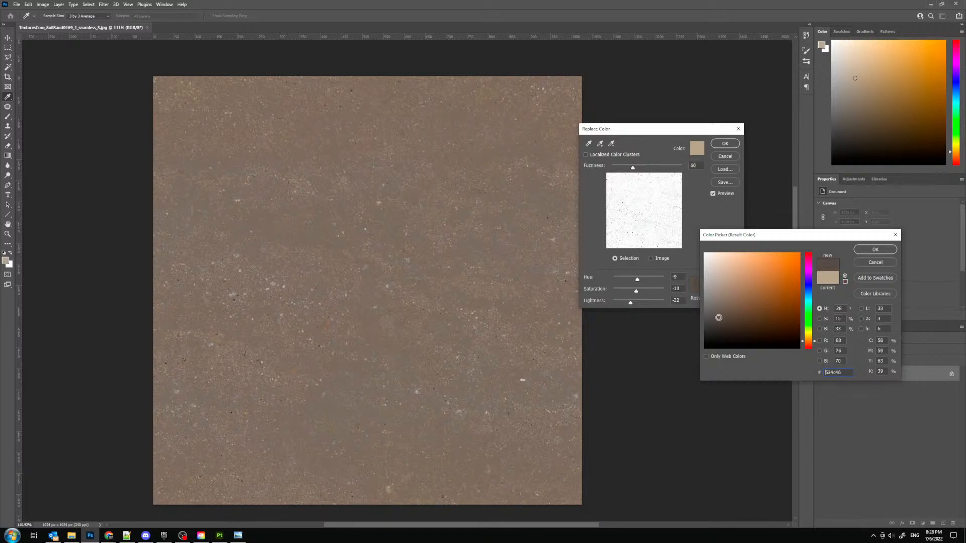
{"action": "left_click", "coordinate": [861, 251]}
- Raise the Replace Color fuzziness to 200, darken the result color to 2d2b29 and apply the adjustment
{"action": "left_click_drag", "start_coordinate": [634, 168], "coordinate": [698, 184]}
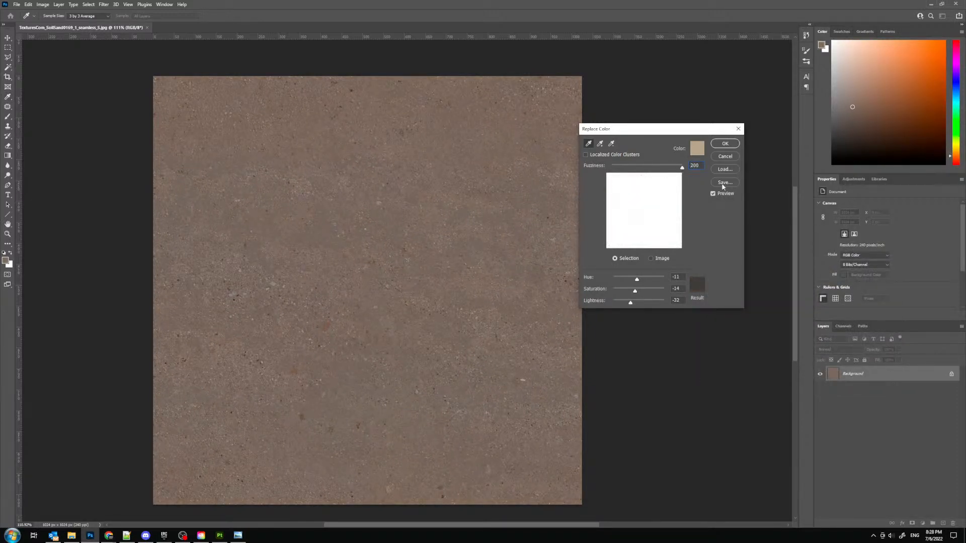
{"action": "left_click", "coordinate": [698, 284]}
{"action": "left_click_drag", "start_coordinate": [717, 335], "coordinate": [717, 330]}
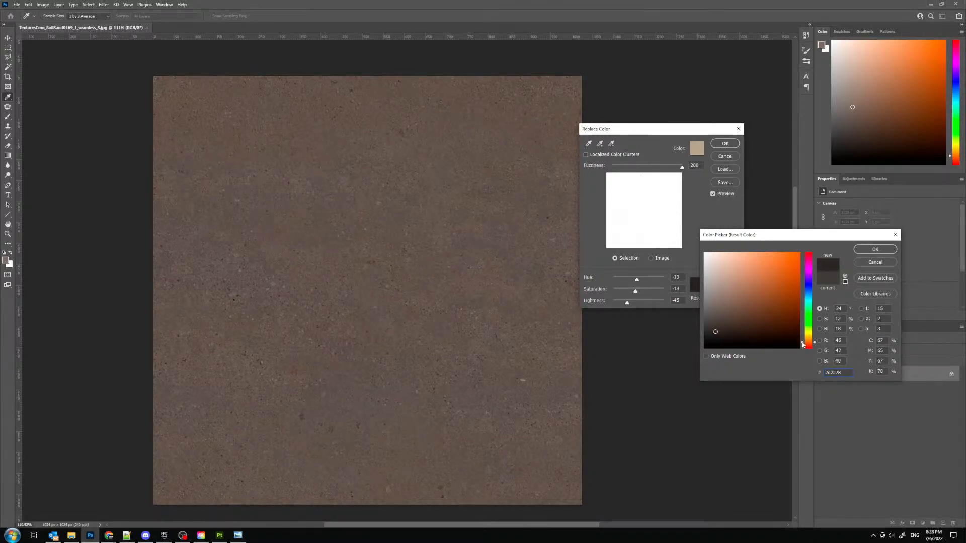
{"action": "left_click", "coordinate": [810, 340]}
{"action": "left_click_drag", "start_coordinate": [810, 345], "coordinate": [811, 344]}
{"action": "left_click", "coordinate": [714, 323]}
{"action": "left_click_drag", "start_coordinate": [713, 324], "coordinate": [714, 329]}
{"action": "left_click", "coordinate": [717, 328]}
{"action": "left_click", "coordinate": [713, 331]}
{"action": "left_click", "coordinate": [713, 332]}
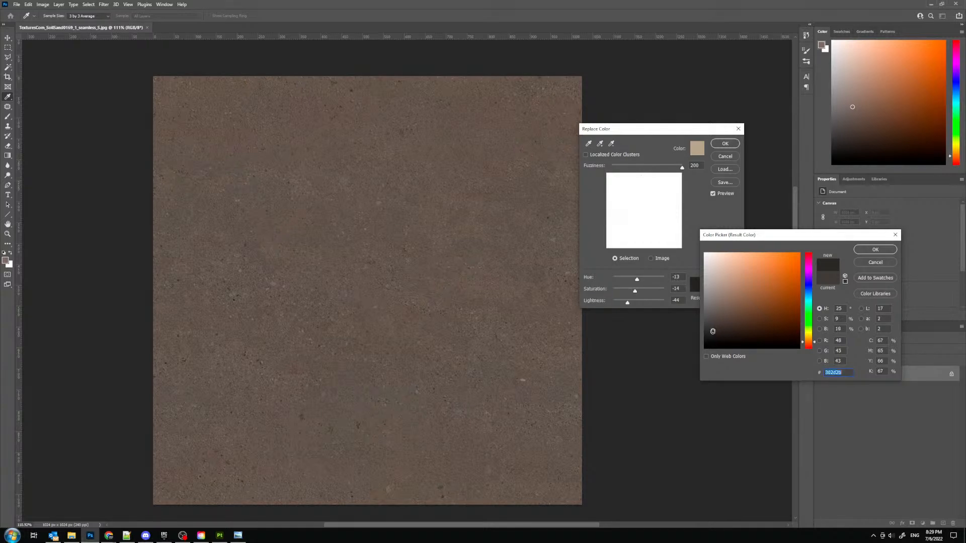
{"action": "left_click", "coordinate": [861, 250]}
{"action": "left_click", "coordinate": [724, 144]}
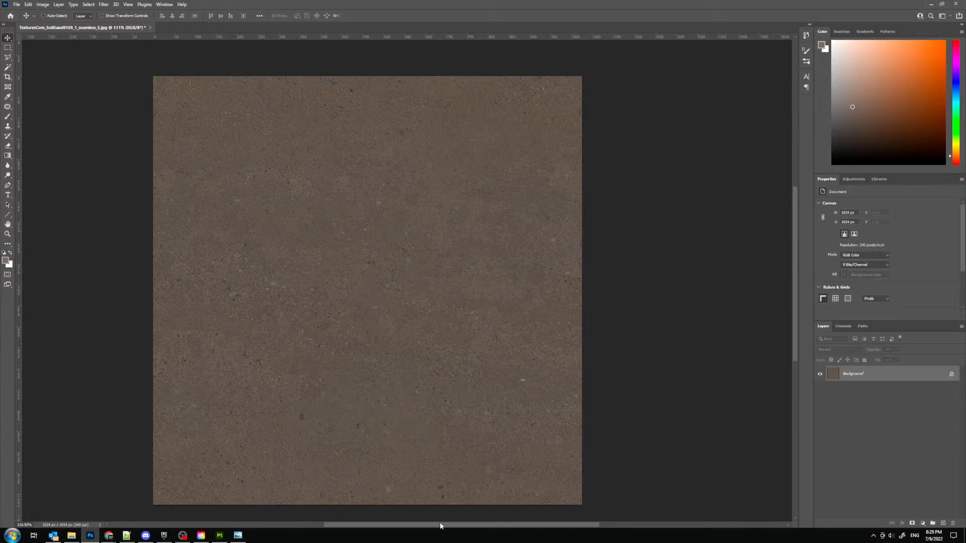
- Save a copy of the recolored texture over TexturesCom_SoilSand0169_1_seamless_S.jpg in the TextureMaps folder at maximum JPEG quality
{"action": "left_click_drag", "start_coordinate": [441, 525], "coordinate": [420, 524]}
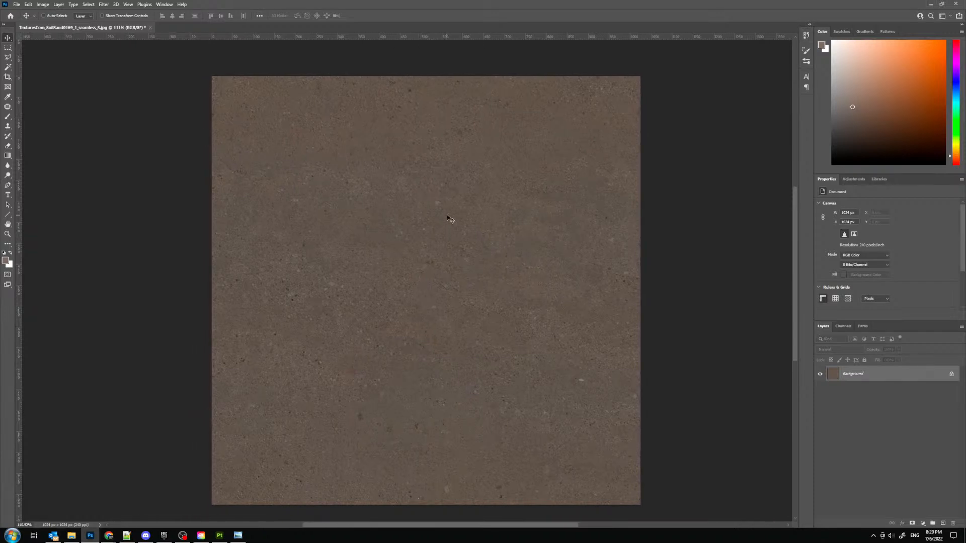
{"action": "scroll", "coordinate": [370, 182], "scroll_direction": "down", "scroll_amount": 1}
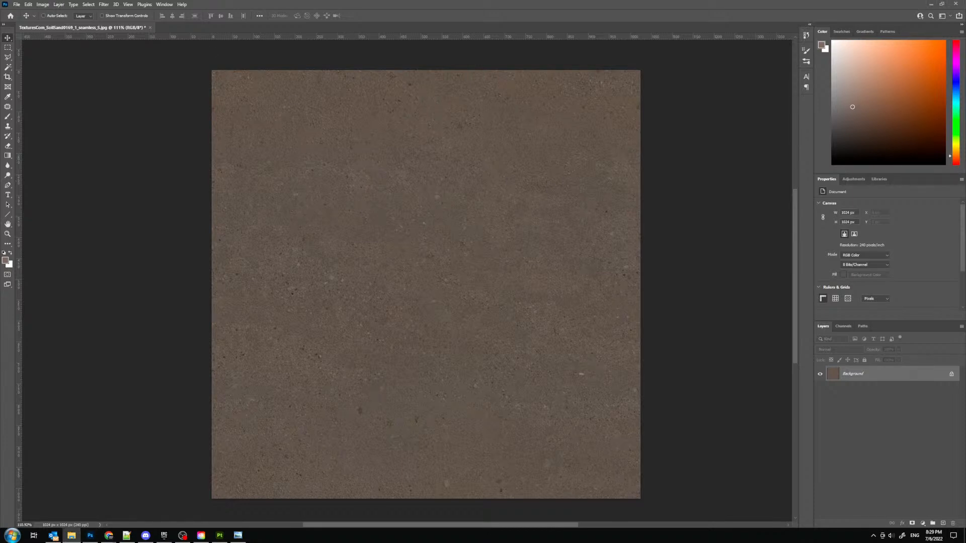
{"action": "left_click", "coordinate": [17, 7]}
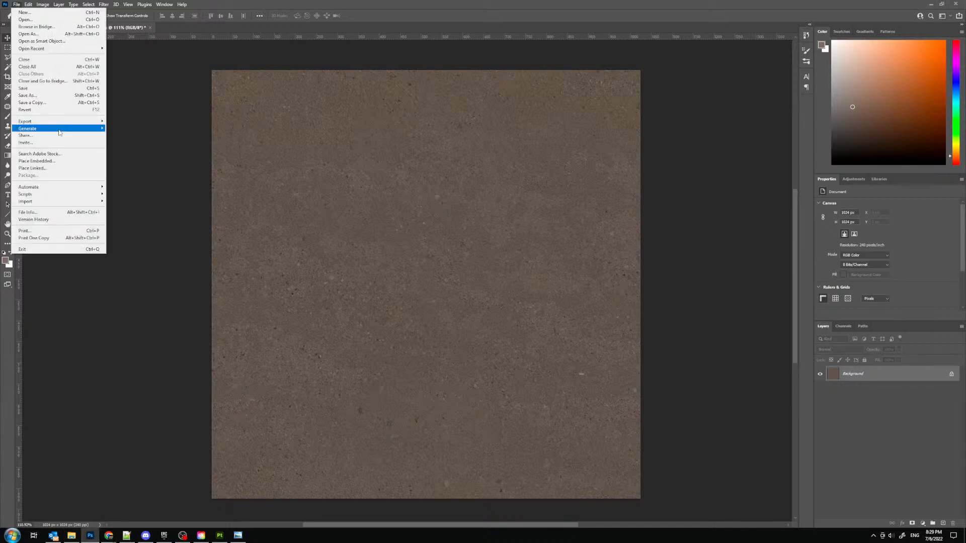
{"action": "left_click", "coordinate": [31, 101]}
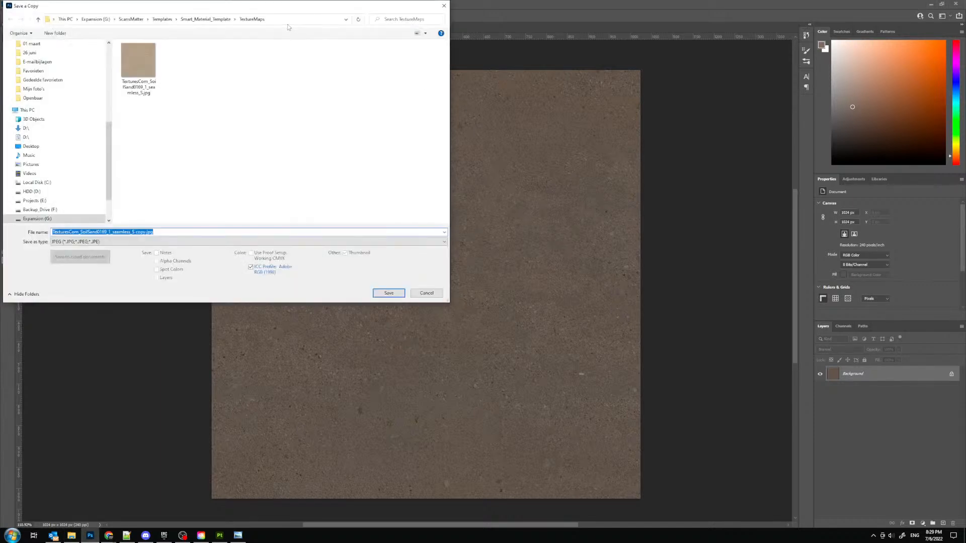
{"action": "left_click", "coordinate": [146, 55]}
{"action": "double_click", "coordinate": [147, 55]}
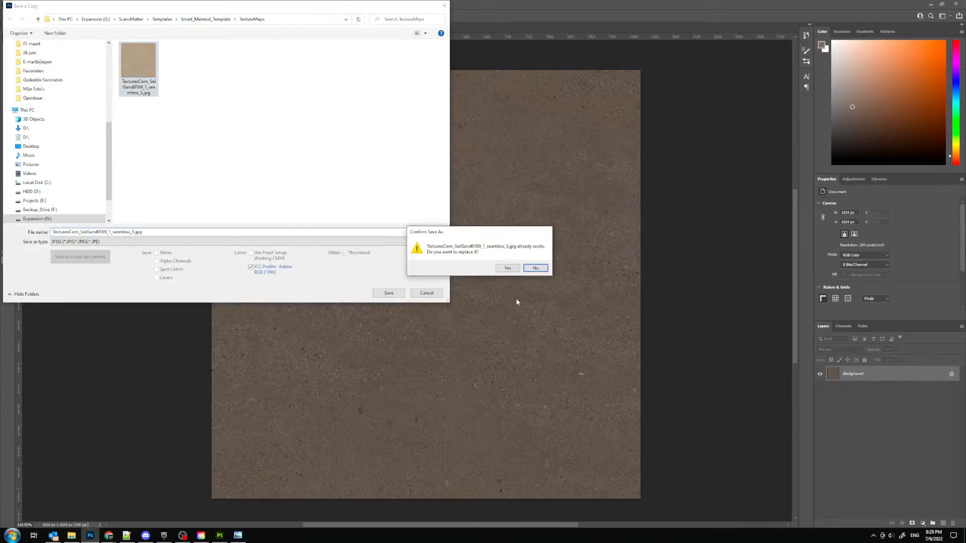
{"action": "left_click", "coordinate": [510, 265]}
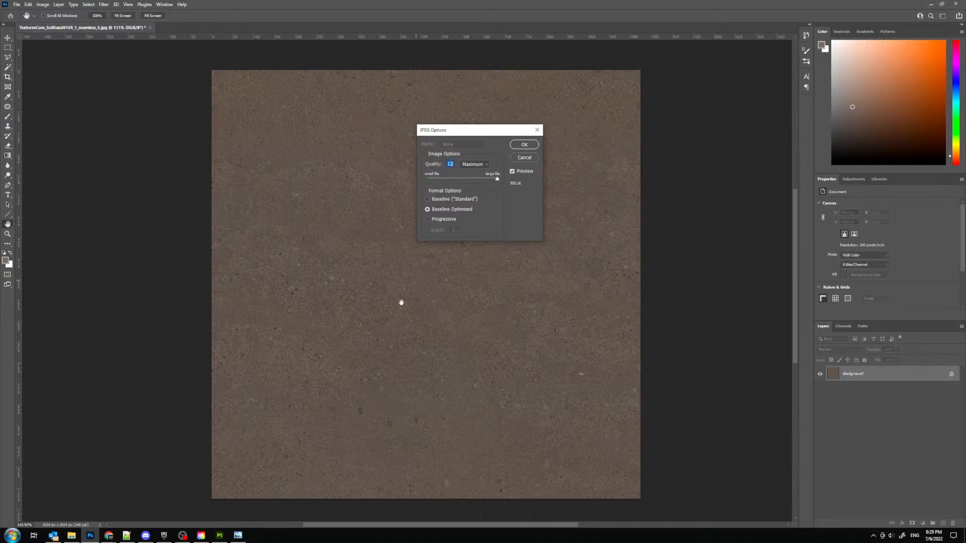
{"action": "left_click", "coordinate": [524, 145]}
- Switch to Substance Painter, reimport the recolored sand image as a texture into the project and assign it as OCC_Dirt's base color
{"action": "left_click", "coordinate": [222, 537]}
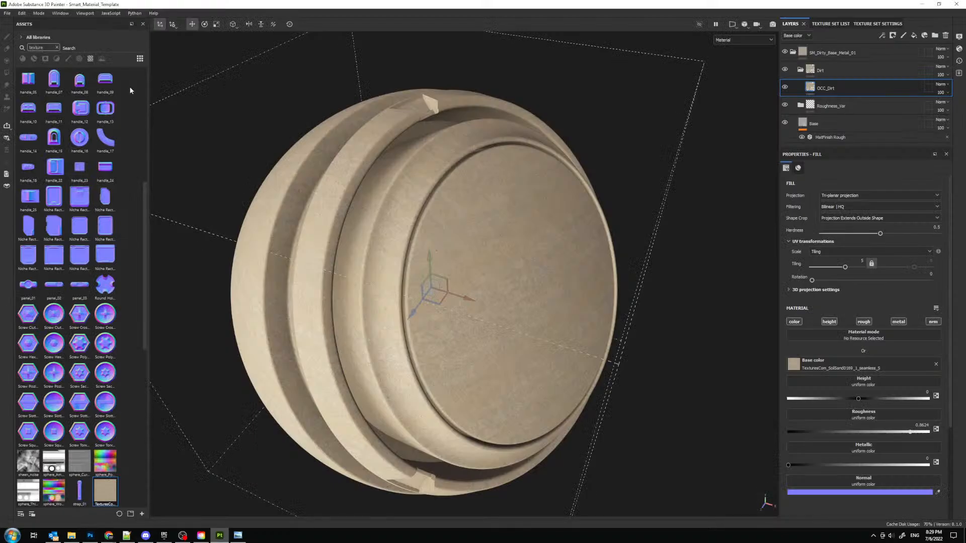
{"action": "left_click", "coordinate": [7, 13]}
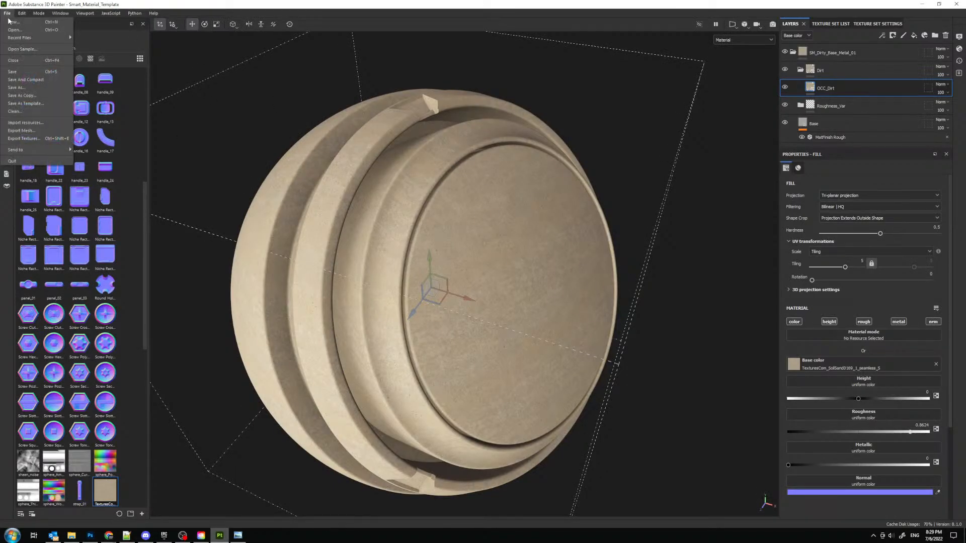
{"action": "left_click", "coordinate": [25, 122]}
{"action": "left_click_drag", "start_coordinate": [105, 490], "coordinate": [489, 268]}
{"action": "left_click", "coordinate": [583, 193]}
{"action": "left_click", "coordinate": [593, 220]}
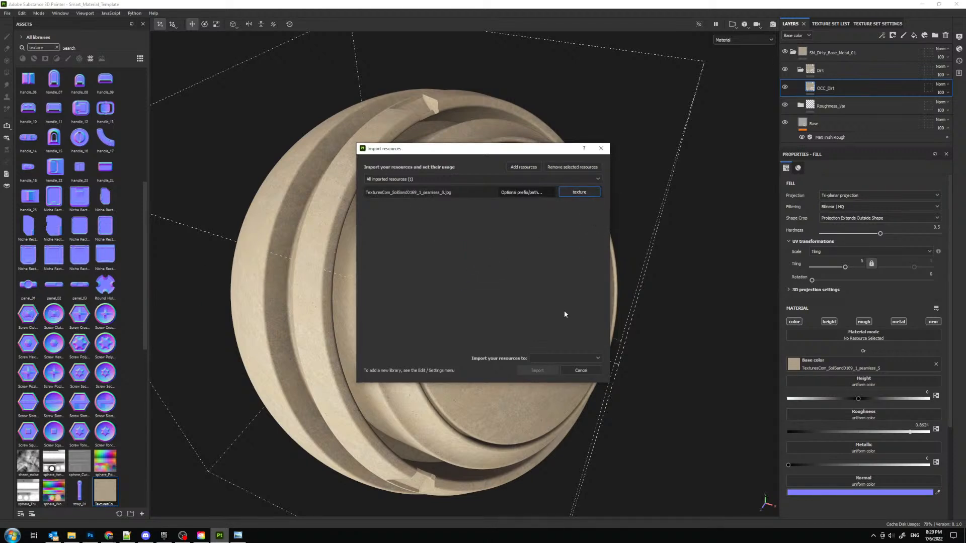
{"action": "left_click", "coordinate": [554, 358]}
{"action": "left_click", "coordinate": [558, 375]}
{"action": "left_click", "coordinate": [541, 370]}
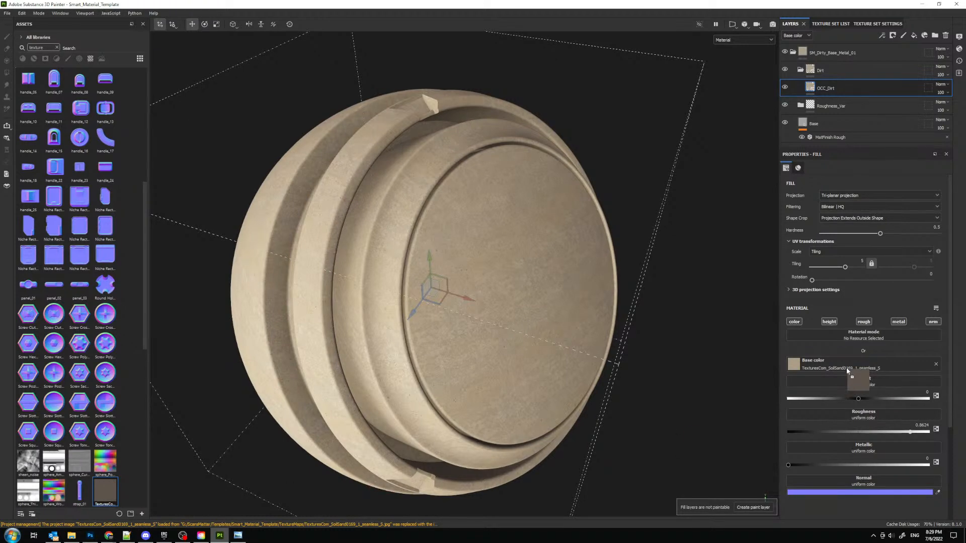
{"action": "mouse_move", "coordinate": [488, 307]}
{"action": "left_mouse_down", "text": "alt"}
{"action": "mouse_move", "coordinate": [489, 259]}
{"action": "mouse_move", "coordinate": [483, 292]}
{"action": "left_mouse_up", "text": "alt"}
{"action": "left_click_drag", "start_coordinate": [524, 251], "coordinate": [524, 299], "text": "alt"}
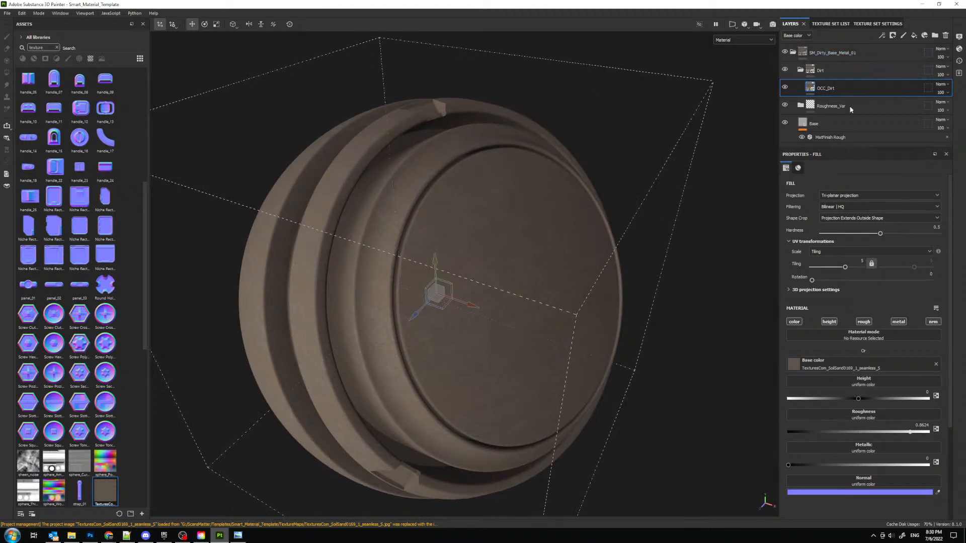
- Add a fill effect to the OCC_Dirt layer and limit it to the roughness channel
{"action": "left_click", "coordinate": [882, 37]}
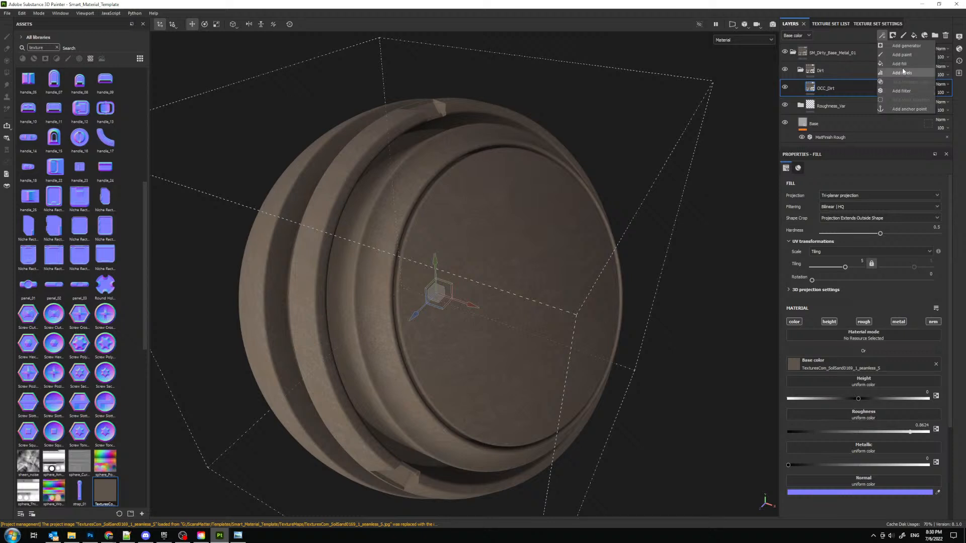
{"action": "left_click", "coordinate": [900, 64]}
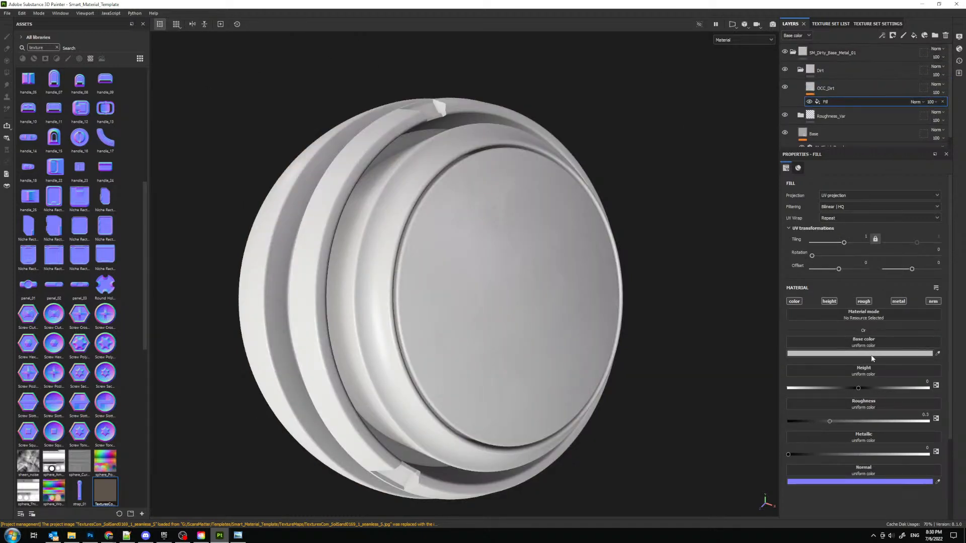
{"action": "left_click", "coordinate": [793, 302]}
{"action": "left_click", "coordinate": [829, 301]}
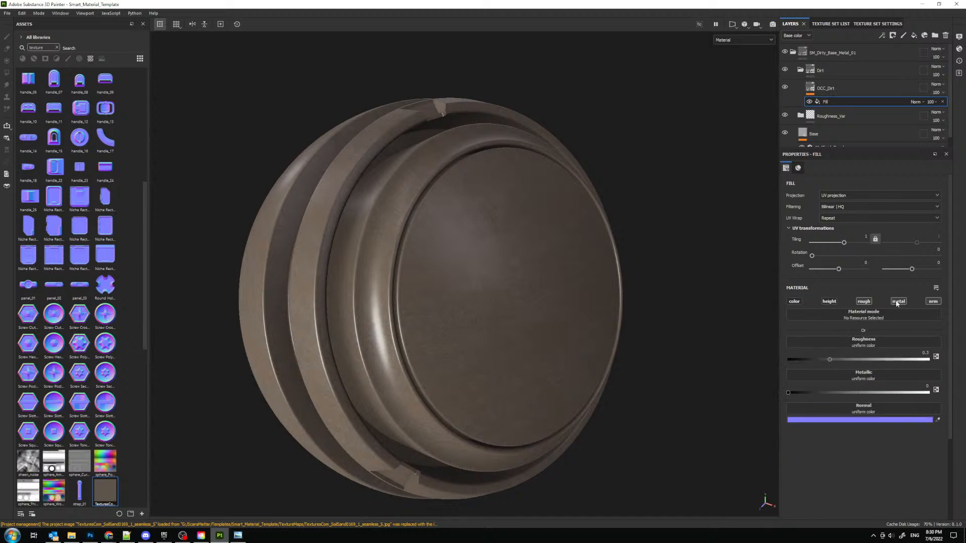
{"action": "left_click", "coordinate": [899, 302]}
{"action": "left_click", "coordinate": [933, 301]}
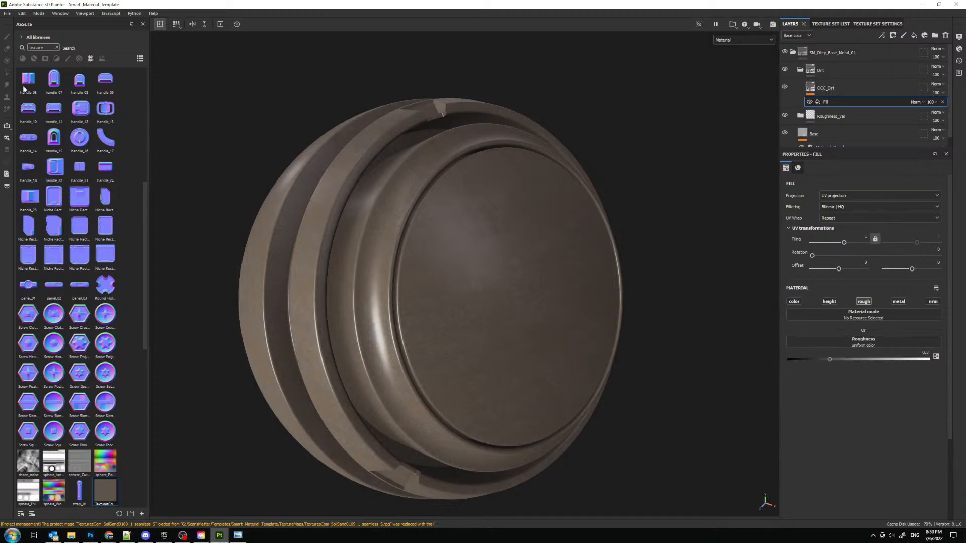
- Try BnW Spots 3 as the fill effect's roughness map, then replace it with BnW Spots 2
{"action": "left_click", "coordinate": [90, 59]}
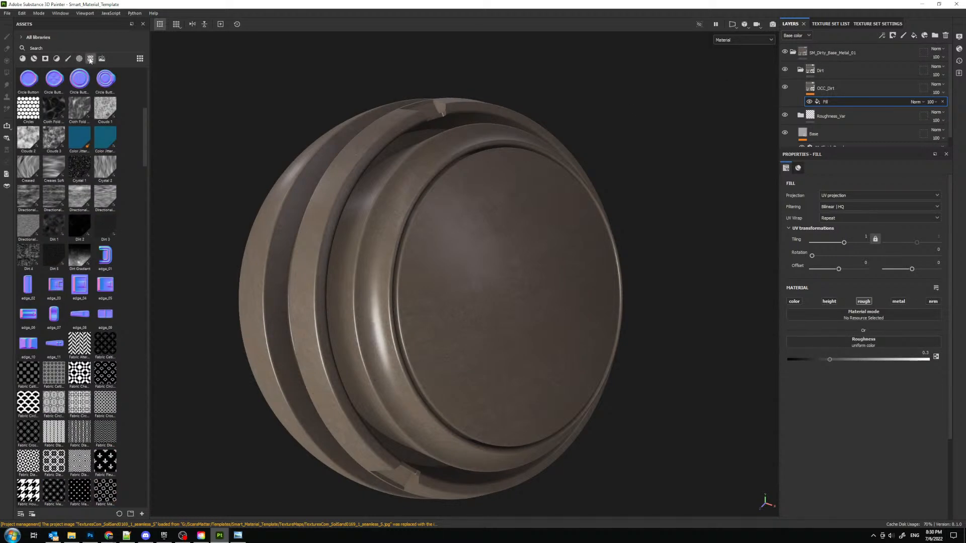
{"action": "scroll", "coordinate": [76, 212], "scroll_direction": "up", "scroll_amount": 6}
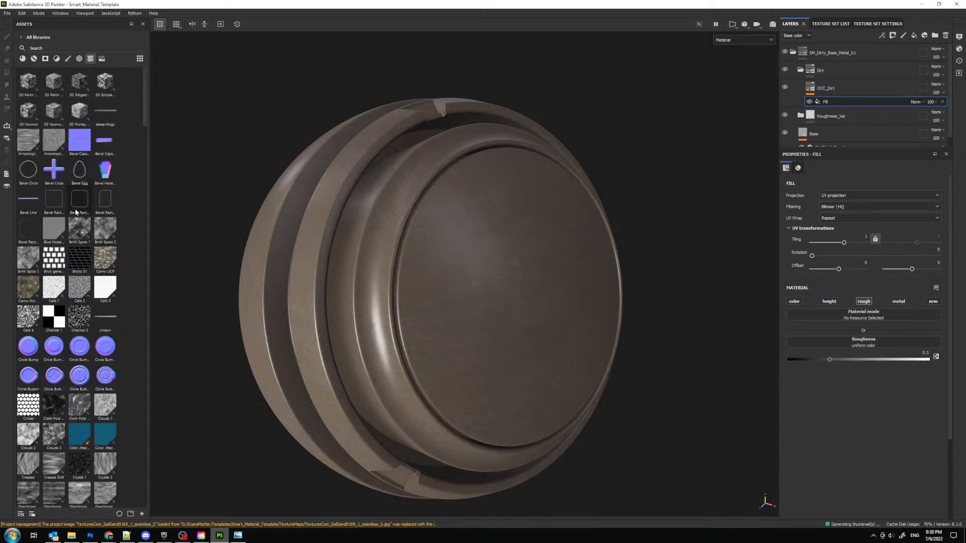
{"action": "left_click_drag", "start_coordinate": [28, 258], "coordinate": [852, 346]}
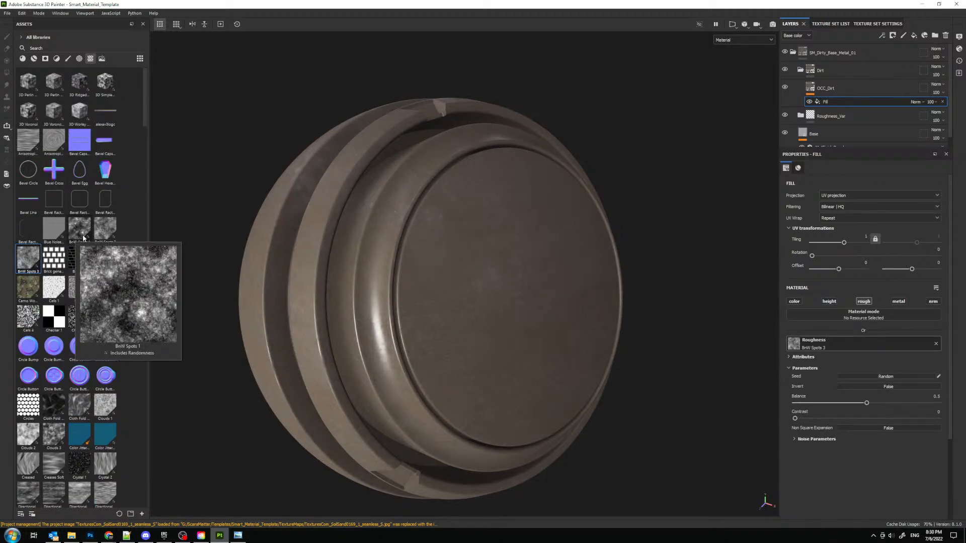
{"action": "left_click_drag", "start_coordinate": [99, 235], "coordinate": [876, 347]}
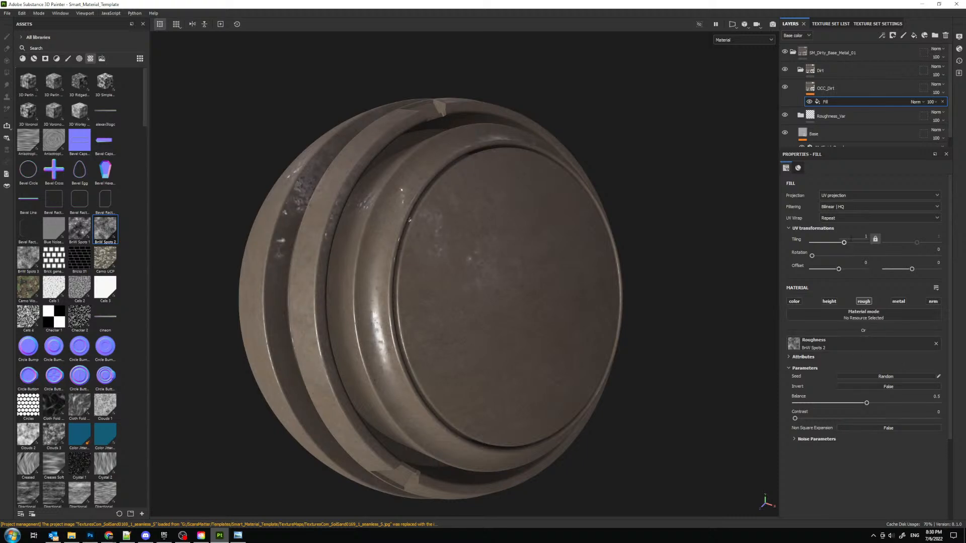
- Set the roughness fill effect to tri-planar projection with a tiling of 5
{"action": "left_click", "coordinate": [857, 197]}
{"action": "left_click", "coordinate": [840, 222]}
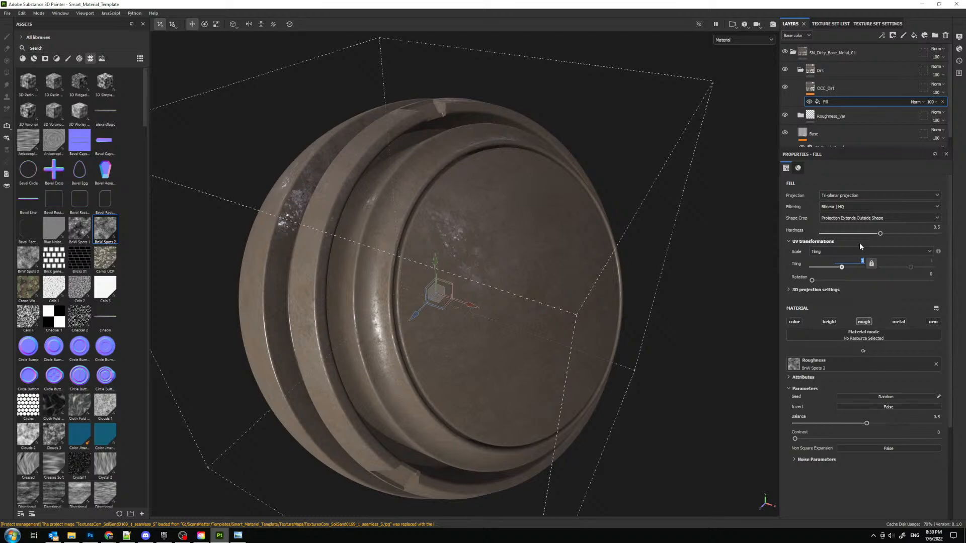
{"action": "type", "text": "5"}
{"action": "key", "text": "Return"}
- Set the BnW Spots 2 balance to 0.6, reduce the fill effect's opacity to about 40 and select the OCC_Dirt layer
{"action": "left_click_drag", "start_coordinate": [455, 296], "coordinate": [496, 278], "text": "alt"}
{"action": "mouse_move", "coordinate": [866, 423]}
{"action": "left_mouse_down"}
{"action": "mouse_move", "coordinate": [891, 424]}
{"action": "mouse_move", "coordinate": [881, 425]}
{"action": "left_mouse_up"}
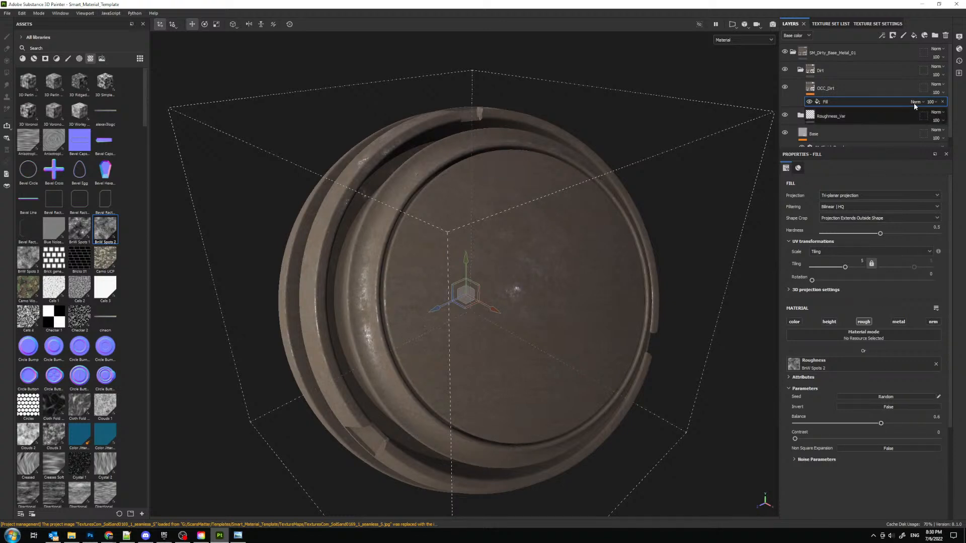
{"action": "left_click", "coordinate": [930, 103]}
{"action": "left_click_drag", "start_coordinate": [930, 116], "coordinate": [942, 123]}
{"action": "left_click", "coordinate": [933, 103]}
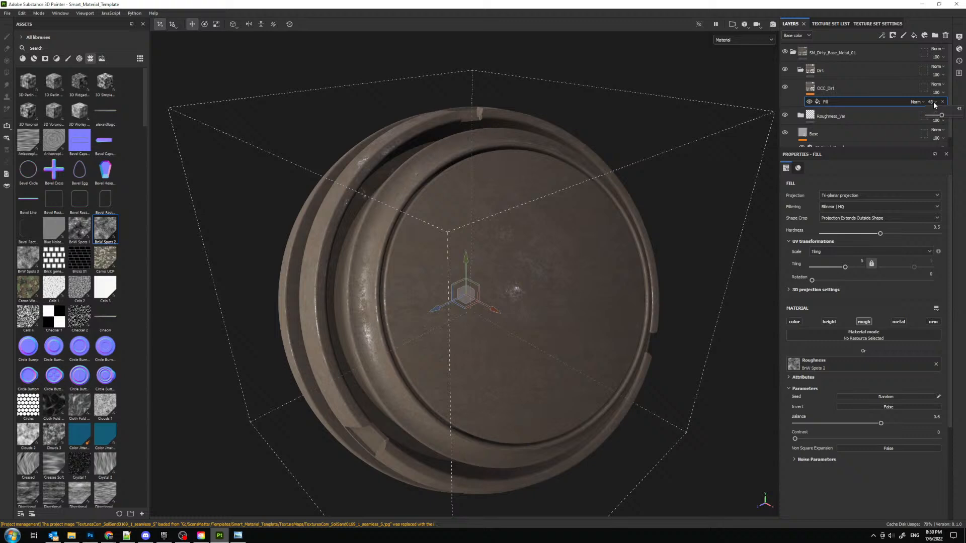
{"action": "left_click", "coordinate": [841, 90]}
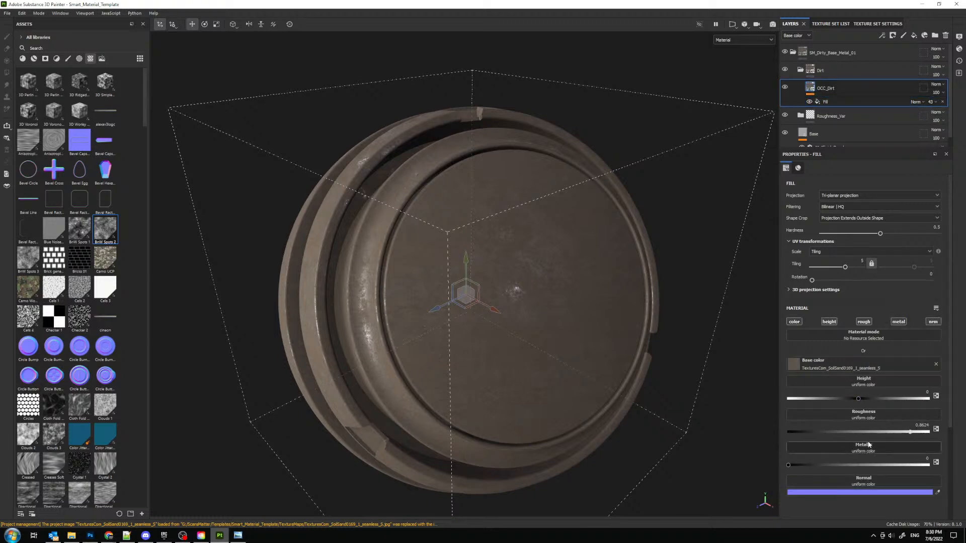
- Set the OCC_Dirt roughness to about 0.87 and, viewing only the roughness channel, set the BnW Spots 2 balance to 0.44 and contrast to 0.12
{"action": "mouse_move", "coordinate": [894, 432]}
{"action": "left_mouse_down"}
{"action": "mouse_move", "coordinate": [828, 431]}
{"action": "mouse_move", "coordinate": [911, 431]}
{"action": "left_mouse_up"}
{"action": "key", "text": "c"}
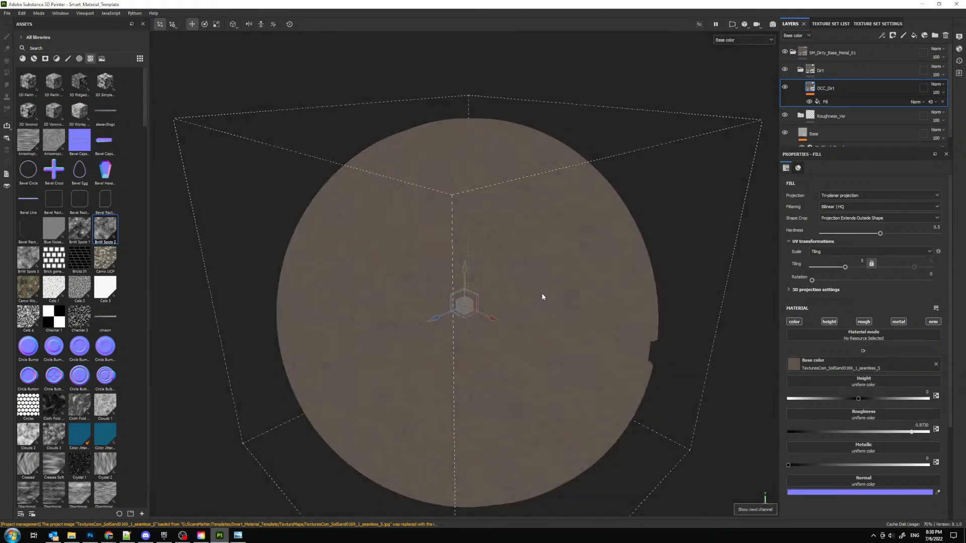
{"action": "key", "text": "c"}
{"action": "key", "text": "c"}
{"action": "middle_click_drag", "start_coordinate": [543, 297], "coordinate": [536, 275], "text": "alt"}
{"action": "scroll", "coordinate": [537, 275], "scroll_direction": "up", "scroll_amount": 1}
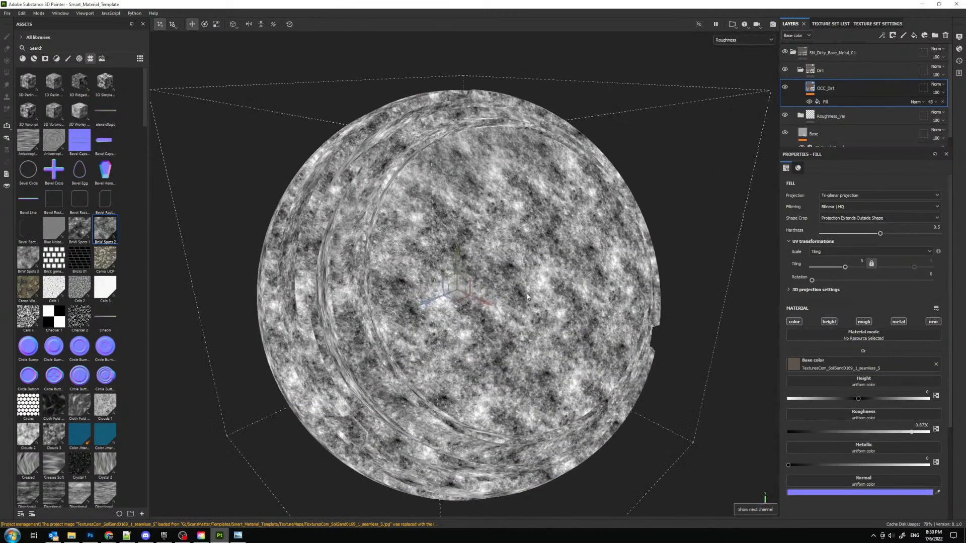
{"action": "left_click", "coordinate": [831, 102]}
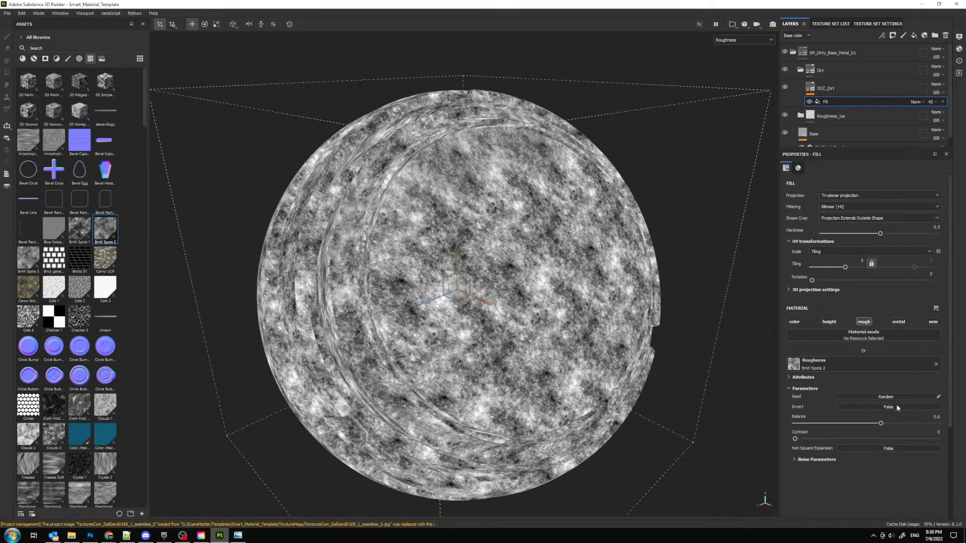
{"action": "left_click_drag", "start_coordinate": [880, 423], "coordinate": [812, 439]}
{"action": "left_click", "coordinate": [881, 35]}
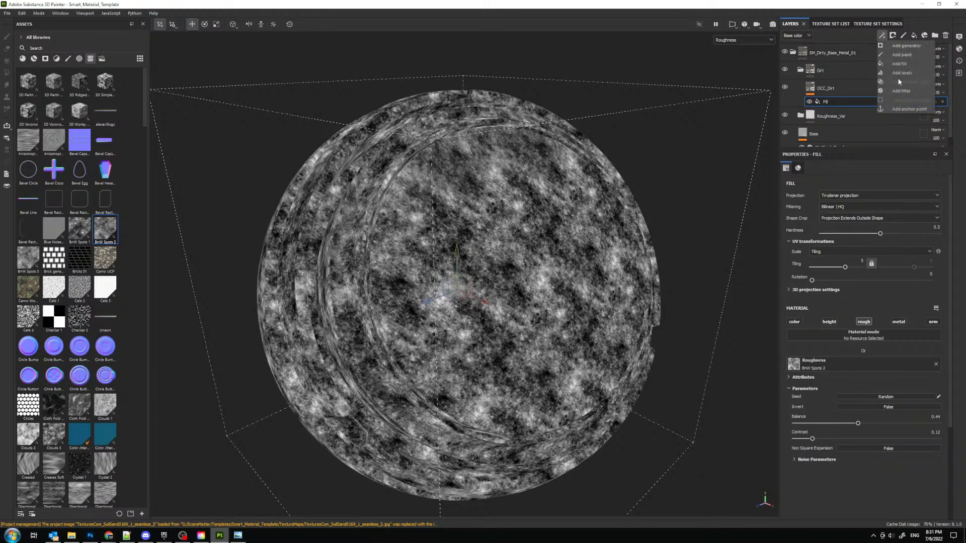
{"action": "left_click", "coordinate": [904, 91]}
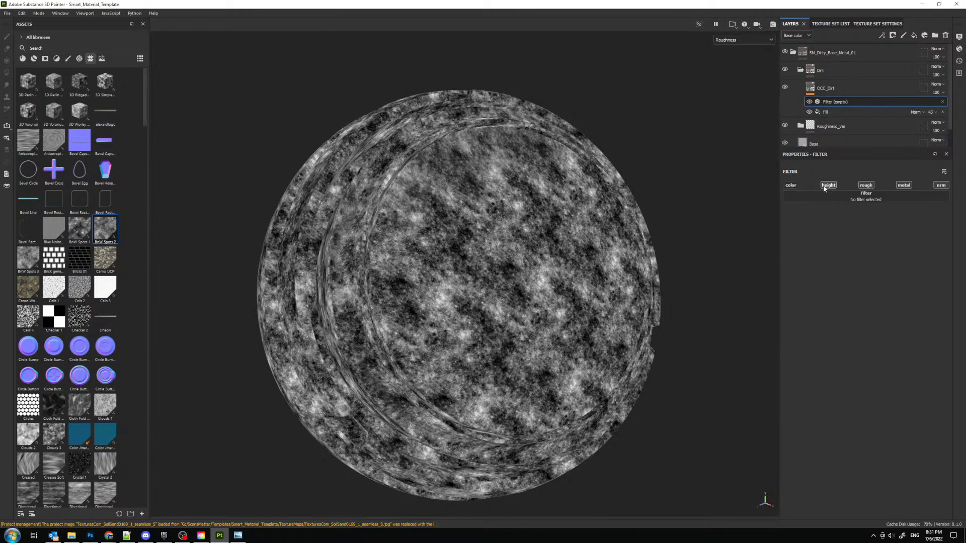
{"action": "left_click", "coordinate": [942, 102]}
- Add a Levels effect above the fill effect in OCC_Dirt and set its affected channel to Roughness
{"action": "left_click", "coordinate": [881, 35]}
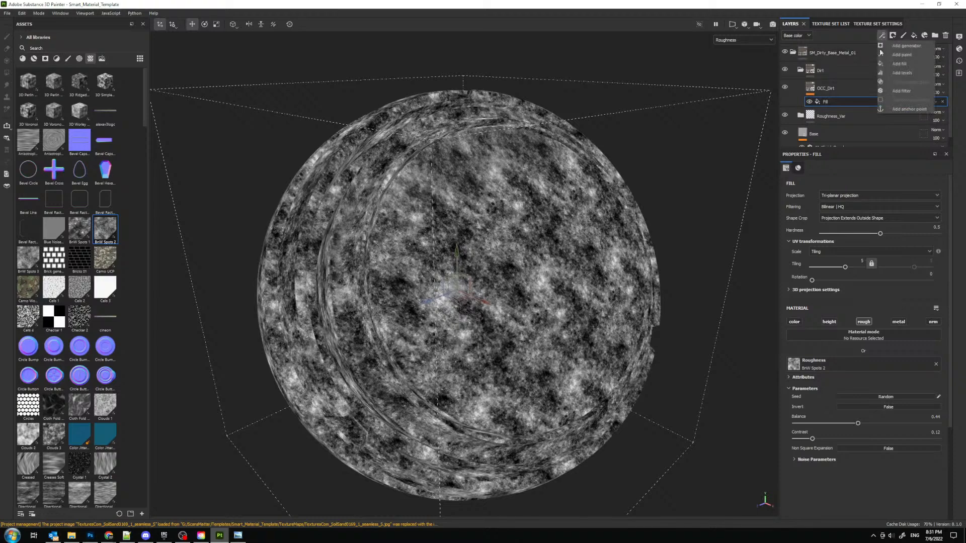
{"action": "left_click", "coordinate": [895, 73]}
{"action": "left_click", "coordinate": [830, 183]}
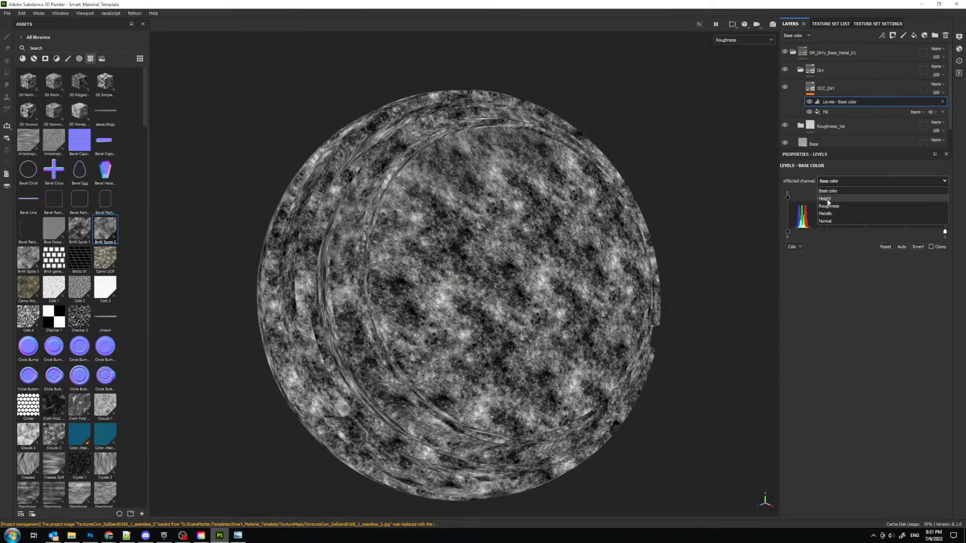
{"action": "left_click", "coordinate": [878, 208]}
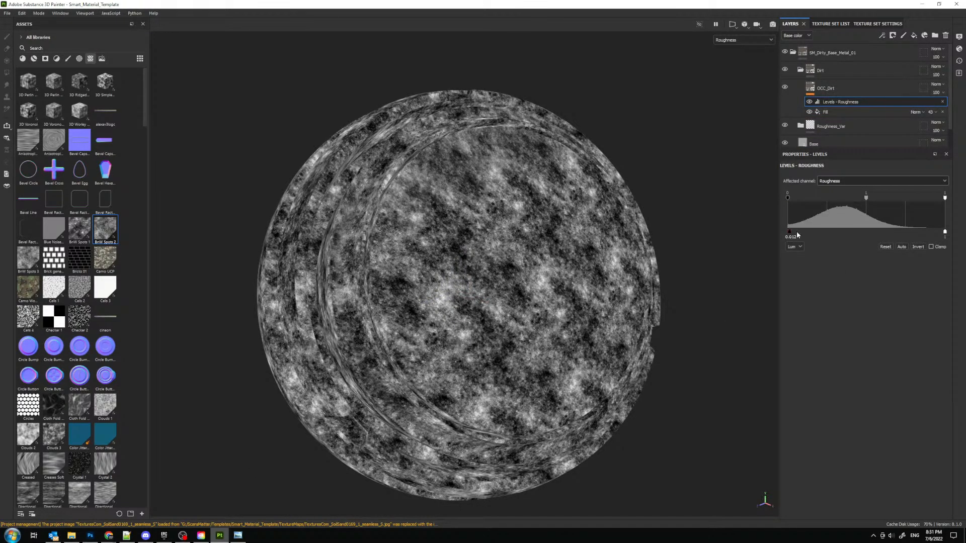
- Raise the roughness Levels output black point to about 0.635, checking the dirt's shine in the full material view
{"action": "left_click_drag", "start_coordinate": [797, 235], "coordinate": [835, 232]}
{"action": "key", "text": "m"}
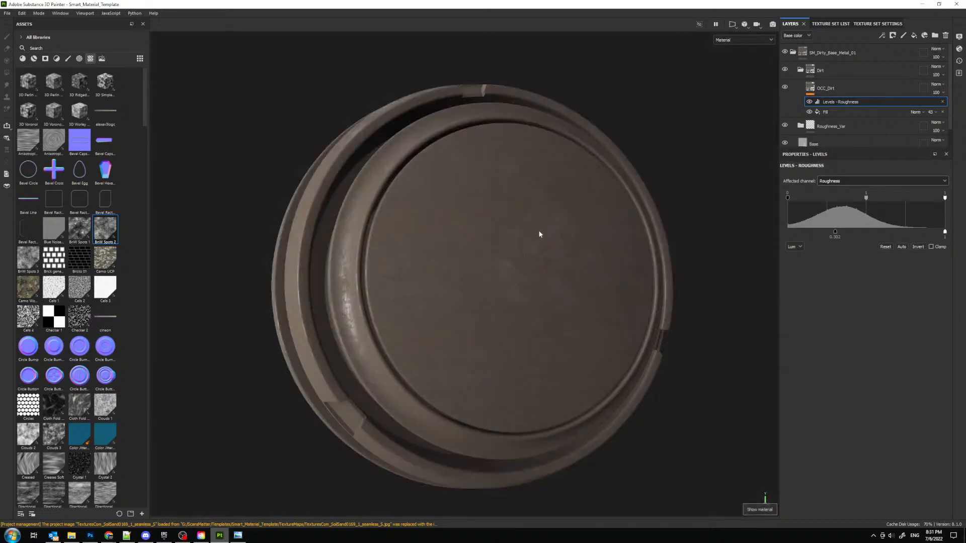
{"action": "left_click_drag", "start_coordinate": [539, 234], "coordinate": [327, 247], "text": "alt"}
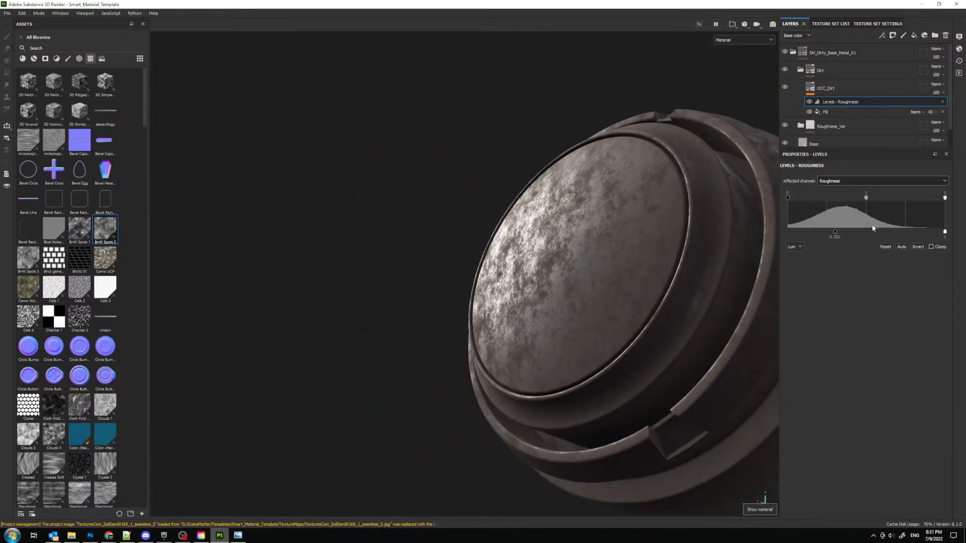
{"action": "left_click_drag", "start_coordinate": [837, 234], "coordinate": [888, 233]}
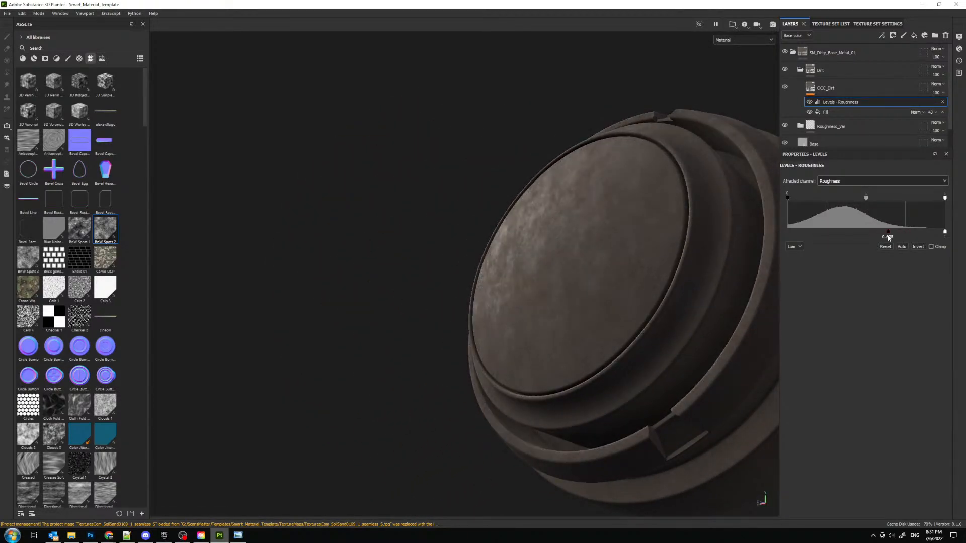
{"action": "left_click_drag", "start_coordinate": [538, 259], "coordinate": [779, 322], "text": "alt"}
{"action": "mouse_move", "coordinate": [535, 245]}
{"action": "right_mouse_down", "text": "shift"}
{"action": "mouse_move", "coordinate": [563, 244]}
{"action": "mouse_move", "coordinate": [511, 243]}
{"action": "mouse_move", "coordinate": [533, 248]}
{"action": "right_mouse_up", "text": "shift"}
{"action": "left_click_drag", "start_coordinate": [533, 248], "coordinate": [554, 224], "text": "alt"}
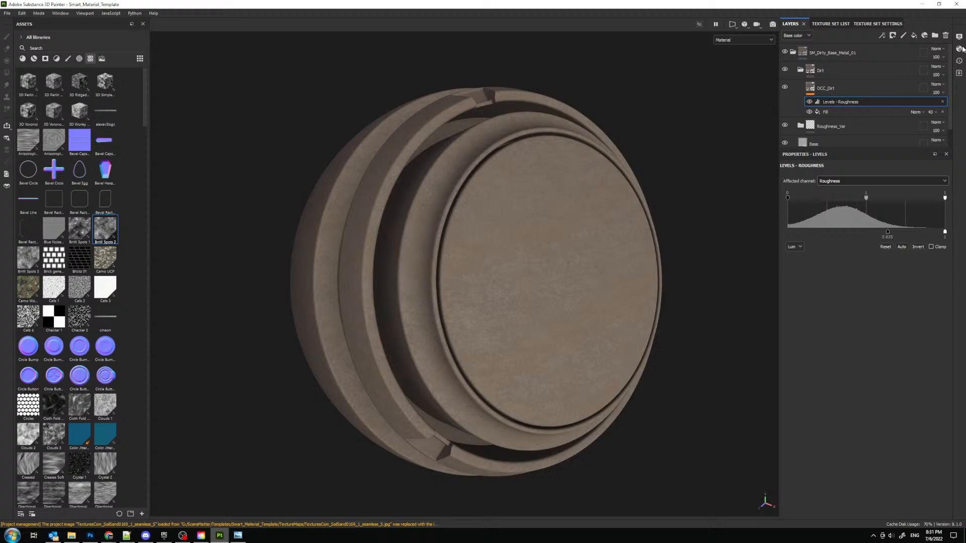
- Add an HSL Perceptive filter to the OCC_Dirt layer and limit it to the color channel
{"action": "left_click", "coordinate": [842, 112]}
{"action": "left_click", "coordinate": [843, 89]}
{"action": "left_click", "coordinate": [882, 35]}
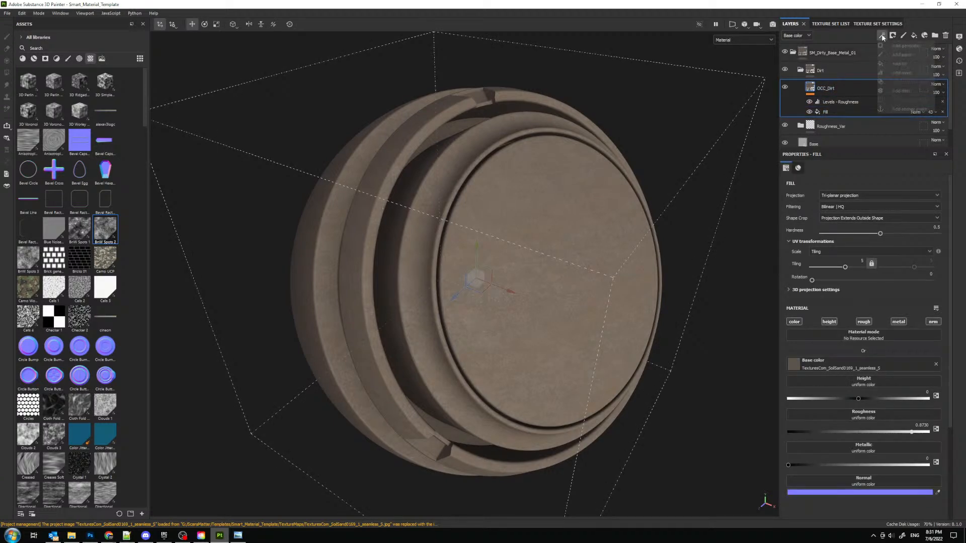
{"action": "left_click", "coordinate": [899, 93]}
{"action": "left_click", "coordinate": [878, 201]}
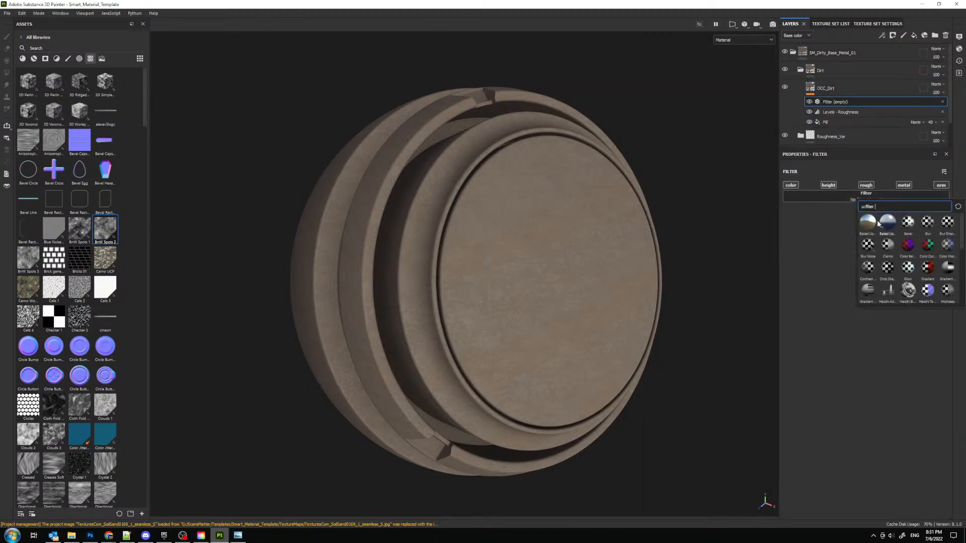
{"action": "left_click", "coordinate": [825, 186]}
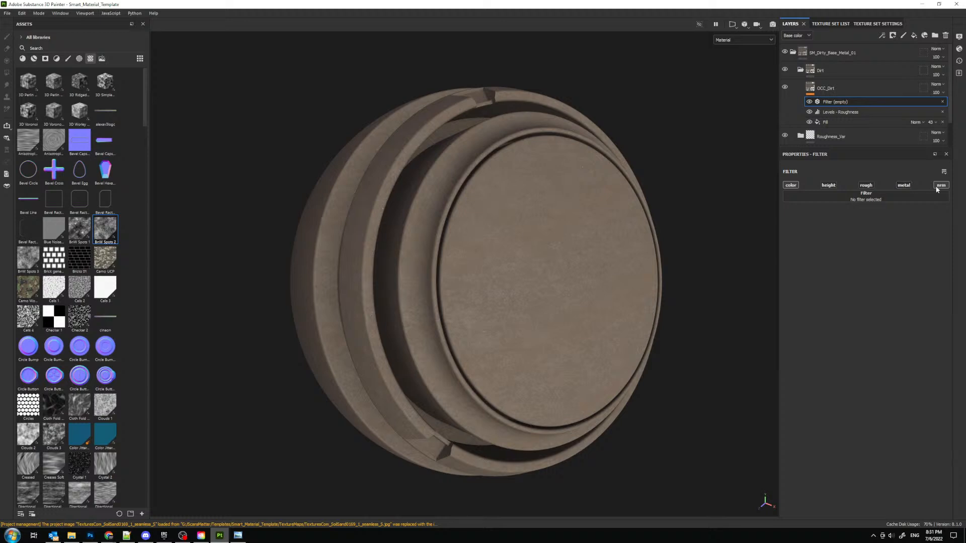
{"action": "left_click", "coordinate": [920, 202]}
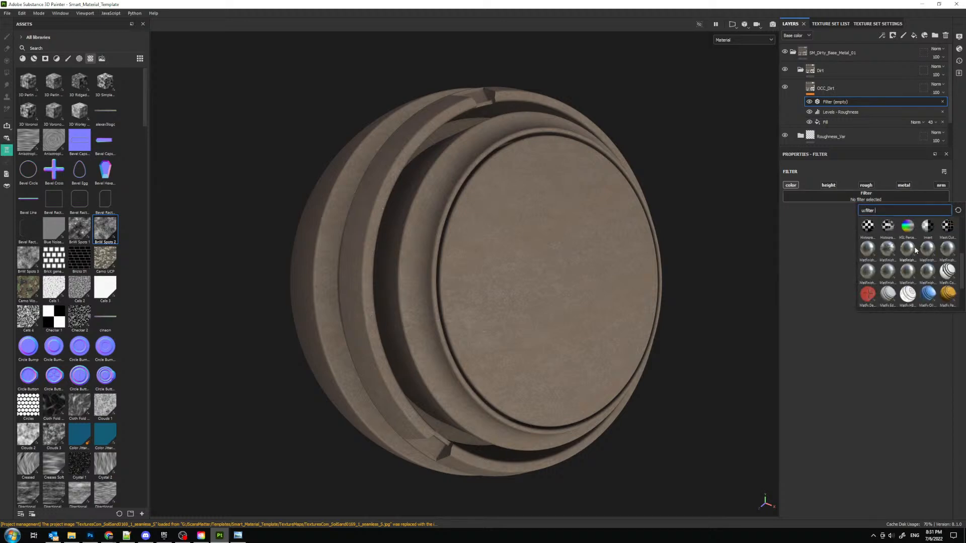
{"action": "left_click", "coordinate": [909, 228]}
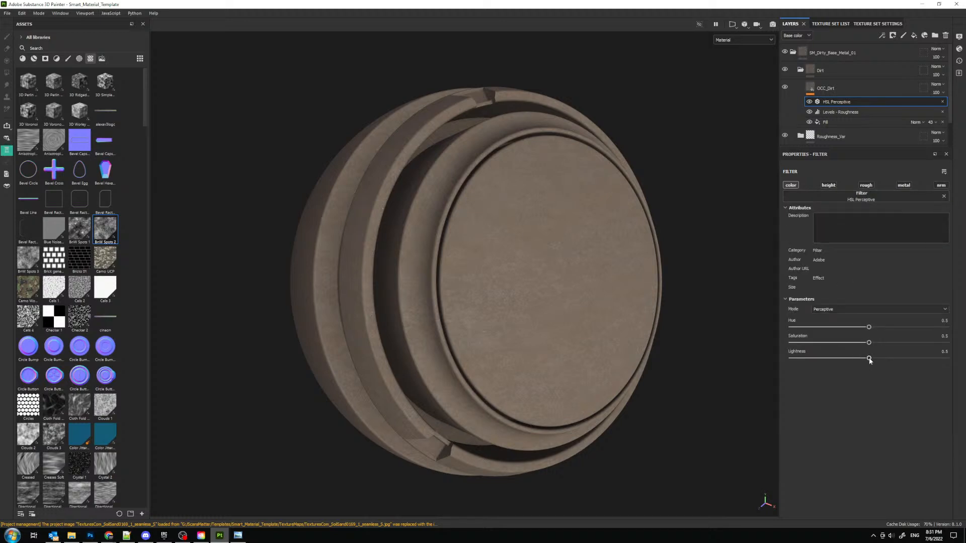
- Set the HSL Perceptive saturation to about 0.51 and lightness to about 0.434, and fine-tune the hue
{"action": "left_click_drag", "start_coordinate": [868, 358], "coordinate": [871, 328]}
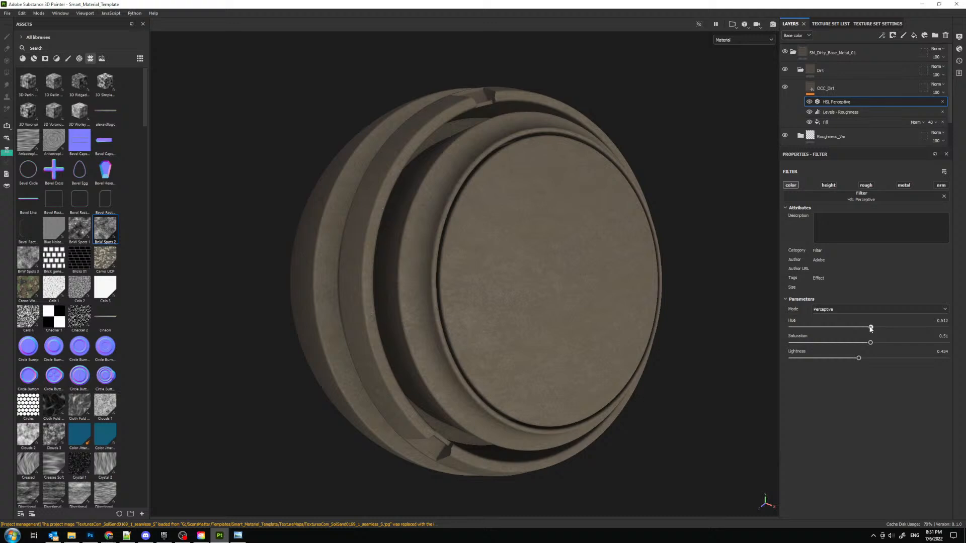
{"action": "left_click", "coordinate": [942, 321]}
{"action": "left_click", "coordinate": [805, 71]}
{"action": "left_click", "coordinate": [801, 69]}
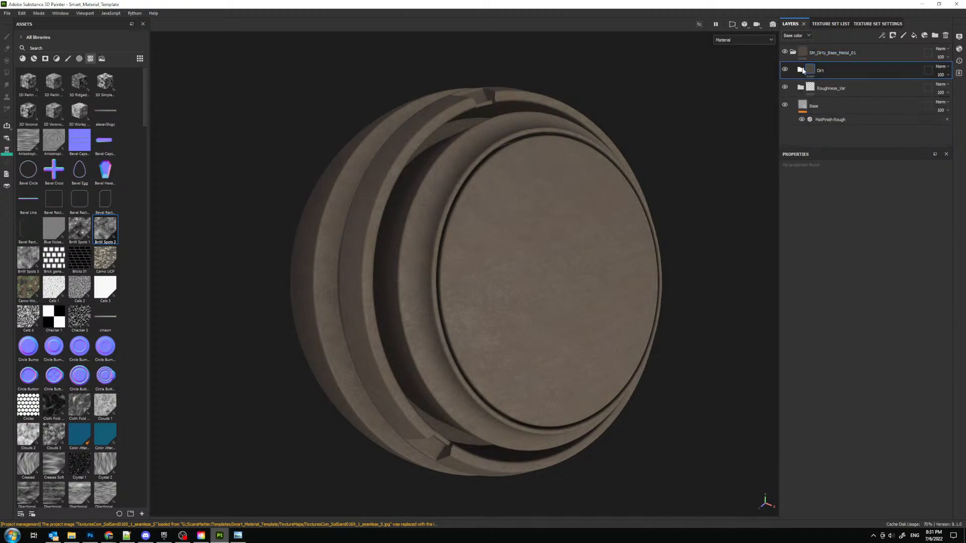
{"action": "left_click", "coordinate": [801, 70]}
{"action": "left_click", "coordinate": [801, 70]}
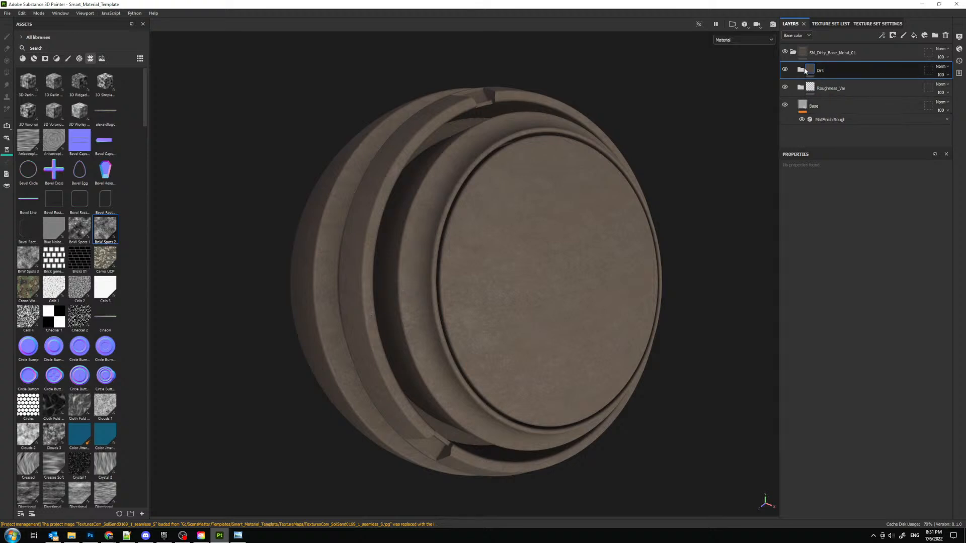
{"action": "left_click", "coordinate": [801, 70]}
- Add a black mask to the OCC_Dirt layer and save the project
{"action": "left_click", "coordinate": [859, 90]}
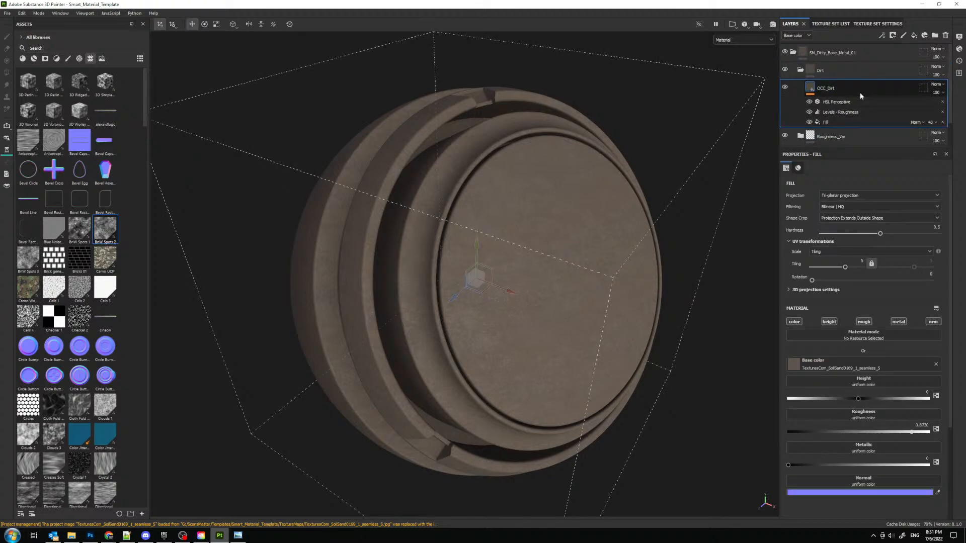
{"action": "left_click", "coordinate": [892, 35]}
{"action": "left_click", "coordinate": [904, 57]}
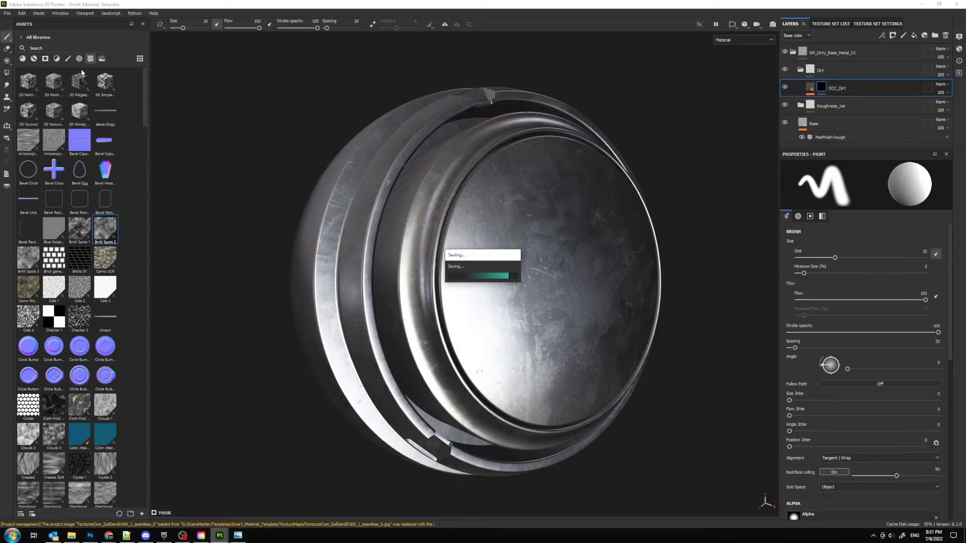
- Apply the Dust Occlusion smart mask to OCC_Dirt and inspect the dirt in the model's recesses
{"action": "left_click", "coordinate": [69, 59]}
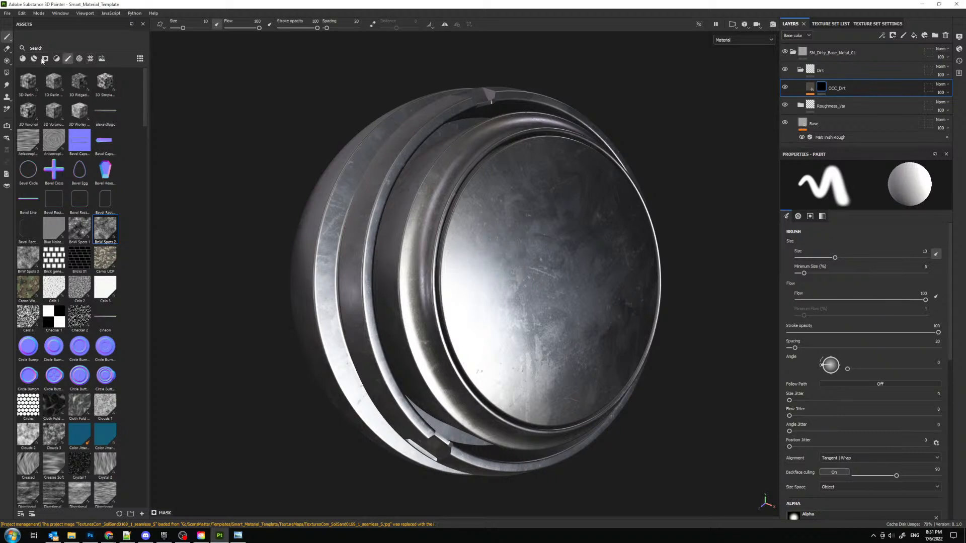
{"action": "left_click", "coordinate": [44, 59]}
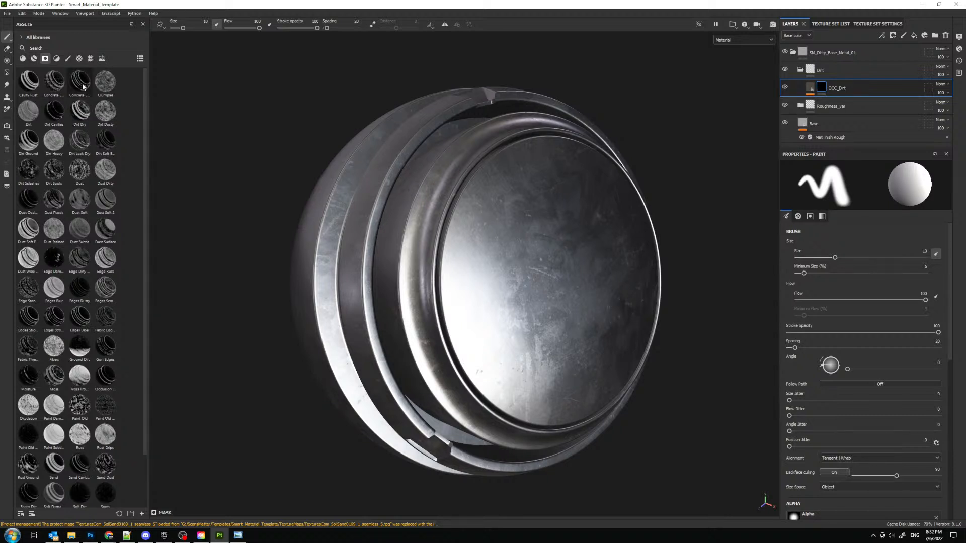
{"action": "mouse_move", "coordinate": [112, 146]}
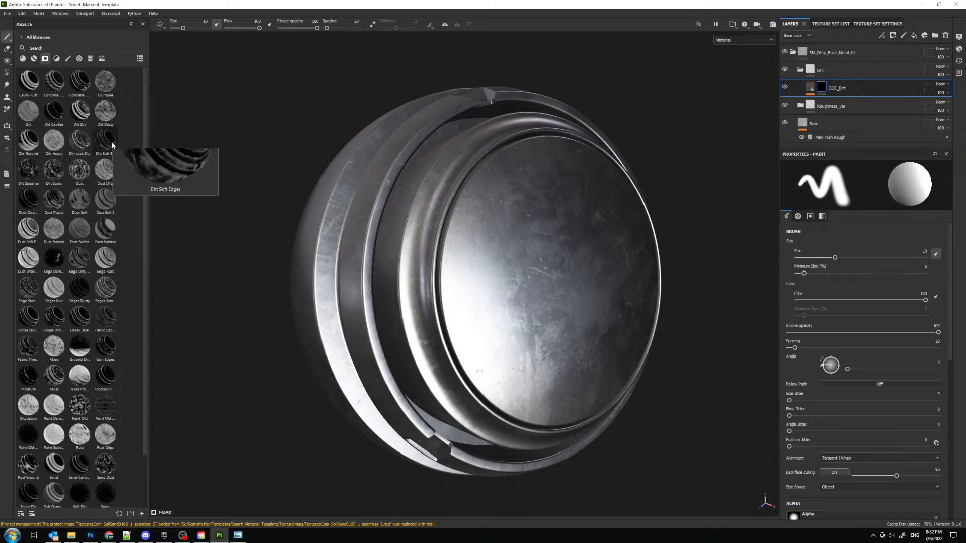
{"action": "left_click_drag", "start_coordinate": [28, 198], "coordinate": [403, 226]}
{"action": "left_click_drag", "start_coordinate": [635, 127], "coordinate": [483, 194], "text": "alt"}
{"action": "middle_click_drag", "start_coordinate": [466, 177], "coordinate": [519, 194], "text": "alt"}
{"action": "right_click_drag", "start_coordinate": [520, 194], "coordinate": [455, 319], "text": "alt"}
{"action": "left_click_drag", "start_coordinate": [455, 319], "coordinate": [511, 273], "text": "alt"}
{"action": "middle_click_drag", "start_coordinate": [511, 274], "coordinate": [475, 269], "text": "alt"}
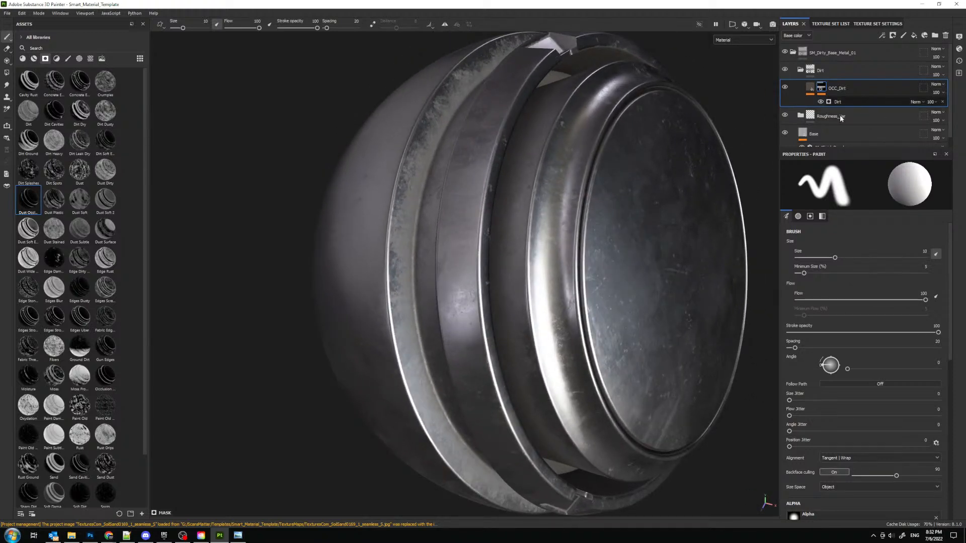
- Assign Grunge Dirt Scratchy as the mask's Dirt generator custom grunge and enable Use Custom Grunge
{"action": "scroll", "coordinate": [880, 302], "scroll_direction": "down", "scroll_amount": 1}
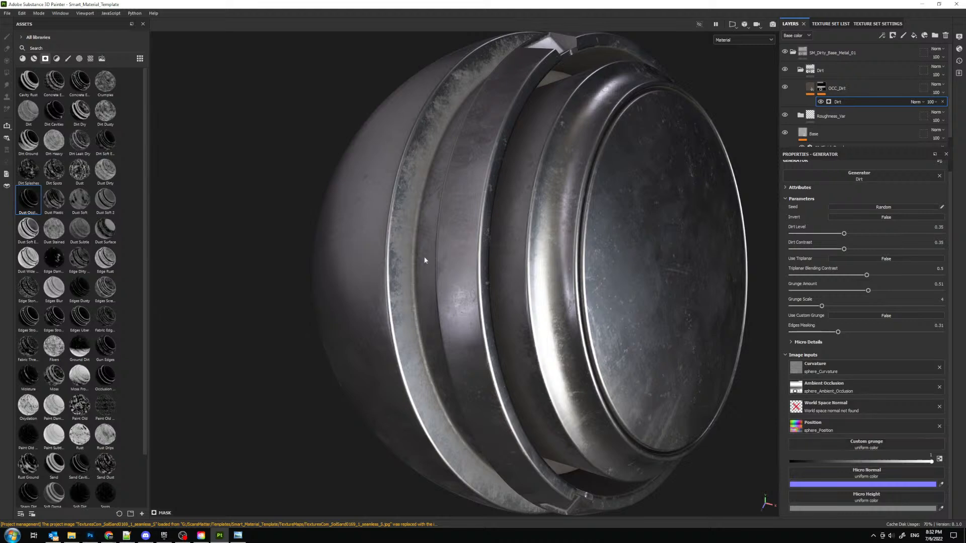
{"action": "left_click", "coordinate": [90, 58]}
{"action": "scroll", "coordinate": [93, 259], "scroll_direction": "down", "scroll_amount": 10}
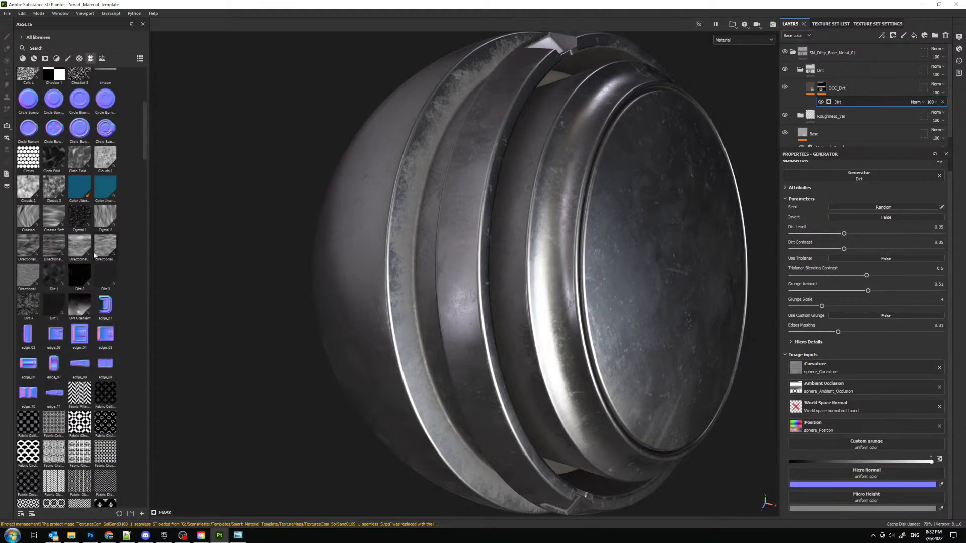
{"action": "scroll", "coordinate": [93, 259], "scroll_direction": "down", "scroll_amount": 15}
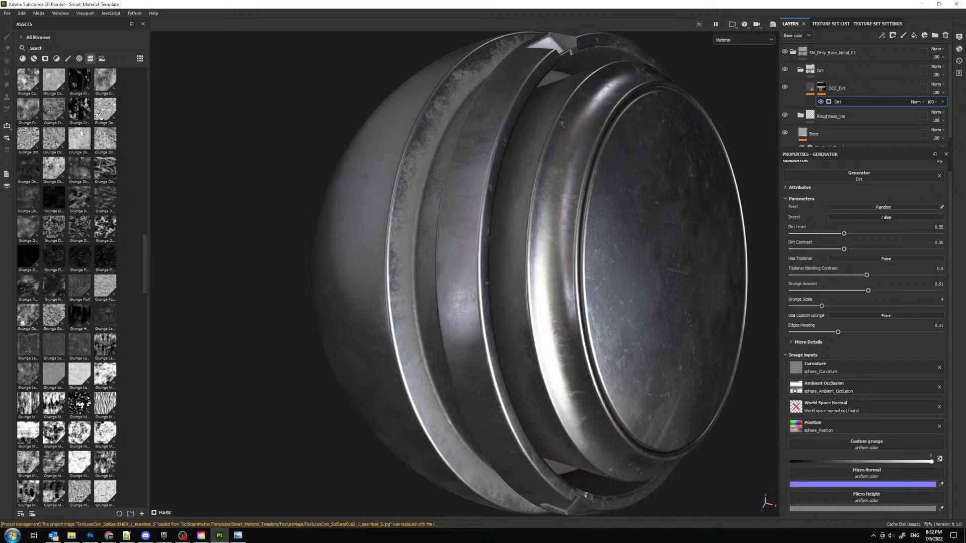
{"action": "scroll", "coordinate": [86, 108], "scroll_direction": "up", "scroll_amount": 2}
{"action": "scroll", "coordinate": [86, 108], "scroll_direction": "up", "scroll_amount": 2}
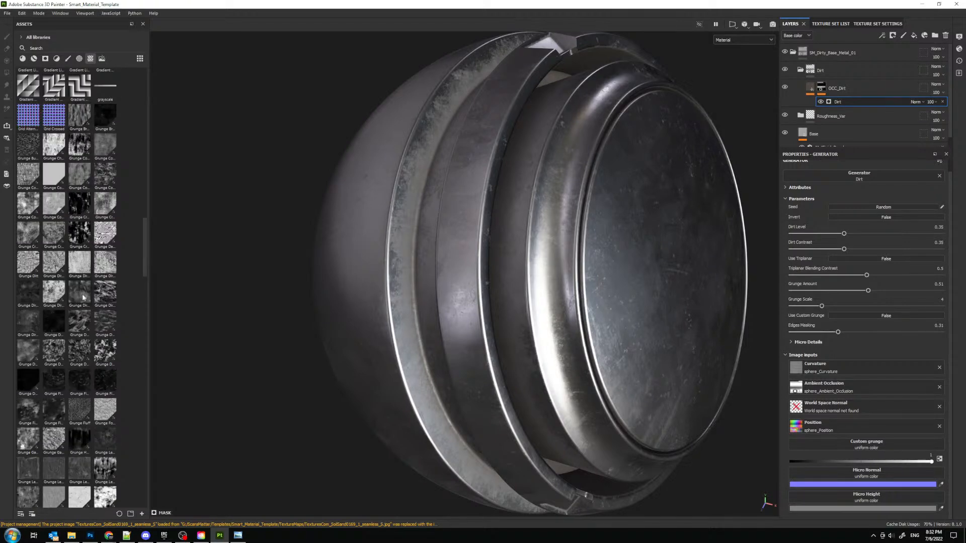
{"action": "left_click_drag", "start_coordinate": [82, 302], "coordinate": [870, 448]}
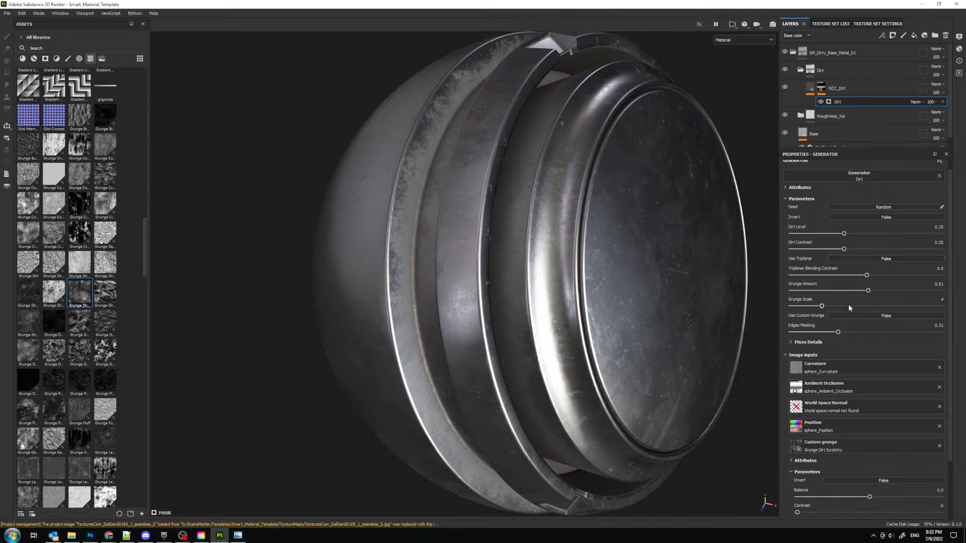
{"action": "left_click", "coordinate": [865, 316]}
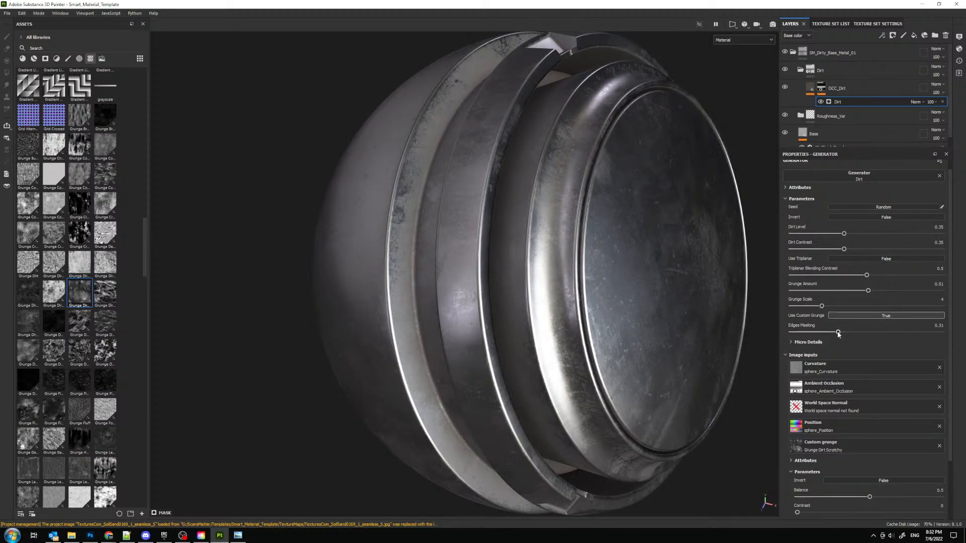
- Set the Dirt generator's edges masking to 0.33, dirt level to about 0.29, dirt contrast to 0.17 and custom grunge balance to about 0.65
{"action": "left_click_drag", "start_coordinate": [806, 333], "coordinate": [841, 337]}
{"action": "scroll", "coordinate": [837, 441], "scroll_direction": "down", "scroll_amount": 1}
{"action": "mouse_move", "coordinate": [858, 469]}
{"action": "left_mouse_down"}
{"action": "mouse_move", "coordinate": [831, 468]}
{"action": "mouse_move", "coordinate": [918, 467]}
{"action": "mouse_move", "coordinate": [875, 466]}
{"action": "left_mouse_up"}
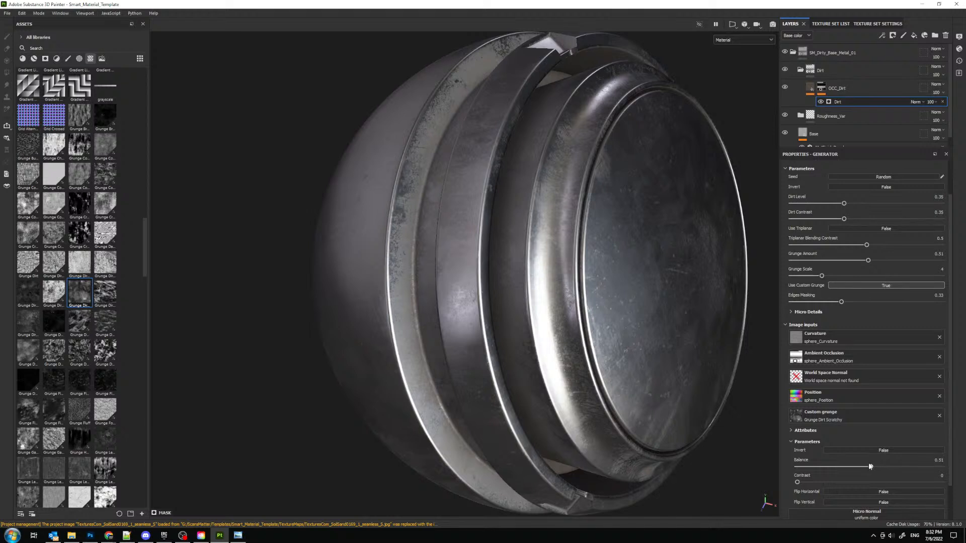
{"action": "left_click", "coordinate": [893, 466]}
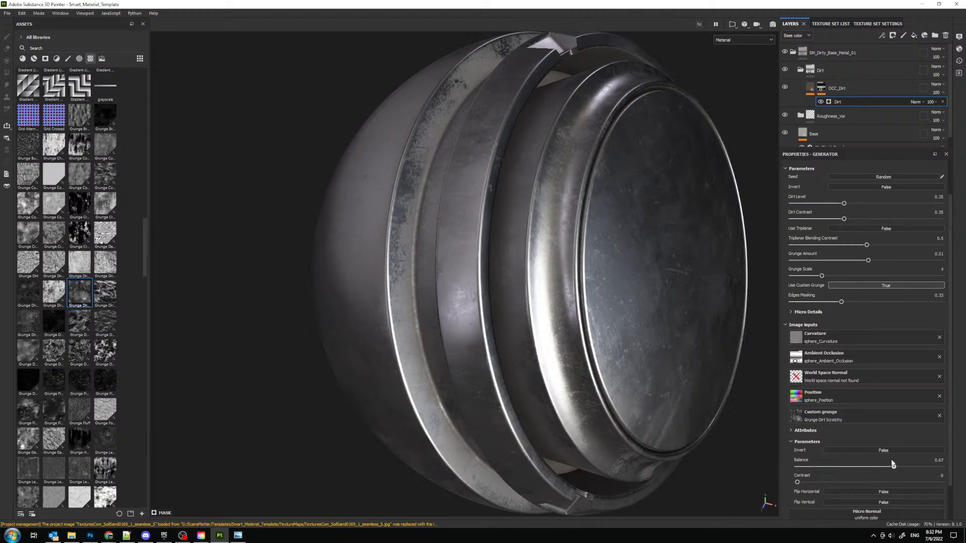
{"action": "left_click_drag", "start_coordinate": [844, 203], "coordinate": [835, 204]}
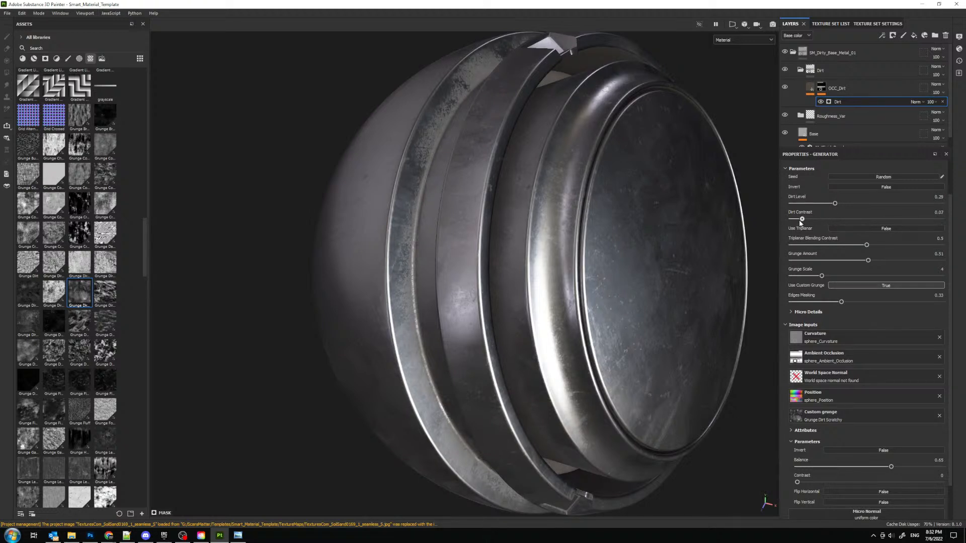
{"action": "left_click", "coordinate": [815, 219]}
- Replace the Dirt generator's custom grunge with Grunge Dirt Muddy and inspect the dirt on the model
{"action": "scroll", "coordinate": [856, 356], "scroll_direction": "down", "scroll_amount": 1}
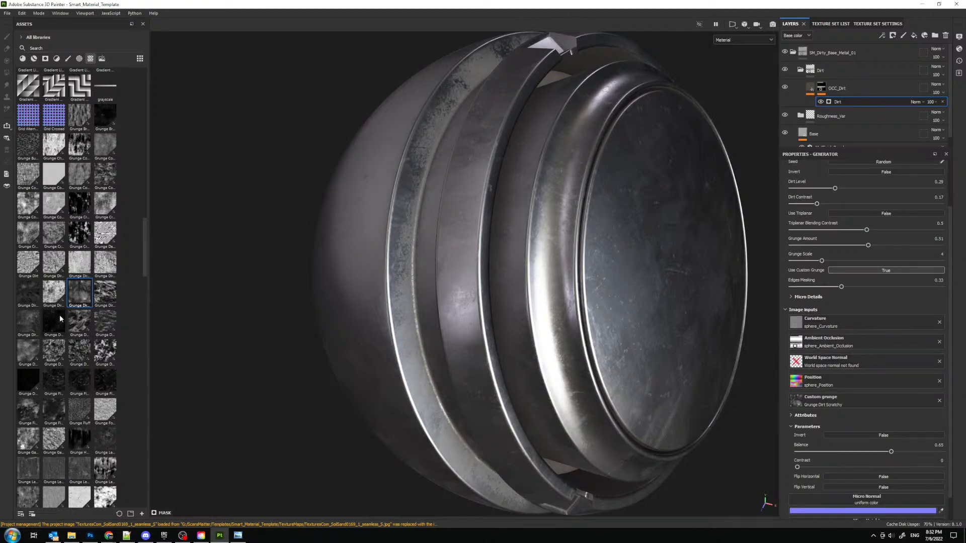
{"action": "left_click_drag", "start_coordinate": [32, 295], "coordinate": [825, 399]}
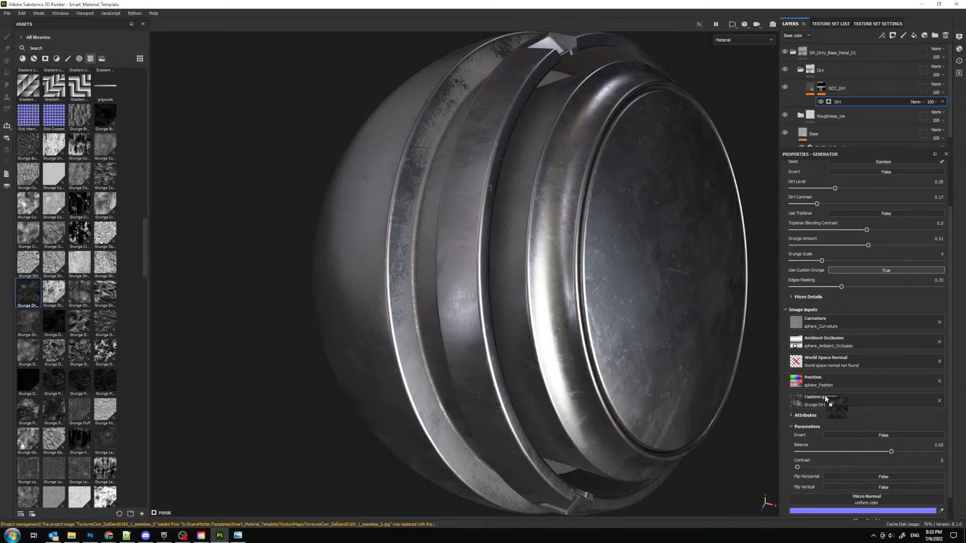
{"action": "left_click_drag", "start_coordinate": [824, 394], "coordinate": [825, 395]}
{"action": "left_click_drag", "start_coordinate": [395, 156], "coordinate": [448, 218], "text": "alt"}
{"action": "right_click_drag", "start_coordinate": [448, 218], "coordinate": [475, 226], "text": "alt"}
{"action": "left_click_drag", "start_coordinate": [475, 227], "coordinate": [445, 269], "text": "alt"}
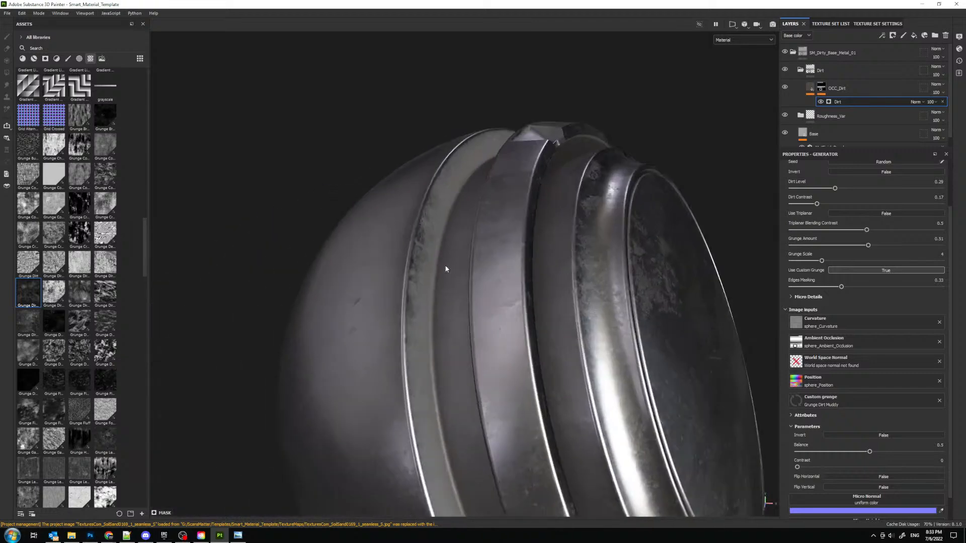
{"action": "middle_click_drag", "start_coordinate": [445, 269], "coordinate": [360, 239], "text": "alt"}
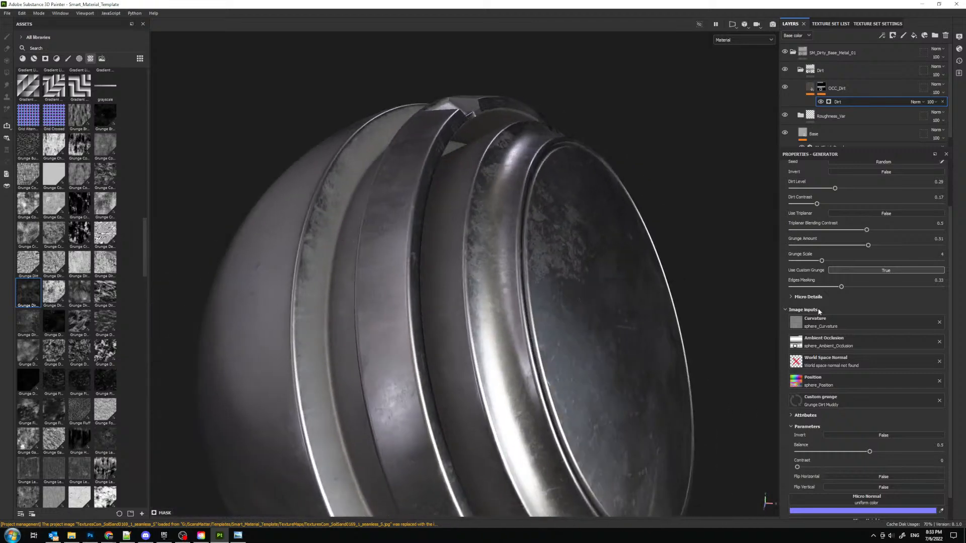
- Set the Dirt generator's dirt level to 0.22 and inspect the dirt from several angles around the model
{"action": "left_click_drag", "start_coordinate": [847, 190], "coordinate": [824, 187]}
{"action": "left_click", "coordinate": [870, 171]}
{"action": "left_click", "coordinate": [849, 174]}
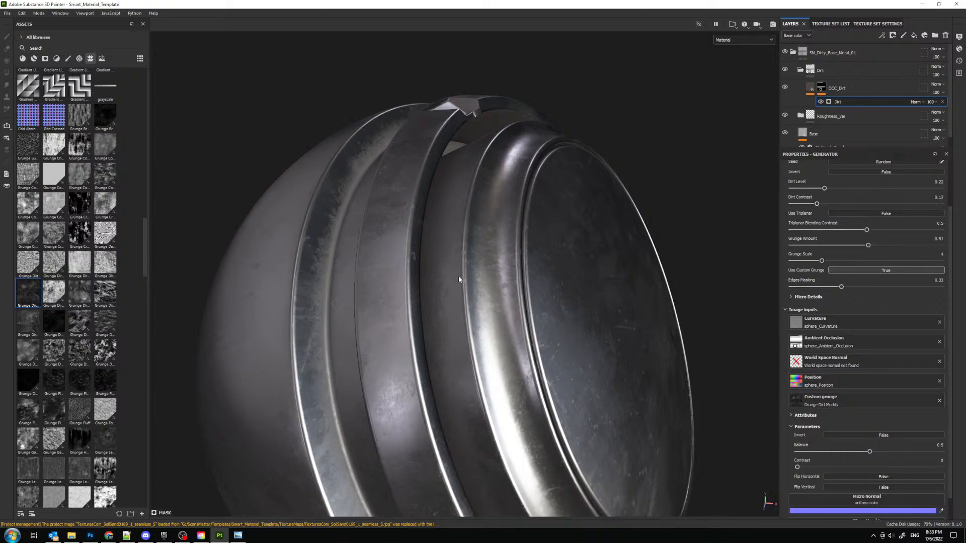
{"action": "right_click_drag", "start_coordinate": [458, 279], "coordinate": [352, 113], "text": "alt"}
{"action": "left_click_drag", "start_coordinate": [352, 113], "coordinate": [298, 163], "text": "alt"}
{"action": "middle_click_drag", "start_coordinate": [469, 234], "coordinate": [490, 153], "text": "alt"}
{"action": "right_click_drag", "start_coordinate": [489, 153], "coordinate": [502, 221], "text": "alt"}
{"action": "left_click_drag", "start_coordinate": [502, 221], "coordinate": [519, 241], "text": "alt"}
{"action": "middle_click_drag", "start_coordinate": [456, 205], "coordinate": [462, 220], "text": "alt"}
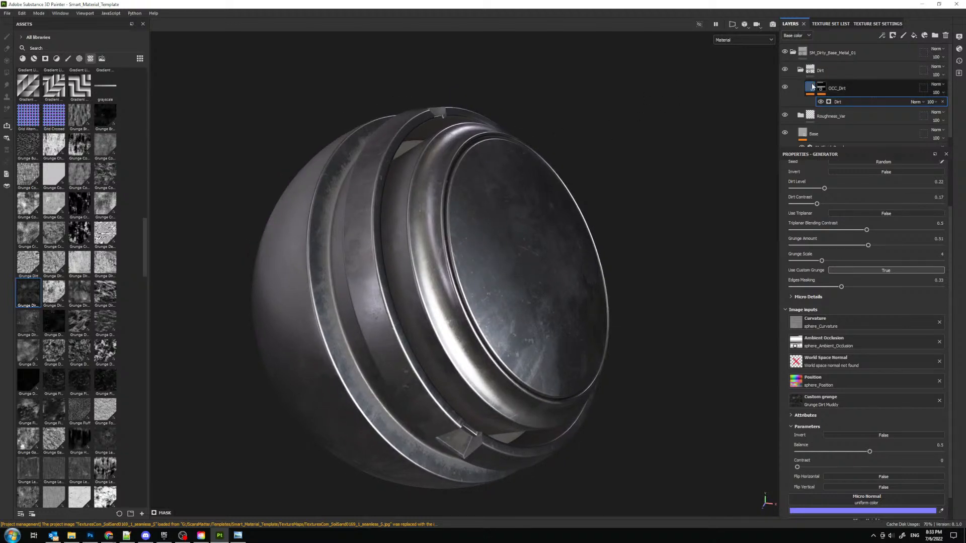
- Set the lightness of the OCC_Dirt layer's HSL Perceptive filter to about 0.38 and check the darker dirt on the model
{"action": "left_click", "coordinate": [811, 86]}
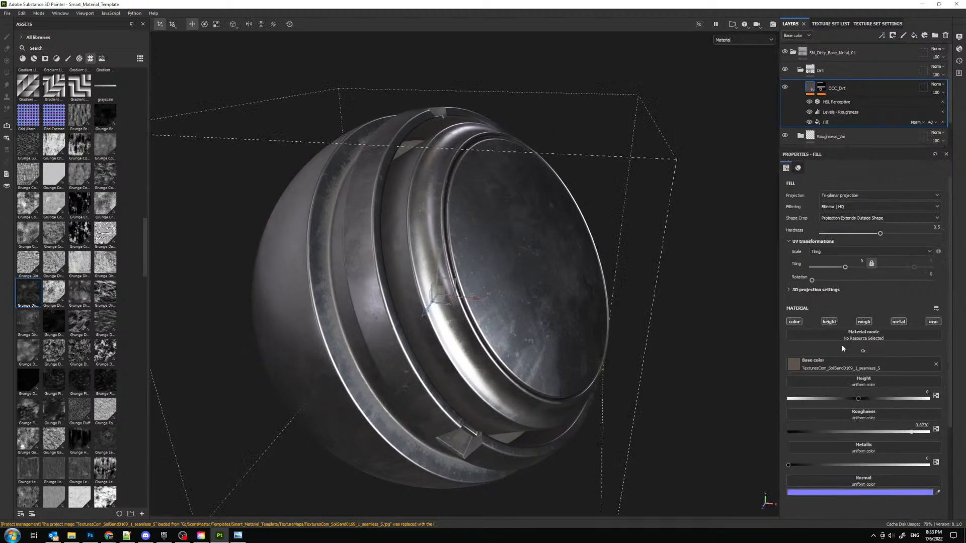
{"action": "left_click", "coordinate": [839, 102]}
{"action": "mouse_move", "coordinate": [857, 360]}
{"action": "left_mouse_down"}
{"action": "mouse_move", "coordinate": [774, 361]}
{"action": "mouse_move", "coordinate": [866, 361]}
{"action": "mouse_move", "coordinate": [850, 360]}
{"action": "left_mouse_up"}
{"action": "right_click_drag", "start_coordinate": [565, 221], "coordinate": [538, 222], "text": "shift"}
{"action": "left_click_drag", "start_coordinate": [538, 222], "coordinate": [509, 245], "text": "alt"}
{"action": "right_click_drag", "start_coordinate": [509, 245], "coordinate": [528, 228], "text": "shift"}
{"action": "left_click_drag", "start_coordinate": [528, 229], "coordinate": [498, 274], "text": "alt"}
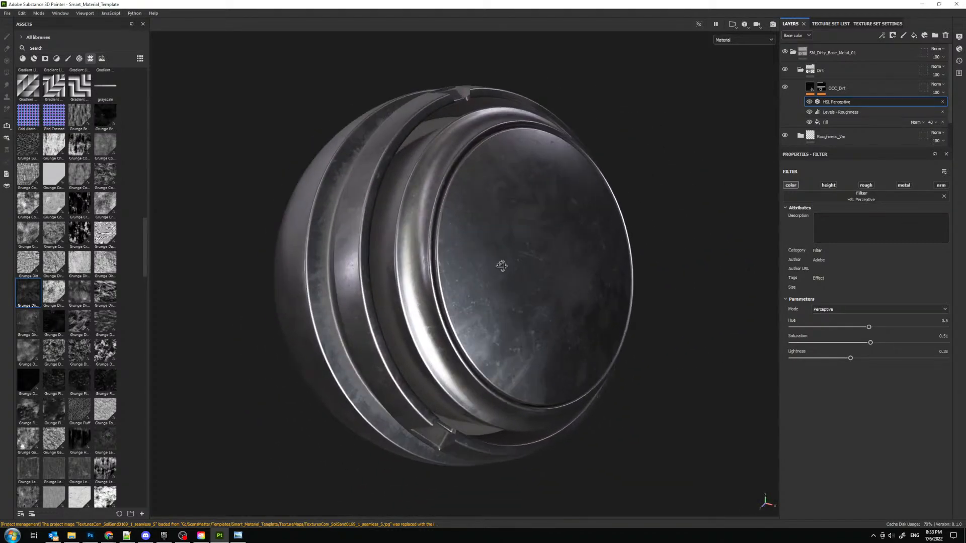
- Duplicate the OCC_Dirt layer and remove the HSL Perceptive, Levels and Fill effects from the copy
{"action": "left_click", "coordinate": [876, 86]}
{"action": "right_click", "coordinate": [872, 86]}
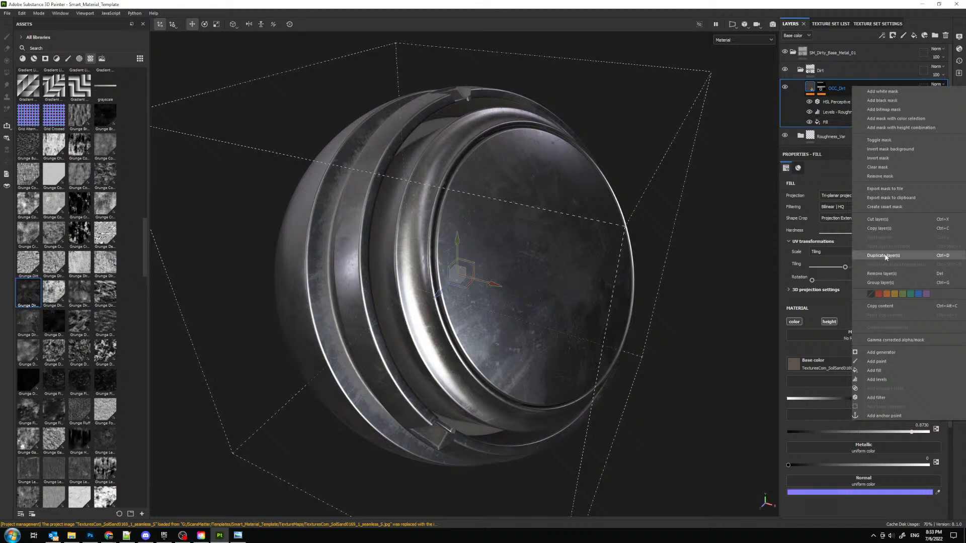
{"action": "left_click", "coordinate": [884, 256]}
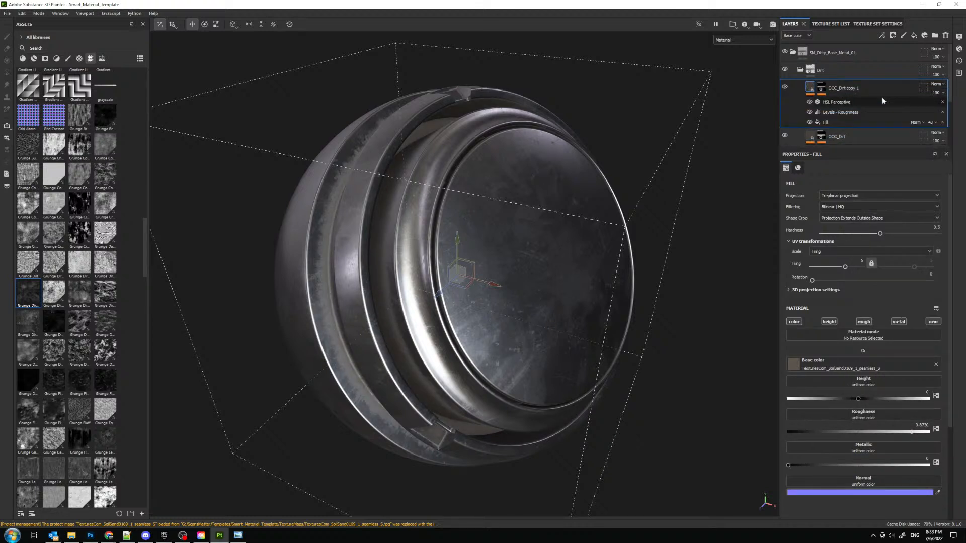
{"action": "left_click", "coordinate": [943, 102]}
{"action": "left_click", "coordinate": [943, 102]}
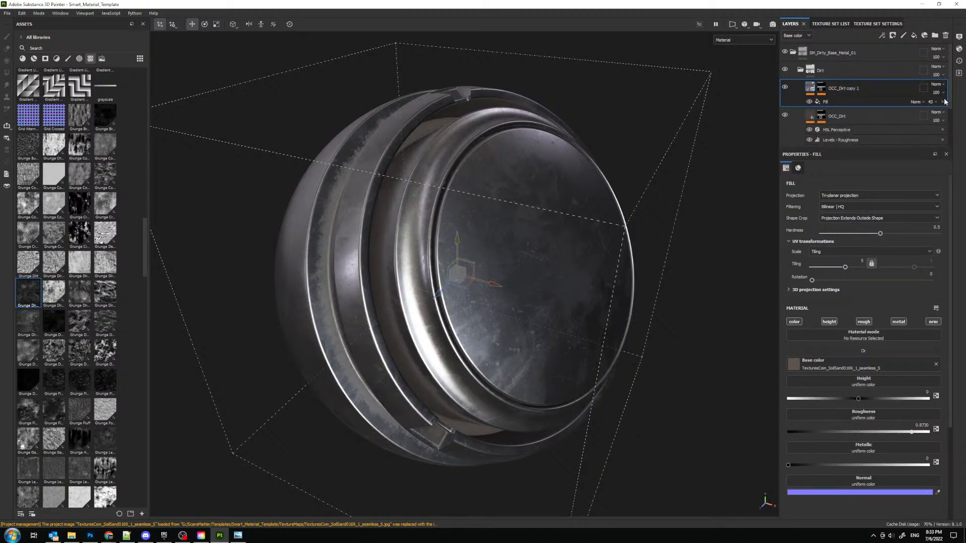
{"action": "left_click", "coordinate": [943, 101]}
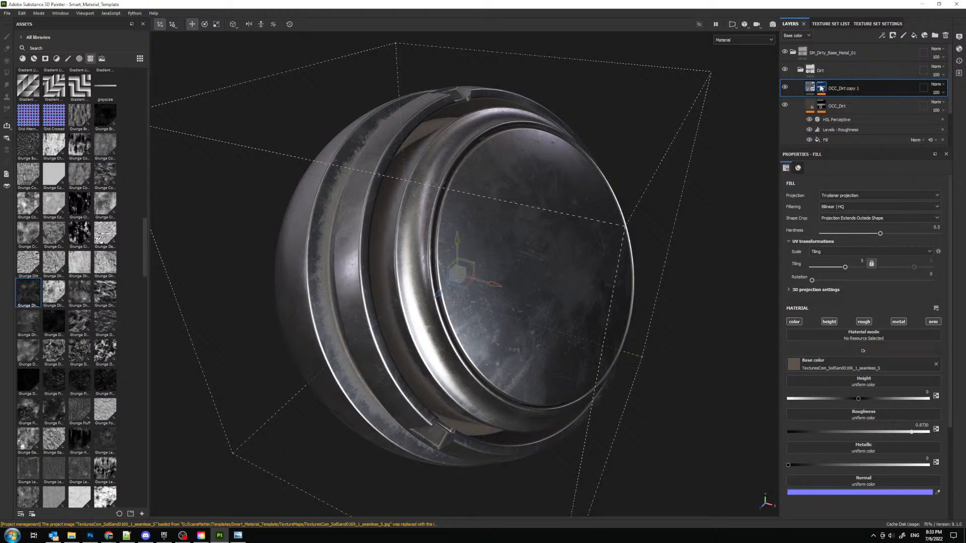
- Remove the Dirt generator from the copied layer's mask, leaving it black, and rename the layer Dirt_01
{"action": "left_click", "coordinate": [821, 88]}
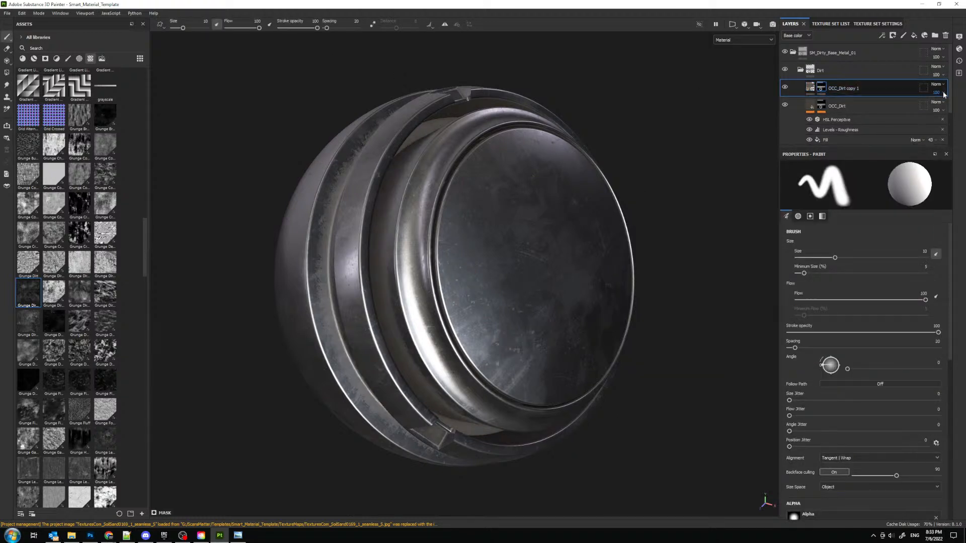
{"action": "left_click", "coordinate": [882, 36]}
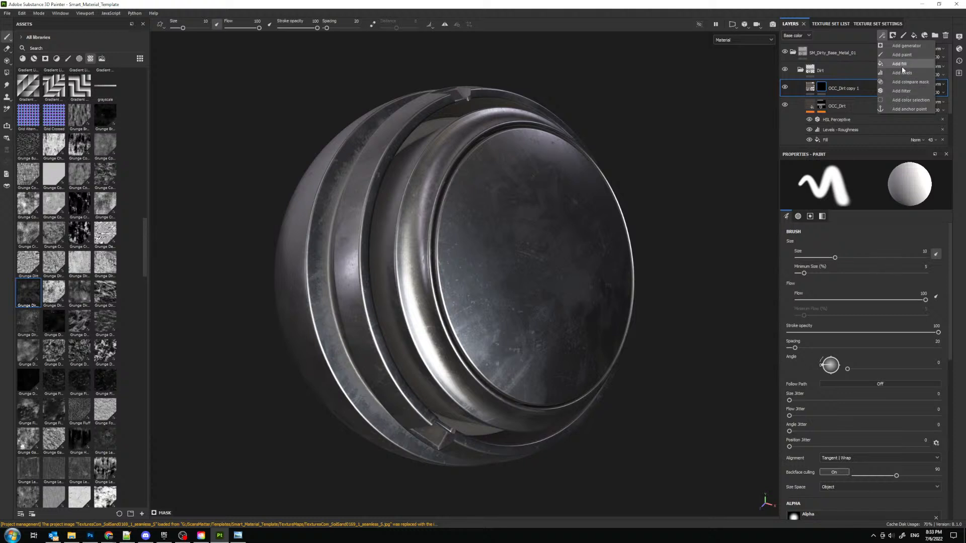
{"action": "double_click", "coordinate": [851, 89]}
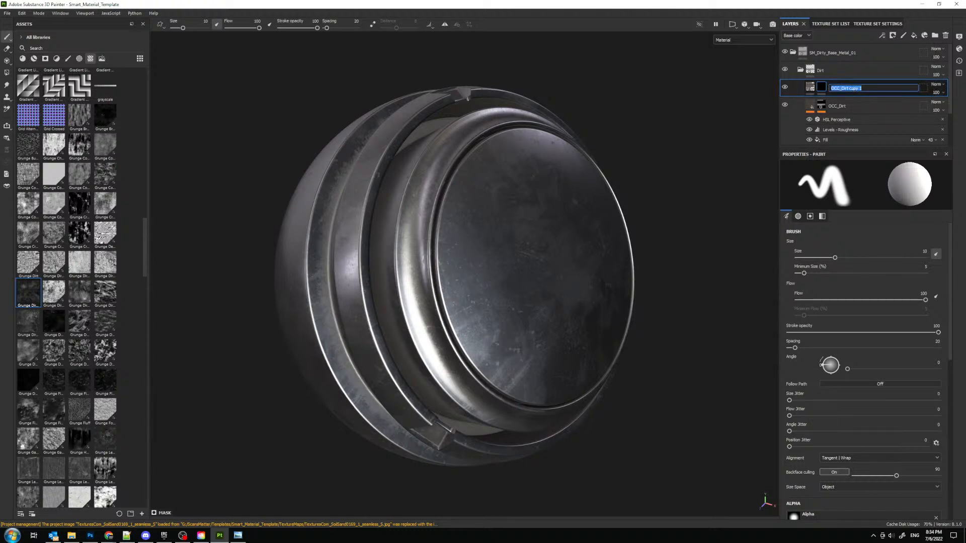
{"action": "type", "text": "Dirt_01"}
{"action": "key", "text": "Return"}
- Add a fill effect to the mask of the Dirt_01 layer
{"action": "left_click", "coordinate": [881, 37]}
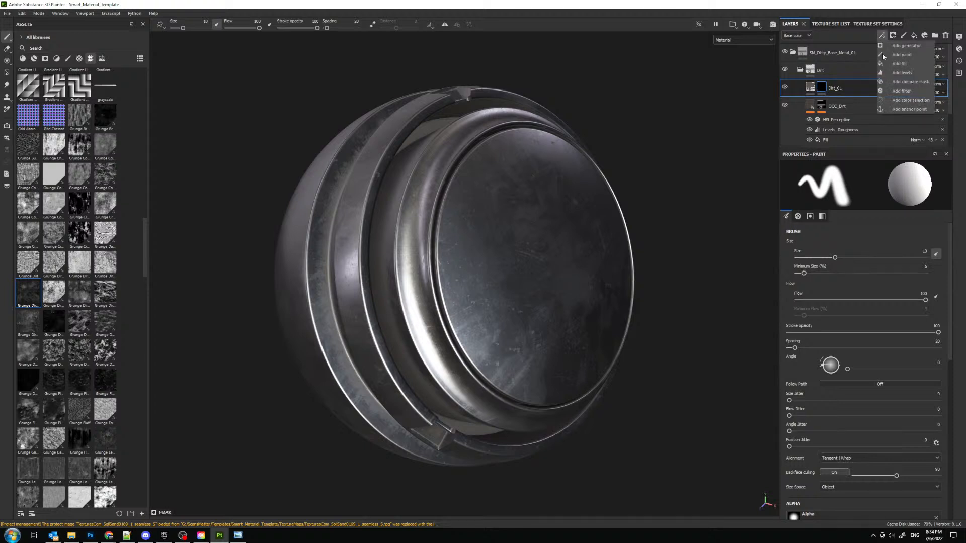
{"action": "left_click", "coordinate": [900, 64]}
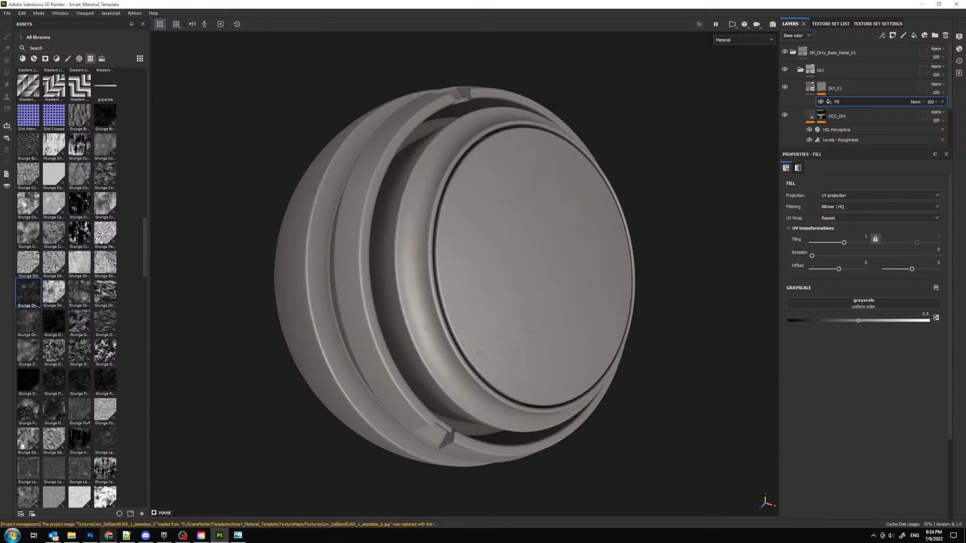
{"action": "mouse_move", "coordinate": [108, 536]}
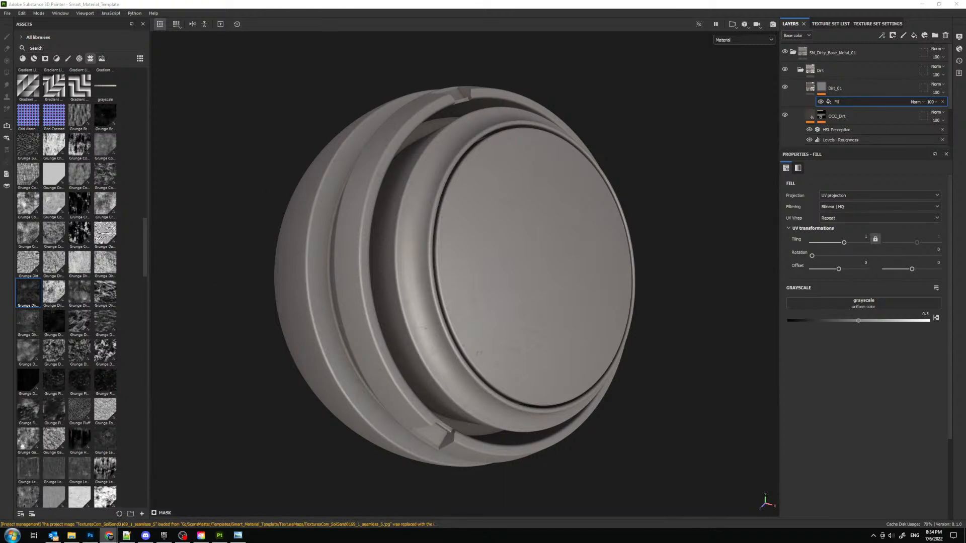
{"action": "key", "text": "alt+Tab"}
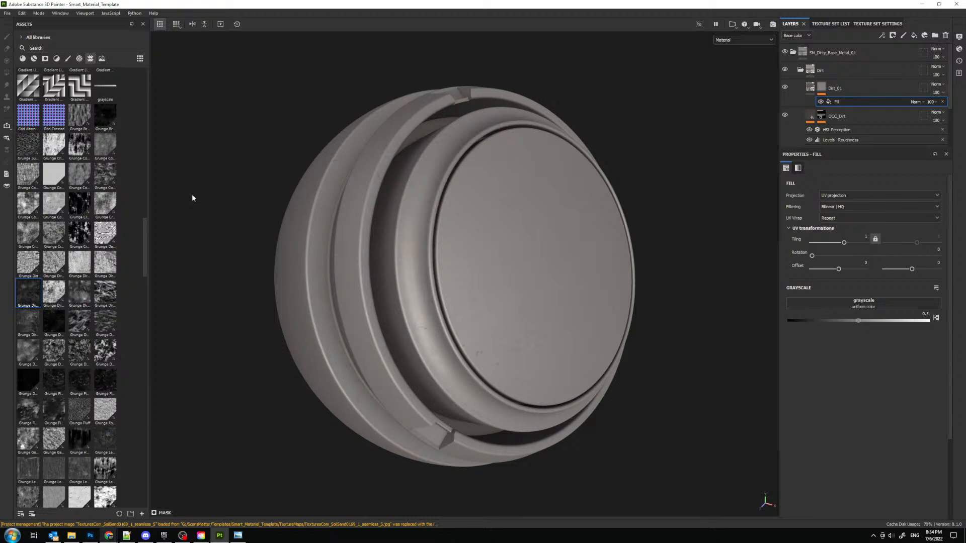
{"action": "left_click_drag", "start_coordinate": [385, 152], "coordinate": [411, 219], "text": "alt"}
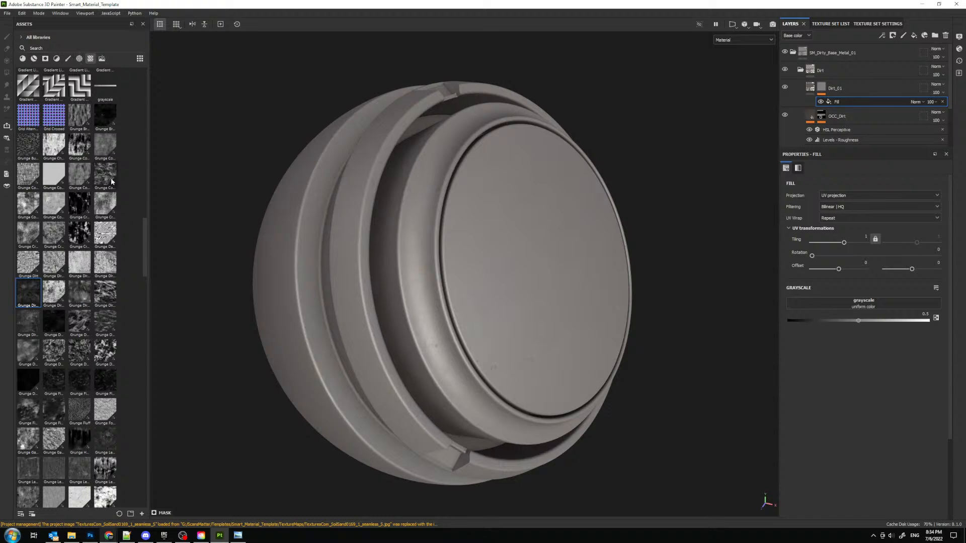
- Assign the Grunge Wipe Smudgy Heavy texture to the grayscale input of Dirt_01's mask fill
{"action": "scroll", "coordinate": [112, 181], "scroll_direction": "down", "scroll_amount": 2}
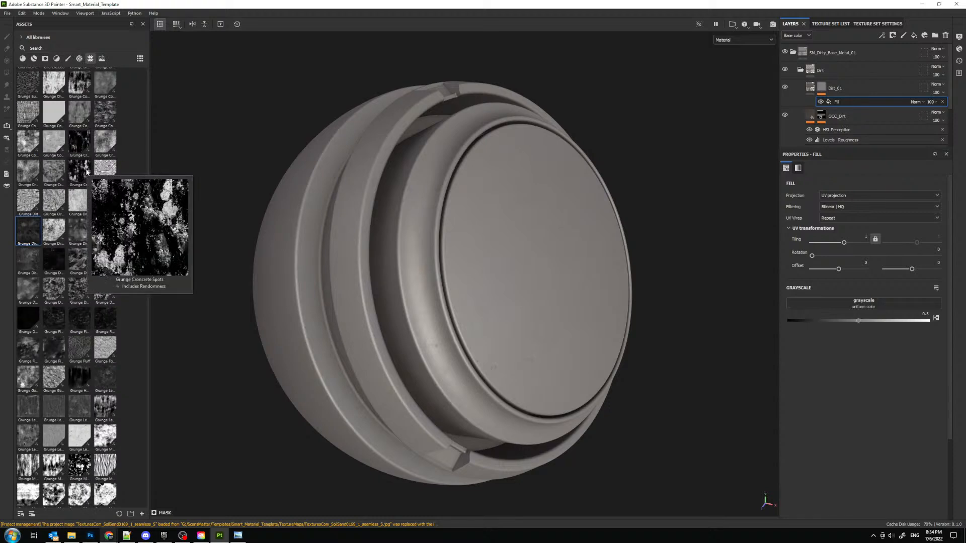
{"action": "scroll", "coordinate": [103, 309], "scroll_direction": "down", "scroll_amount": 10}
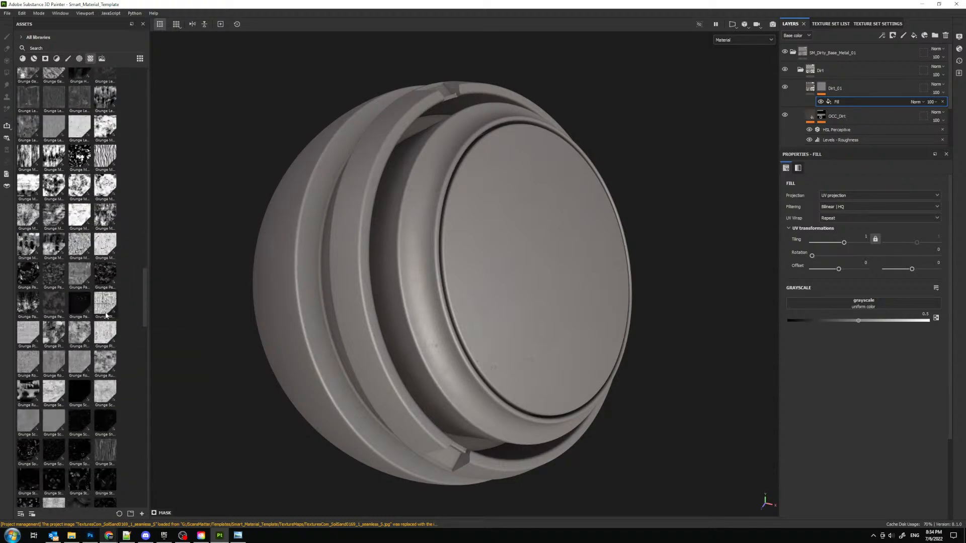
{"action": "scroll", "coordinate": [105, 322], "scroll_direction": "down", "scroll_amount": 6}
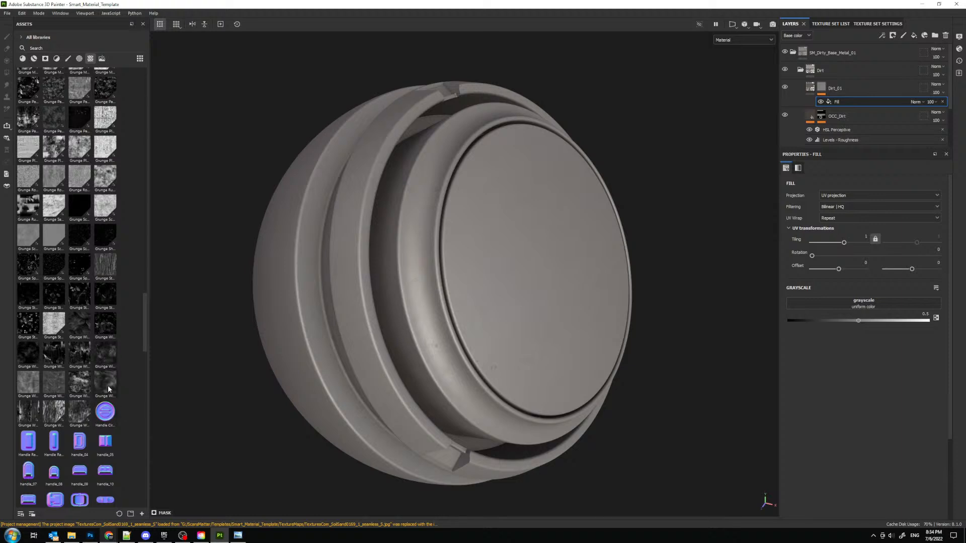
{"action": "mouse_move", "coordinate": [108, 388]}
{"action": "left_mouse_down"}
{"action": "mouse_move", "coordinate": [703, 379]}
{"action": "mouse_move", "coordinate": [831, 307]}
{"action": "left_mouse_up"}
{"action": "mouse_move", "coordinate": [80, 385]}
{"action": "left_mouse_down"}
{"action": "mouse_move", "coordinate": [189, 394]}
{"action": "mouse_move", "coordinate": [891, 308]}
{"action": "left_mouse_up"}
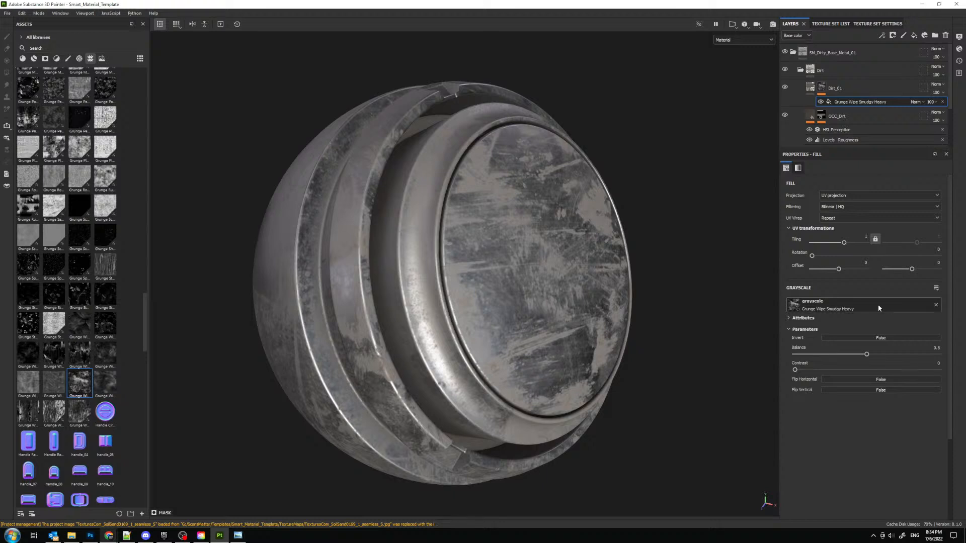
- Set the grunge mask fill to tri-planar projection with tiling 3, hardness about 0.45 and balance about 0.55
{"action": "left_click", "coordinate": [855, 198]}
{"action": "left_click", "coordinate": [855, 218]}
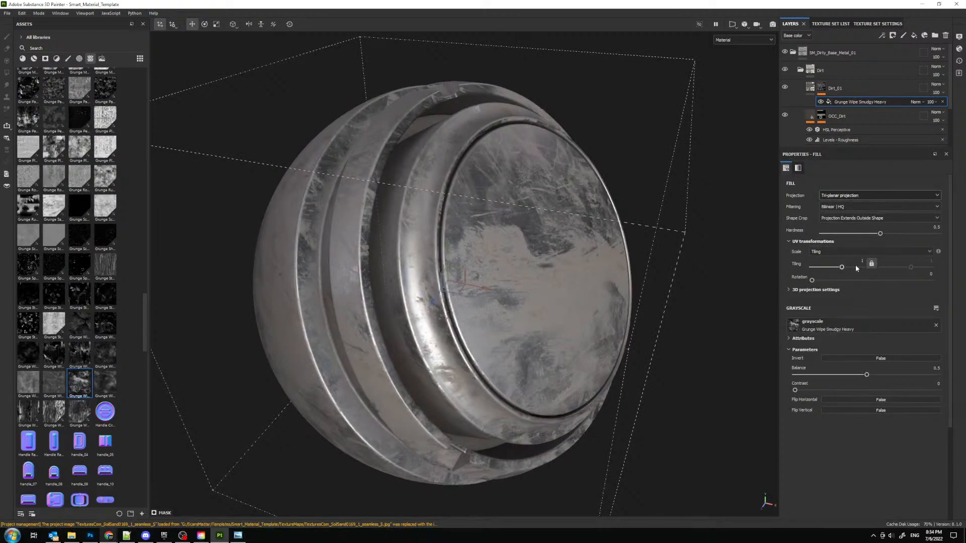
{"action": "type", "text": "3"}
{"action": "key", "text": "Return"}
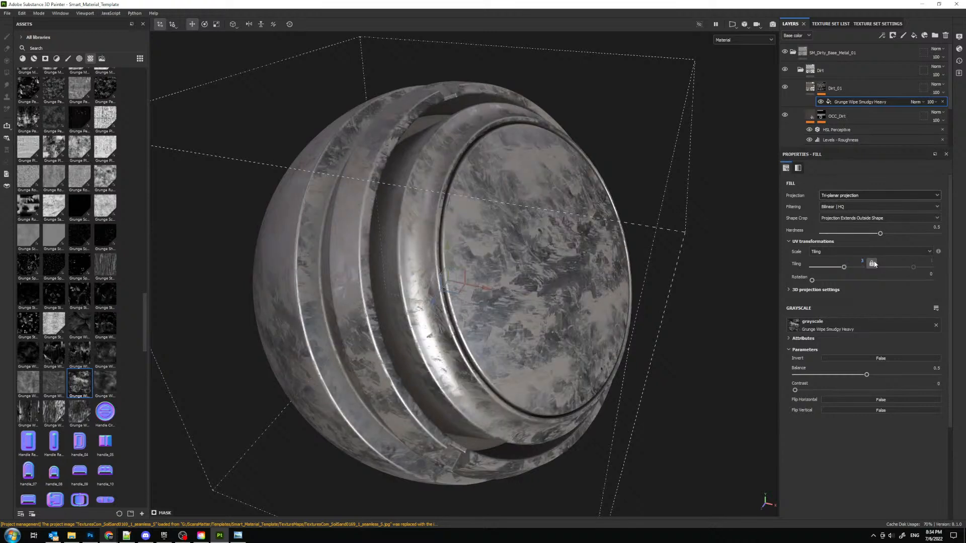
{"action": "mouse_move", "coordinate": [879, 233]}
{"action": "left_mouse_down"}
{"action": "mouse_move", "coordinate": [820, 235]}
{"action": "mouse_move", "coordinate": [876, 235]}
{"action": "left_mouse_up"}
{"action": "left_click_drag", "start_coordinate": [367, 176], "coordinate": [320, 251], "text": "alt"}
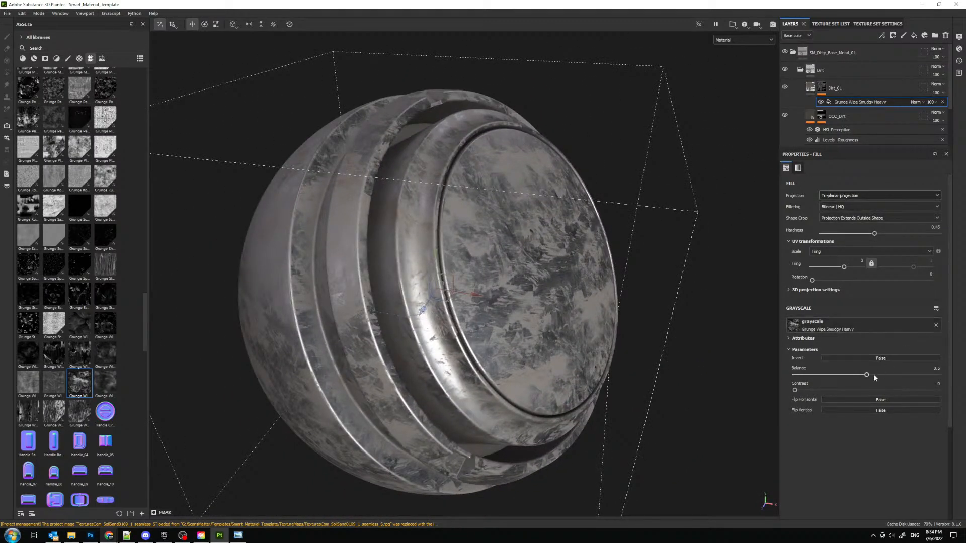
{"action": "left_click_drag", "start_coordinate": [851, 377], "coordinate": [842, 377]}
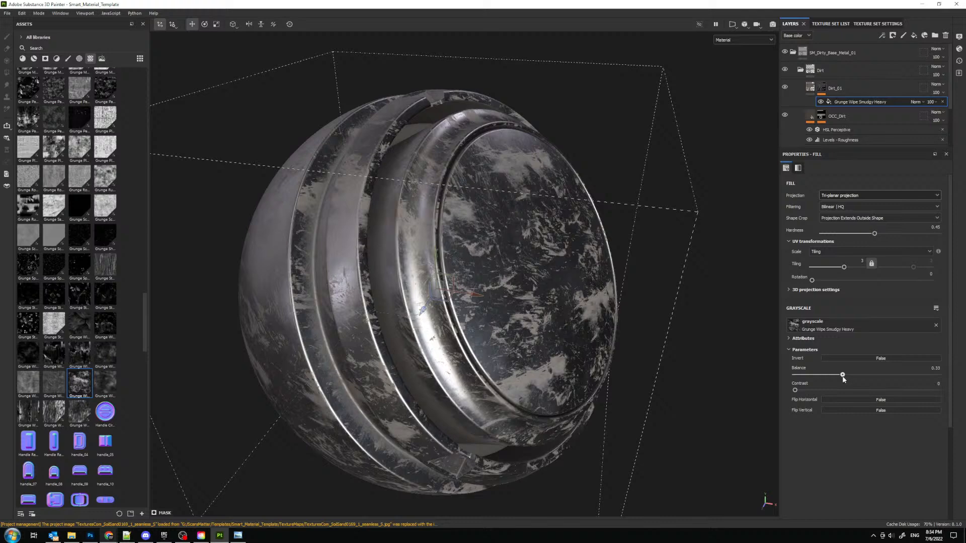
{"action": "left_click", "coordinate": [874, 374]}
- Try Grunge Plaster Faded as the grayscale texture of Dirt_01's mask fill, with balance about 0.41
{"action": "scroll", "coordinate": [117, 228], "scroll_direction": "up", "scroll_amount": 5}
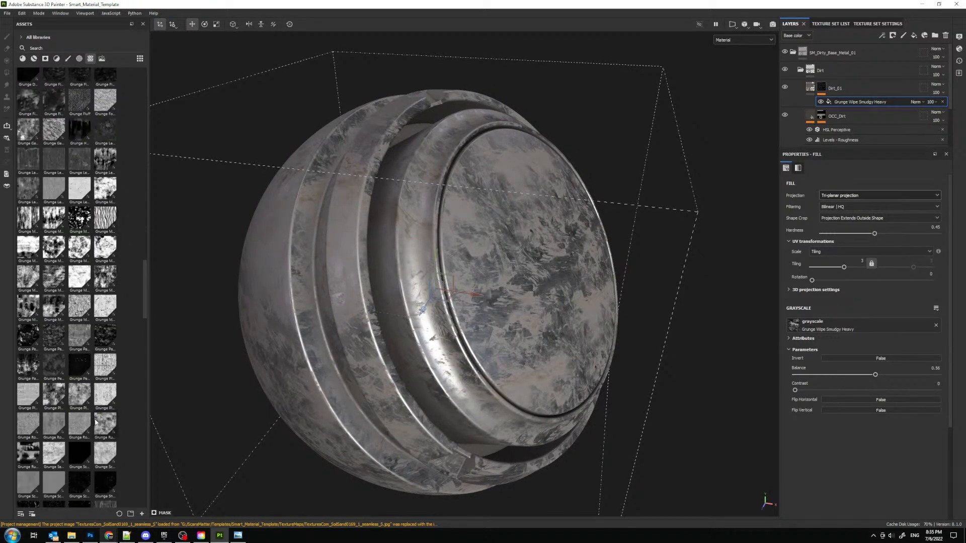
{"action": "scroll", "coordinate": [95, 382], "scroll_direction": "down", "scroll_amount": 6}
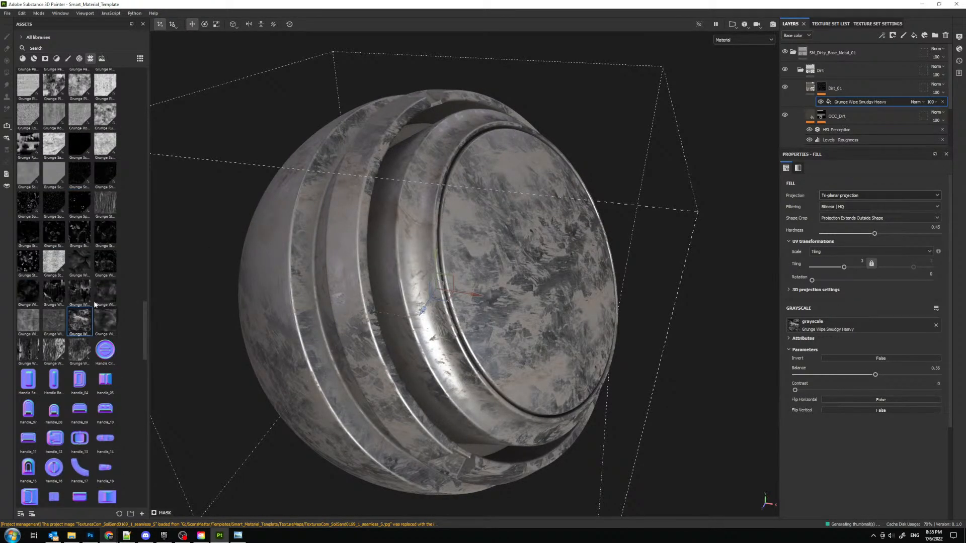
{"action": "mouse_move", "coordinate": [74, 284]}
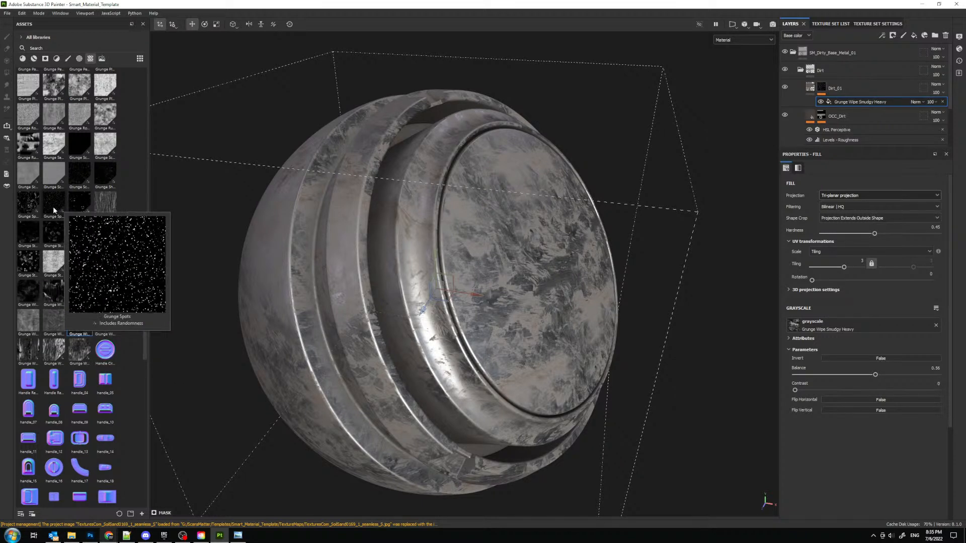
{"action": "scroll", "coordinate": [53, 206], "scroll_direction": "up", "scroll_amount": 2}
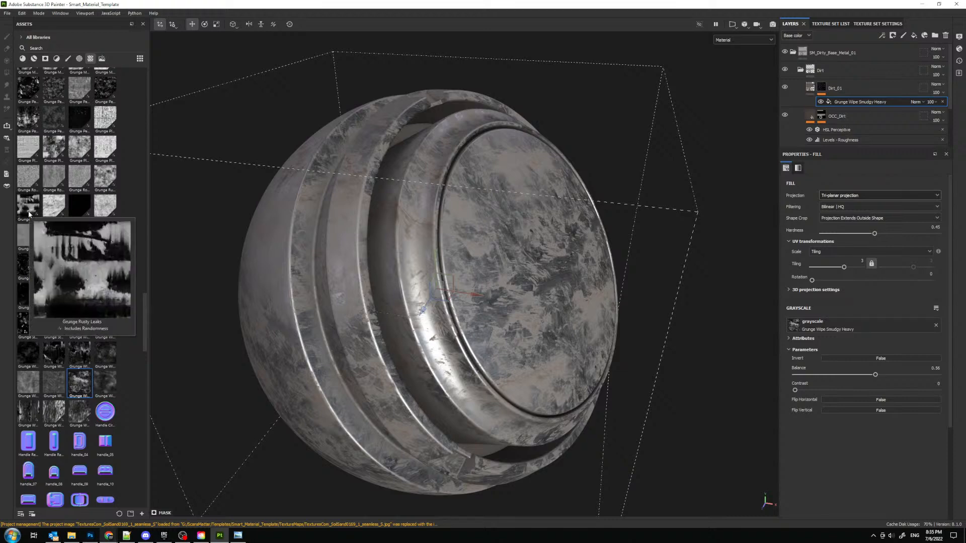
{"action": "scroll", "coordinate": [28, 211], "scroll_direction": "up", "scroll_amount": 2}
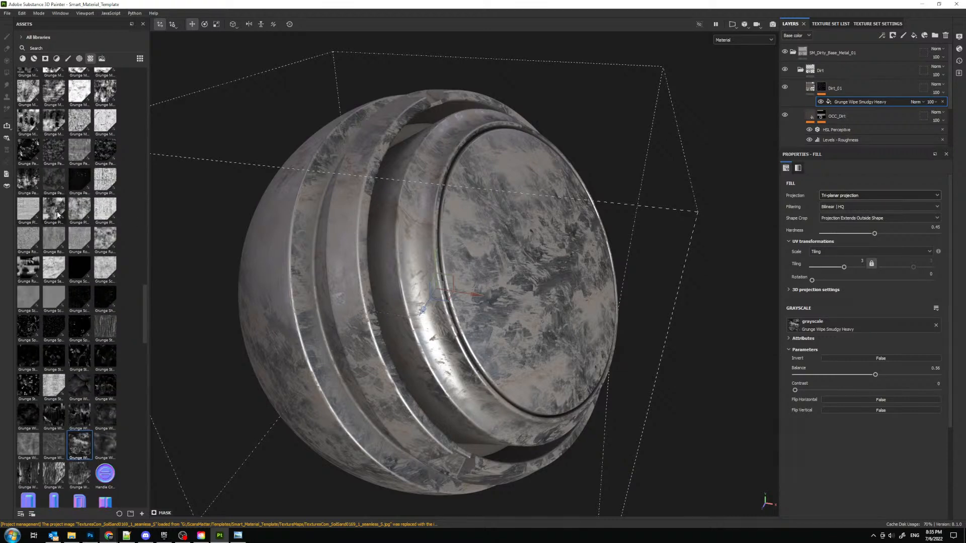
{"action": "left_click_drag", "start_coordinate": [57, 214], "coordinate": [533, 312]}
{"action": "left_click_drag", "start_coordinate": [837, 328], "coordinate": [838, 327]}
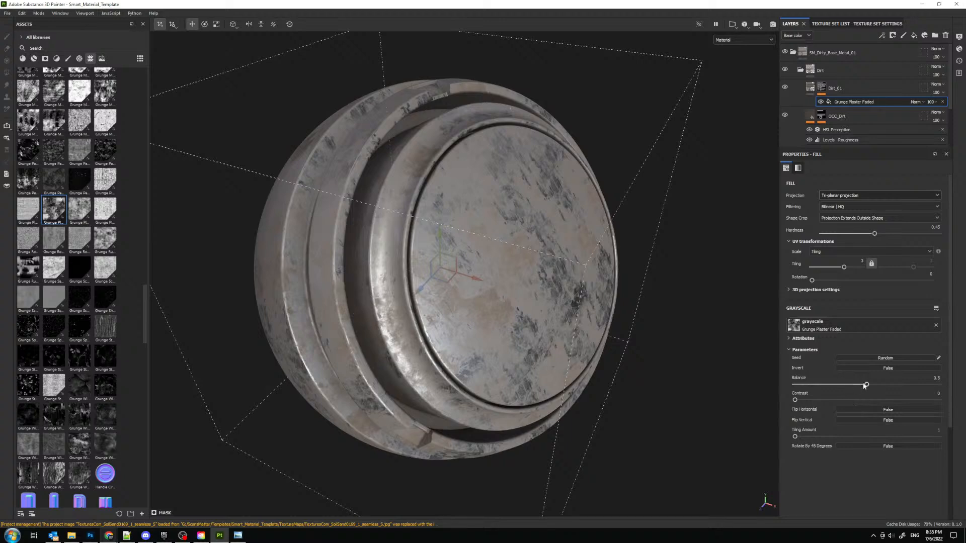
{"action": "mouse_move", "coordinate": [865, 385]}
{"action": "left_mouse_down"}
{"action": "mouse_move", "coordinate": [840, 385]}
{"action": "mouse_move", "coordinate": [853, 385]}
{"action": "left_mouse_up"}
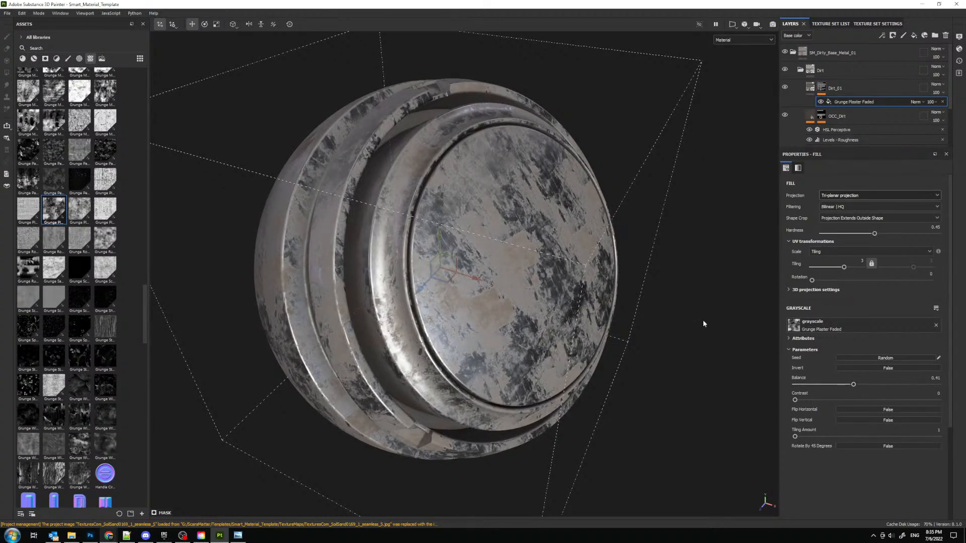
- Try an inverted Grunge Rust Fine texture in Dirt_01's mask fill, with balance about 0.43
{"action": "left_click_drag", "start_coordinate": [107, 243], "coordinate": [858, 330]}
{"action": "mouse_move", "coordinate": [866, 384]}
{"action": "left_mouse_down"}
{"action": "mouse_move", "coordinate": [821, 388]}
{"action": "mouse_move", "coordinate": [849, 385]}
{"action": "left_mouse_up"}
{"action": "left_click", "coordinate": [875, 410]}
{"action": "left_click_drag", "start_coordinate": [908, 397], "coordinate": [856, 392]}
- Set the mask fill's tiling to 2 and turn off the inversion of the grunge texture
{"action": "double_click", "coordinate": [862, 260]}
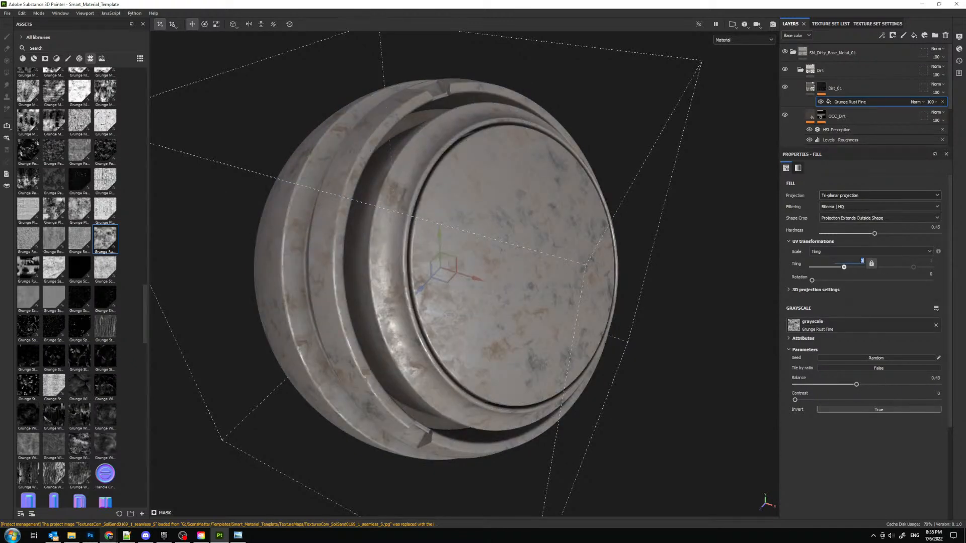
{"action": "type", "text": "2"}
{"action": "key", "text": "Return"}
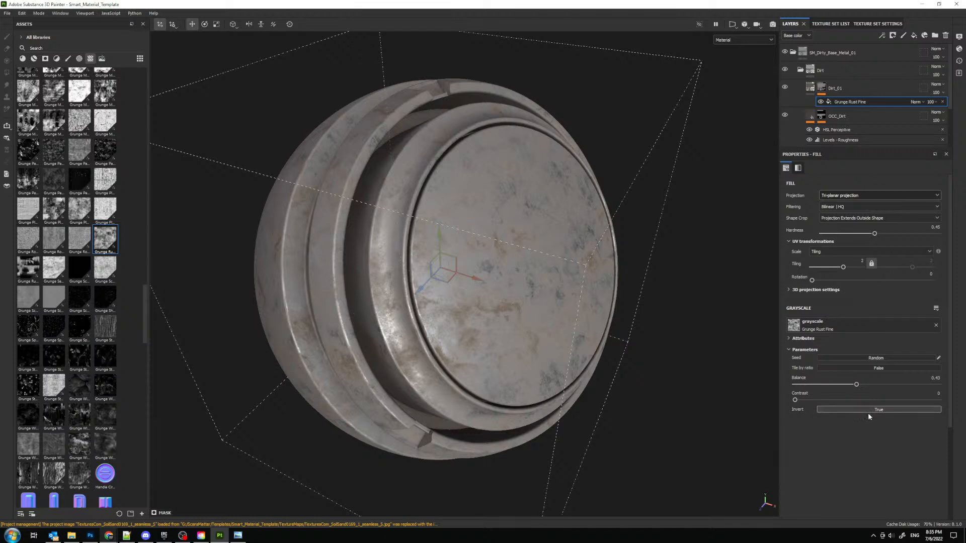
{"action": "left_click", "coordinate": [830, 409]}
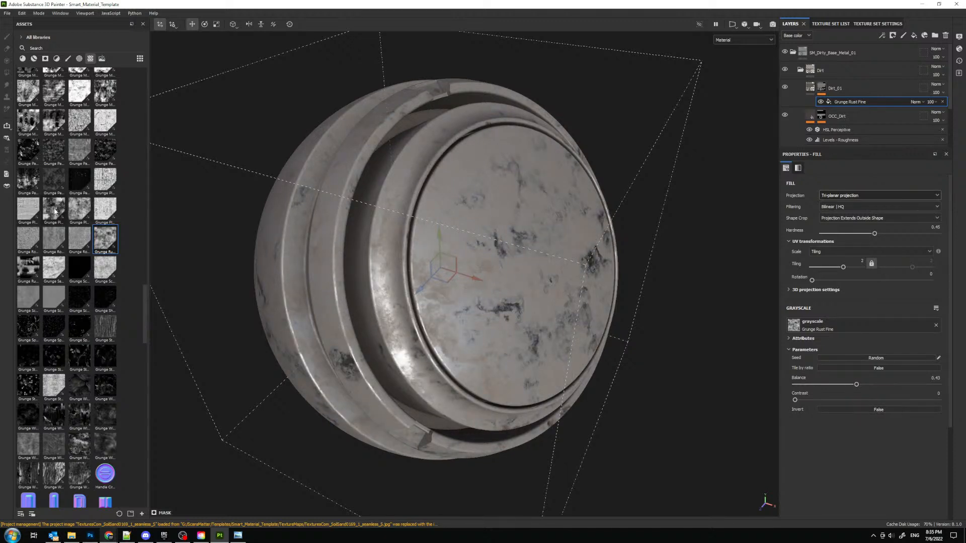
- Try Grunge Plaster Paint and Grunge Paper Ripped as the grayscale texture of the mask fill, checking each on the model
{"action": "left_click_drag", "start_coordinate": [75, 207], "coordinate": [871, 333]}
{"action": "middle_click_drag", "start_coordinate": [468, 222], "coordinate": [457, 233], "text": "alt"}
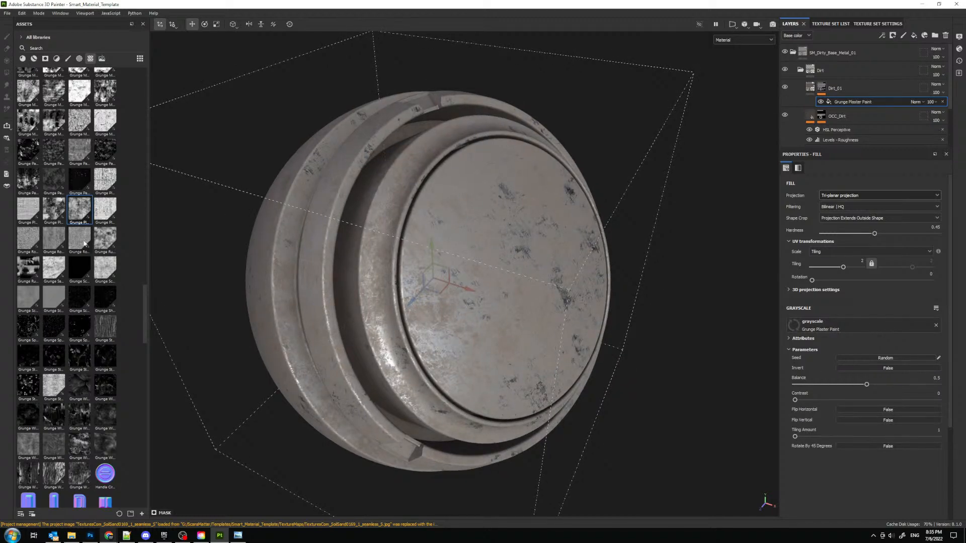
{"action": "scroll", "coordinate": [88, 243], "scroll_direction": "up", "scroll_amount": 1}
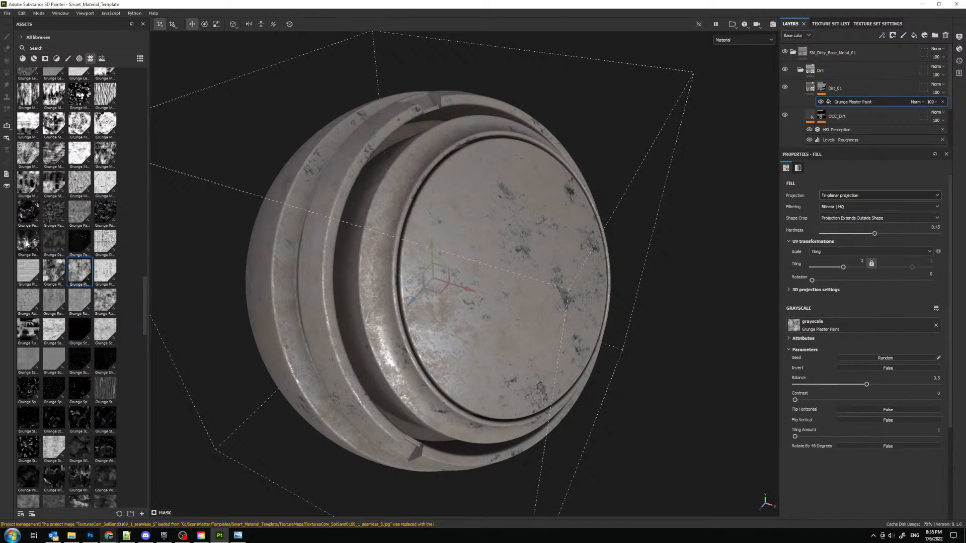
{"action": "mouse_move", "coordinate": [27, 244]}
{"action": "left_mouse_down"}
{"action": "mouse_move", "coordinate": [807, 330]}
{"action": "mouse_move", "coordinate": [841, 324]}
{"action": "left_mouse_up"}
{"action": "mouse_move", "coordinate": [473, 269]}
{"action": "left_mouse_down", "text": "alt"}
{"action": "mouse_move", "coordinate": [381, 249]}
{"action": "mouse_move", "coordinate": [509, 258]}
{"action": "mouse_move", "coordinate": [450, 269]}
{"action": "mouse_move", "coordinate": [474, 297]}
{"action": "mouse_move", "coordinate": [415, 260]}
{"action": "left_mouse_up", "text": "alt"}
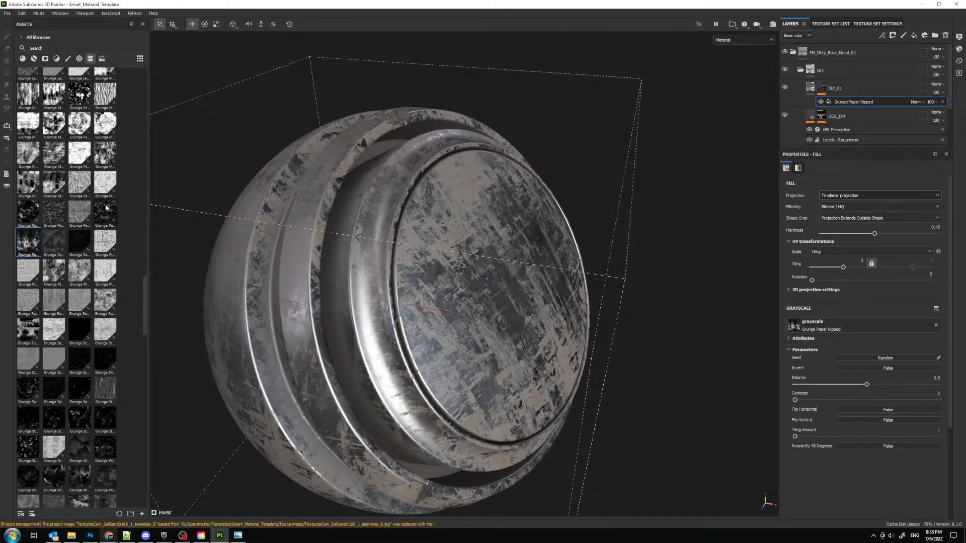
- Compare Grunge Map 015, Grunge Map 014 and Grunge Map 013 in the mask fill, returning to Grunge Map 015
{"action": "left_click_drag", "start_coordinate": [54, 184], "coordinate": [825, 330]}
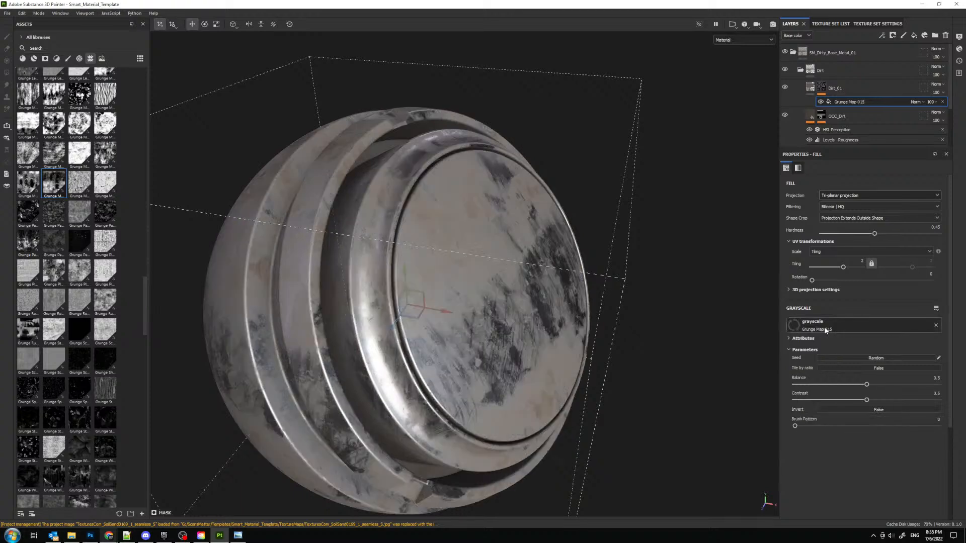
{"action": "left_click_drag", "start_coordinate": [575, 314], "coordinate": [543, 301], "text": "alt"}
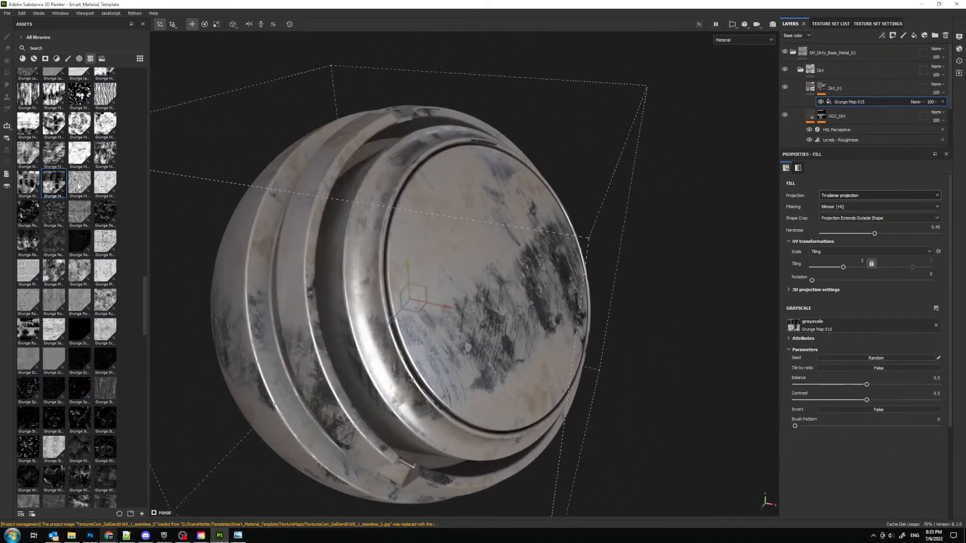
{"action": "left_click_drag", "start_coordinate": [29, 183], "coordinate": [873, 332]}
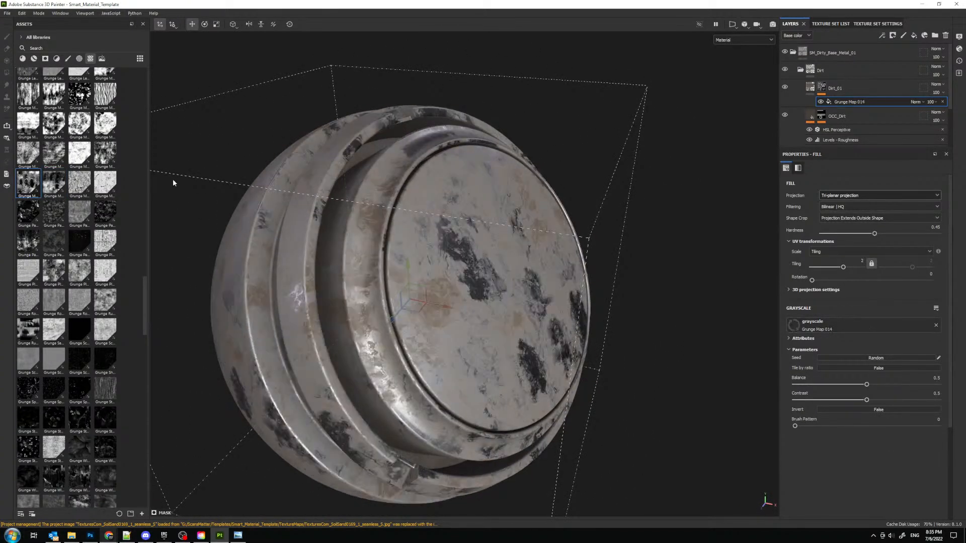
{"action": "left_click_drag", "start_coordinate": [107, 156], "coordinate": [830, 328]}
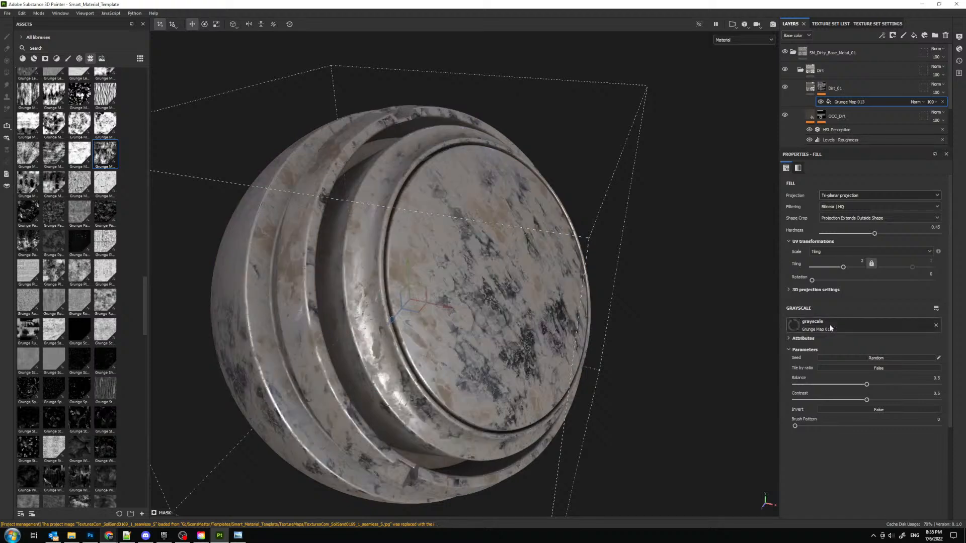
{"action": "left_click_drag", "start_coordinate": [54, 182], "coordinate": [865, 326]}
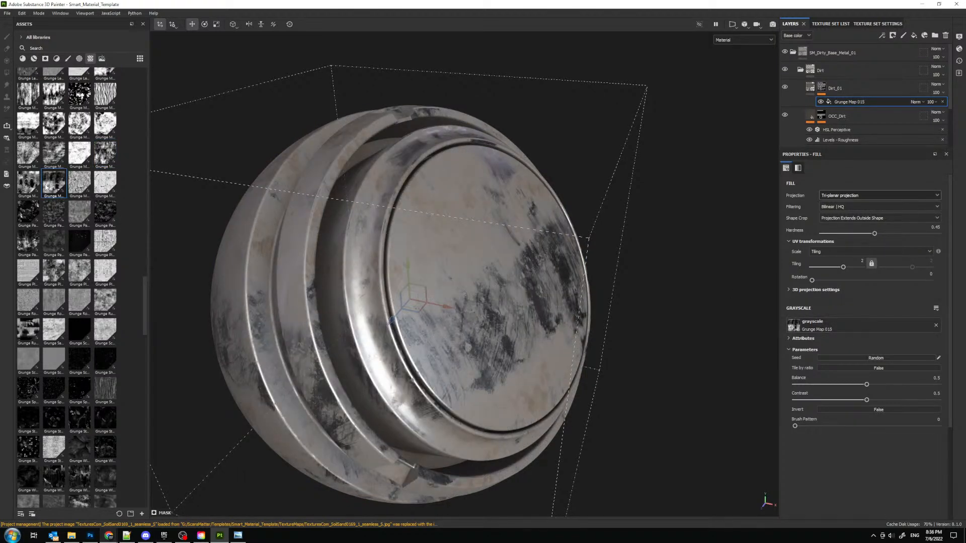
- Assign Grunge Map 014 to the mask fill and set balance about 0.35 and contrast about 0.18
{"action": "left_click_drag", "start_coordinate": [28, 182], "coordinate": [830, 326]}
{"action": "left_click_drag", "start_coordinate": [551, 276], "coordinate": [625, 289], "text": "alt"}
{"action": "left_click_drag", "start_coordinate": [866, 400], "coordinate": [845, 384]}
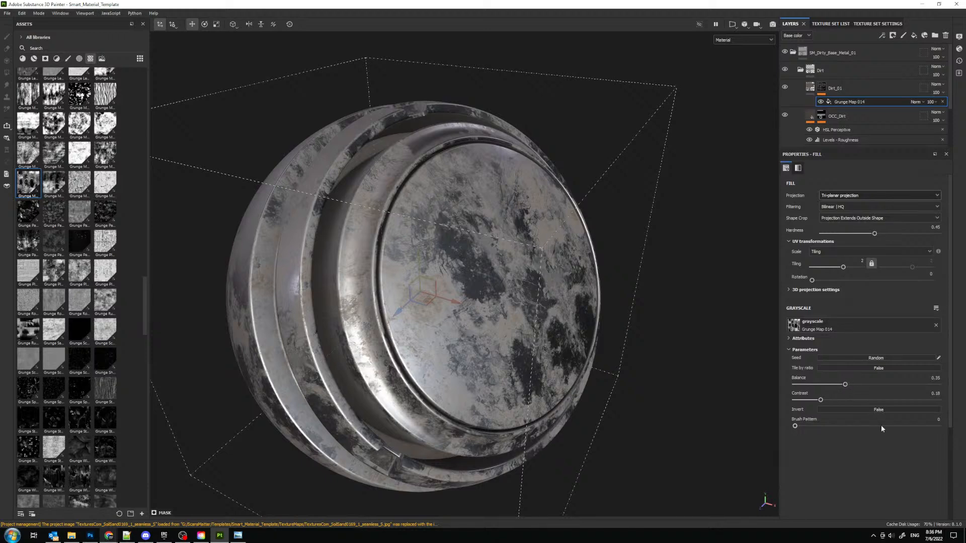
- Try inverting Grunge Map 014, restore it uninverted, and set balance about 0.34 and contrast about 0.08
{"action": "left_click", "coordinate": [879, 409]}
{"action": "left_click_drag", "start_coordinate": [845, 385], "coordinate": [890, 384]}
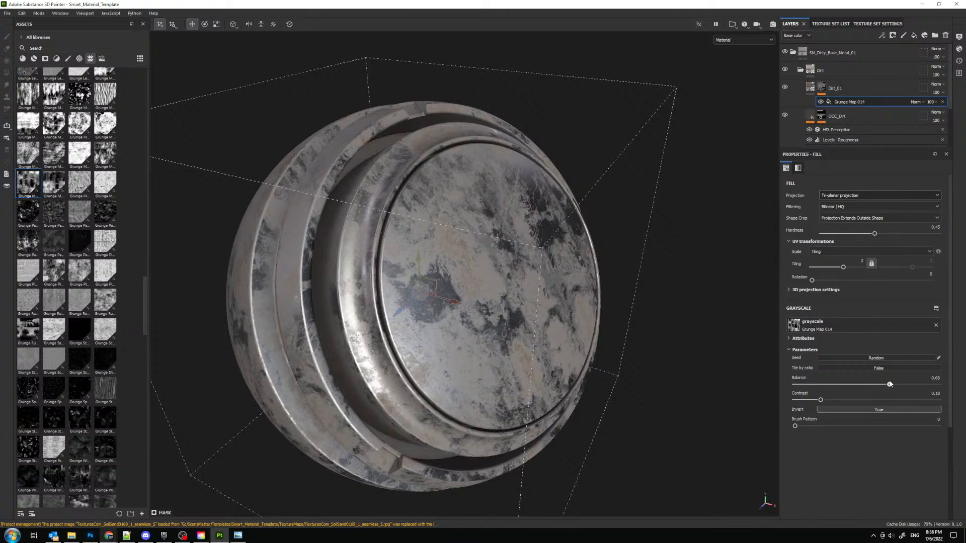
{"action": "left_click", "coordinate": [883, 410]}
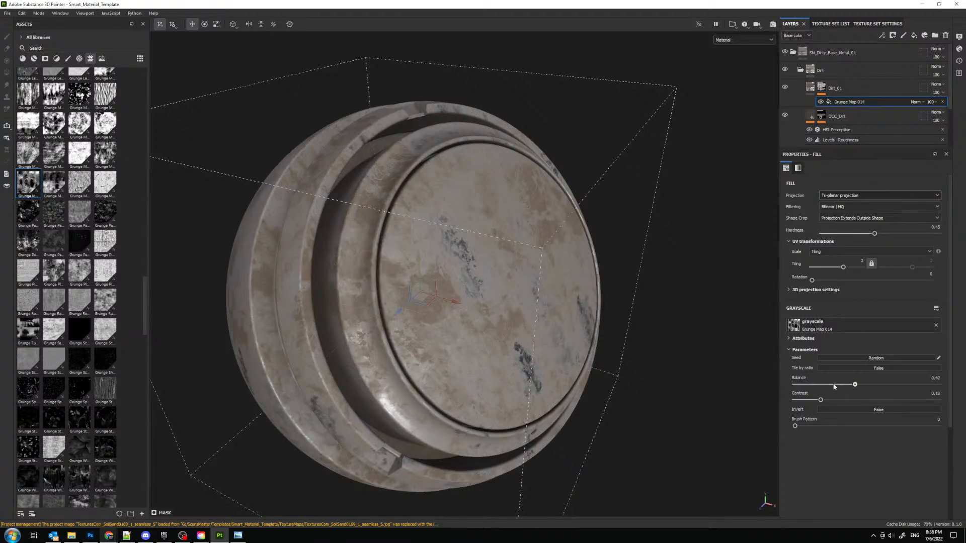
{"action": "mouse_move", "coordinate": [834, 386]}
{"action": "left_mouse_down"}
{"action": "mouse_move", "coordinate": [848, 385]}
{"action": "mouse_move", "coordinate": [801, 405]}
{"action": "mouse_move", "coordinate": [844, 385]}
{"action": "left_mouse_up"}
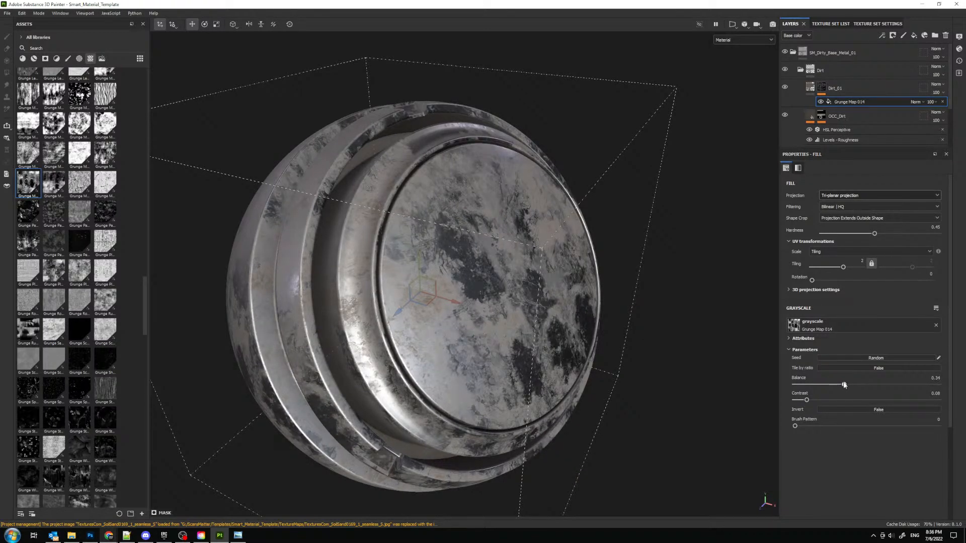
- Add a Levels effect with output white about 0.695 to Dirt_01's mask and lower the grunge fill's opacity to about 7
{"action": "left_click", "coordinate": [882, 35]}
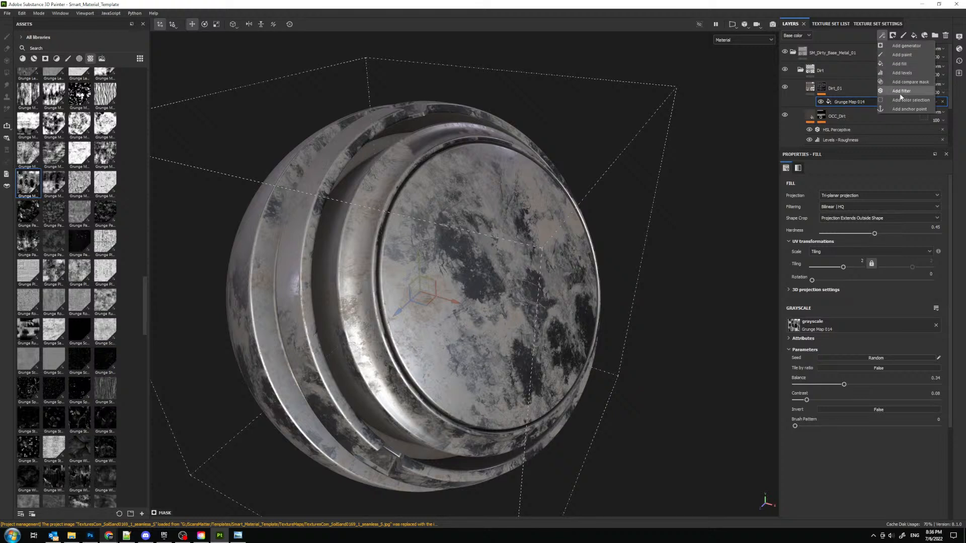
{"action": "left_click", "coordinate": [902, 73]}
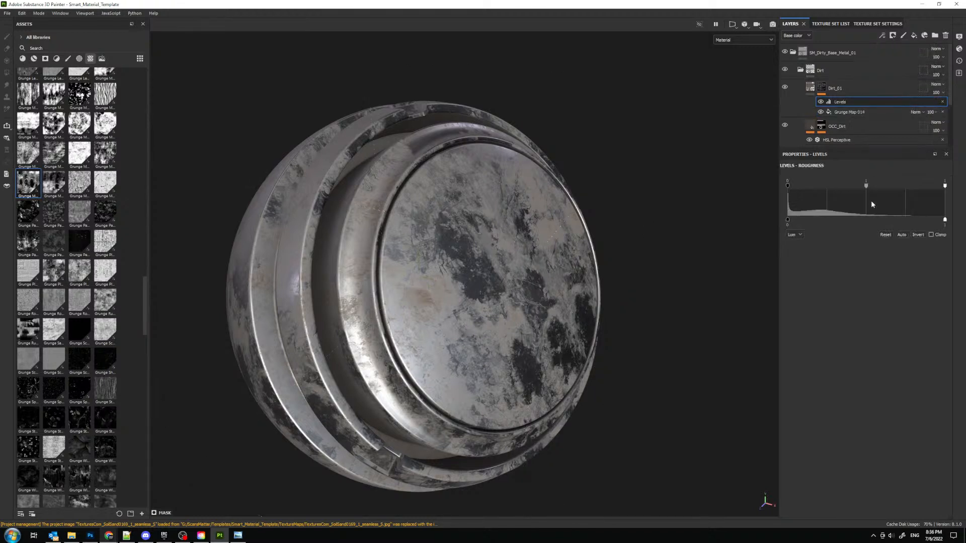
{"action": "left_click_drag", "start_coordinate": [945, 221], "coordinate": [899, 225]}
{"action": "scroll", "coordinate": [496, 241], "scroll_direction": "up", "scroll_amount": 1}
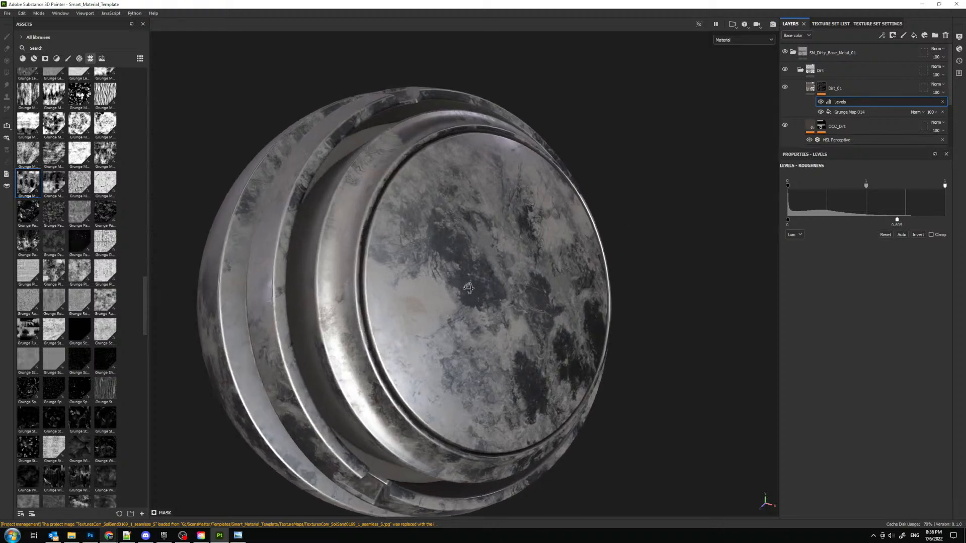
{"action": "left_click_drag", "start_coordinate": [497, 242], "coordinate": [547, 250], "text": "alt"}
{"action": "left_click_drag", "start_coordinate": [935, 113], "coordinate": [930, 128]}
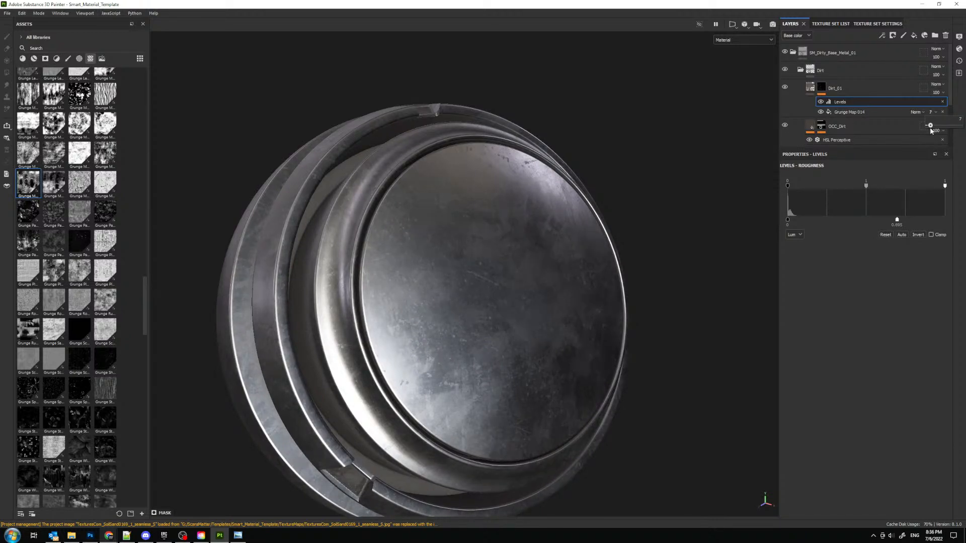
- Raise the roughness of the Dirt_01 layer's material to about 0.91
{"action": "left_click", "coordinate": [864, 89]}
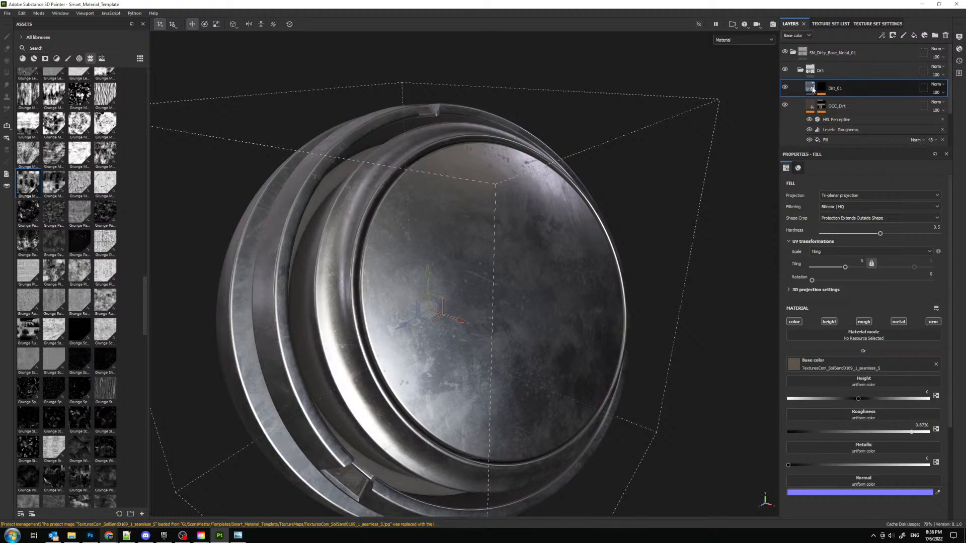
{"action": "scroll", "coordinate": [859, 108], "scroll_direction": "down", "scroll_amount": 1}
{"action": "scroll", "coordinate": [857, 112], "scroll_direction": "up", "scroll_amount": 1}
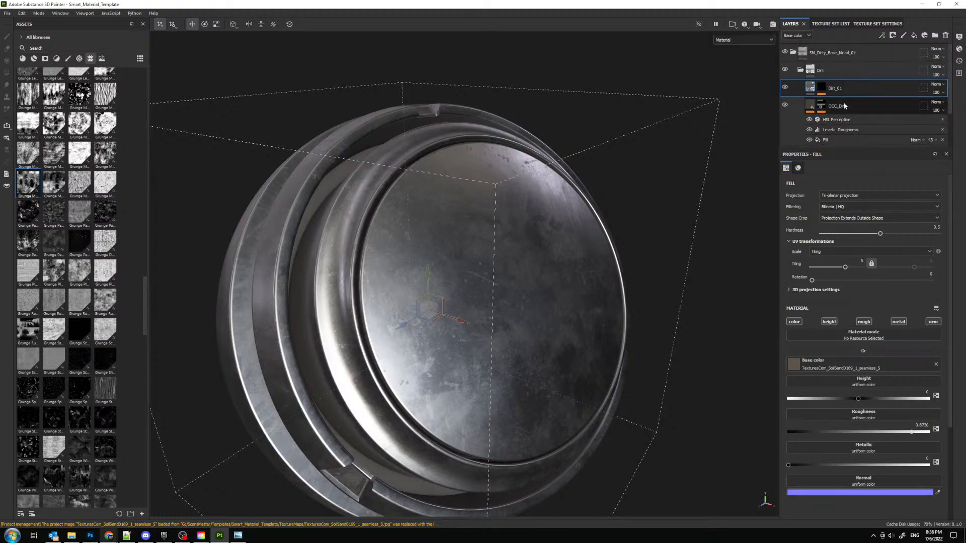
{"action": "left_click", "coordinate": [881, 35]}
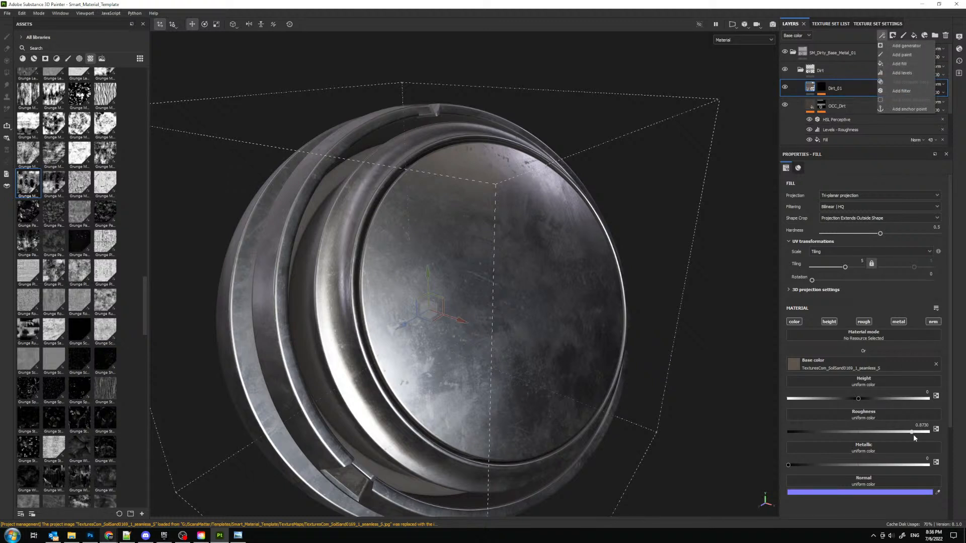
{"action": "left_click_drag", "start_coordinate": [914, 432], "coordinate": [927, 431]}
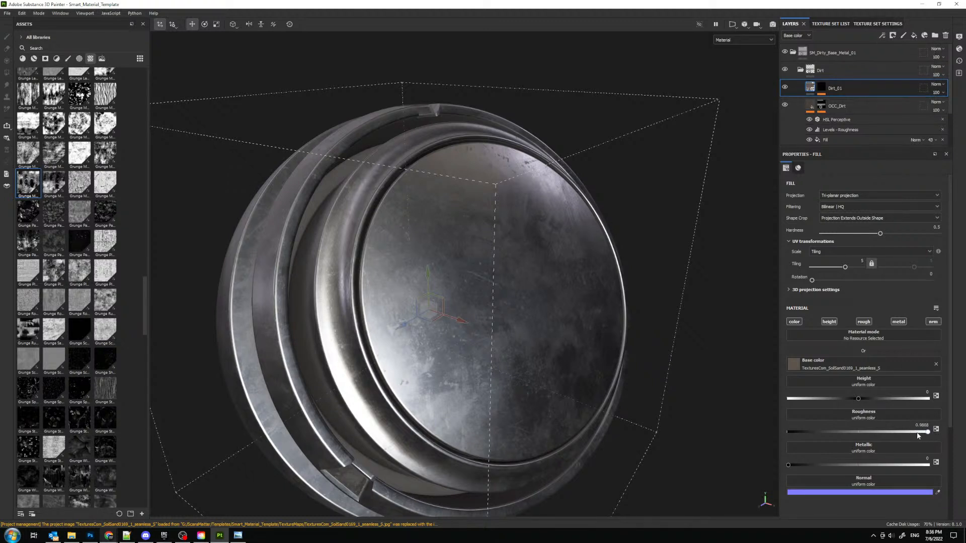
- Copy the roughness Fill effect from the OCC_Dirt layer and paste it onto Dirt_01's content
{"action": "right_click", "coordinate": [834, 139]}
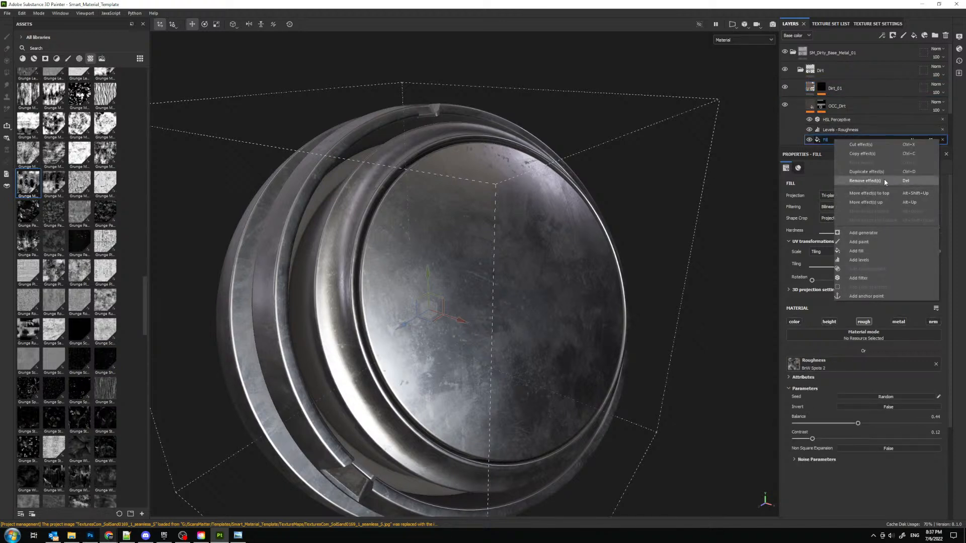
{"action": "left_click", "coordinate": [877, 154]}
{"action": "right_click", "coordinate": [814, 87]}
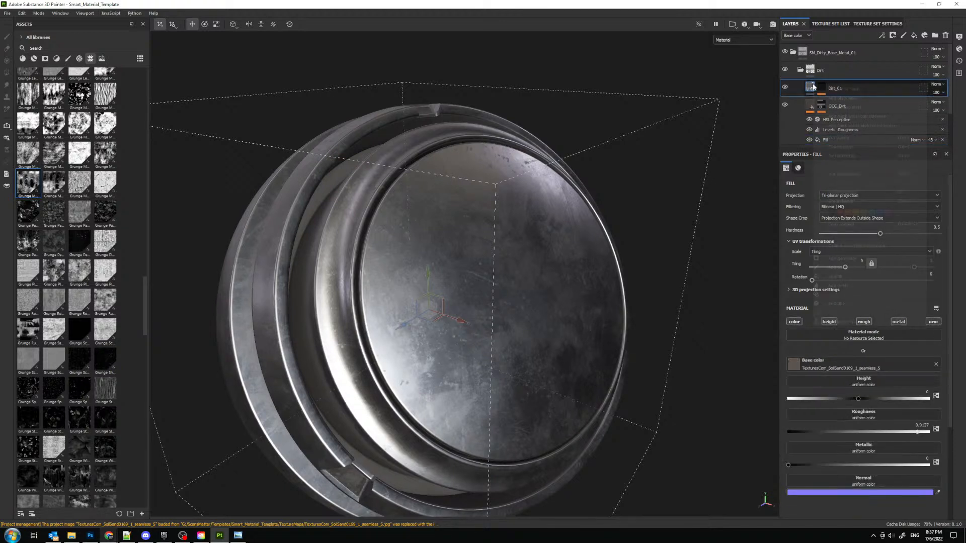
{"action": "left_click", "coordinate": [848, 156]}
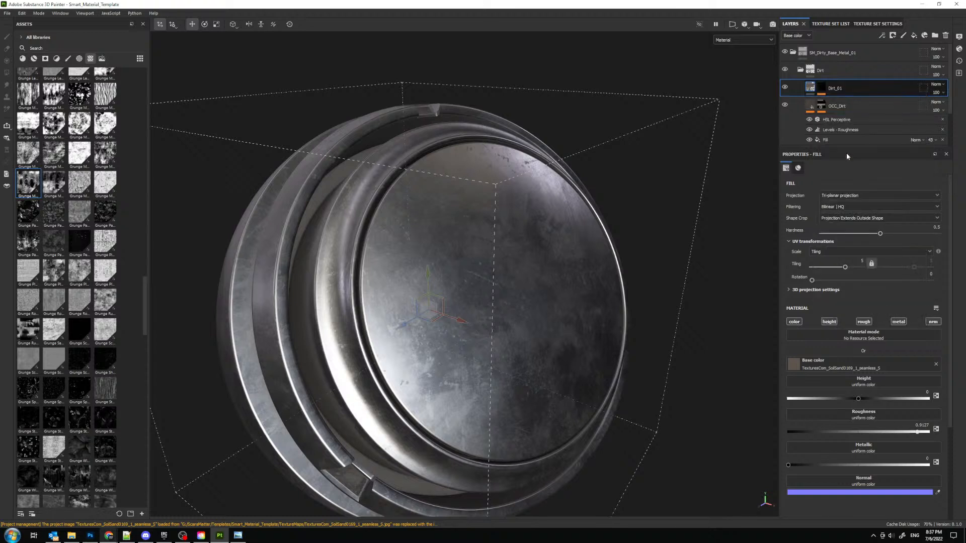
- Copy the roughness Levels effect from the OCC_Dirt layer and paste it onto Dirt_01's content
{"action": "left_click", "coordinate": [832, 125]}
{"action": "right_click", "coordinate": [831, 125]}
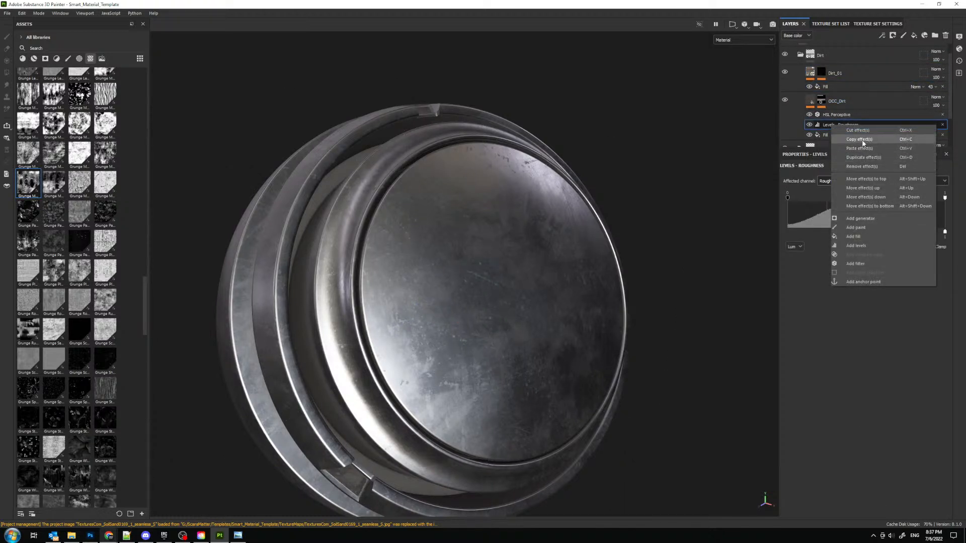
{"action": "left_click", "coordinate": [859, 139]}
{"action": "left_click", "coordinate": [802, 73]}
{"action": "right_click", "coordinate": [807, 72]}
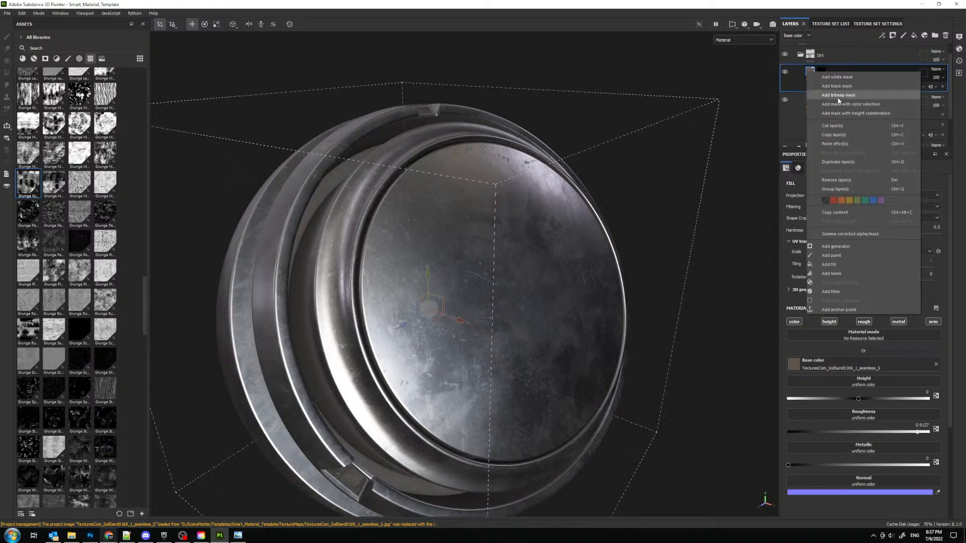
{"action": "left_click", "coordinate": [841, 144]}
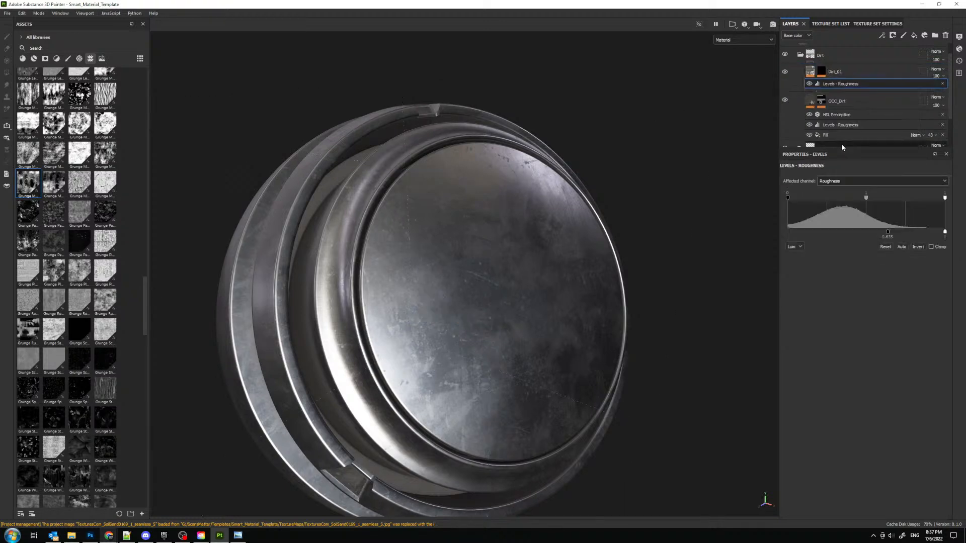
- Compare the metal surface with the Dirt_01 layer hidden and shown
{"action": "mouse_move", "coordinate": [590, 281]}
{"action": "left_mouse_down", "text": "alt"}
{"action": "mouse_move", "coordinate": [567, 280]}
{"action": "mouse_move", "coordinate": [535, 252]}
{"action": "mouse_move", "coordinate": [488, 247]}
{"action": "mouse_move", "coordinate": [463, 269]}
{"action": "mouse_move", "coordinate": [459, 302]}
{"action": "mouse_move", "coordinate": [466, 317]}
{"action": "mouse_move", "coordinate": [501, 305]}
{"action": "mouse_move", "coordinate": [470, 247]}
{"action": "mouse_move", "coordinate": [468, 313]}
{"action": "mouse_move", "coordinate": [591, 267]}
{"action": "mouse_move", "coordinate": [575, 283]}
{"action": "left_mouse_up", "text": "alt"}
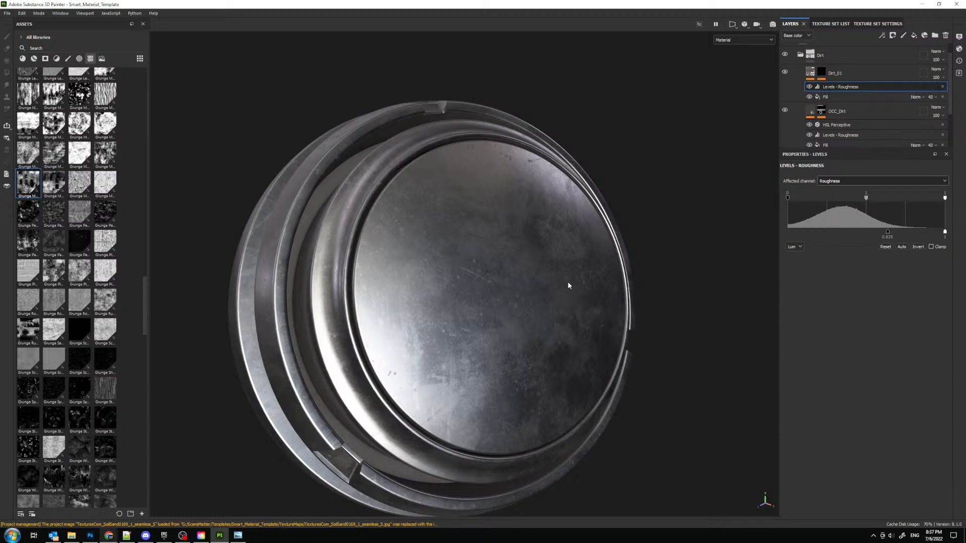
{"action": "left_click_drag", "start_coordinate": [528, 269], "coordinate": [544, 241], "text": "alt"}
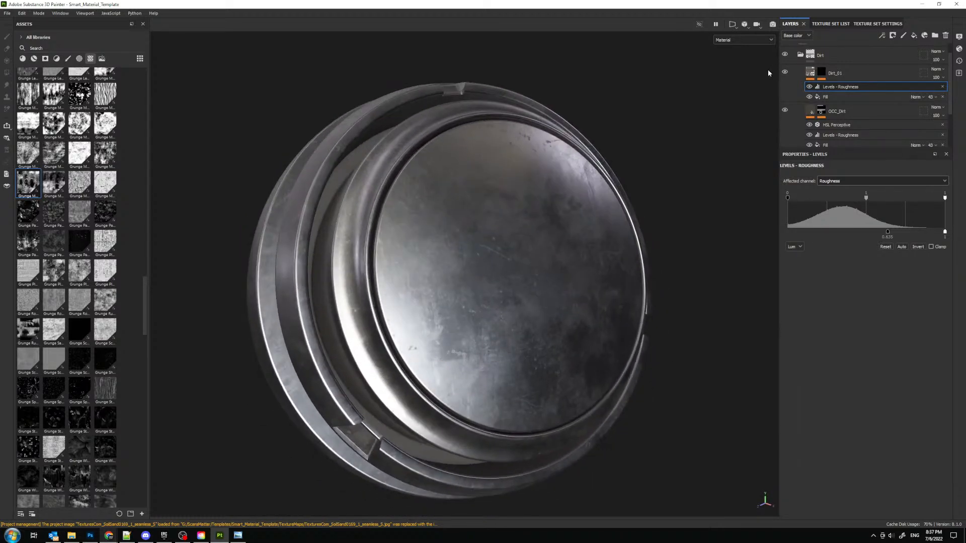
{"action": "left_click", "coordinate": [784, 74]}
{"action": "left_click", "coordinate": [784, 73]}
{"action": "left_click", "coordinate": [784, 74]}
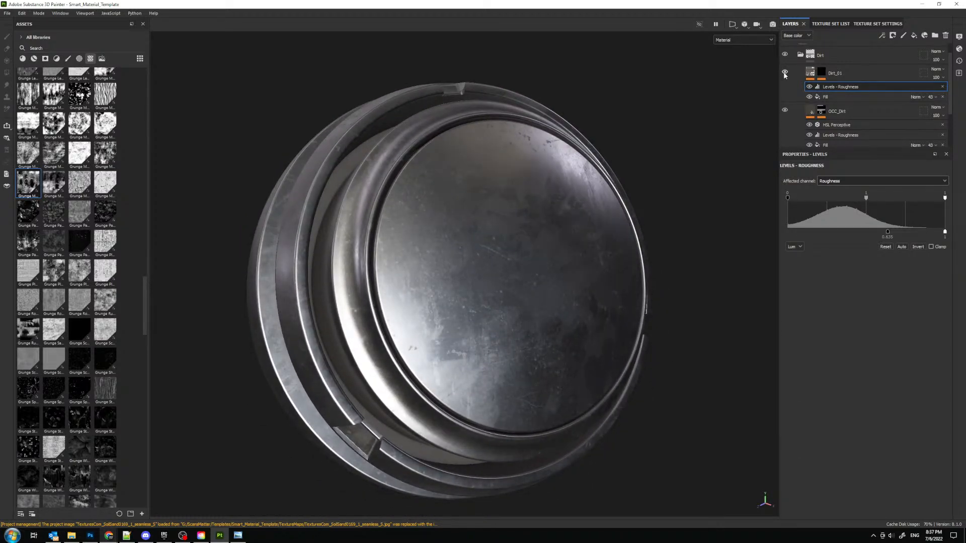
{"action": "left_click_drag", "start_coordinate": [494, 198], "coordinate": [524, 211], "text": "alt"}
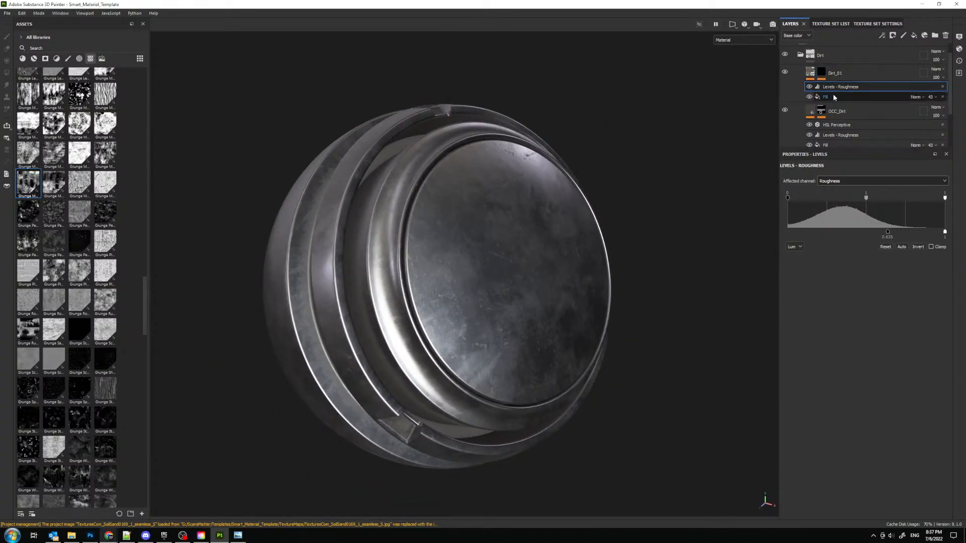
- Collapse the Dirt folder in the layer stack and save the project
{"action": "left_click", "coordinate": [800, 55]}
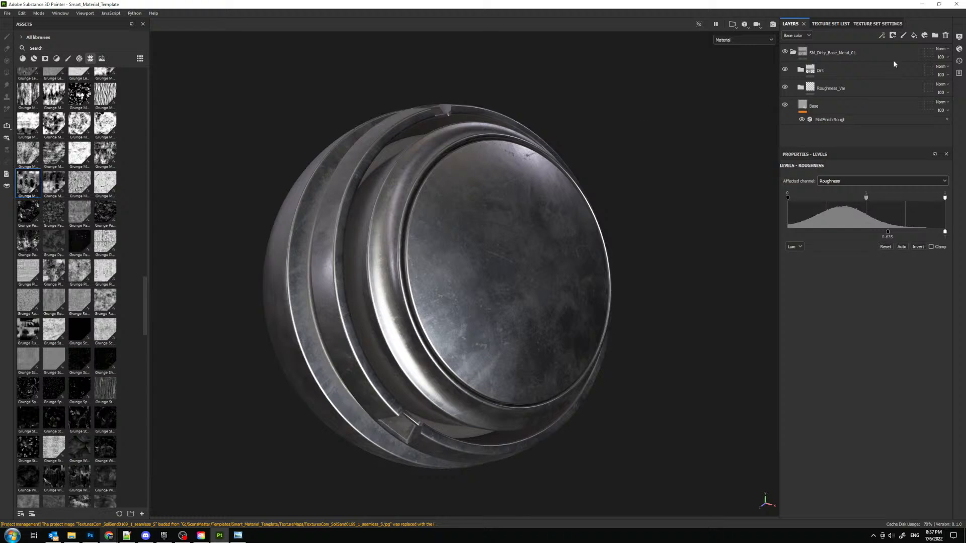
{"action": "mouse_move", "coordinate": [109, 535]}
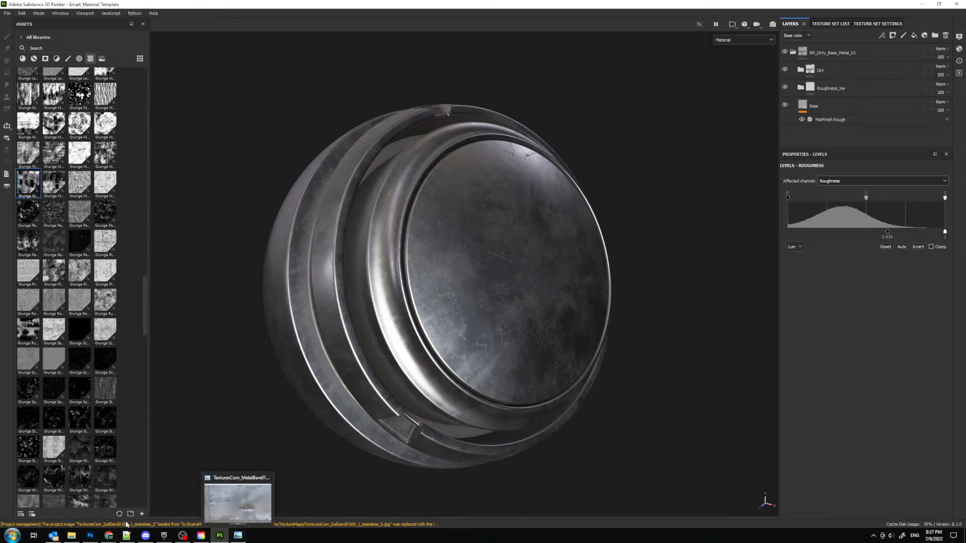
{"action": "left_click", "coordinate": [470, 500]}
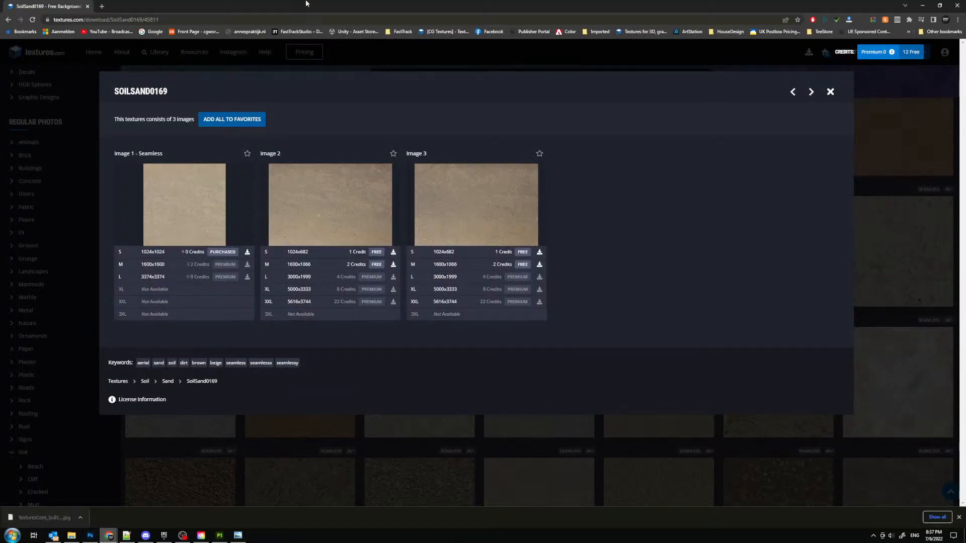
{"action": "left_click_drag", "start_coordinate": [307, 3], "coordinate": [1, 191]}
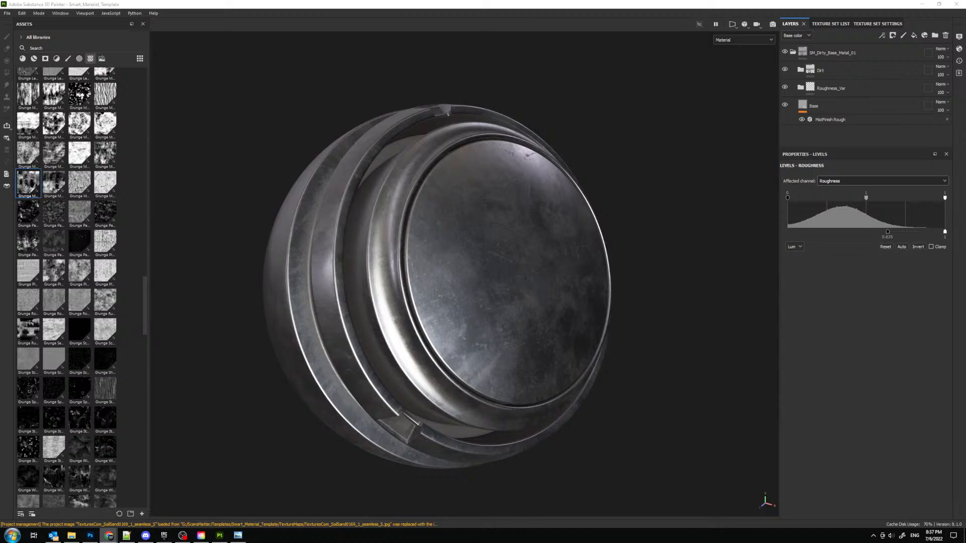
{"action": "left_click", "coordinate": [7, 13]}
{"action": "left_click", "coordinate": [19, 76]}
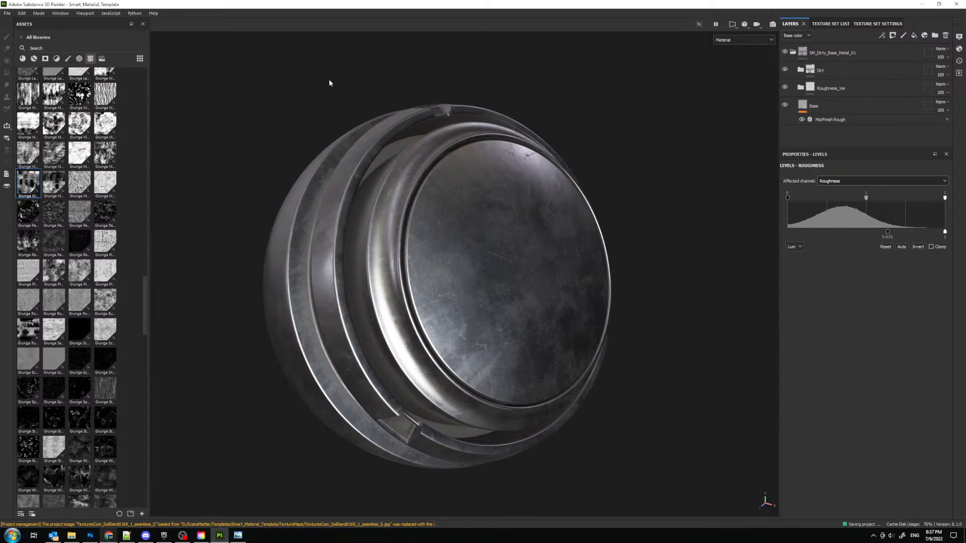
- Collapse the SM_Dirty_Base_Metal_01 folder and create a smart material from it
{"action": "left_click_drag", "start_coordinate": [284, 139], "coordinate": [323, 122], "text": "alt"}
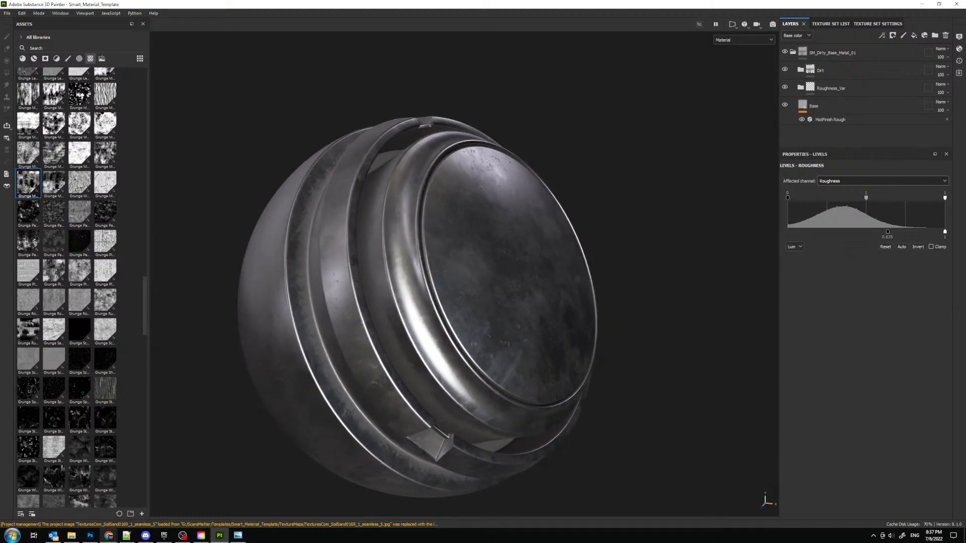
{"action": "left_click", "coordinate": [799, 52]}
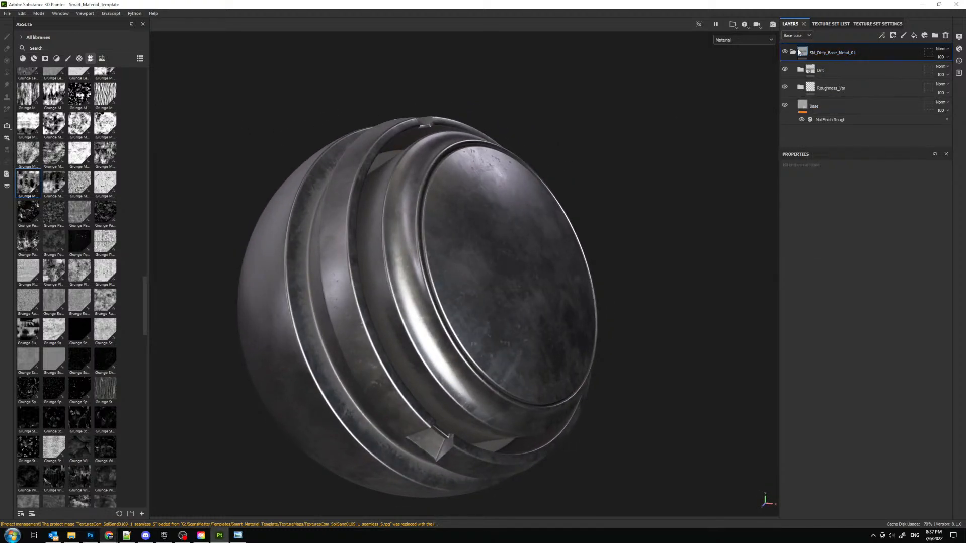
{"action": "left_click", "coordinate": [794, 52]}
{"action": "left_click", "coordinate": [794, 52]}
{"action": "left_click", "coordinate": [785, 52]}
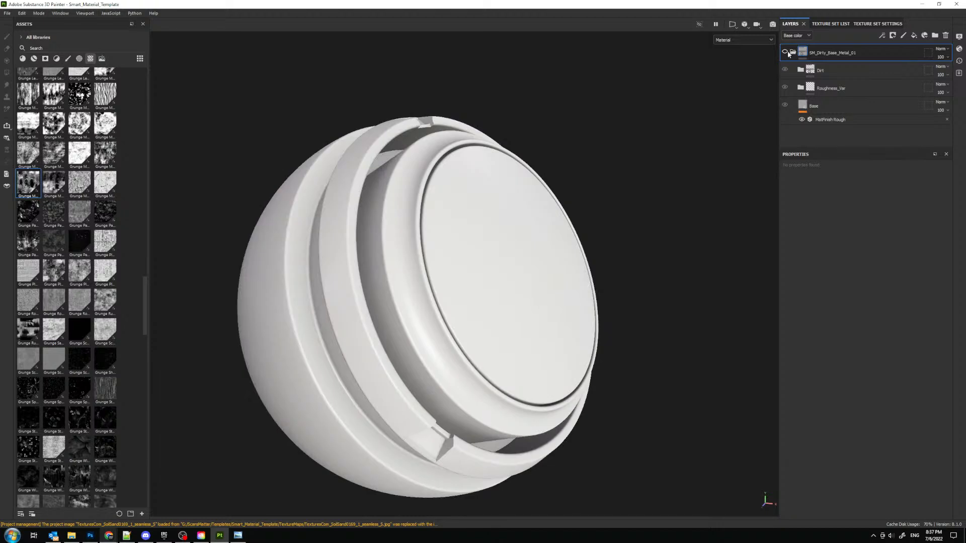
{"action": "left_click", "coordinate": [784, 52]}
{"action": "left_click", "coordinate": [793, 52]}
{"action": "right_click", "coordinate": [861, 52]}
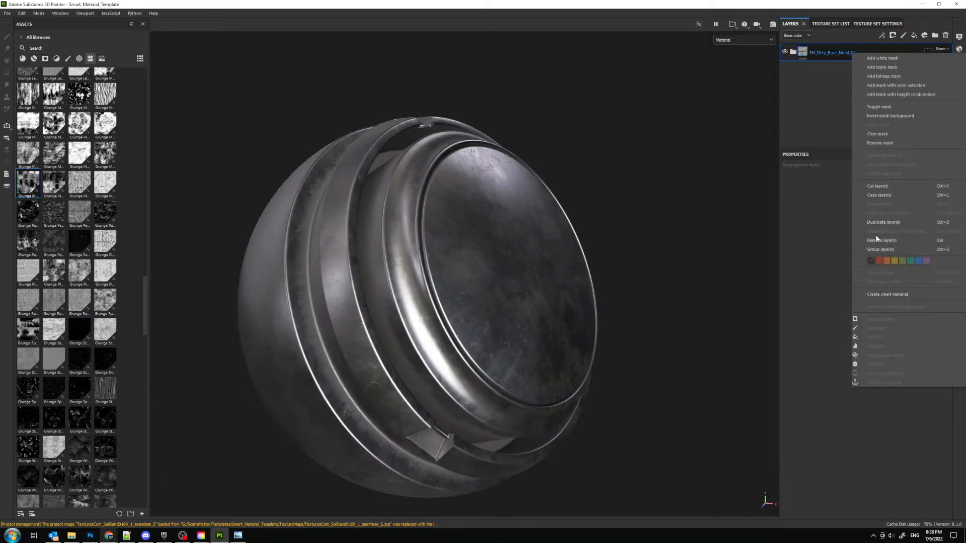
{"action": "left_click", "coordinate": [886, 295]}
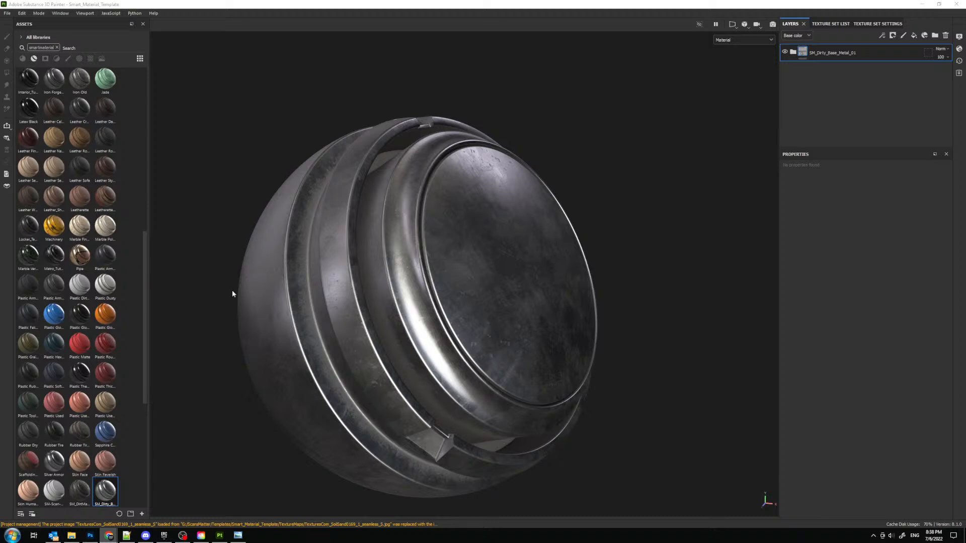
- Examine the dirt and roughness variation on the preview mesh from several angles
{"action": "left_click_drag", "start_coordinate": [534, 301], "coordinate": [506, 312], "text": "alt"}
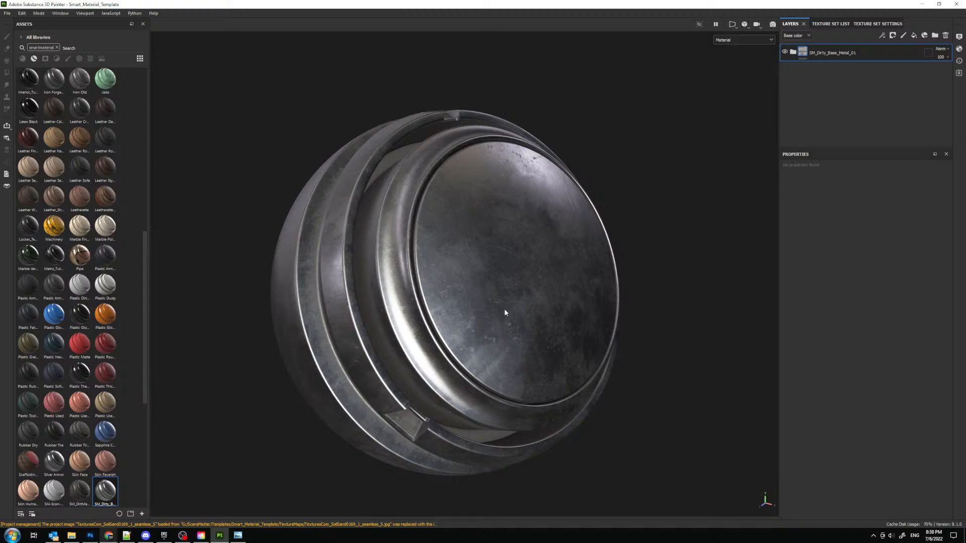
{"action": "left_click_drag", "start_coordinate": [543, 278], "coordinate": [368, 263], "text": "alt"}
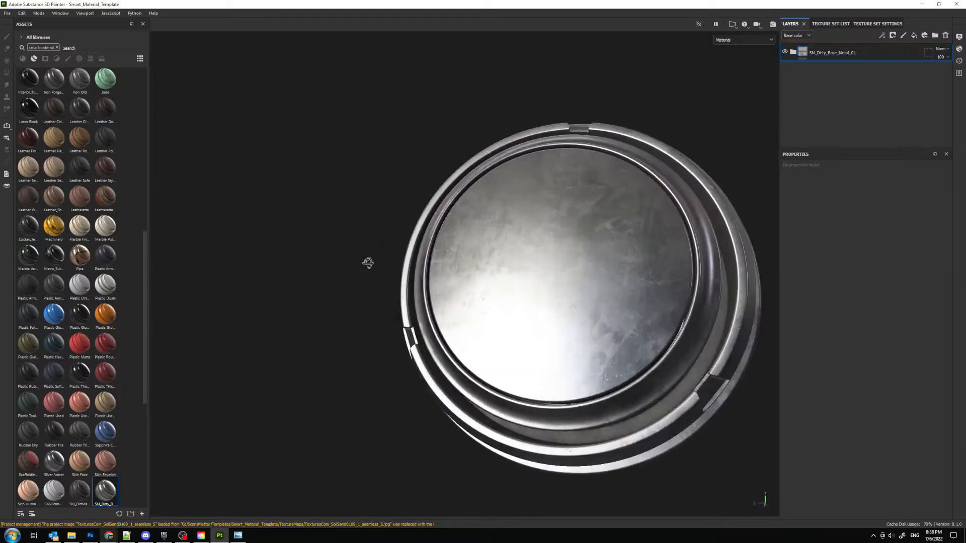
{"action": "middle_click_drag", "start_coordinate": [567, 240], "coordinate": [483, 232], "text": "alt"}
{"action": "left_click_drag", "start_coordinate": [423, 216], "coordinate": [462, 221], "text": "alt"}
{"action": "middle_click_drag", "start_coordinate": [463, 220], "coordinate": [558, 222], "text": "alt"}
{"action": "right_click_drag", "start_coordinate": [559, 222], "coordinate": [536, 231], "text": "alt"}
{"action": "left_click_drag", "start_coordinate": [536, 230], "coordinate": [498, 291], "text": "alt"}
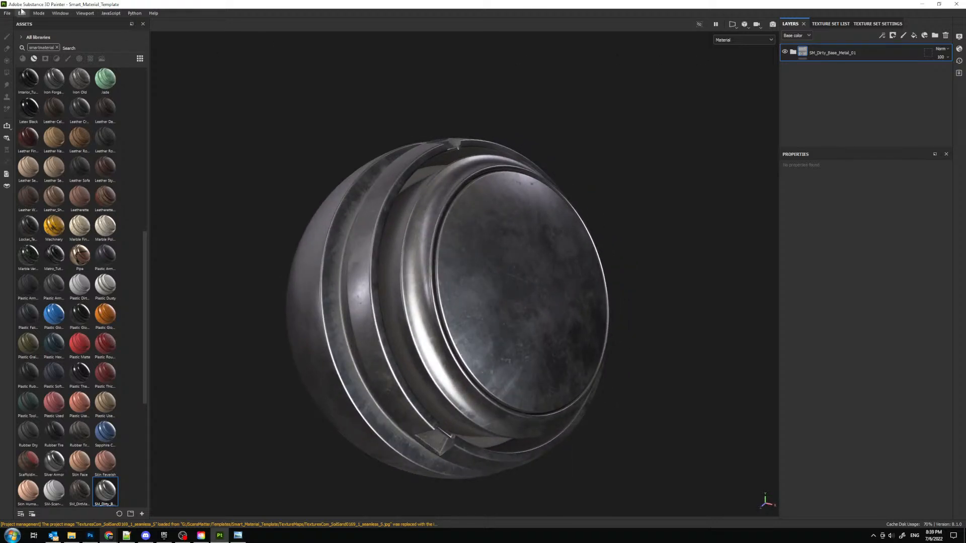
- Save and compact the project, and save it once more
{"action": "left_click", "coordinate": [5, 12]}
{"action": "left_click", "coordinate": [20, 80]}
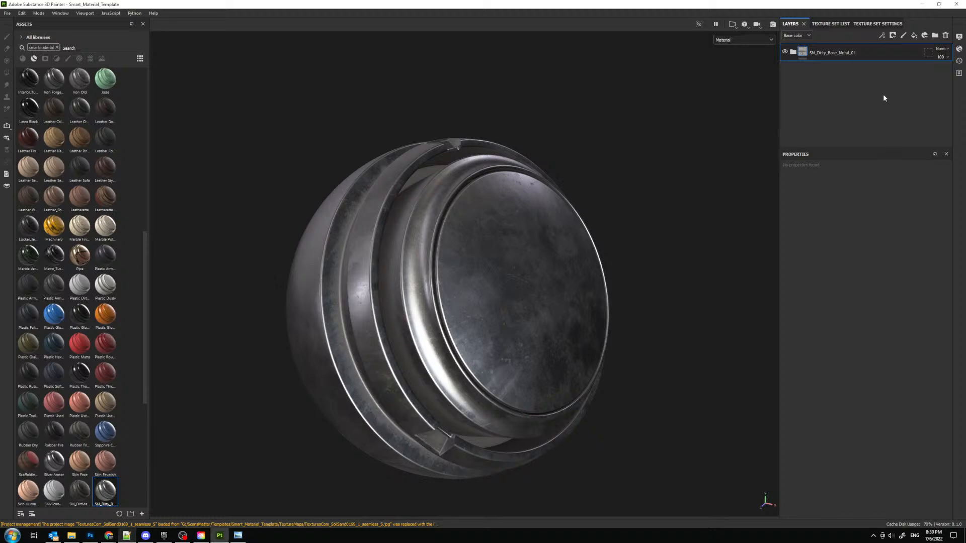
{"action": "left_click", "coordinate": [7, 13]}
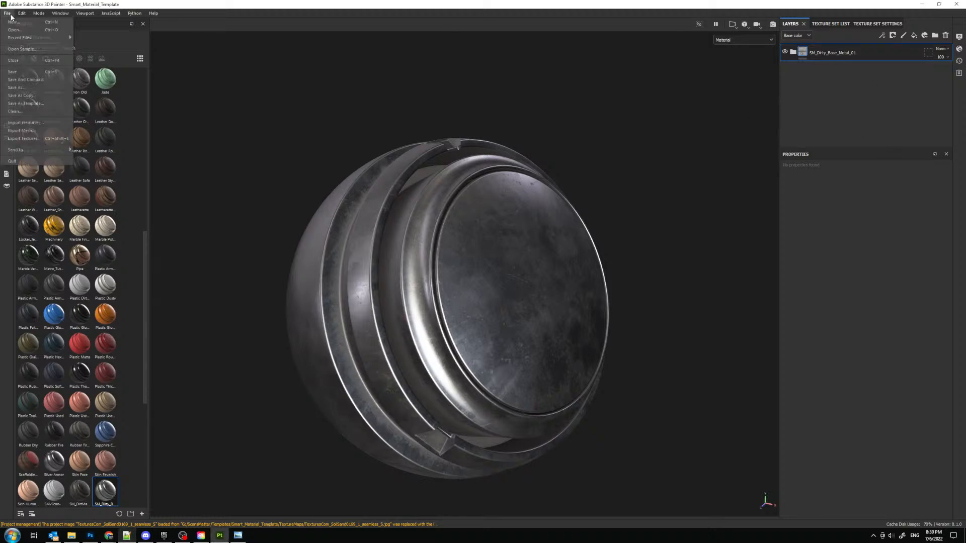
{"action": "left_click", "coordinate": [23, 71]}
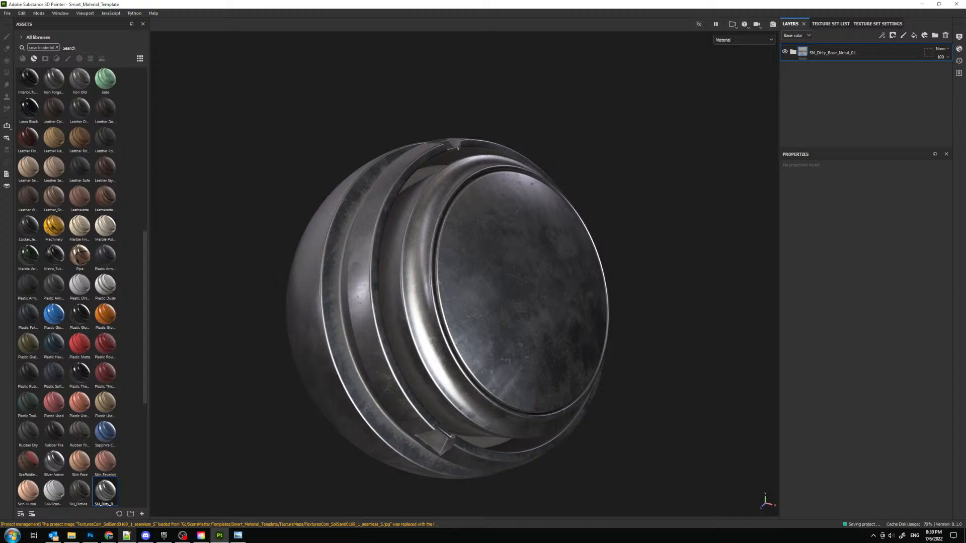
{"action": "scroll", "coordinate": [128, 297], "scroll_direction": "down", "scroll_amount": 2}
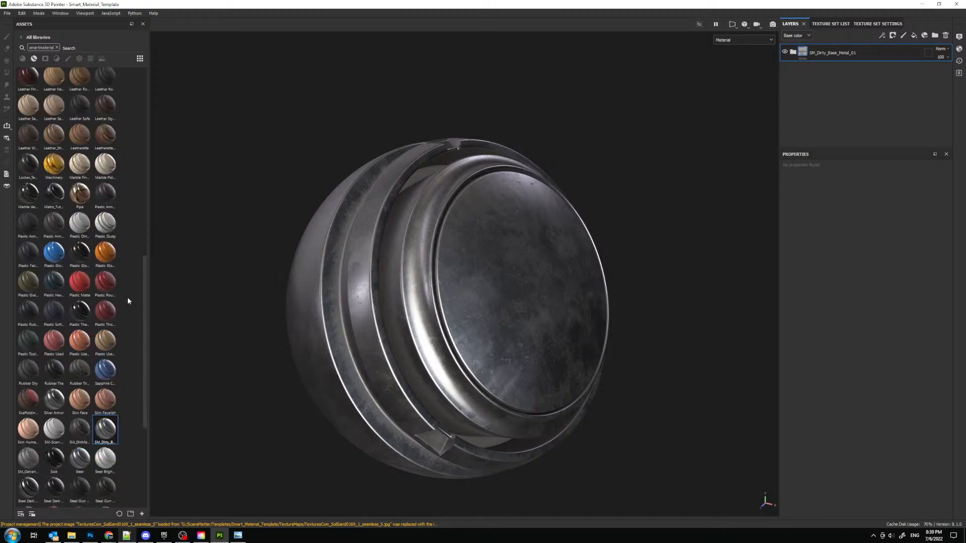
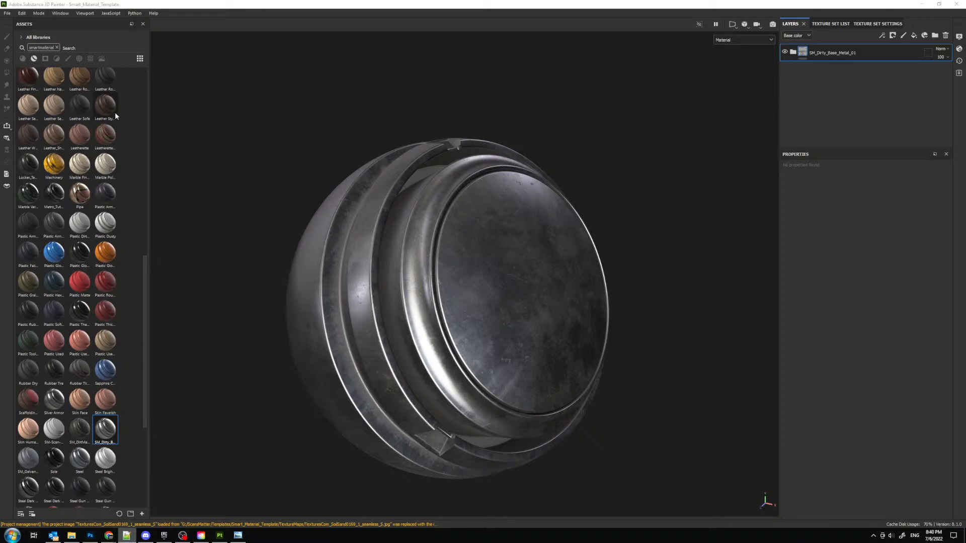
- Delete the SM_Dirty_Base_Metal_01 folder and add a new folder named SM_Painted_Metal_Clean_01
{"action": "left_click", "coordinate": [946, 35]}
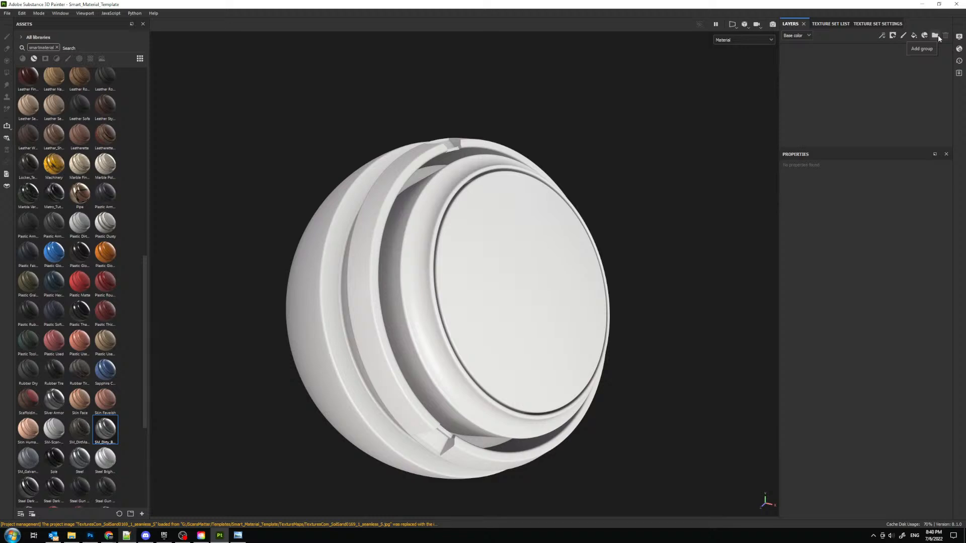
{"action": "left_click", "coordinate": [938, 38]}
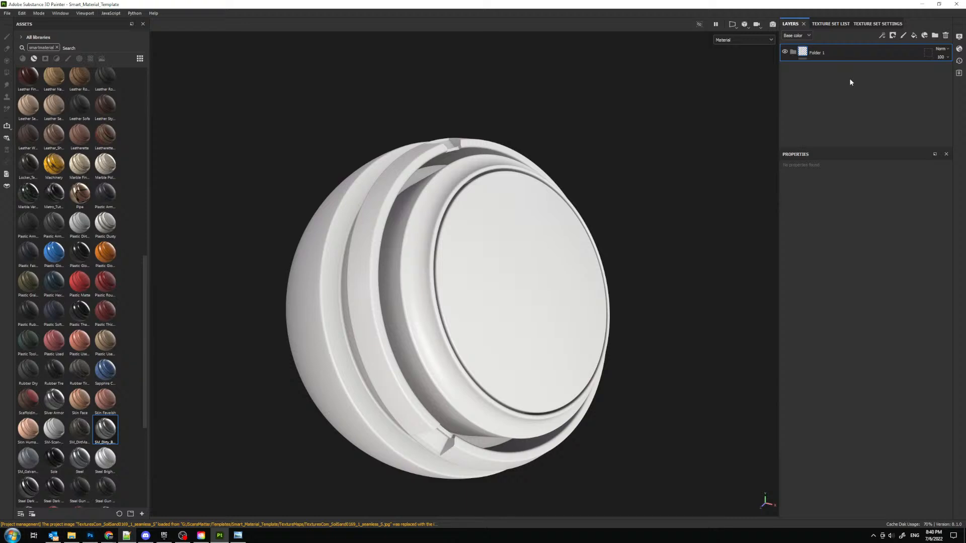
{"action": "double_click", "coordinate": [832, 53]}
{"action": "type", "text": "SM"}
{"action": "type", "text": "_Painted_Metal_Clean_01"}
{"action": "key", "text": "Return"}
- Add a fill layer and rename it Base
{"action": "left_click", "coordinate": [913, 36]}
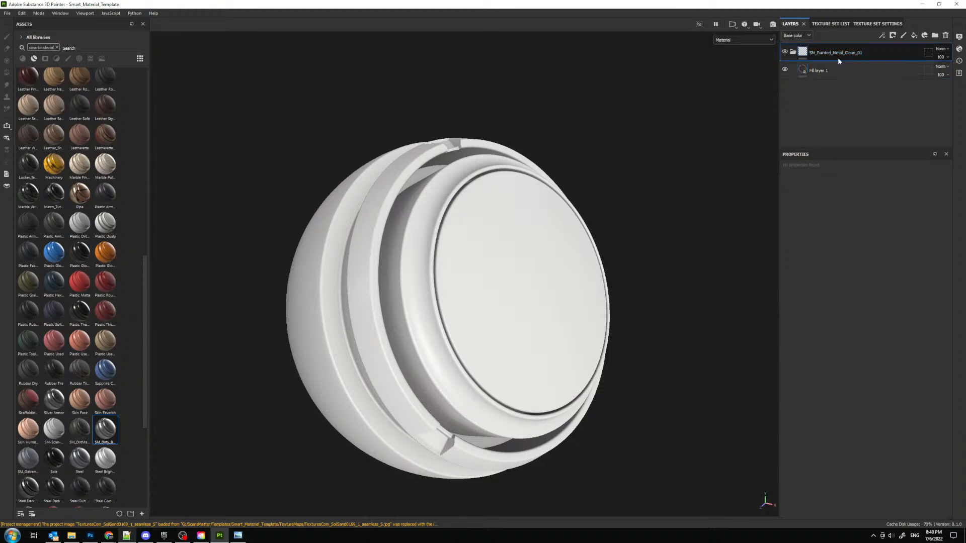
{"action": "double_click", "coordinate": [818, 70]}
{"action": "type", "text": "Ba"}
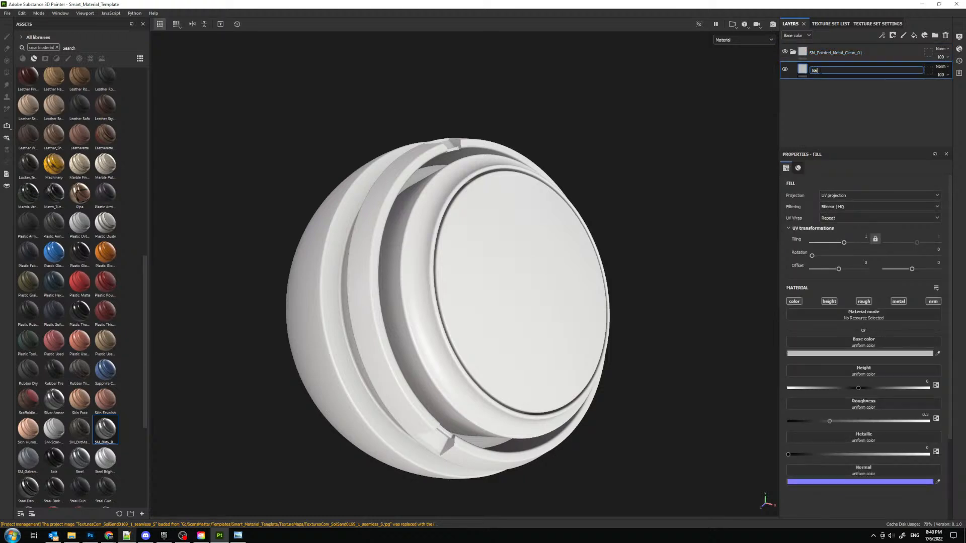
{"action": "type", "text": "se"}
{"action": "key", "text": "Return"}
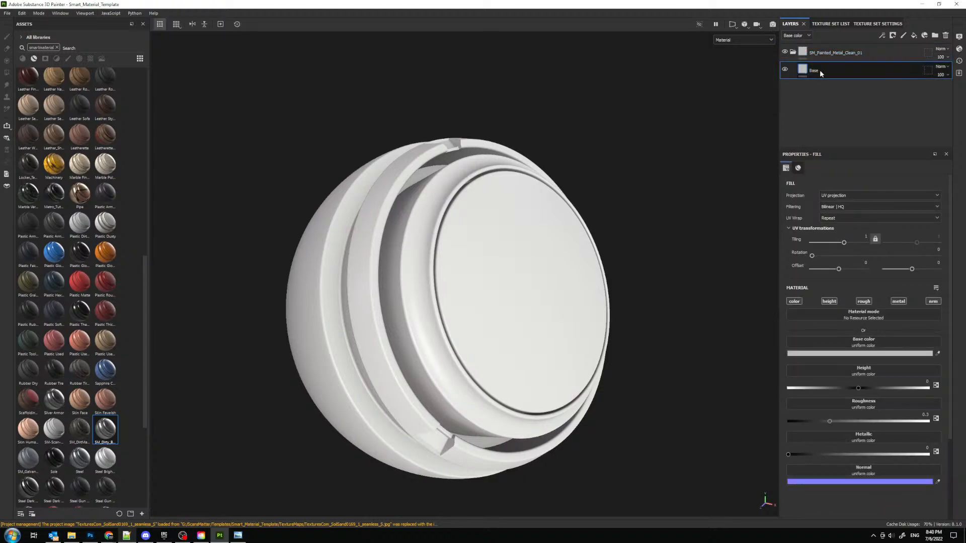
- Switch to Chrome and browse the texture reference categories in the cgworkflows.com Reference Database
{"action": "left_click", "coordinate": [71, 536]}
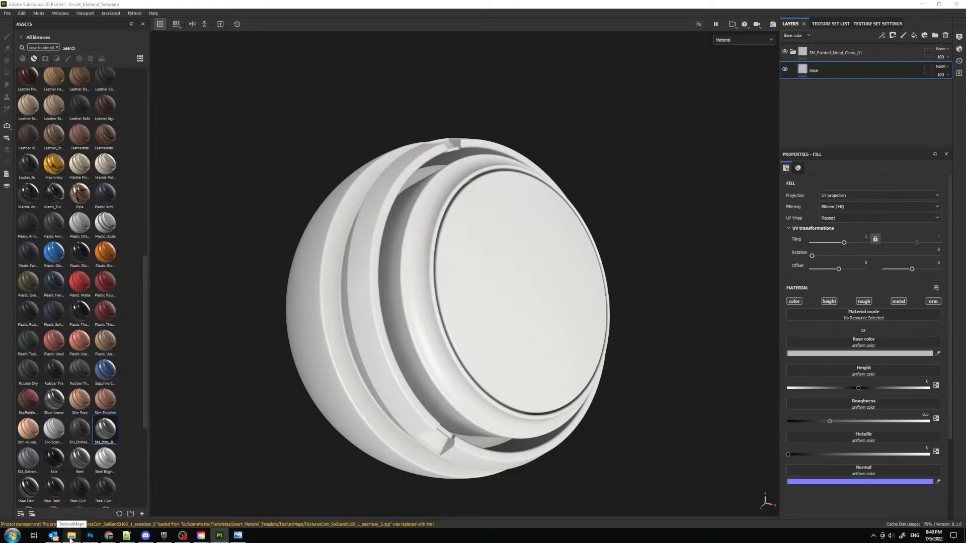
{"action": "left_click", "coordinate": [108, 536]}
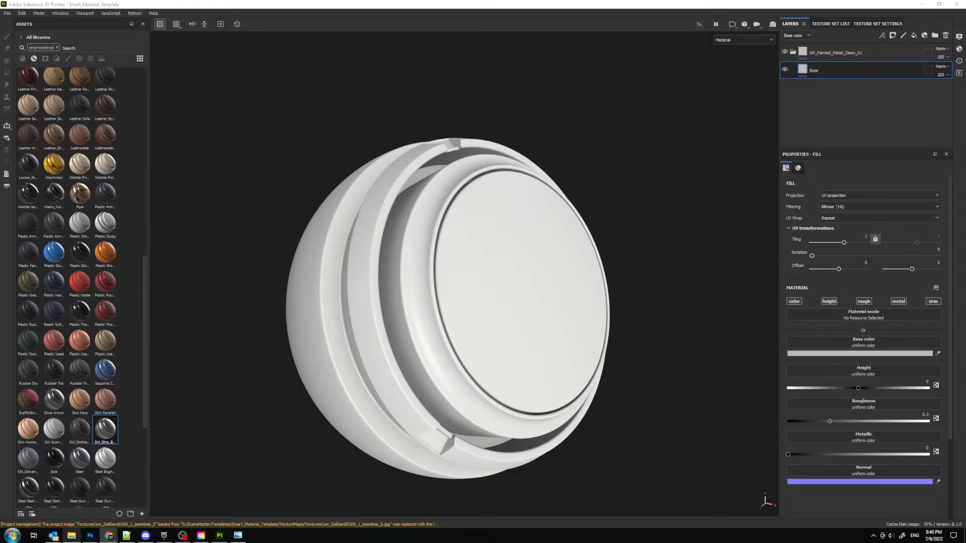
{"action": "left_click", "coordinate": [202, 32]}
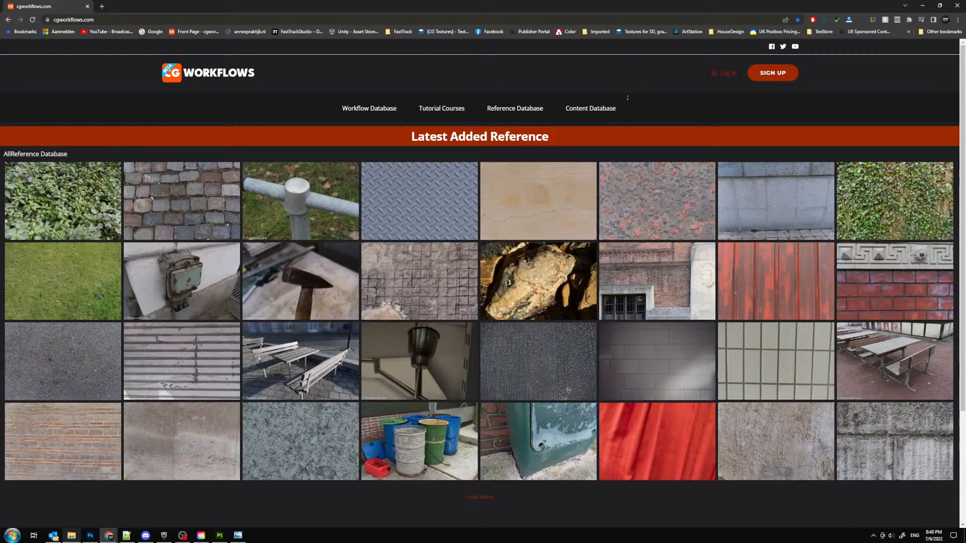
{"action": "left_click", "coordinate": [501, 111]}
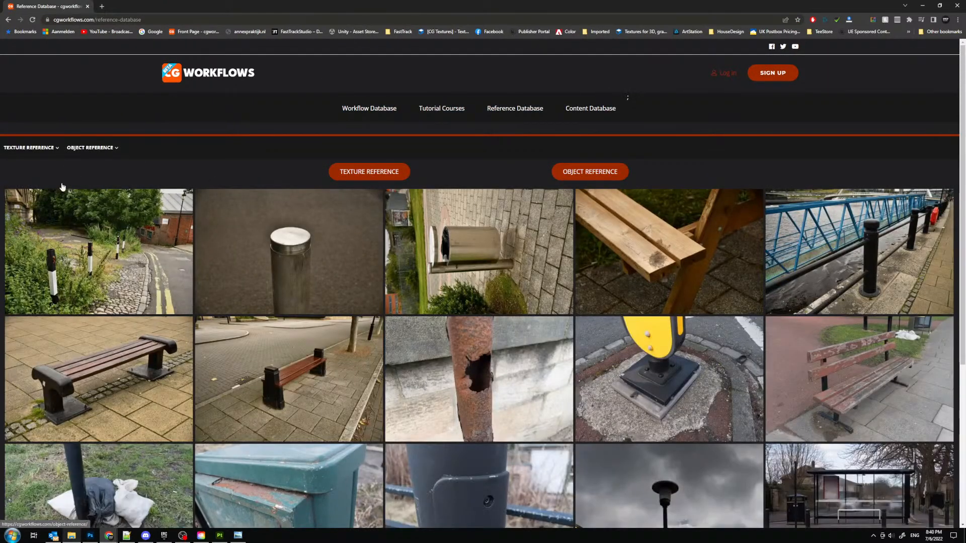
{"action": "mouse_move", "coordinate": [48, 150]}
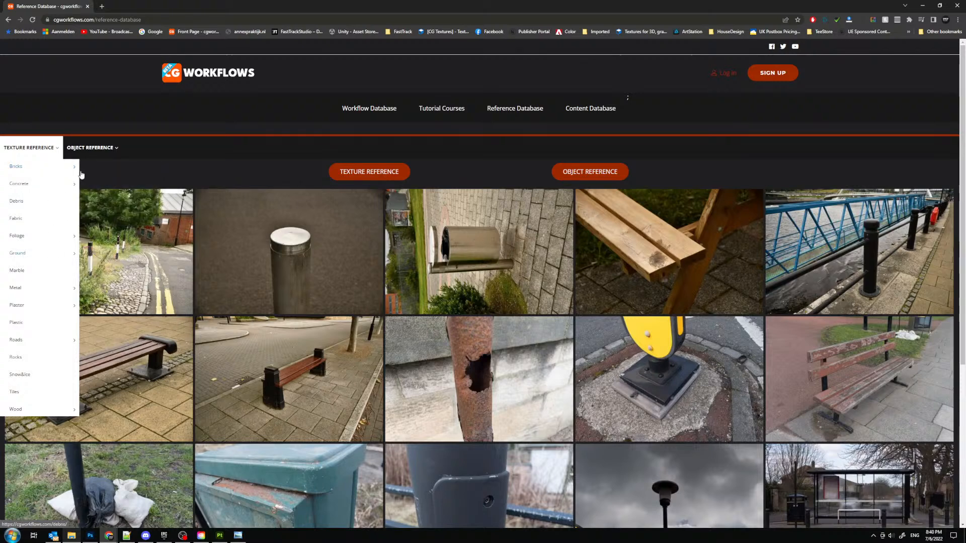
{"action": "mouse_move", "coordinate": [57, 286]}
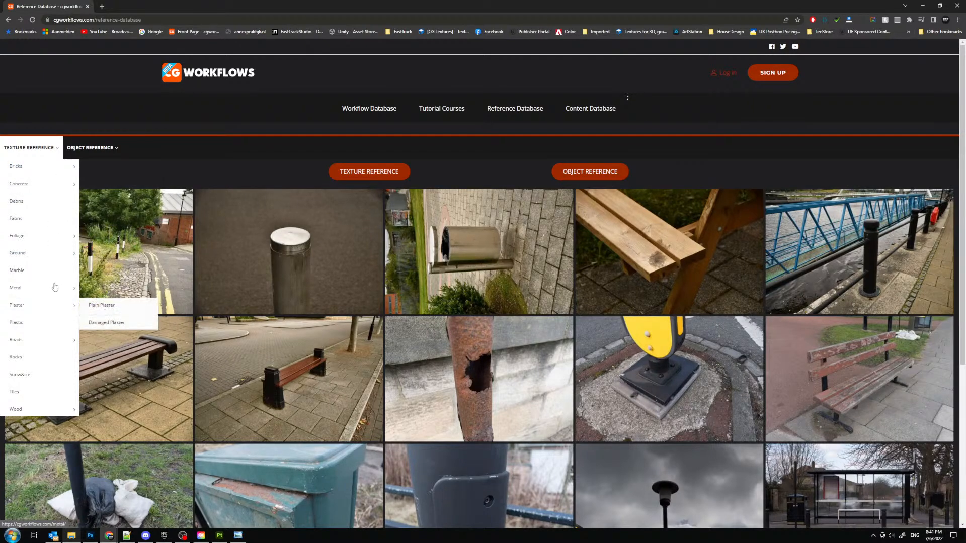
{"action": "left_click", "coordinate": [107, 307]}
{"action": "mouse_move", "coordinate": [282, 6]}
{"action": "left_mouse_down"}
{"action": "mouse_move", "coordinate": [9, 222]}
{"action": "mouse_move", "coordinate": [0, 282]}
{"action": "left_mouse_up"}
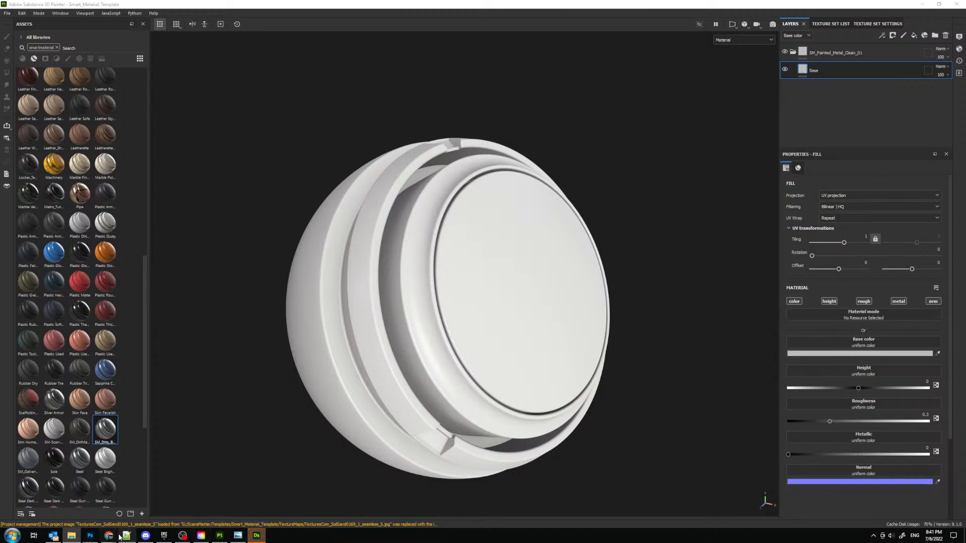
- Look through the products in the FastTrack Tutorials store on ArtStation in Chrome
{"action": "mouse_move", "coordinate": [109, 535]}
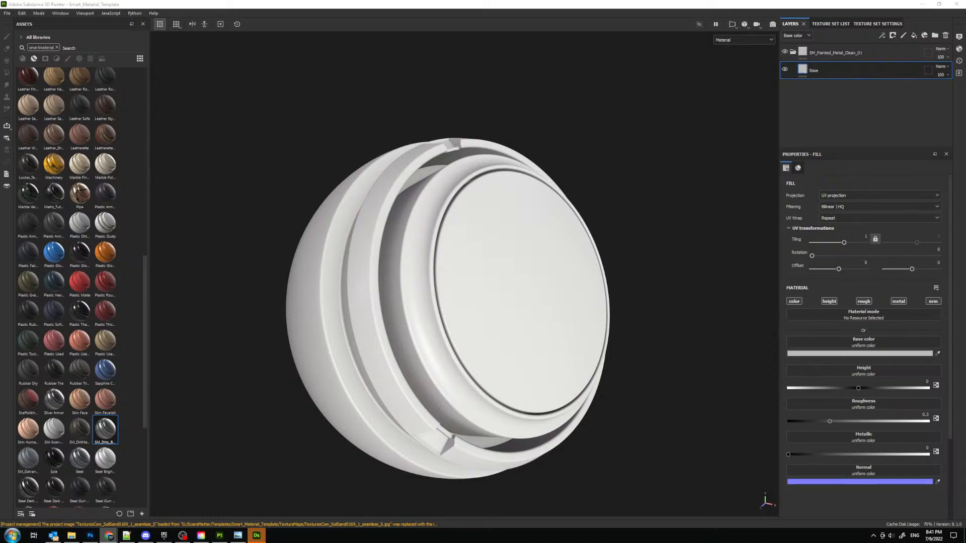
{"action": "left_click_drag", "start_coordinate": [0, 20], "coordinate": [402, 0]}
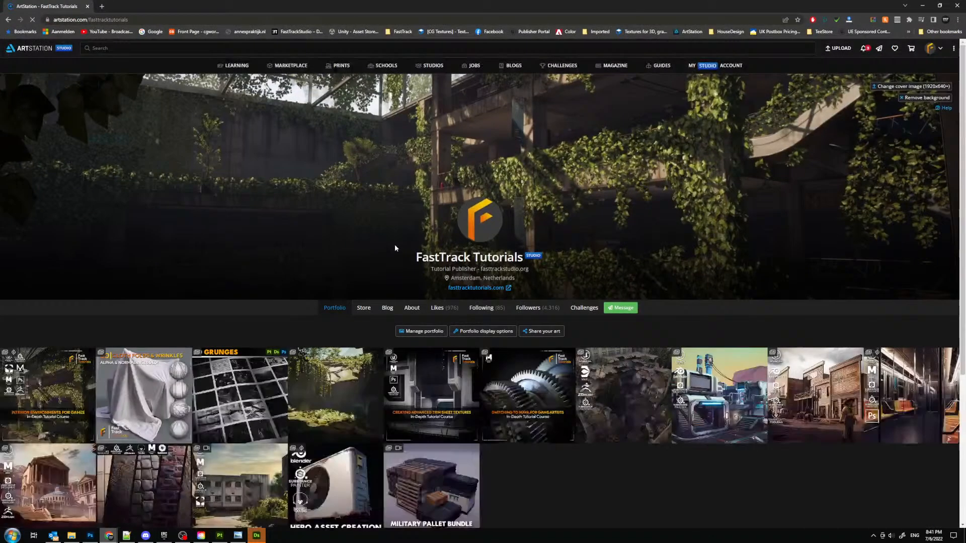
{"action": "left_click", "coordinate": [364, 311]}
{"action": "scroll", "coordinate": [219, 267], "scroll_direction": "down", "scroll_amount": 3}
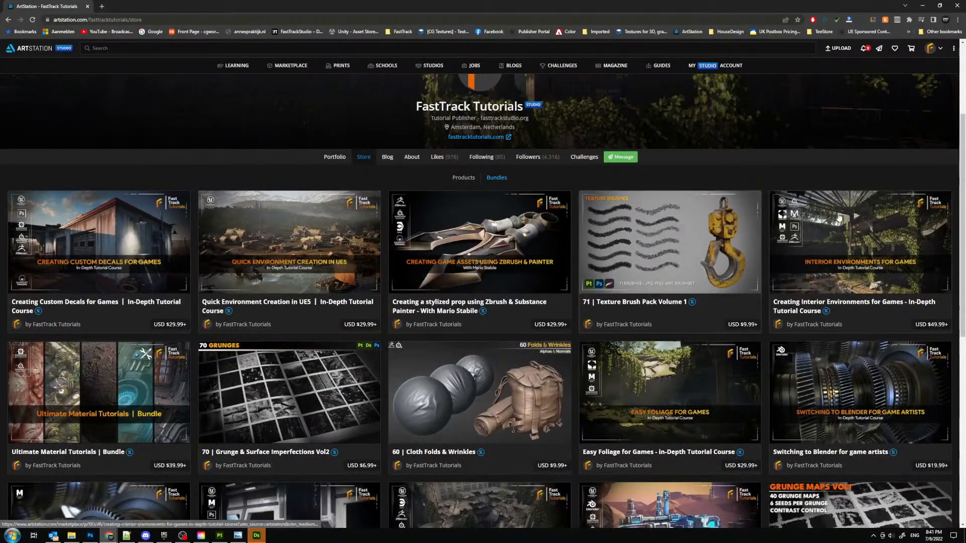
{"action": "scroll", "coordinate": [891, 194], "scroll_direction": "down", "scroll_amount": 2}
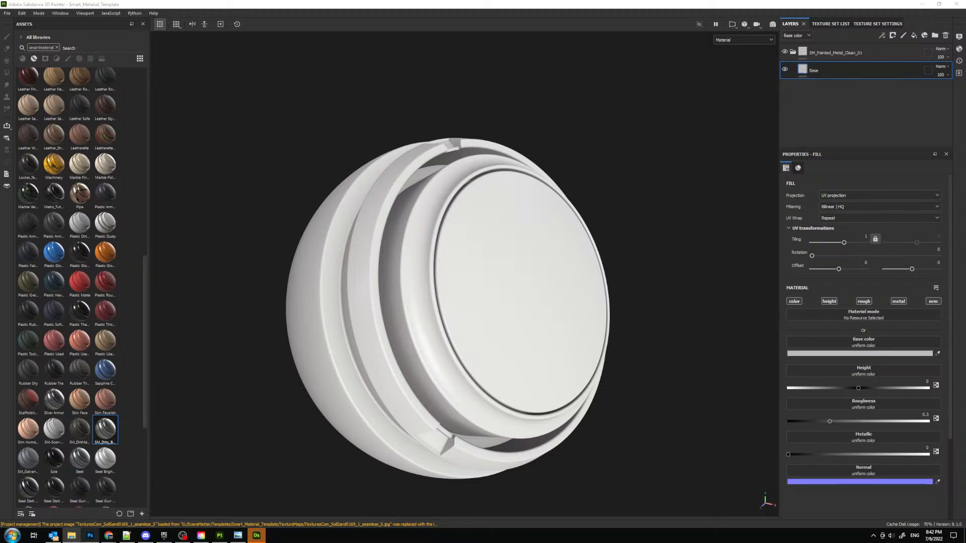
- In File Explorer, examine the exported maps in Metal_Generic's Final folder and return to the Textures folder
{"action": "left_click_drag", "start_coordinate": [0, 95], "coordinate": [388, 76]}
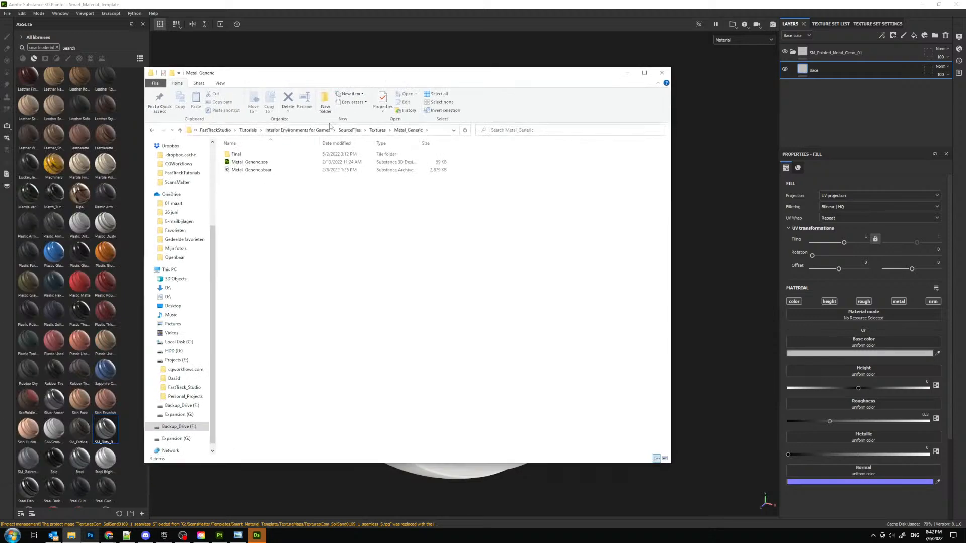
{"action": "left_click", "coordinate": [380, 131]}
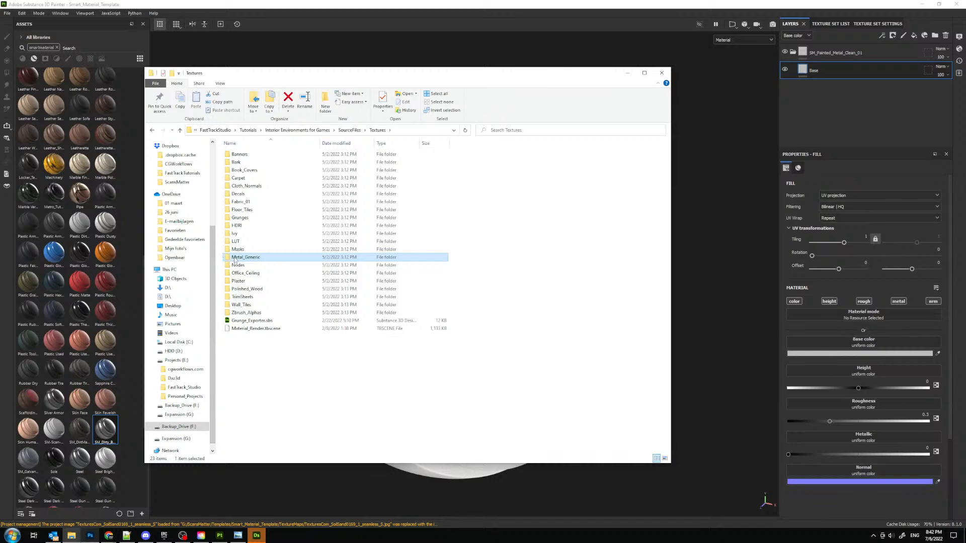
{"action": "double_click", "coordinate": [246, 254]}
{"action": "left_click", "coordinate": [249, 156]}
{"action": "double_click", "coordinate": [248, 156]}
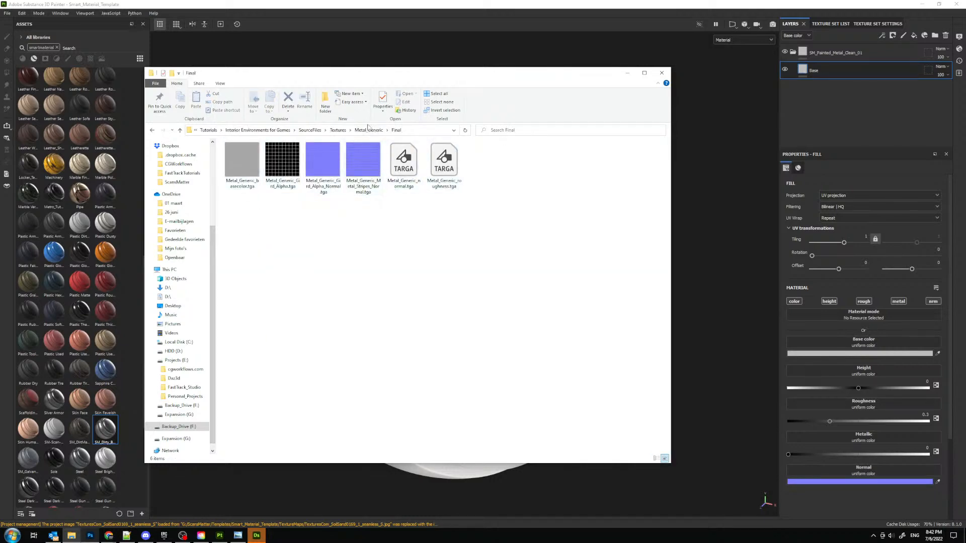
{"action": "left_click", "coordinate": [338, 129]}
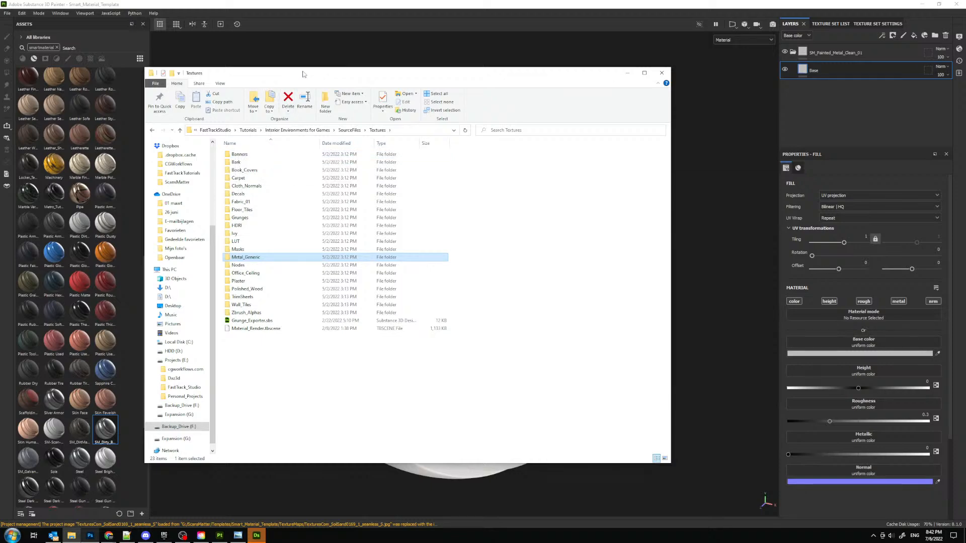
{"action": "left_click_drag", "start_coordinate": [316, 78], "coordinate": [0, 76]}
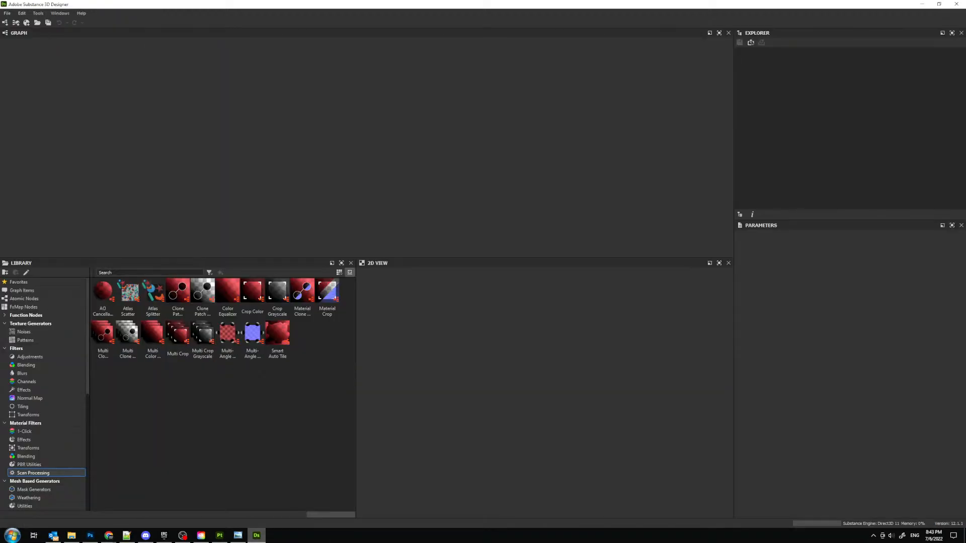
- In Substance 3D Designer, open Metal_Generic.sbs from the Metal_Generic folder and close the 3D view
{"action": "left_click", "coordinate": [7, 13]}
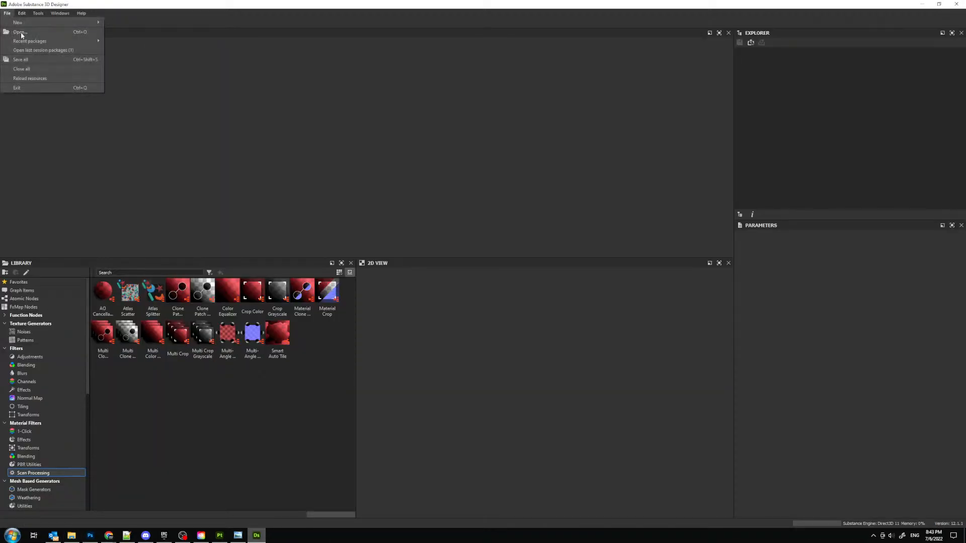
{"action": "left_click", "coordinate": [30, 35]}
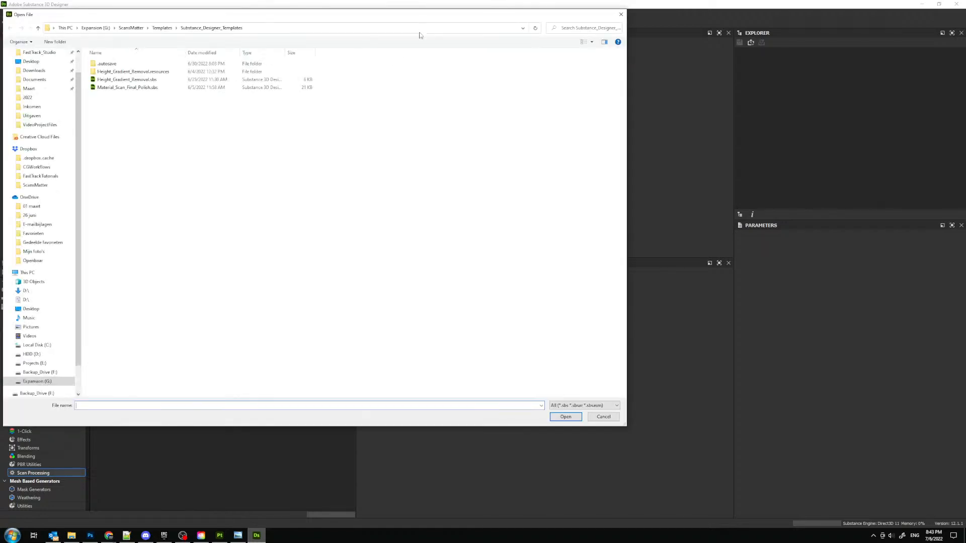
{"action": "left_click", "coordinate": [422, 28]}
{"action": "key", "text": "Return"}
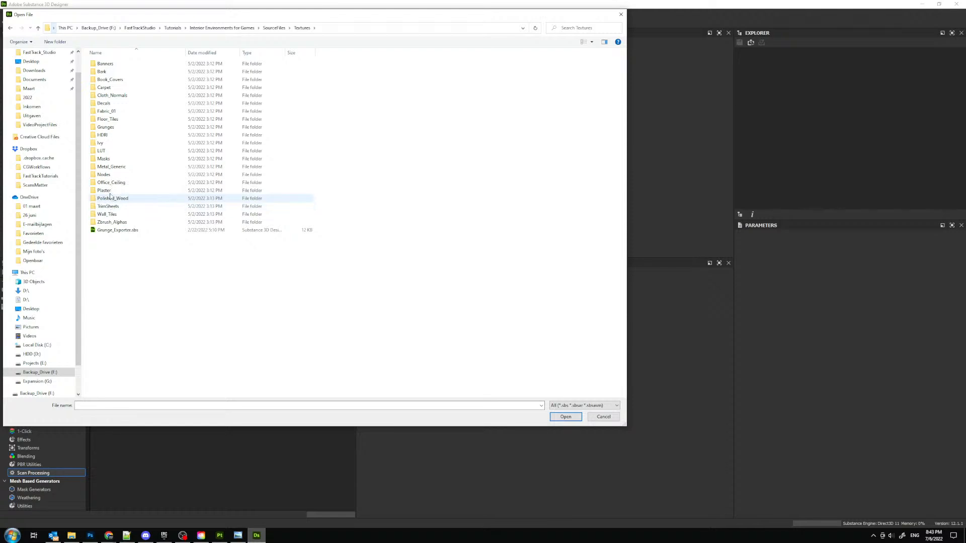
{"action": "double_click", "coordinate": [113, 166]}
{"action": "double_click", "coordinate": [115, 72]}
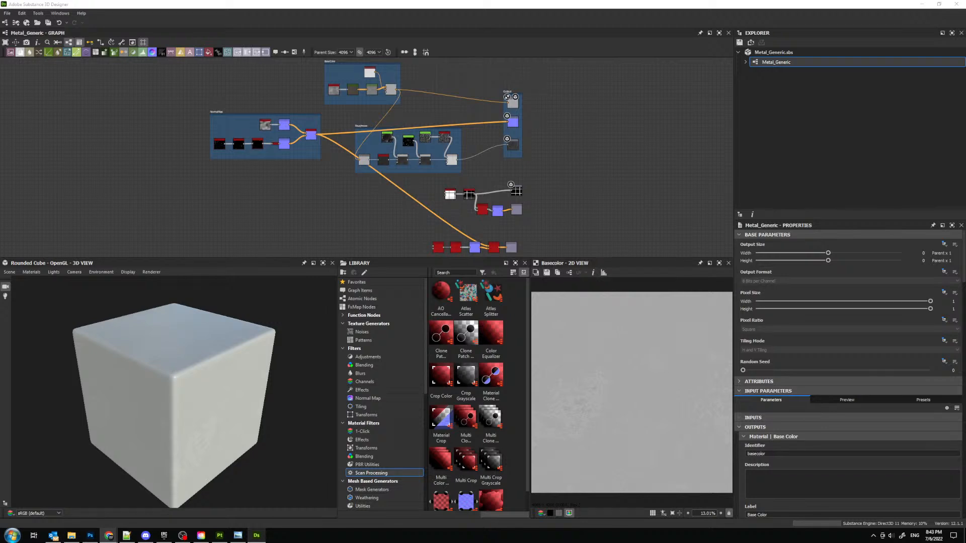
{"action": "left_click", "coordinate": [333, 263]}
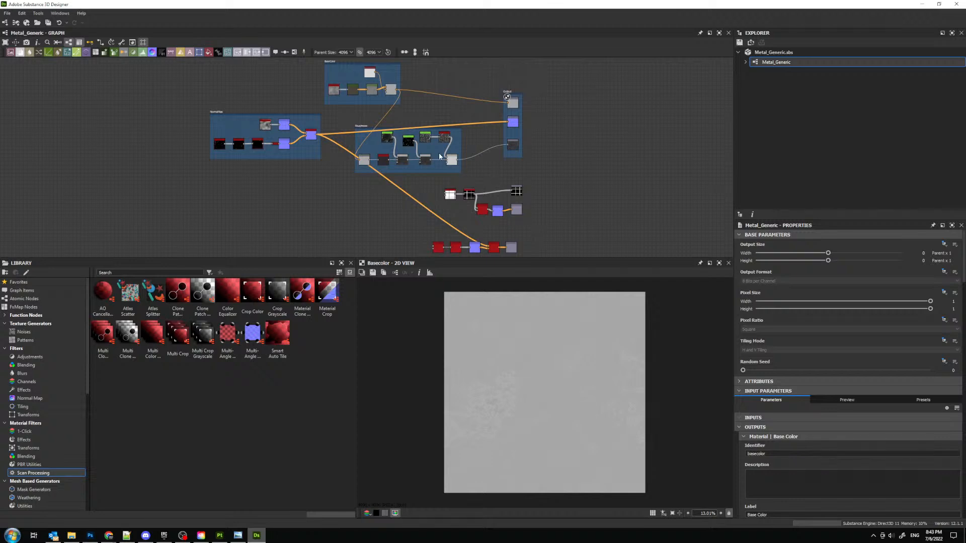
- Examine the base color output and the normal nodes of the NormalMap frame up close in the 2D view
{"action": "middle_click_drag", "start_coordinate": [436, 151], "coordinate": [401, 135]}
{"action": "scroll", "coordinate": [480, 86], "scroll_direction": "up", "scroll_amount": 5}
{"action": "left_click", "coordinate": [475, 81]}
{"action": "scroll", "coordinate": [550, 366], "scroll_direction": "up", "scroll_amount": 4}
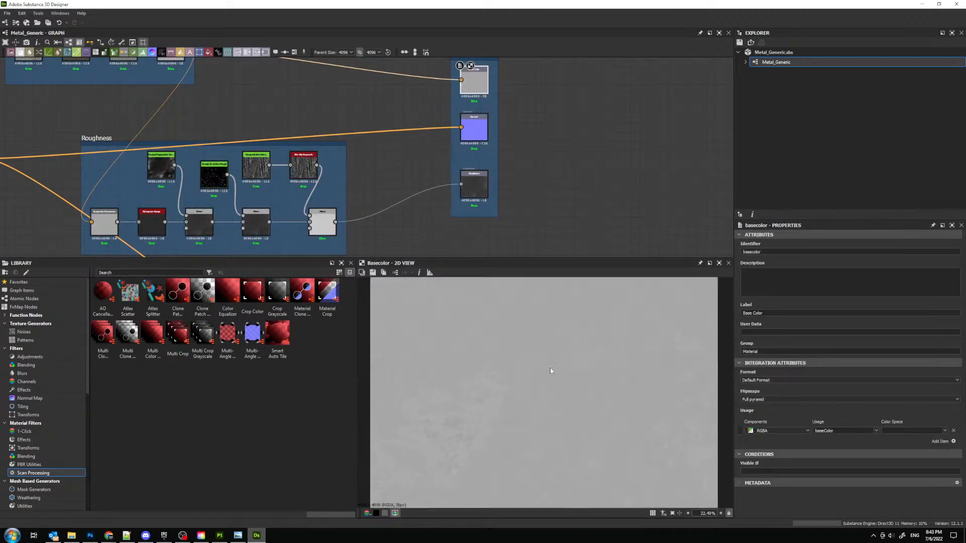
{"action": "middle_click_drag", "start_coordinate": [395, 182], "coordinate": [592, 177]}
{"action": "middle_click_drag", "start_coordinate": [302, 162], "coordinate": [733, 208]}
{"action": "scroll", "coordinate": [525, 195], "scroll_direction": "up", "scroll_amount": 2}
{"action": "double_click", "coordinate": [562, 190]}
{"action": "key", "text": "f"}
{"action": "scroll", "coordinate": [546, 353], "scroll_direction": "up", "scroll_amount": 11}
{"action": "scroll", "coordinate": [465, 168], "scroll_direction": "up", "scroll_amount": 1}
{"action": "double_click", "coordinate": [352, 144]}
{"action": "double_click", "coordinate": [362, 227]}
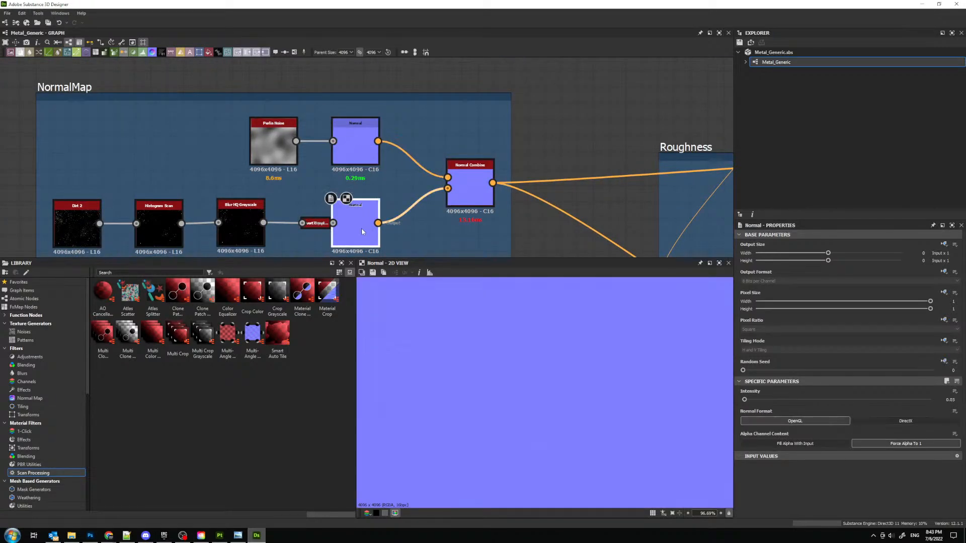
{"action": "scroll", "coordinate": [387, 212], "scroll_direction": "down", "scroll_amount": 3}
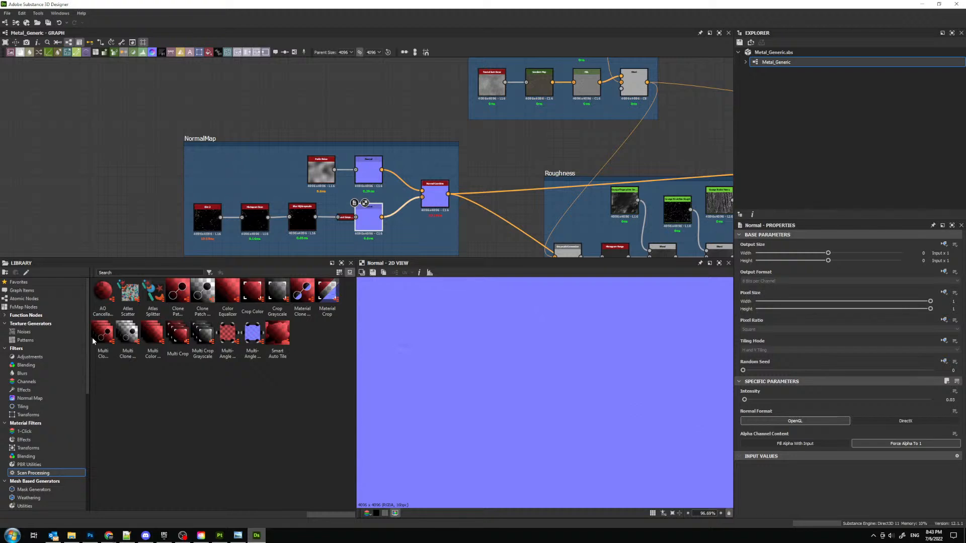
- Open Plastic.sbs from the Interior Metro Train course's Plastic texture folder, accepting all format updates and closing the update report
{"action": "left_click", "coordinate": [72, 536]}
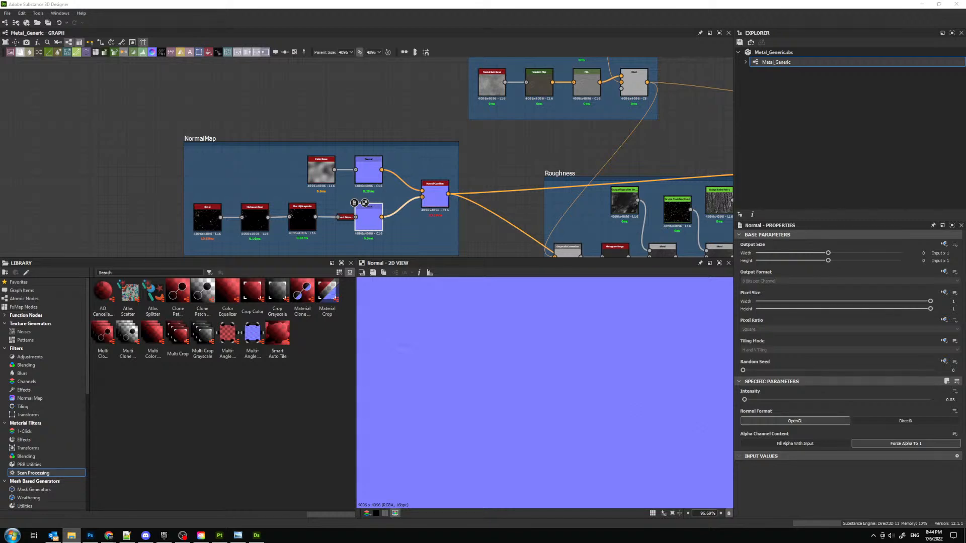
{"action": "left_click", "coordinate": [7, 13]}
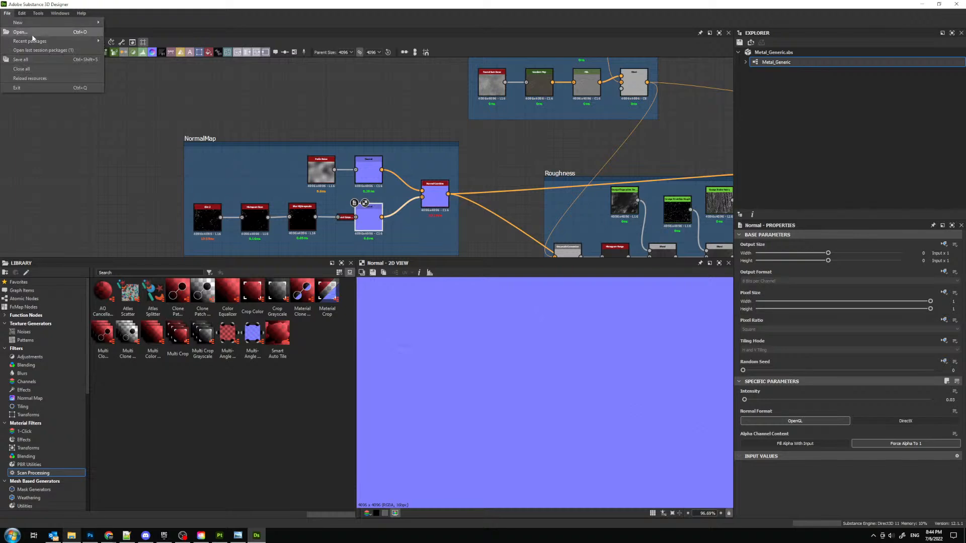
{"action": "left_click", "coordinate": [20, 31]}
{"action": "left_click", "coordinate": [402, 28]}
{"action": "type", "text": "F:\\FastTrackStudio\\Tutorials\\Interior Metro Train Tutorial Course\\SourceFiles\\Textures\\Plastic"}
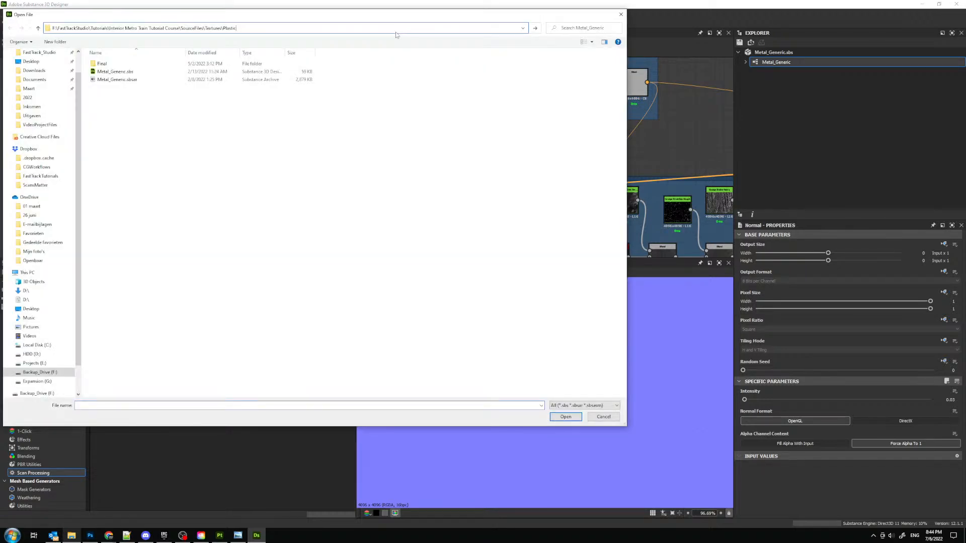
{"action": "key", "text": "Return"}
{"action": "left_click", "coordinate": [118, 80]}
{"action": "left_click", "coordinate": [554, 419]}
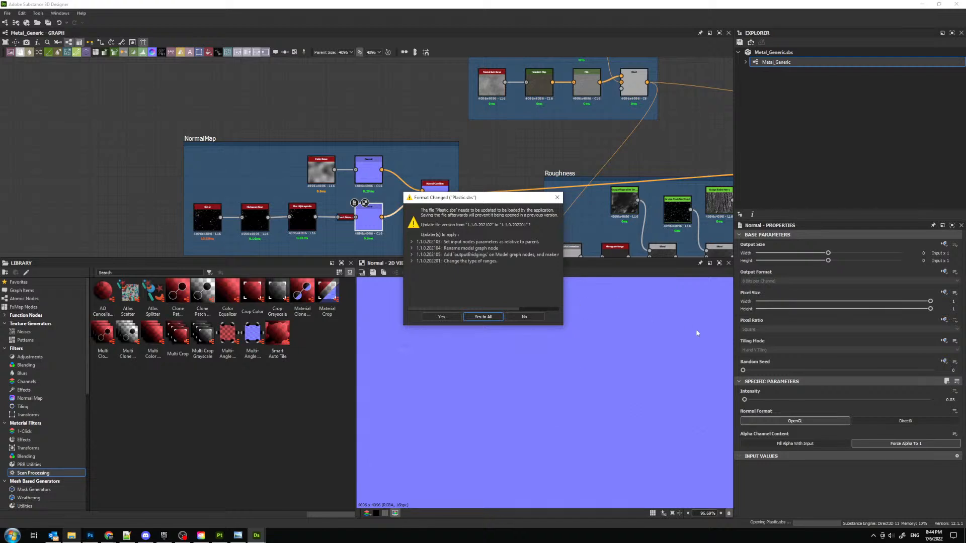
{"action": "left_click", "coordinate": [488, 316]}
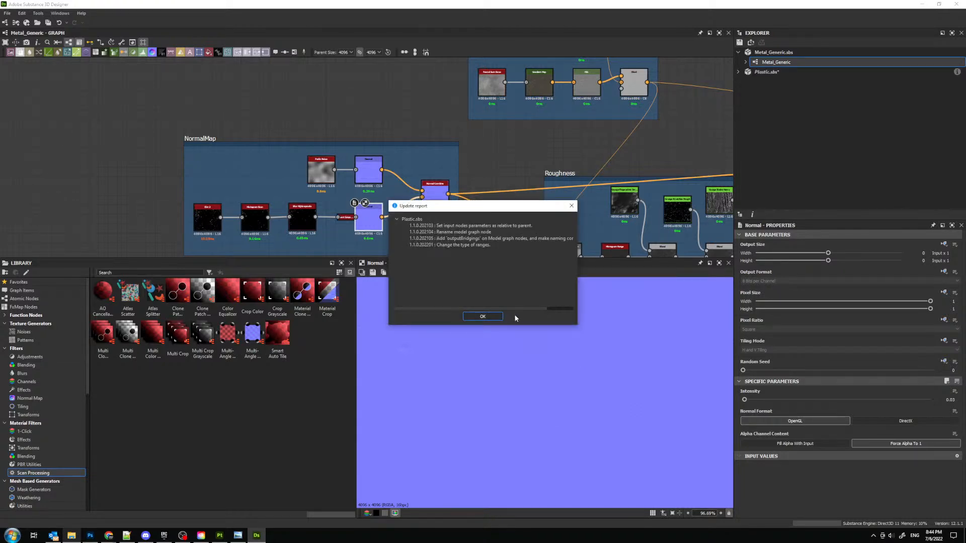
{"action": "left_click", "coordinate": [484, 318]}
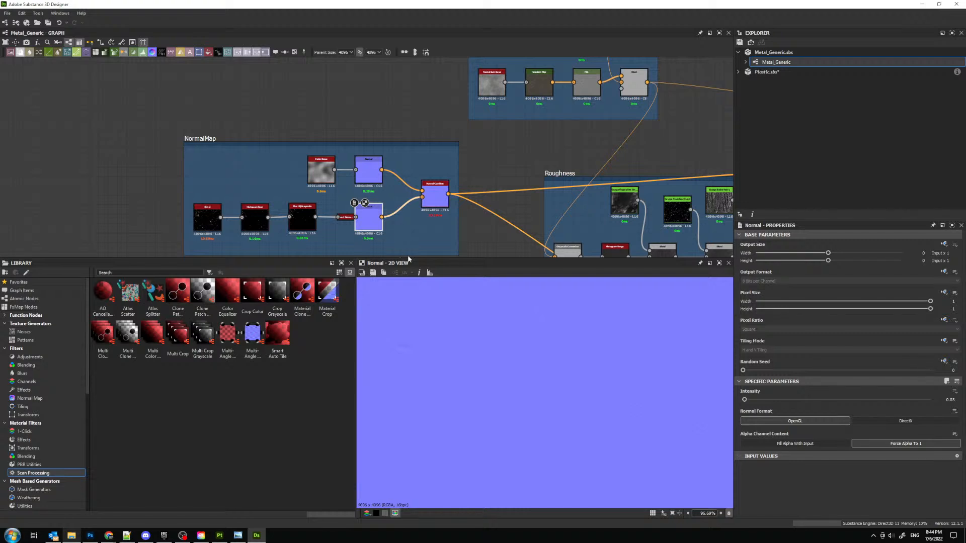
- Open the Plastic graph from Plastic.sbs and close the 3D view
{"action": "left_click_drag", "start_coordinate": [416, 258], "coordinate": [417, 265]}
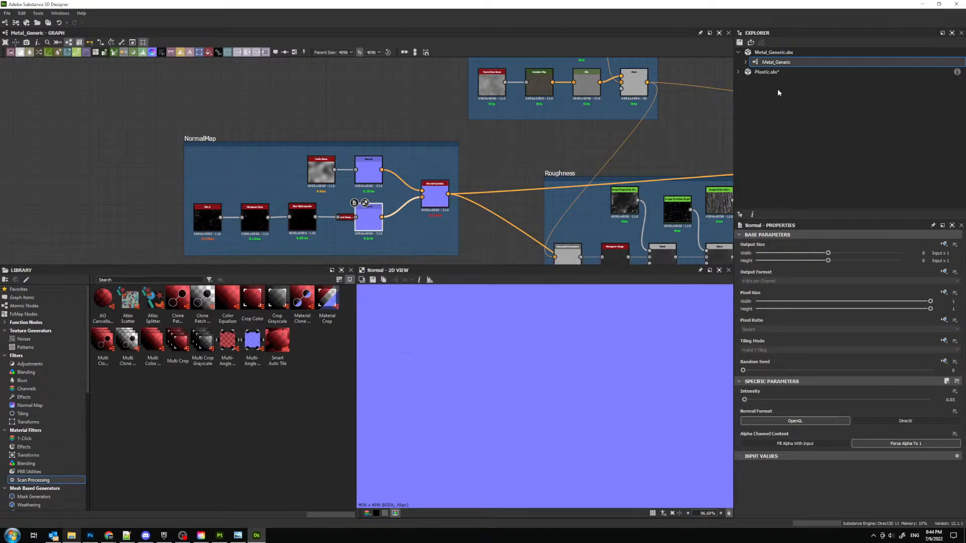
{"action": "left_click", "coordinate": [738, 72]}
{"action": "left_click", "coordinate": [778, 84]}
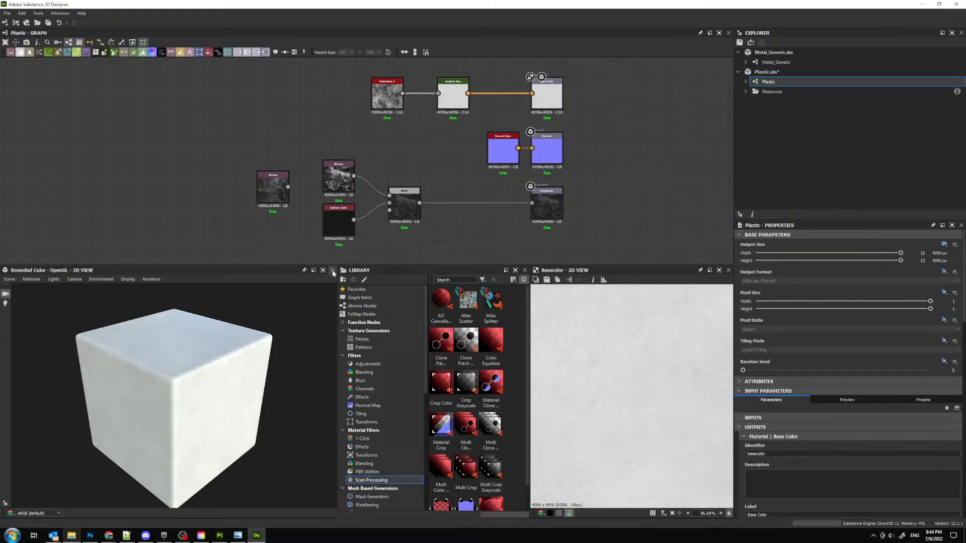
{"action": "left_click", "coordinate": [332, 271]}
- Examine the Plastic graph's normal and roughness outputs in the 2D view
{"action": "double_click", "coordinate": [541, 151]}
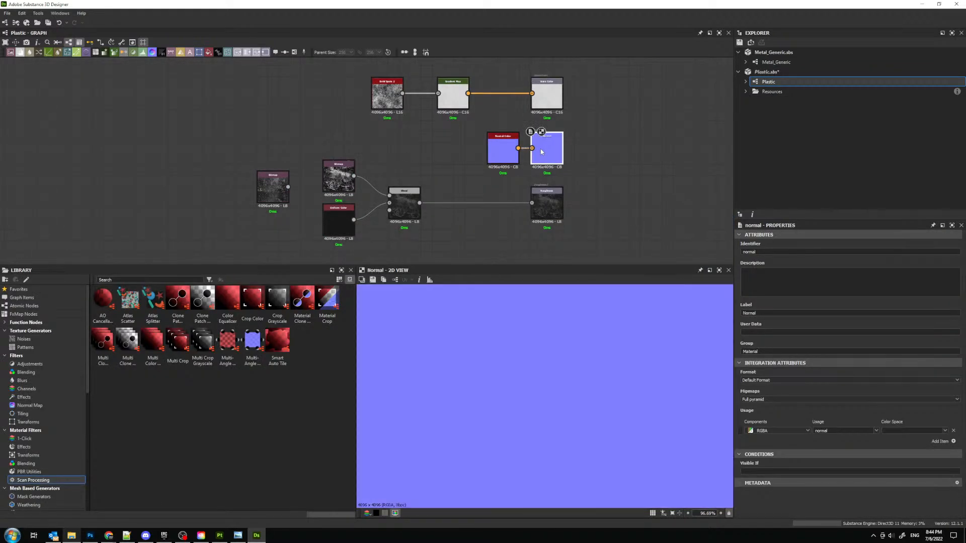
{"action": "scroll", "coordinate": [568, 336], "scroll_direction": "down", "scroll_amount": 5}
{"action": "double_click", "coordinate": [547, 204]}
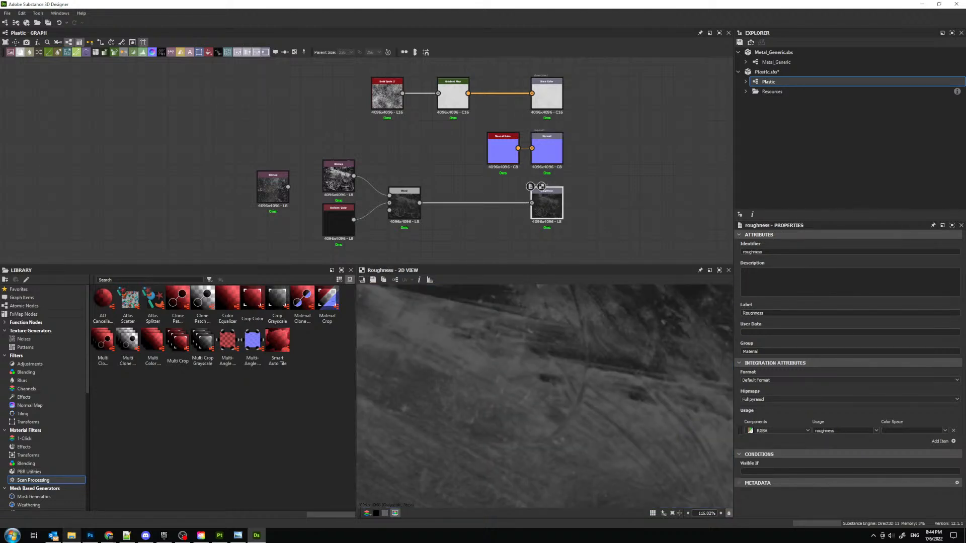
{"action": "scroll", "coordinate": [408, 413], "scroll_direction": "down", "scroll_amount": 10}
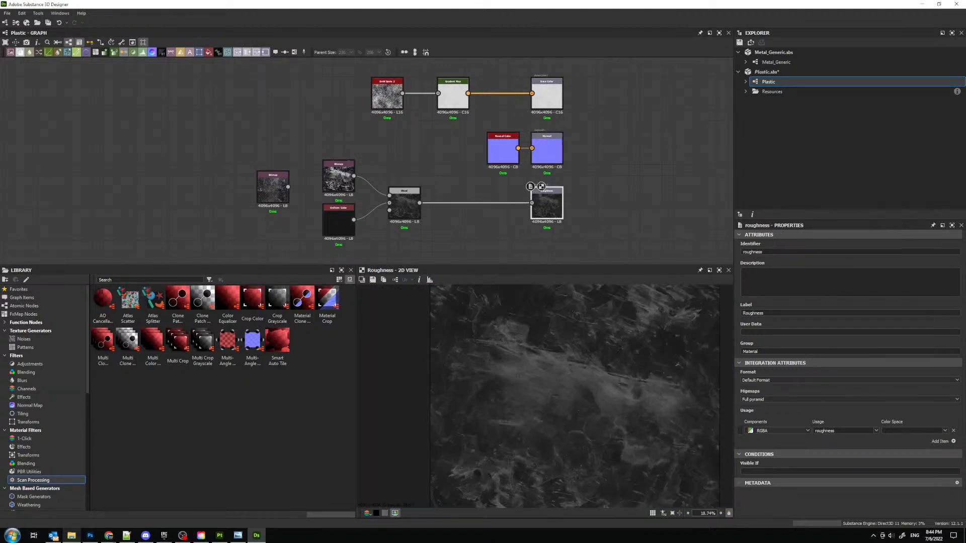
- In File Explorer, view the exported maps in the Metal texture's Final folder and minimize the window
{"action": "left_click", "coordinate": [71, 535]}
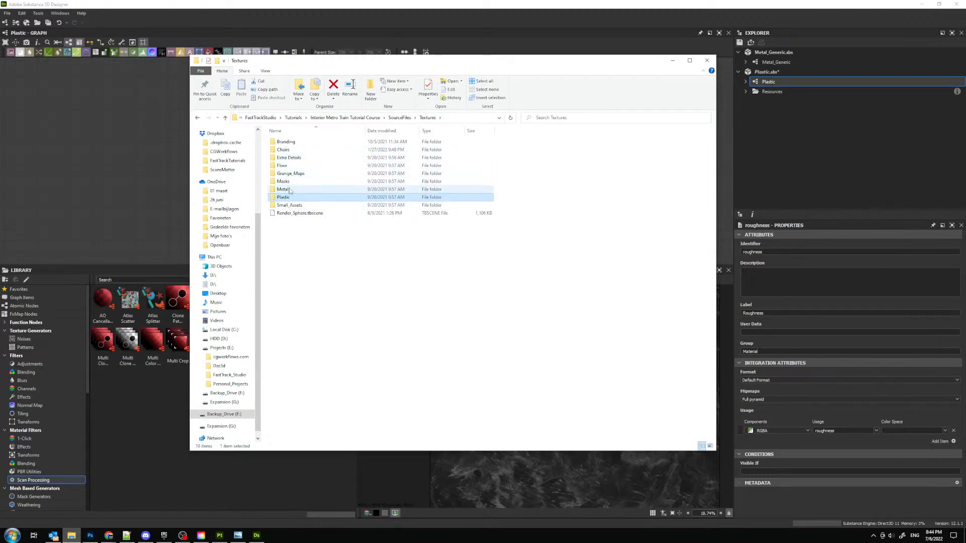
{"action": "double_click", "coordinate": [291, 190]}
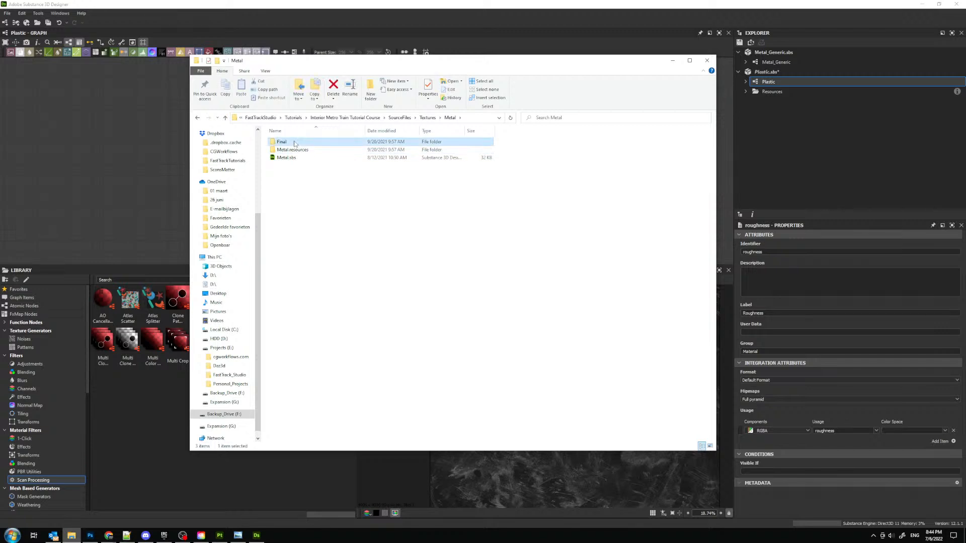
{"action": "double_click", "coordinate": [293, 142]}
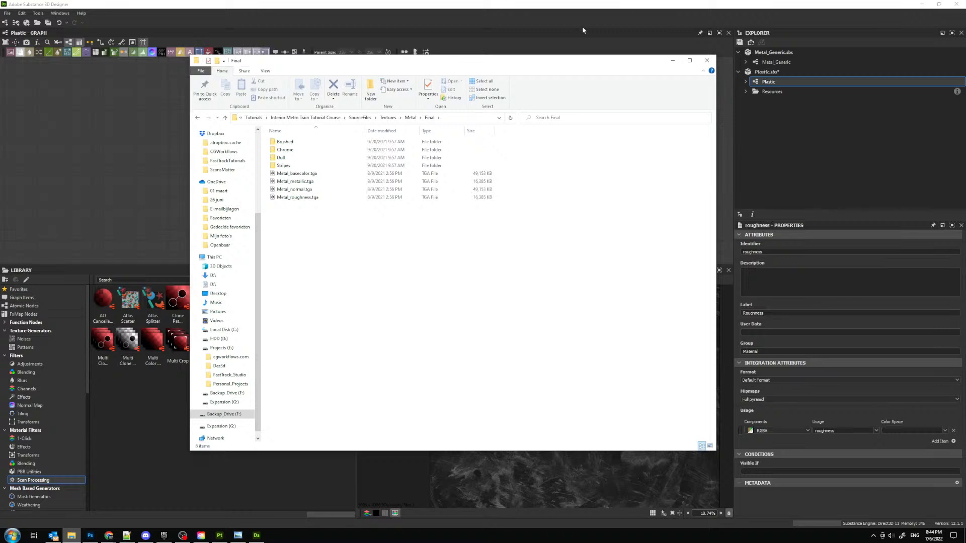
{"action": "left_click", "coordinate": [672, 61]}
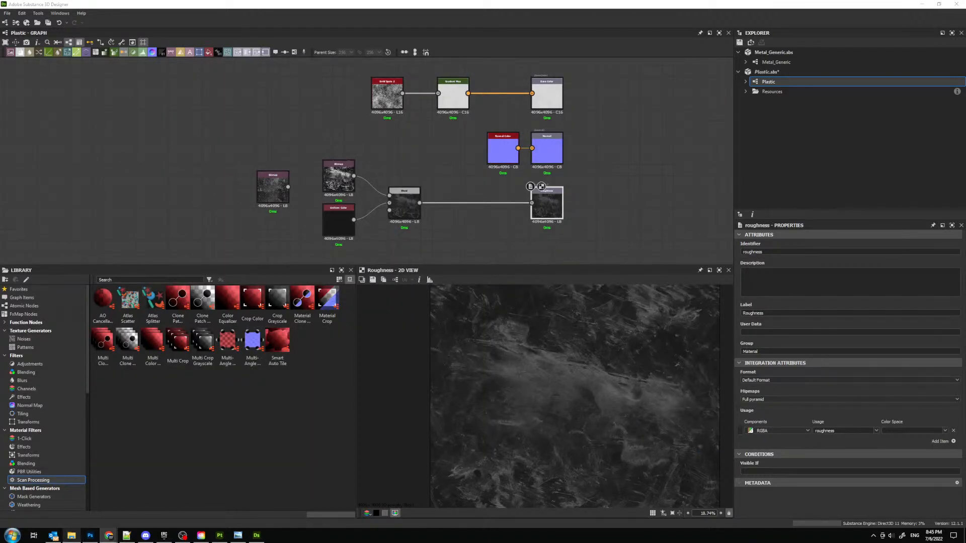
- Switch to Chrome and browse the PBR Materials category on textures.com down to the Metal (Ferrous) materials
{"action": "left_click", "coordinate": [109, 535]}
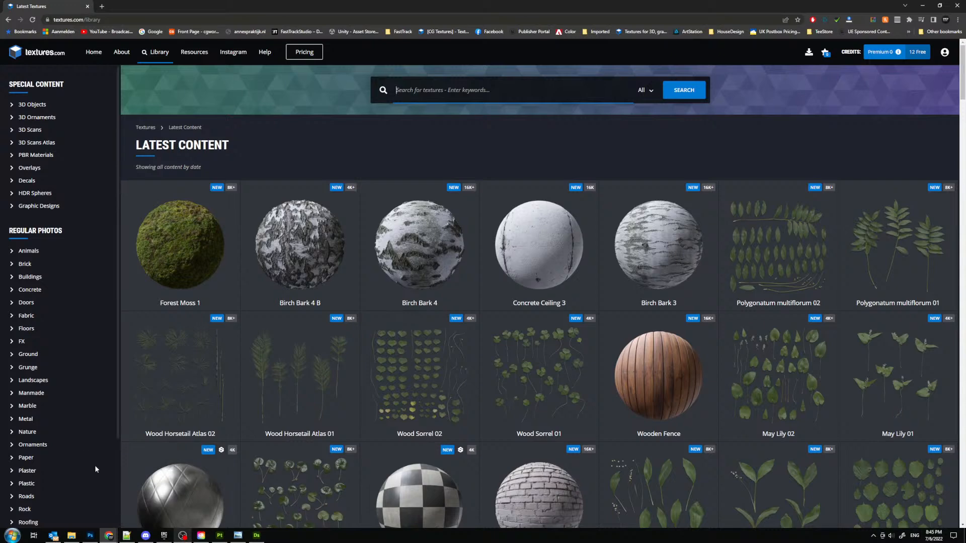
{"action": "left_click", "coordinate": [31, 156]}
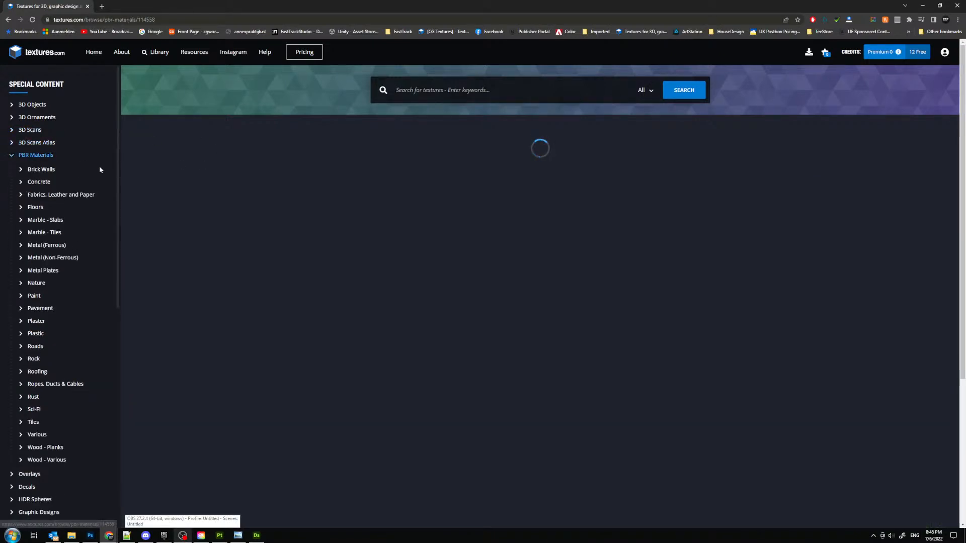
{"action": "scroll", "coordinate": [420, 242], "scroll_direction": "down", "scroll_amount": 7}
{"action": "scroll", "coordinate": [419, 240], "scroll_direction": "down", "scroll_amount": 17}
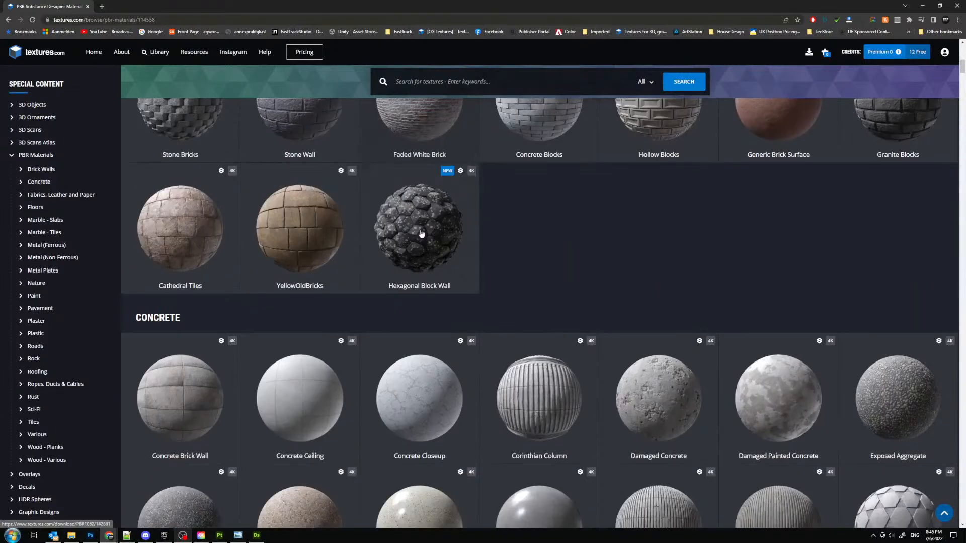
{"action": "scroll", "coordinate": [420, 272], "scroll_direction": "down", "scroll_amount": 17}
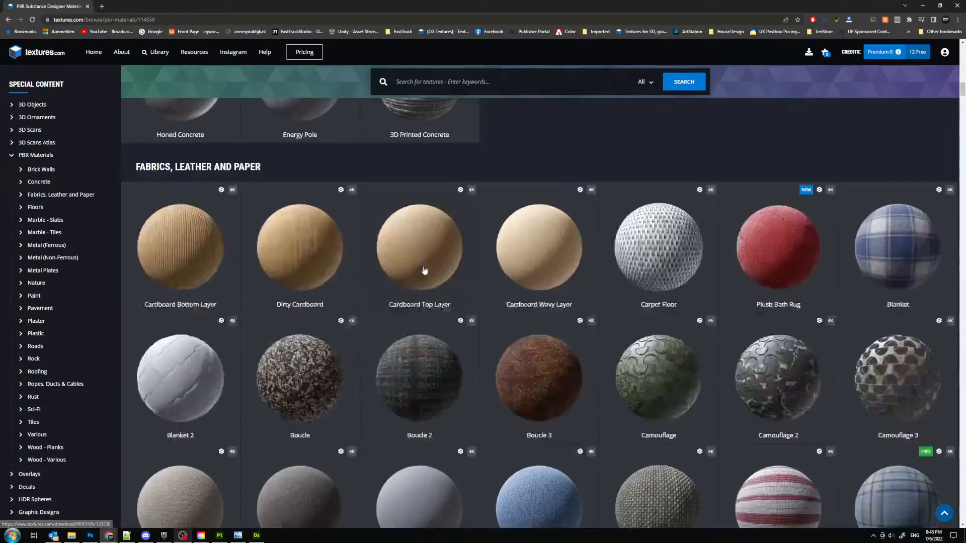
{"action": "scroll", "coordinate": [421, 273], "scroll_direction": "down", "scroll_amount": 17}
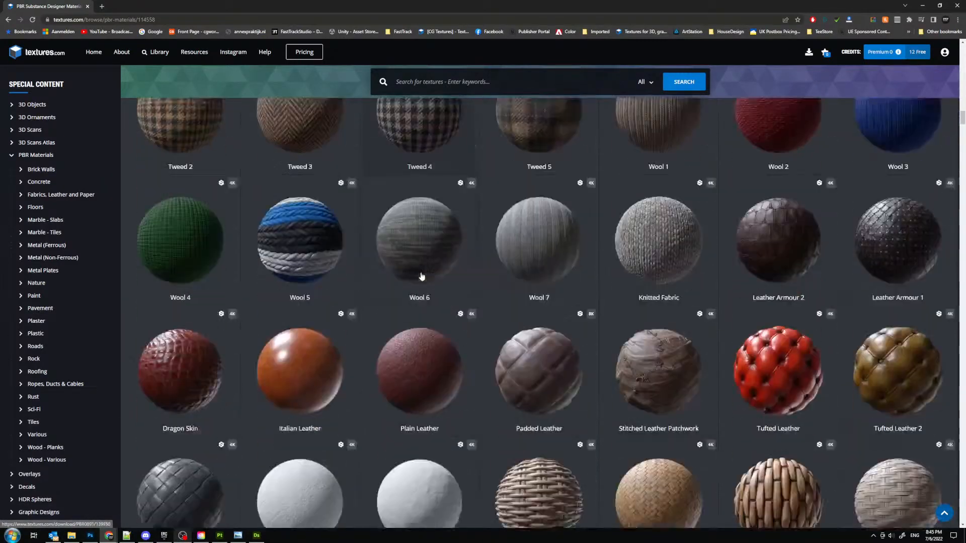
{"action": "scroll", "coordinate": [425, 276], "scroll_direction": "down", "scroll_amount": 17}
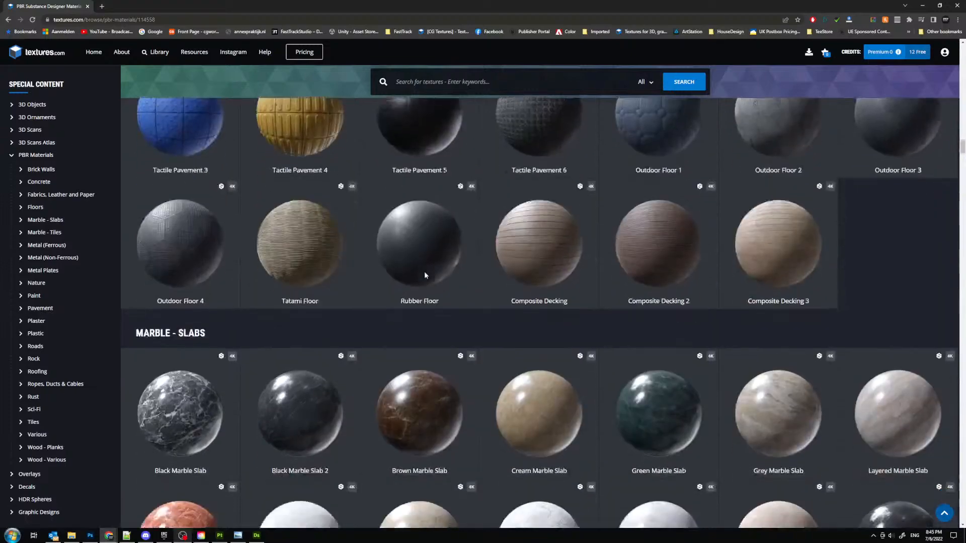
{"action": "scroll", "coordinate": [427, 276], "scroll_direction": "down", "scroll_amount": 17}
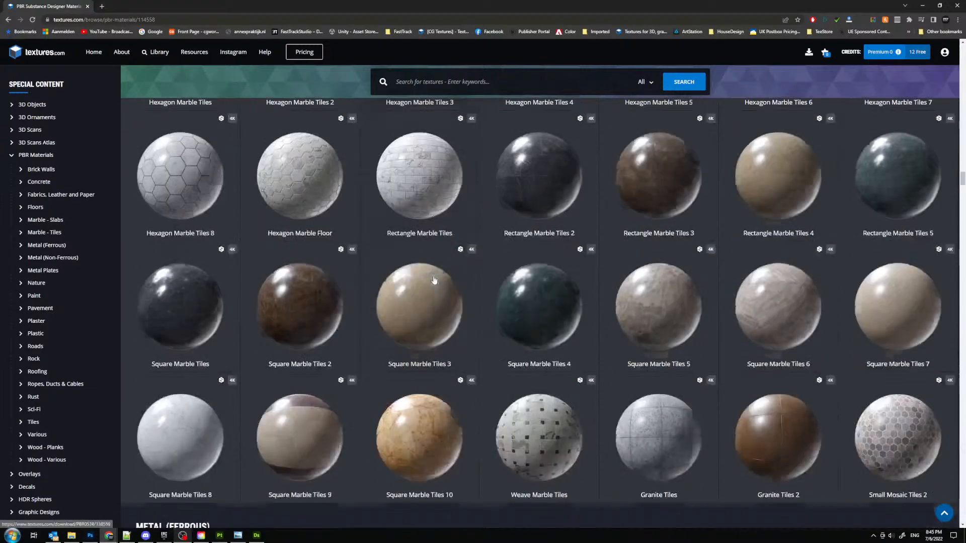
{"action": "scroll", "coordinate": [442, 278], "scroll_direction": "down", "scroll_amount": 5}
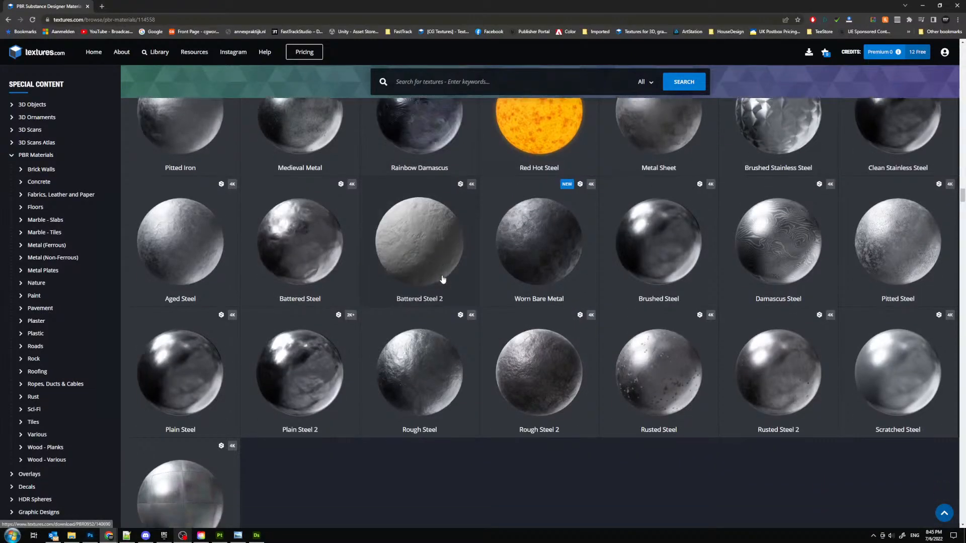
- Examine the ferrous, non-ferrous, Metal Plates and Paint materials on textures.com, then close the page
{"action": "scroll", "coordinate": [440, 277], "scroll_direction": "up", "scroll_amount": 4}
{"action": "scroll", "coordinate": [438, 277], "scroll_direction": "up", "scroll_amount": 4}
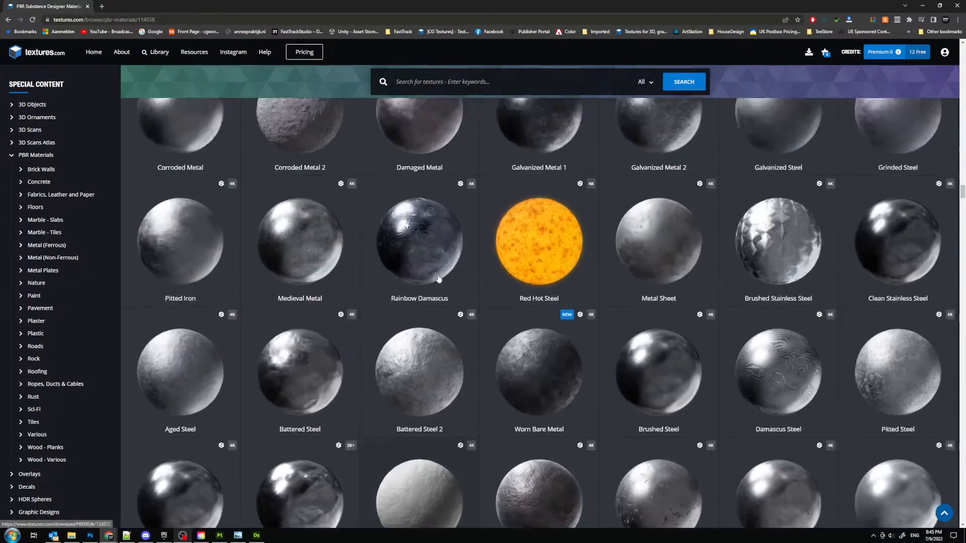
{"action": "scroll", "coordinate": [300, 235], "scroll_direction": "down", "scroll_amount": 3}
{"action": "scroll", "coordinate": [301, 235], "scroll_direction": "down", "scroll_amount": 16}
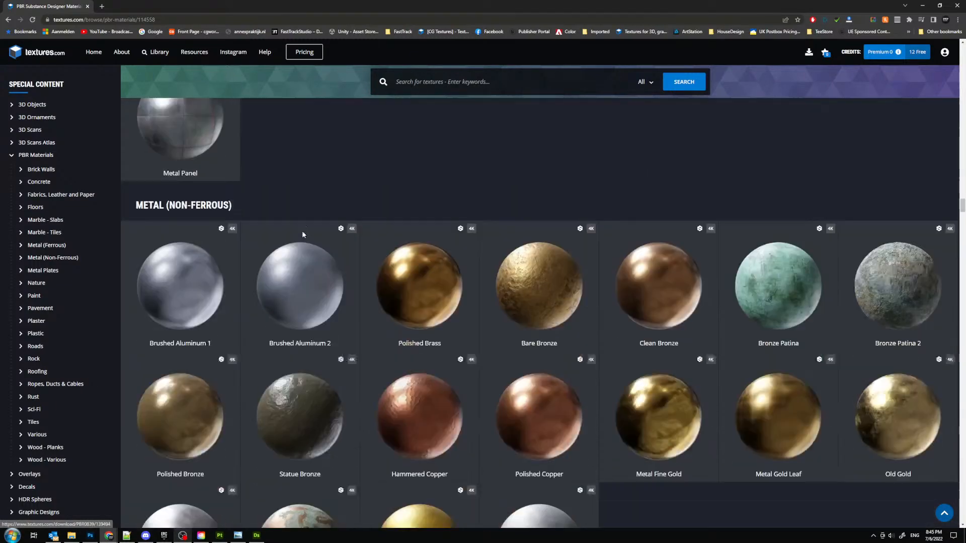
{"action": "scroll", "coordinate": [301, 241], "scroll_direction": "down", "scroll_amount": 20}
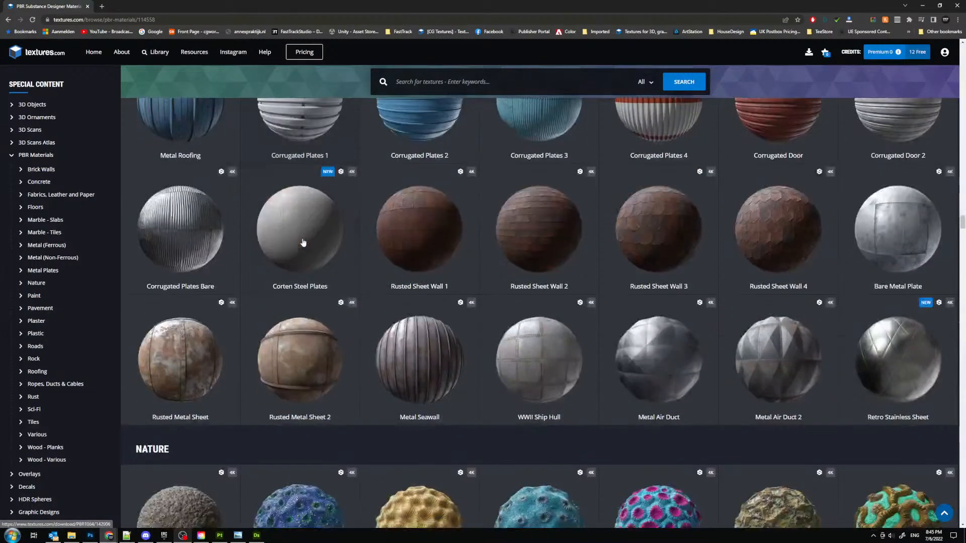
{"action": "scroll", "coordinate": [305, 248], "scroll_direction": "down", "scroll_amount": 4}
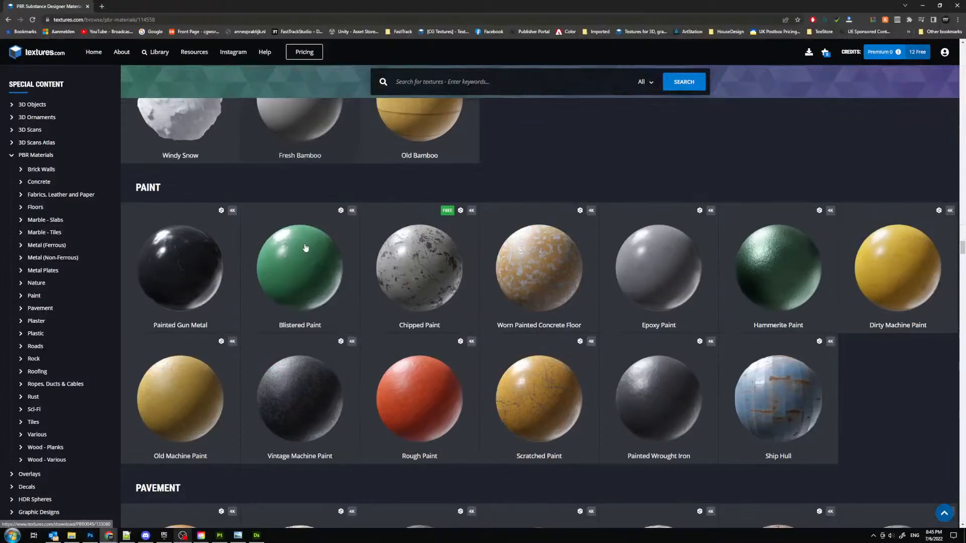
{"action": "scroll", "coordinate": [295, 189], "scroll_direction": "down", "scroll_amount": 1}
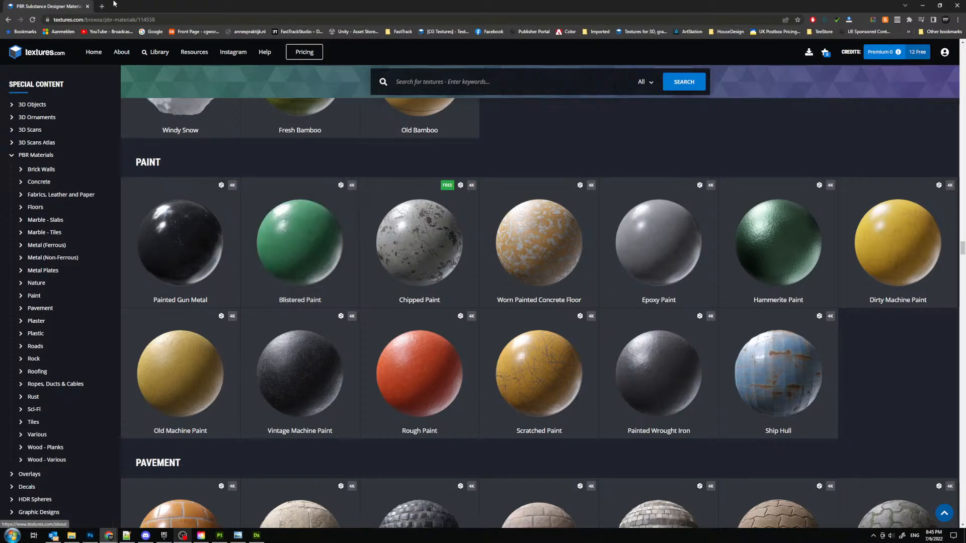
{"action": "left_click", "coordinate": [87, 6]}
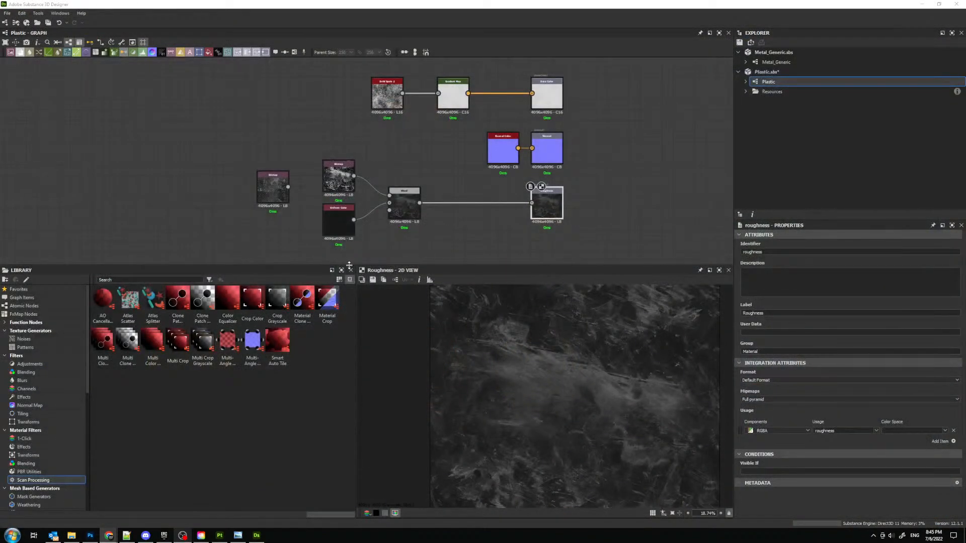
- Bring the File Explorer window over Substance 3D Designer, open the Expansion (G:) drive, and move the window back off this screen
{"action": "left_click", "coordinate": [258, 538]}
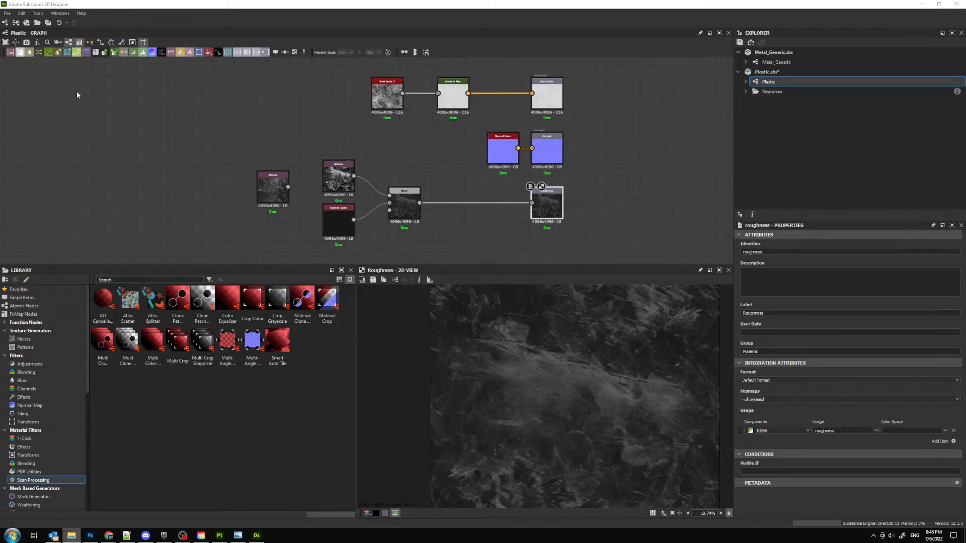
{"action": "left_click_drag", "start_coordinate": [0, 88], "coordinate": [590, 62]}
{"action": "scroll", "coordinate": [222, 383], "scroll_direction": "down", "scroll_amount": 1}
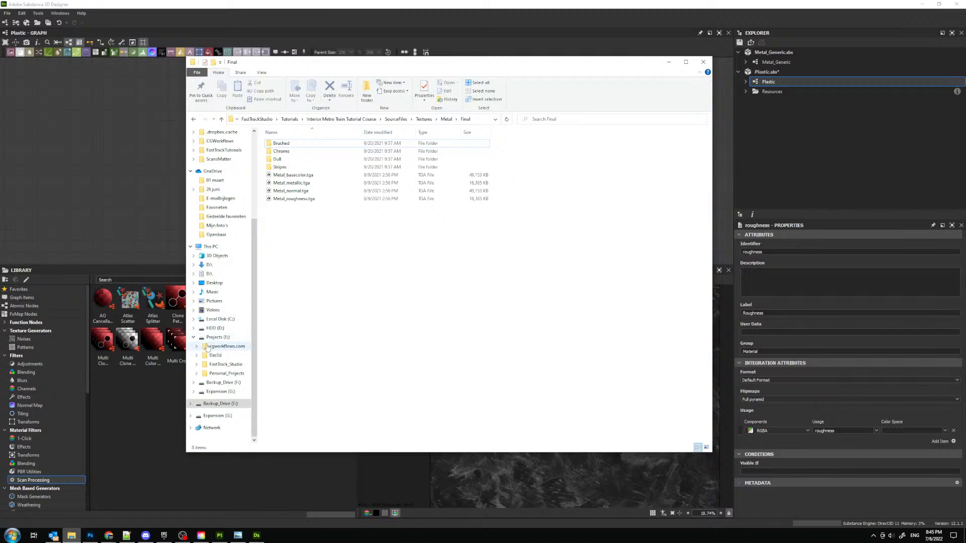
{"action": "left_click", "coordinate": [222, 392]}
{"action": "left_click_drag", "start_coordinate": [347, 65], "coordinate": [0, 70]}
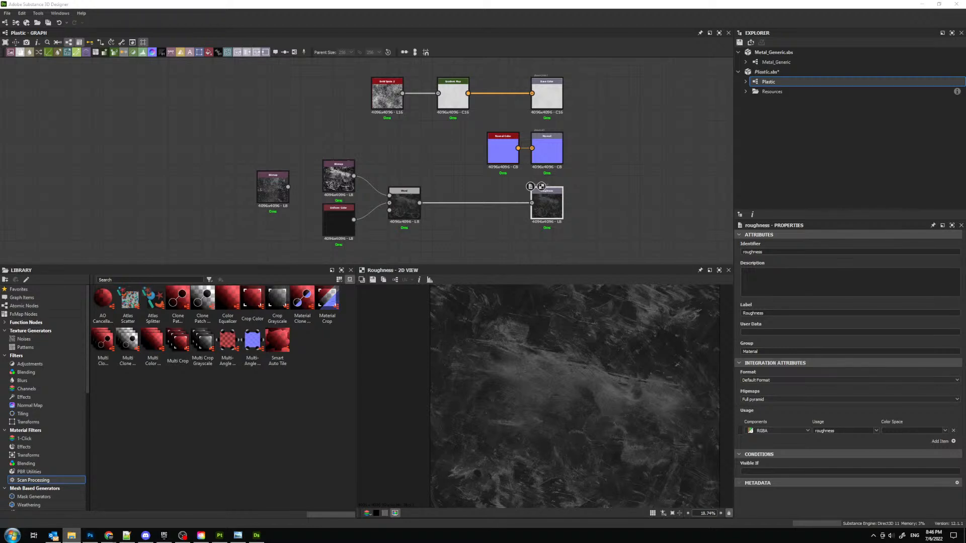
{"action": "left_click_drag", "start_coordinate": [0, 112], "coordinate": [0, 112]}
{"action": "middle_click_drag", "start_coordinate": [325, 123], "coordinate": [332, 121]}
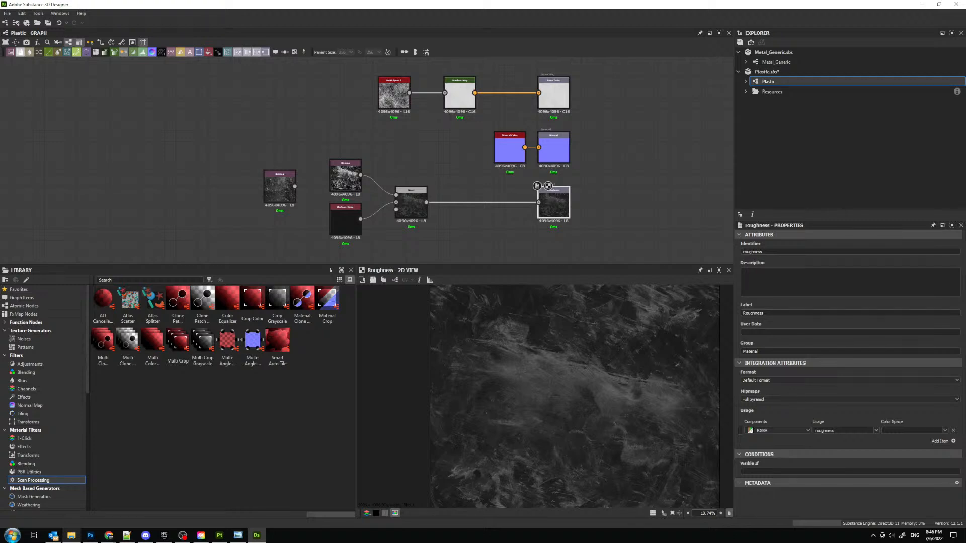
- Bring the Chrome window with the Metal Painted reference page of cgworkflows.com onto this screen and look over its photos
{"action": "key", "text": "alt+Tab"}
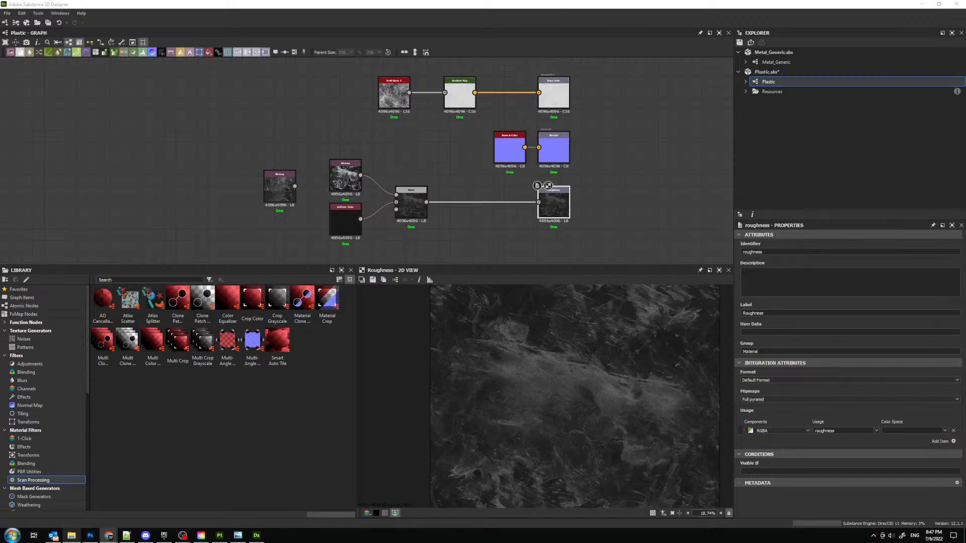
{"action": "left_click_drag", "start_coordinate": [965, 51], "coordinate": [327, 1]}
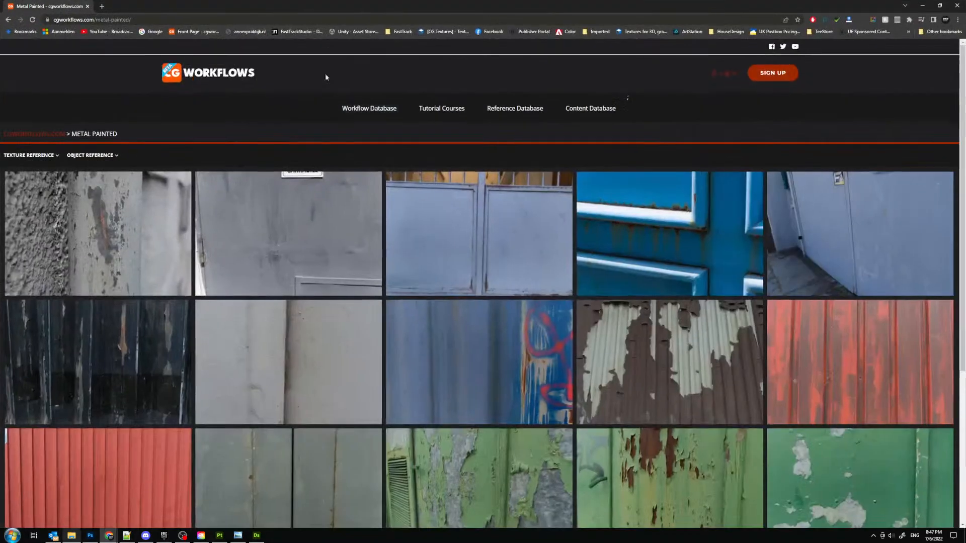
{"action": "scroll", "coordinate": [288, 211], "scroll_direction": "down", "scroll_amount": 1}
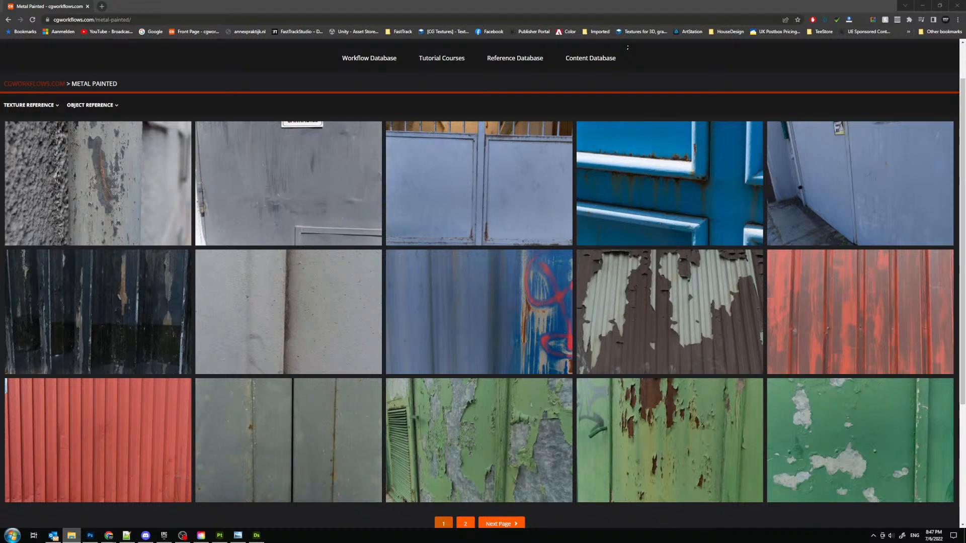
{"action": "key", "text": "alt+Tab"}
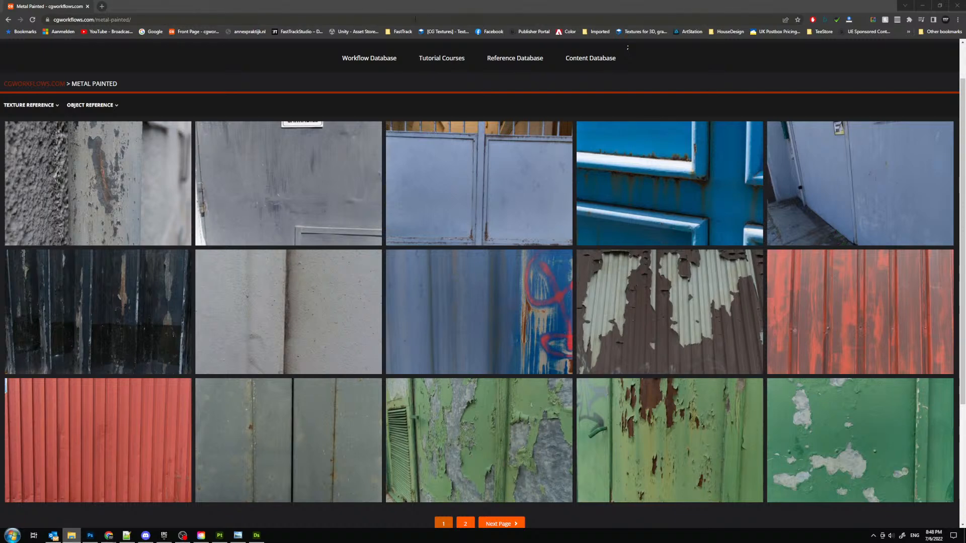
- Open the Painted-Metal-17 reference pack from the Metal Painted page and view its second image
{"action": "scroll", "coordinate": [402, 93], "scroll_direction": "up", "scroll_amount": 1}
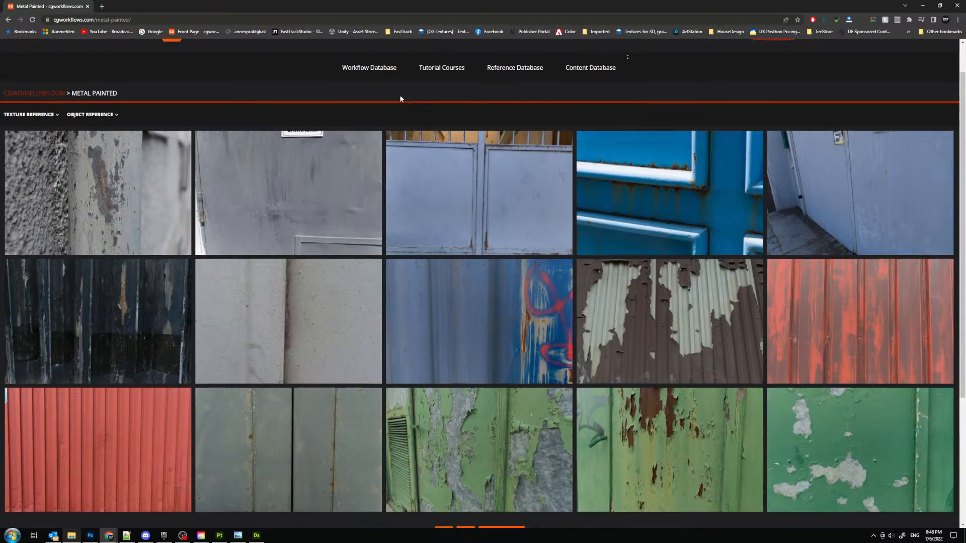
{"action": "scroll", "coordinate": [352, 86], "scroll_direction": "down", "scroll_amount": 2}
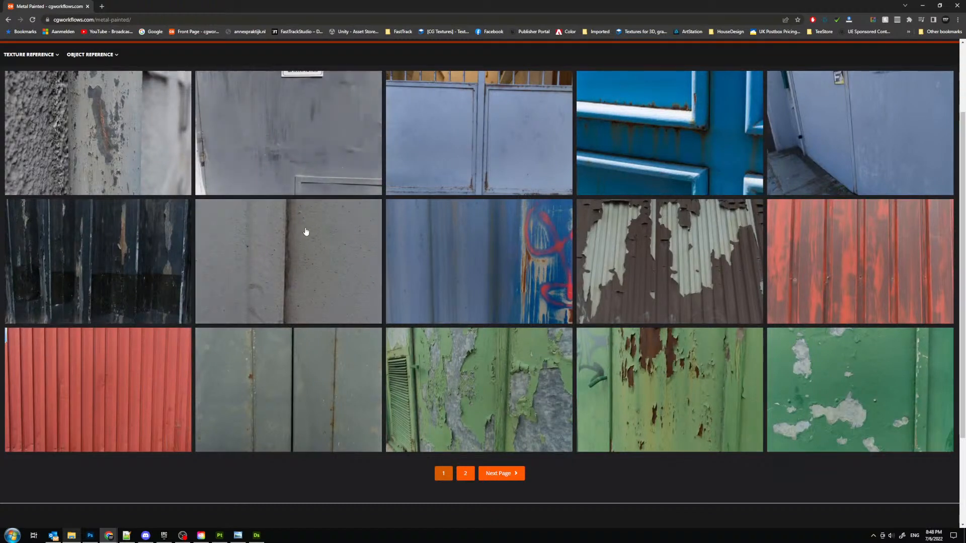
{"action": "left_click", "coordinate": [305, 232]}
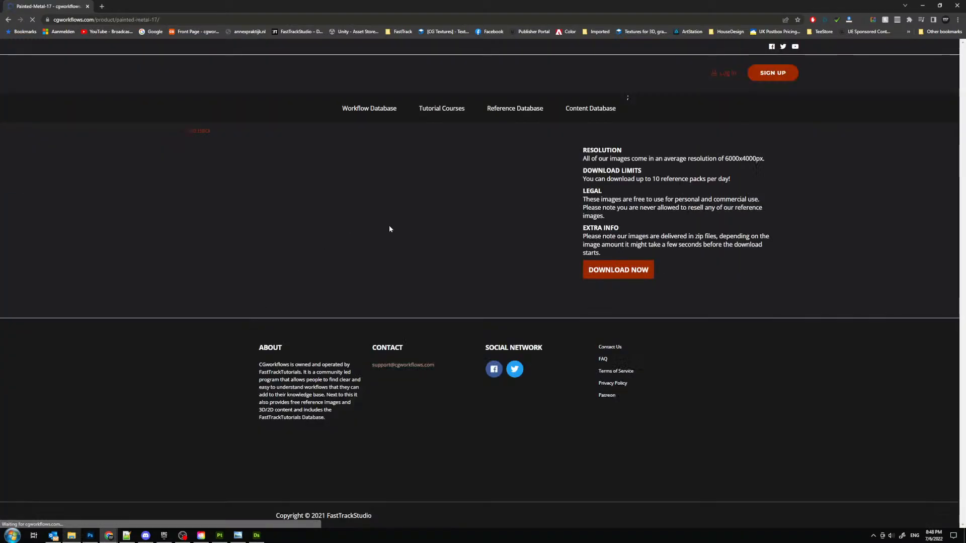
{"action": "left_click", "coordinate": [316, 432]}
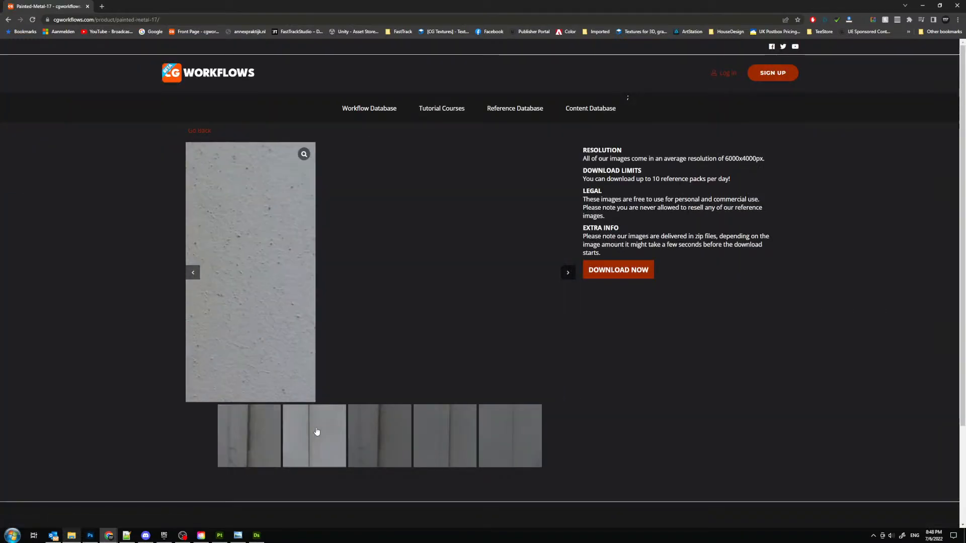
- View the pack's third image, download the Painted-Metal-17 reference pack and return to the Metal Painted page
{"action": "left_click", "coordinate": [370, 433]}
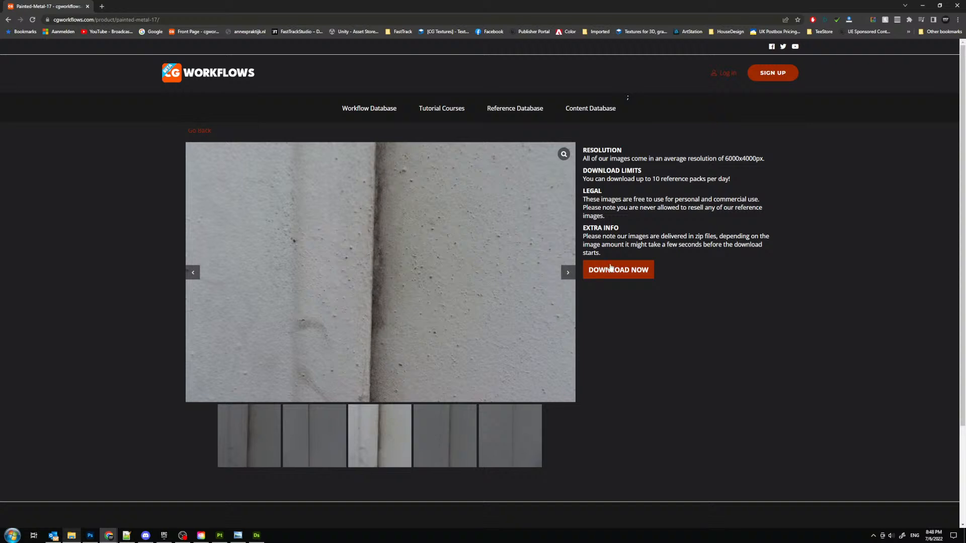
{"action": "left_click", "coordinate": [636, 269]}
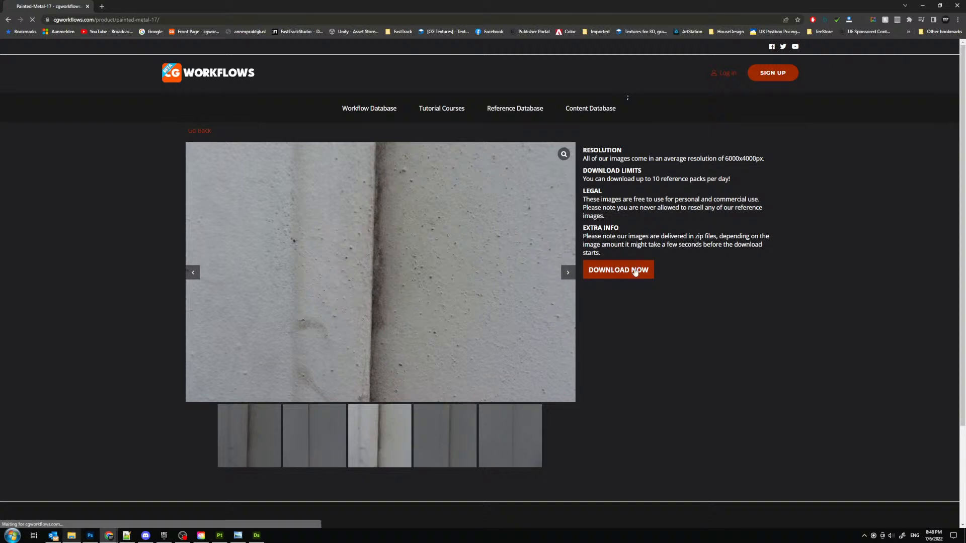
{"action": "left_click", "coordinate": [208, 130]}
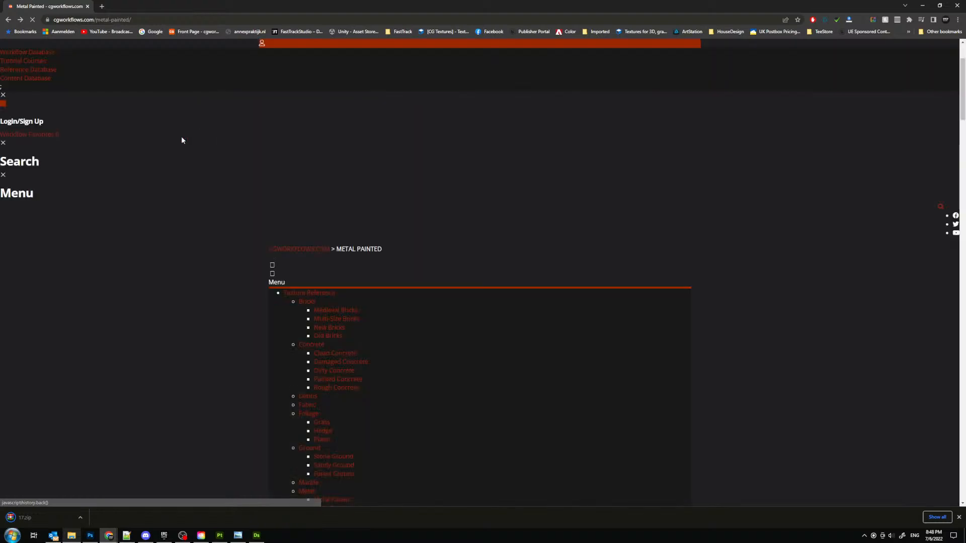
- Bring the File Explorer window with the empty painted-metal Reference folder onto this screen and place the downloaded 17.zip in it
{"action": "left_click", "coordinate": [44, 517]}
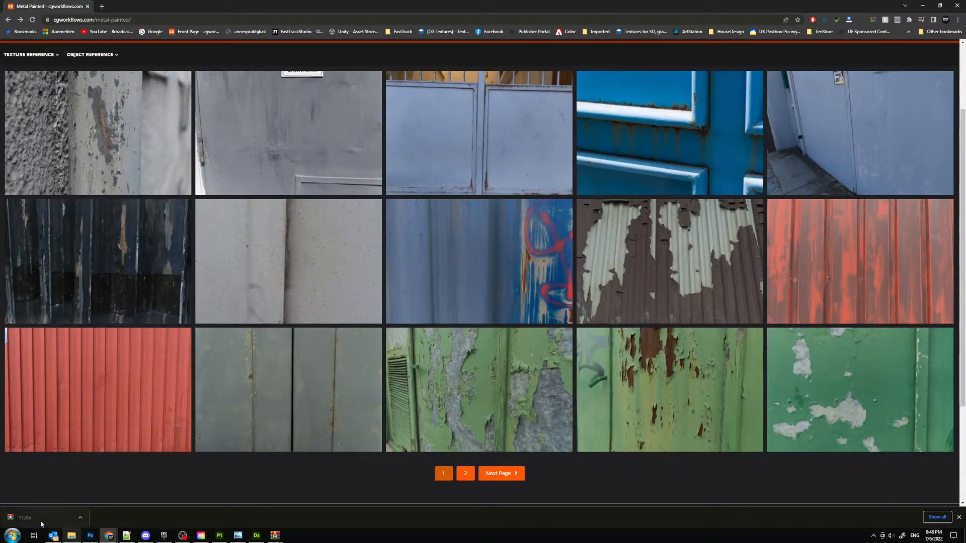
{"action": "left_click_drag", "start_coordinate": [40, 520], "coordinate": [963, 496]}
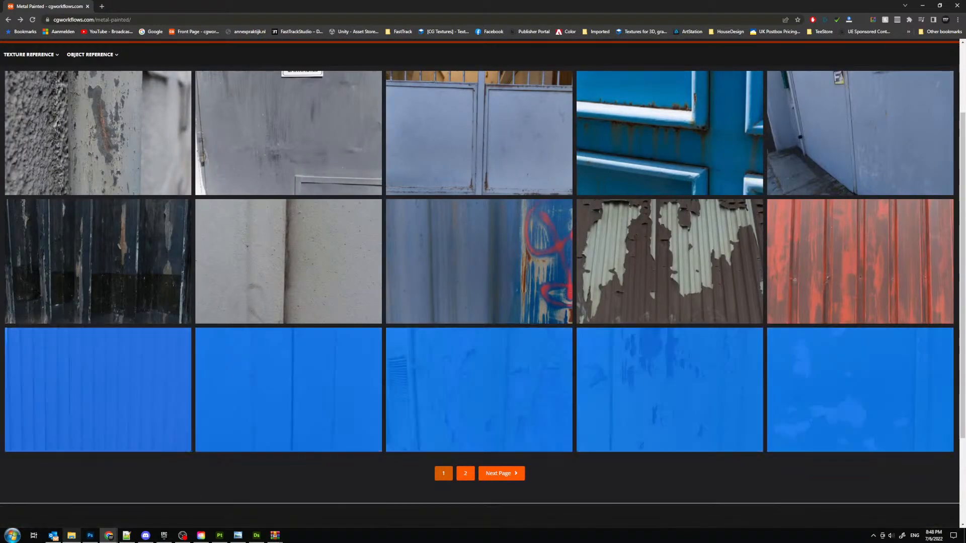
{"action": "left_click", "coordinate": [297, 463]}
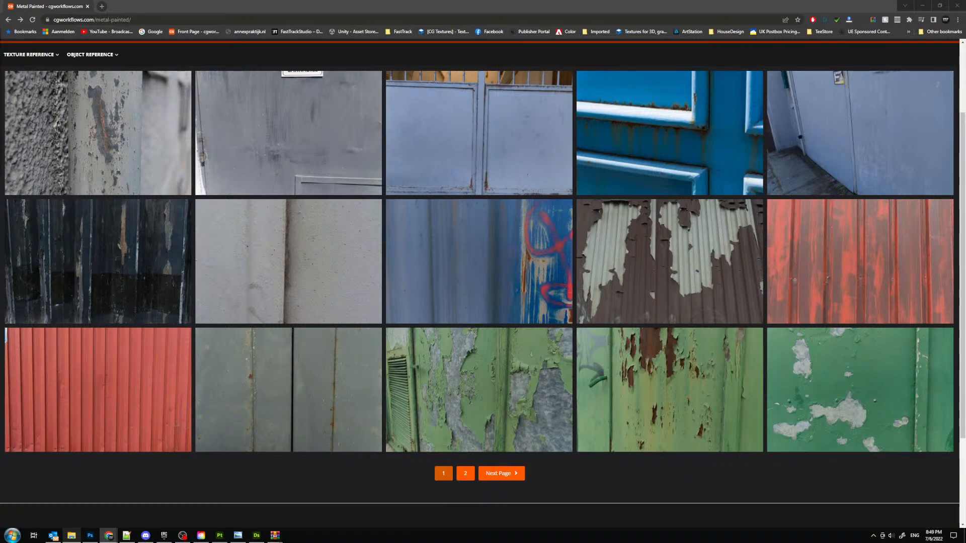
{"action": "left_click_drag", "start_coordinate": [965, 60], "coordinate": [292, 59]}
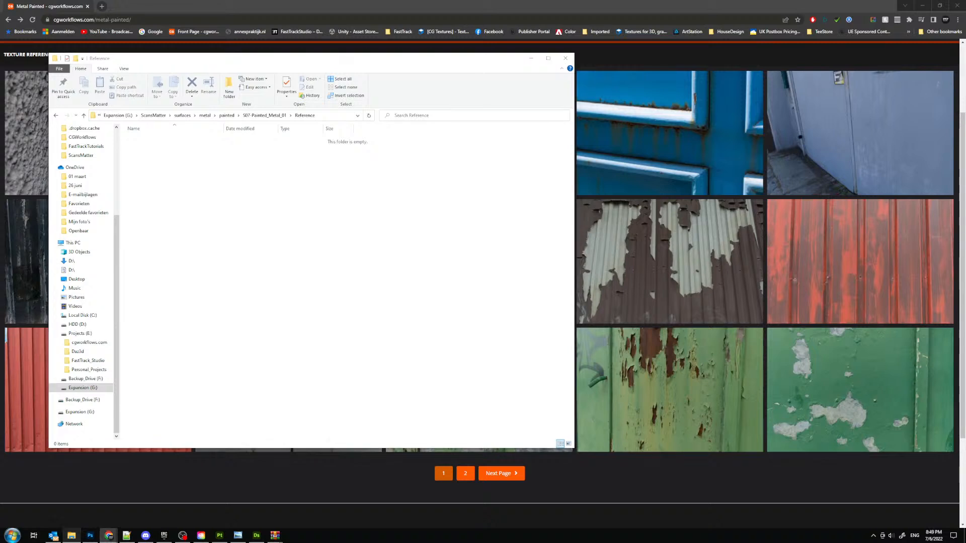
{"action": "left_click_drag", "start_coordinate": [0, 236], "coordinate": [251, 207]}
- Extract 17.zip within the Reference folder, delete the archive, and move the File Explorer window off this screen
{"action": "right_click", "coordinate": [144, 141]}
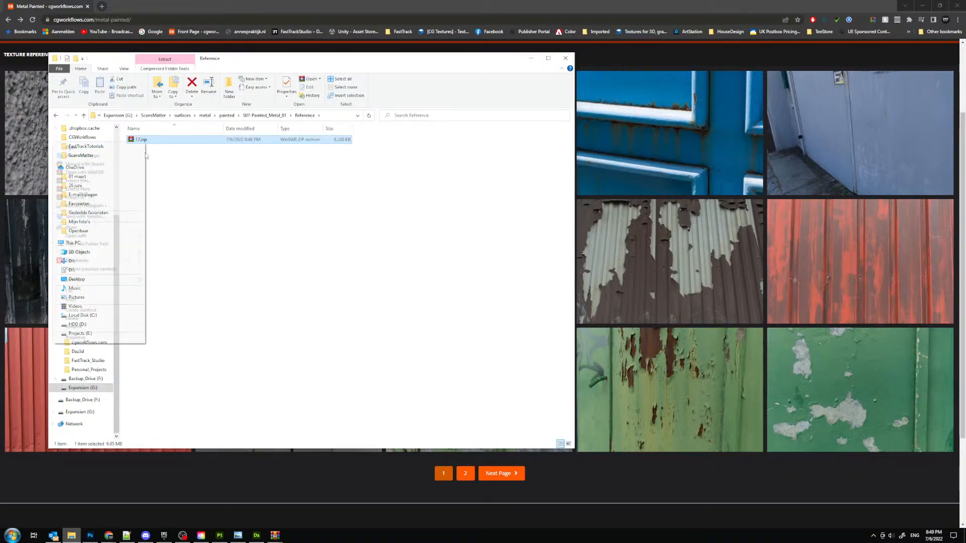
{"action": "left_click", "coordinate": [137, 190]}
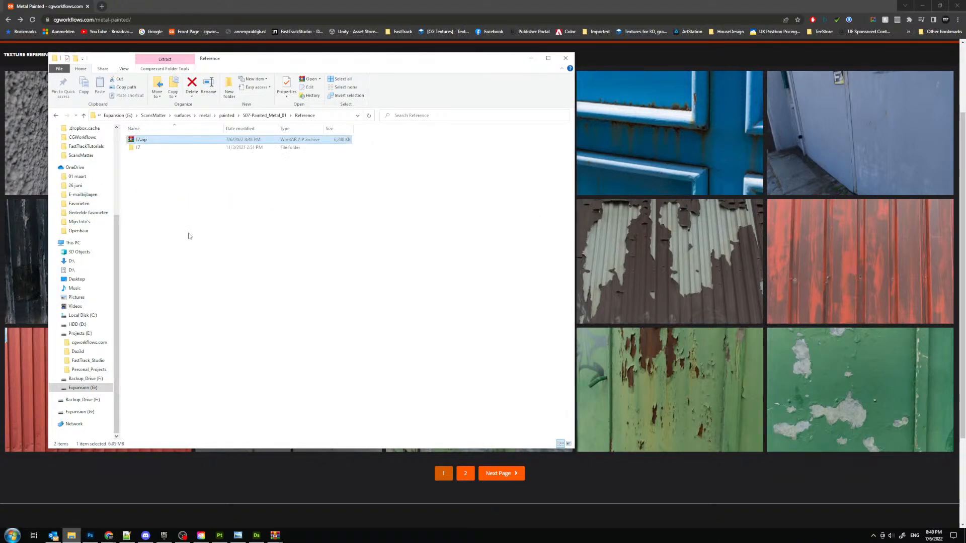
{"action": "left_click", "coordinate": [144, 141]}
{"action": "key", "text": "Delete"}
{"action": "left_click_drag", "start_coordinate": [255, 59], "coordinate": [0, 65]}
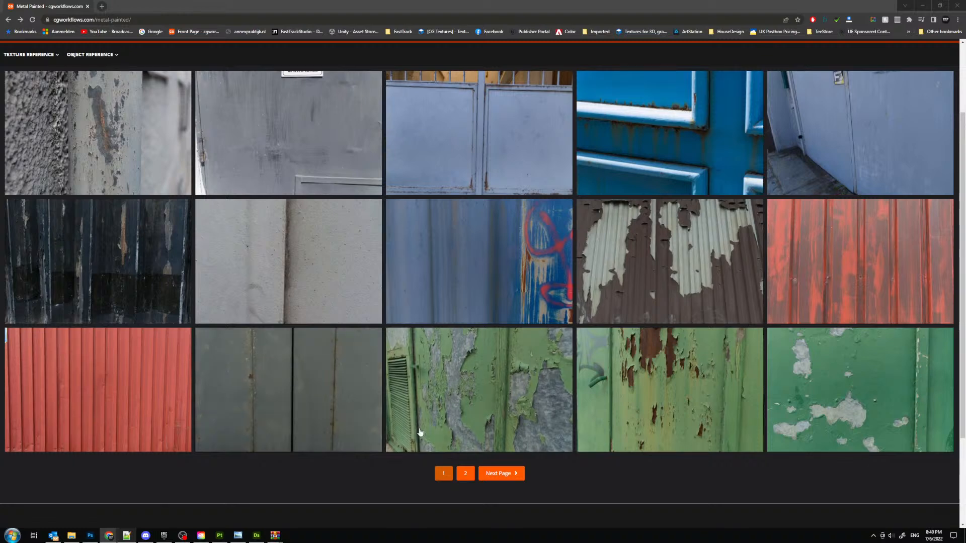
- Download the Painted-Metal-22 reference pack, transfer its archive to the Reference folder, and return to the Metal Painted page
{"action": "scroll", "coordinate": [352, 211], "scroll_direction": "up", "scroll_amount": 2}
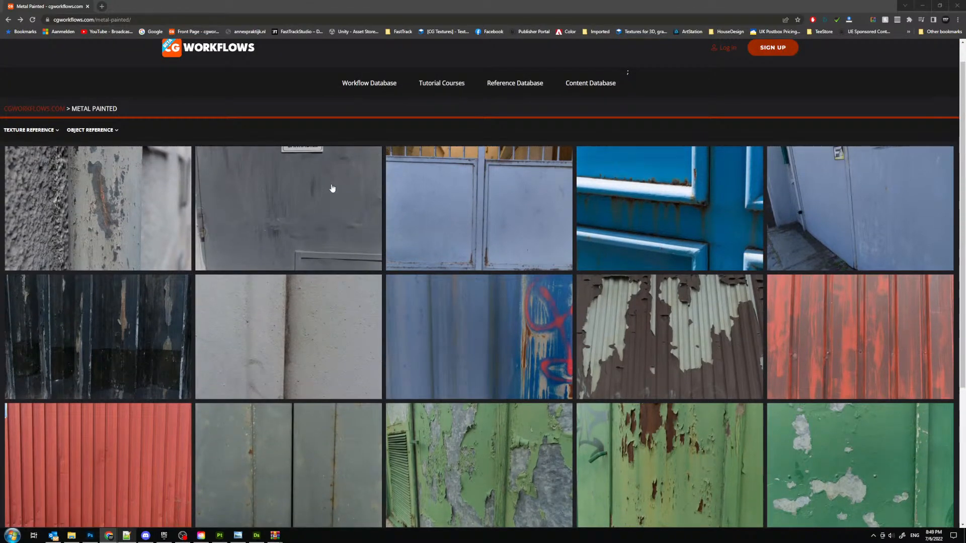
{"action": "left_click", "coordinate": [332, 188]}
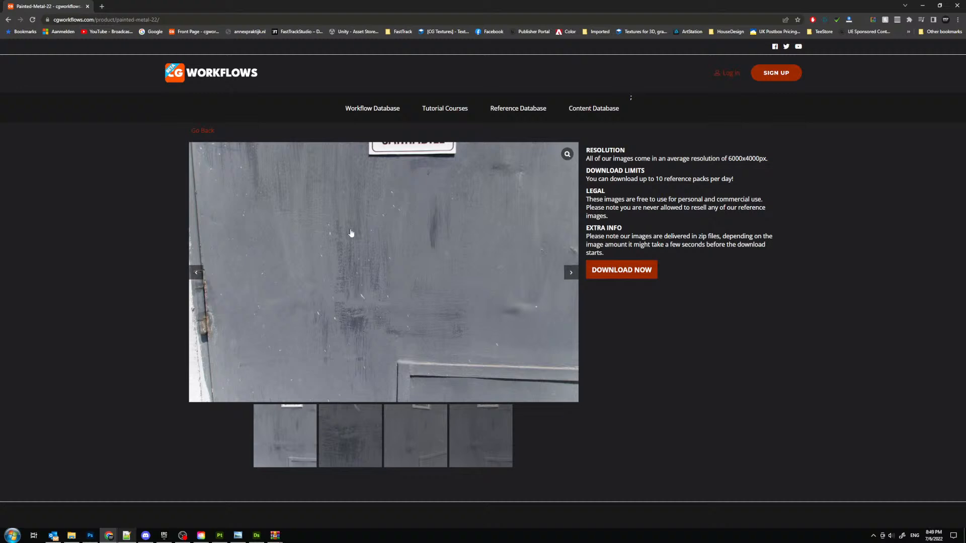
{"action": "left_click", "coordinate": [616, 277]}
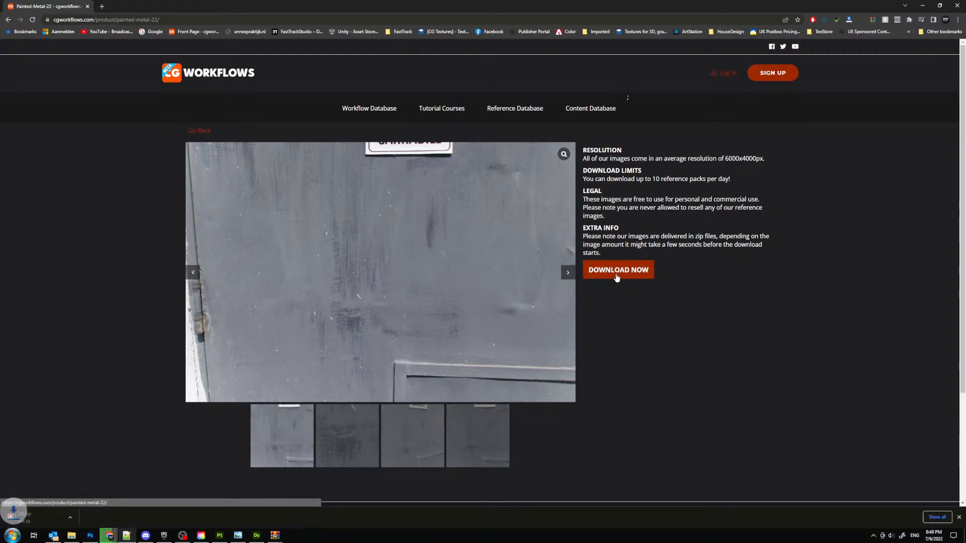
{"action": "left_click", "coordinate": [45, 516]}
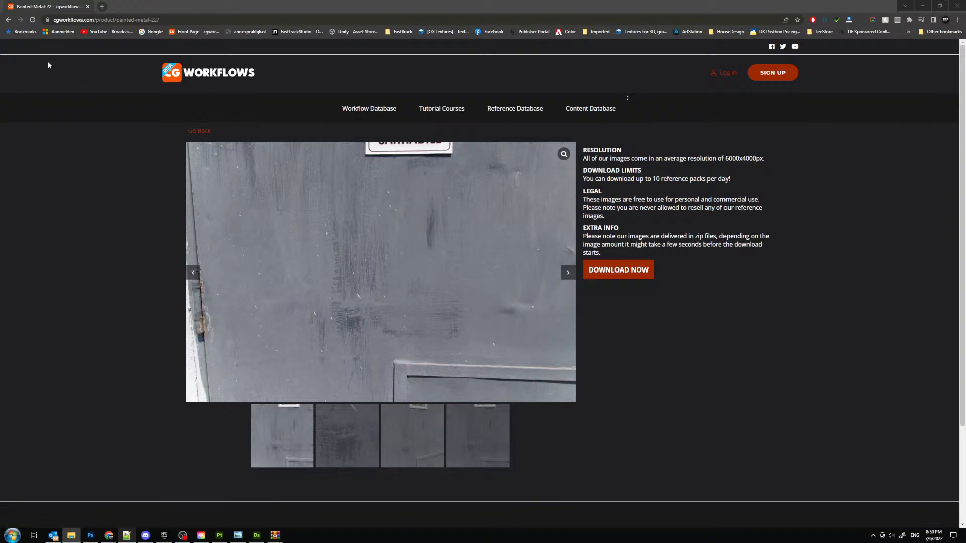
{"action": "left_click", "coordinate": [203, 131]}
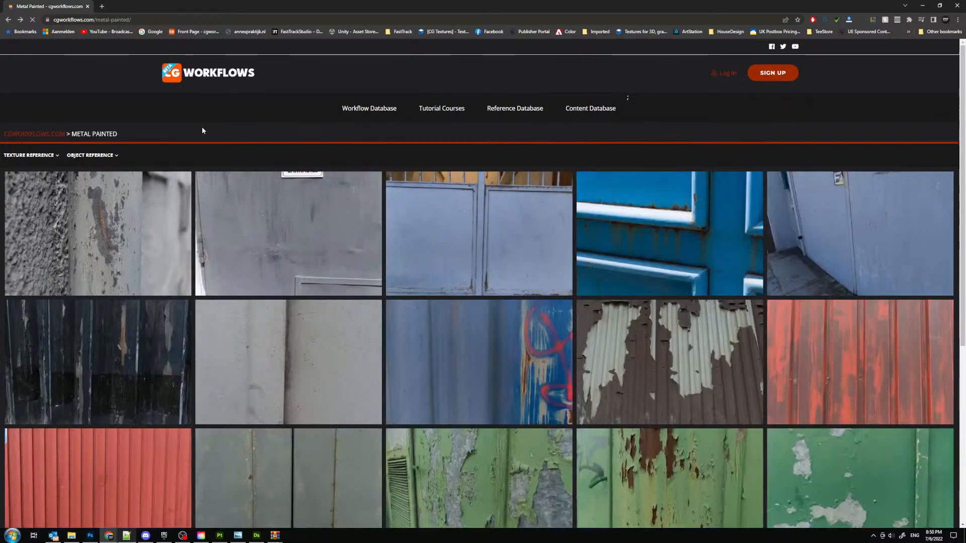
- Look through the Painted-Metal-10 pack with the peeling green paint, download it, and return to the Metal Painted page
{"action": "scroll", "coordinate": [590, 251], "scroll_direction": "down", "scroll_amount": 1}
{"action": "scroll", "coordinate": [590, 251], "scroll_direction": "down", "scroll_amount": 3}
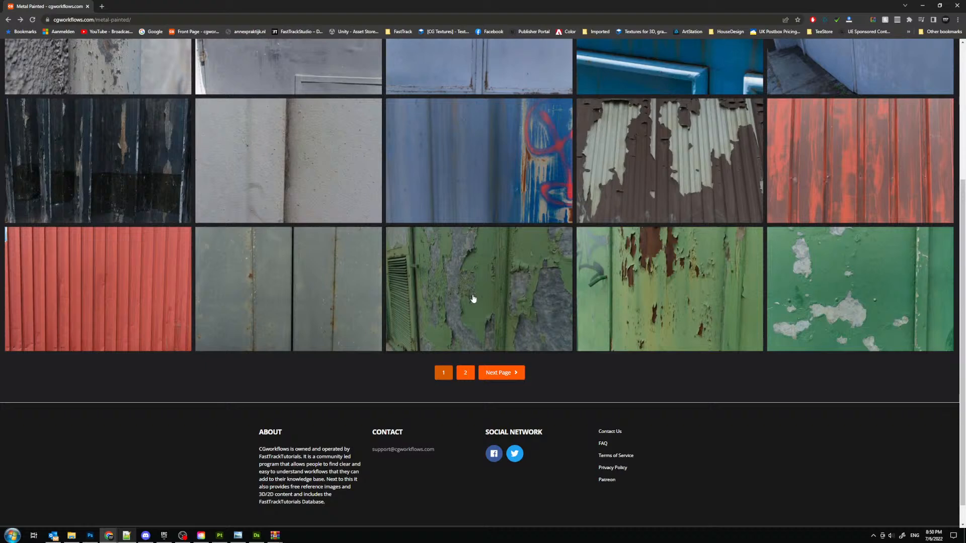
{"action": "left_click", "coordinate": [653, 286]}
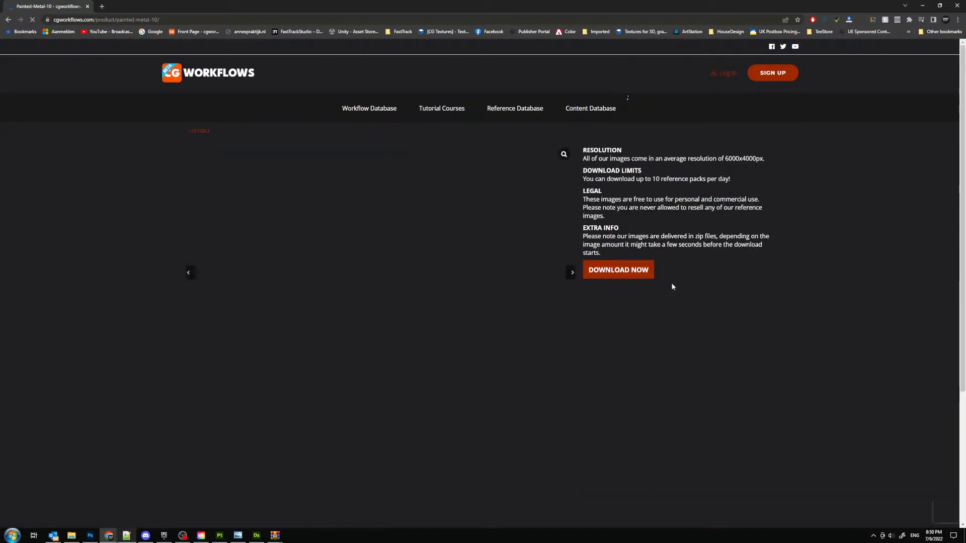
{"action": "left_click", "coordinate": [567, 272]}
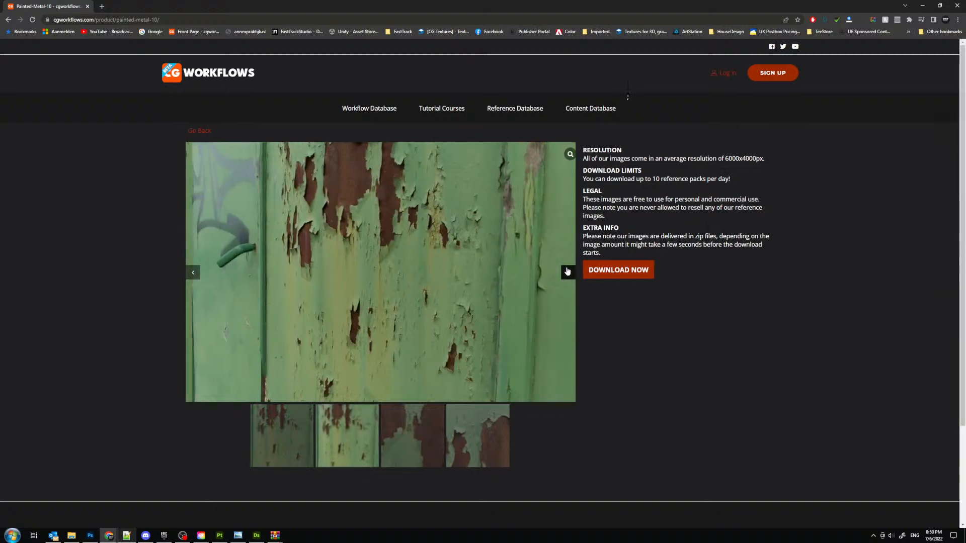
{"action": "left_click", "coordinate": [616, 270]}
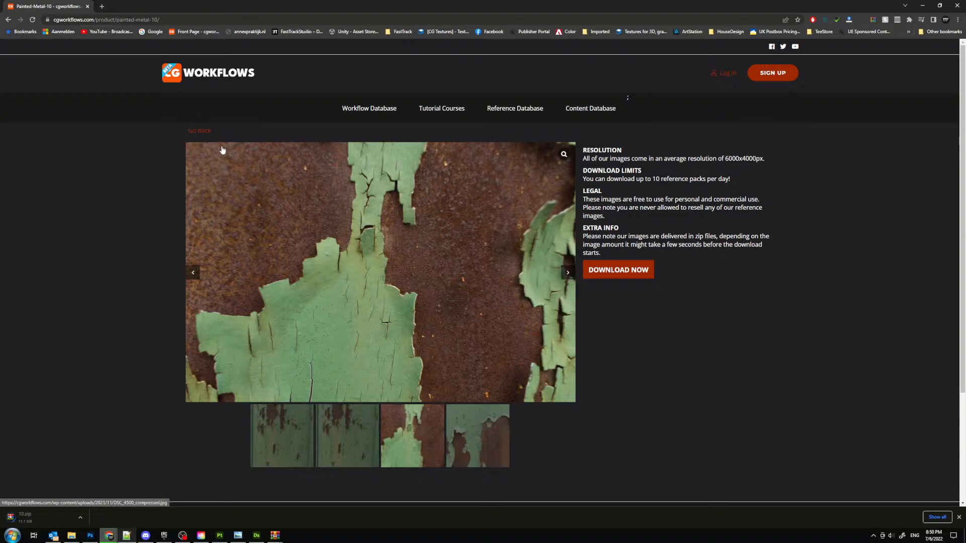
{"action": "left_click", "coordinate": [201, 130]}
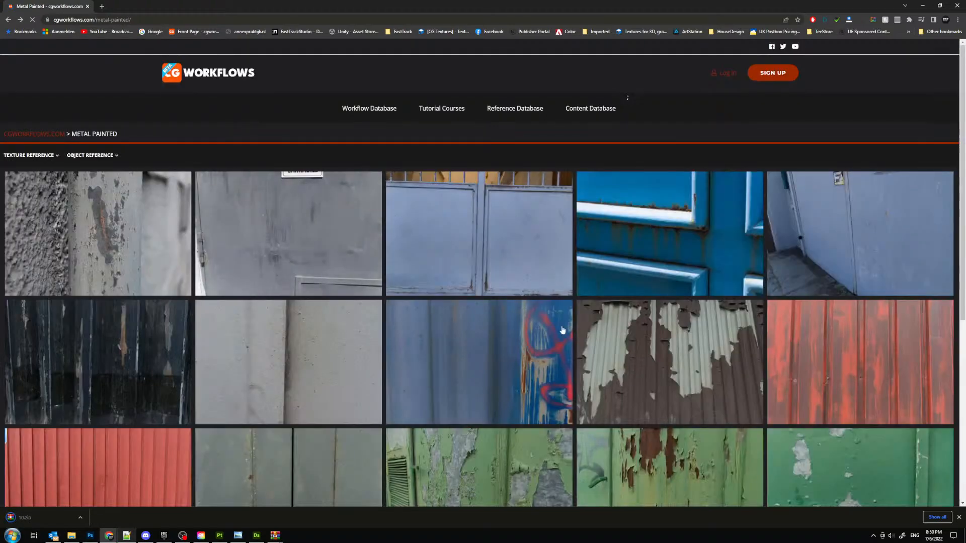
- Open the Painted-Metal-11 pack with the flaking green paint and louvred vent, and download it
{"action": "scroll", "coordinate": [496, 237], "scroll_direction": "down", "scroll_amount": 5}
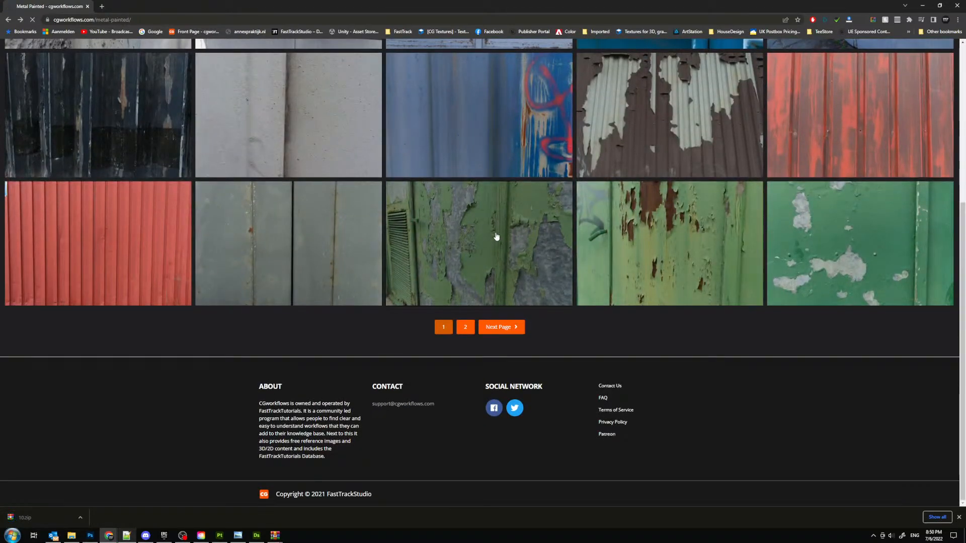
{"action": "left_click", "coordinate": [496, 237]}
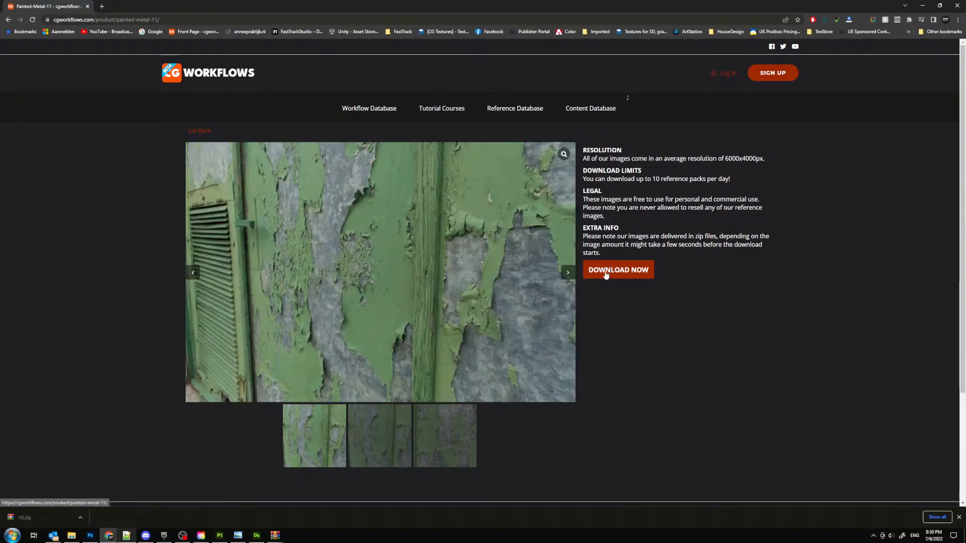
{"action": "left_click", "coordinate": [600, 272]}
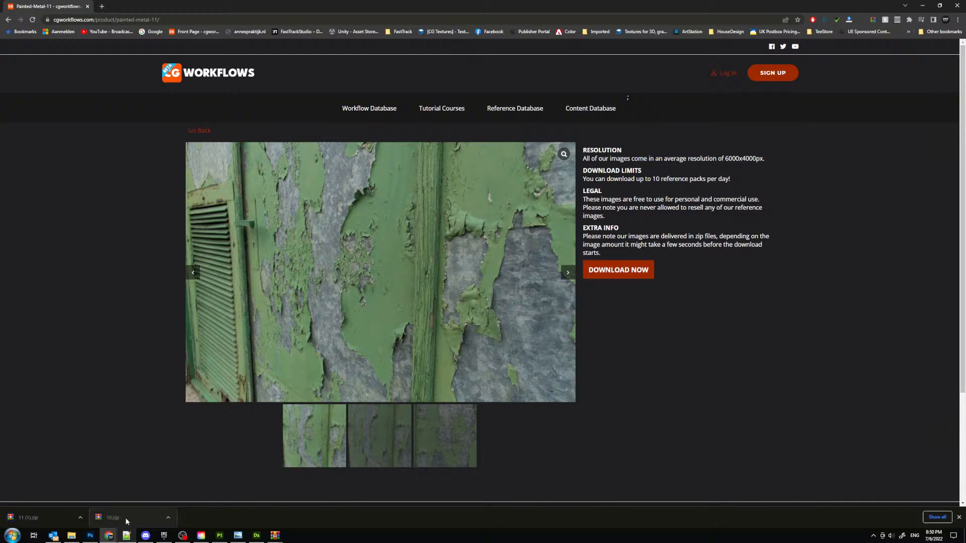
- Transfer the downloaded 11 (1).zip to File Explorer on the other screen and return to the Metal Painted page
{"action": "left_click", "coordinate": [71, 535]}
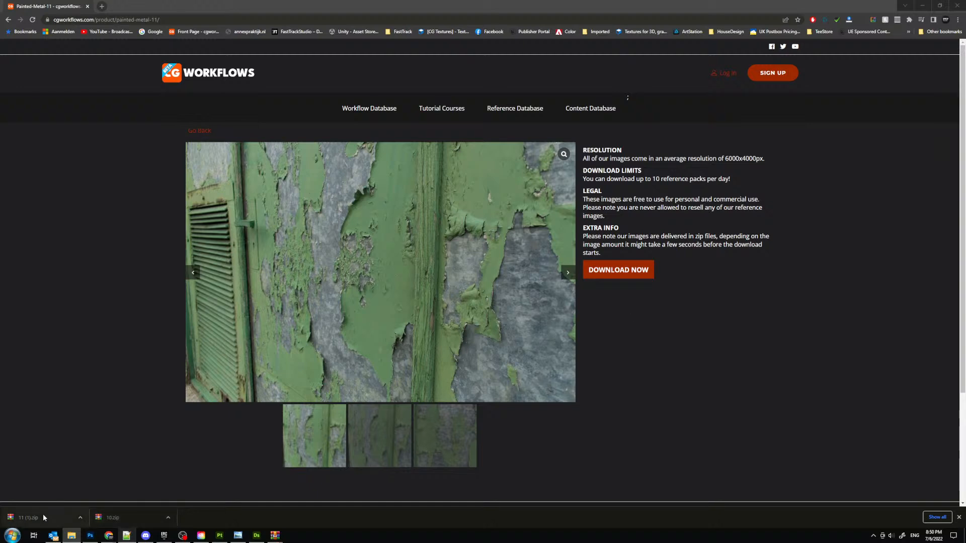
{"action": "left_click_drag", "start_coordinate": [43, 516], "coordinate": [965, 438]}
{"action": "left_click", "coordinate": [198, 130]}
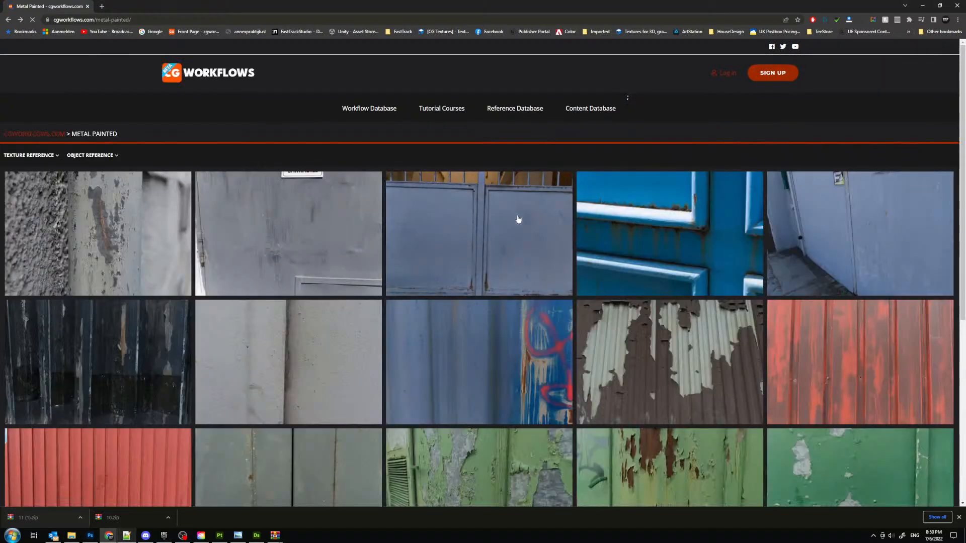
- Go to page 2 of the Metal Painted references, download the Painted-Metal-04 steel bridge pack, and transfer 04.zip to the Reference folder
{"action": "scroll", "coordinate": [518, 219], "scroll_direction": "down", "scroll_amount": 5}
{"action": "left_click", "coordinate": [498, 325]}
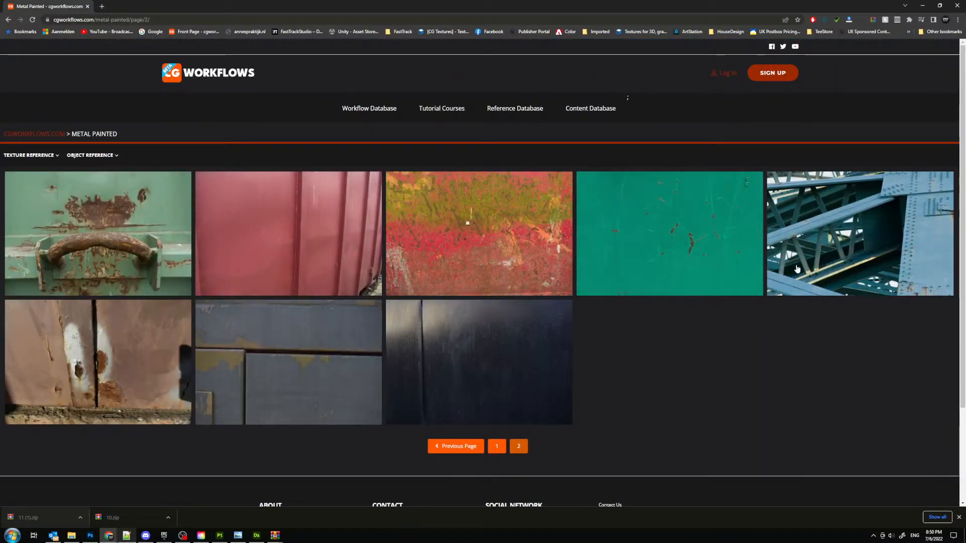
{"action": "left_click", "coordinate": [850, 229]}
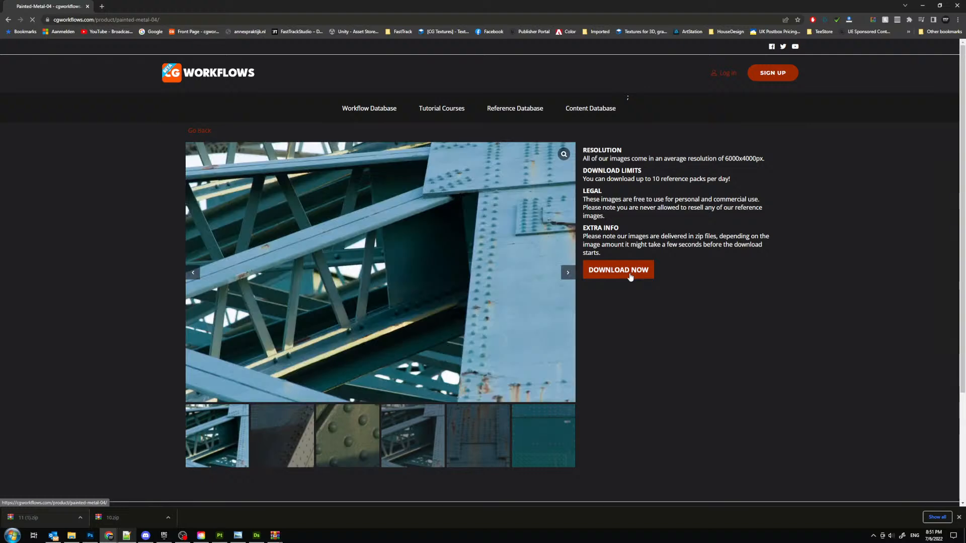
{"action": "left_click", "coordinate": [629, 277]}
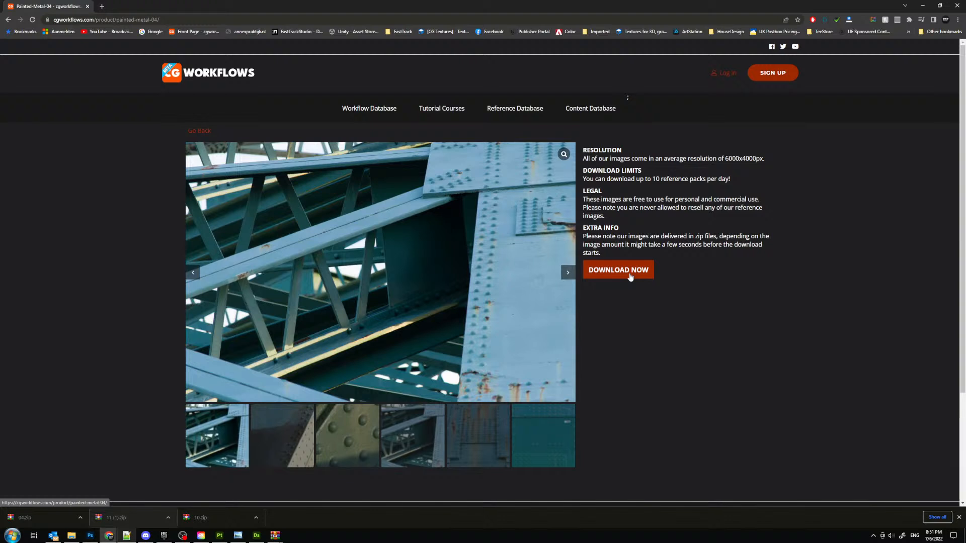
{"action": "left_click", "coordinate": [50, 514]}
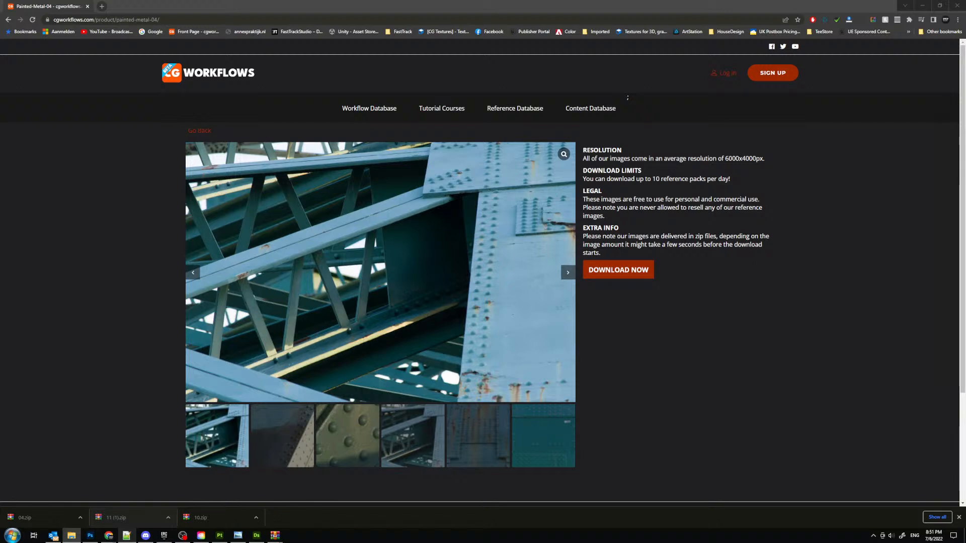
- Launch PureRef and place the extracted painted-metal reference images on its empty canvas
{"action": "left_click", "coordinate": [11, 535]}
{"action": "type", "text": "pure"}
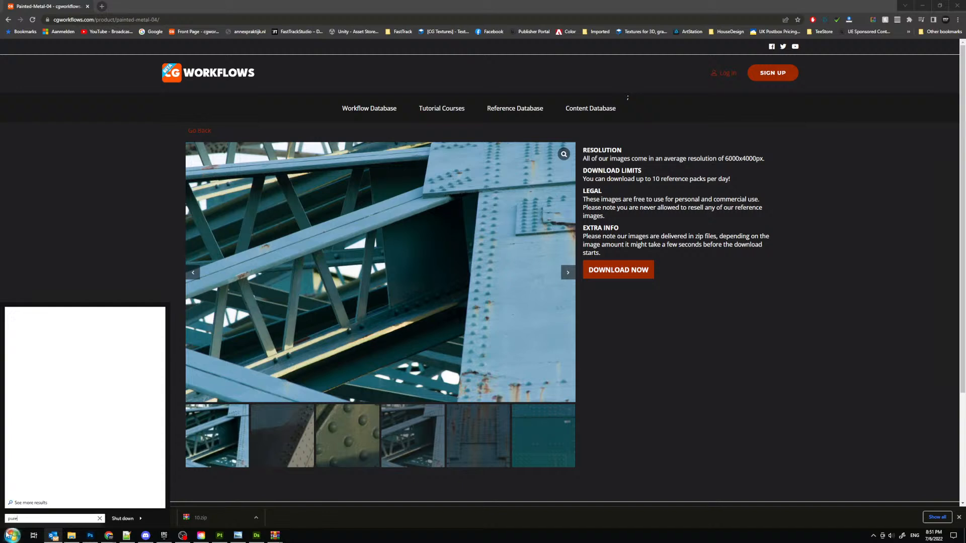
{"action": "key", "text": "Return"}
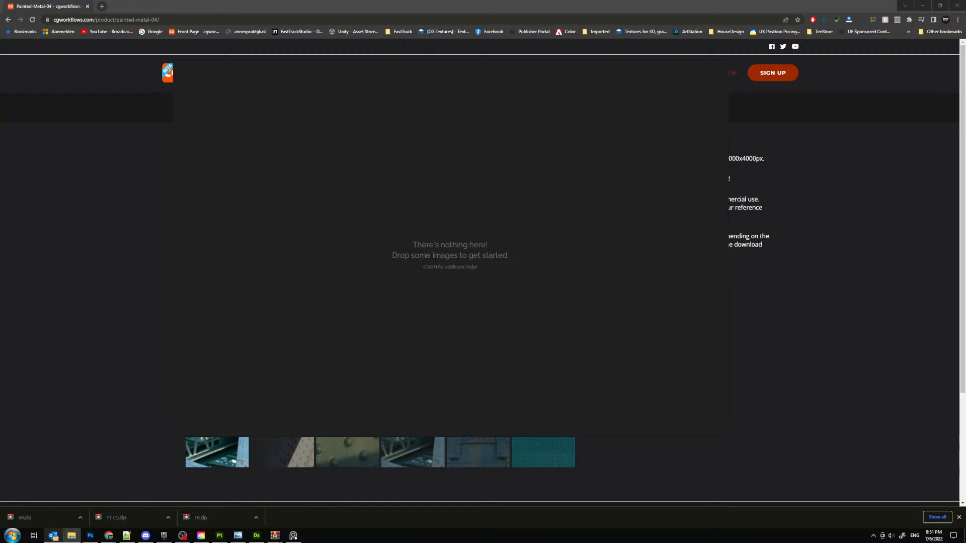
{"action": "left_click_drag", "start_coordinate": [961, 201], "coordinate": [428, 209]}
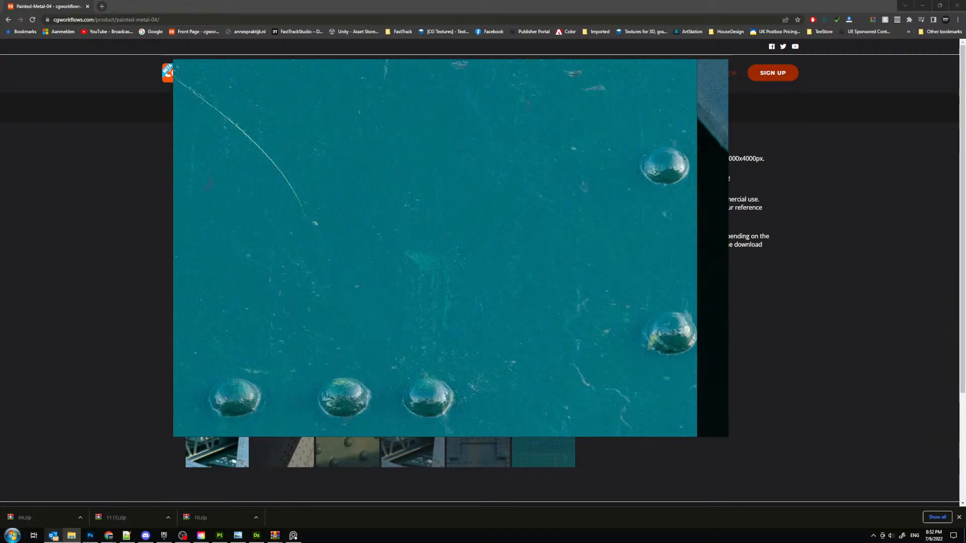
- Normalize all the painted-metal reference images on the board by size
{"action": "left_click", "coordinate": [438, 223]}
{"action": "scroll", "coordinate": [472, 235], "scroll_direction": "down", "scroll_amount": 15}
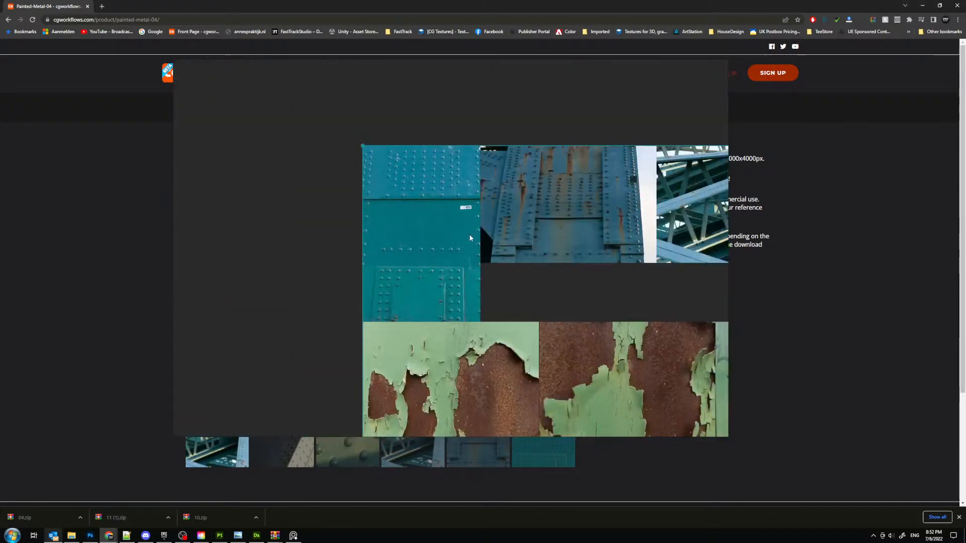
{"action": "middle_click_drag", "start_coordinate": [496, 234], "coordinate": [377, 167]}
{"action": "right_click", "coordinate": [399, 177]}
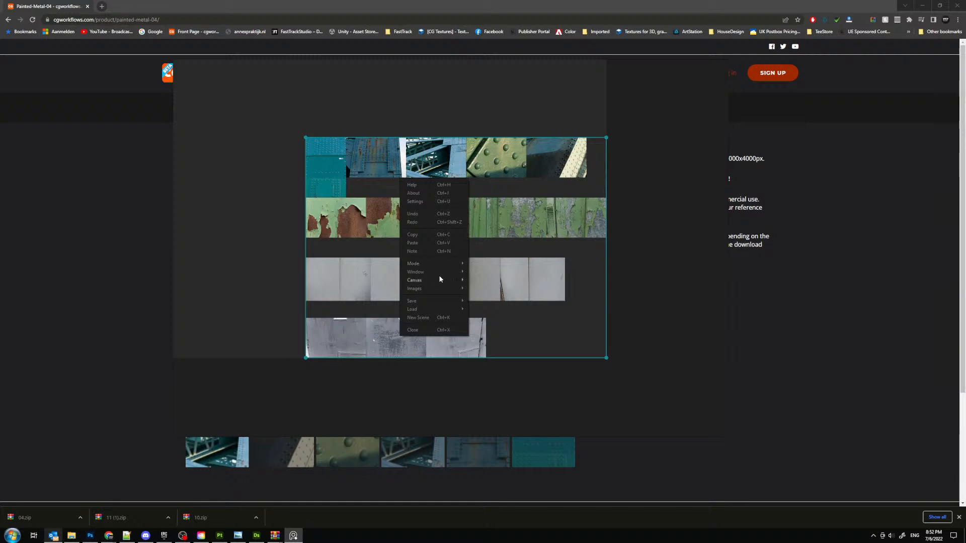
{"action": "mouse_move", "coordinate": [439, 287]}
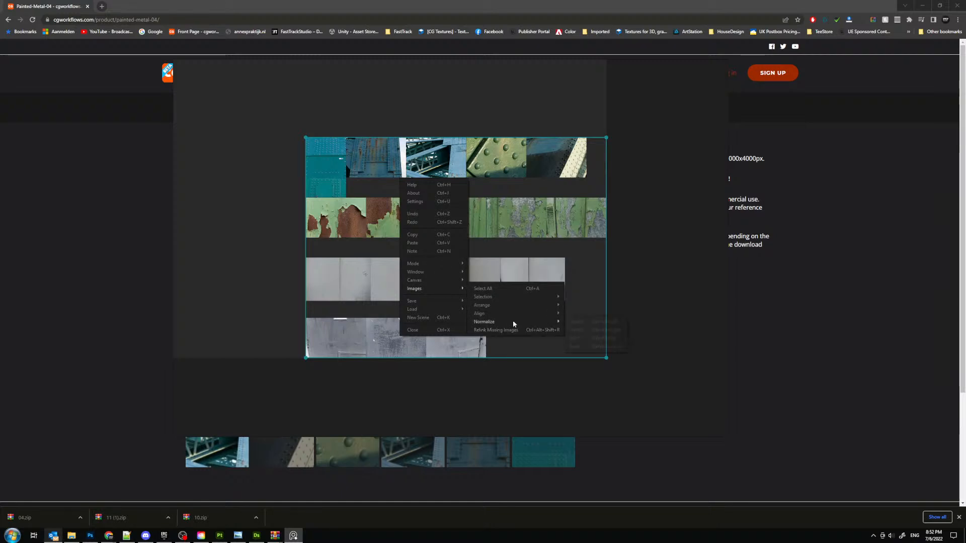
{"action": "mouse_move", "coordinate": [512, 321]}
{"action": "left_click", "coordinate": [582, 339]}
- Normalize all the reference images by scale and automatically arrange them into a compact grid
{"action": "right_click", "coordinate": [409, 192]}
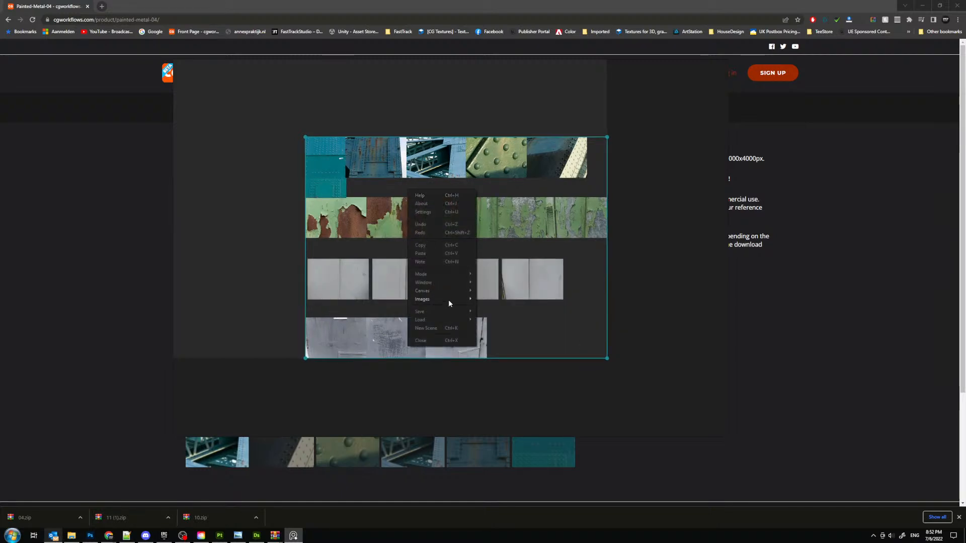
{"action": "mouse_move", "coordinate": [448, 300]}
{"action": "mouse_move", "coordinate": [529, 316]}
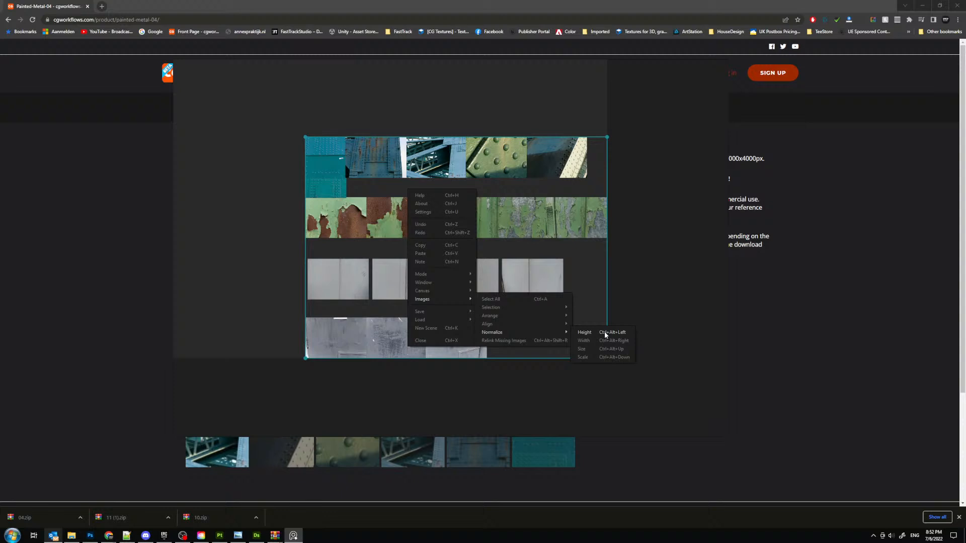
{"action": "left_click", "coordinate": [588, 357]}
{"action": "right_click", "coordinate": [403, 240]}
{"action": "mouse_move", "coordinate": [440, 333]}
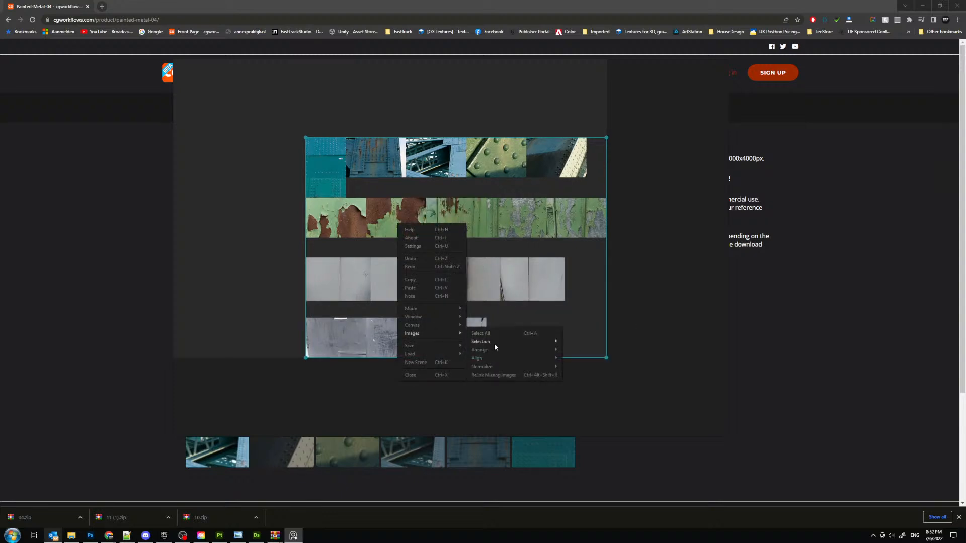
{"action": "mouse_move", "coordinate": [507, 351]}
{"action": "left_click", "coordinate": [579, 353]}
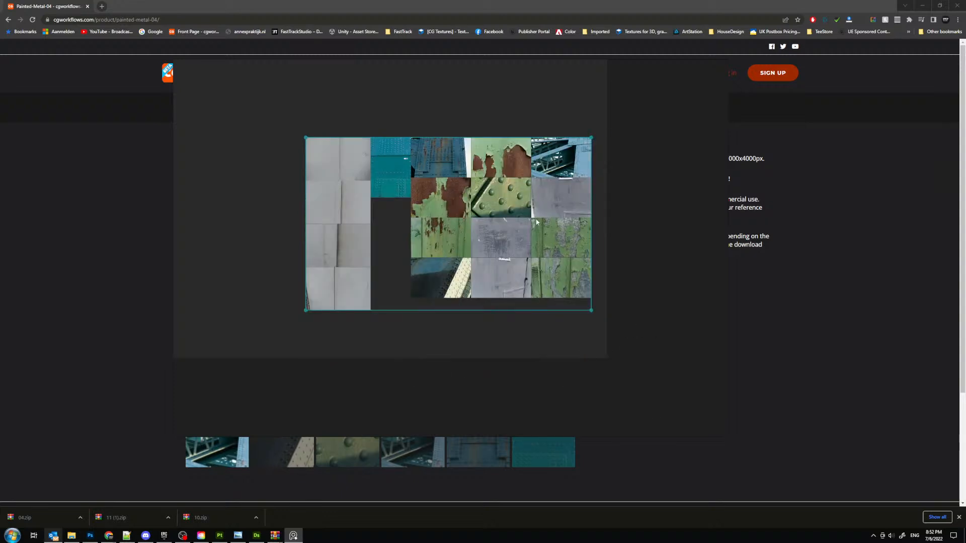
- Reposition the PureRef window and enlarge it to give the image grid more room
{"action": "scroll", "coordinate": [325, 181], "scroll_direction": "up", "scroll_amount": 3}
{"action": "middle_click_drag", "start_coordinate": [350, 200], "coordinate": [390, 211]}
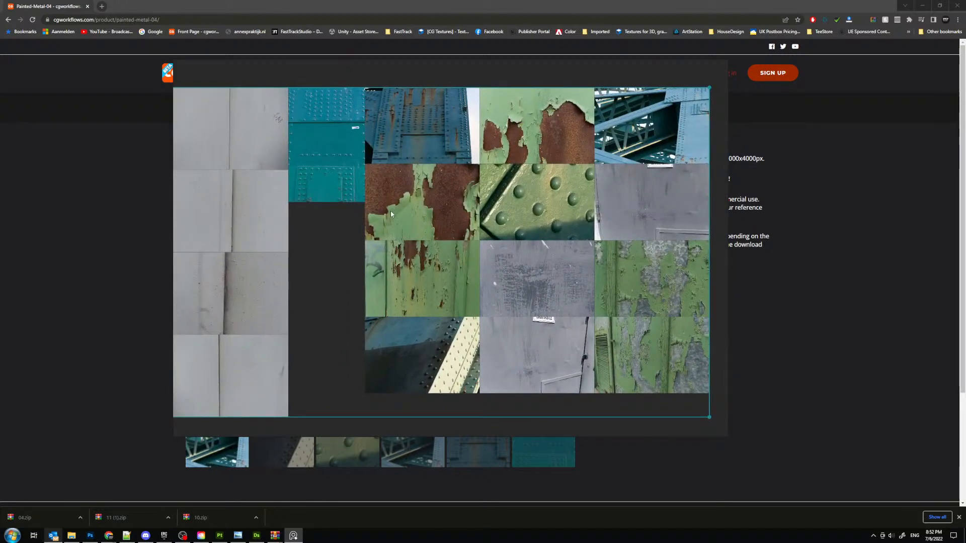
{"action": "right_click_drag", "start_coordinate": [340, 141], "coordinate": [253, 103]}
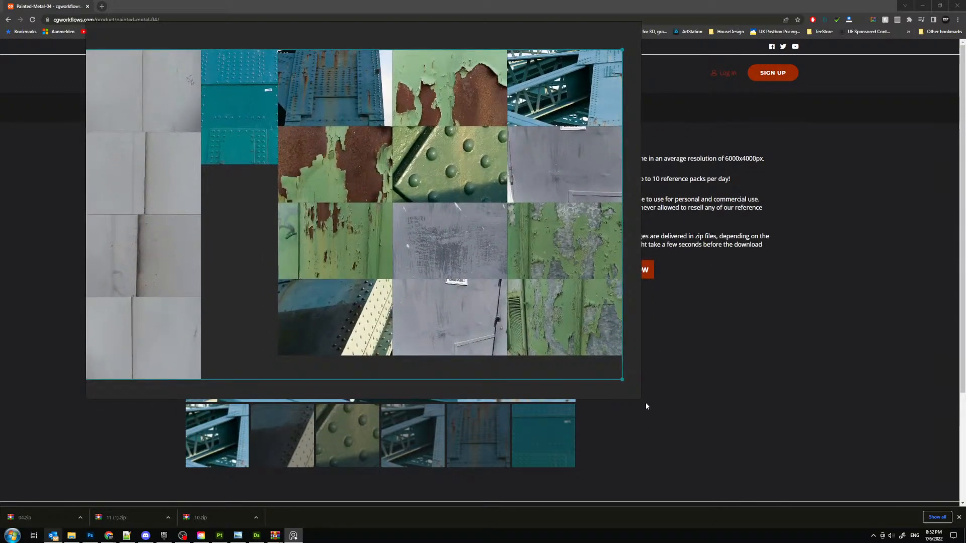
{"action": "left_click_drag", "start_coordinate": [643, 398], "coordinate": [862, 479]}
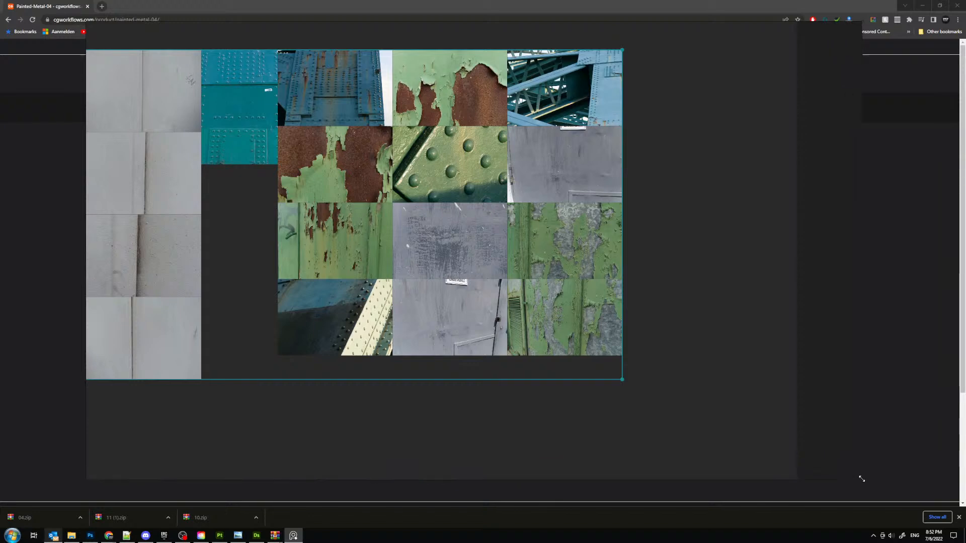
- Examine the surface details of the light grey painted-metal panels, and move the reference board to the other screen
{"action": "middle_click_drag", "start_coordinate": [101, 65], "coordinate": [312, 107]}
{"action": "scroll", "coordinate": [308, 106], "scroll_direction": "up", "scroll_amount": 10}
{"action": "middle_click_drag", "start_coordinate": [447, 173], "coordinate": [386, 126]}
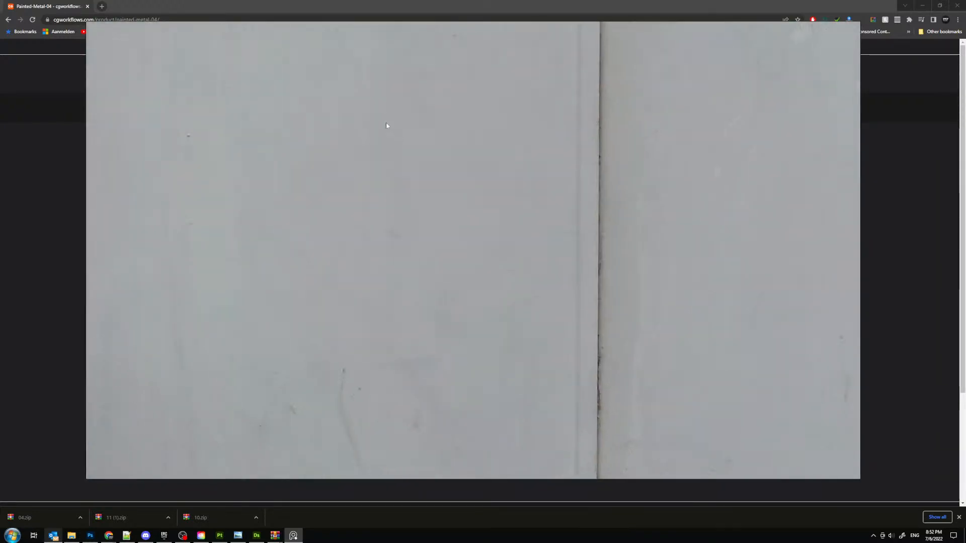
{"action": "scroll", "coordinate": [390, 128], "scroll_direction": "up", "scroll_amount": 2}
{"action": "scroll", "coordinate": [397, 134], "scroll_direction": "down", "scroll_amount": 4}
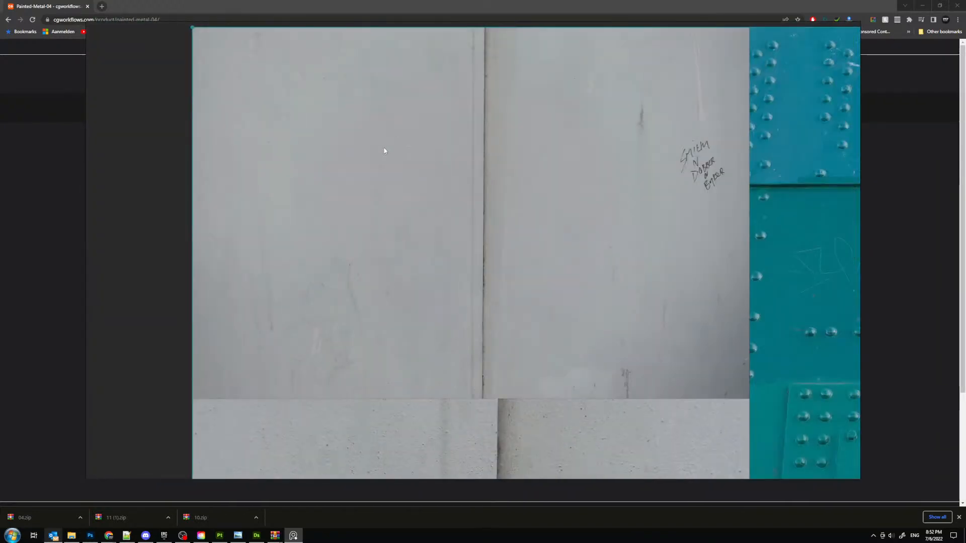
{"action": "scroll", "coordinate": [444, 151], "scroll_direction": "up", "scroll_amount": 4}
{"action": "scroll", "coordinate": [496, 149], "scroll_direction": "up", "scroll_amount": 2}
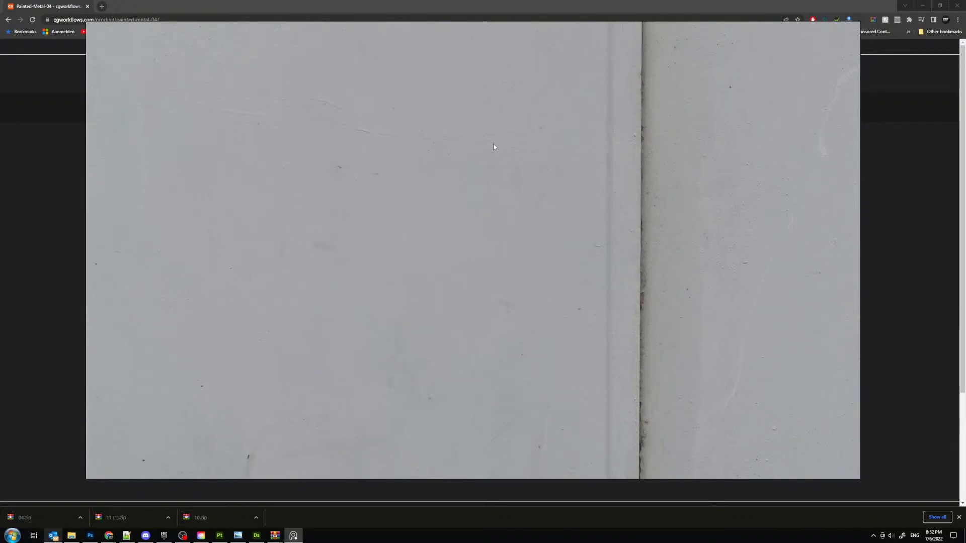
{"action": "right_click_drag", "start_coordinate": [555, 162], "coordinate": [0, 136]}
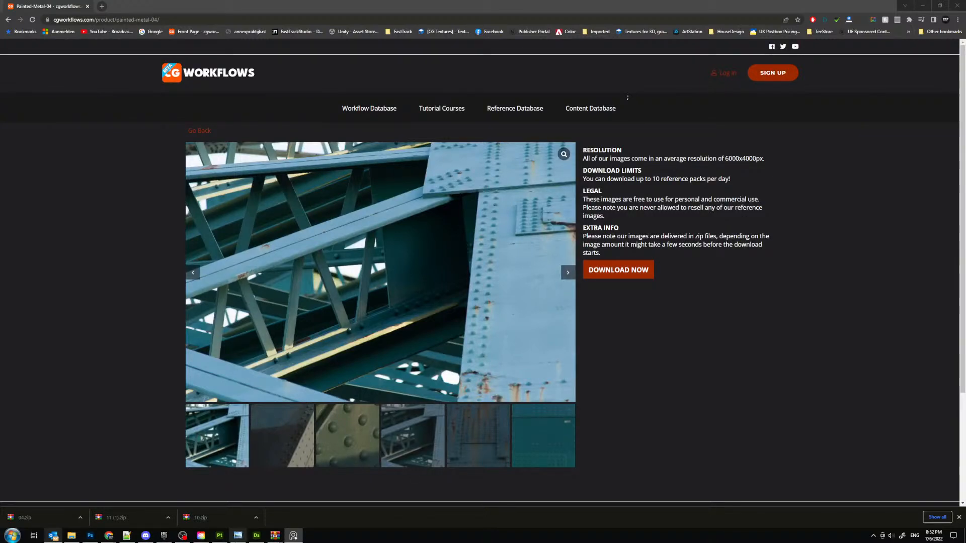
- Switch to Substance 3D Designer and close the Metal_Generic.sbs and Plastic.sbs packages
{"action": "left_click", "coordinate": [257, 536]}
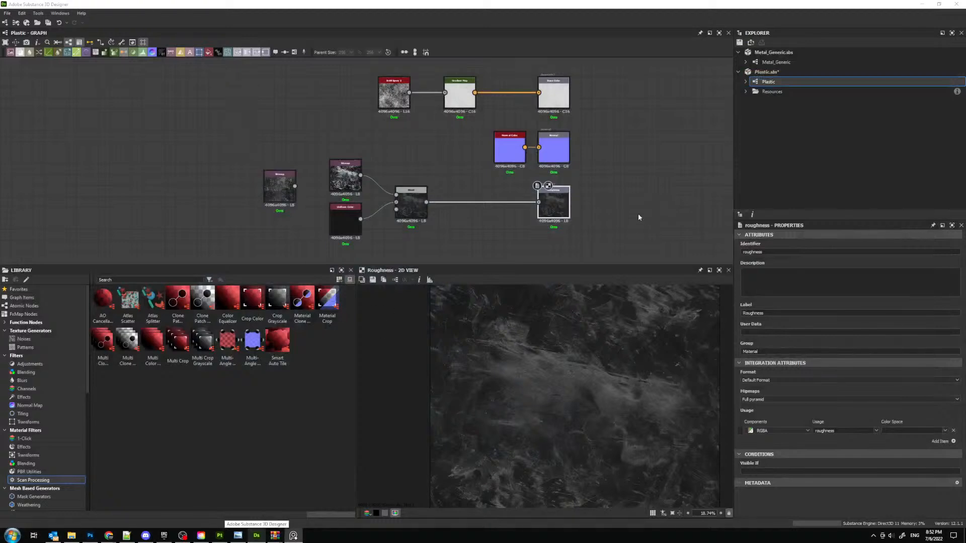
{"action": "right_click", "coordinate": [790, 52]}
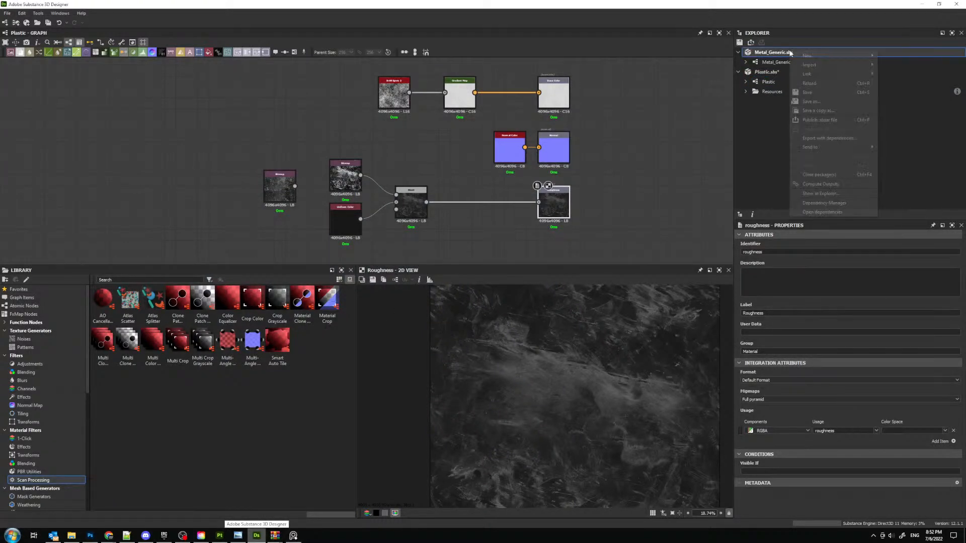
{"action": "left_click", "coordinate": [817, 176]}
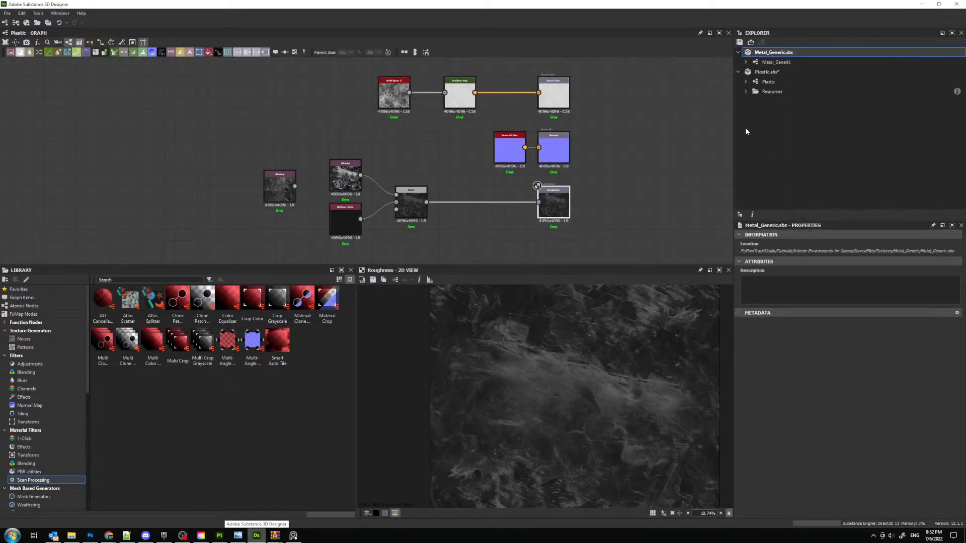
{"action": "right_click", "coordinate": [773, 53]}
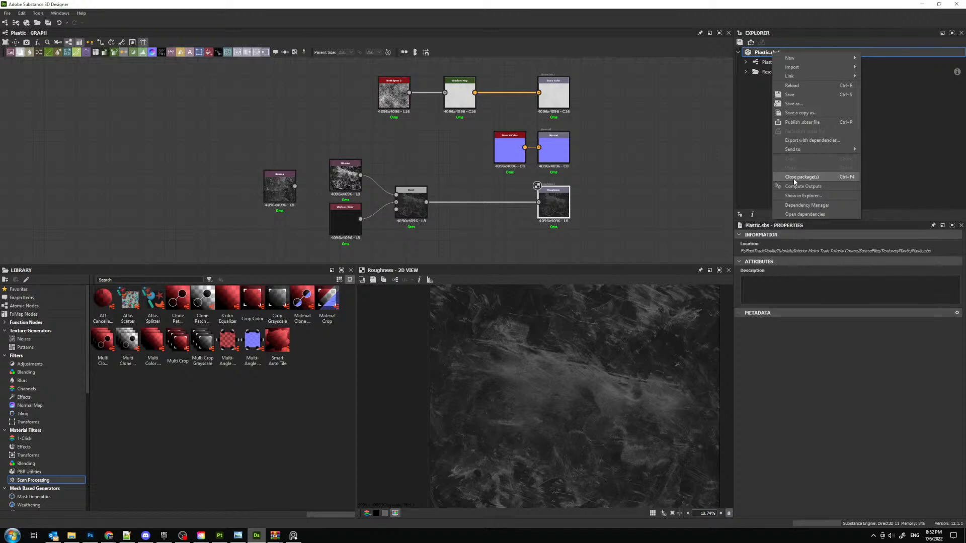
{"action": "left_click", "coordinate": [802, 177]}
{"action": "left_click", "coordinate": [484, 275]}
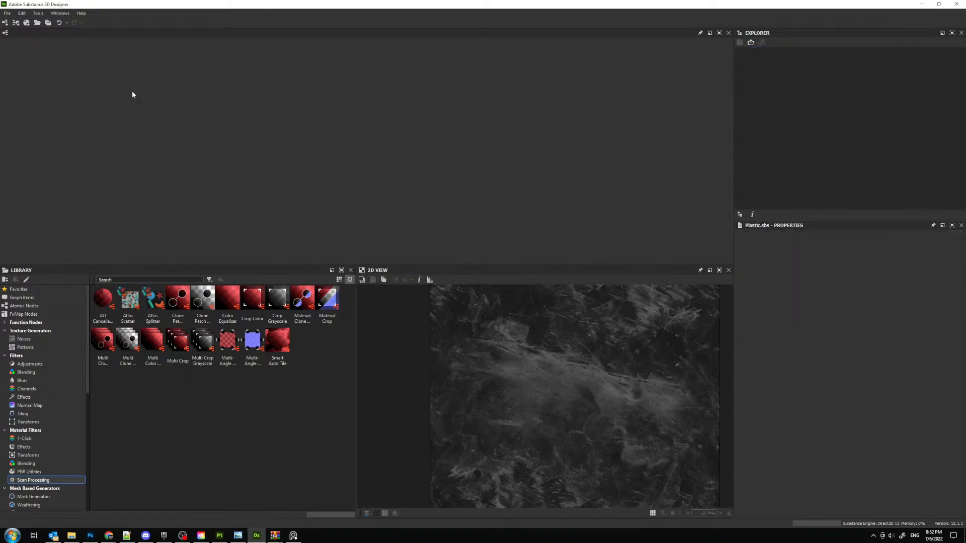
- Start a new Substance graph from the Metallic Roughness template and name it Painted_Metal_Clean
{"action": "left_click", "coordinate": [7, 13]}
{"action": "mouse_move", "coordinate": [9, 22]}
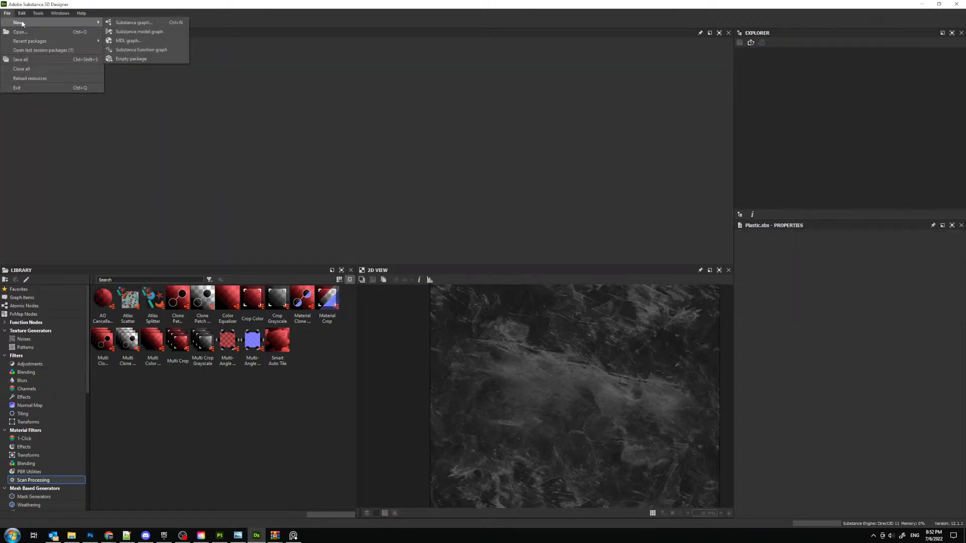
{"action": "left_click", "coordinate": [144, 22]}
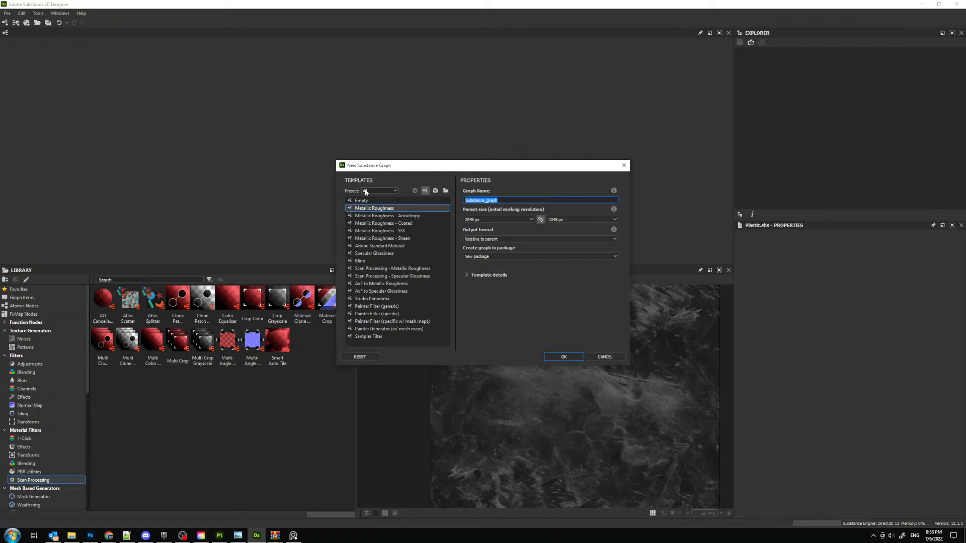
{"action": "type", "text": "Painted_Me"}
{"action": "key", "text": "BackSpace"}
{"action": "key", "text": "BackSpace"}
{"action": "key", "text": "BackSpace"}
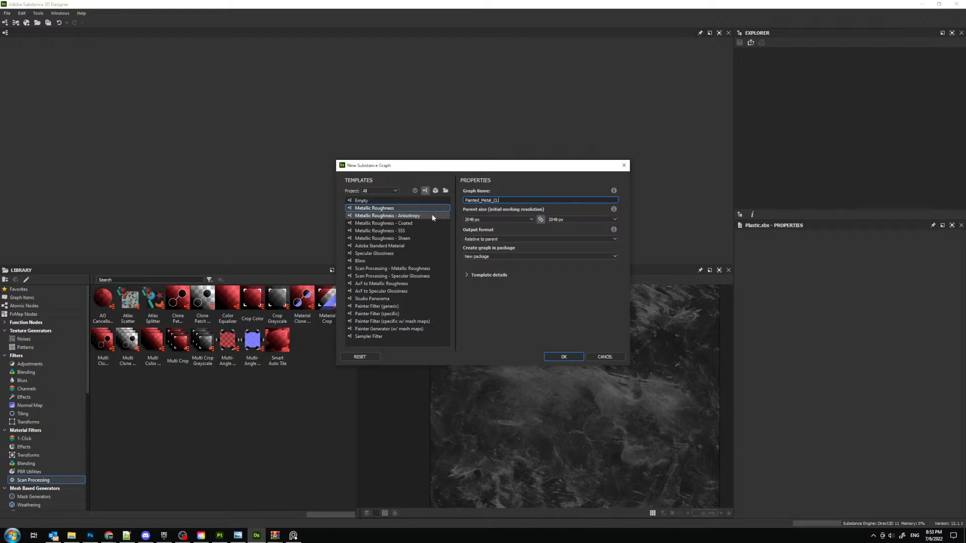
{"action": "type", "text": "lean"}
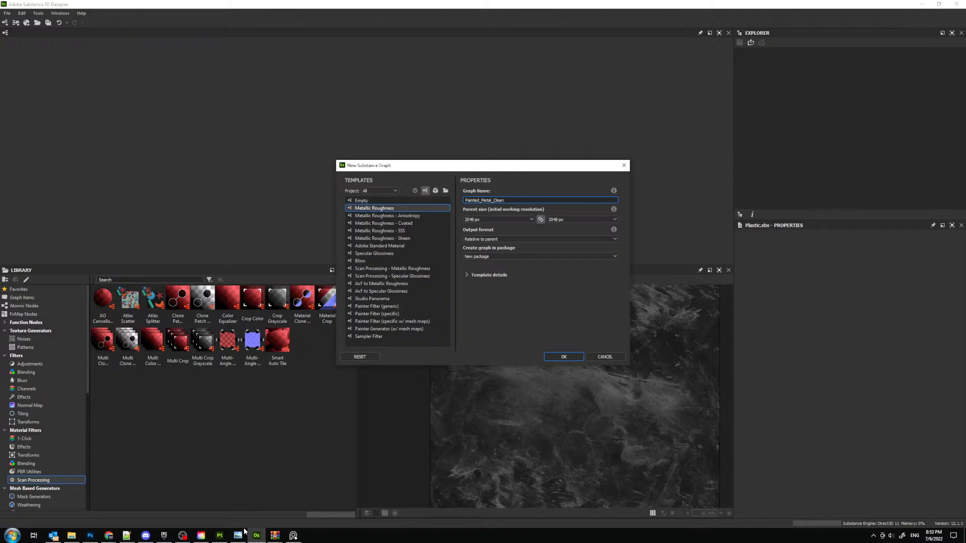
- Check the naming in the other open windows and prefix the graph name so it reads S07-Painted_Metal_Clean
{"action": "left_click", "coordinate": [126, 535]}
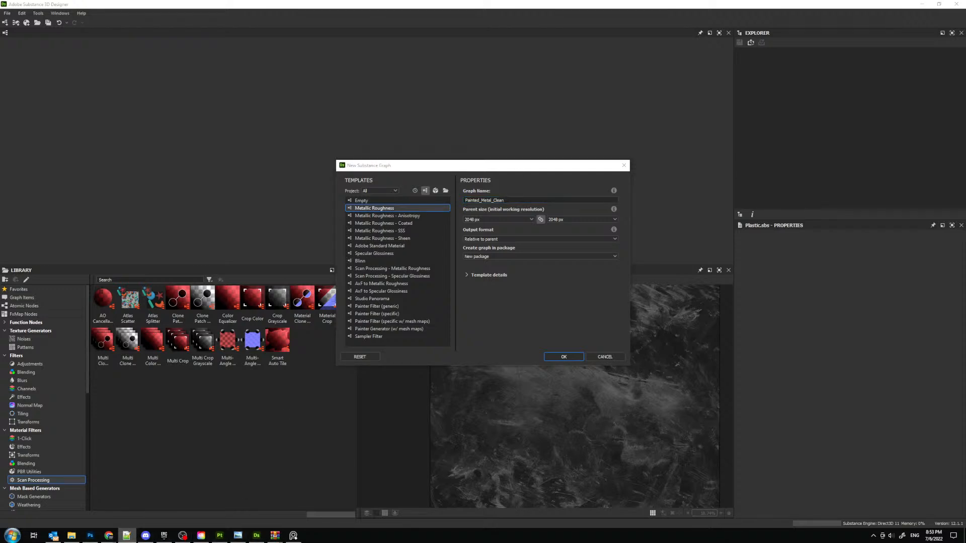
{"action": "left_click", "coordinate": [503, 200]}
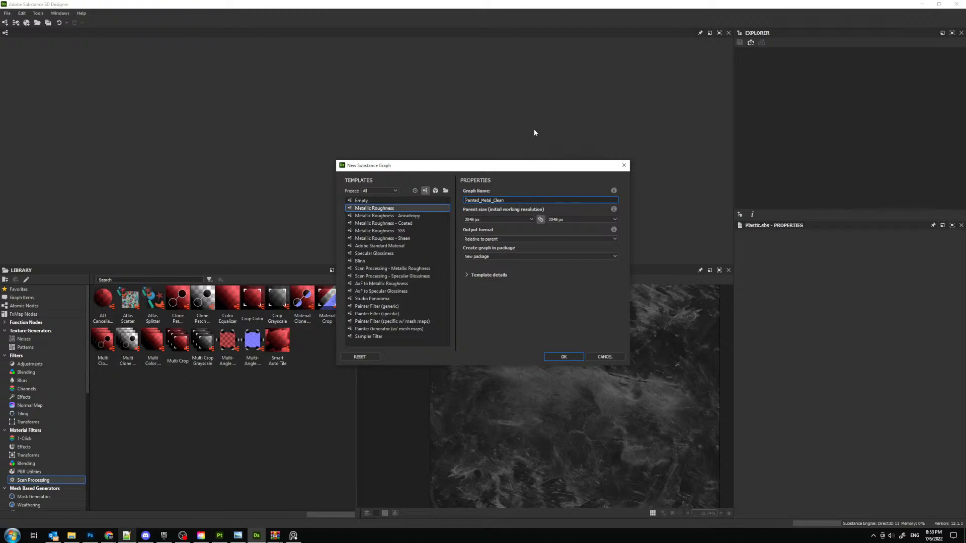
{"action": "type", "text": "S07_"}
{"action": "left_click", "coordinate": [71, 535]}
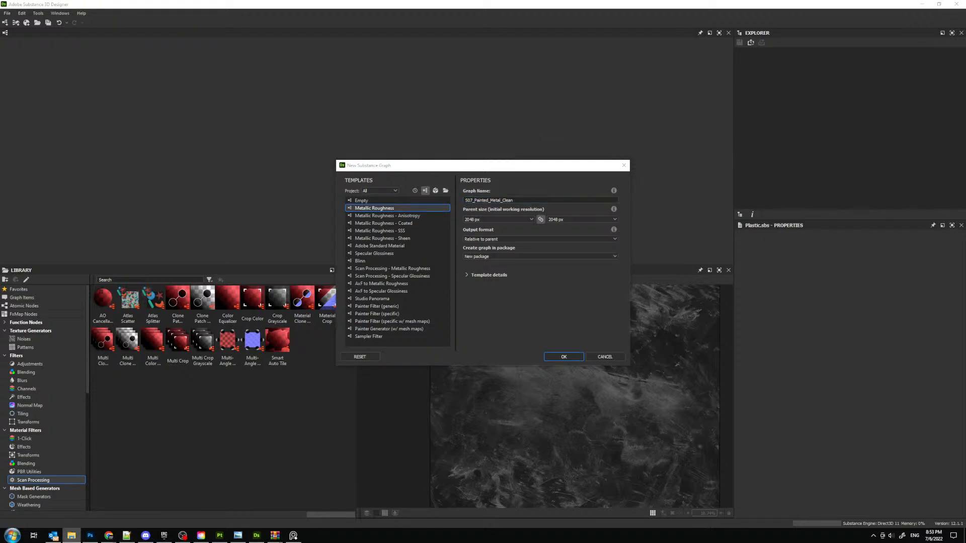
{"action": "left_click", "coordinate": [637, 125]}
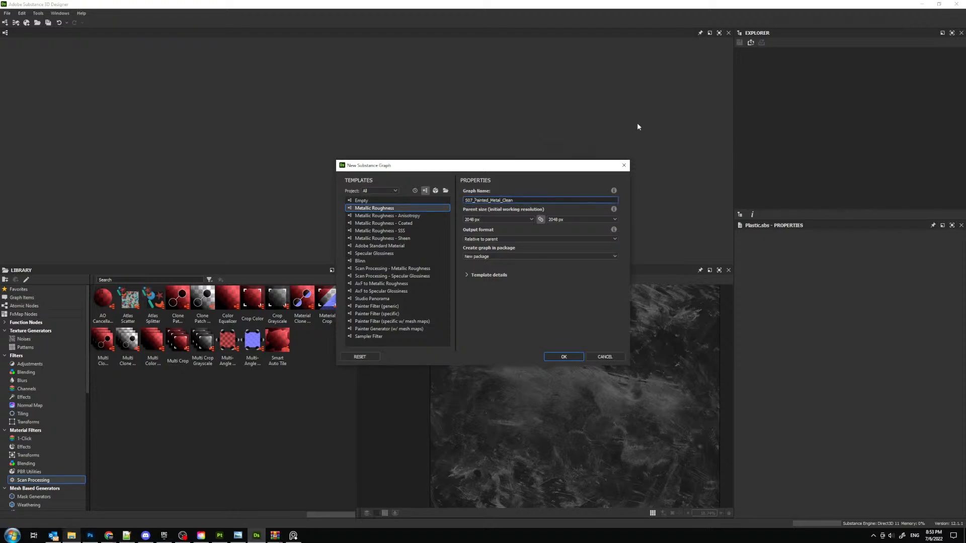
{"action": "key", "text": "BackSpace"}
{"action": "type", "text": "-"}
- Set the parent size to 4096 x 4096 px and create the graph in a new package
{"action": "left_click", "coordinate": [502, 219]}
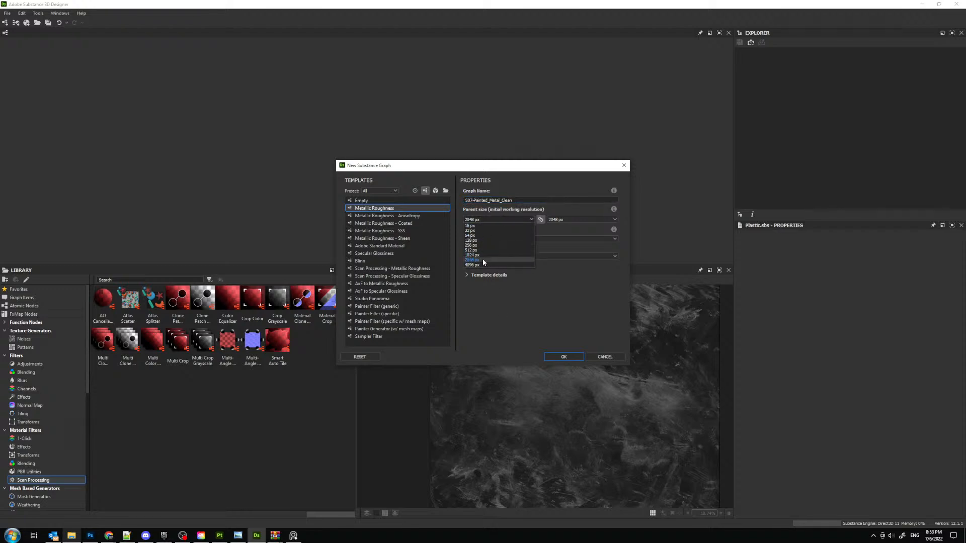
{"action": "left_click", "coordinate": [482, 258]}
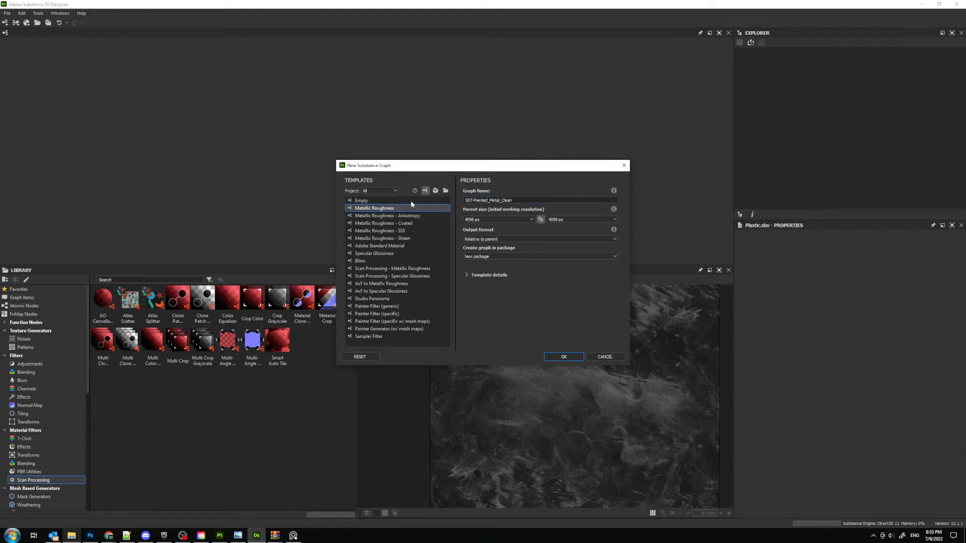
{"action": "left_click", "coordinate": [560, 357]}
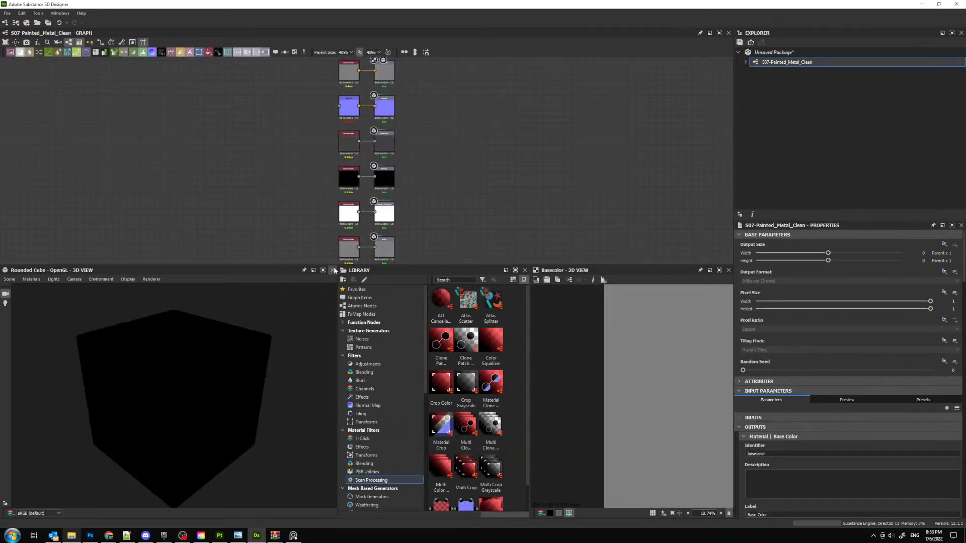
- Try to delete the Metallic and Ambient Occlusion outputs with their Uniform Color nodes and move the Height nodes
{"action": "middle_click_drag", "start_coordinate": [374, 159], "coordinate": [385, 142]}
{"action": "scroll", "coordinate": [336, 199], "scroll_direction": "up", "scroll_amount": 4}
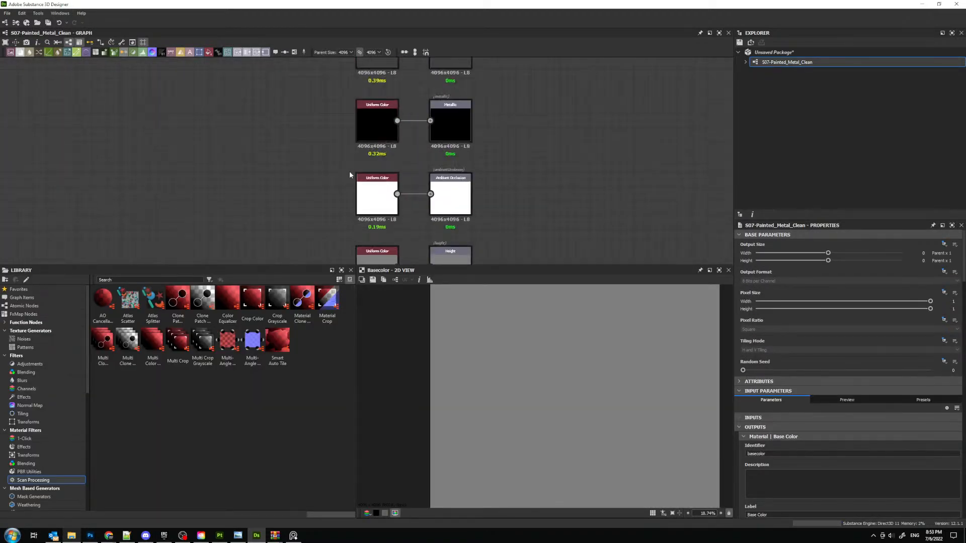
{"action": "left_click_drag", "start_coordinate": [320, 117], "coordinate": [514, 151]}
{"action": "key", "text": "Delete"}
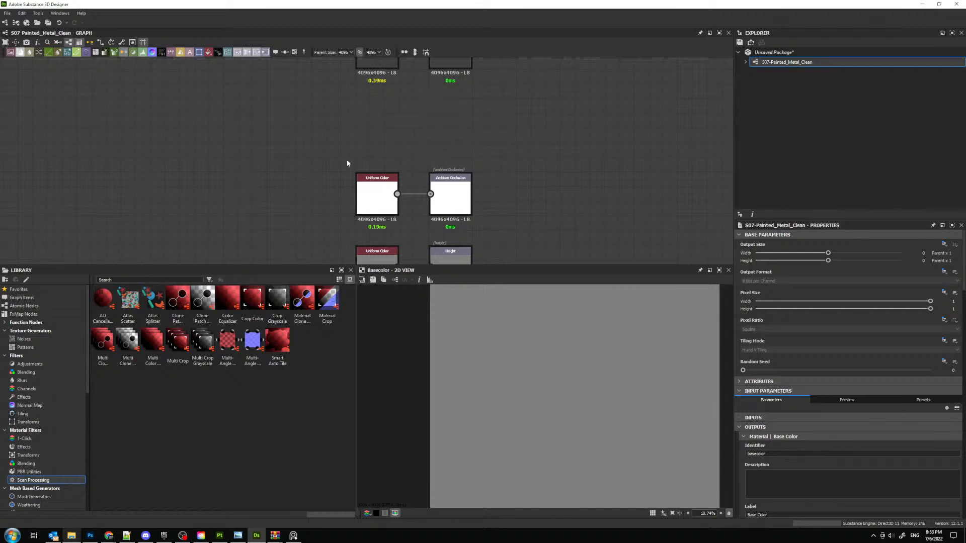
{"action": "left_click_drag", "start_coordinate": [352, 189], "coordinate": [518, 217]}
{"action": "middle_click_drag", "start_coordinate": [408, 168], "coordinate": [394, 118]}
{"action": "left_click_drag", "start_coordinate": [286, 83], "coordinate": [476, 178]}
{"action": "middle_click_drag", "start_coordinate": [446, 143], "coordinate": [444, 164]}
{"action": "key", "text": "Delete"}
{"action": "left_click_drag", "start_coordinate": [365, 205], "coordinate": [447, 115]}
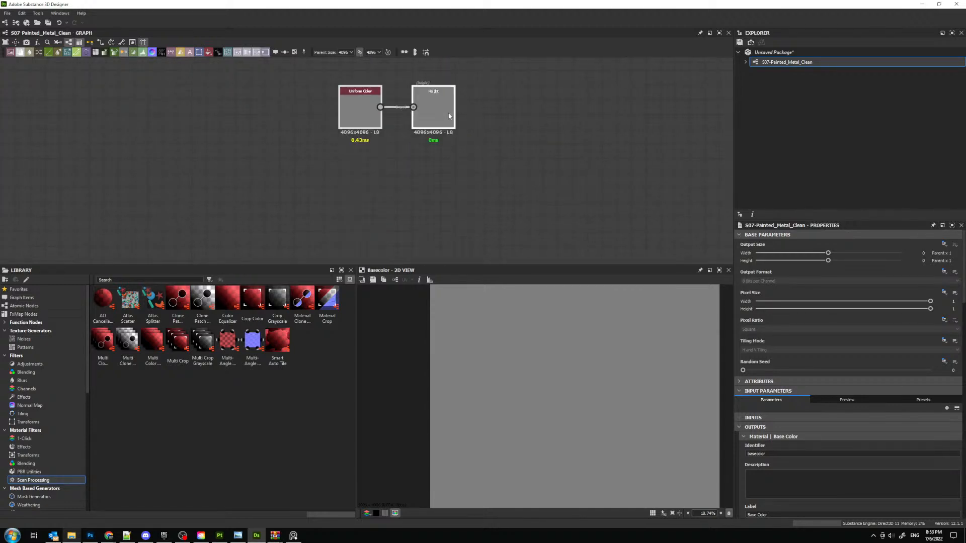
{"action": "middle_click_drag", "start_coordinate": [481, 99], "coordinate": [485, 161]}
- Undo the node deletions, restore the new package, and reopen the S07-Painted_Metal_Clean graph
{"action": "key", "text": "ctrl+z"}
{"action": "key", "text": "ctrl+z"}
{"action": "key", "text": "ctrl+z"}
{"action": "key", "text": "ctrl+z"}
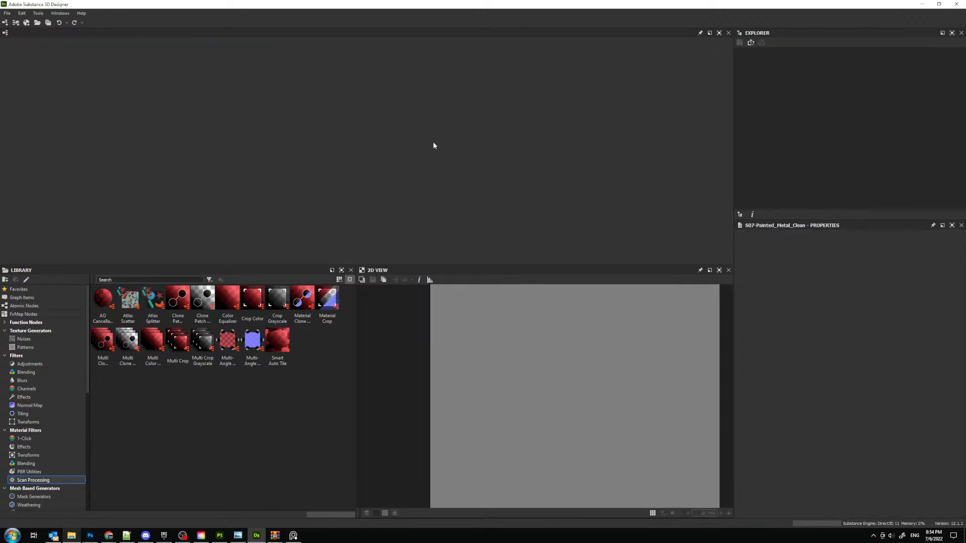
{"action": "key", "text": "ctrl+y"}
{"action": "left_click", "coordinate": [777, 62]}
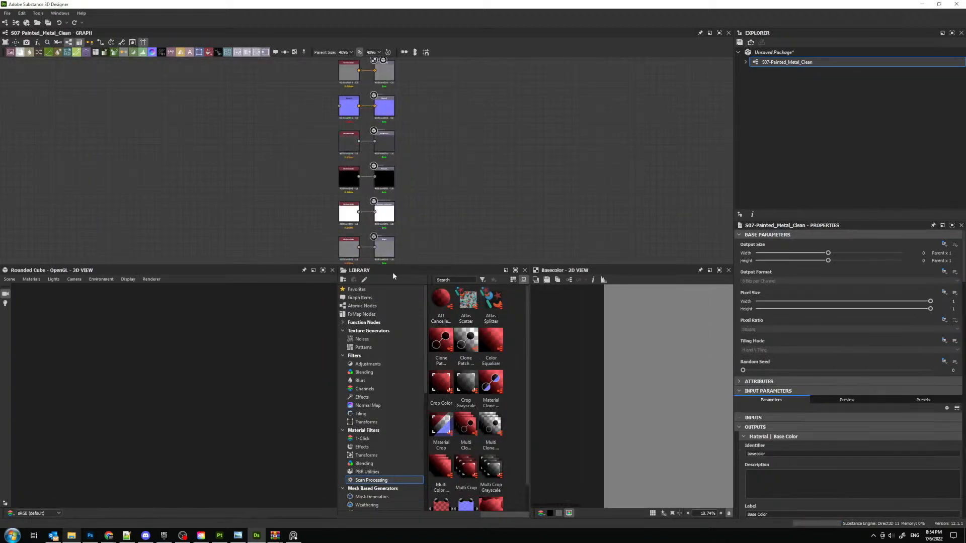
- Close the 3D view and delete the Height and Ambient Occlusion outputs together with their source nodes
{"action": "left_click", "coordinate": [332, 270]}
{"action": "scroll", "coordinate": [306, 183], "scroll_direction": "up", "scroll_amount": 5}
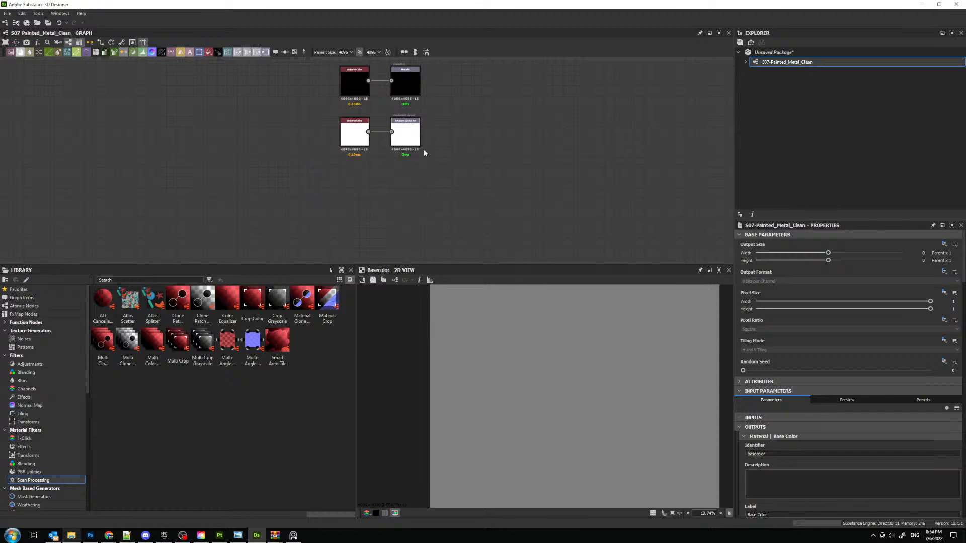
{"action": "scroll", "coordinate": [336, 167], "scroll_direction": "up", "scroll_amount": 2}
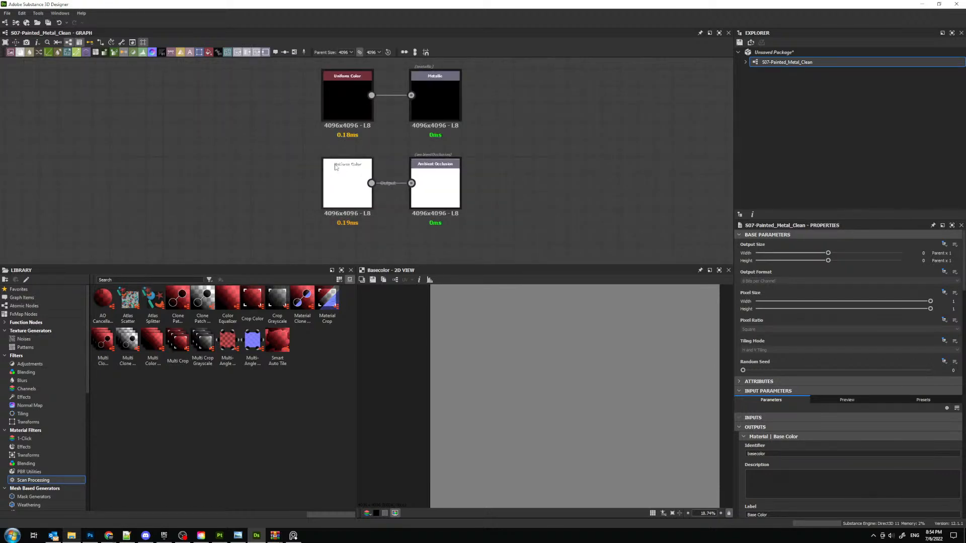
{"action": "left_click_drag", "start_coordinate": [282, 134], "coordinate": [589, 261]}
{"action": "key", "text": "Delete"}
- Delete the source nodes feeding the Base Color, Normal, Roughness and Metallic outputs, keeping the four output nodes
{"action": "middle_click_drag", "start_coordinate": [410, 171], "coordinate": [402, 264]}
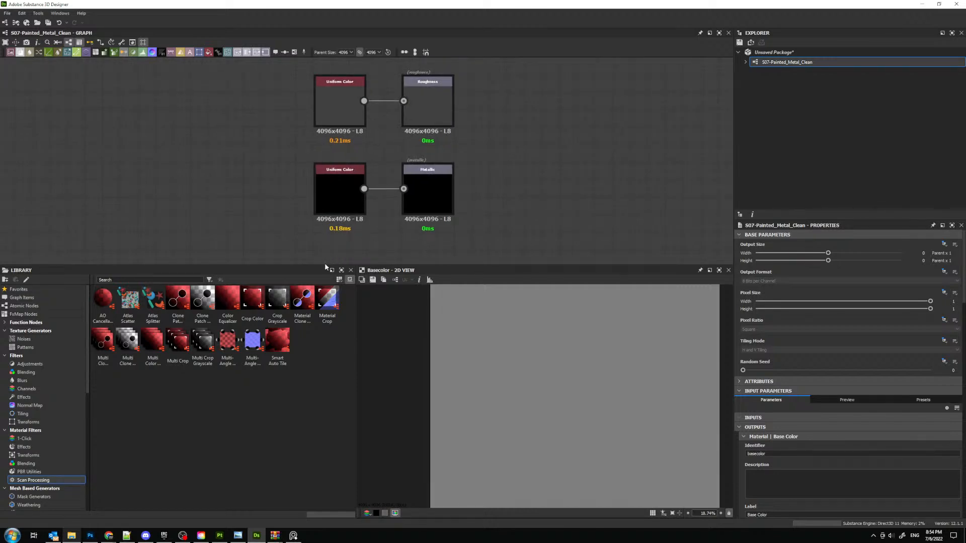
{"action": "scroll", "coordinate": [339, 88], "scroll_direction": "down", "scroll_amount": 3}
{"action": "middle_click_drag", "start_coordinate": [339, 88], "coordinate": [405, 186]}
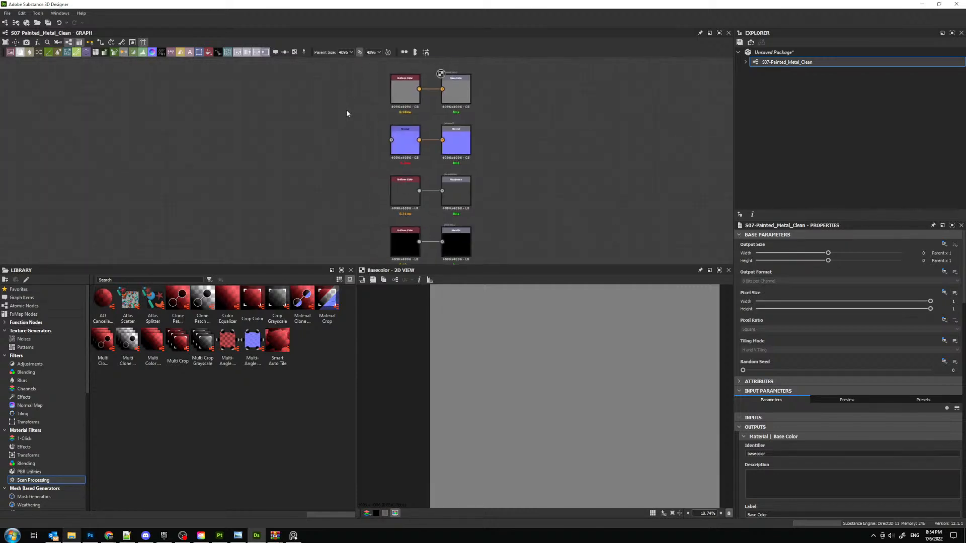
{"action": "scroll", "coordinate": [347, 110], "scroll_direction": "down", "scroll_amount": 1}
{"action": "left_click_drag", "start_coordinate": [339, 77], "coordinate": [409, 239]}
{"action": "key", "text": "Delete"}
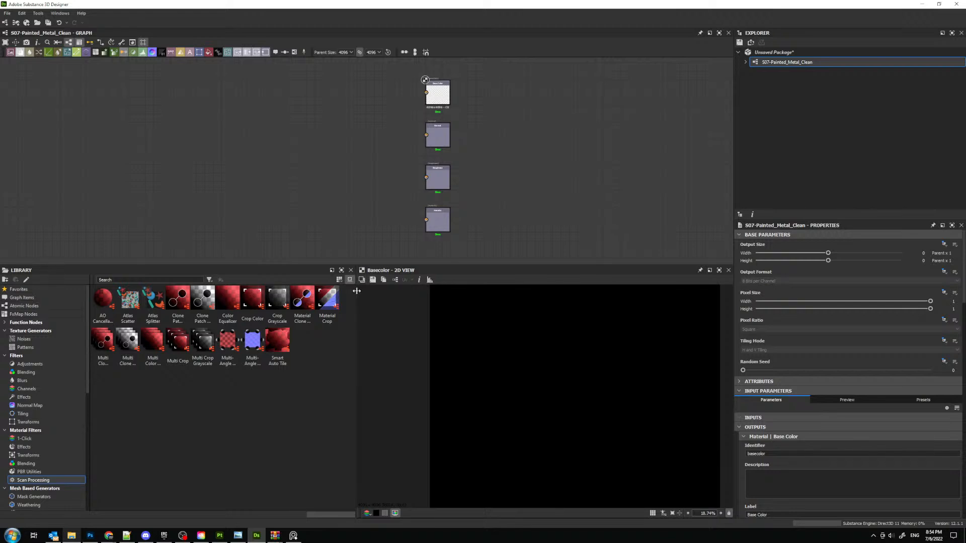
- Widen the library and browse its Noises texture generators
{"action": "left_click_drag", "start_coordinate": [356, 291], "coordinate": [361, 290]}
{"action": "left_click", "coordinate": [24, 339]}
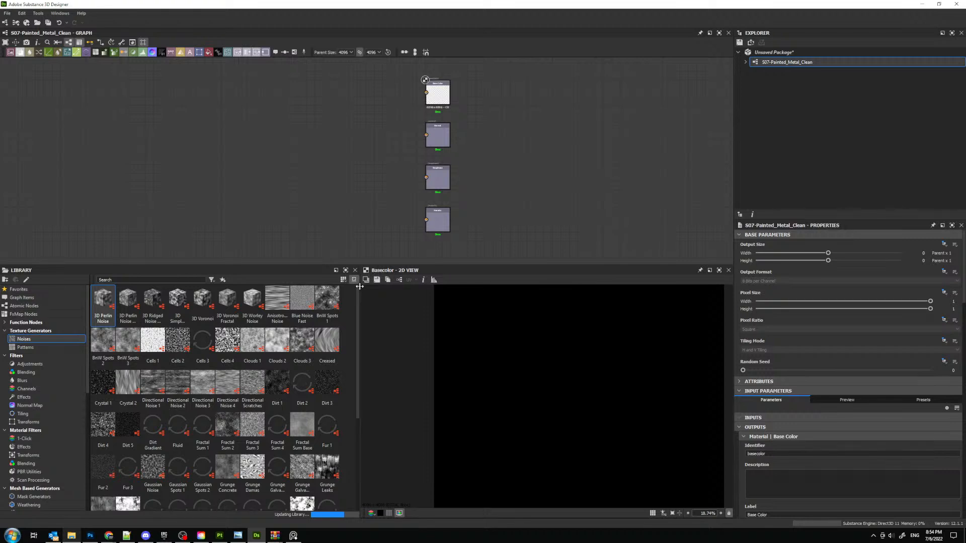
{"action": "left_click_drag", "start_coordinate": [360, 290], "coordinate": [381, 286]}
{"action": "middle_click_drag", "start_coordinate": [255, 176], "coordinate": [453, 171]}
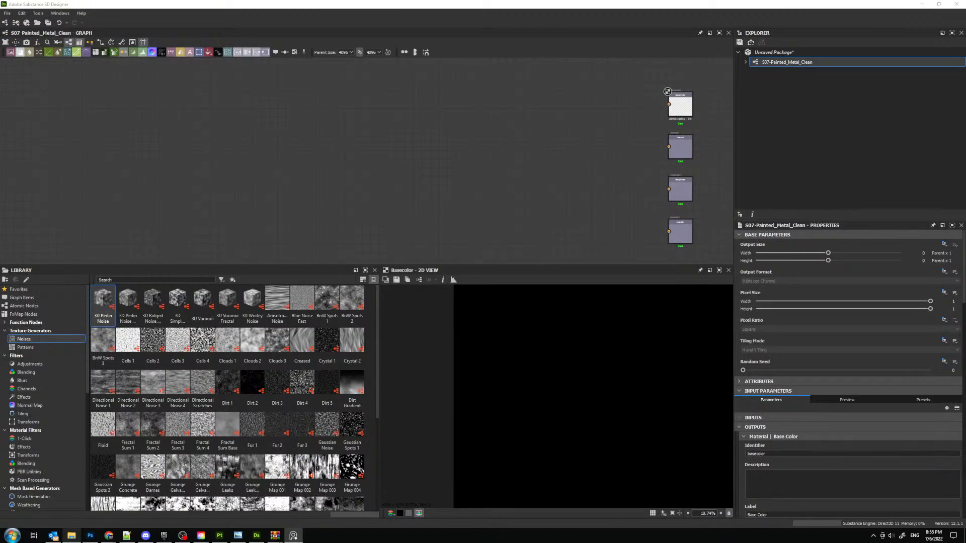
{"action": "middle_click_drag", "start_coordinate": [311, 150], "coordinate": [368, 159]}
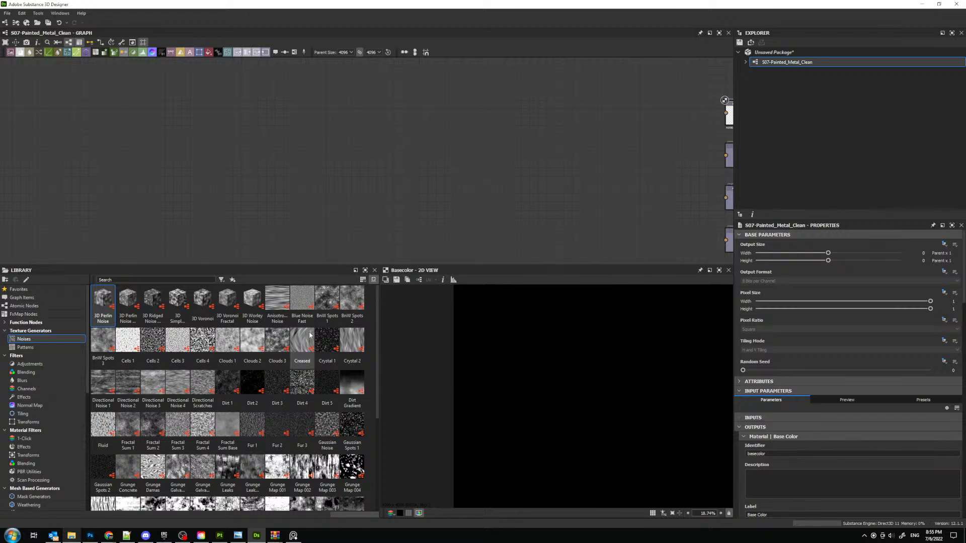
{"action": "scroll", "coordinate": [212, 434], "scroll_direction": "down", "scroll_amount": 5}
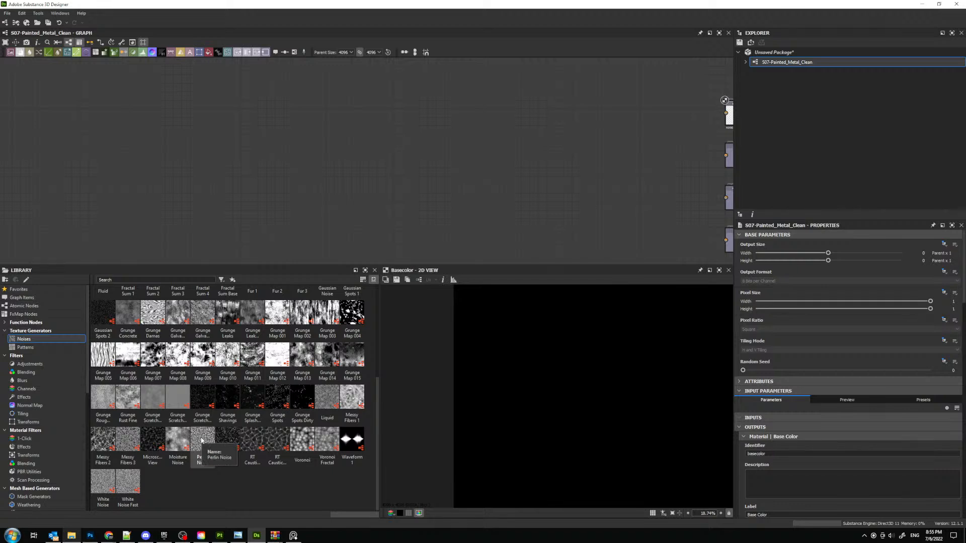
- Add a Perlin Noise node in the empty graph area before the outputs and set its scale to 3
{"action": "left_click_drag", "start_coordinate": [178, 439], "coordinate": [269, 166]}
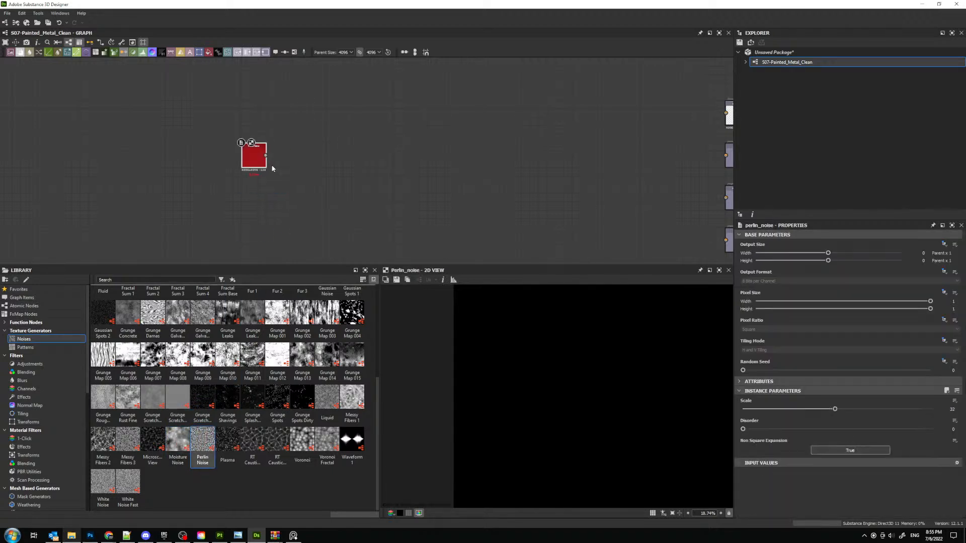
{"action": "left_click_drag", "start_coordinate": [824, 409], "coordinate": [748, 410]}
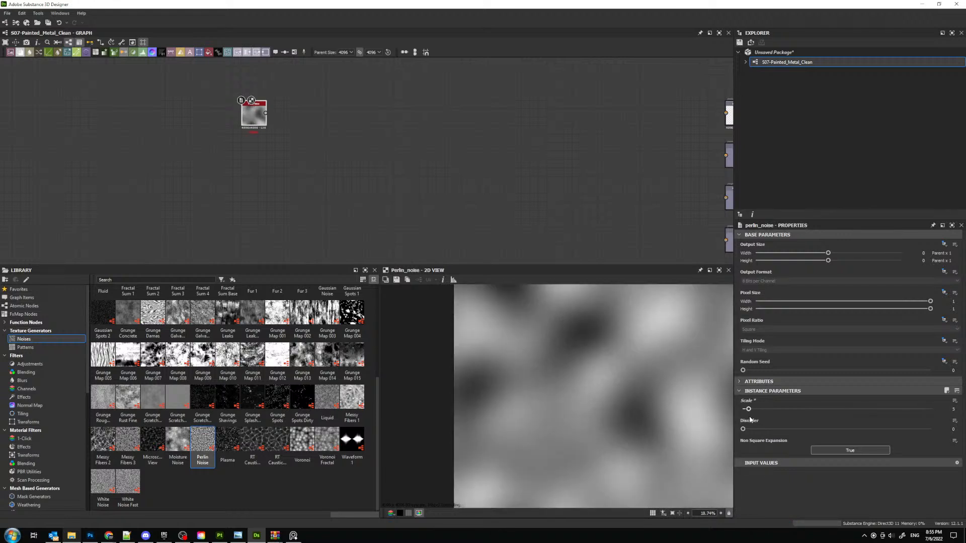
{"action": "scroll", "coordinate": [597, 402], "scroll_direction": "down", "scroll_amount": 4}
{"action": "scroll", "coordinate": [597, 402], "scroll_direction": "up", "scroll_amount": 2}
{"action": "scroll", "coordinate": [227, 100], "scroll_direction": "up", "scroll_amount": 3}
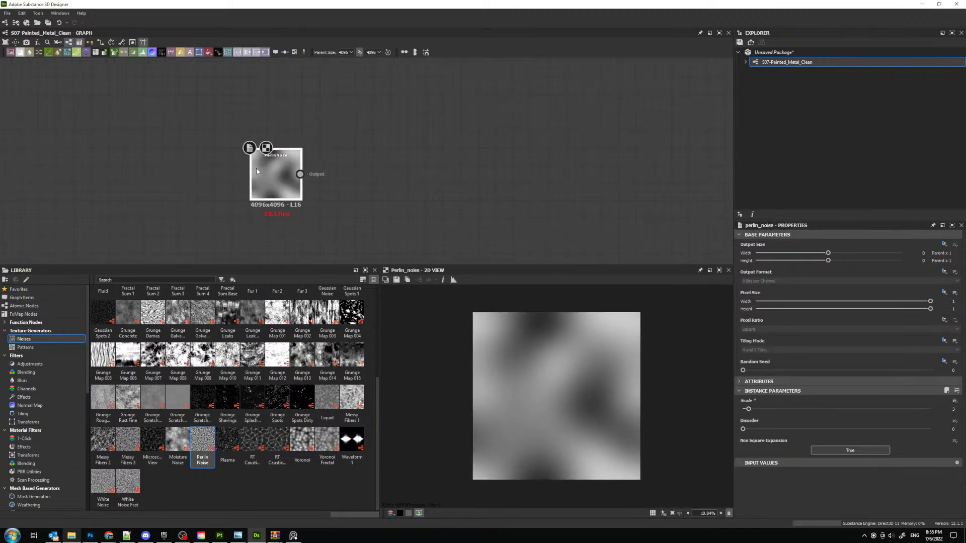
- Add a Normal node in OpenGL format after the Perlin Noise and move both nodes upward in the graph
{"action": "key", "text": "space"}
{"action": "type", "text": "norm"}
{"action": "key", "text": "Return"}
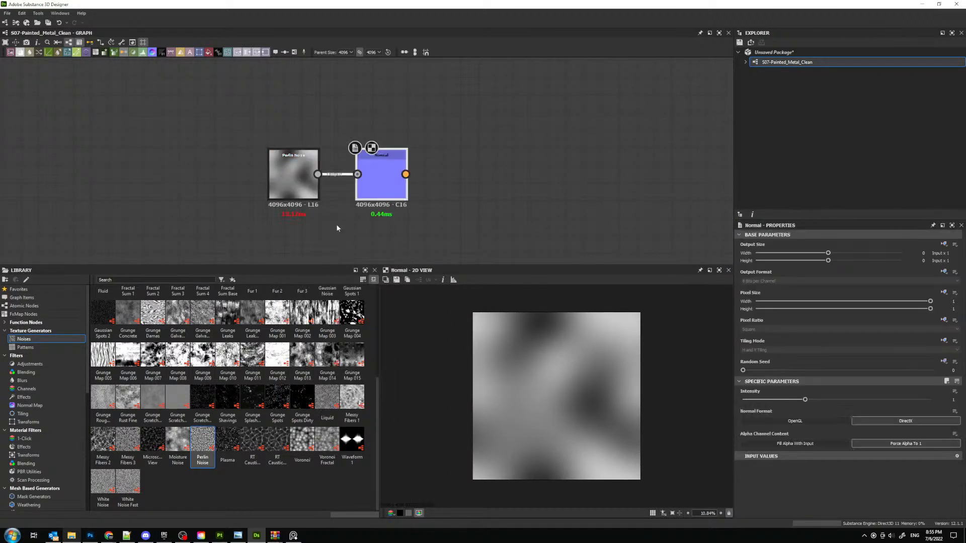
{"action": "left_click", "coordinate": [805, 421]}
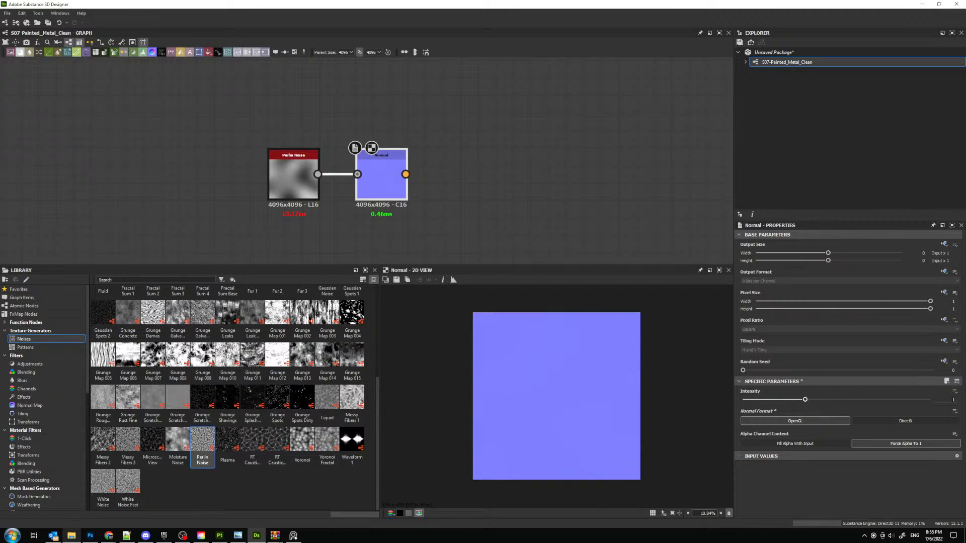
{"action": "type", "text": "2"}
{"action": "key", "text": "Return"}
{"action": "scroll", "coordinate": [570, 354], "scroll_direction": "up", "scroll_amount": 1}
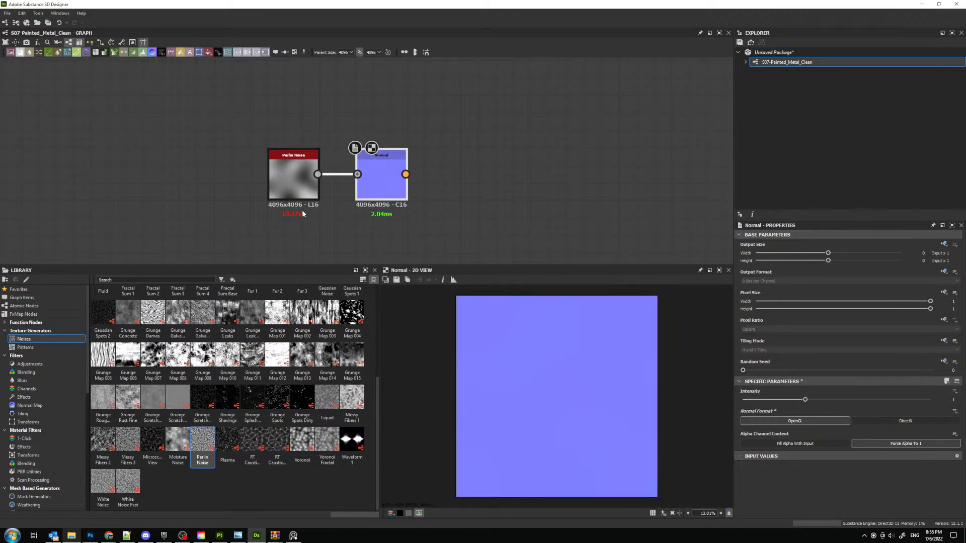
{"action": "left_click_drag", "start_coordinate": [302, 214], "coordinate": [357, 117]}
{"action": "middle_click_drag", "start_coordinate": [345, 161], "coordinate": [383, 173]}
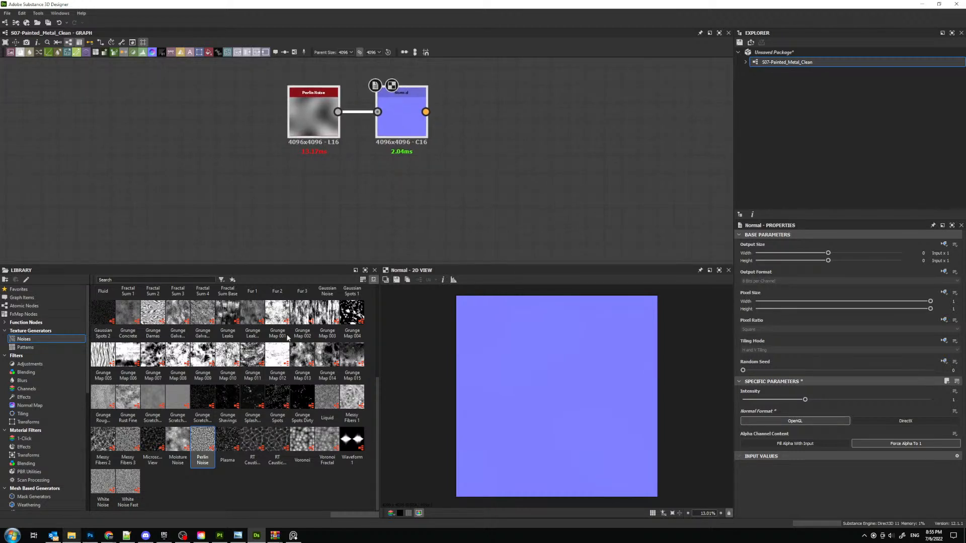
- Try out a Grunge Shavings node with Scratch Spots Amount at 0.39 and delete it
{"action": "left_click", "coordinate": [275, 495]}
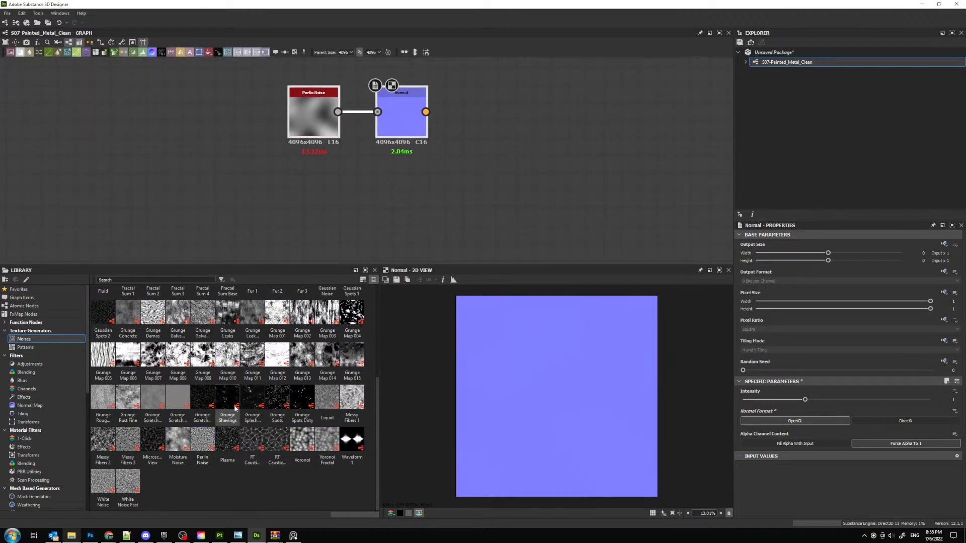
{"action": "left_click_drag", "start_coordinate": [226, 405], "coordinate": [314, 233]}
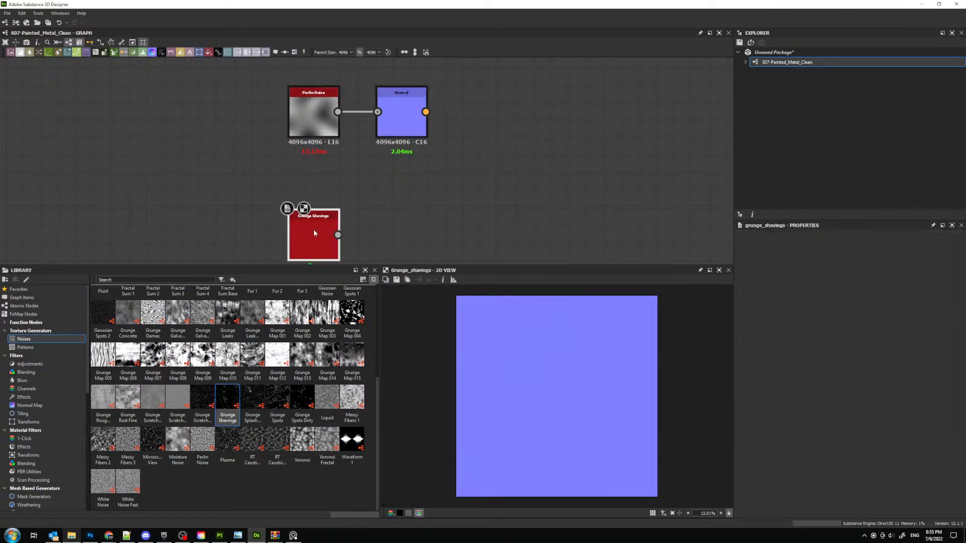
{"action": "scroll", "coordinate": [594, 369], "scroll_direction": "up", "scroll_amount": 5}
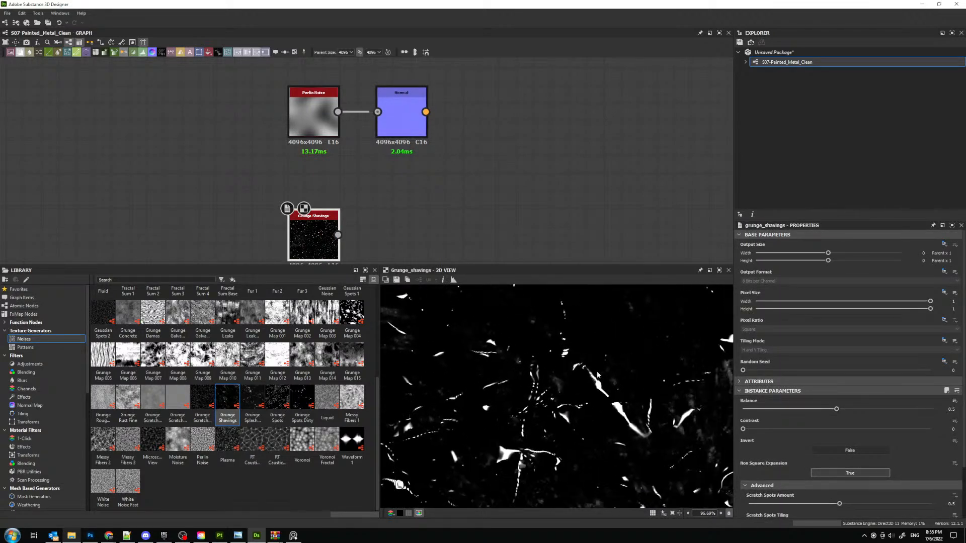
{"action": "scroll", "coordinate": [781, 451], "scroll_direction": "down", "scroll_amount": 2}
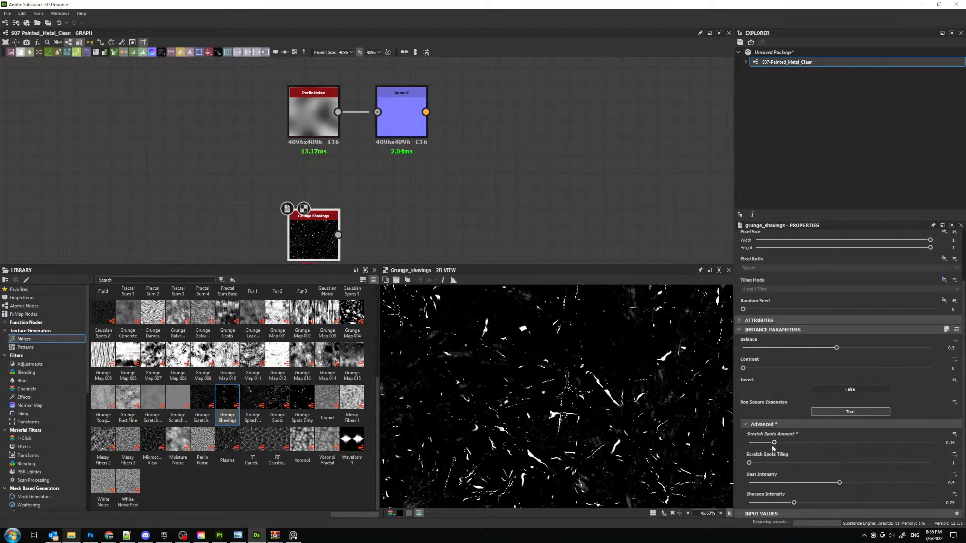
{"action": "left_click_drag", "start_coordinate": [773, 447], "coordinate": [820, 441]}
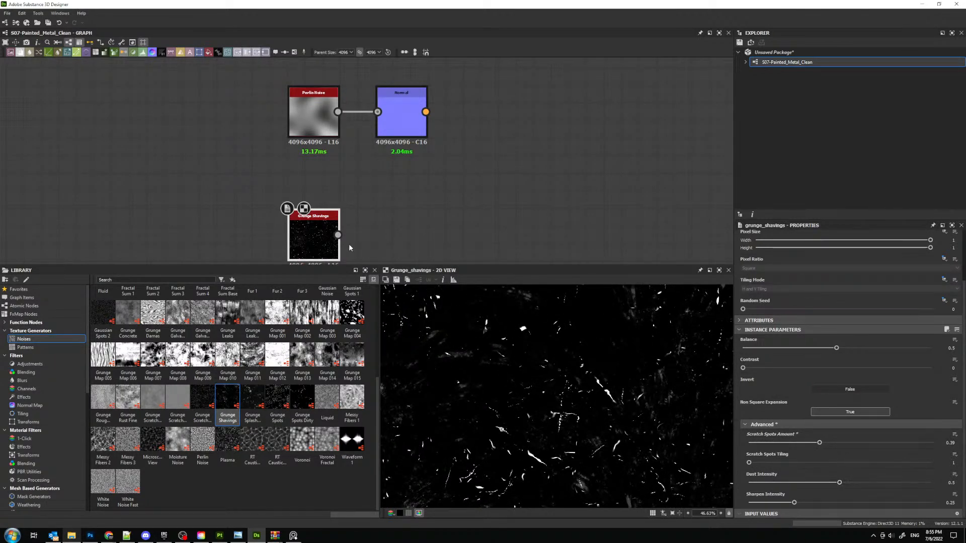
{"action": "key", "text": "Delete"}
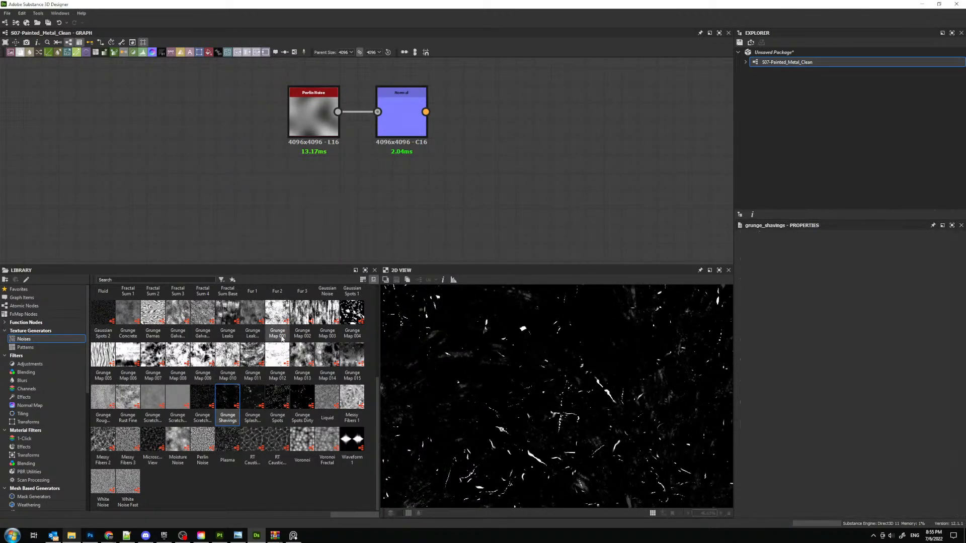
- Try out a Grunge Spots node below the Perlin Noise, inspect its pattern and delete it
{"action": "left_click", "coordinate": [284, 403]}
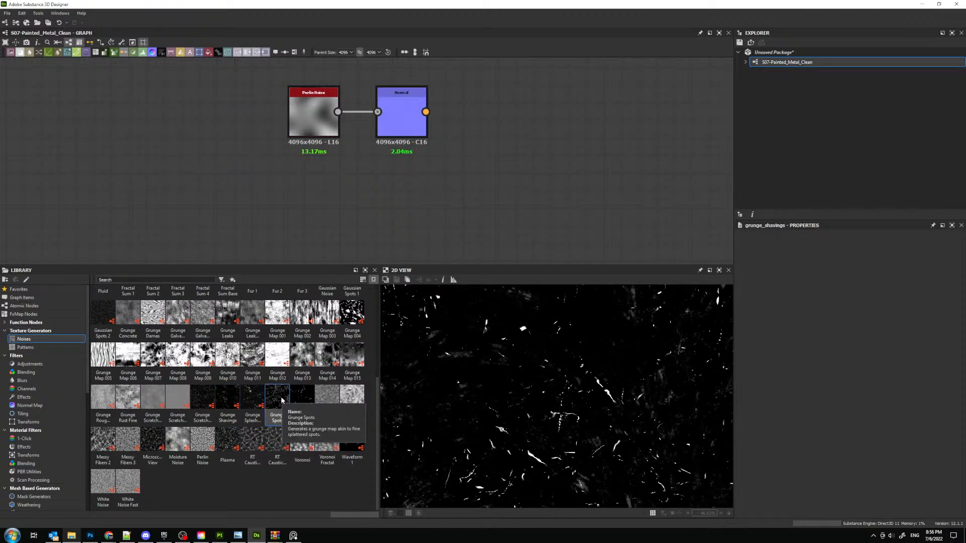
{"action": "left_click_drag", "start_coordinate": [282, 400], "coordinate": [308, 201]}
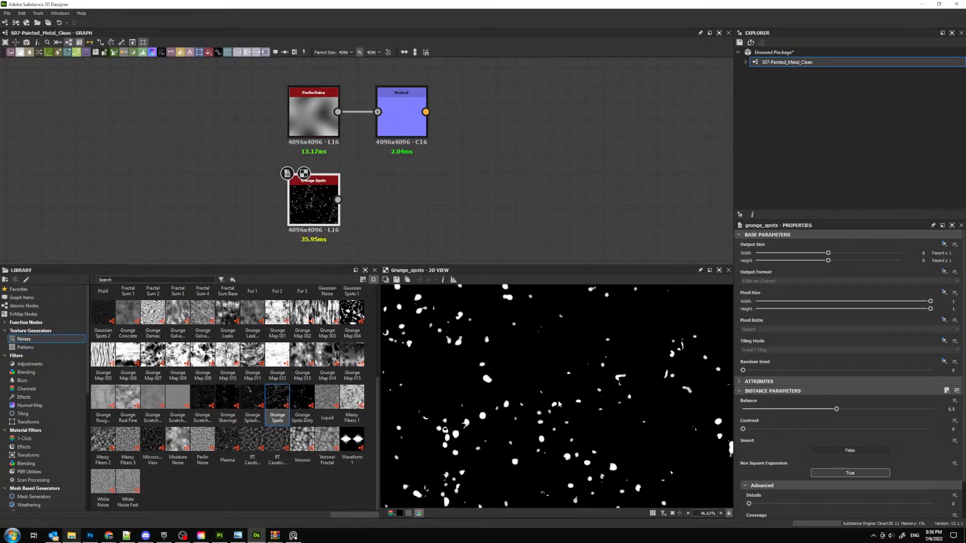
{"action": "key", "text": "f"}
{"action": "scroll", "coordinate": [576, 351], "scroll_direction": "up", "scroll_amount": 6}
{"action": "scroll", "coordinate": [573, 372], "scroll_direction": "down", "scroll_amount": 6}
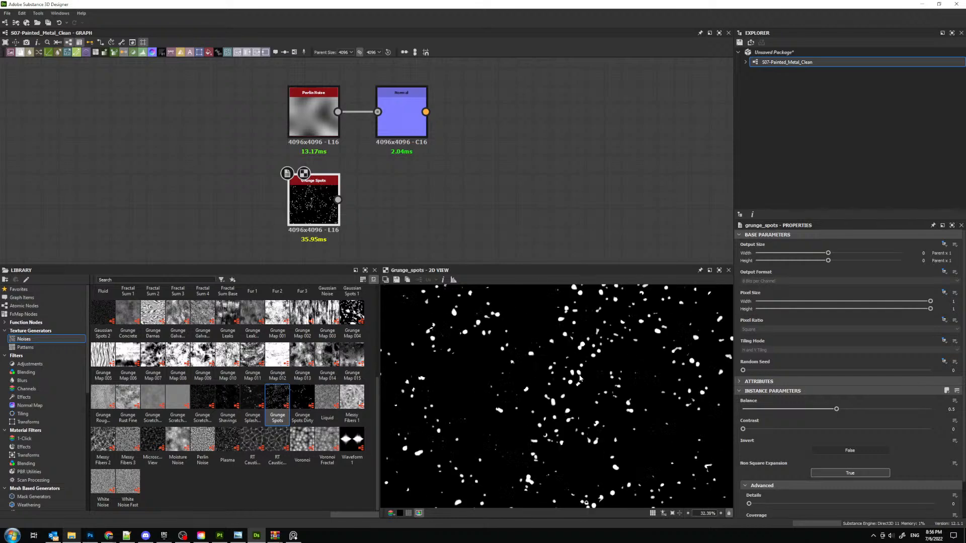
{"action": "left_click_drag", "start_coordinate": [303, 211], "coordinate": [269, 211]}
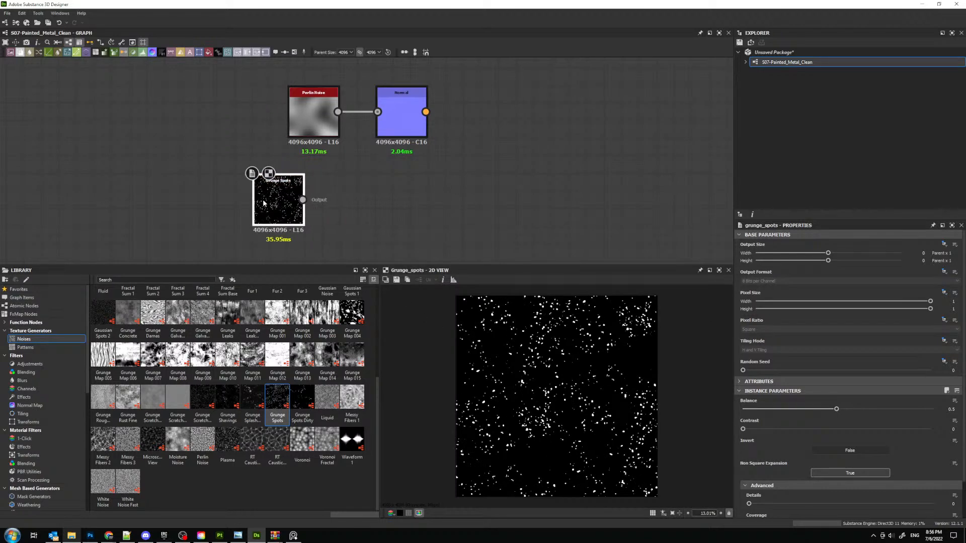
{"action": "key", "text": "Delete"}
- Close the leftover WinRAR windows, switch to Substance 3D Painter and list the texture assets without the smart material filter
{"action": "mouse_move", "coordinate": [275, 535]}
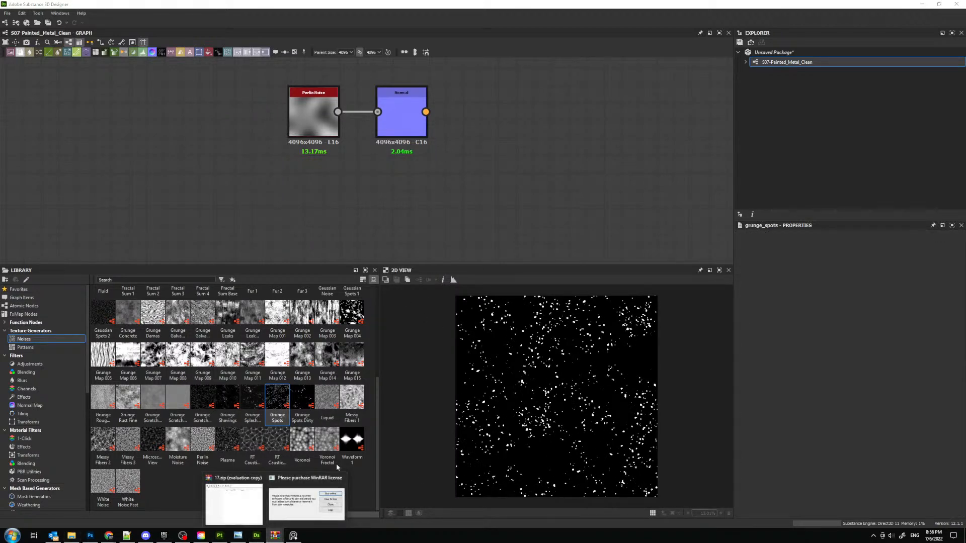
{"action": "left_click", "coordinate": [301, 478]}
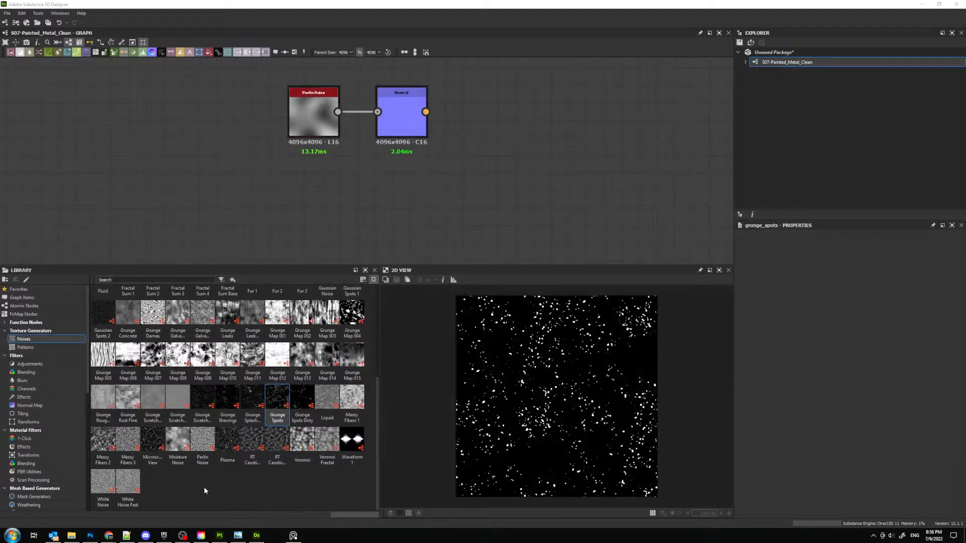
{"action": "left_click", "coordinate": [220, 536]}
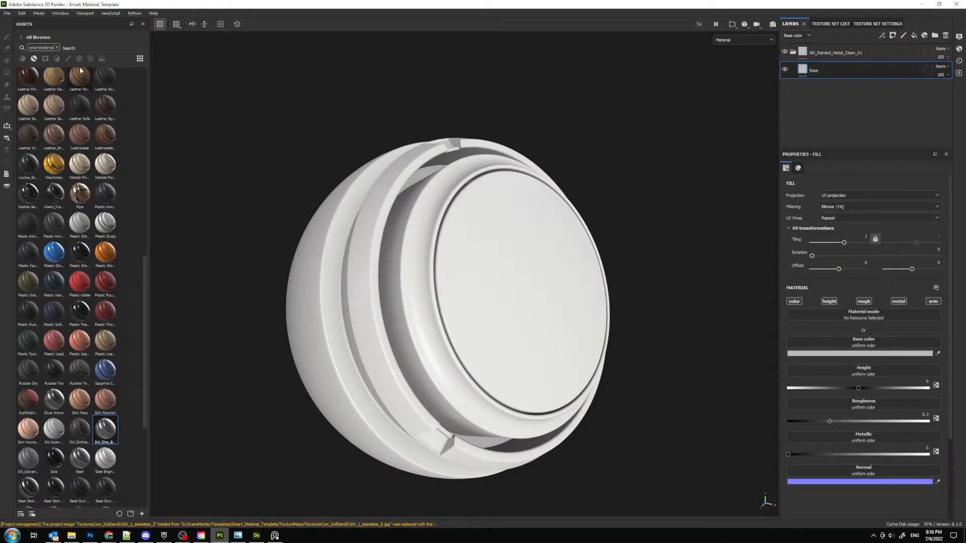
{"action": "left_click", "coordinate": [90, 59]}
{"action": "left_click", "coordinate": [56, 48]}
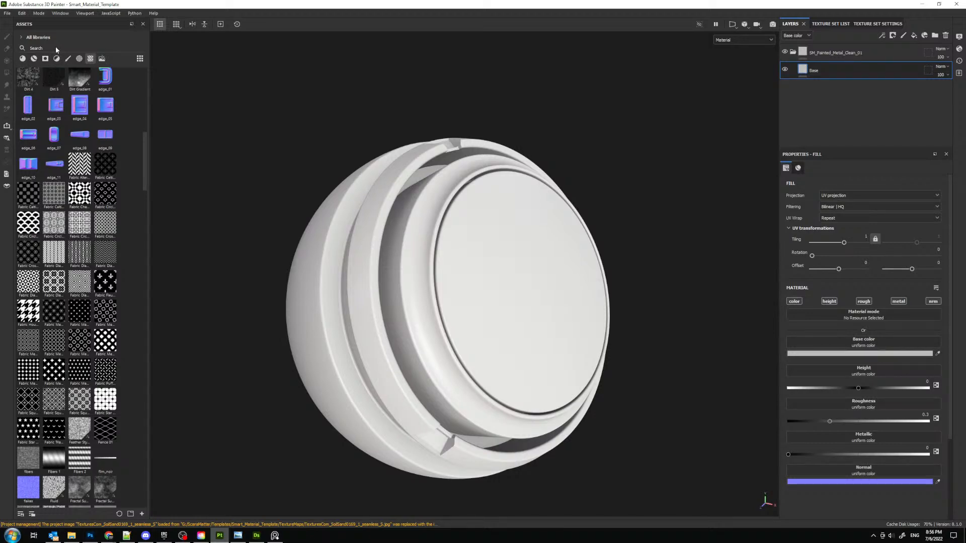
- Browse the grunge texture assets for Grunge Shavings and show its file in its folder on disk
{"action": "scroll", "coordinate": [109, 220], "scroll_direction": "down", "scroll_amount": 10}
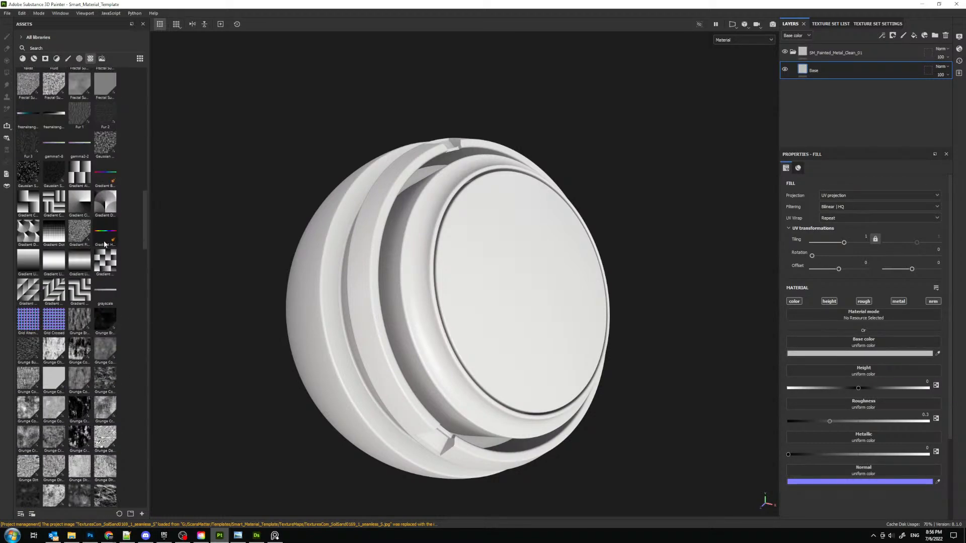
{"action": "scroll", "coordinate": [43, 302], "scroll_direction": "down", "scroll_amount": 4}
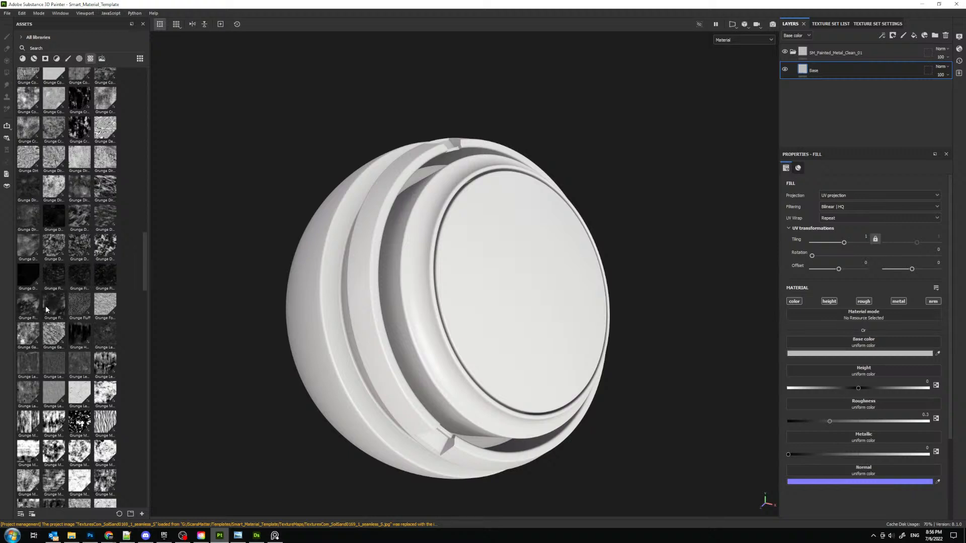
{"action": "scroll", "coordinate": [51, 308], "scroll_direction": "down", "scroll_amount": 8}
{"action": "mouse_move", "coordinate": [75, 331]}
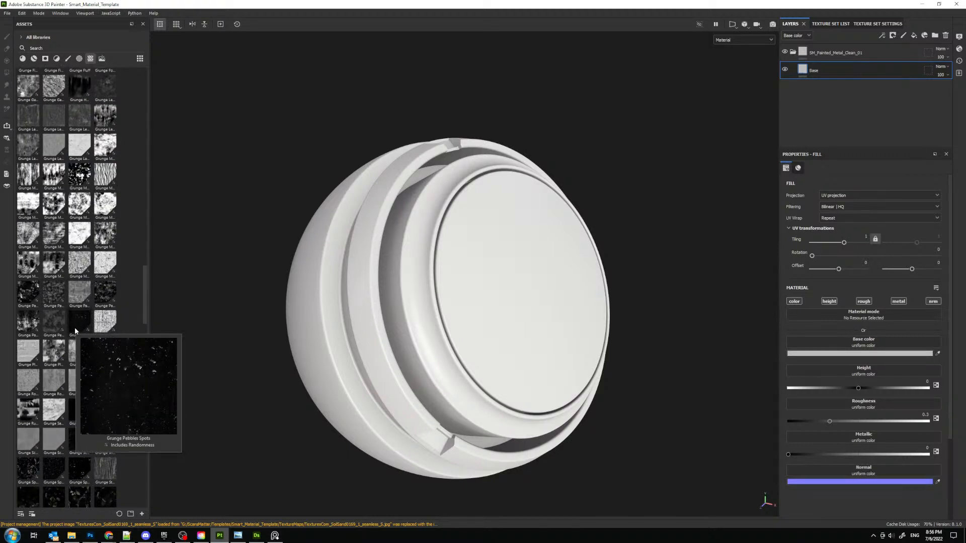
{"action": "scroll", "coordinate": [76, 342], "scroll_direction": "down", "scroll_amount": 2}
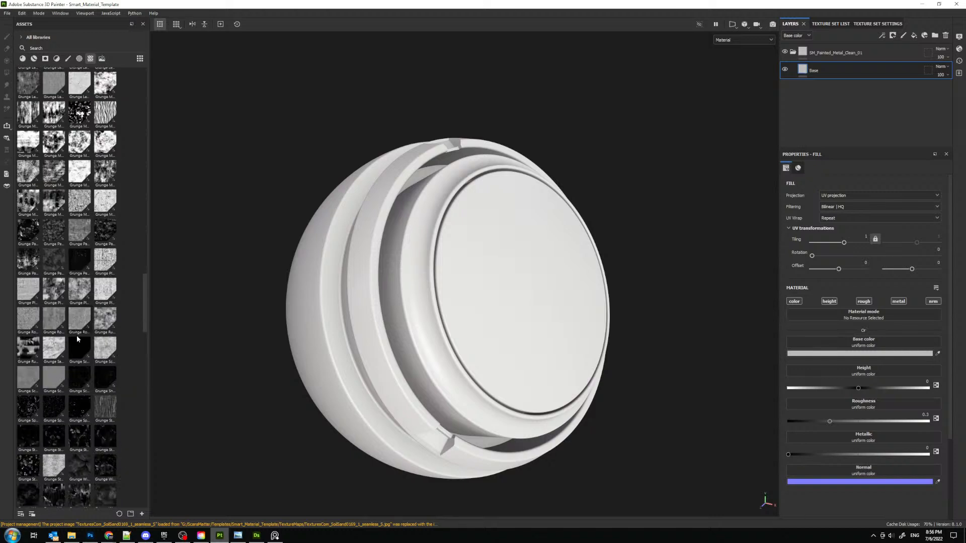
{"action": "mouse_move", "coordinate": [77, 356]}
{"action": "mouse_move", "coordinate": [106, 375]}
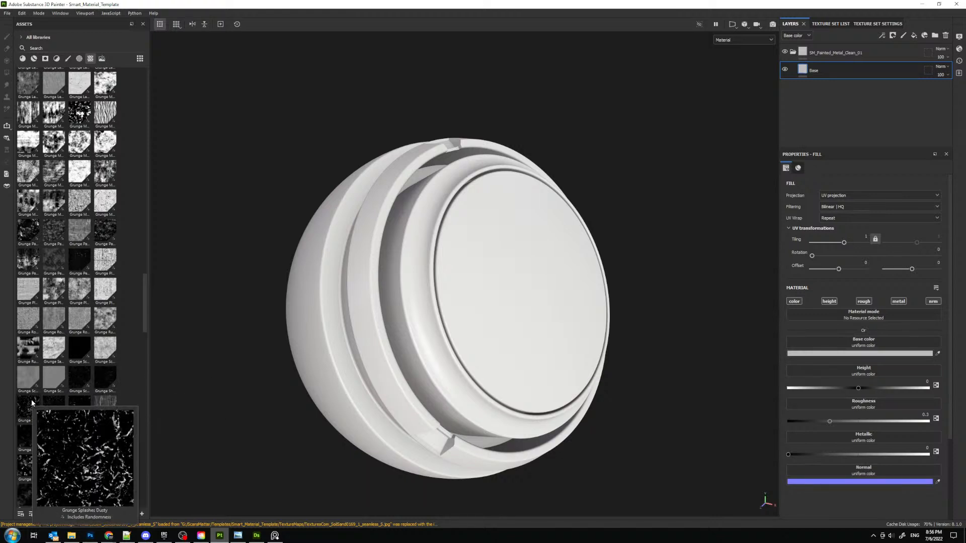
{"action": "right_click", "coordinate": [105, 376]}
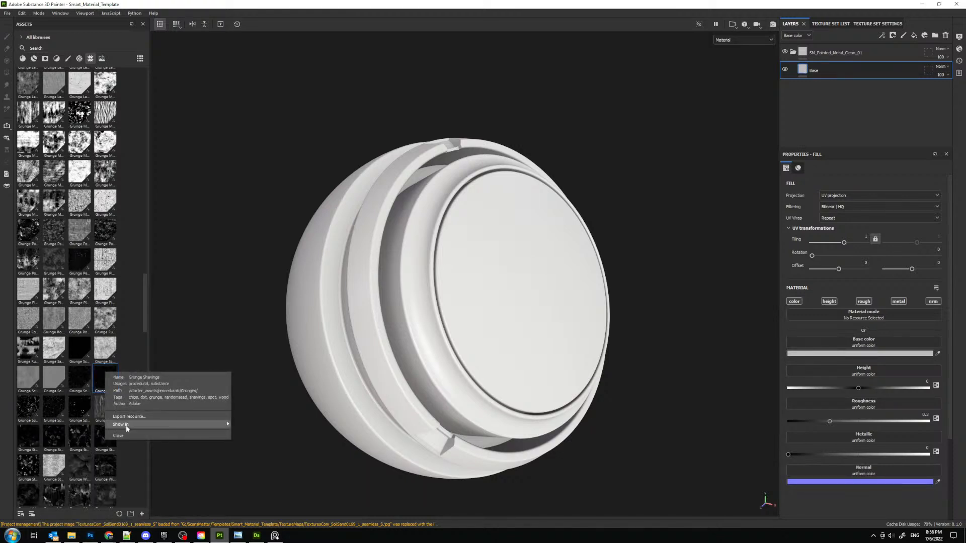
{"action": "mouse_move", "coordinate": [126, 426]}
{"action": "left_click", "coordinate": [249, 426]}
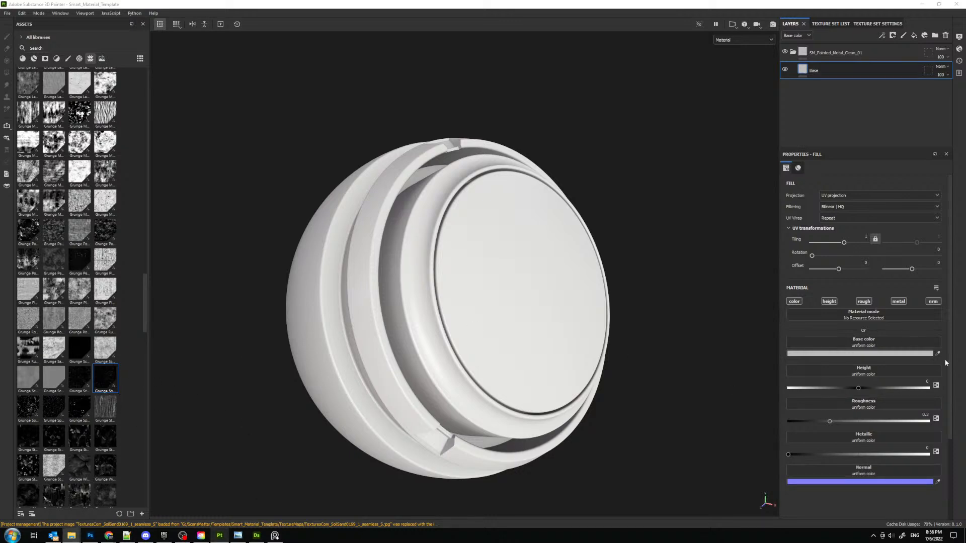
- Bring the Grunge Shavings file into the Substance 3D Designer graph as a node below the Perlin Noise and inspect its pattern
{"action": "left_click_drag", "start_coordinate": [965, 25], "coordinate": [965, 103]}
{"action": "left_click", "coordinate": [257, 535]}
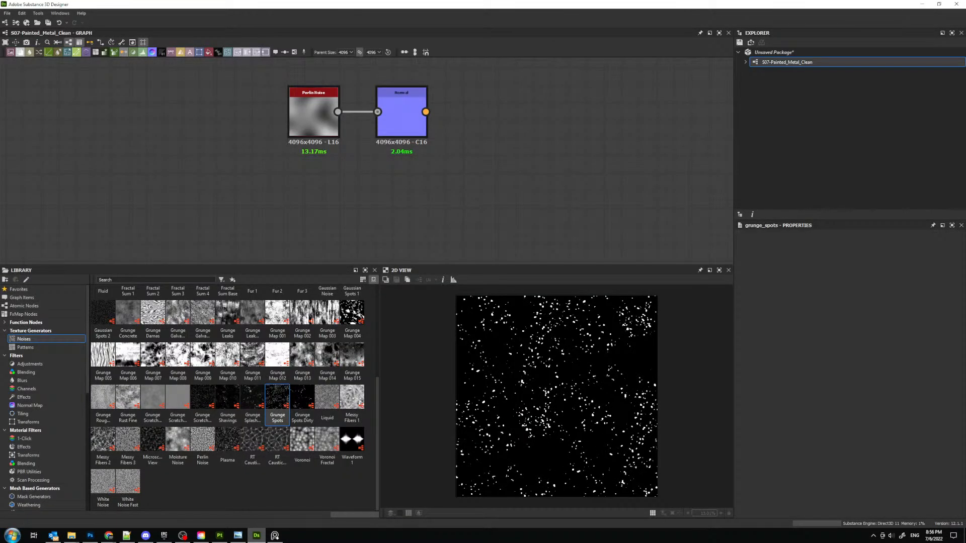
{"action": "left_click_drag", "start_coordinate": [228, 397], "coordinate": [318, 195]}
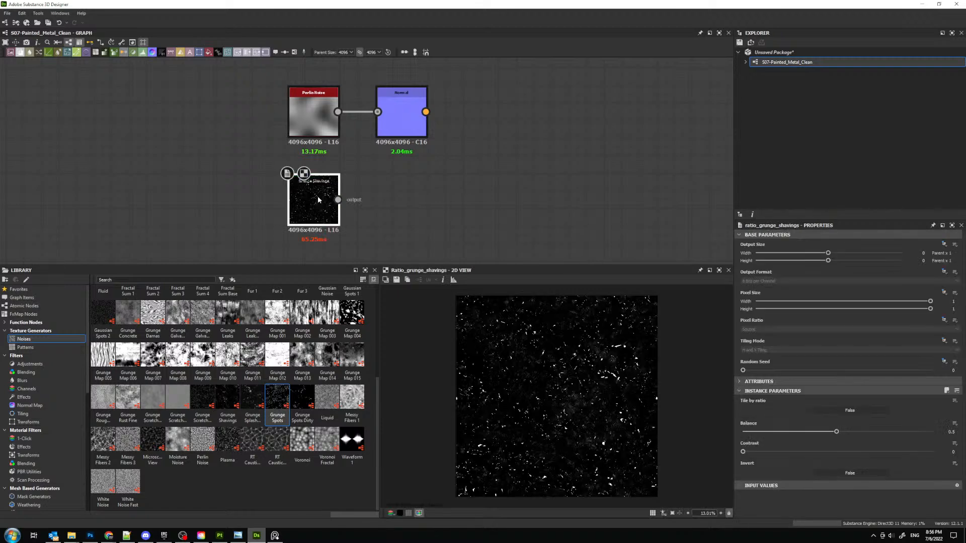
{"action": "scroll", "coordinate": [573, 362], "scroll_direction": "up", "scroll_amount": 5}
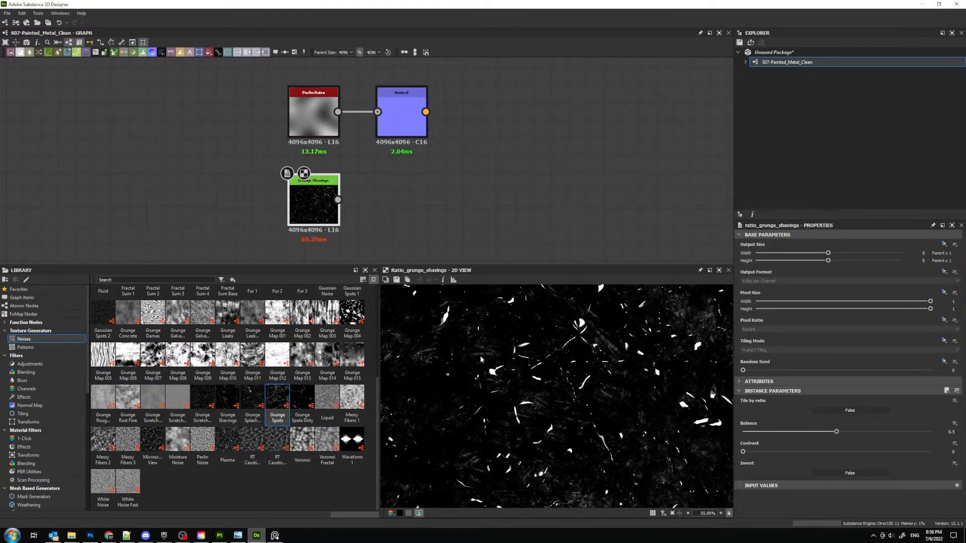
- Try out the library's own Grunge Shavings node next to the imported one, compare the patterns and delete it
{"action": "left_click_drag", "start_coordinate": [228, 399], "coordinate": [385, 214]}
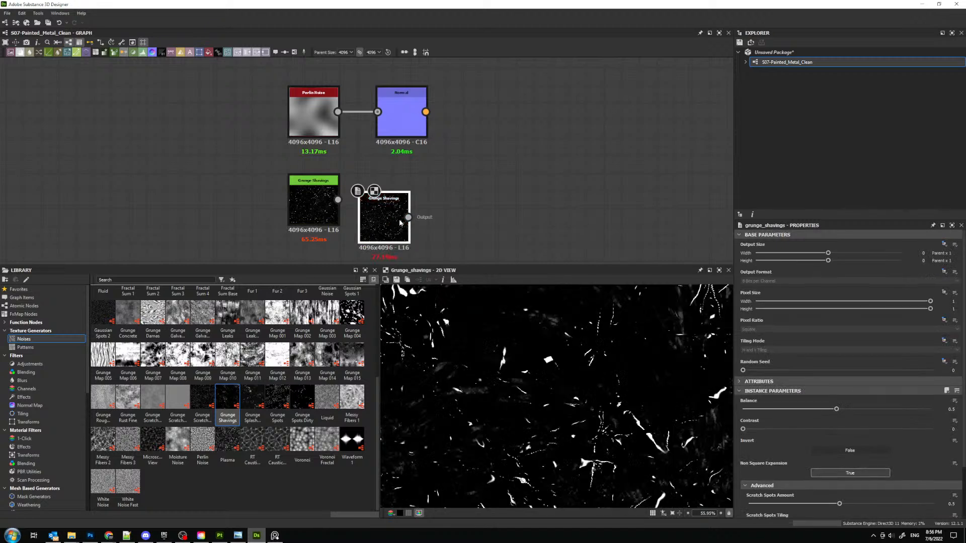
{"action": "scroll", "coordinate": [560, 390], "scroll_direction": "up", "scroll_amount": 2}
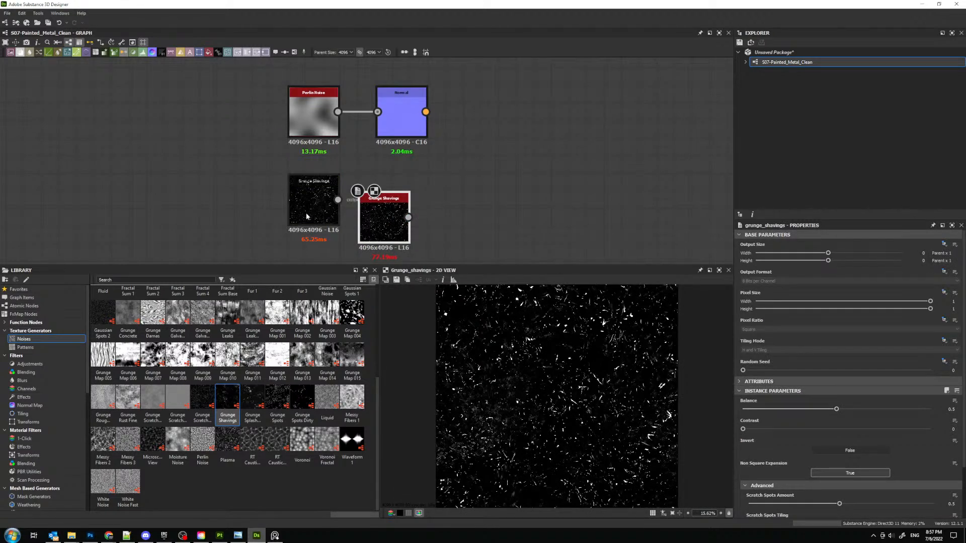
{"action": "left_click_drag", "start_coordinate": [387, 221], "coordinate": [405, 204]}
{"action": "key", "text": "Delete"}
{"action": "double_click", "coordinate": [314, 206]}
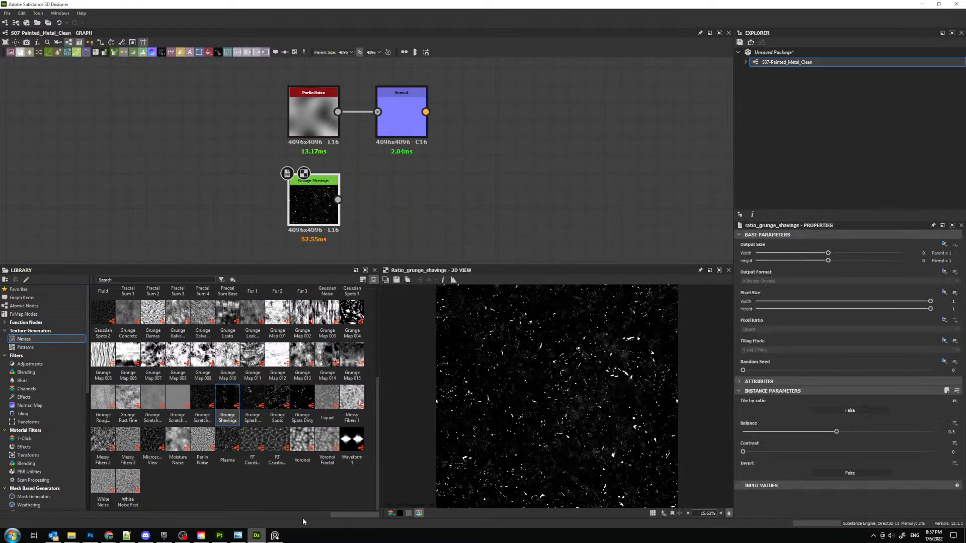
- Look at the Grunge Shavings preview in Substance 3D Painter and return to Substance 3D Designer
{"action": "left_click", "coordinate": [256, 536]}
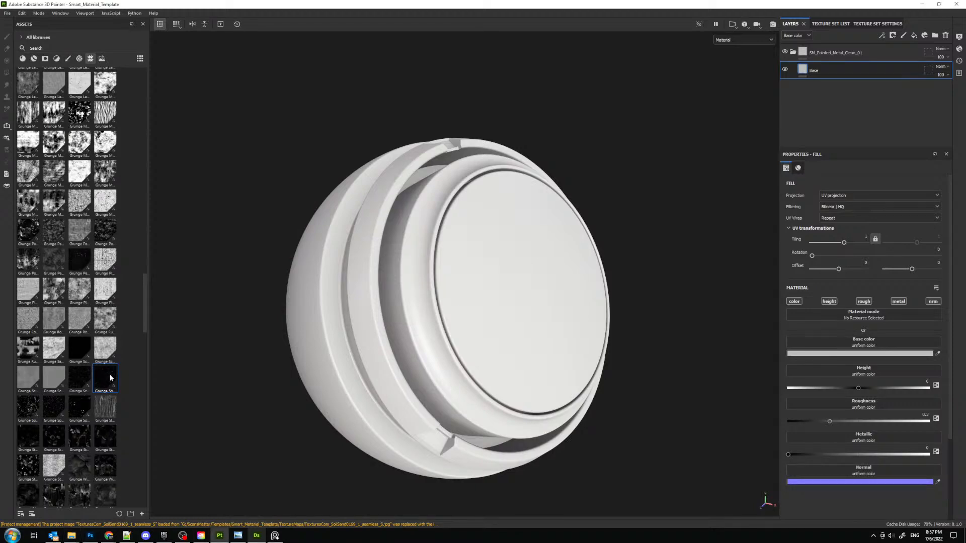
{"action": "mouse_move", "coordinate": [110, 378]}
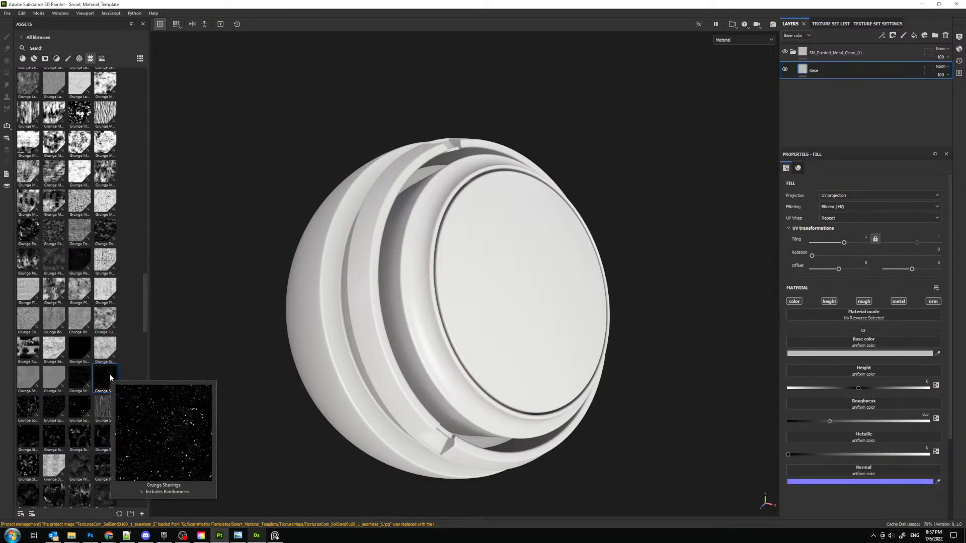
{"action": "left_click", "coordinate": [262, 533]}
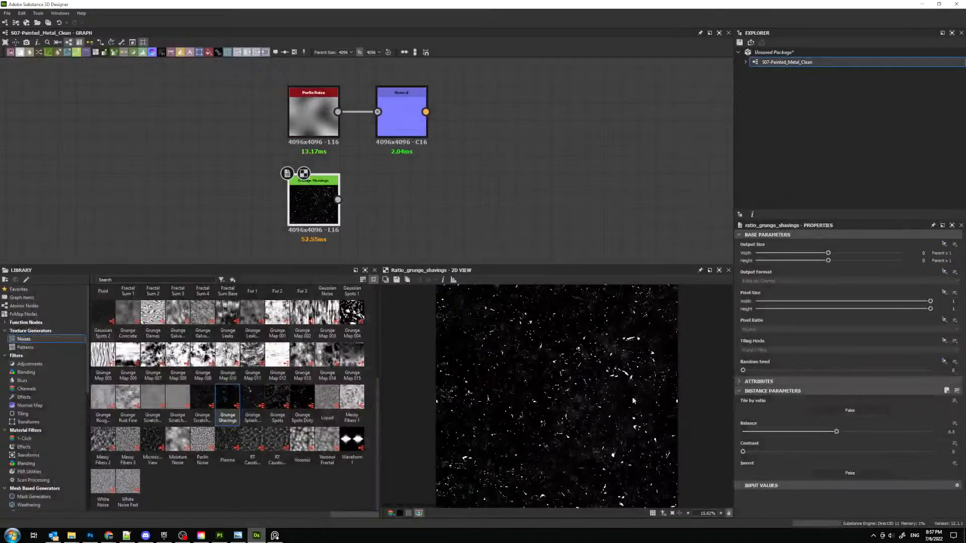
- Set the Grunge Shavings node's Balance to 0.38 and inspect the pattern
{"action": "scroll", "coordinate": [633, 401], "scroll_direction": "up", "scroll_amount": 2}
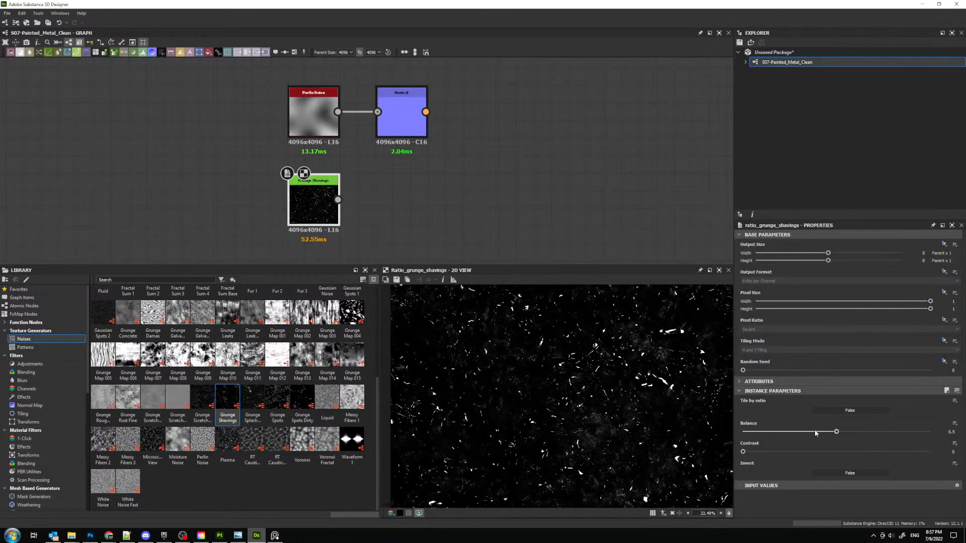
{"action": "mouse_move", "coordinate": [815, 434]}
{"action": "left_mouse_down"}
{"action": "mouse_move", "coordinate": [825, 434]}
{"action": "mouse_move", "coordinate": [812, 435]}
{"action": "left_mouse_up"}
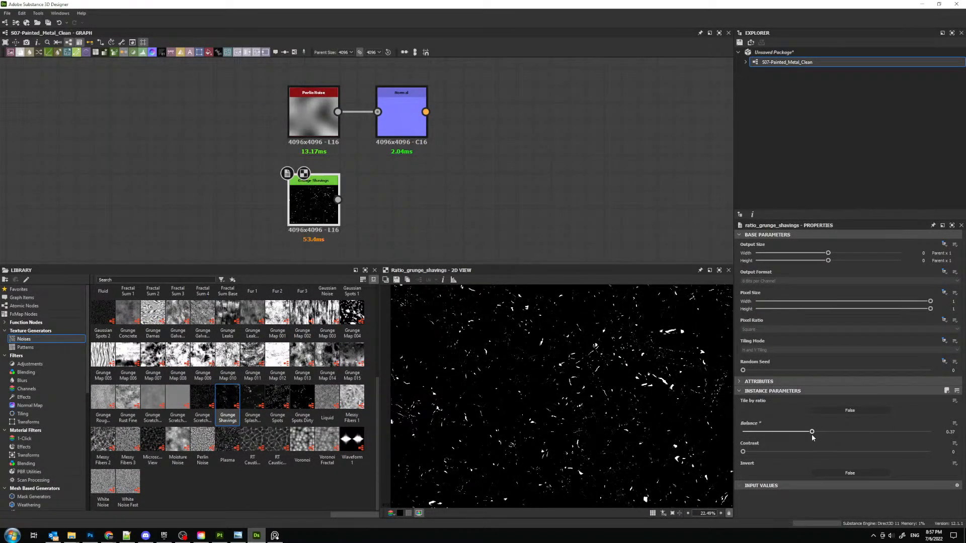
{"action": "scroll", "coordinate": [600, 370], "scroll_direction": "down", "scroll_amount": 6}
{"action": "scroll", "coordinate": [588, 369], "scroll_direction": "up", "scroll_amount": 5}
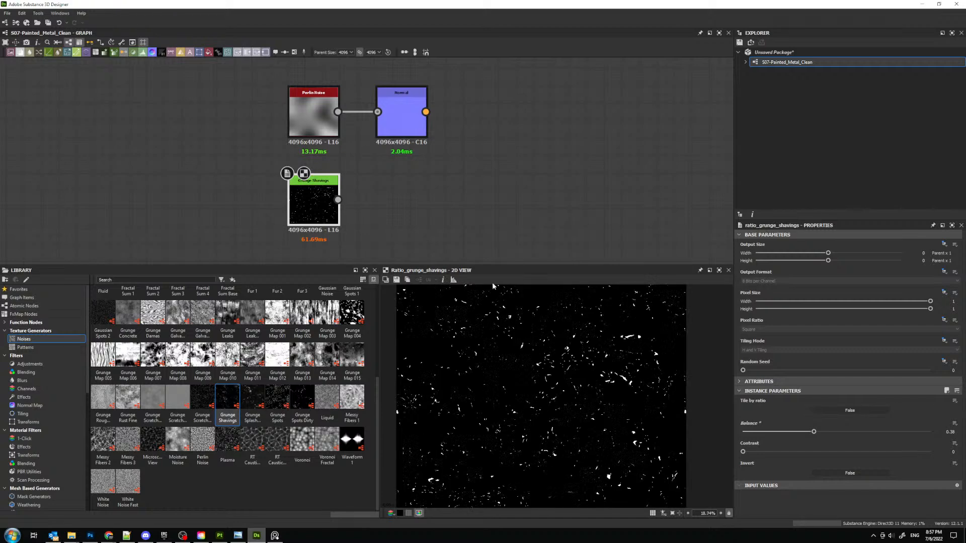
- Move the Grunge Shavings node lower in the graph and add a Transformation 2D node after it
{"action": "middle_click_drag", "start_coordinate": [394, 215], "coordinate": [400, 171]}
{"action": "left_click_drag", "start_coordinate": [311, 164], "coordinate": [311, 199]}
{"action": "key", "text": "space"}
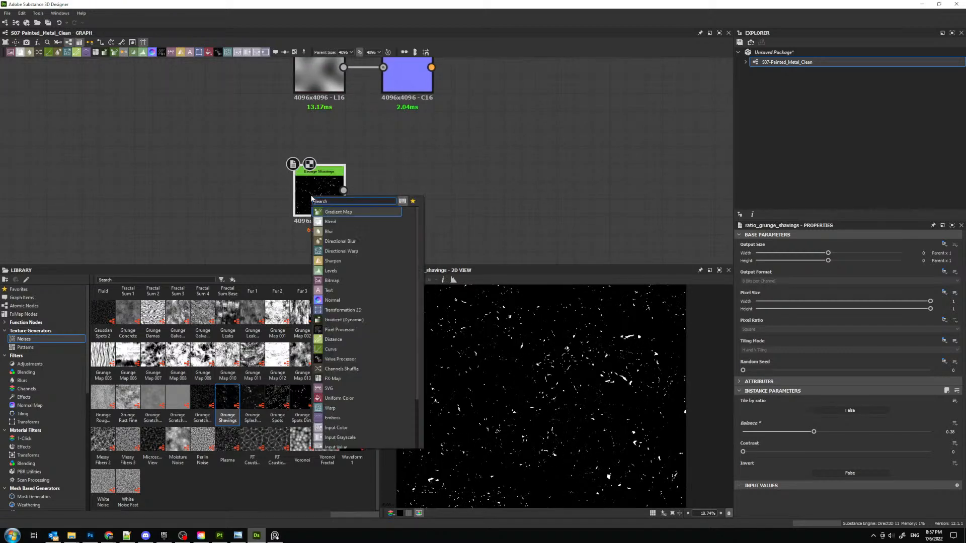
{"action": "type", "text": "tr"}
{"action": "key", "text": "Return"}
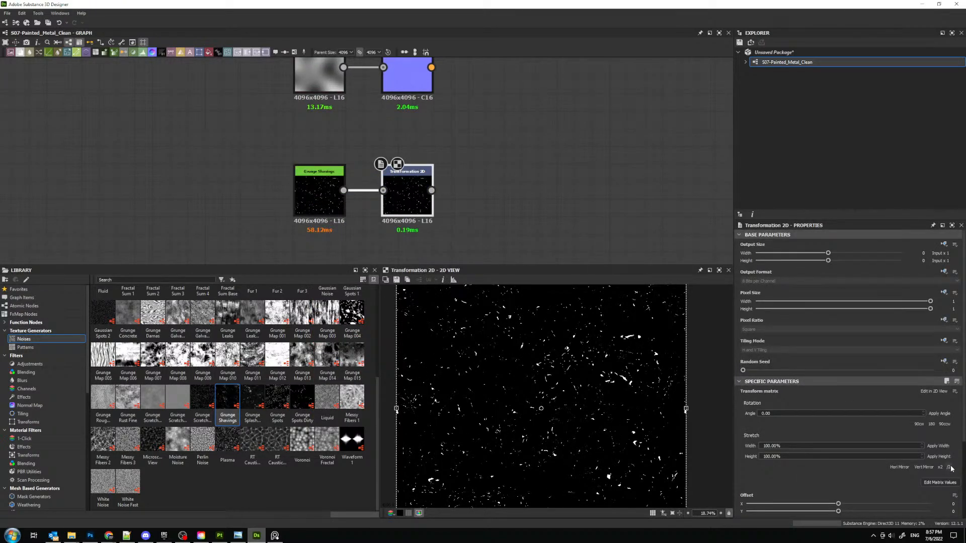
- Halve the Transformation 2D's pattern size twice and rotate the pattern slightly counterclockwise
{"action": "left_click", "coordinate": [949, 467]}
{"action": "left_click", "coordinate": [949, 467]}
{"action": "left_click_drag", "start_coordinate": [592, 364], "coordinate": [606, 364]}
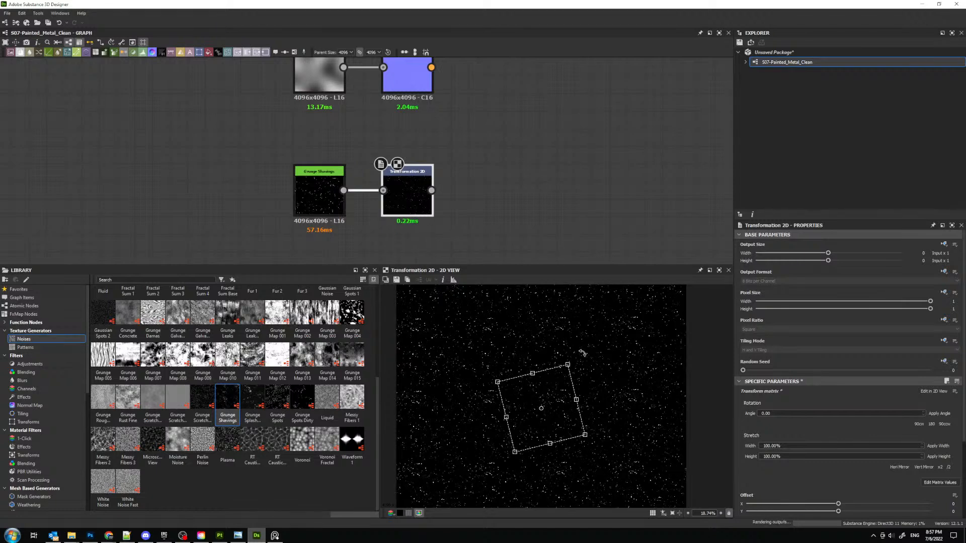
{"action": "scroll", "coordinate": [553, 383], "scroll_direction": "up", "scroll_amount": 5}
{"action": "scroll", "coordinate": [547, 396], "scroll_direction": "down", "scroll_amount": 2}
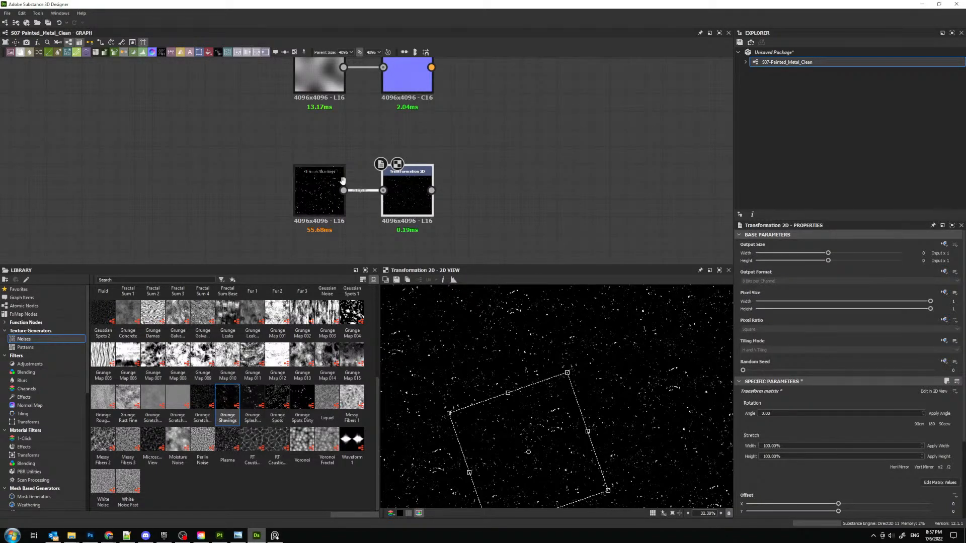
- Move both nodes further left and widen the gap between Grunge Shavings and Transformation 2D
{"action": "mouse_move", "coordinate": [293, 164]}
{"action": "middle_mouse_down"}
{"action": "mouse_move", "coordinate": [231, 120]}
{"action": "mouse_move", "coordinate": [299, 152]}
{"action": "middle_mouse_up"}
{"action": "left_click_drag", "start_coordinate": [275, 138], "coordinate": [422, 200]}
{"action": "left_click_drag", "start_coordinate": [421, 197], "coordinate": [377, 197]}
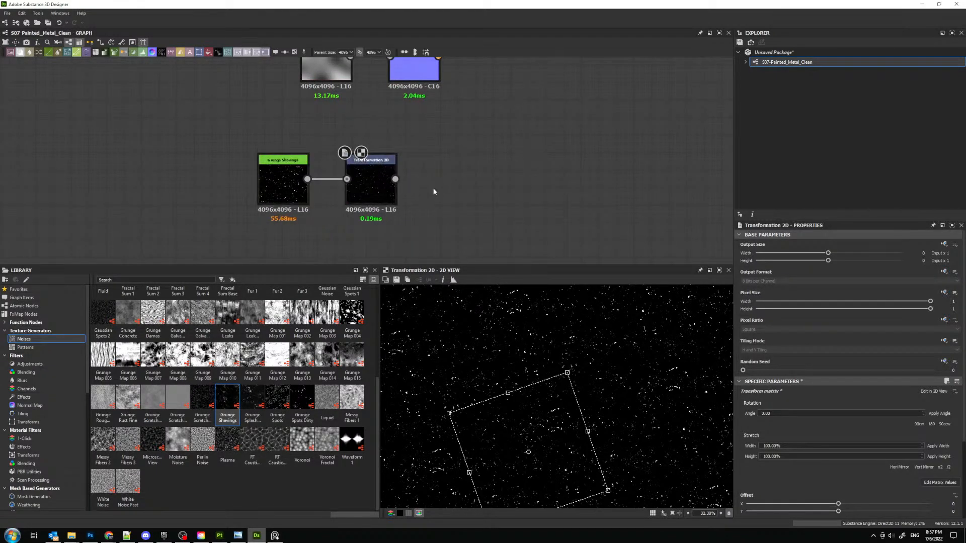
{"action": "left_click_drag", "start_coordinate": [276, 186], "coordinate": [179, 187]}
{"action": "middle_click_drag", "start_coordinate": [195, 227], "coordinate": [230, 177]}
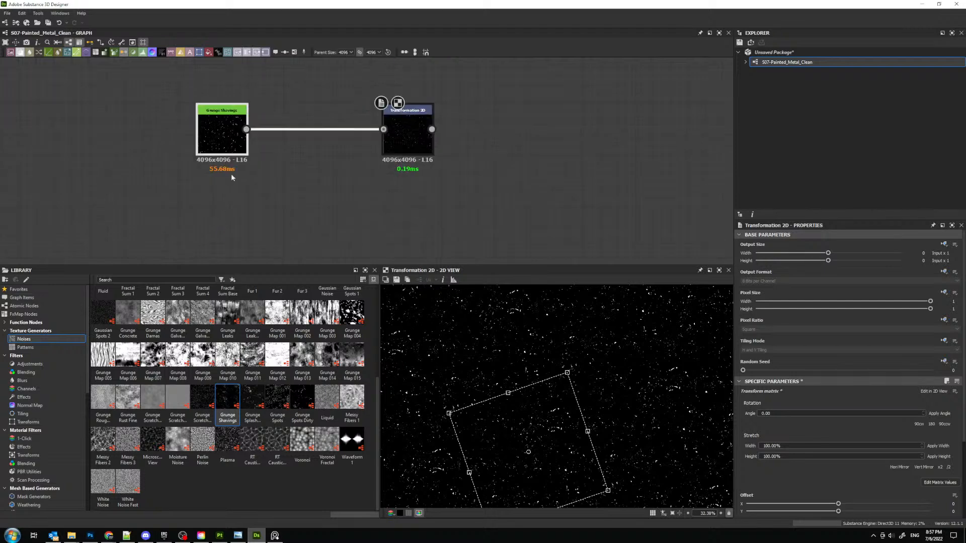
- Duplicate the Grunge Shavings node, place the copy below the original and set its Random Seed to 2
{"action": "double_click", "coordinate": [232, 129]}
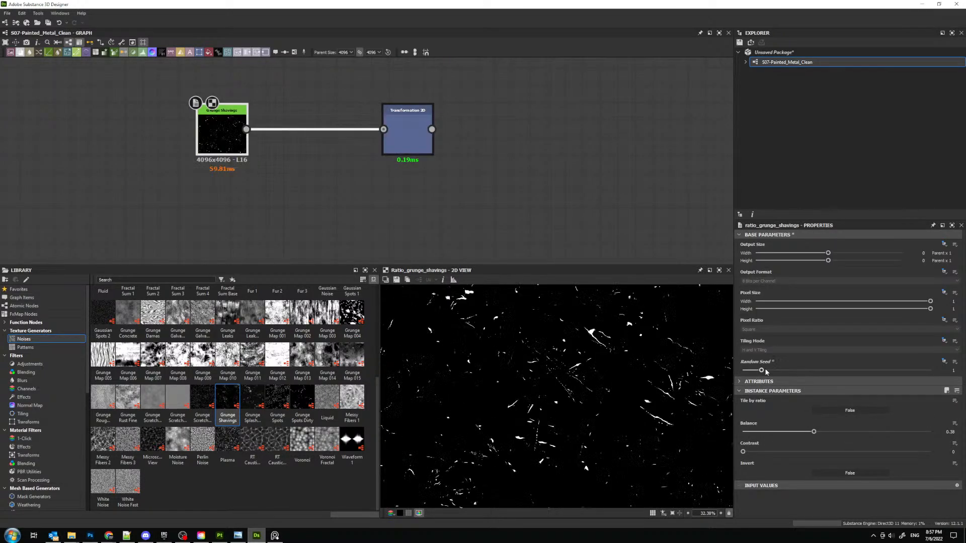
{"action": "key", "text": "ctrl+c"}
{"action": "left_click", "coordinate": [243, 212]}
{"action": "key", "text": "ctrl+v"}
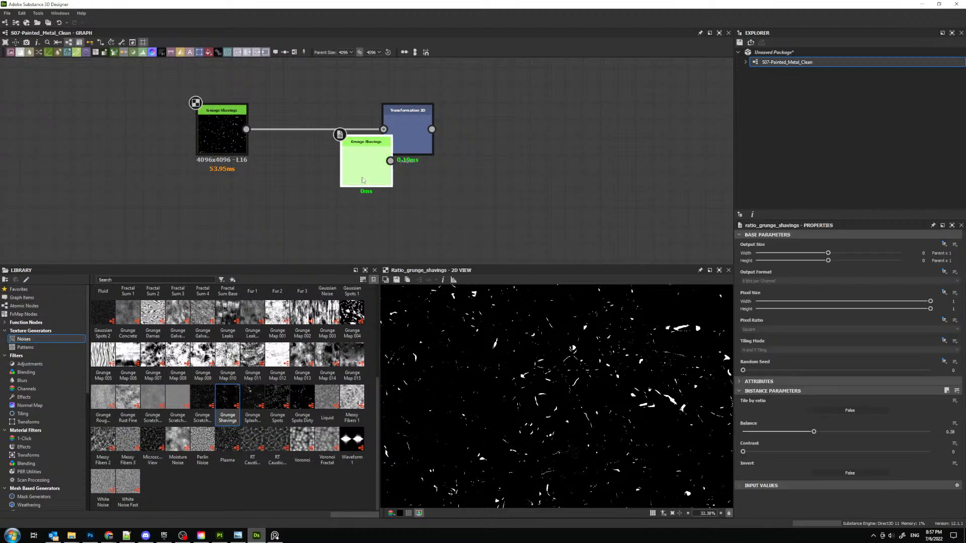
{"action": "left_click_drag", "start_coordinate": [359, 178], "coordinate": [214, 233]}
{"action": "double_click", "coordinate": [213, 234]}
{"action": "left_click", "coordinate": [781, 371]}
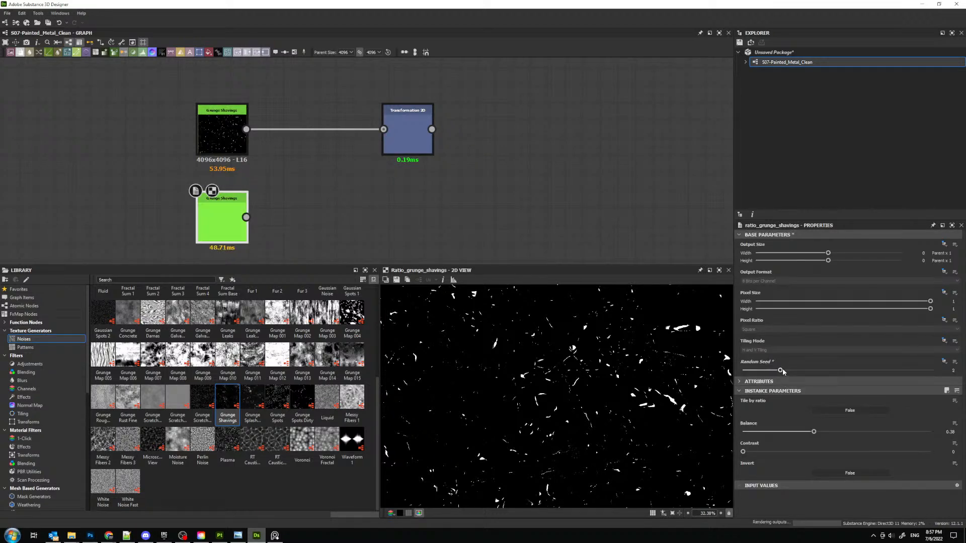
- Add a Blend node to the graph beside the two Grunge Shavings nodes
{"action": "middle_click_drag", "start_coordinate": [372, 170], "coordinate": [331, 184]}
{"action": "left_click", "coordinate": [284, 197]}
{"action": "key", "text": "space"}
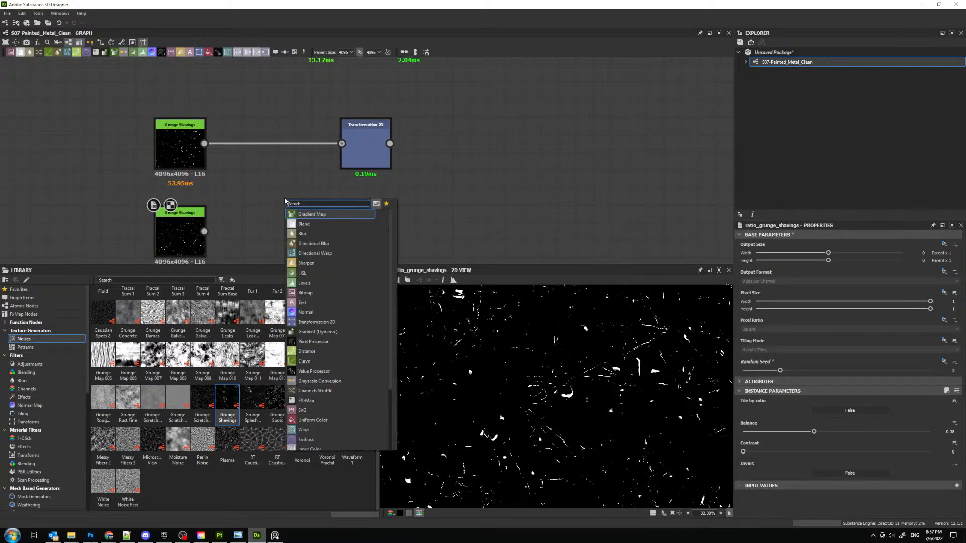
{"action": "type", "text": "blend"}
{"action": "key", "text": "Return"}
- Try to connect both Grunge Shavings nodes directly to the Blend node's foreground and background inputs
{"action": "left_click_drag", "start_coordinate": [203, 143], "coordinate": [262, 185]}
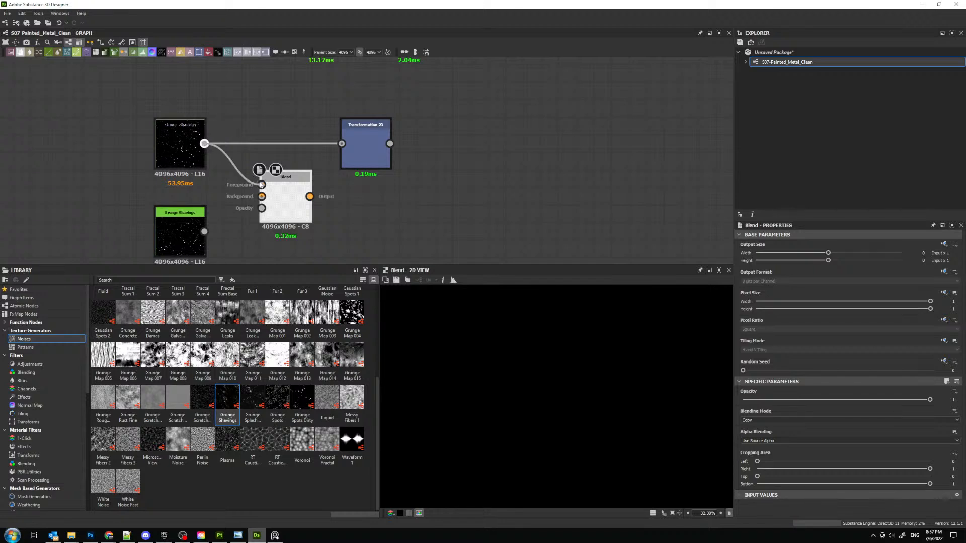
{"action": "left_click_drag", "start_coordinate": [204, 232], "coordinate": [305, 202]}
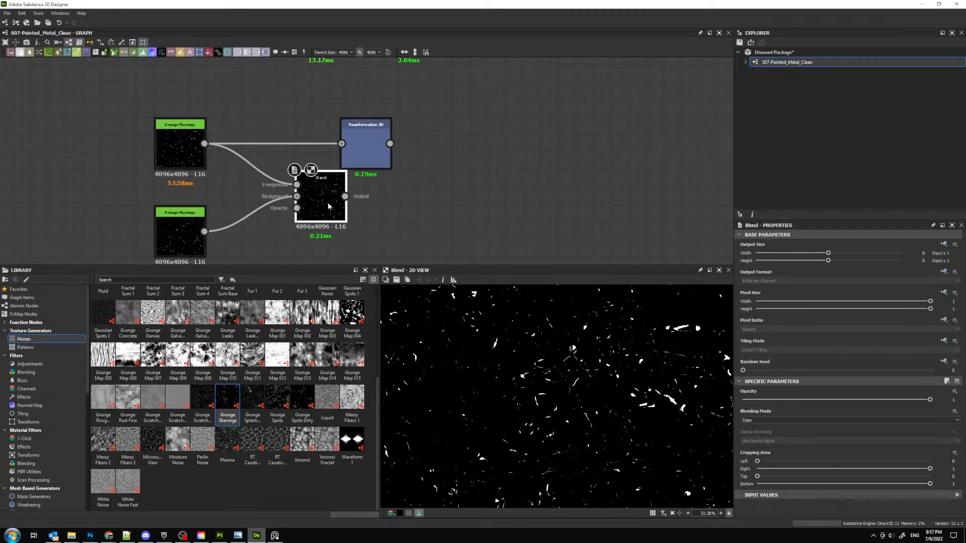
{"action": "key", "text": "ctrl+z"}
{"action": "key", "text": "ctrl+z"}
{"action": "key", "text": "ctrl+z"}
{"action": "key", "text": "ctrl+z"}
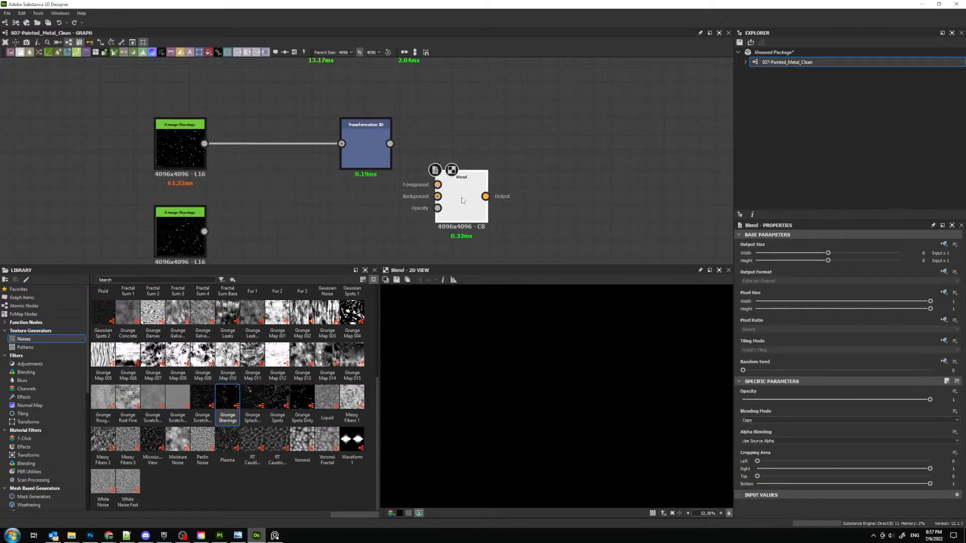
- Duplicate the Transformation 2D node below the original and connect the second Grunge Shavings node to it
{"action": "left_click", "coordinate": [363, 150]}
{"action": "key", "text": "ctrl+d"}
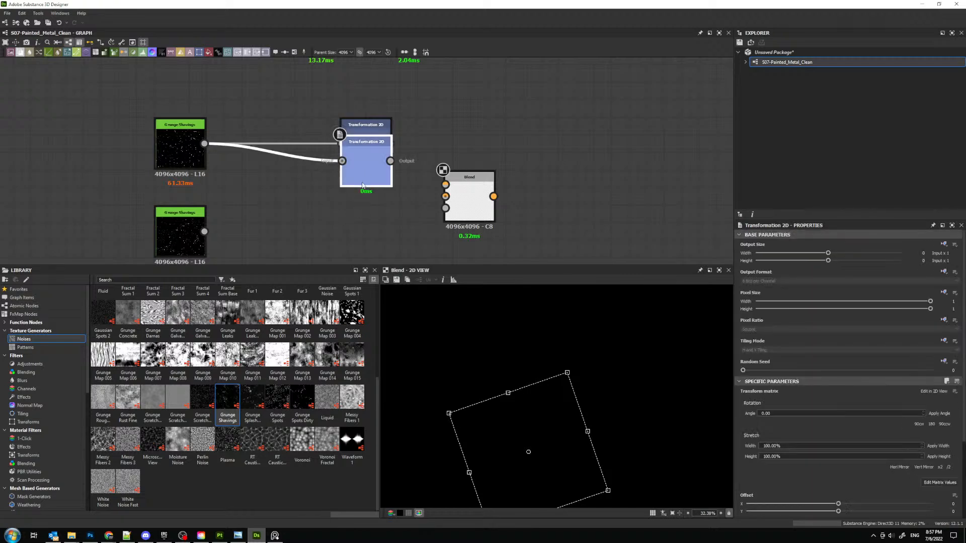
{"action": "left_click_drag", "start_coordinate": [360, 166], "coordinate": [350, 219]}
{"action": "left_click_drag", "start_coordinate": [204, 231], "coordinate": [337, 216]}
{"action": "left_click_drag", "start_coordinate": [355, 216], "coordinate": [355, 232]}
- Rotate the second Transformation 2D's pattern clockwise and offset it to about X 0.8145 and Y 0.0879
{"action": "double_click", "coordinate": [356, 233]}
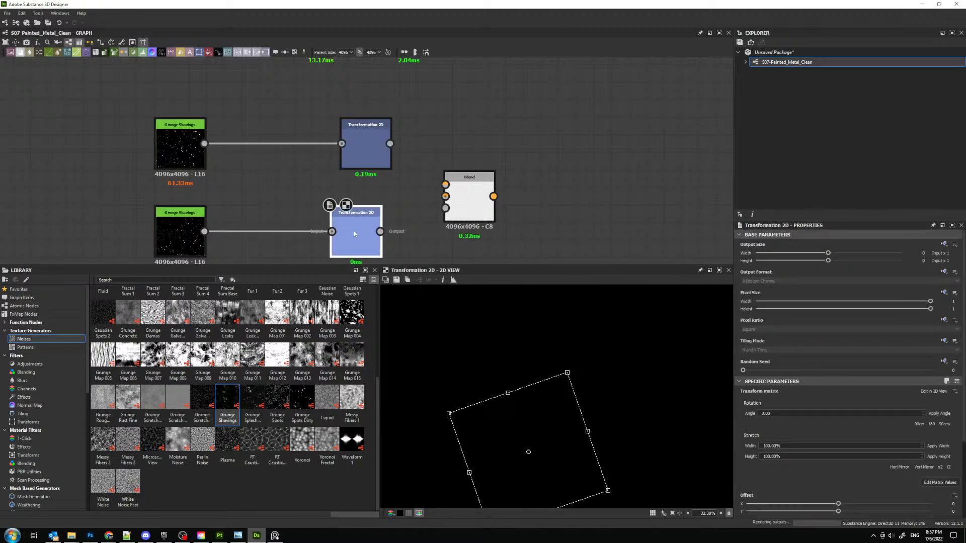
{"action": "left_click_drag", "start_coordinate": [569, 426], "coordinate": [471, 393]}
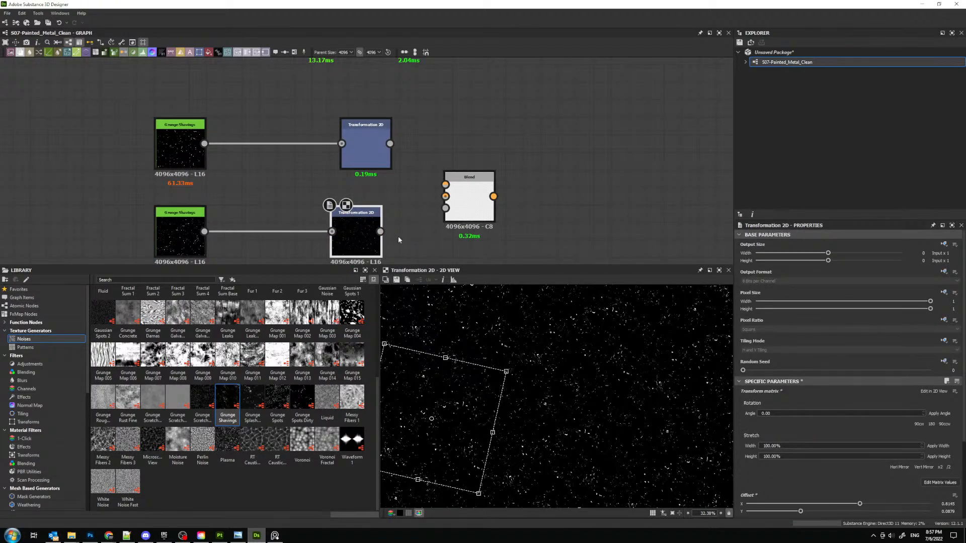
- Connect the upper Transformation 2D to the Blend node's foreground and the lower Transformation 2D to its background
{"action": "left_click_drag", "start_coordinate": [380, 231], "coordinate": [446, 197]}
{"action": "left_click_drag", "start_coordinate": [390, 144], "coordinate": [479, 196]}
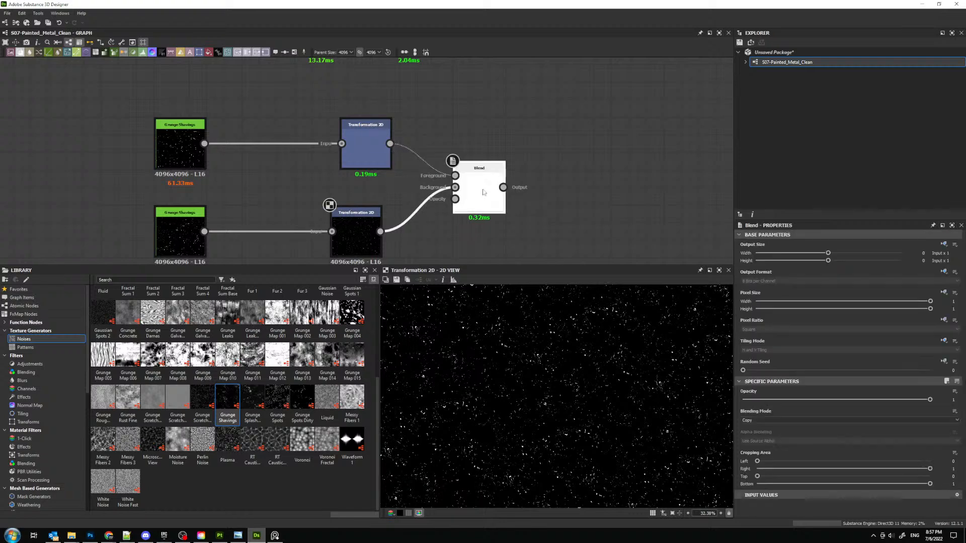
{"action": "middle_click_drag", "start_coordinate": [441, 219], "coordinate": [437, 158]}
{"action": "left_click_drag", "start_coordinate": [302, 358], "coordinate": [405, 234]}
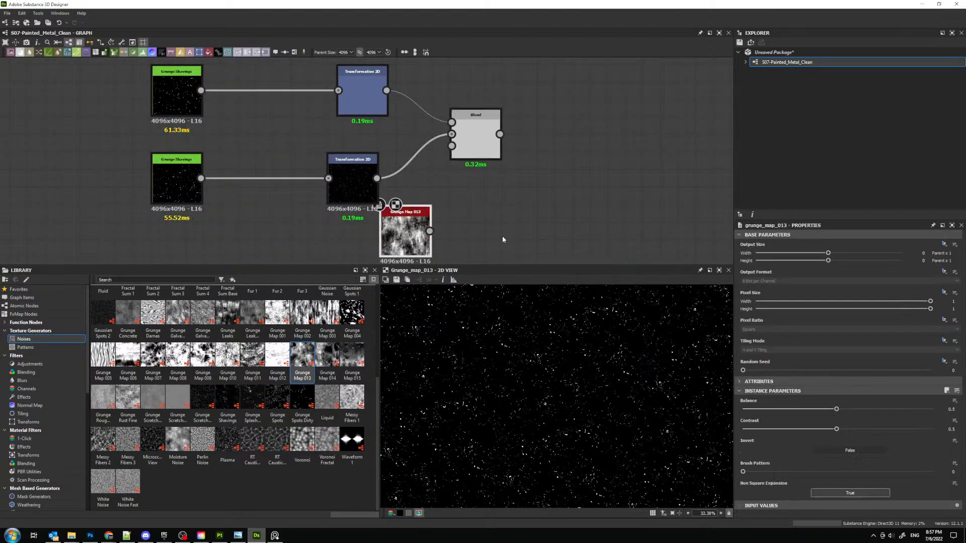
{"action": "middle_click_drag", "start_coordinate": [409, 242], "coordinate": [399, 205]}
{"action": "left_click_drag", "start_coordinate": [399, 205], "coordinate": [363, 241]}
{"action": "left_click", "coordinate": [804, 409]}
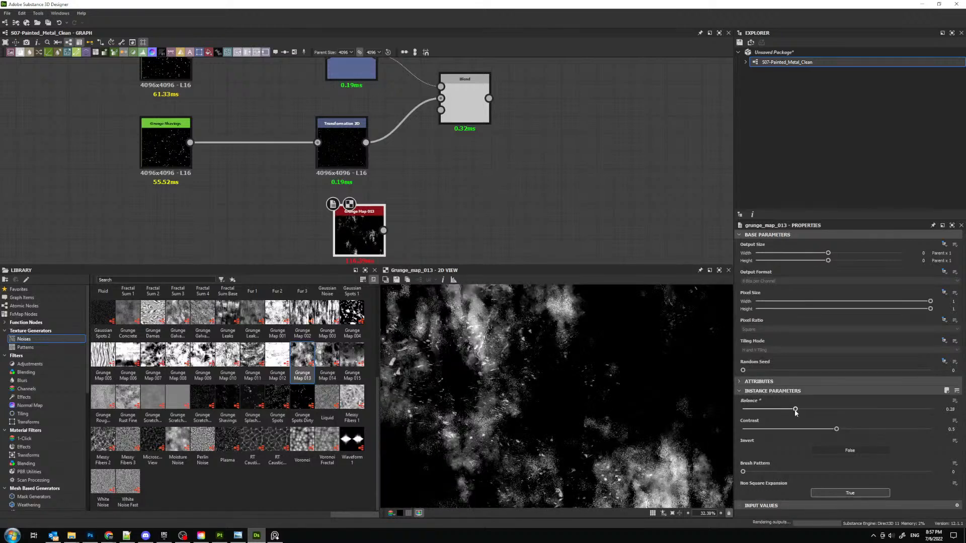
{"action": "left_click_drag", "start_coordinate": [836, 429], "coordinate": [914, 435]}
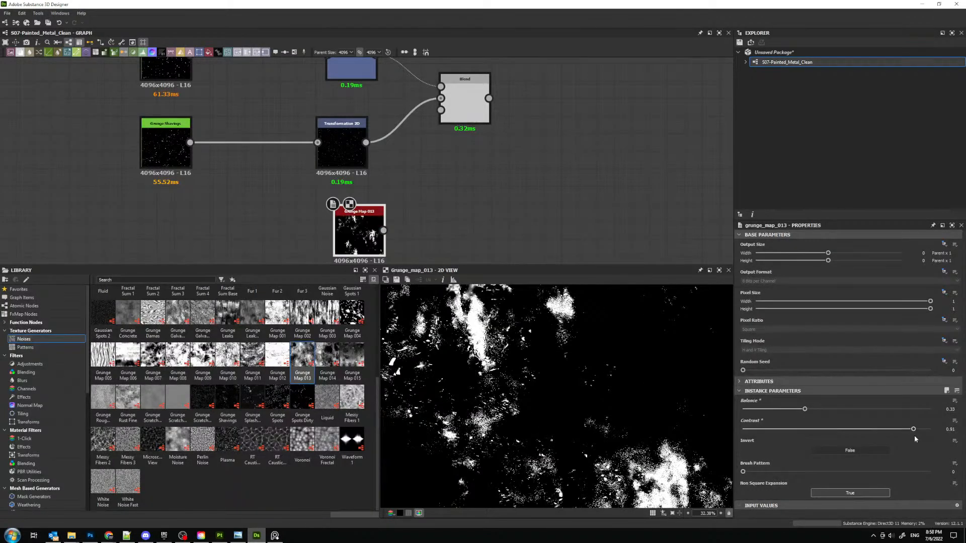
{"action": "left_click_drag", "start_coordinate": [804, 409], "coordinate": [825, 409]}
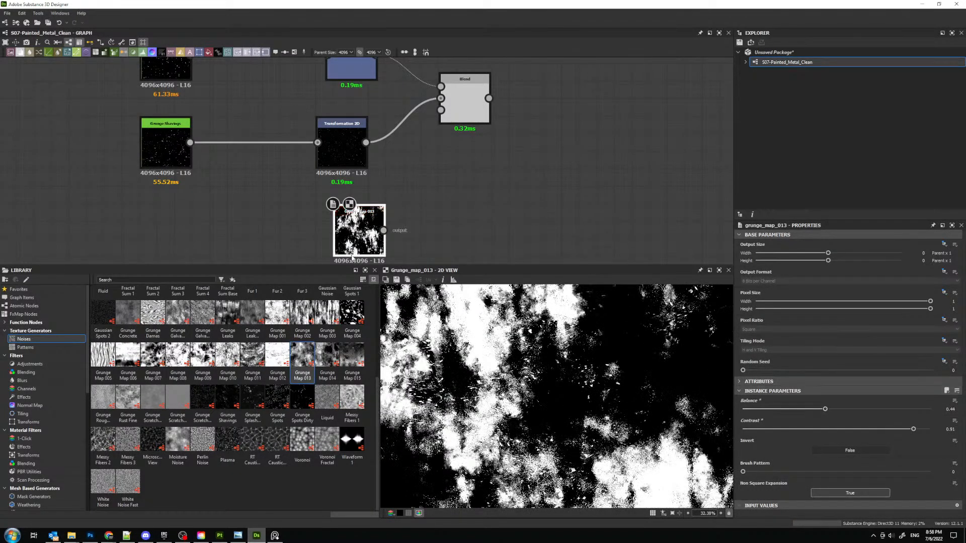
{"action": "scroll", "coordinate": [516, 357], "scroll_direction": "down", "scroll_amount": 1}
{"action": "scroll", "coordinate": [416, 457], "scroll_direction": "down", "scroll_amount": 6}
{"action": "scroll", "coordinate": [493, 432], "scroll_direction": "up", "scroll_amount": 2}
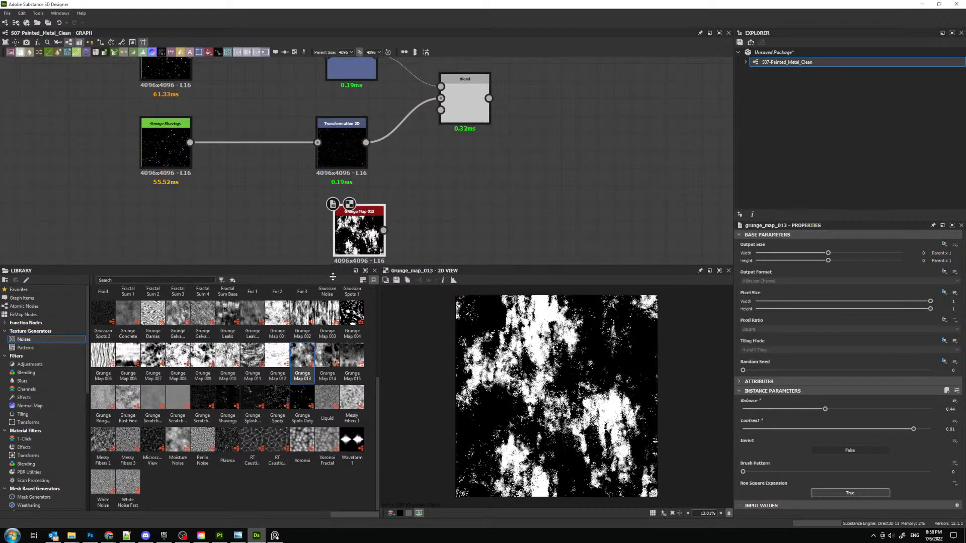
{"action": "left_click_drag", "start_coordinate": [334, 265], "coordinate": [335, 278]}
{"action": "left_click_drag", "start_coordinate": [359, 236], "coordinate": [310, 235]}
{"action": "scroll", "coordinate": [278, 380], "scroll_direction": "up", "scroll_amount": 4}
{"action": "key", "text": "Delete"}
- Add a Clouds 2 noise below the Transformation 2D nodes and set its scale to 2
{"action": "left_click_drag", "start_coordinate": [253, 356], "coordinate": [346, 235]}
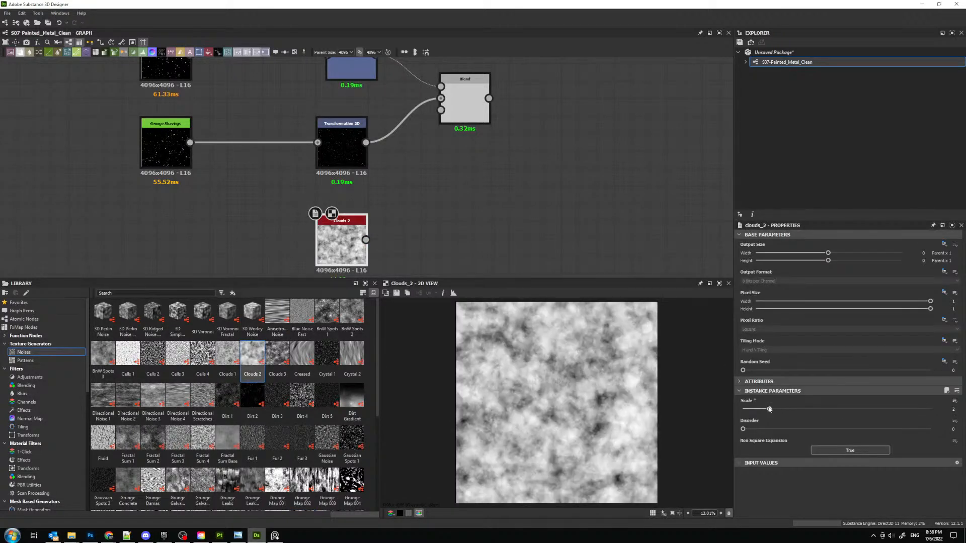
{"action": "left_click_drag", "start_coordinate": [743, 409], "coordinate": [769, 408]}
{"action": "middle_click_drag", "start_coordinate": [334, 263], "coordinate": [349, 222]}
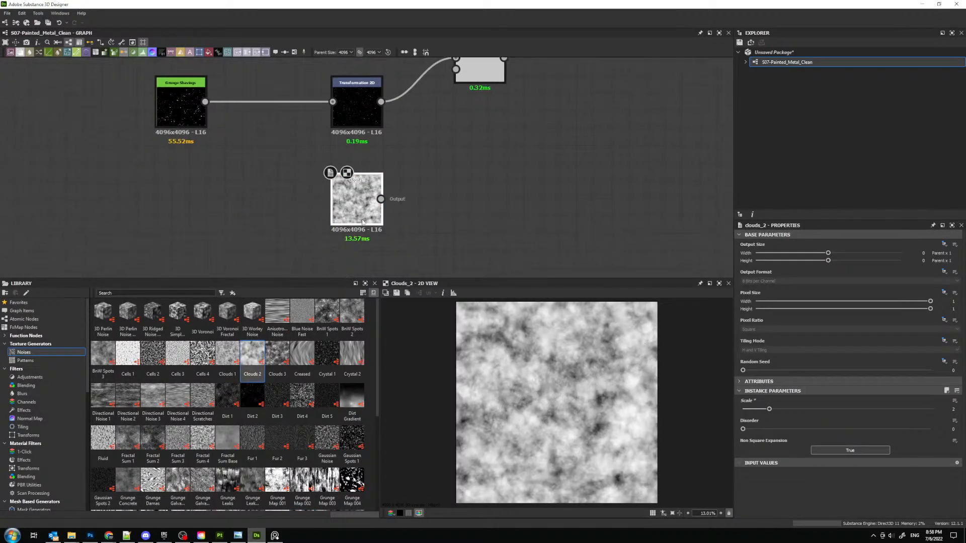
- Add a Histogram Scan after Clouds 2 with position 0.2 and contrast 0.56, and connect it to the Blend node's opacity
{"action": "key", "text": "space"}
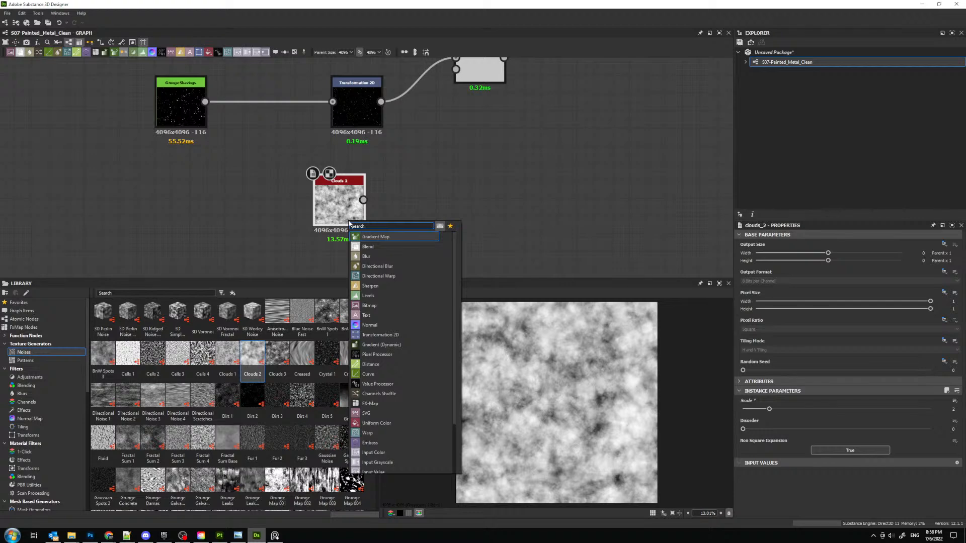
{"action": "type", "text": "his"}
{"action": "left_click", "coordinate": [378, 247]}
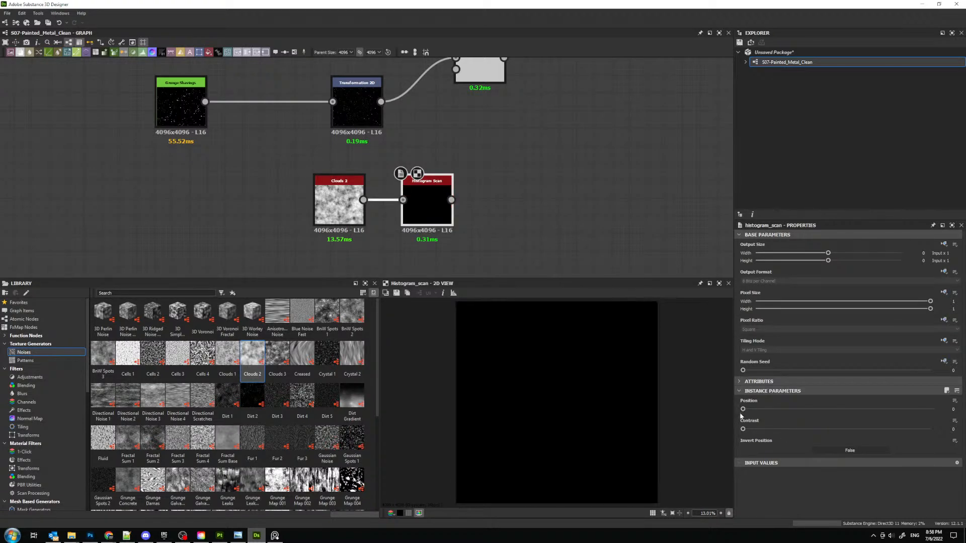
{"action": "left_click_drag", "start_coordinate": [742, 409], "coordinate": [780, 409]}
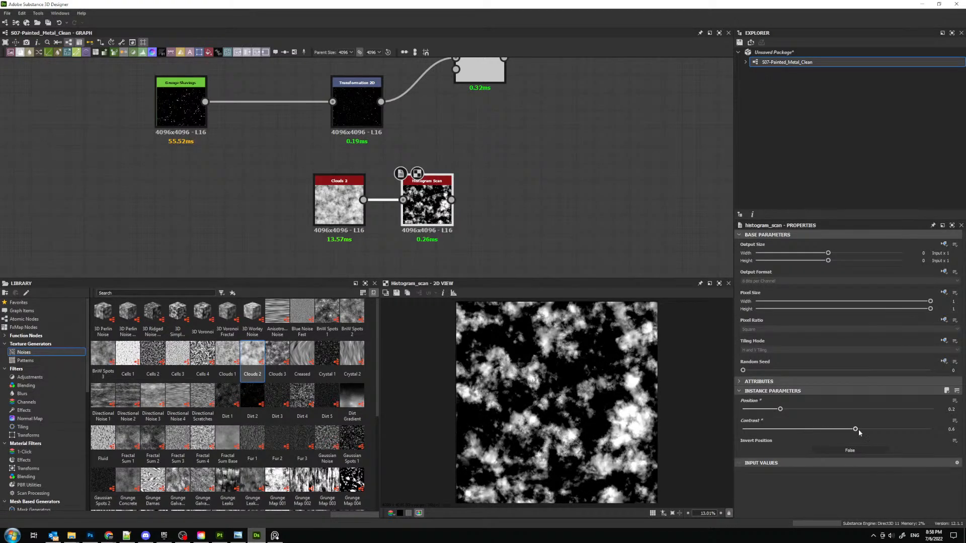
{"action": "left_click_drag", "start_coordinate": [859, 433], "coordinate": [849, 431]}
{"action": "middle_click_drag", "start_coordinate": [514, 171], "coordinate": [496, 213]}
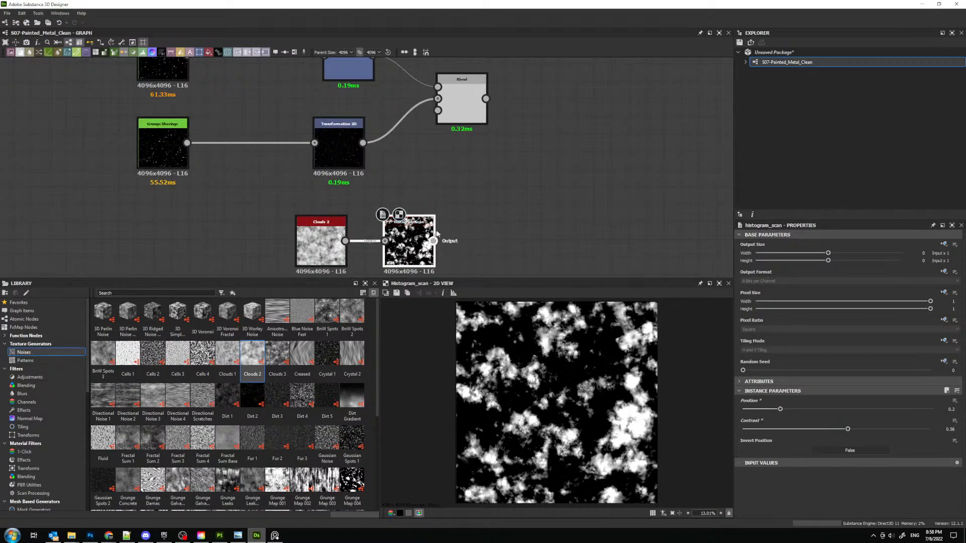
{"action": "left_click_drag", "start_coordinate": [434, 241], "coordinate": [437, 111]}
- Feed the second Transformation 2D from the first Grunge Shavings node and delete the second Grunge Shavings node
{"action": "middle_click_drag", "start_coordinate": [242, 85], "coordinate": [391, 190]}
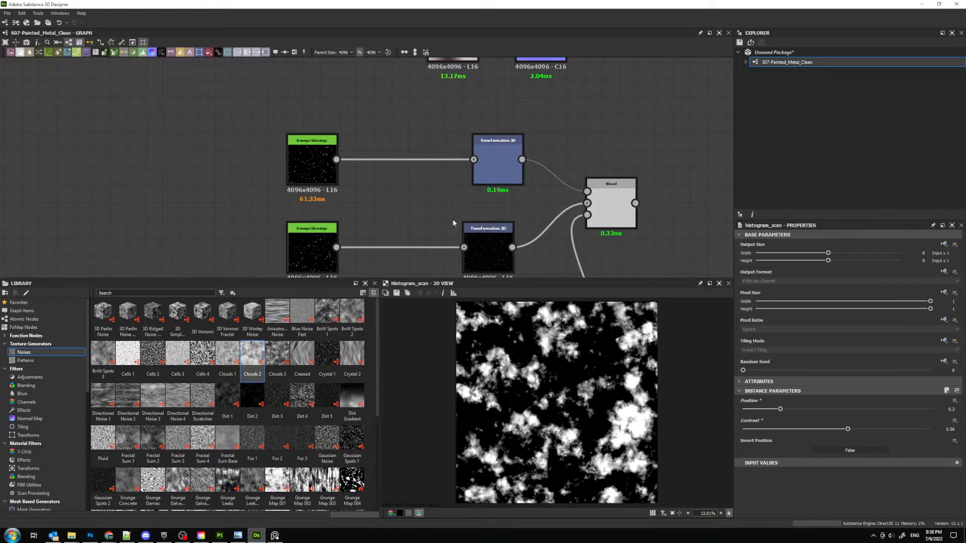
{"action": "left_click_drag", "start_coordinate": [336, 159], "coordinate": [471, 248]}
{"action": "double_click", "coordinate": [487, 246]}
{"action": "double_click", "coordinate": [505, 161]}
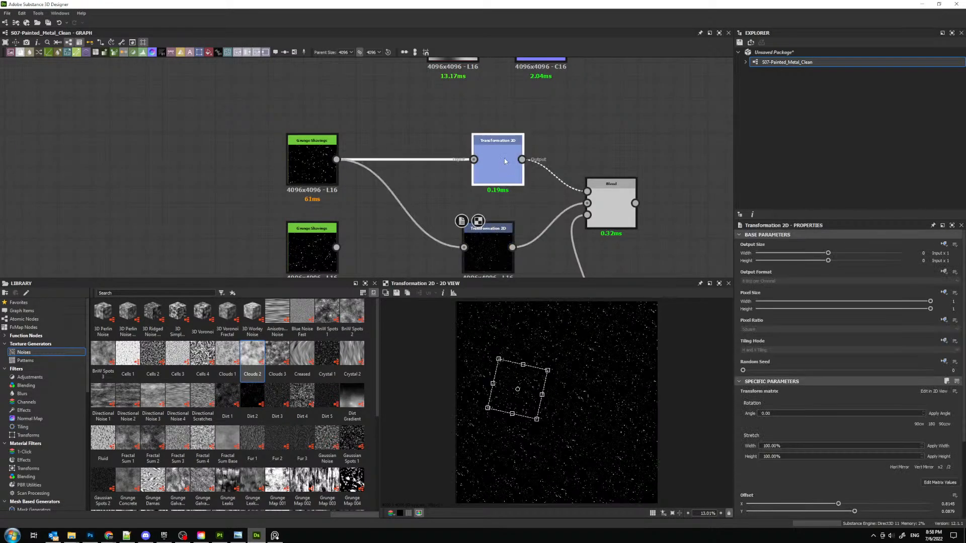
{"action": "left_click", "coordinate": [613, 204]}
{"action": "scroll", "coordinate": [581, 356], "scroll_direction": "up", "scroll_amount": 2}
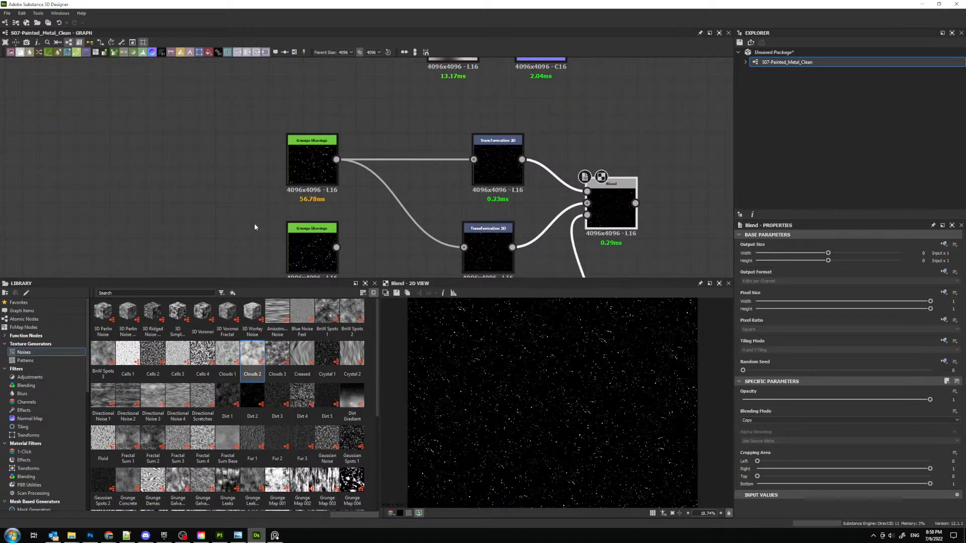
{"action": "left_click_drag", "start_coordinate": [302, 244], "coordinate": [268, 225]}
{"action": "key", "text": "Delete"}
- Reposition the Grunge Shavings node between the two transformations and move Clouds 2 and Histogram Scan close beneath them
{"action": "middle_click_drag", "start_coordinate": [282, 207], "coordinate": [227, 125]}
{"action": "left_click_drag", "start_coordinate": [243, 101], "coordinate": [294, 153]}
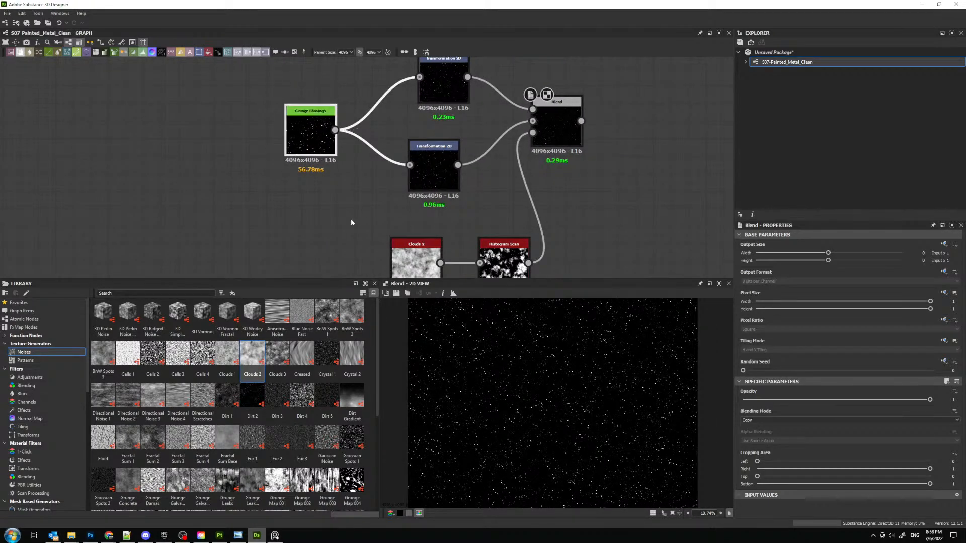
{"action": "mouse_move", "coordinate": [410, 257]}
{"action": "left_mouse_down"}
{"action": "mouse_move", "coordinate": [522, 295]}
{"action": "mouse_move", "coordinate": [426, 243]}
{"action": "mouse_move", "coordinate": [428, 262]}
{"action": "left_mouse_up"}
{"action": "left_click_drag", "start_coordinate": [352, 214], "coordinate": [489, 253]}
{"action": "left_click_drag", "start_coordinate": [485, 251], "coordinate": [353, 225]}
{"action": "left_click", "coordinate": [371, 199]}
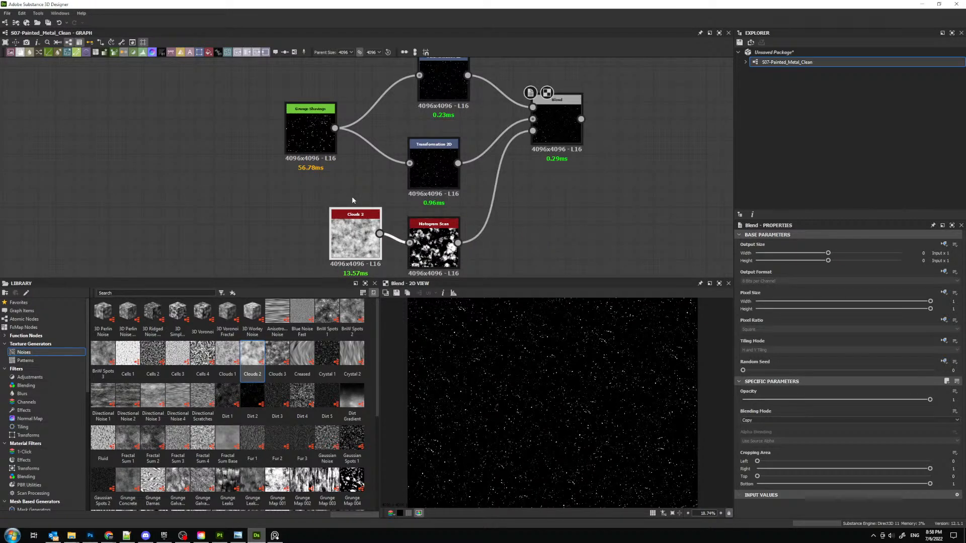
- Add a Non Uniform Blur Grayscale node and connect the Blend output to both its grayscale and blur map inputs
{"action": "middle_click_drag", "start_coordinate": [593, 135], "coordinate": [343, 179]}
{"action": "scroll", "coordinate": [343, 178], "scroll_direction": "up", "scroll_amount": 2}
{"action": "middle_click_drag", "start_coordinate": [451, 188], "coordinate": [397, 192]}
{"action": "key", "text": "space"}
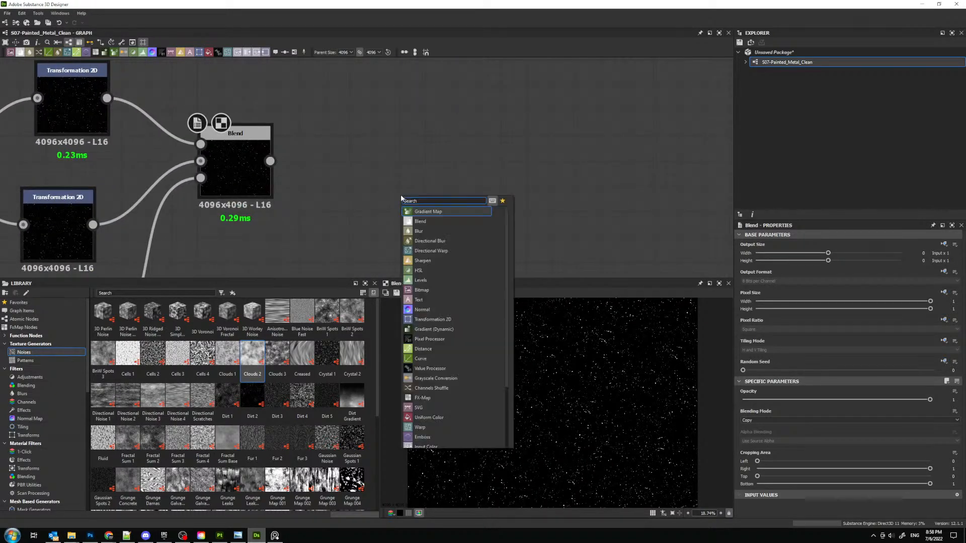
{"action": "key", "text": "Escape"}
{"action": "scroll", "coordinate": [559, 348], "scroll_direction": "up", "scroll_amount": 10}
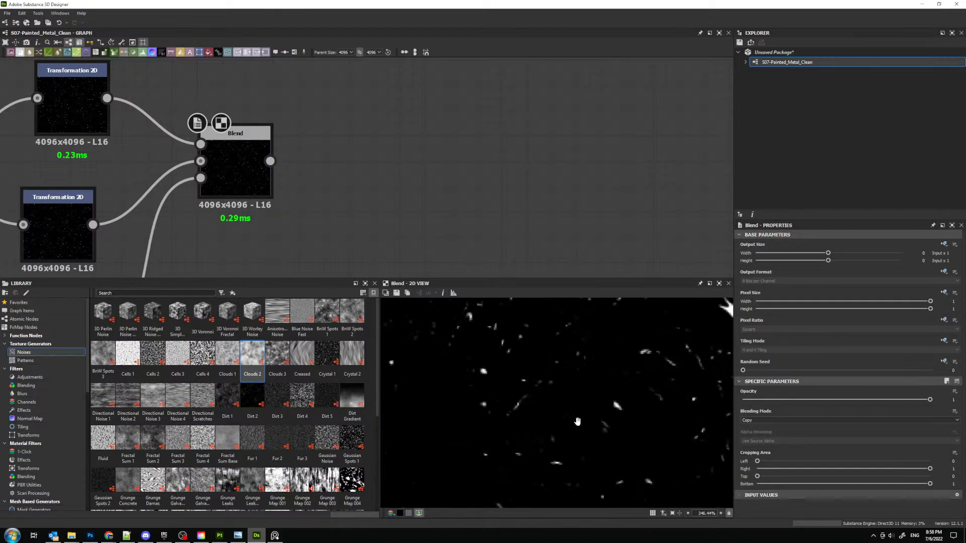
{"action": "middle_click_drag", "start_coordinate": [336, 140], "coordinate": [370, 128]}
{"action": "key", "text": "space"}
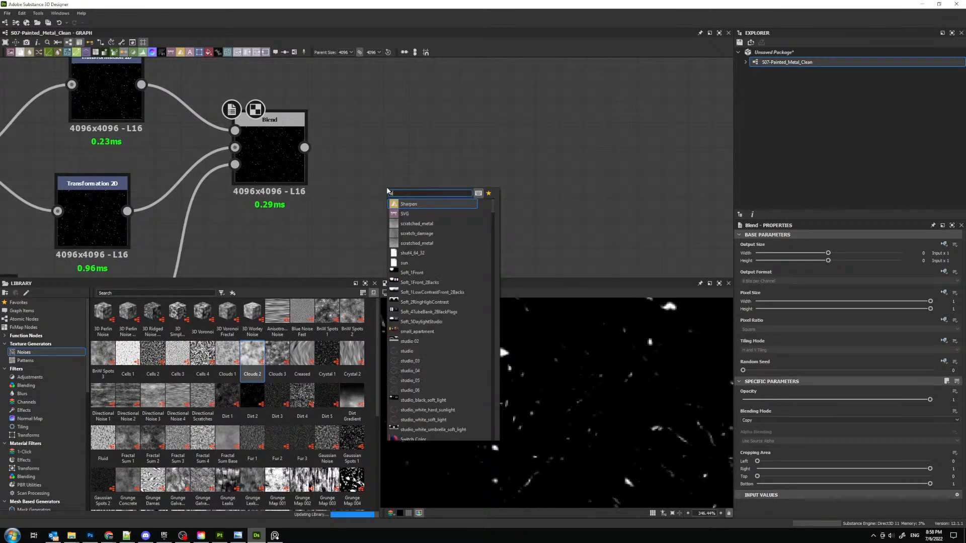
{"action": "type", "text": "non u"}
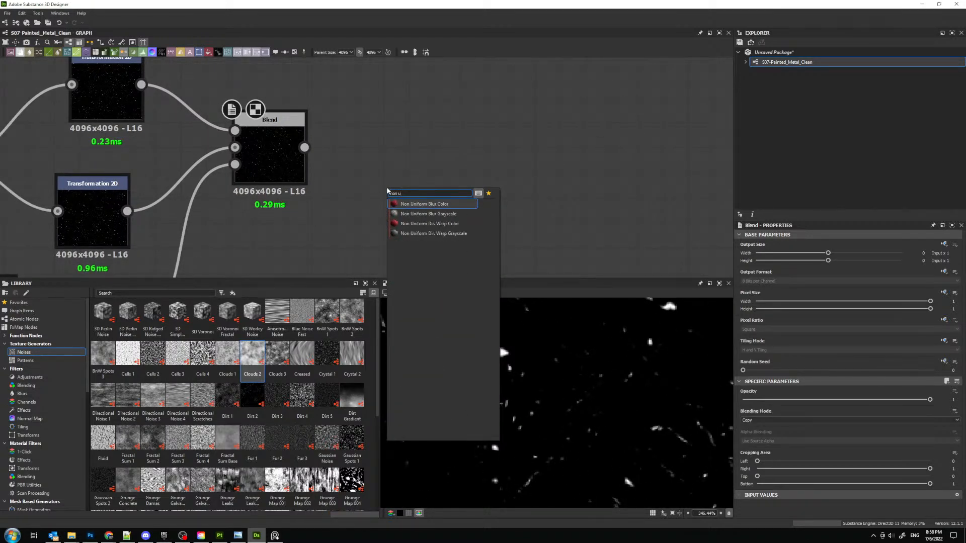
{"action": "key", "text": "Down"}
{"action": "key", "text": "Down"}
{"action": "key", "text": "Down"}
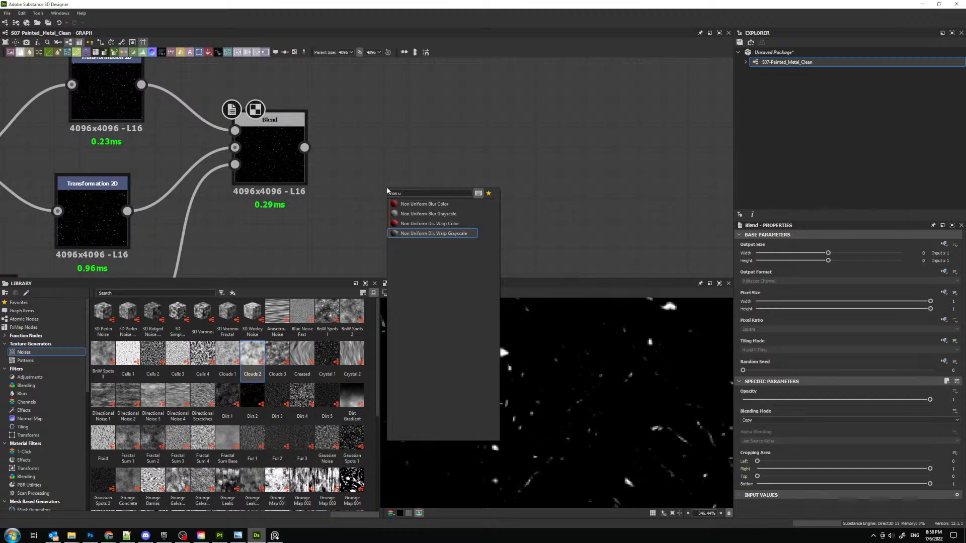
{"action": "key", "text": "Up"}
{"action": "key", "text": "Up"}
{"action": "key", "text": "Return"}
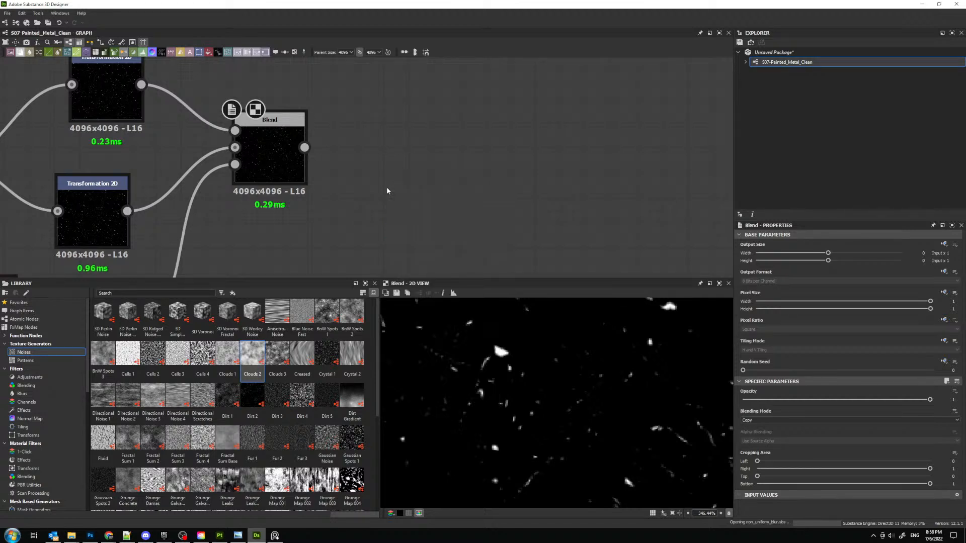
{"action": "left_click", "coordinate": [369, 170]}
{"action": "left_click_drag", "start_coordinate": [298, 152], "coordinate": [449, 233]}
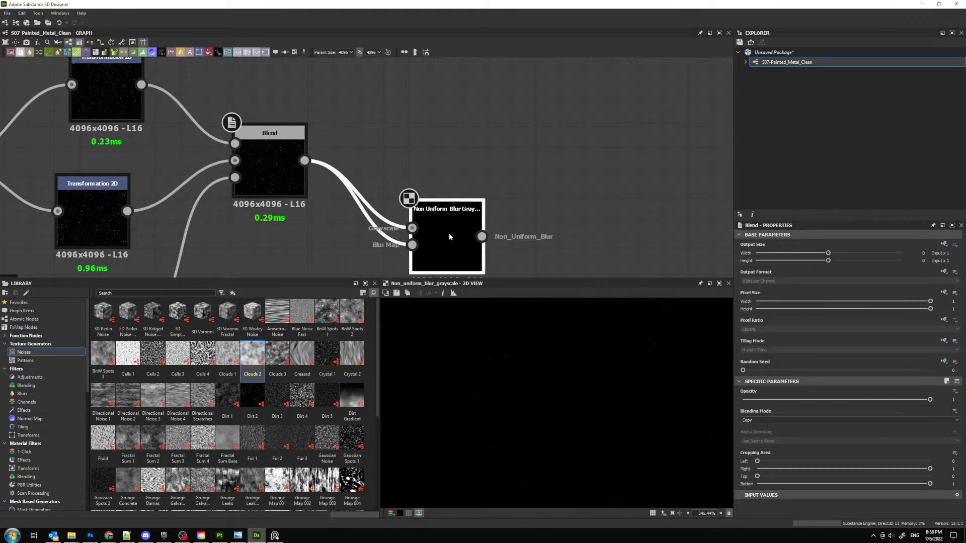
- Set the Non Uniform Blur's samples to 16 and its intensity to 0.5
{"action": "left_click_drag", "start_coordinate": [773, 413], "coordinate": [757, 413]}
{"action": "left_click_drag", "start_coordinate": [780, 501], "coordinate": [929, 502]}
{"action": "left_click_drag", "start_coordinate": [759, 410], "coordinate": [747, 413]}
{"action": "middle_click_drag", "start_coordinate": [427, 220], "coordinate": [427, 166]}
{"action": "left_click_drag", "start_coordinate": [427, 183], "coordinate": [452, 183]}
{"action": "double_click", "coordinate": [951, 409]}
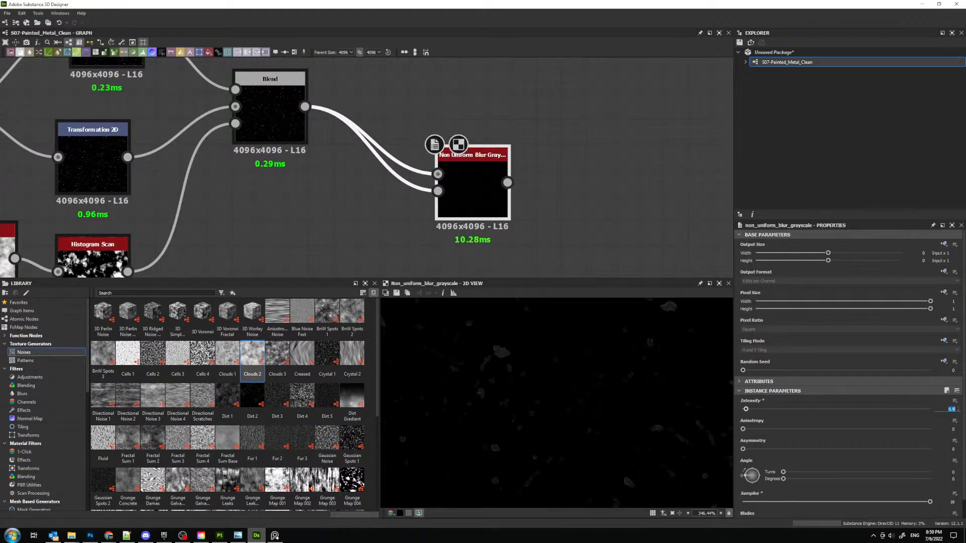
{"action": "type", "text": "0.5"}
{"action": "key", "text": "Return"}
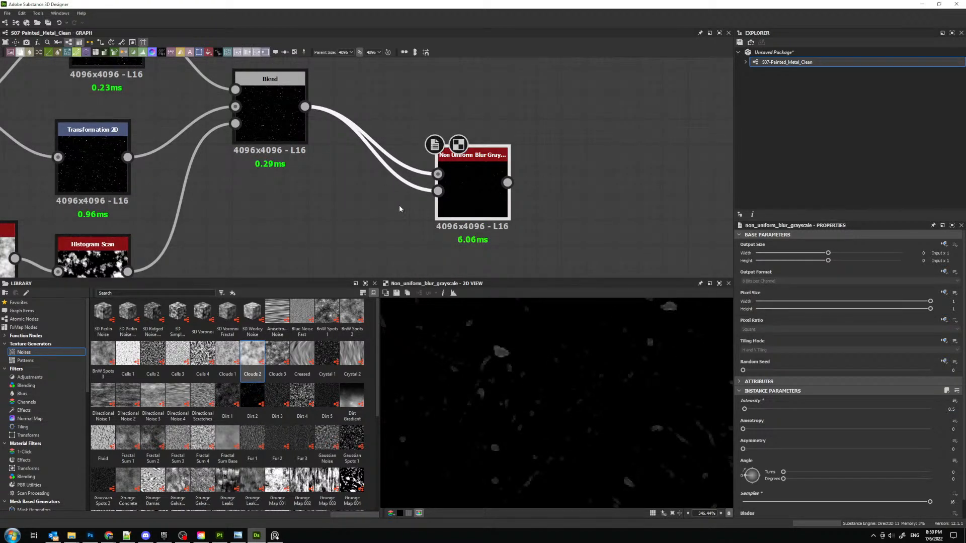
- Insert an Invert Grayscale node before the blur map input, dock it to the Non Uniform Blur and preview the blur
{"action": "left_click_drag", "start_coordinate": [438, 191], "coordinate": [413, 184]}
{"action": "type", "text": "i"}
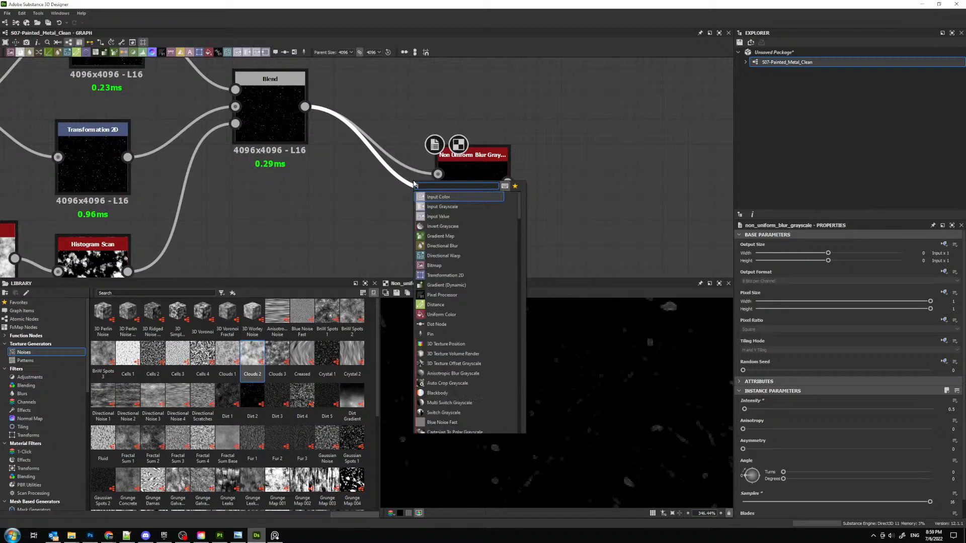
{"action": "type", "text": "nv"}
{"action": "key", "text": "Return"}
{"action": "key", "text": "d"}
{"action": "left_click", "coordinate": [462, 181]}
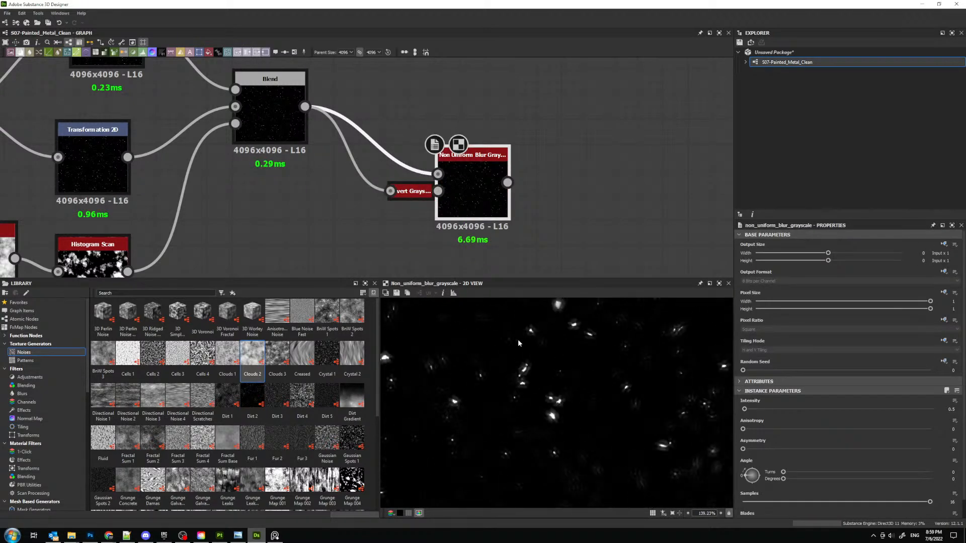
- Set the Non Uniform Blur's blades to 9 and its intensity to 0.2
{"action": "scroll", "coordinate": [520, 344], "scroll_direction": "up", "scroll_amount": 5}
{"action": "scroll", "coordinate": [855, 483], "scroll_direction": "down", "scroll_amount": 2}
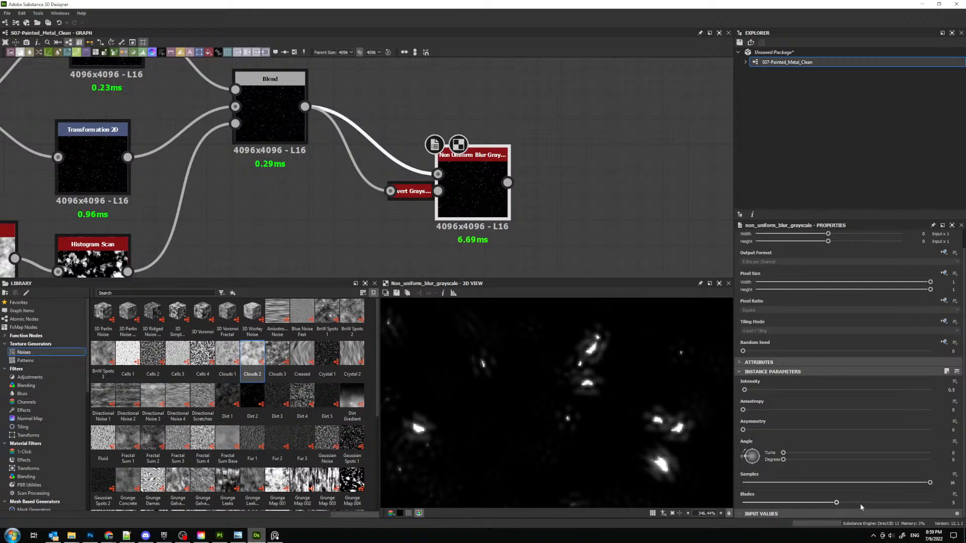
{"action": "left_click_drag", "start_coordinate": [861, 503], "coordinate": [929, 503]}
{"action": "scroll", "coordinate": [473, 386], "scroll_direction": "down", "scroll_amount": 3}
{"action": "scroll", "coordinate": [528, 414], "scroll_direction": "up", "scroll_amount": 5}
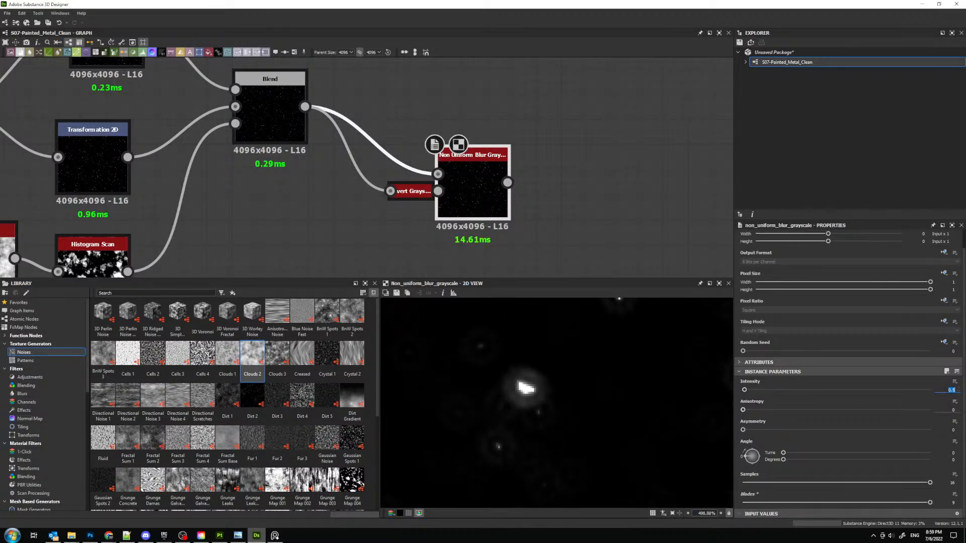
{"action": "key", "text": "Return"}
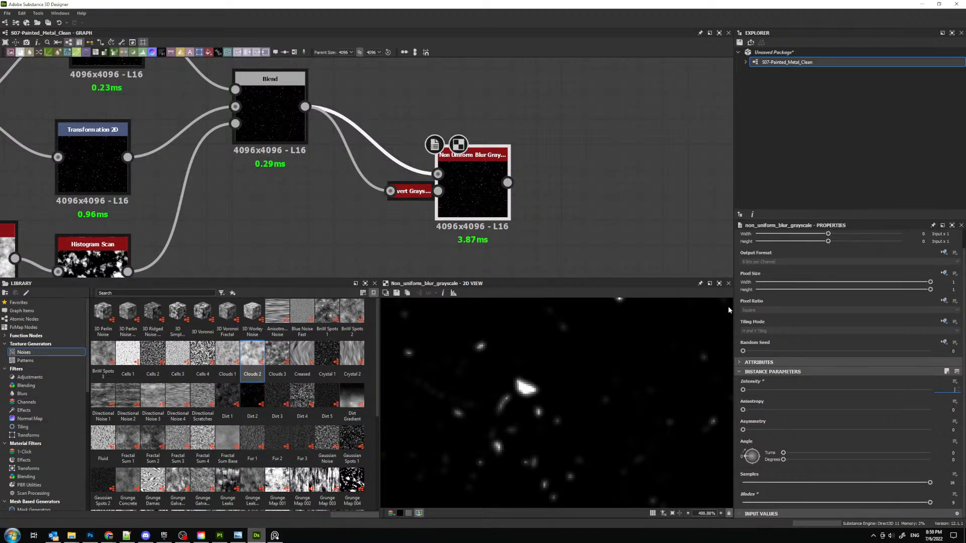
{"action": "type", "text": "0.2"}
{"action": "key", "text": "Return"}
- Add a Subtract-mode Blend node with the Non Uniform Blur as background and the first Blend as foreground
{"action": "middle_click_drag", "start_coordinate": [478, 183], "coordinate": [316, 197]}
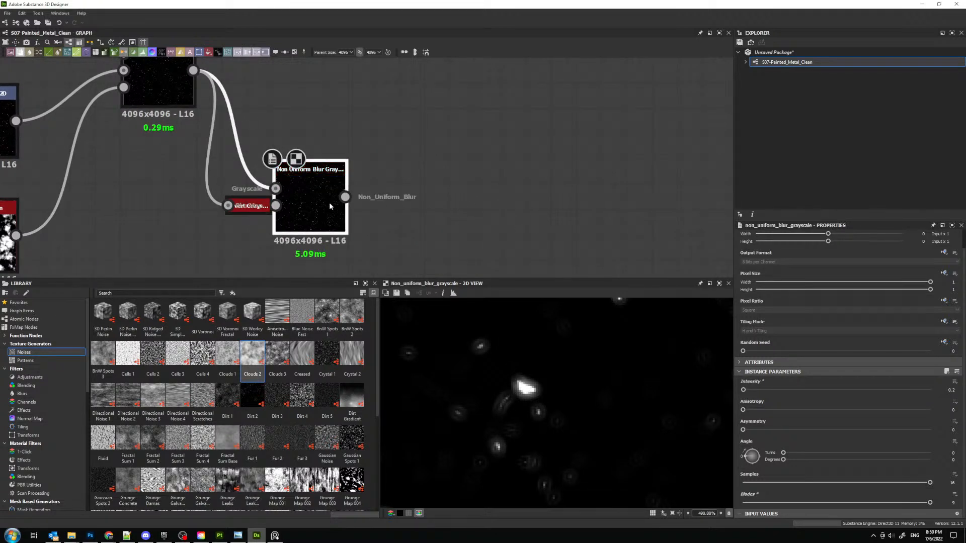
{"action": "key", "text": "space"}
{"action": "type", "text": "blend"}
{"action": "key", "text": "Return"}
{"action": "middle_click_drag", "start_coordinate": [286, 156], "coordinate": [271, 185]}
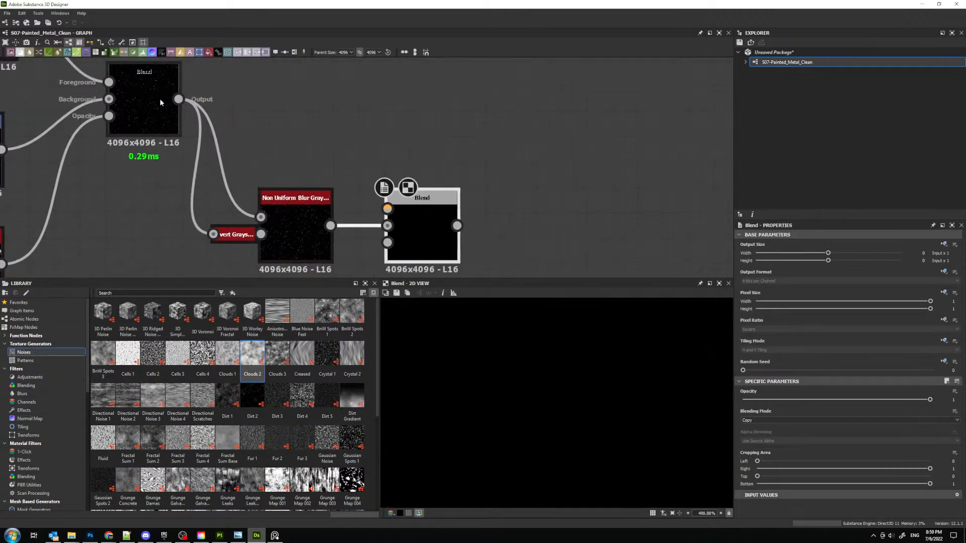
{"action": "left_click_drag", "start_coordinate": [179, 99], "coordinate": [387, 209]}
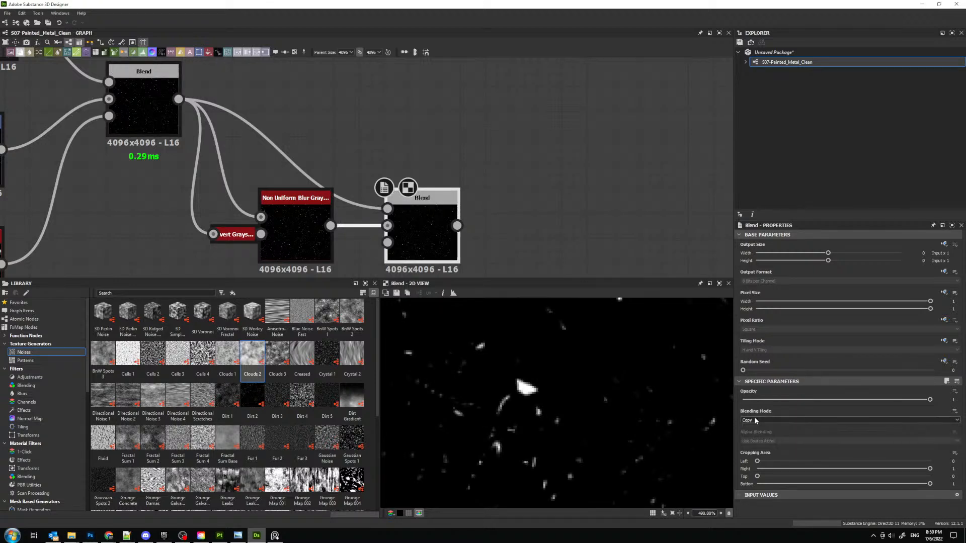
{"action": "scroll", "coordinate": [755, 421], "scroll_direction": "down", "scroll_amount": 2}
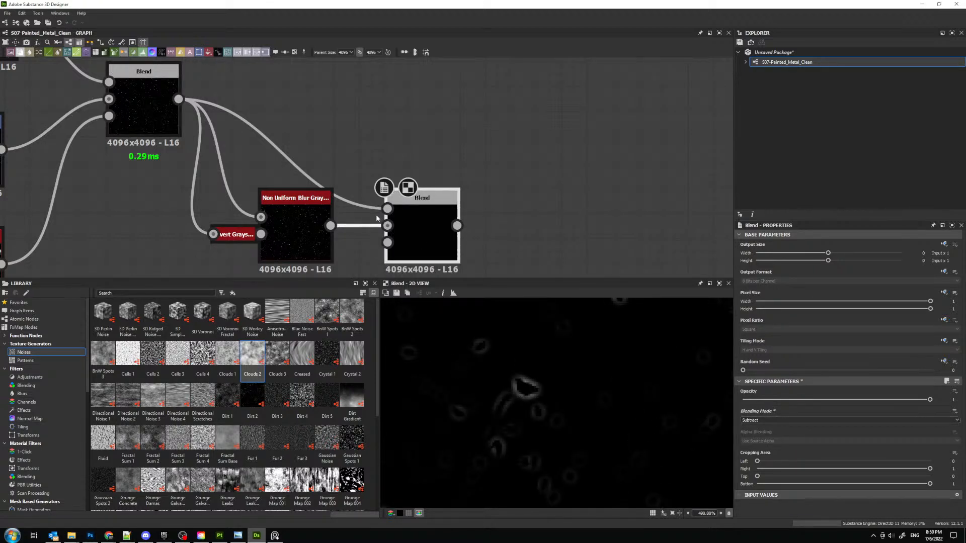
- Move the Subtract Blend above the Non Uniform Blur and add a Normal node with OpenGL format below it
{"action": "left_click_drag", "start_coordinate": [433, 236], "coordinate": [458, 122]}
{"action": "middle_click_drag", "start_coordinate": [530, 229], "coordinate": [464, 197]}
{"action": "key", "text": "space"}
{"action": "type", "text": "norm"}
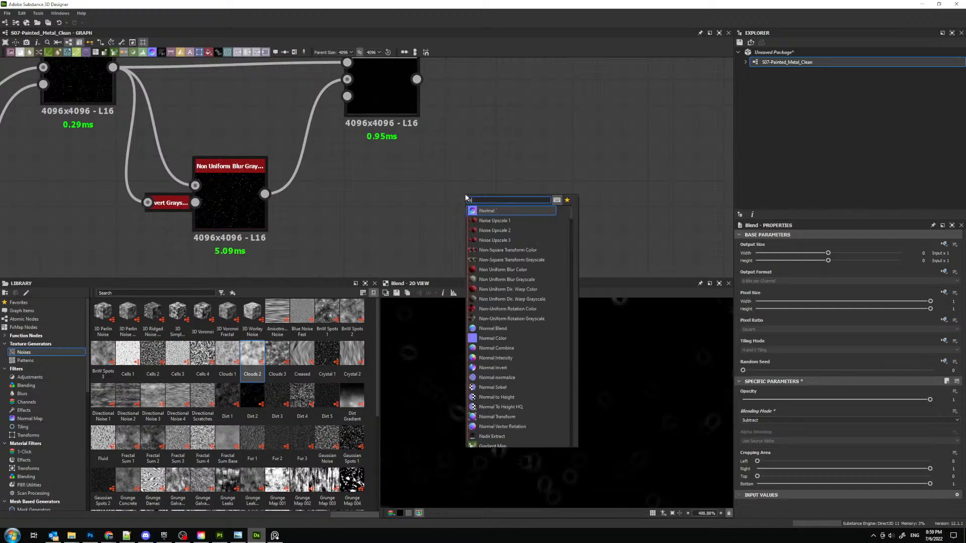
{"action": "key", "text": "Return"}
{"action": "left_click", "coordinate": [821, 423]}
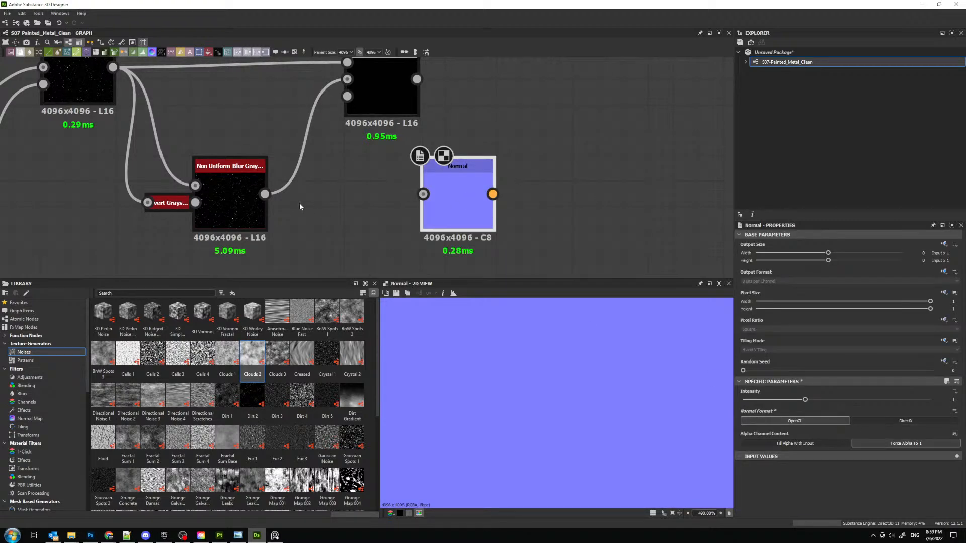
- Feed the Non Uniform Blur's output into the Normal node and inspect the normal map up close
{"action": "left_click_drag", "start_coordinate": [264, 194], "coordinate": [423, 194]}
{"action": "scroll", "coordinate": [530, 413], "scroll_direction": "down", "scroll_amount": 10}
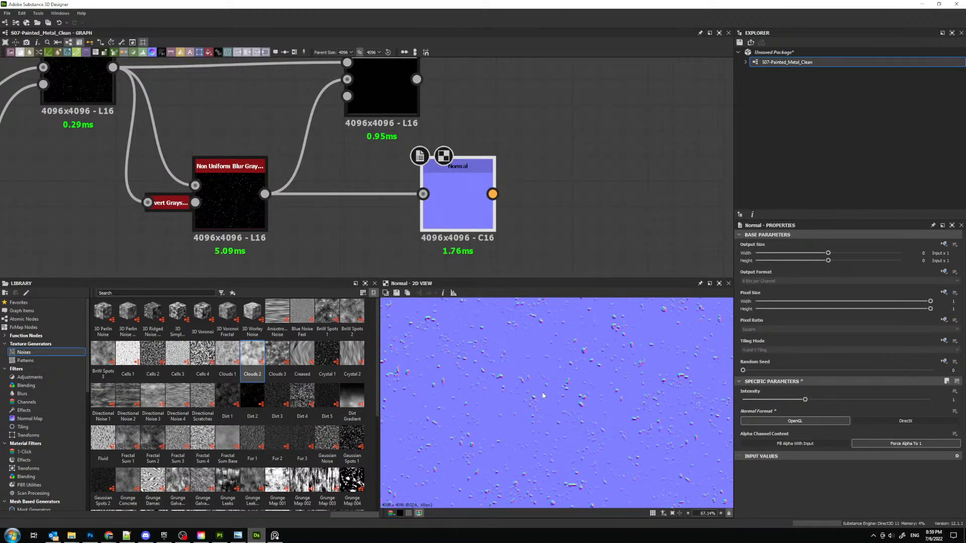
{"action": "scroll", "coordinate": [532, 376], "scroll_direction": "up", "scroll_amount": 8}
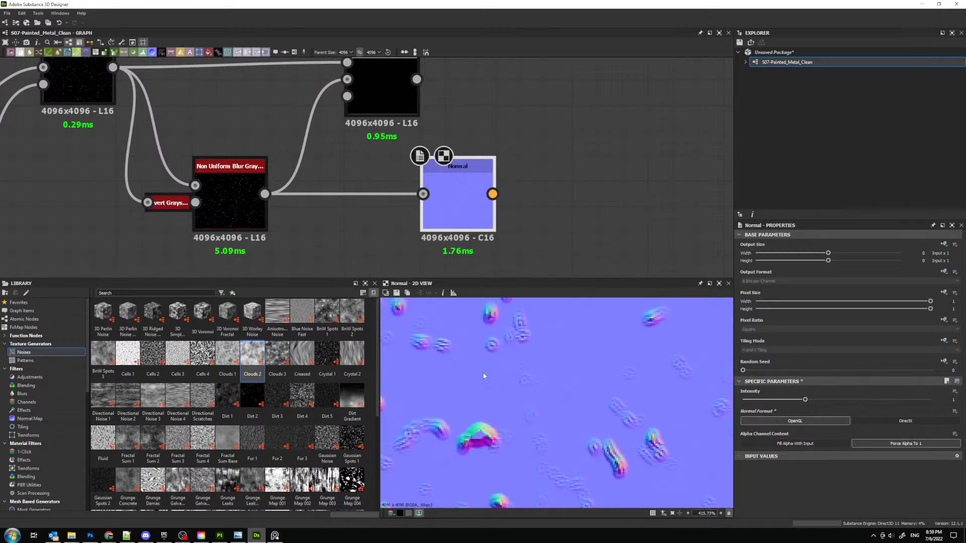
{"action": "scroll", "coordinate": [366, 60], "scroll_direction": "up", "scroll_amount": 1}
- Try the Subtract Blend as the Normal node's input, inspect the normal map and undo that connection
{"action": "left_click_drag", "start_coordinate": [416, 79], "coordinate": [423, 194]}
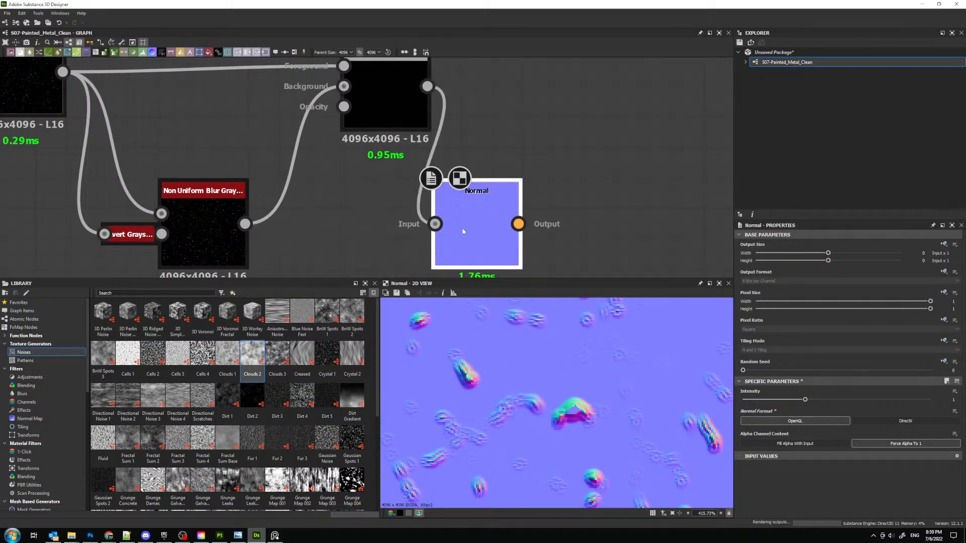
{"action": "scroll", "coordinate": [520, 401], "scroll_direction": "down", "scroll_amount": 8}
{"action": "scroll", "coordinate": [481, 385], "scroll_direction": "up", "scroll_amount": 2}
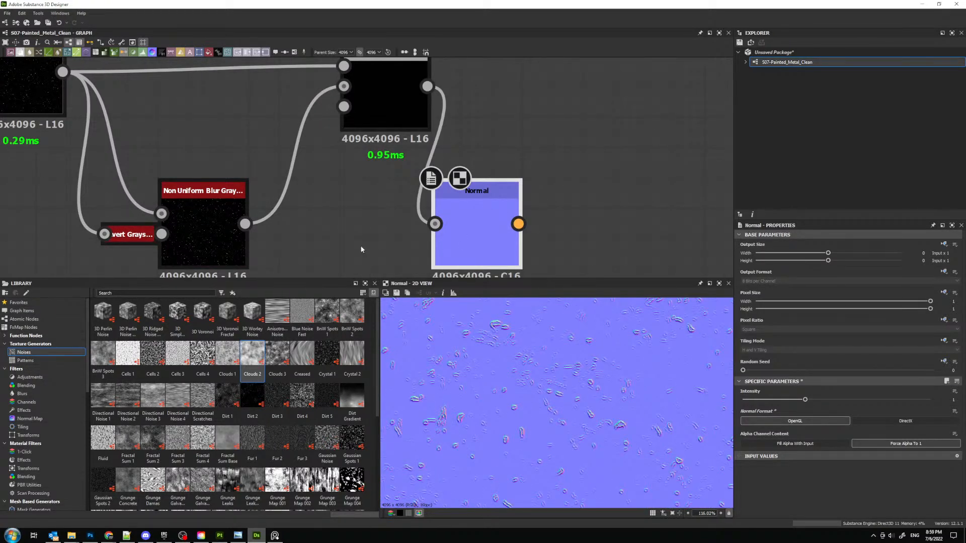
{"action": "key", "text": "ctrl+z"}
- Connect the first Blend's output to the Normal node and inspect the resulting normal map
{"action": "middle_click_drag", "start_coordinate": [165, 101], "coordinate": [298, 146]}
{"action": "scroll", "coordinate": [298, 146], "scroll_direction": "down", "scroll_amount": 2}
{"action": "left_click_drag", "start_coordinate": [230, 126], "coordinate": [513, 230]}
{"action": "scroll", "coordinate": [539, 363], "scroll_direction": "down", "scroll_amount": 7}
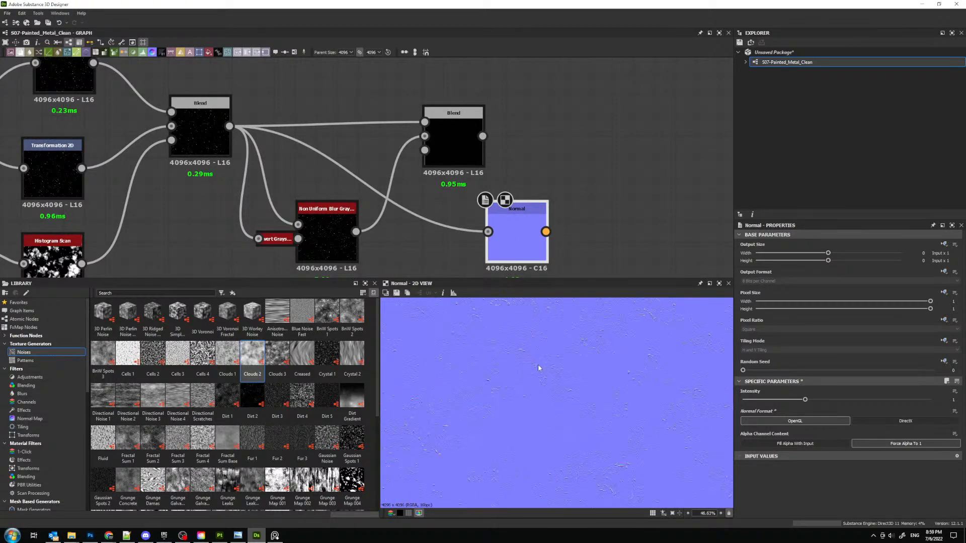
{"action": "scroll", "coordinate": [539, 369], "scroll_direction": "up", "scroll_amount": 6}
- Move the Normal node above and beyond the Subtract Blend, and preview the Subtract Blend in the 2D view
{"action": "left_click_drag", "start_coordinate": [508, 251], "coordinate": [406, 153]}
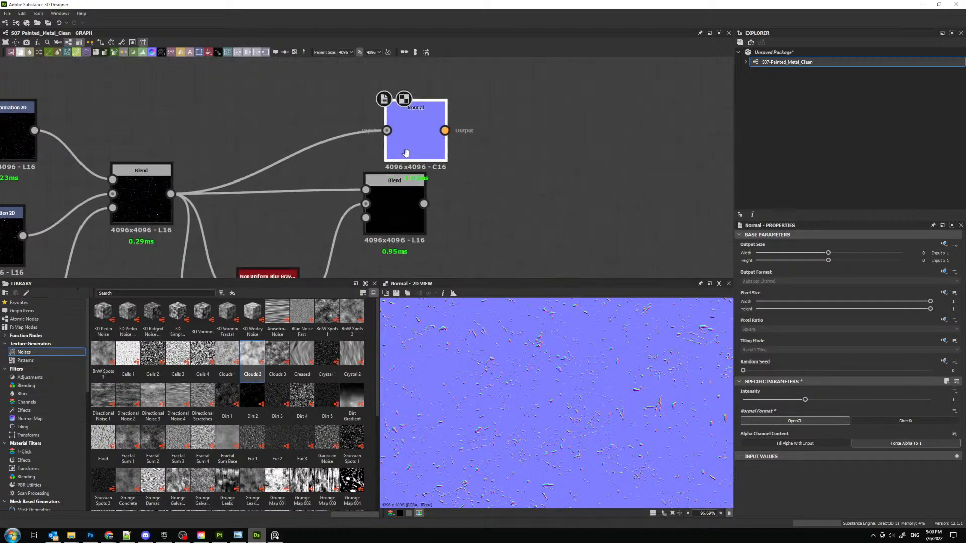
{"action": "middle_click_drag", "start_coordinate": [406, 153], "coordinate": [400, 157]}
{"action": "left_click_drag", "start_coordinate": [400, 156], "coordinate": [466, 150]}
{"action": "middle_click_drag", "start_coordinate": [386, 204], "coordinate": [422, 127]}
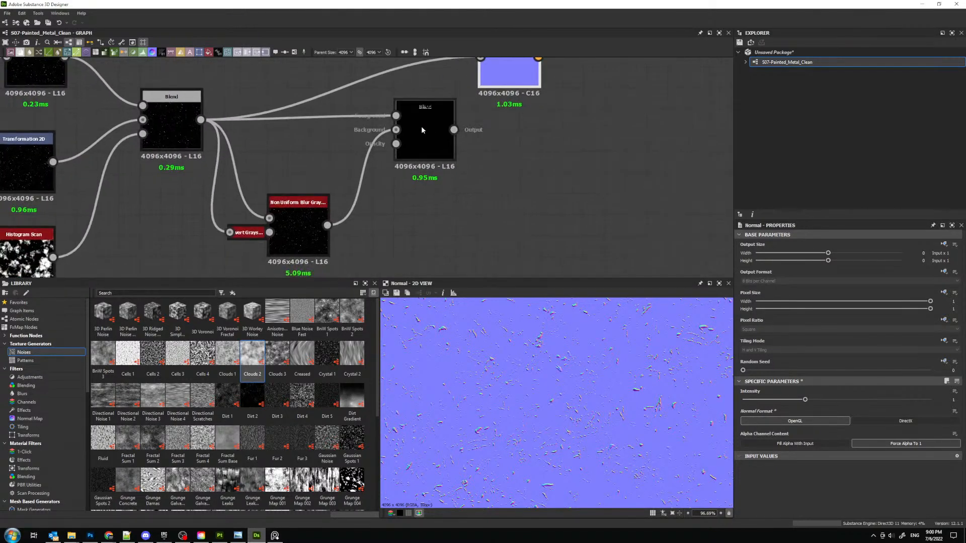
{"action": "double_click", "coordinate": [421, 130]}
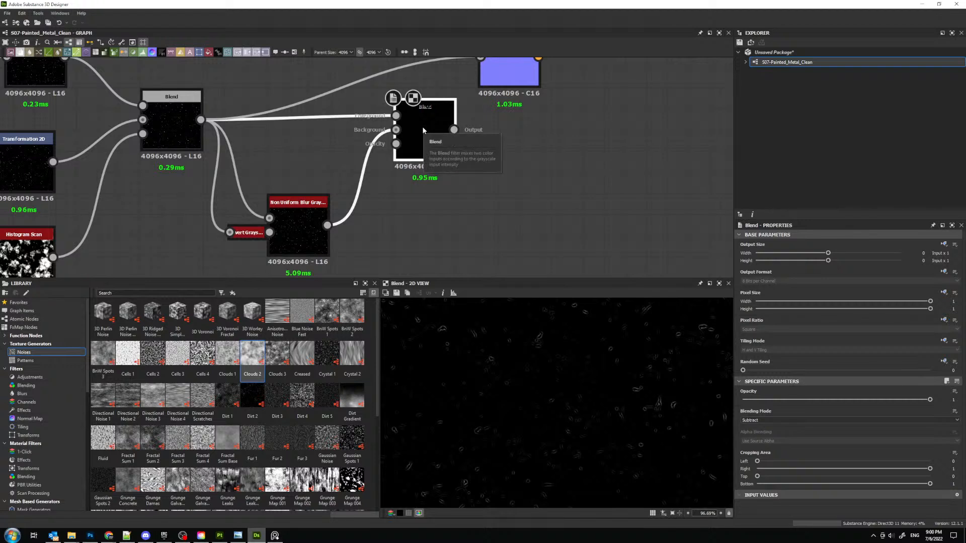
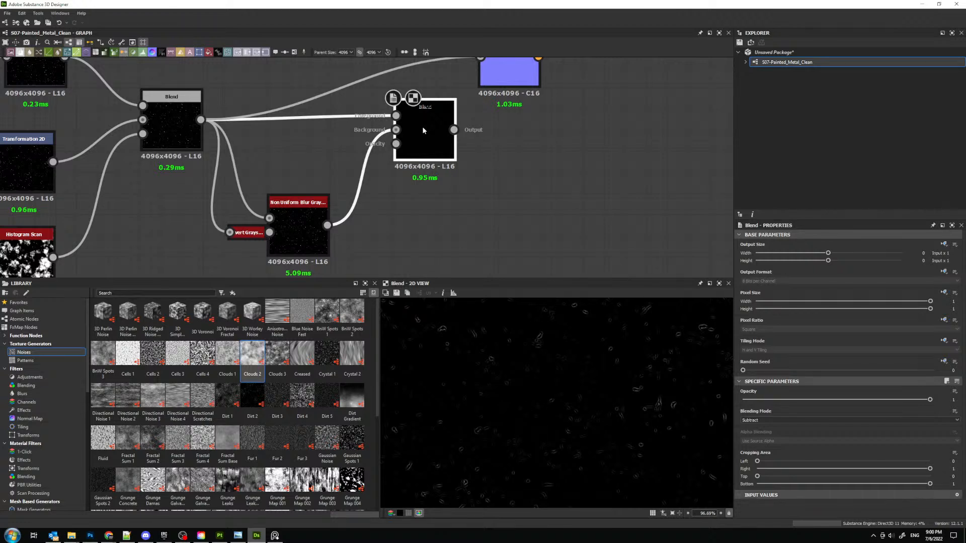
- Insert a Blur HQ Grayscale node after the Non Uniform Blur Grayscale and set its Intensity to 0.06
{"action": "middle_click_drag", "start_coordinate": [444, 139], "coordinate": [467, 74]}
{"action": "double_click", "coordinate": [315, 171]}
{"action": "left_click_drag", "start_coordinate": [315, 171], "coordinate": [322, 193]}
{"action": "scroll", "coordinate": [527, 332], "scroll_direction": "up", "scroll_amount": 8}
{"action": "key", "text": "space"}
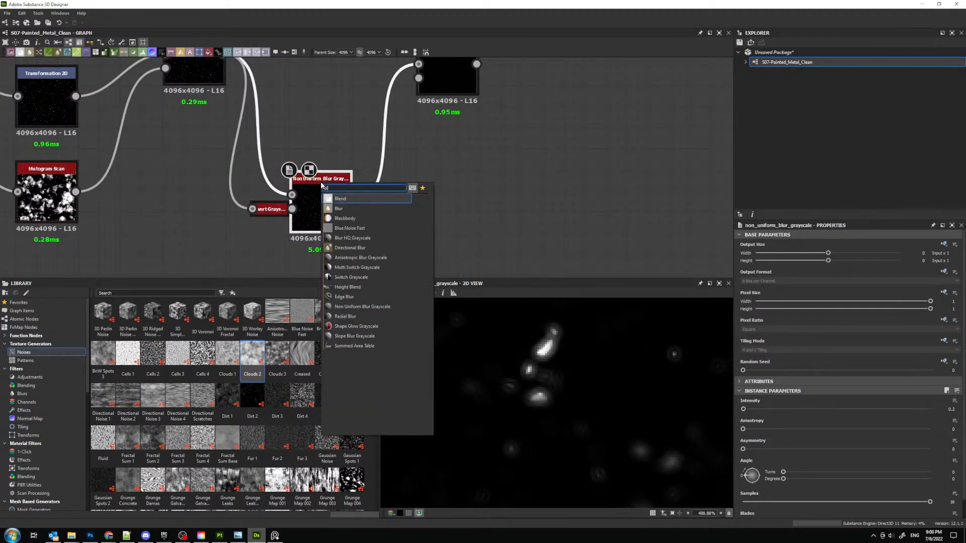
{"action": "type", "text": "blur"}
{"action": "key", "text": "Return"}
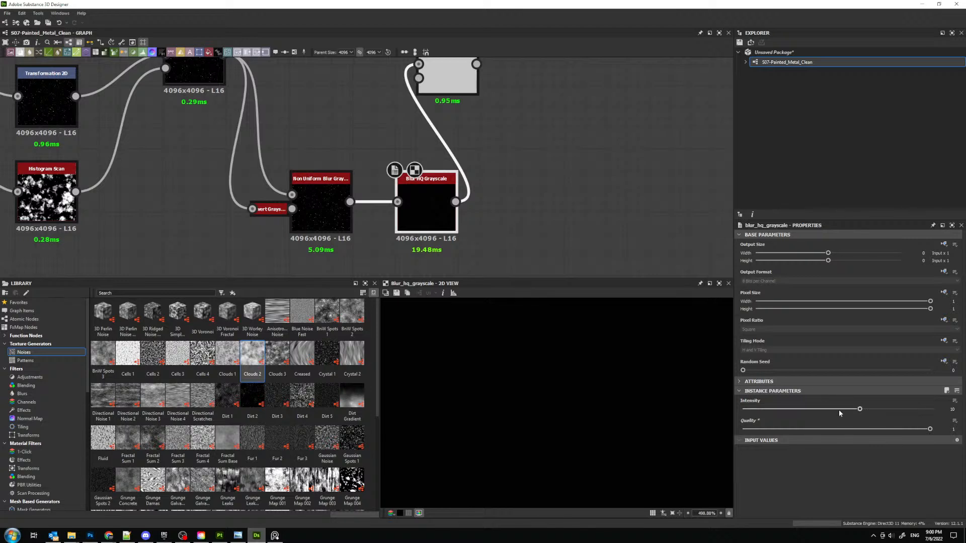
{"action": "left_click_drag", "start_coordinate": [839, 412], "coordinate": [744, 410]}
- Delete the Subtract Blend, then connect Blur HQ Grayscale's output to the Normal node and inspect the normal map up close
{"action": "middle_click_drag", "start_coordinate": [492, 136], "coordinate": [480, 157]}
{"action": "scroll", "coordinate": [441, 79], "scroll_direction": "down", "scroll_amount": 2}
{"action": "middle_click_drag", "start_coordinate": [441, 79], "coordinate": [365, 137]}
{"action": "left_click", "coordinate": [372, 147]}
{"action": "key", "text": "Delete"}
{"action": "left_click_drag", "start_coordinate": [366, 238], "coordinate": [417, 184]}
{"action": "scroll", "coordinate": [509, 364], "scroll_direction": "down", "scroll_amount": 10}
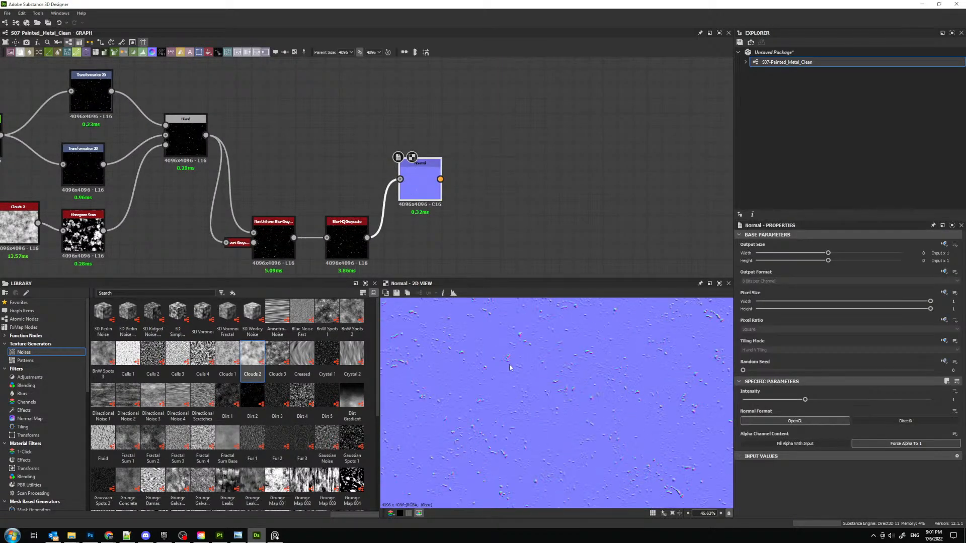
{"action": "scroll", "coordinate": [530, 367], "scroll_direction": "up", "scroll_amount": 6}
{"action": "scroll", "coordinate": [542, 359], "scroll_direction": "up", "scroll_amount": 4}
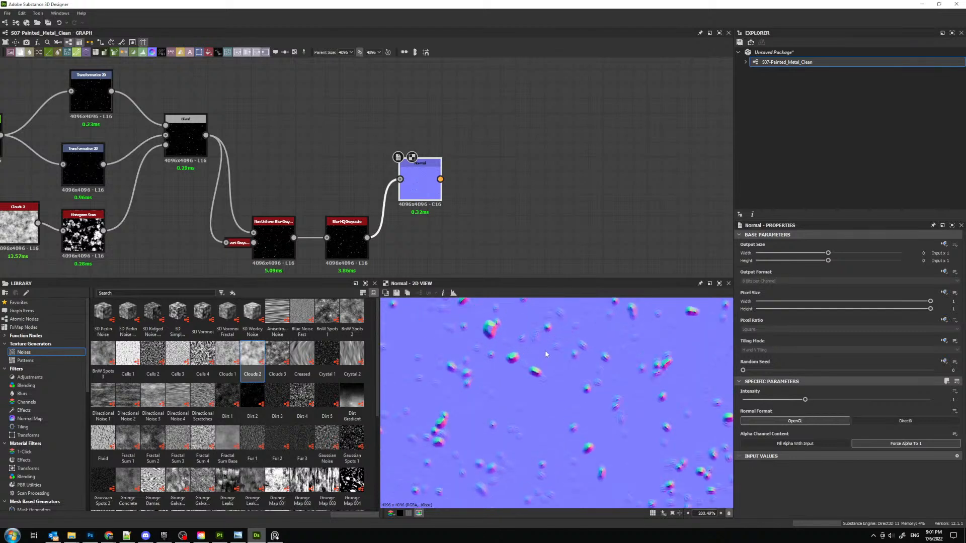
- Set the Blur HQ Grayscale node's Intensity to 0.1
{"action": "middle_click_drag", "start_coordinate": [374, 196], "coordinate": [400, 178]}
{"action": "left_click", "coordinate": [382, 219]}
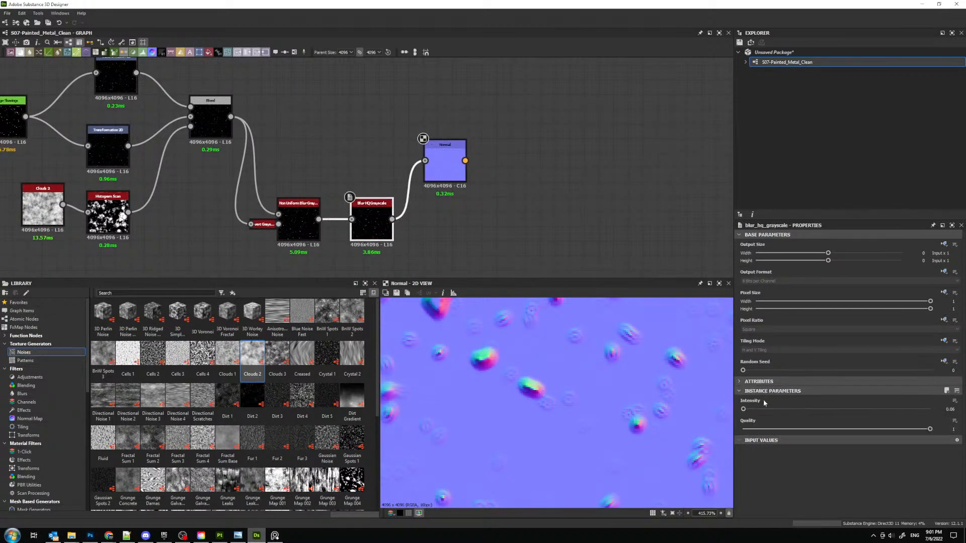
{"action": "left_click_drag", "start_coordinate": [748, 409], "coordinate": [744, 409]}
- Insert a Blend between Blur HQ Grayscale and Normal with the first Blend's output as foreground, and change its blending mode from Copy
{"action": "left_click_drag", "start_coordinate": [444, 166], "coordinate": [548, 166]}
{"action": "key", "text": "space"}
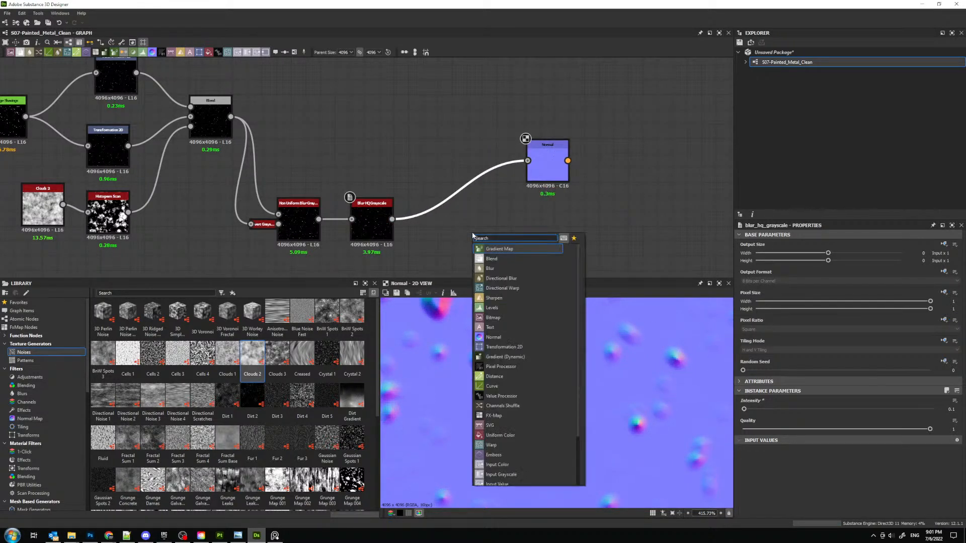
{"action": "type", "text": "blend"}
{"action": "key", "text": "Return"}
{"action": "left_click_drag", "start_coordinate": [230, 117], "coordinate": [439, 180]}
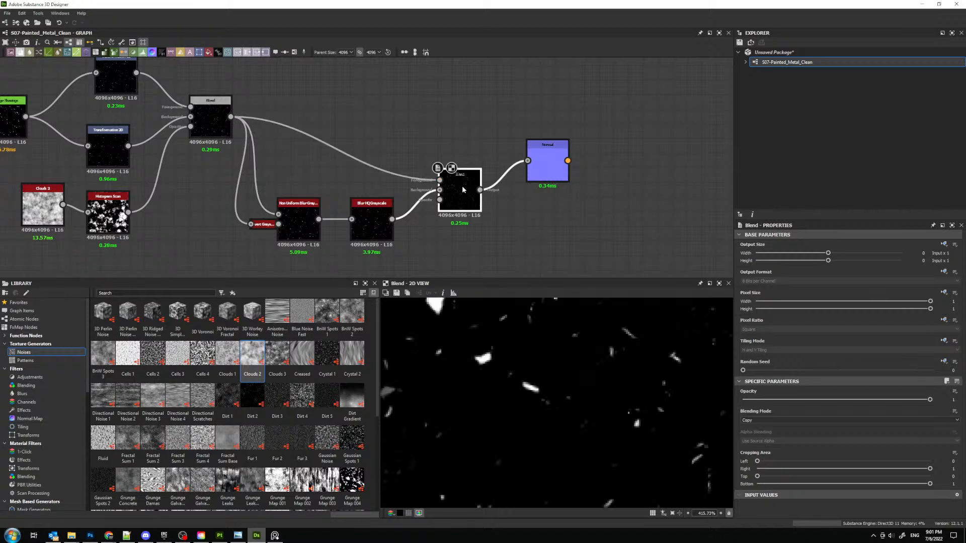
{"action": "left_click", "coordinate": [758, 420]}
{"action": "left_click", "coordinate": [751, 430]}
- Inspect the combined normal map at several zoom levels and move the two blur nodes farther away from the new Blend
{"action": "double_click", "coordinate": [553, 172]}
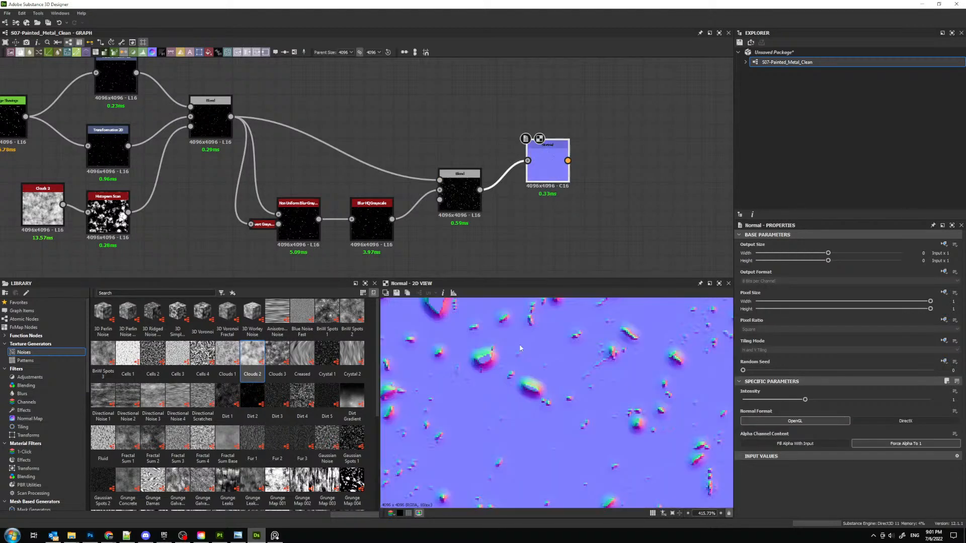
{"action": "scroll", "coordinate": [513, 386], "scroll_direction": "down", "scroll_amount": 10}
{"action": "scroll", "coordinate": [523, 362], "scroll_direction": "down", "scroll_amount": 3}
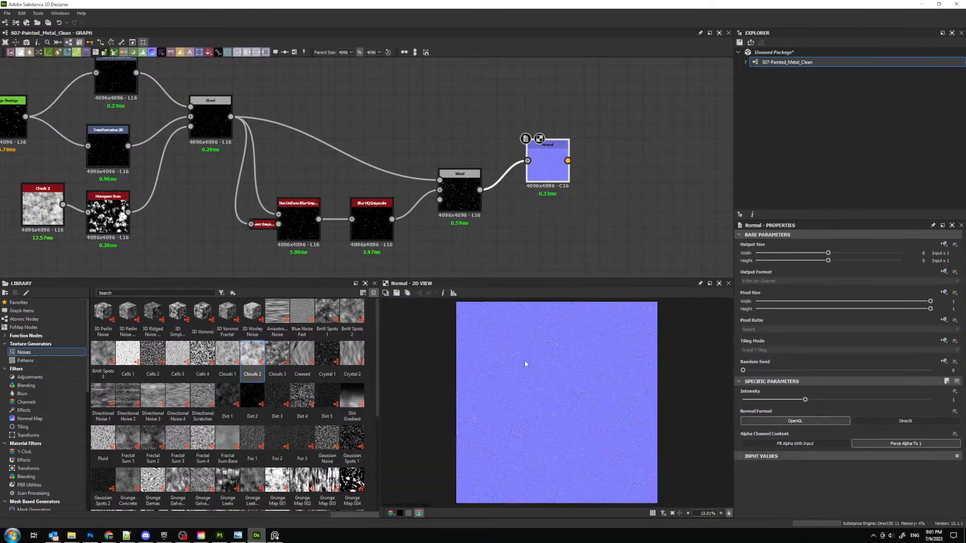
{"action": "scroll", "coordinate": [543, 346], "scroll_direction": "up", "scroll_amount": 12}
{"action": "scroll", "coordinate": [544, 346], "scroll_direction": "down", "scroll_amount": 6}
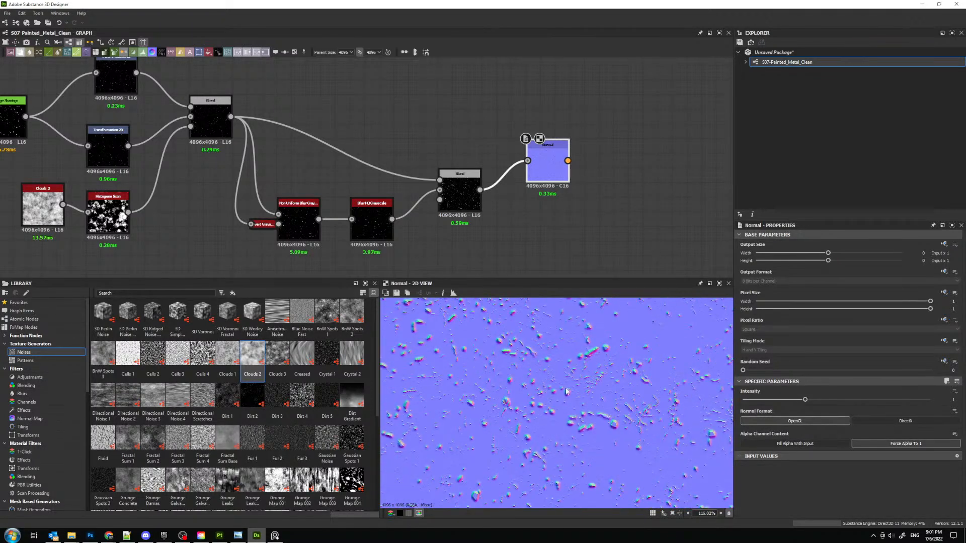
{"action": "scroll", "coordinate": [553, 366], "scroll_direction": "up", "scroll_amount": 3}
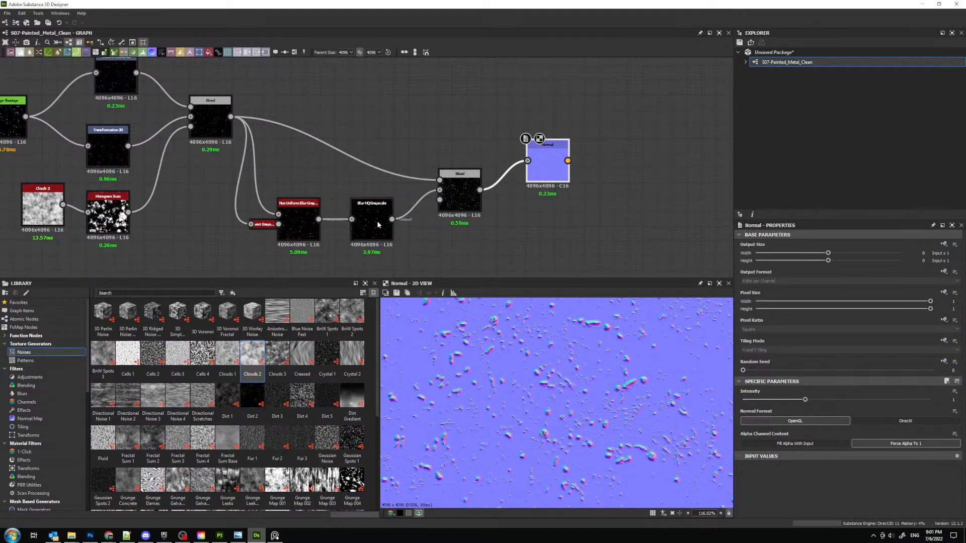
{"action": "left_click_drag", "start_coordinate": [297, 186], "coordinate": [343, 233]}
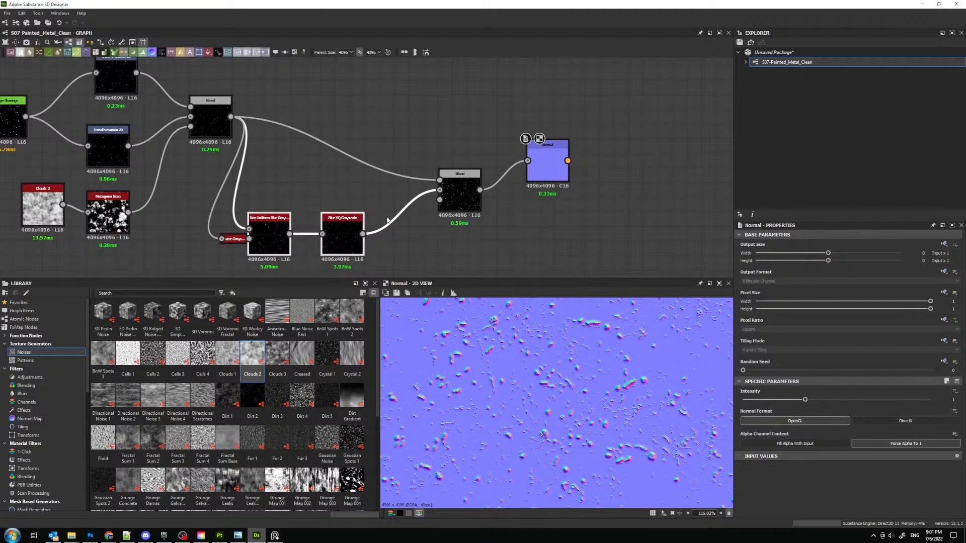
- Try a Levels node between Blur HQ Grayscale and the second Blend, adjusting its output levels, and delete it
{"action": "left_click", "coordinate": [420, 247]}
{"action": "key", "text": "space"}
{"action": "key", "text": "Return"}
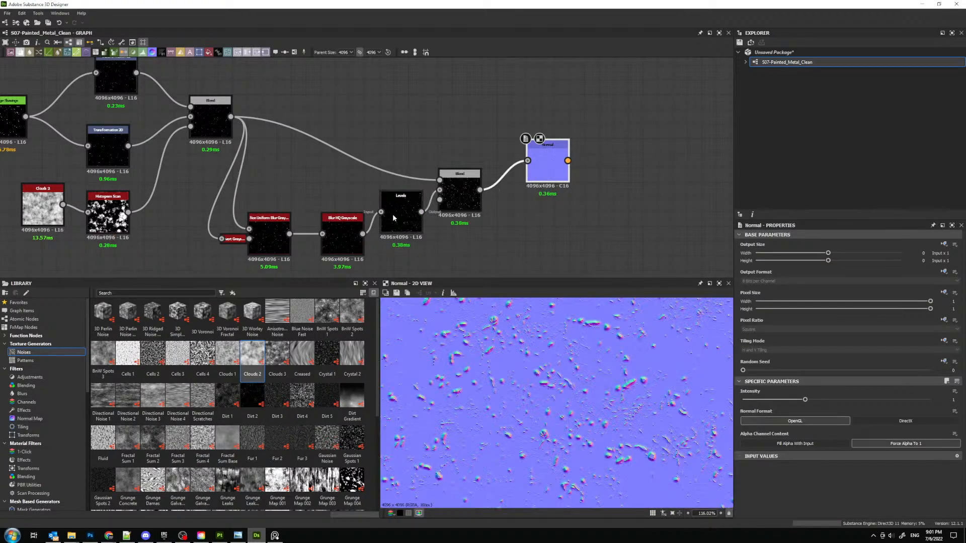
{"action": "left_click", "coordinate": [401, 209]}
{"action": "mouse_move", "coordinate": [955, 480]}
{"action": "left_mouse_down"}
{"action": "mouse_move", "coordinate": [786, 479]}
{"action": "mouse_move", "coordinate": [965, 481]}
{"action": "left_mouse_up"}
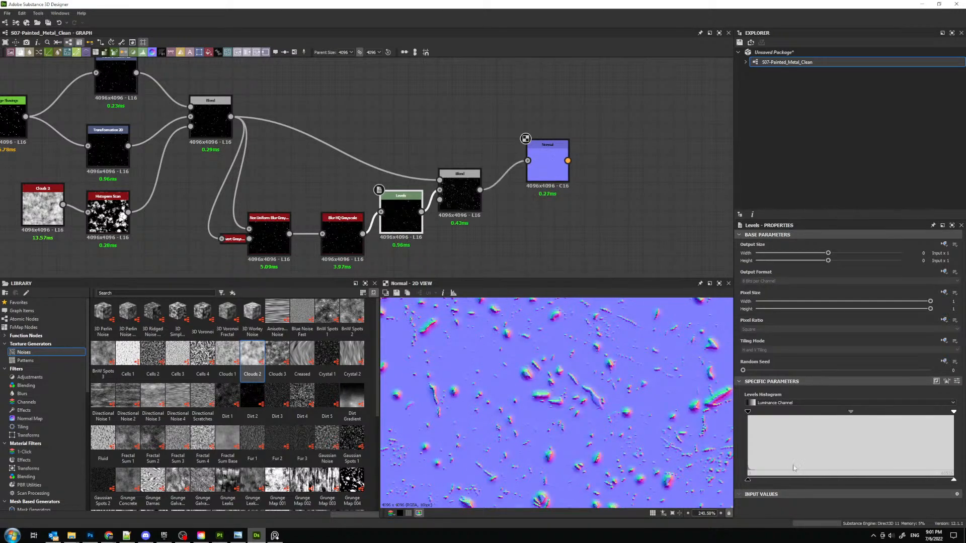
{"action": "mouse_move", "coordinate": [748, 479]}
{"action": "left_mouse_down"}
{"action": "mouse_move", "coordinate": [869, 480]}
{"action": "mouse_move", "coordinate": [746, 482]}
{"action": "left_mouse_up"}
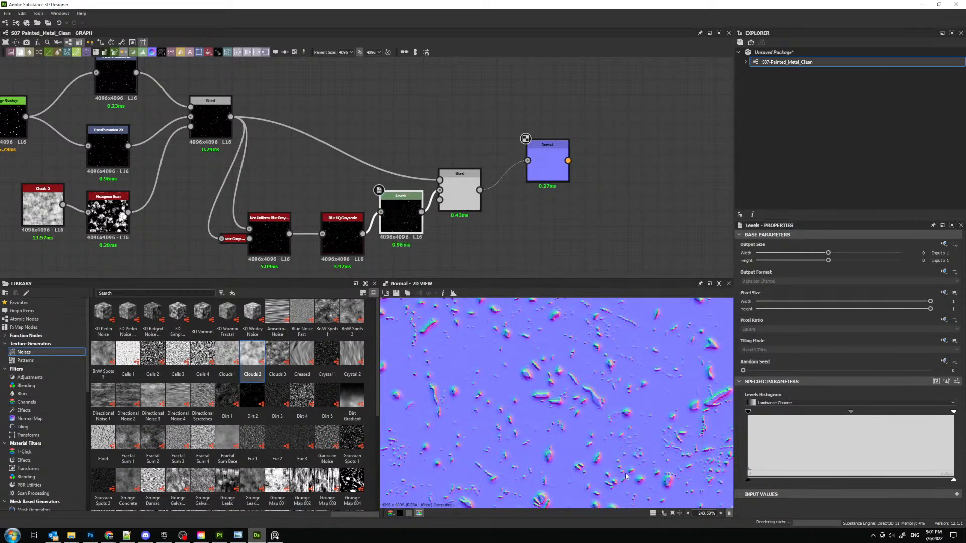
{"action": "left_click_drag", "start_coordinate": [401, 210], "coordinate": [412, 253]}
{"action": "key", "text": "BackSpace"}
- Insert a Histogram Range between Blur HQ Grayscale and the second Blend, with Range 1 and Position 0.32
{"action": "key", "text": "space"}
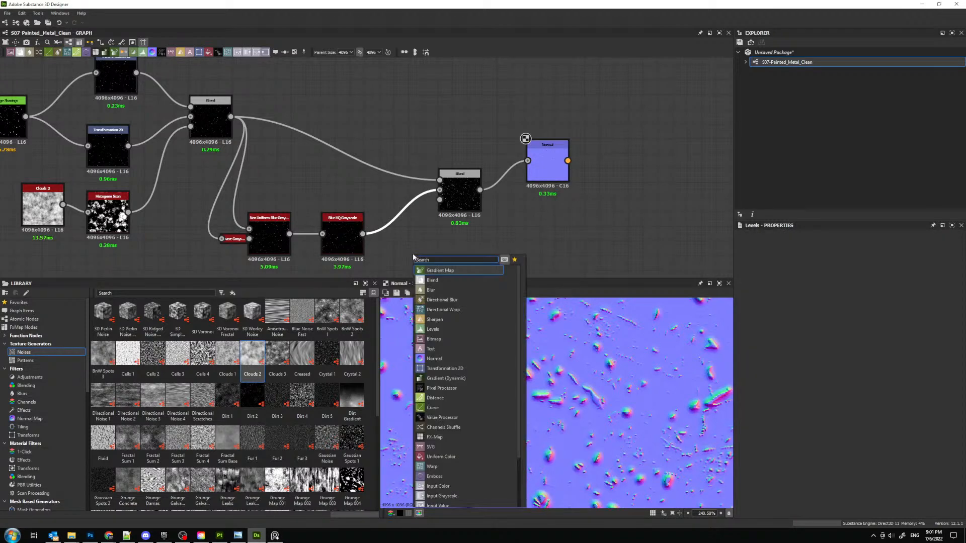
{"action": "type", "text": "his"}
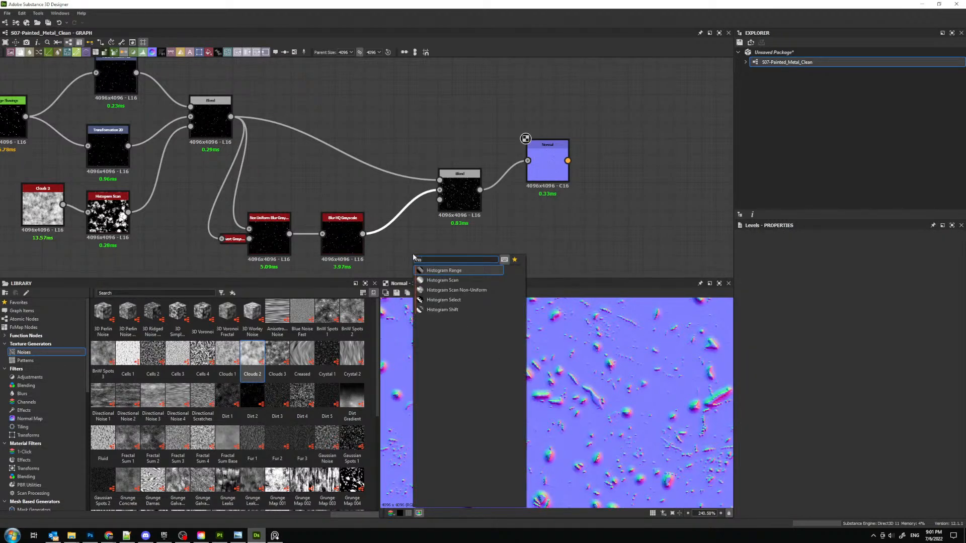
{"action": "key", "text": "Return"}
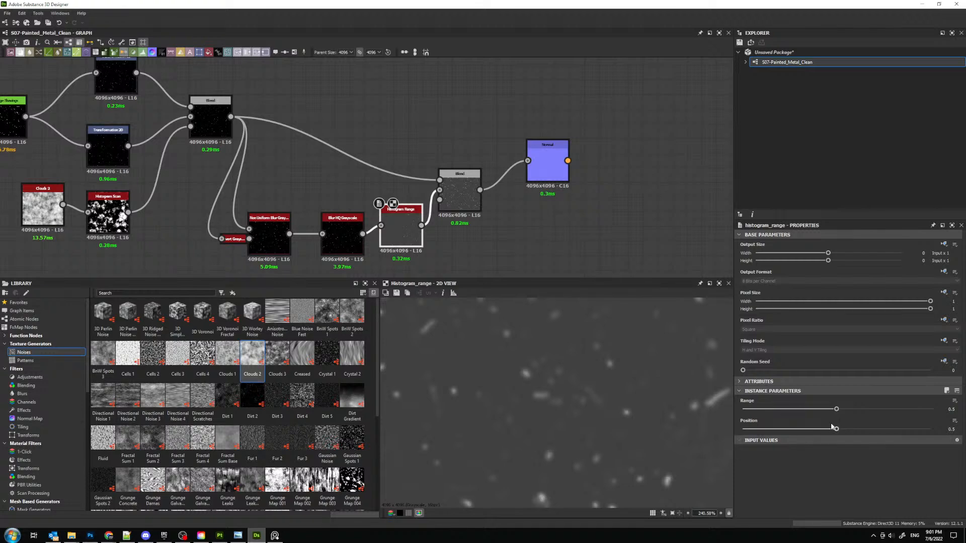
{"action": "left_click_drag", "start_coordinate": [836, 409], "coordinate": [929, 409]}
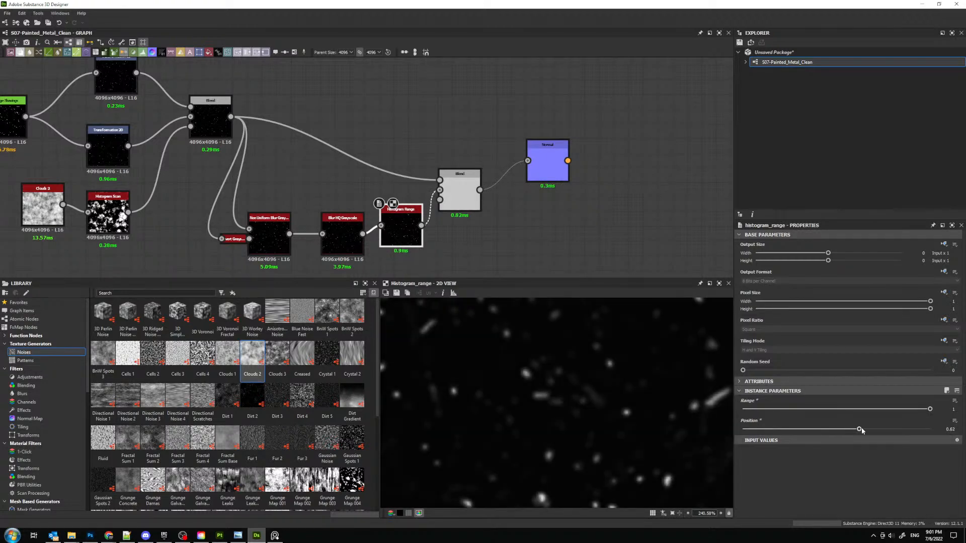
{"action": "left_click_drag", "start_coordinate": [859, 429], "coordinate": [812, 433]}
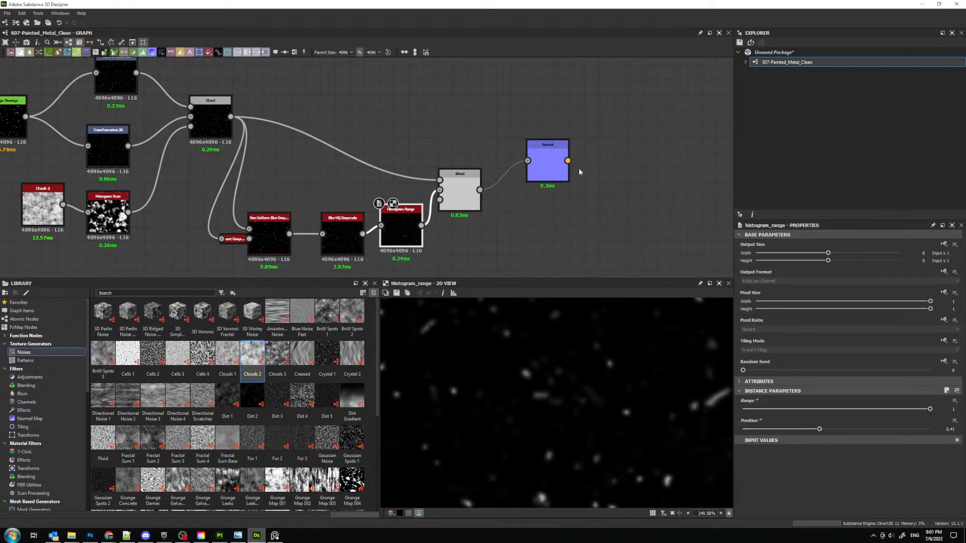
{"action": "double_click", "coordinate": [553, 163]}
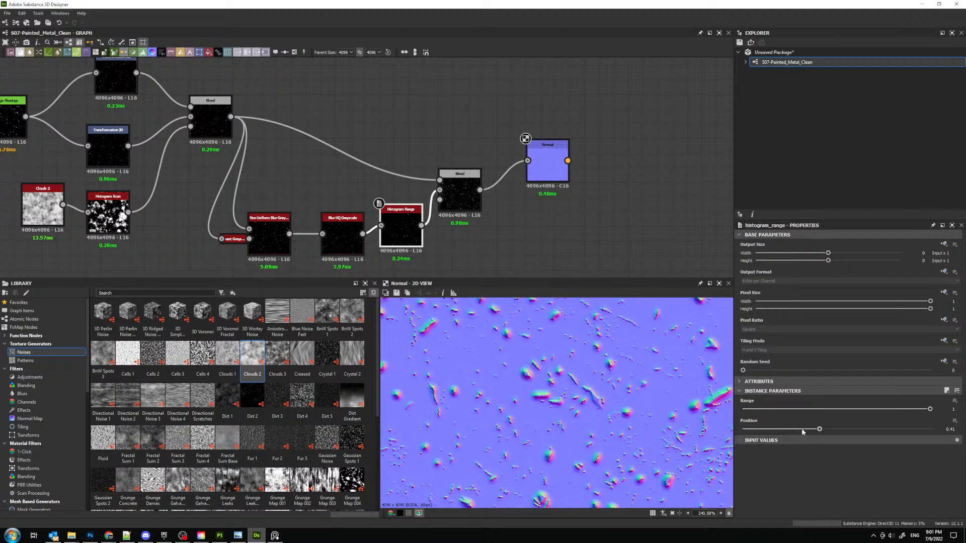
{"action": "mouse_move", "coordinate": [803, 432]}
{"action": "left_mouse_down"}
{"action": "mouse_move", "coordinate": [755, 437]}
{"action": "mouse_move", "coordinate": [818, 438]}
{"action": "mouse_move", "coordinate": [804, 440]}
{"action": "left_mouse_up"}
- Insert another Histogram Range on the direct link between the two Blends, with Range 1 and Position 0.28
{"action": "key", "text": "space"}
{"action": "type", "text": "his"}
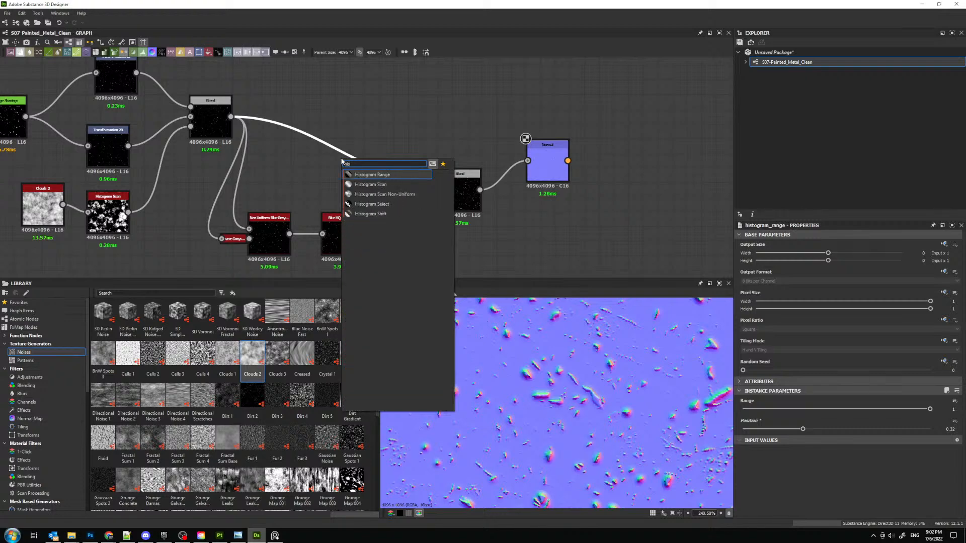
{"action": "key", "text": "Return"}
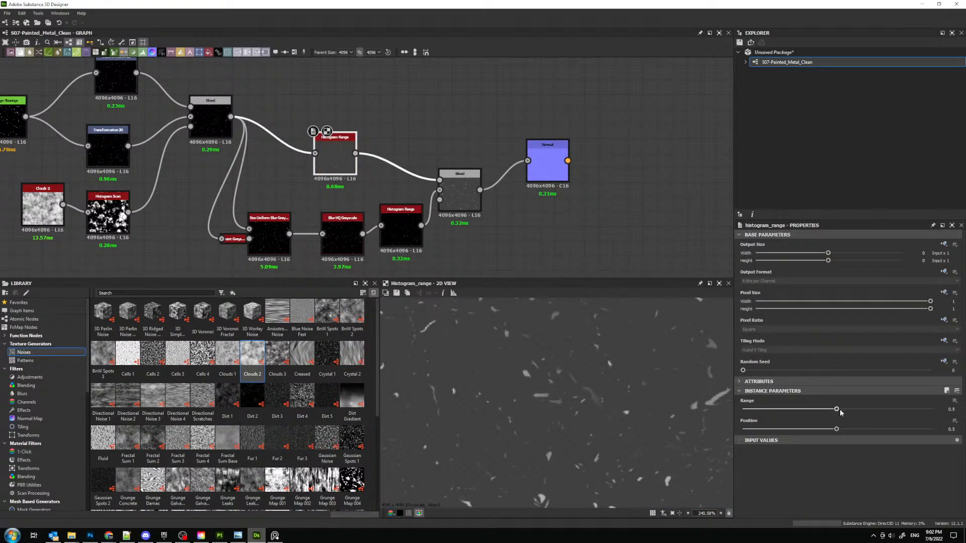
{"action": "left_click_drag", "start_coordinate": [836, 409], "coordinate": [931, 409]}
{"action": "left_click_drag", "start_coordinate": [836, 429], "coordinate": [795, 430]}
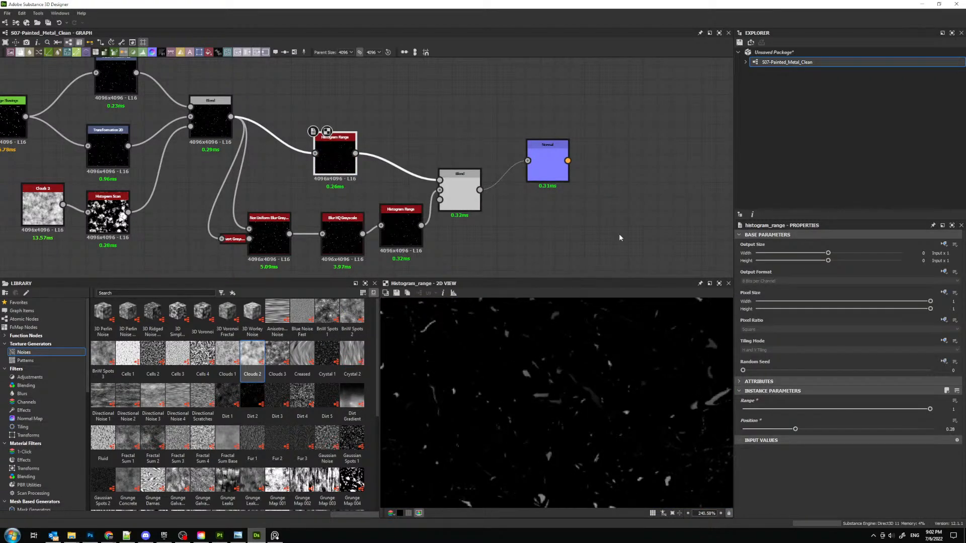
- Preview the Normal node and lower the upper Histogram Range's Position to 0.19, checking the effect on the normal map
{"action": "double_click", "coordinate": [546, 164]}
{"action": "left_click", "coordinate": [344, 154]}
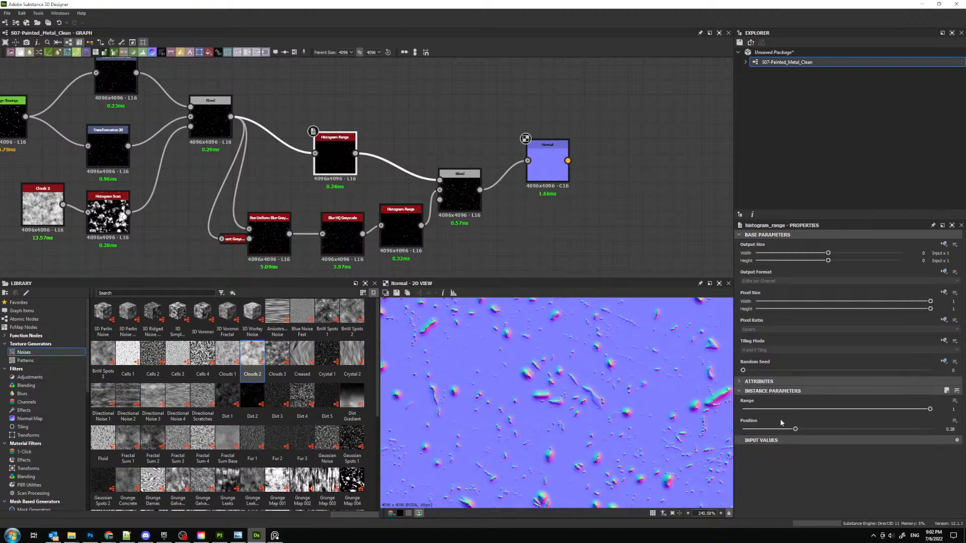
{"action": "mouse_move", "coordinate": [795, 429]}
{"action": "left_mouse_down"}
{"action": "mouse_move", "coordinate": [752, 430]}
{"action": "mouse_move", "coordinate": [778, 432]}
{"action": "left_mouse_up"}
{"action": "scroll", "coordinate": [534, 384], "scroll_direction": "down", "scroll_amount": 10}
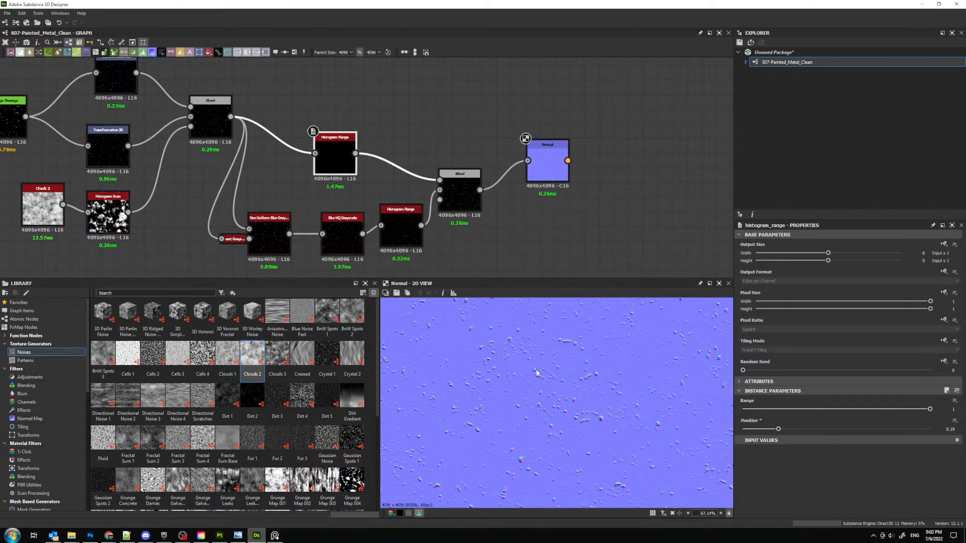
{"action": "scroll", "coordinate": [548, 389], "scroll_direction": "up", "scroll_amount": 5}
{"action": "scroll", "coordinate": [410, 184], "scroll_direction": "down", "scroll_amount": 4}
- Dock the Histogram Scan node onto the first Blend and move Clouds 2 closer beneath the lower Transformation 2D
{"action": "left_click_drag", "start_coordinate": [173, 146], "coordinate": [382, 221]}
{"action": "left_click_drag", "start_coordinate": [532, 210], "coordinate": [448, 214]}
{"action": "middle_click_drag", "start_coordinate": [261, 257], "coordinate": [359, 213]}
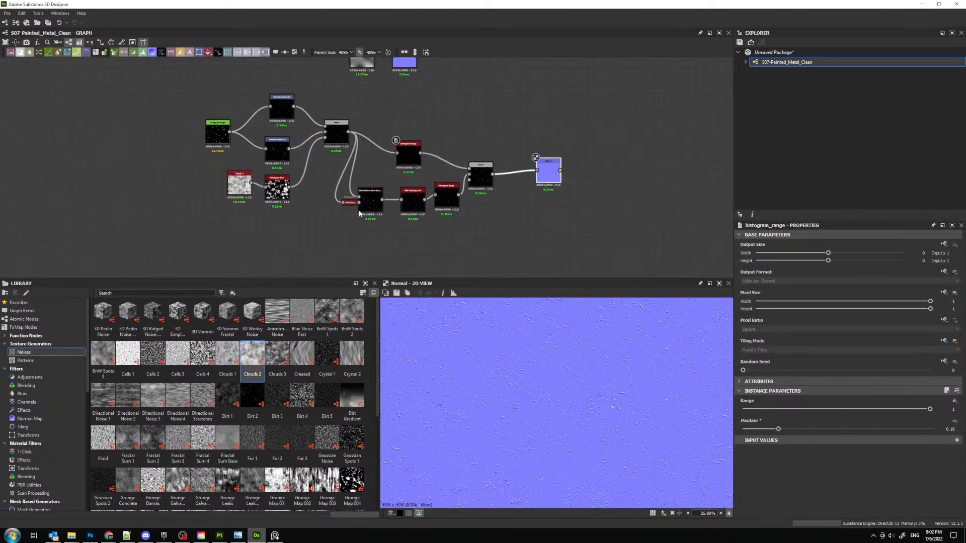
{"action": "scroll", "coordinate": [317, 213], "scroll_direction": "up", "scroll_amount": 3}
{"action": "middle_click_drag", "start_coordinate": [229, 213], "coordinate": [251, 262]}
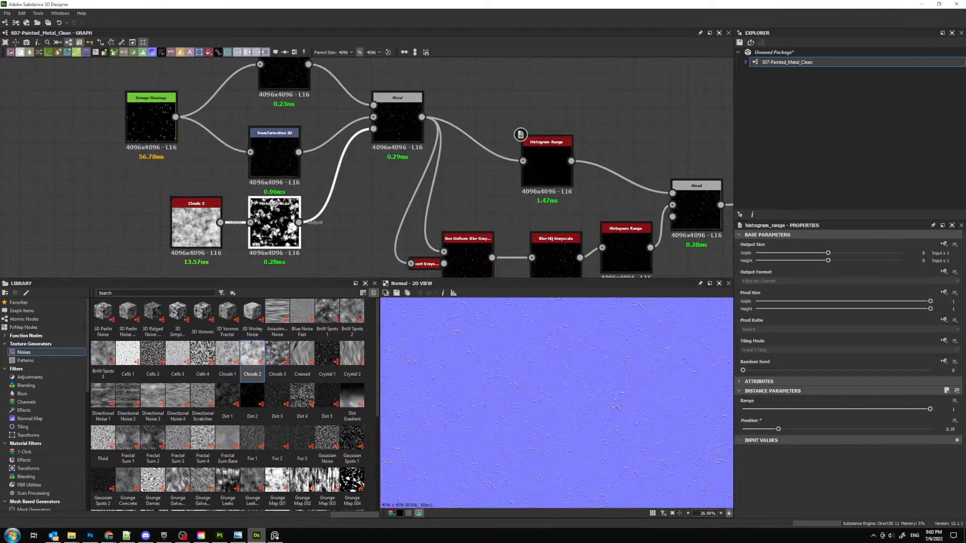
{"action": "key", "text": "d"}
{"action": "middle_click_drag", "start_coordinate": [200, 221], "coordinate": [200, 236]}
{"action": "left_click_drag", "start_coordinate": [199, 236], "coordinate": [250, 247]}
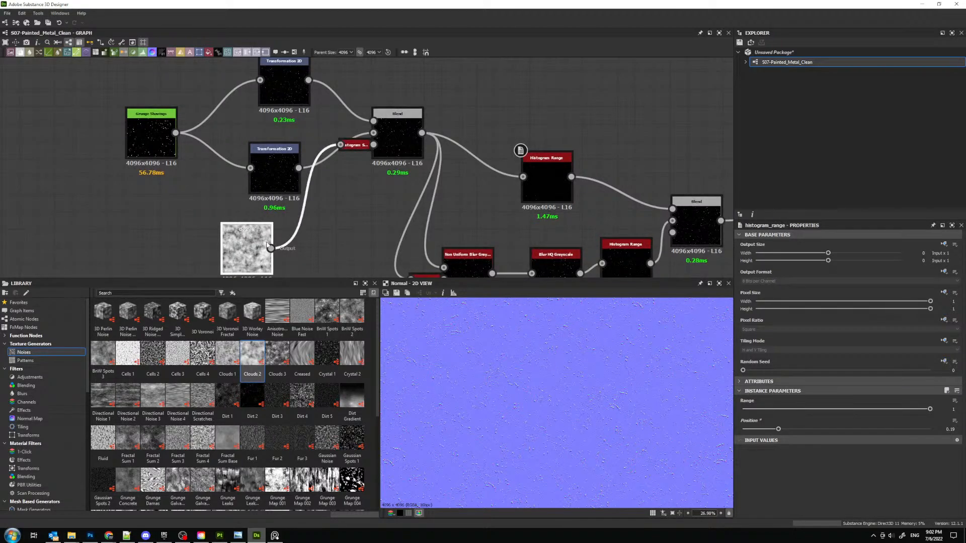
- Set the Clouds 2 node's output width and height to -3 relative to parent and align it under the lower Transformation 2D
{"action": "middle_click_drag", "start_coordinate": [458, 220], "coordinate": [484, 177]}
{"action": "left_click", "coordinate": [810, 253]}
{"action": "left_click", "coordinate": [810, 260]}
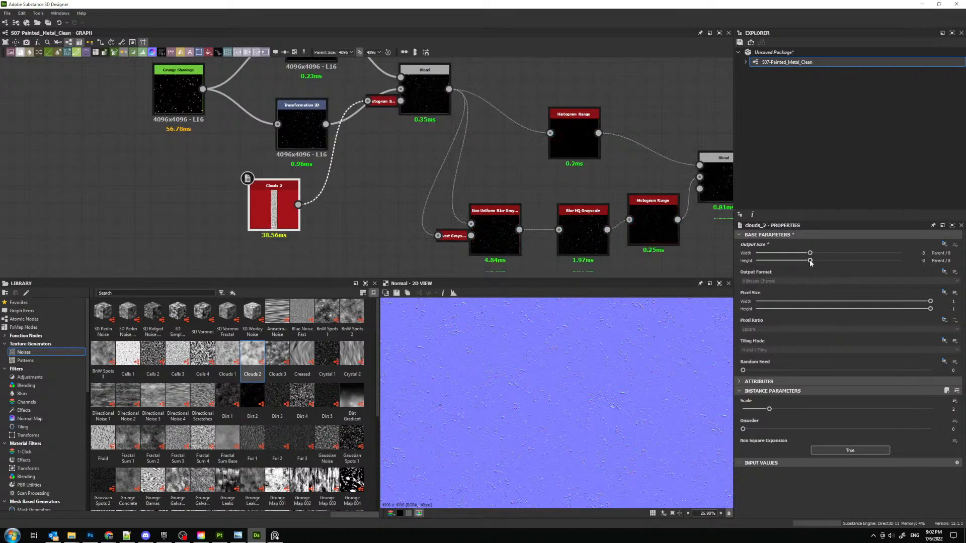
{"action": "middle_click_drag", "start_coordinate": [342, 135], "coordinate": [331, 183]}
{"action": "left_click_drag", "start_coordinate": [272, 260], "coordinate": [300, 268]}
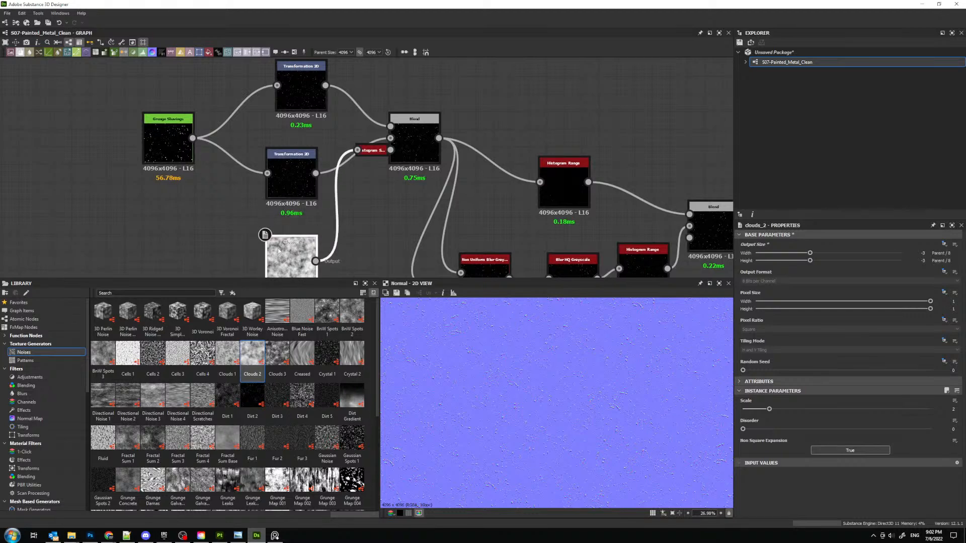
- Check the Grunge Shavings parameters, then preview the Non Uniform Blur Grayscale node and review its parameters
{"action": "middle_click_drag", "start_coordinate": [202, 169], "coordinate": [208, 194]}
{"action": "left_click", "coordinate": [182, 161]}
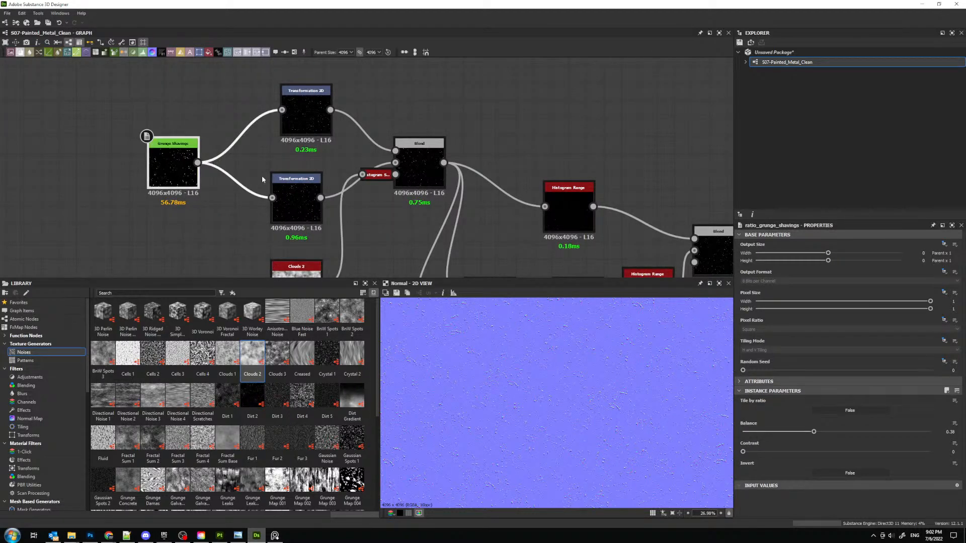
{"action": "scroll", "coordinate": [585, 238], "scroll_direction": "down", "scroll_amount": 3}
{"action": "middle_click_drag", "start_coordinate": [470, 209], "coordinate": [281, 156]}
{"action": "scroll", "coordinate": [338, 209], "scroll_direction": "up", "scroll_amount": 3}
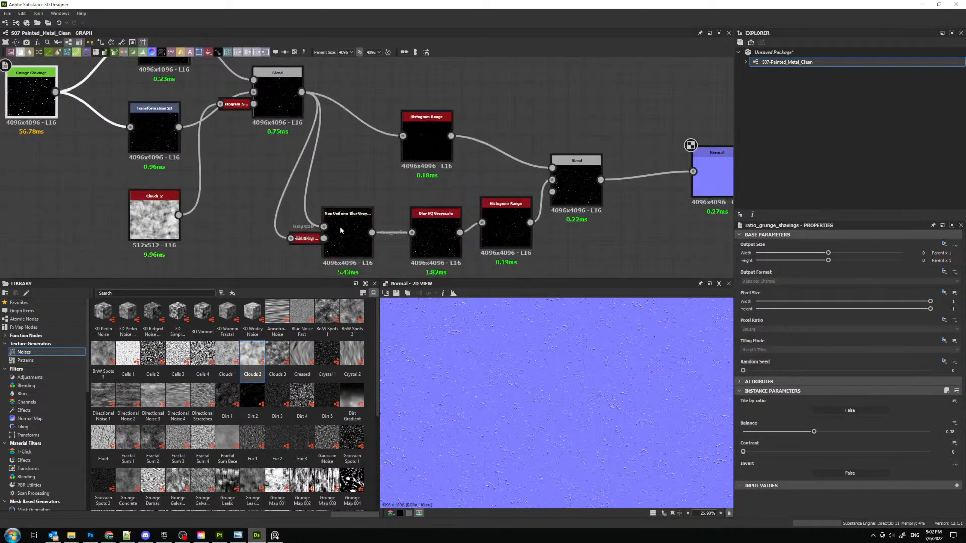
{"action": "middle_click_drag", "start_coordinate": [401, 219], "coordinate": [320, 195]}
{"action": "left_click", "coordinate": [261, 207]}
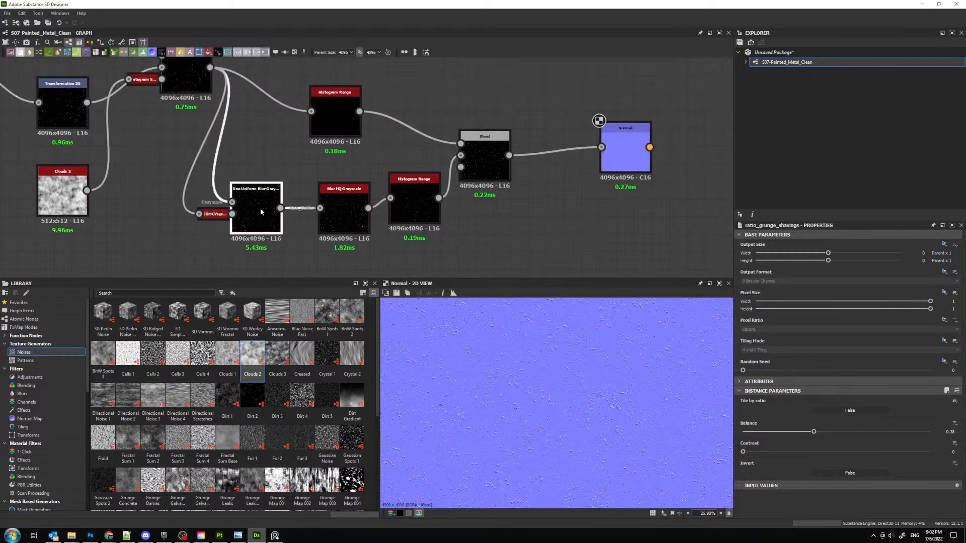
{"action": "scroll", "coordinate": [864, 435], "scroll_direction": "down", "scroll_amount": 1}
{"action": "double_click", "coordinate": [263, 212]}
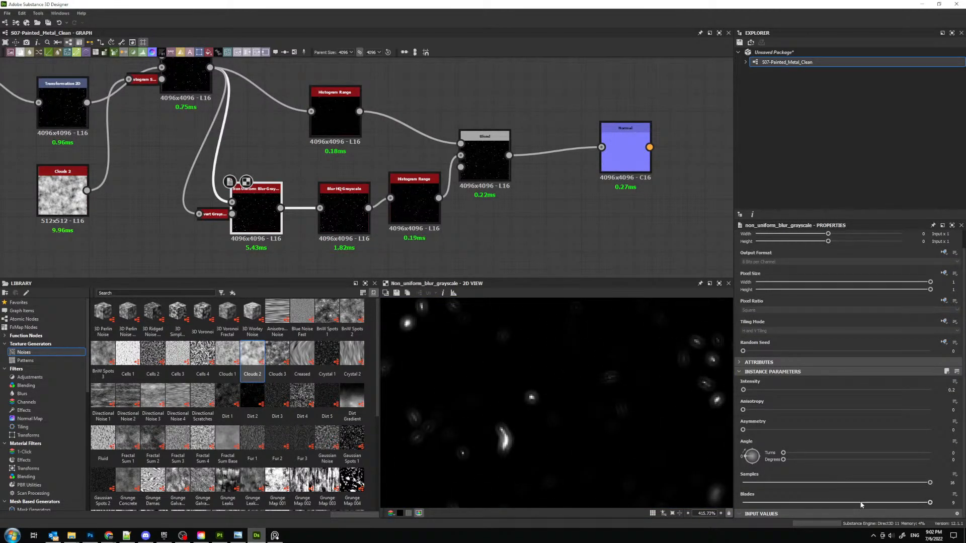
- Lower the Non Uniform Blur Grayscale node's Samples to 6 and its Blades to 7
{"action": "left_click_drag", "start_coordinate": [860, 504], "coordinate": [797, 483]}
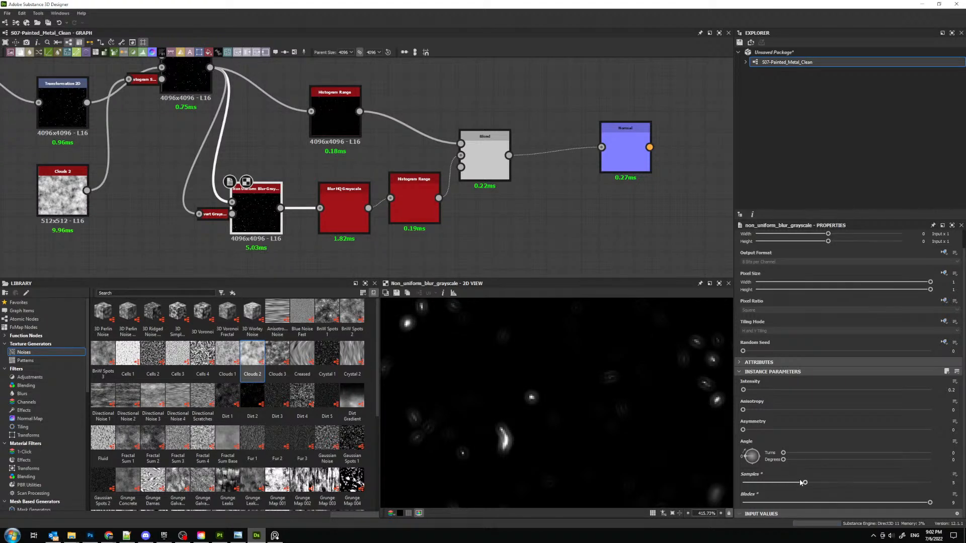
{"action": "middle_click_drag", "start_coordinate": [466, 198], "coordinate": [467, 210]}
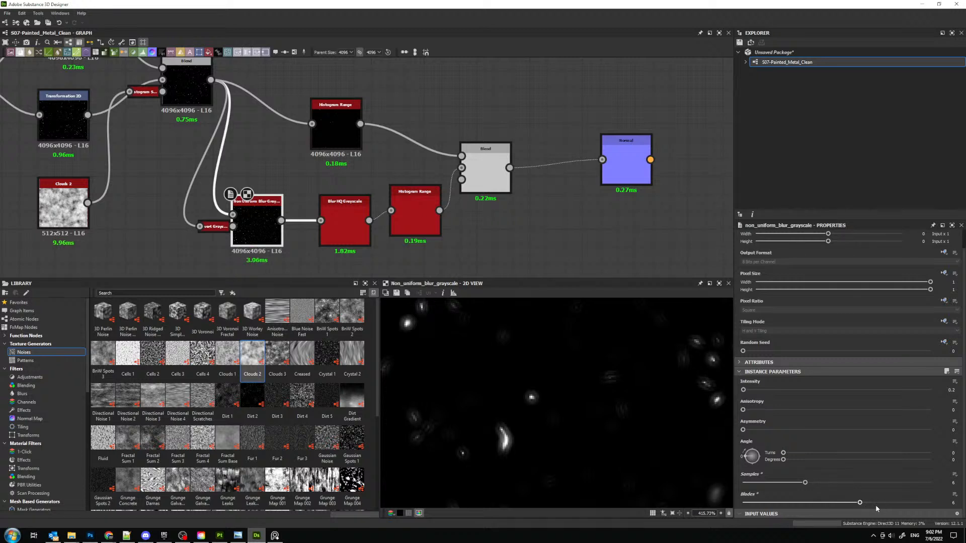
{"action": "left_click_drag", "start_coordinate": [930, 503], "coordinate": [906, 503]}
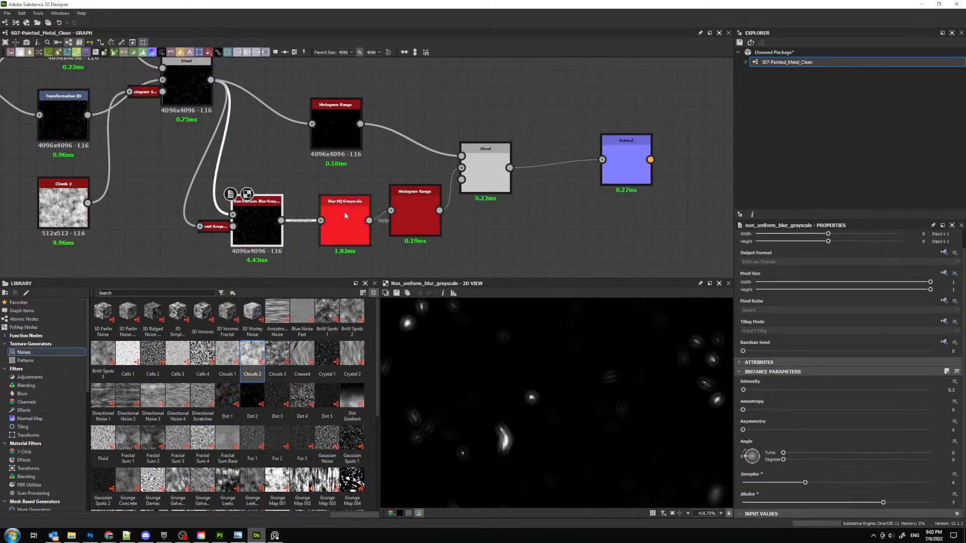
- Move Blur HQ Grayscale and the lower Histogram Range closer to their input nodes, and set the blur's Quality to 0
{"action": "left_click_drag", "start_coordinate": [344, 212], "coordinate": [327, 211]}
{"action": "left_click", "coordinate": [407, 219]}
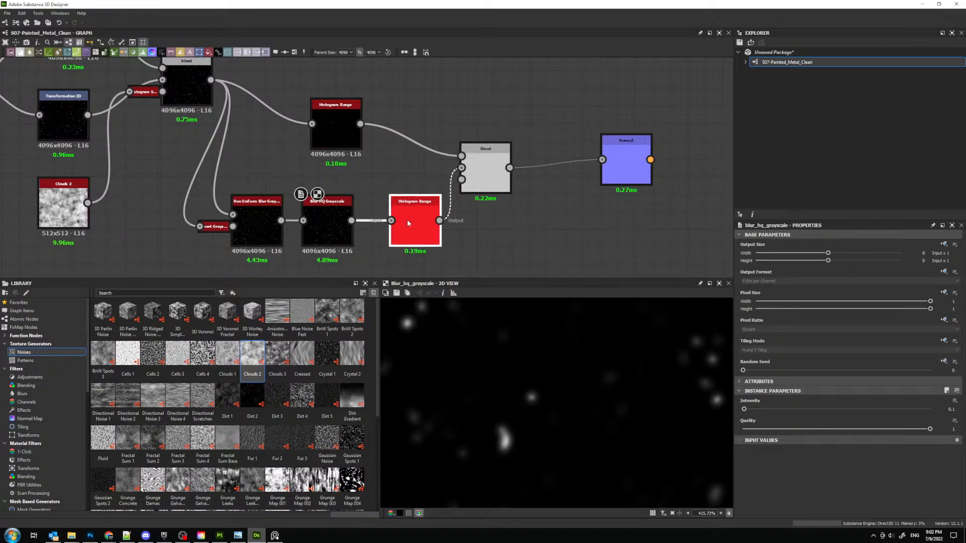
{"action": "left_click_drag", "start_coordinate": [408, 223], "coordinate": [399, 223]}
{"action": "left_click_drag", "start_coordinate": [930, 429], "coordinate": [742, 429]}
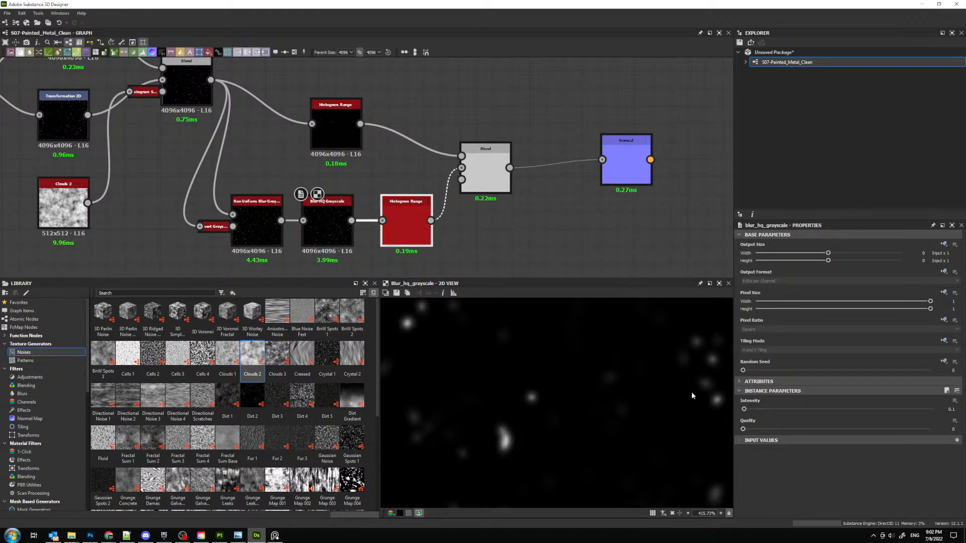
- Align the upper Histogram Range above the lower one, preview the Normal node and move it closer to the final Blend
{"action": "left_click", "coordinate": [410, 224]}
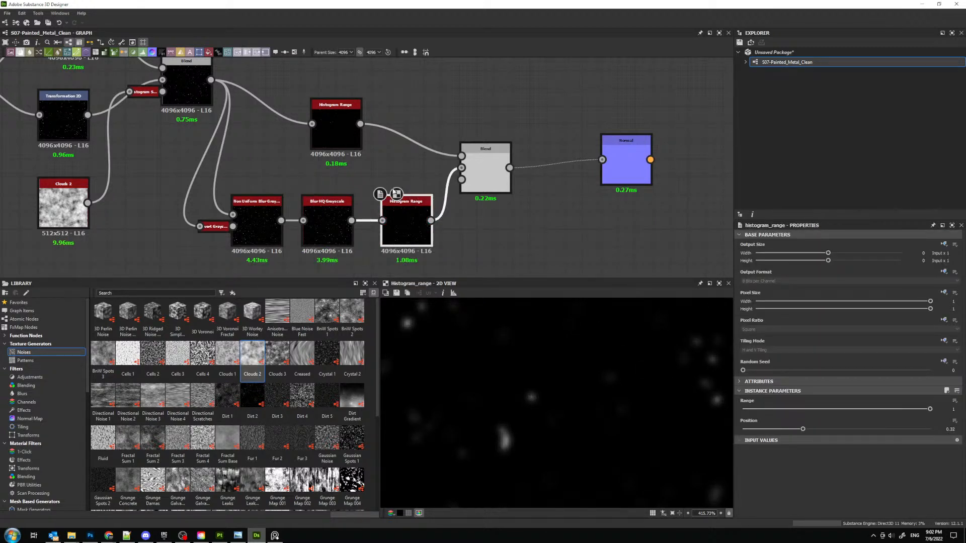
{"action": "middle_click_drag", "start_coordinate": [394, 191], "coordinate": [338, 195]}
{"action": "left_click", "coordinate": [277, 145]}
{"action": "left_click_drag", "start_coordinate": [277, 145], "coordinate": [347, 146]}
{"action": "left_click", "coordinate": [566, 176]}
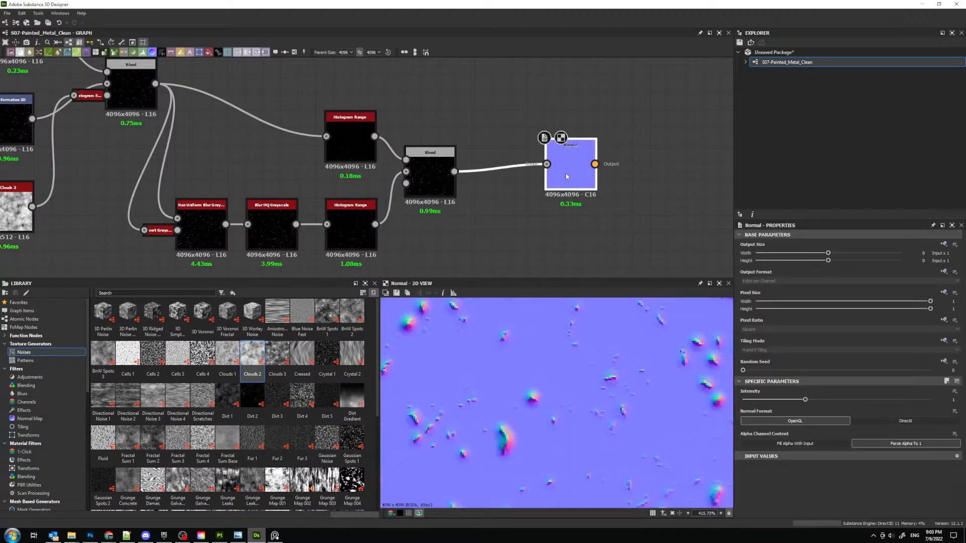
{"action": "left_click_drag", "start_coordinate": [567, 176], "coordinate": [522, 183]}
{"action": "scroll", "coordinate": [582, 396], "scroll_direction": "down", "scroll_amount": 10}
{"action": "middle_click_drag", "start_coordinate": [524, 170], "coordinate": [412, 180]}
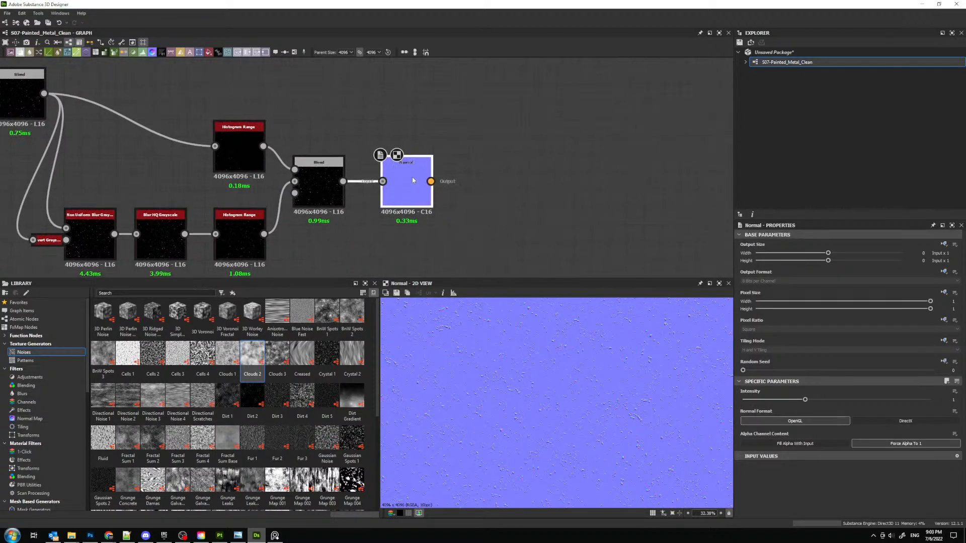
- Add a Normal Transform node after the Normal node
{"action": "key", "text": "space"}
{"action": "type", "text": "norm"}
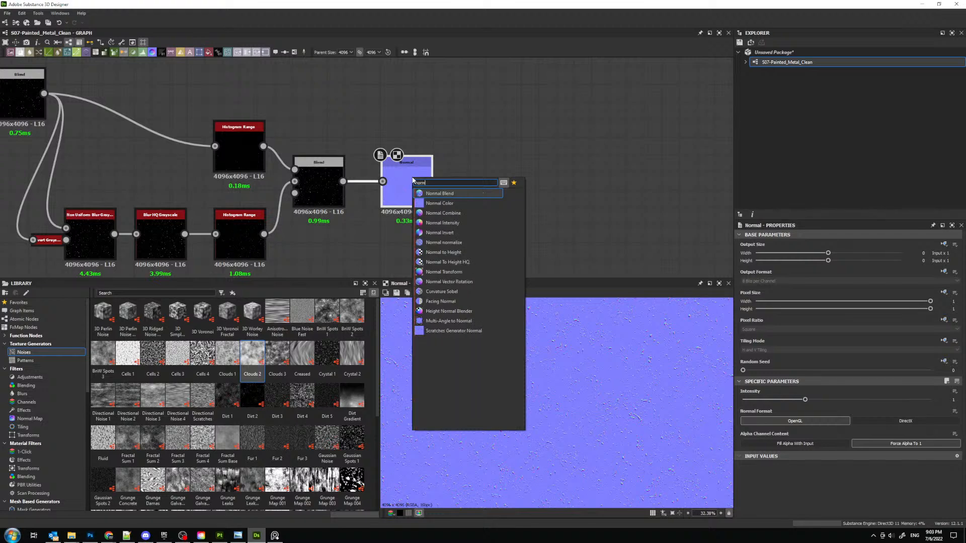
{"action": "key", "text": "Down"}
{"action": "key", "text": "Down"}
{"action": "key", "text": "Down"}
{"action": "key", "text": "Down"}
{"action": "key", "text": "Down"}
{"action": "key", "text": "Down"}
{"action": "key", "text": "Return"}
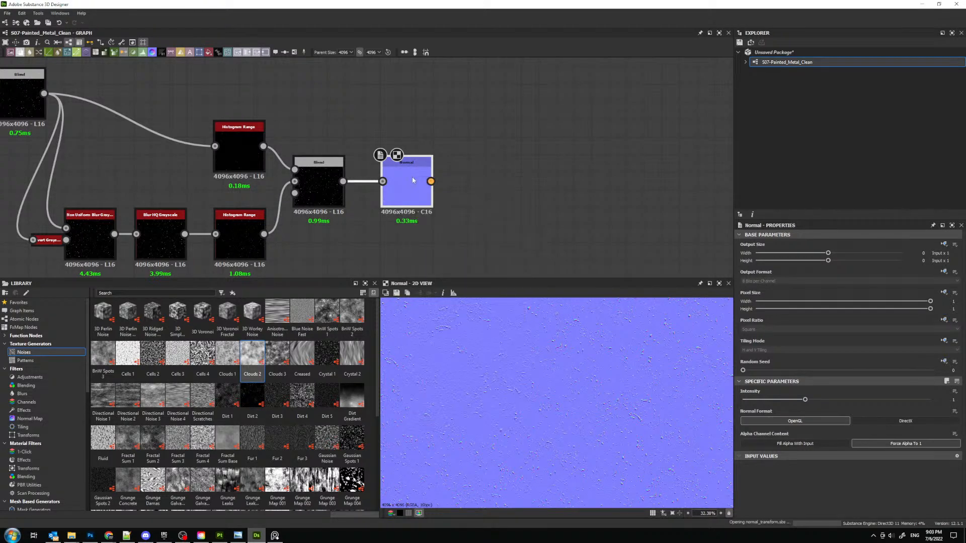
- Scale the Normal Transform's pattern down to half size and inspect the tiled normal map up close and from afar
{"action": "scroll", "coordinate": [488, 171], "scroll_direction": "up", "scroll_amount": 2}
{"action": "scroll", "coordinate": [830, 458], "scroll_direction": "down", "scroll_amount": 2}
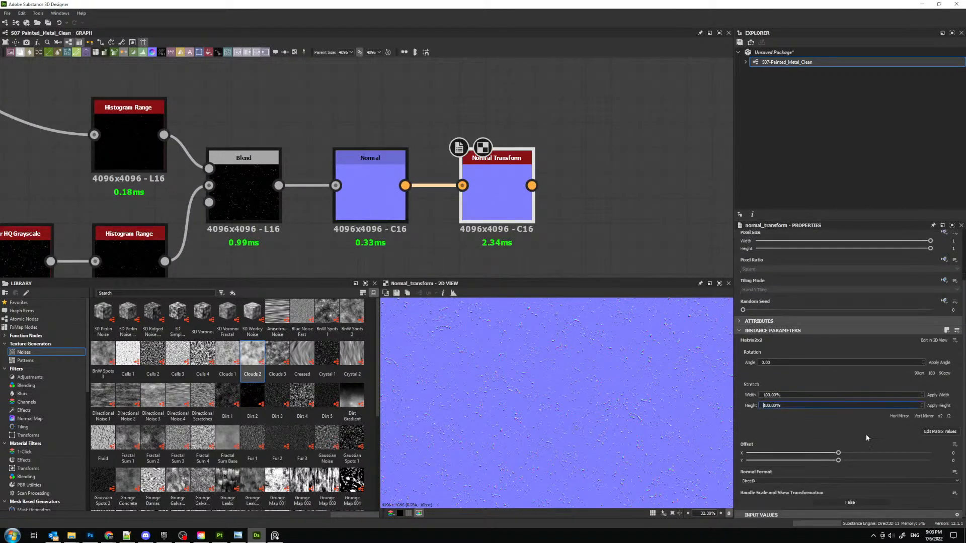
{"action": "key", "text": "f"}
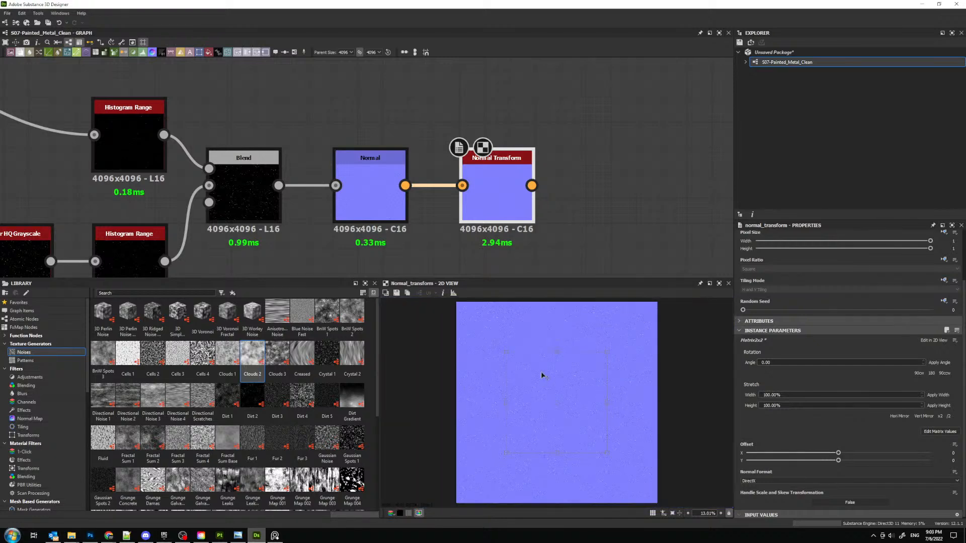
{"action": "scroll", "coordinate": [558, 368], "scroll_direction": "up", "scroll_amount": 12}
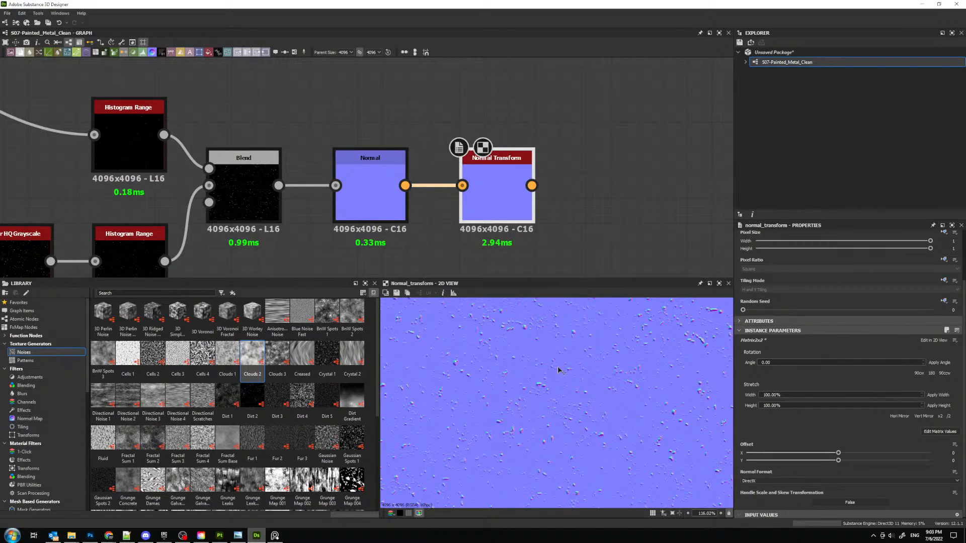
{"action": "scroll", "coordinate": [557, 367], "scroll_direction": "up", "scroll_amount": 5}
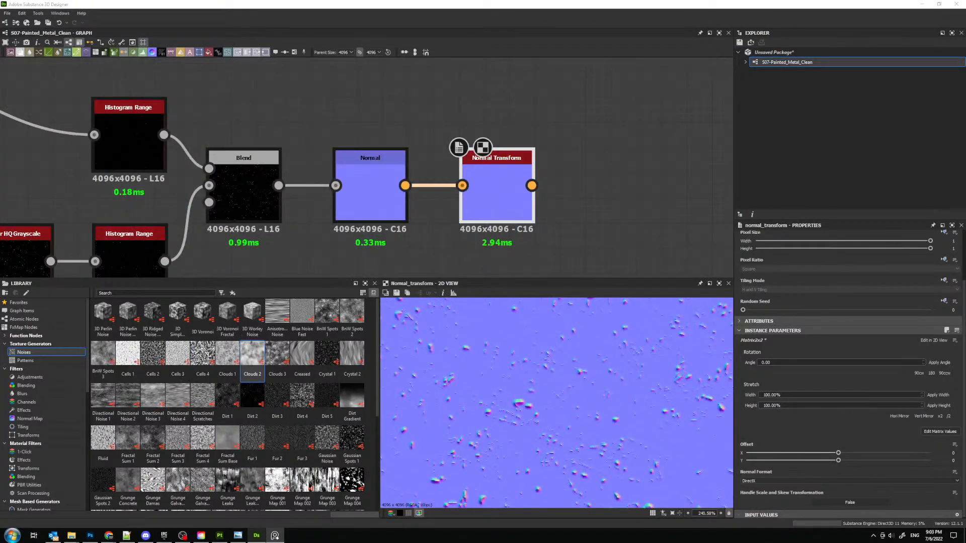
{"action": "scroll", "coordinate": [481, 221], "scroll_direction": "down", "scroll_amount": 7}
{"action": "scroll", "coordinate": [517, 369], "scroll_direction": "down", "scroll_amount": 13}
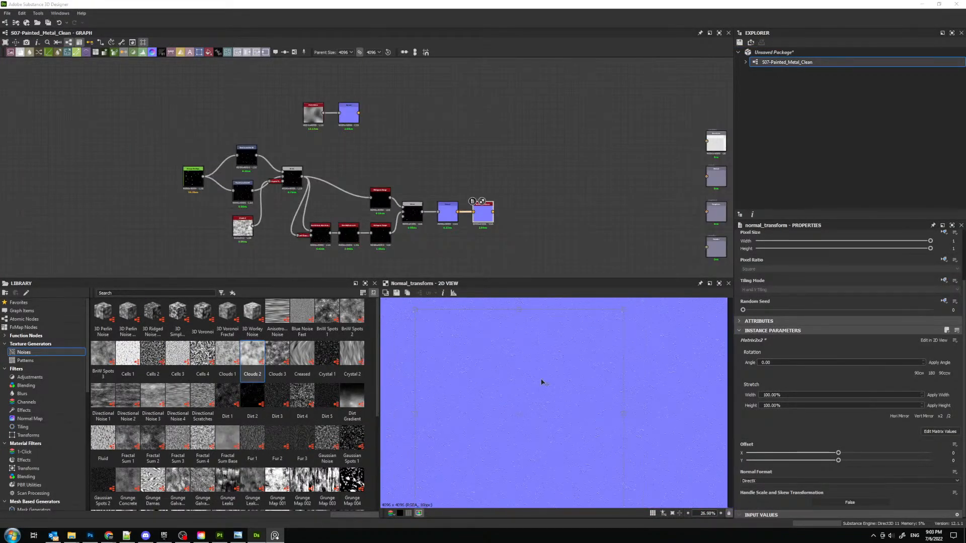
{"action": "scroll", "coordinate": [546, 377], "scroll_direction": "down", "scroll_amount": 1}
{"action": "scroll", "coordinate": [548, 352], "scroll_direction": "up", "scroll_amount": 12}
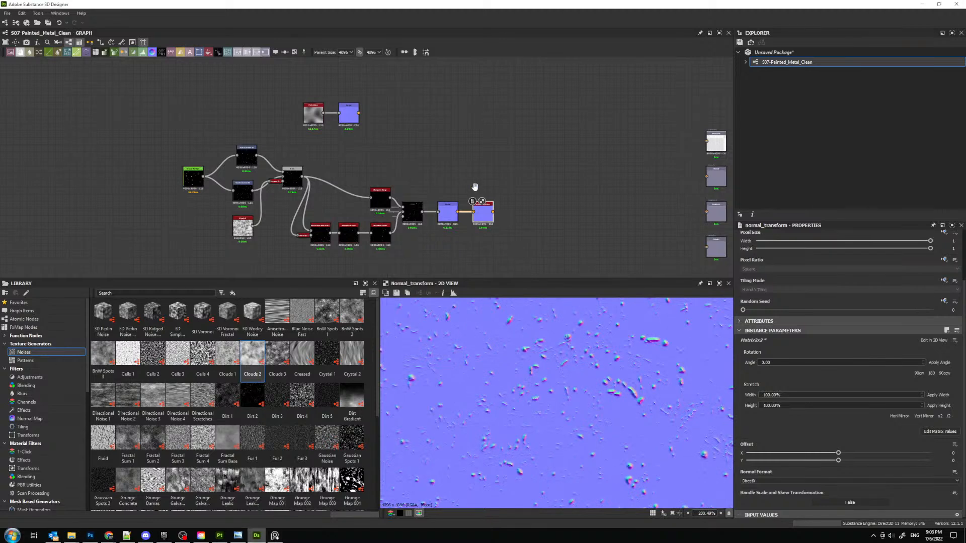
- Preview the Grunge Shavings node and examine the distribution of its marks across the texture
{"action": "scroll", "coordinate": [302, 227], "scroll_direction": "up", "scroll_amount": 4}
{"action": "scroll", "coordinate": [251, 156], "scroll_direction": "up", "scroll_amount": 1}
{"action": "middle_click_drag", "start_coordinate": [251, 155], "coordinate": [461, 249]}
{"action": "double_click", "coordinate": [236, 175]}
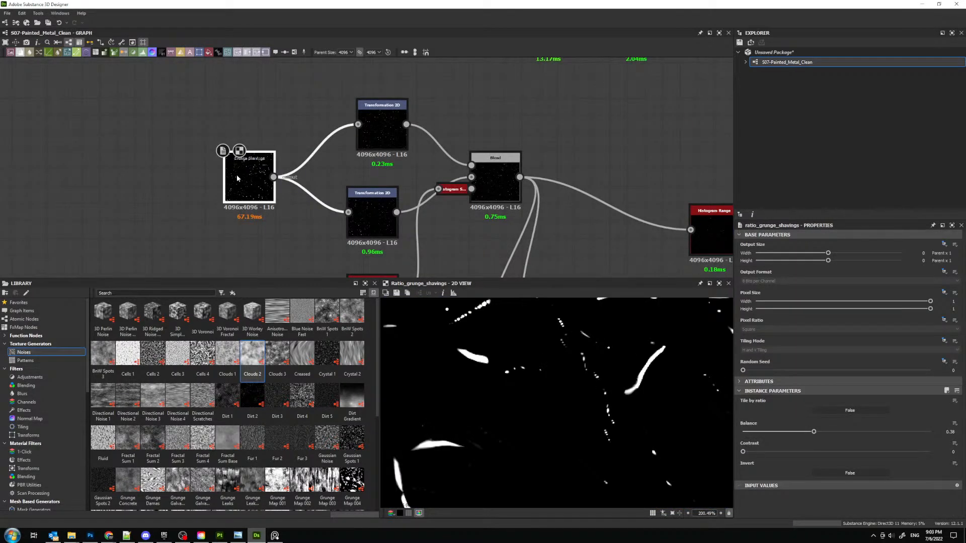
{"action": "scroll", "coordinate": [551, 406], "scroll_direction": "down", "scroll_amount": 5}
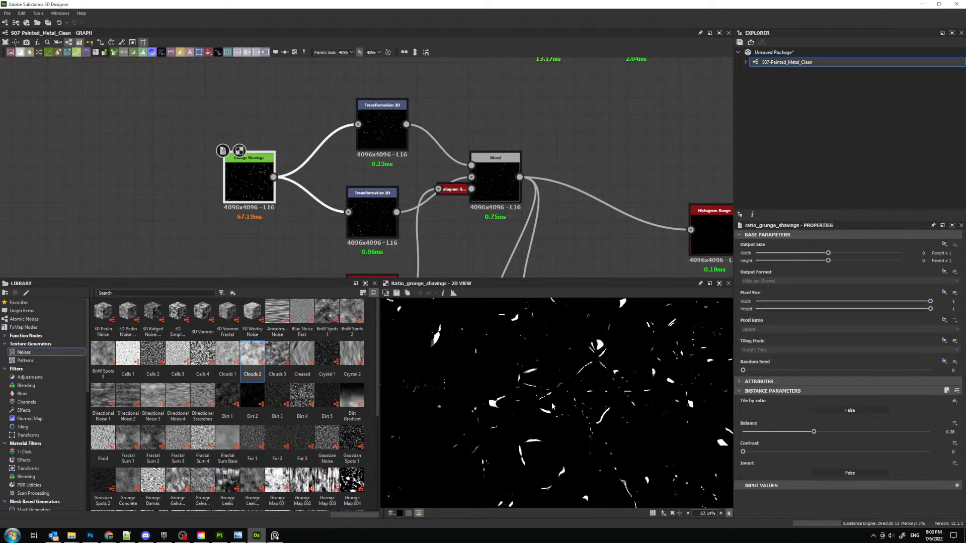
{"action": "scroll", "coordinate": [552, 407], "scroll_direction": "down", "scroll_amount": 9}
{"action": "scroll", "coordinate": [516, 400], "scroll_direction": "up", "scroll_amount": 8}
{"action": "middle_click_drag", "start_coordinate": [596, 370], "coordinate": [499, 407]}
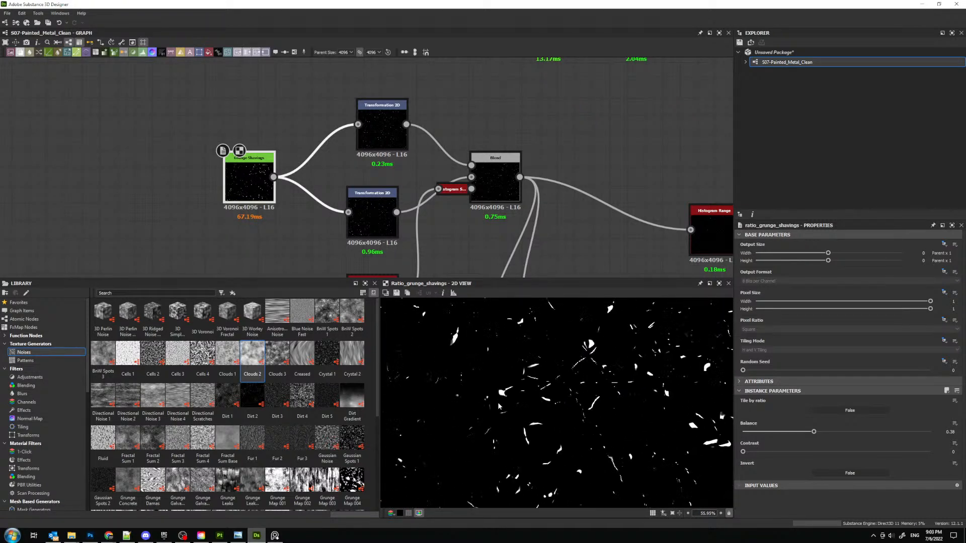
- Switch to Substance 3D Painter and browse its texture assets for an alternative to the Grunge Shavings pattern
{"action": "left_click", "coordinate": [220, 536]}
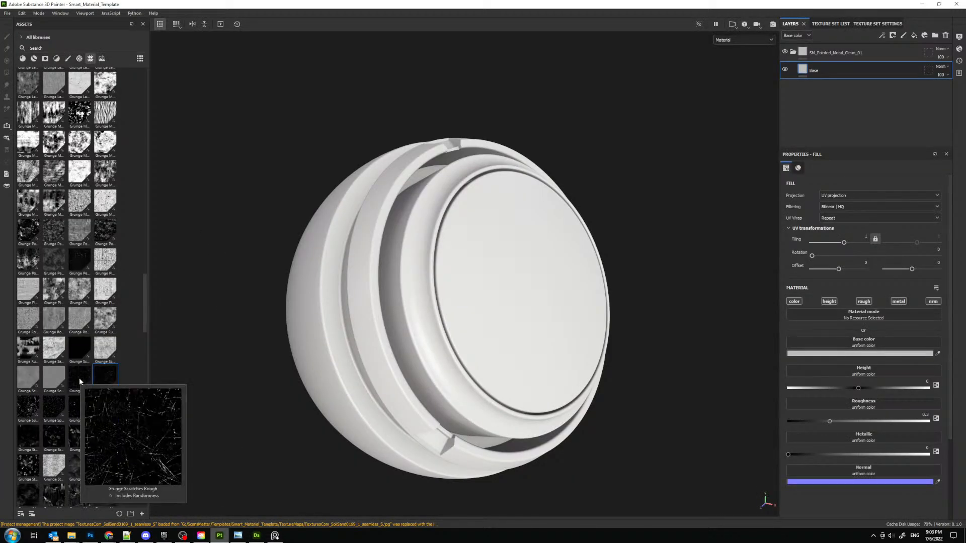
{"action": "mouse_move", "coordinate": [53, 397]}
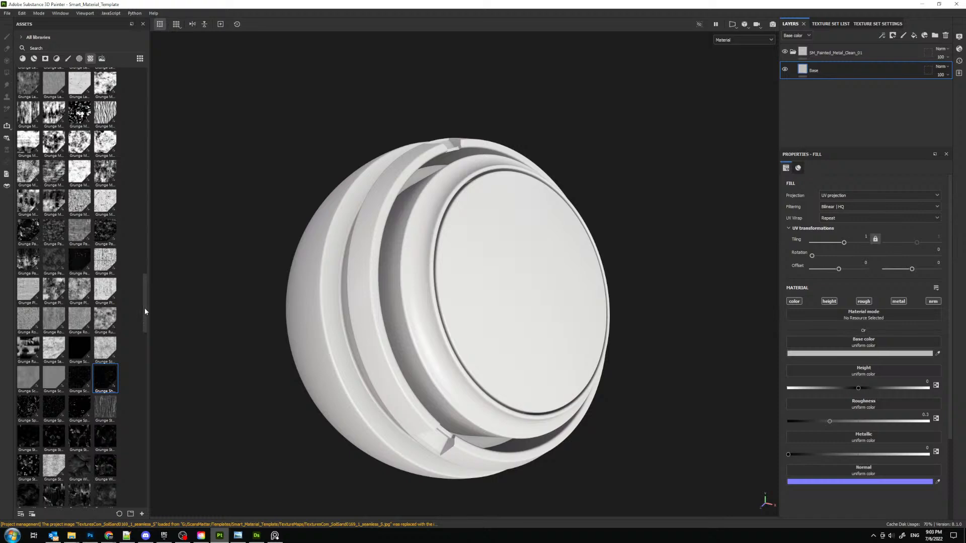
{"action": "left_click_drag", "start_coordinate": [144, 305], "coordinate": [143, 321]}
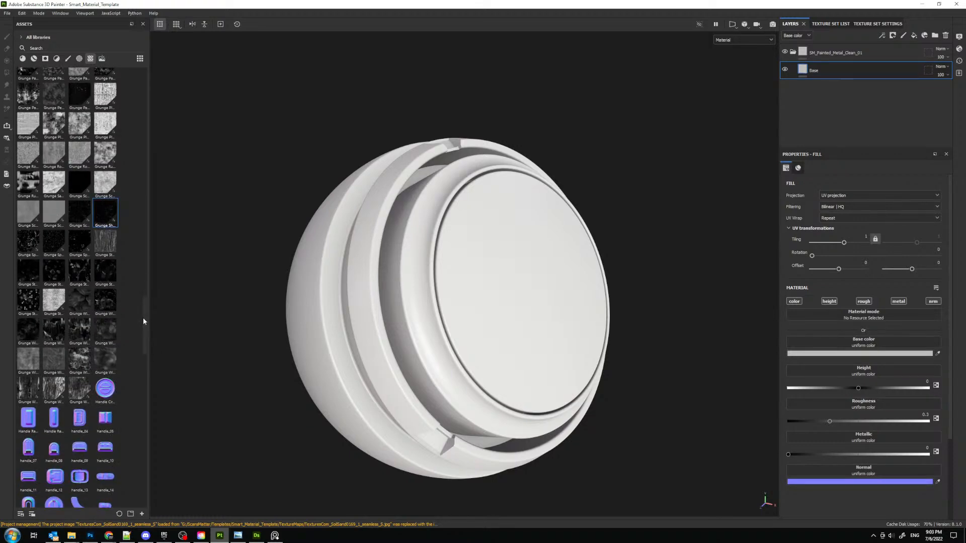
{"action": "left_click_drag", "start_coordinate": [143, 318], "coordinate": [150, 125]}
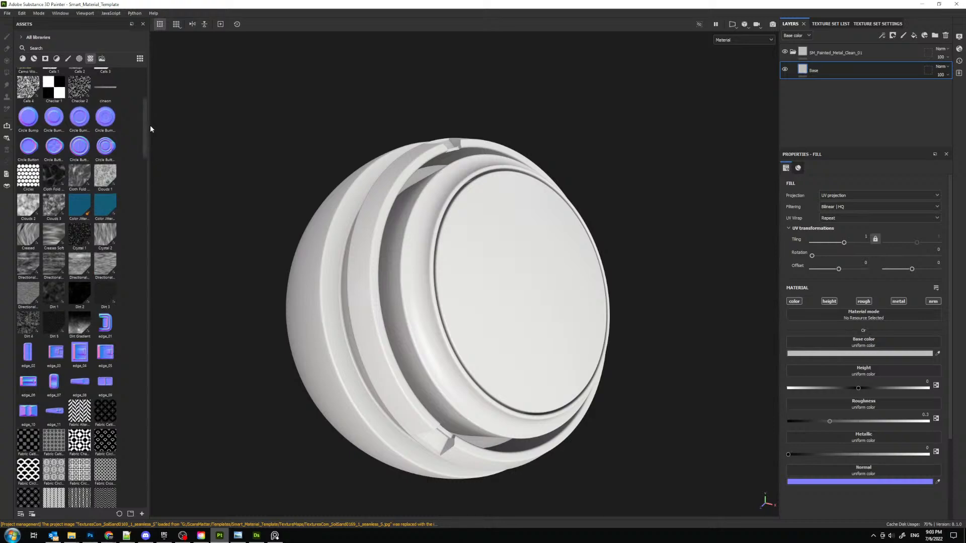
{"action": "mouse_move", "coordinate": [71, 293]}
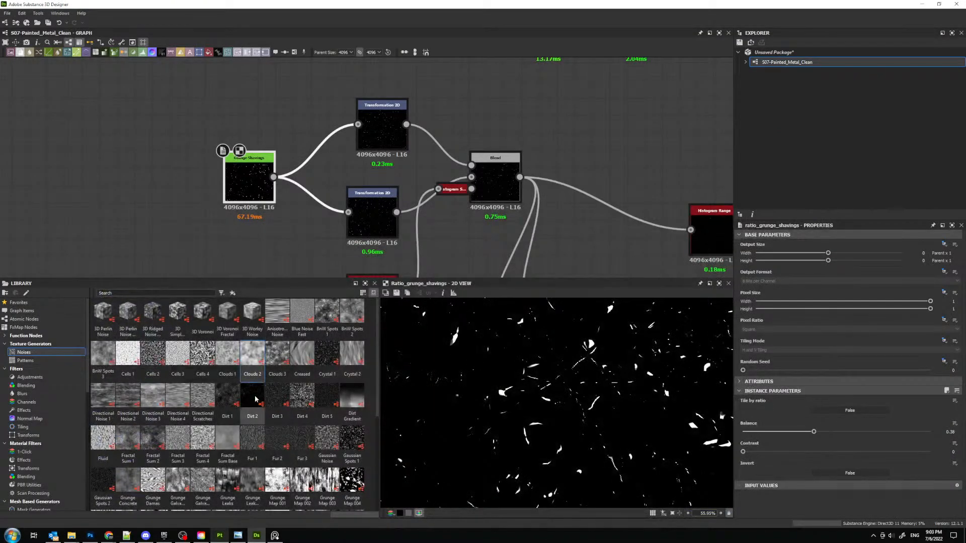
- Back in Substance 3D Designer, add a Dirt 2 noise node to the empty graph area near Grunge Shavings
{"action": "left_click_drag", "start_coordinate": [256, 399], "coordinate": [143, 89]}
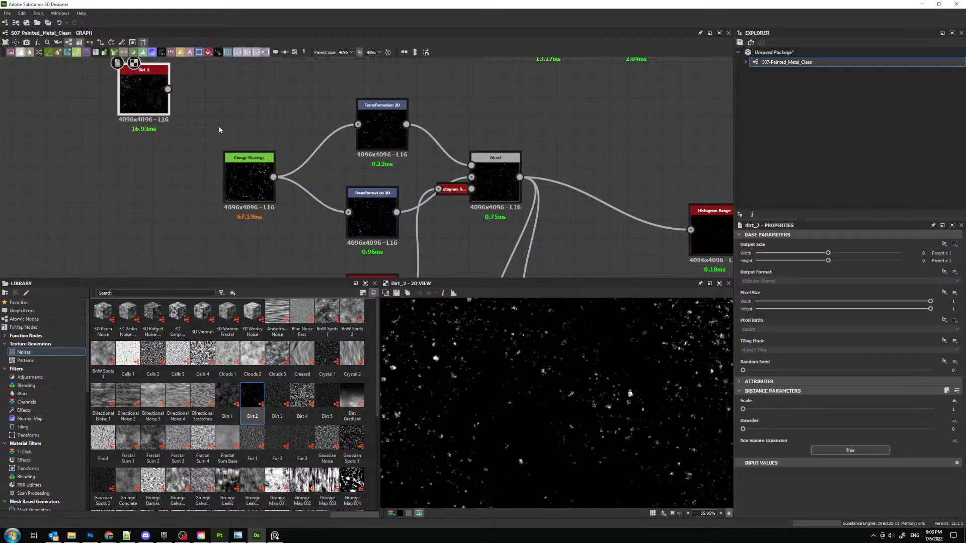
{"action": "middle_click_drag", "start_coordinate": [179, 138], "coordinate": [310, 185]}
{"action": "left_click_drag", "start_coordinate": [261, 142], "coordinate": [171, 143]}
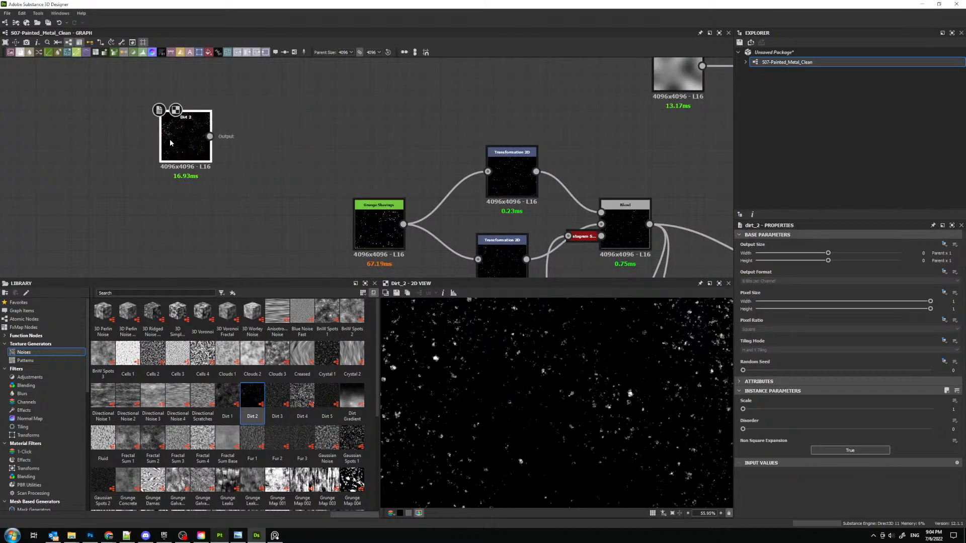
{"action": "key", "text": "space"}
{"action": "type", "text": "tr"}
{"action": "key", "text": "Return"}
{"action": "double_click", "coordinate": [255, 145]}
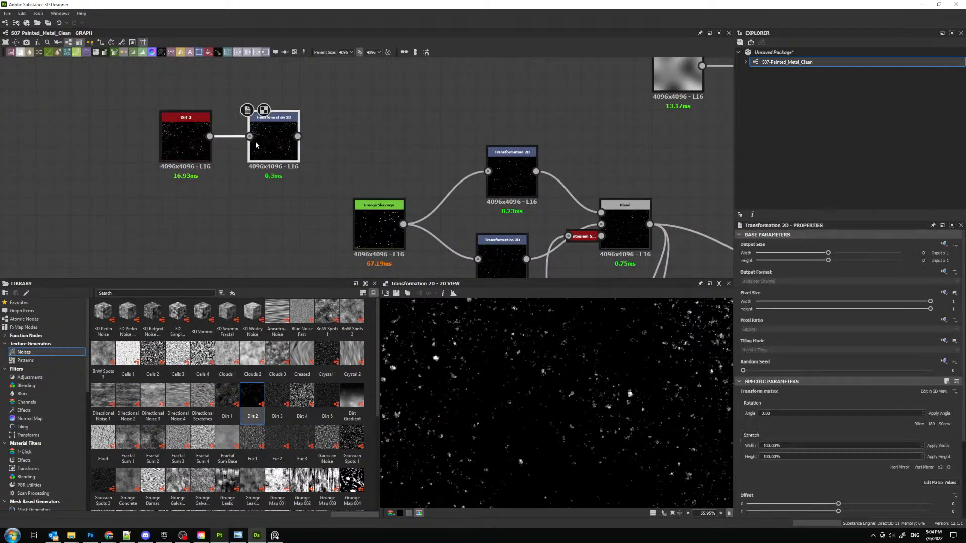
{"action": "key", "text": "Delete"}
- Place Dirt 2 above Grunge Shavings and connect it to both Transformation 2D nodes in place of Grunge Shavings
{"action": "left_click_drag", "start_coordinate": [182, 143], "coordinate": [376, 143]}
{"action": "middle_click_drag", "start_coordinate": [410, 157], "coordinate": [327, 119]}
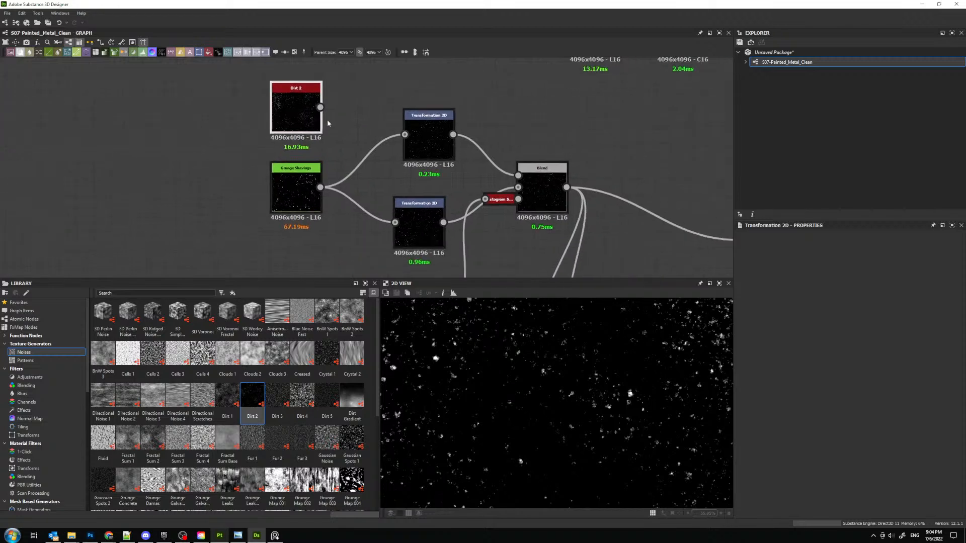
{"action": "left_click_drag", "start_coordinate": [321, 107], "coordinate": [416, 135]}
{"action": "left_click_drag", "start_coordinate": [321, 107], "coordinate": [406, 222]}
- Preview the first Blend and the lower Histogram Range to check the Dirt 2 pattern
{"action": "double_click", "coordinate": [543, 187]}
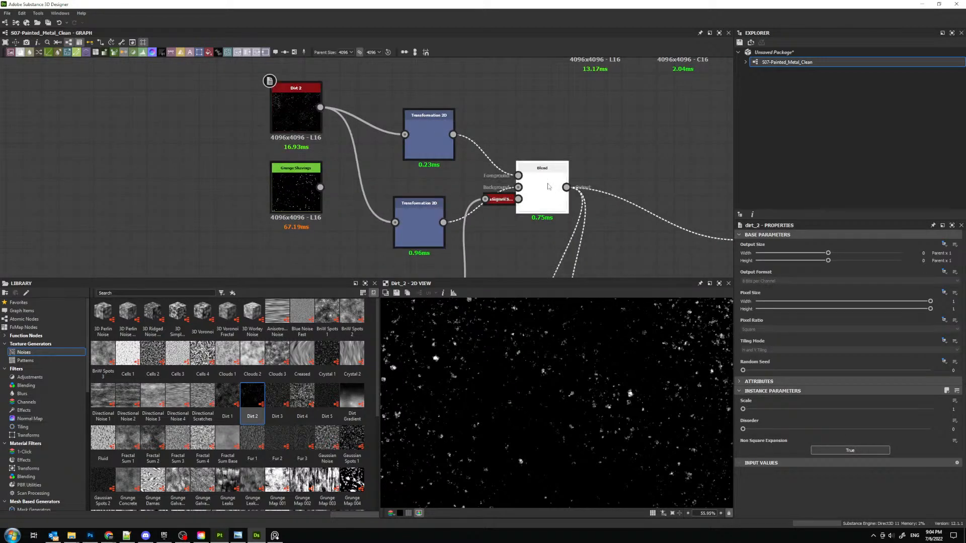
{"action": "scroll", "coordinate": [548, 403], "scroll_direction": "down", "scroll_amount": 4}
{"action": "middle_click_drag", "start_coordinate": [677, 251], "coordinate": [299, 129]}
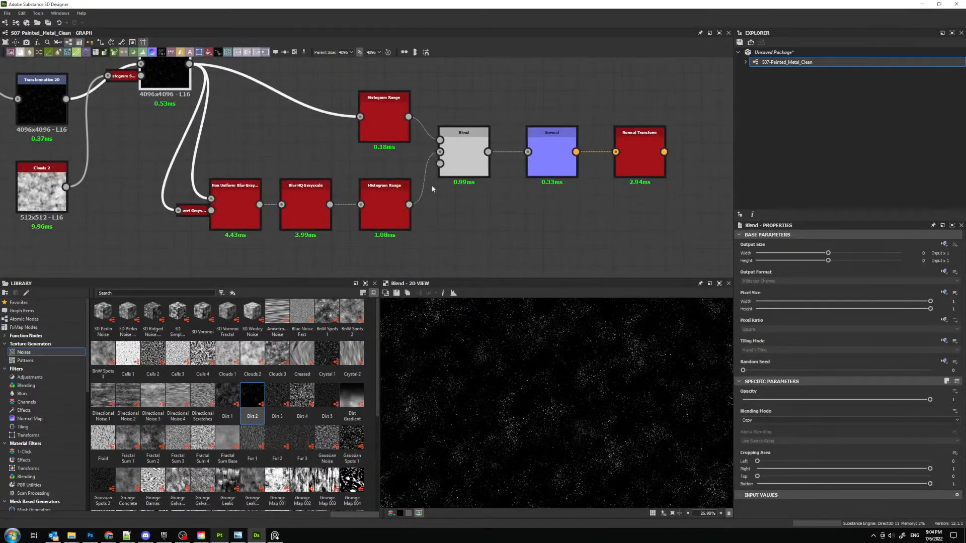
{"action": "double_click", "coordinate": [386, 199]}
{"action": "scroll", "coordinate": [536, 325], "scroll_direction": "up", "scroll_amount": 10}
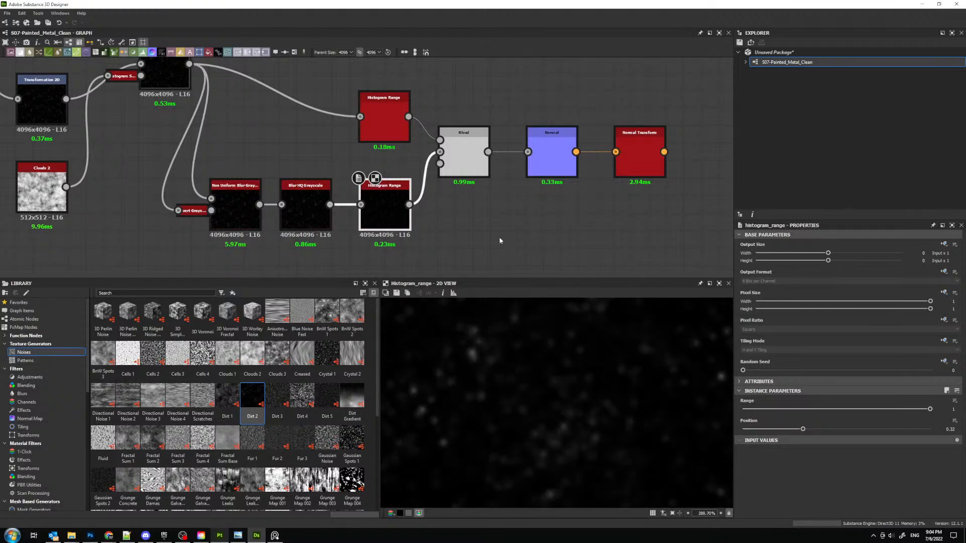
- Preview the final Blend, Normal and Normal Transform nodes, examining the dirt-based normal map at different zoom levels
{"action": "double_click", "coordinate": [466, 155]}
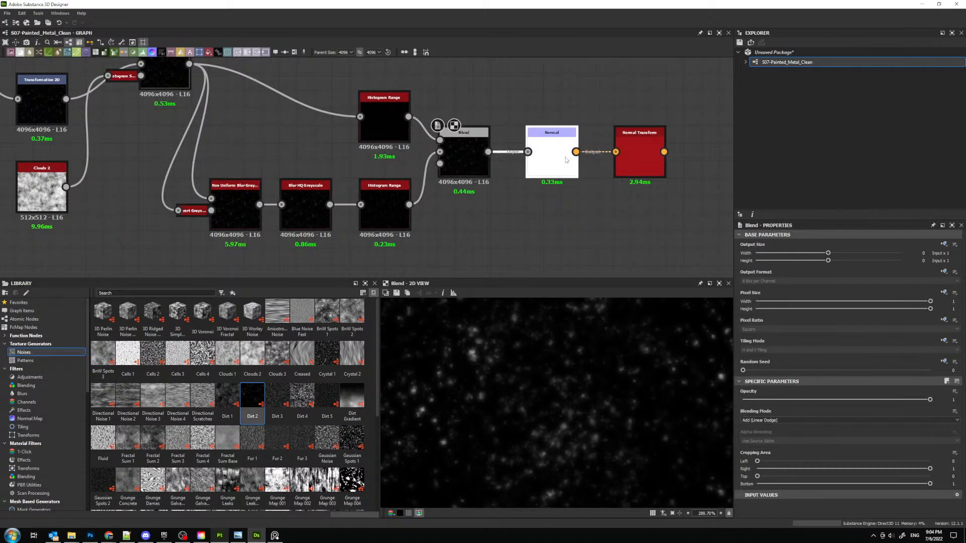
{"action": "double_click", "coordinate": [563, 166]}
{"action": "scroll", "coordinate": [542, 363], "scroll_direction": "down", "scroll_amount": 6}
{"action": "scroll", "coordinate": [557, 365], "scroll_direction": "up", "scroll_amount": 8}
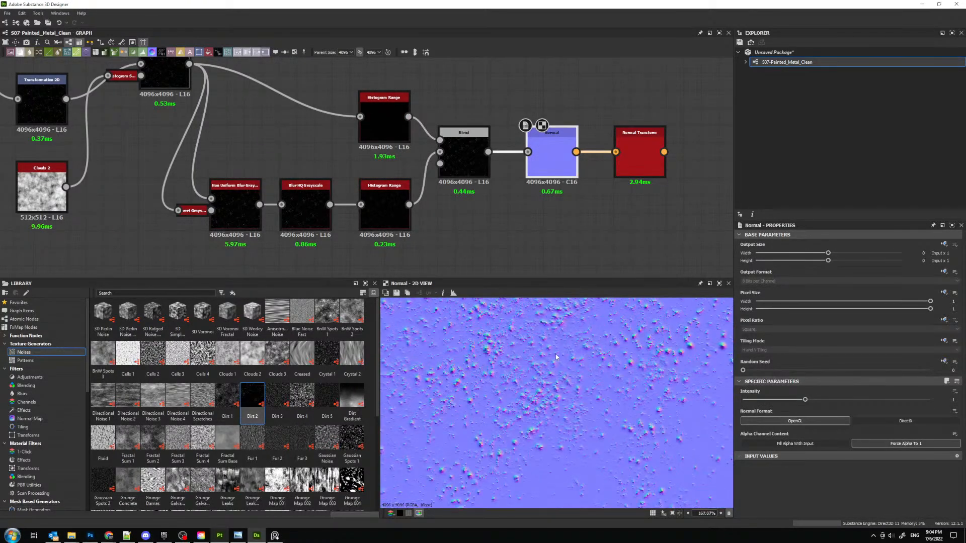
{"action": "double_click", "coordinate": [638, 161]}
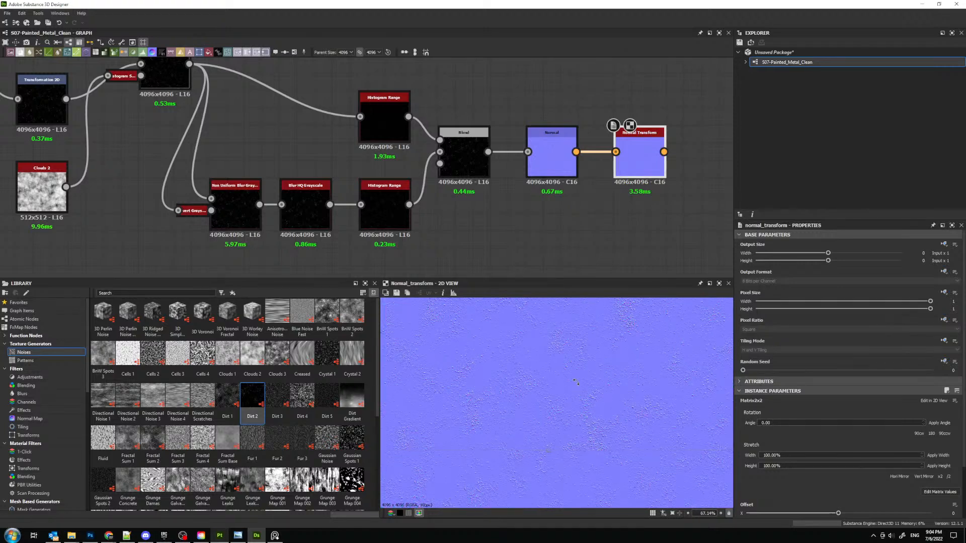
{"action": "scroll", "coordinate": [576, 401], "scroll_direction": "down", "scroll_amount": 5}
{"action": "scroll", "coordinate": [576, 400], "scroll_direction": "up", "scroll_amount": 5}
- Apply the x2 scaling to the transform matrices of both Transformation 2D nodes fed by Dirt 2
{"action": "middle_click_drag", "start_coordinate": [244, 189], "coordinate": [449, 246]}
{"action": "left_click", "coordinate": [247, 148]}
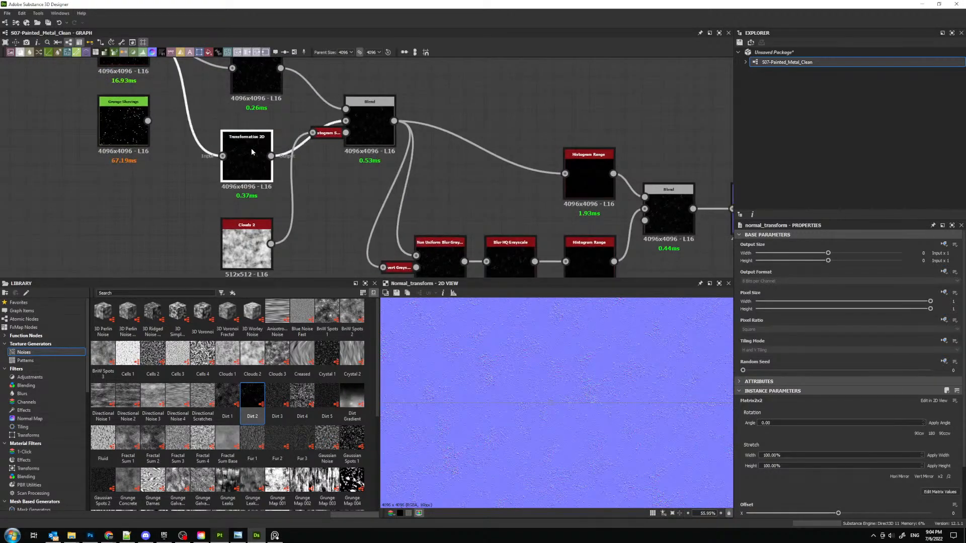
{"action": "left_click", "coordinate": [941, 469]}
{"action": "left_click", "coordinate": [262, 82]}
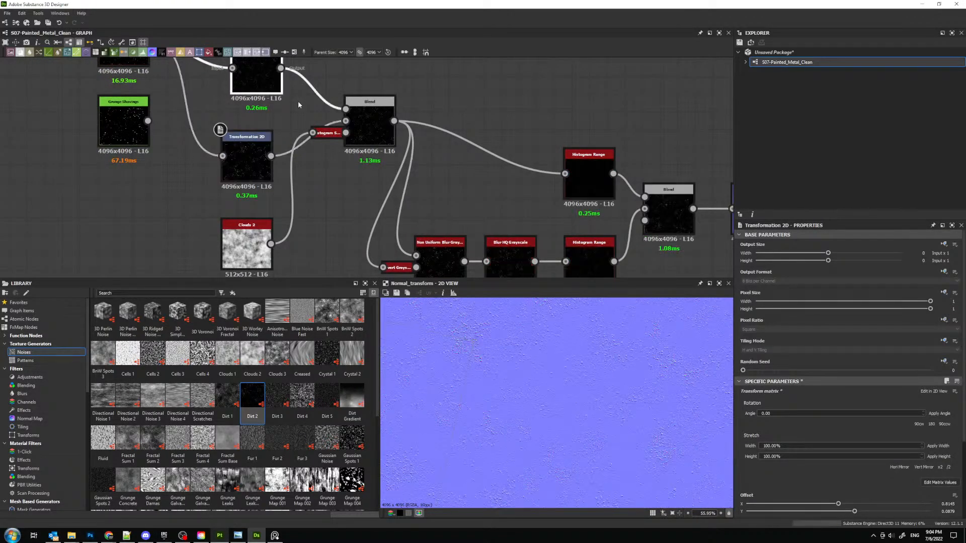
{"action": "left_click", "coordinate": [941, 468]}
- Preview the first Blend up close and set the Non Uniform Blur Grayscale intensity to 0.15
{"action": "middle_click_drag", "start_coordinate": [481, 184], "coordinate": [425, 141]}
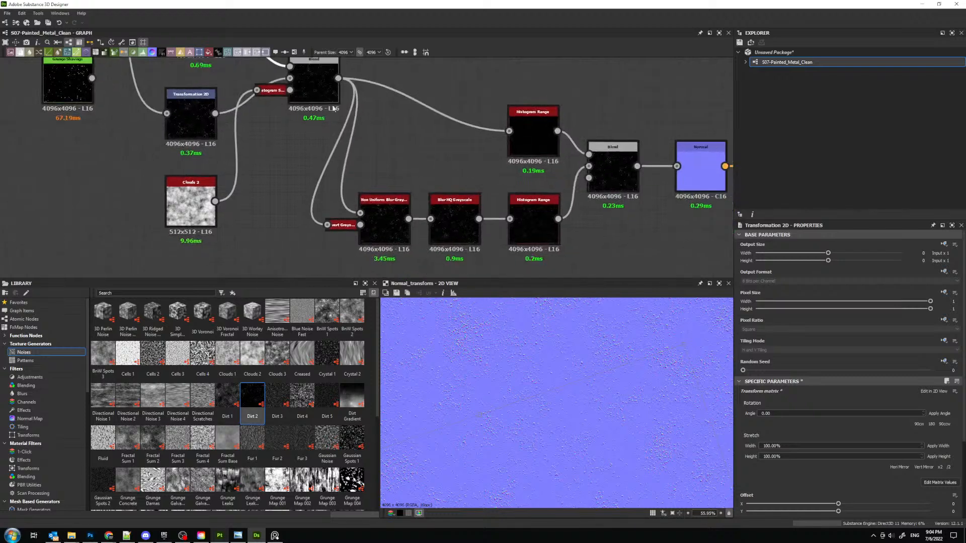
{"action": "double_click", "coordinate": [317, 82]}
{"action": "scroll", "coordinate": [447, 397], "scroll_direction": "up", "scroll_amount": 3}
{"action": "scroll", "coordinate": [447, 397], "scroll_direction": "up", "scroll_amount": 5}
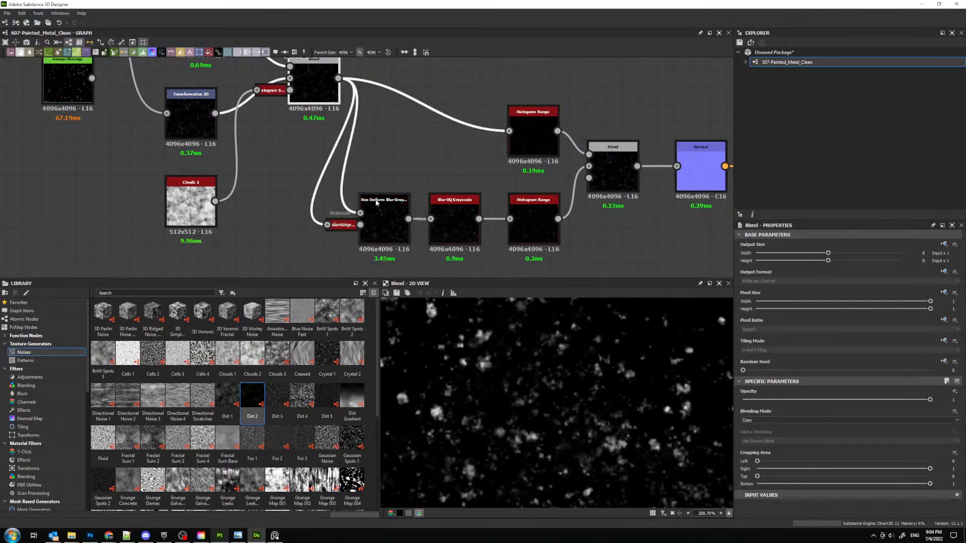
{"action": "double_click", "coordinate": [383, 221]}
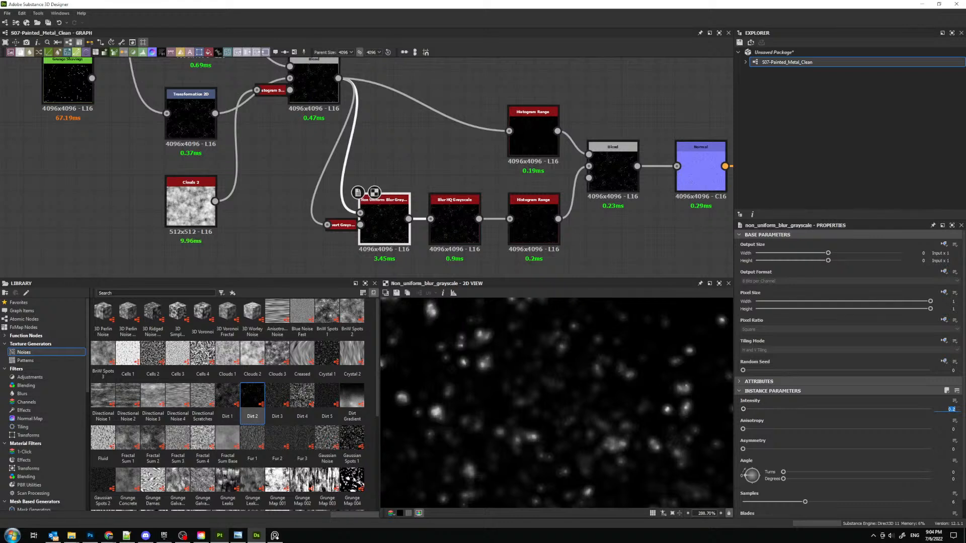
{"action": "type", "text": "0.1"}
{"action": "key", "text": "Return"}
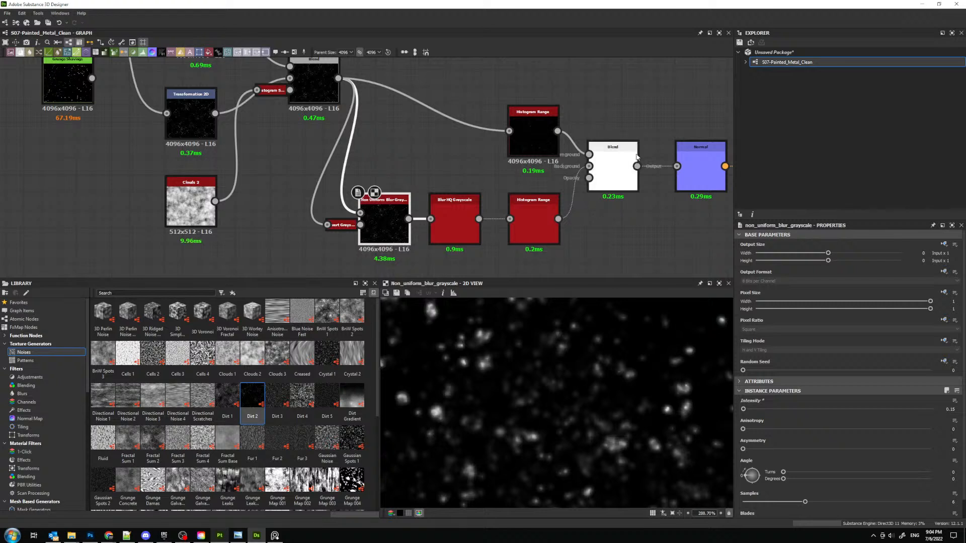
- Preview the nodes from Blur HQ Grayscale through Normal Transform to check the effect of the reduced blur
{"action": "double_click", "coordinate": [456, 214]}
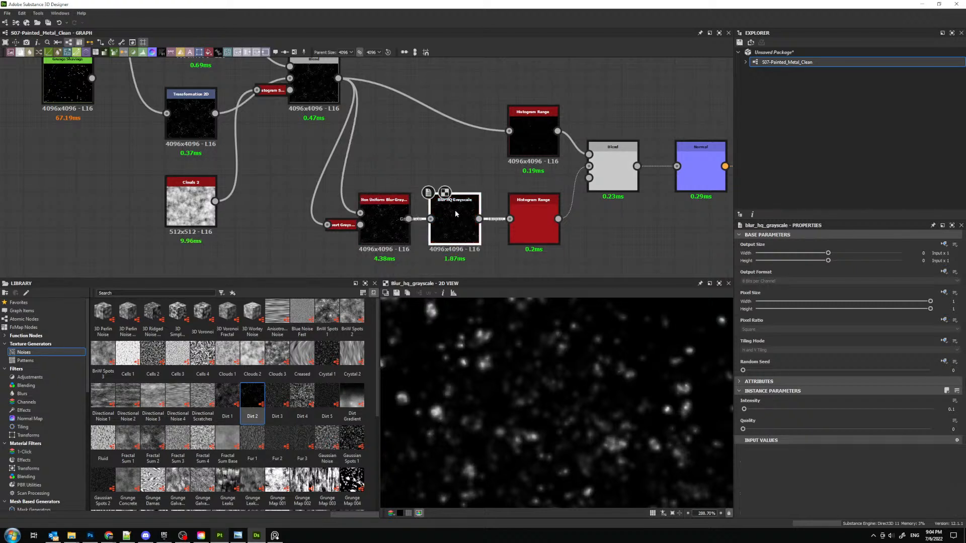
{"action": "double_click", "coordinate": [529, 208]}
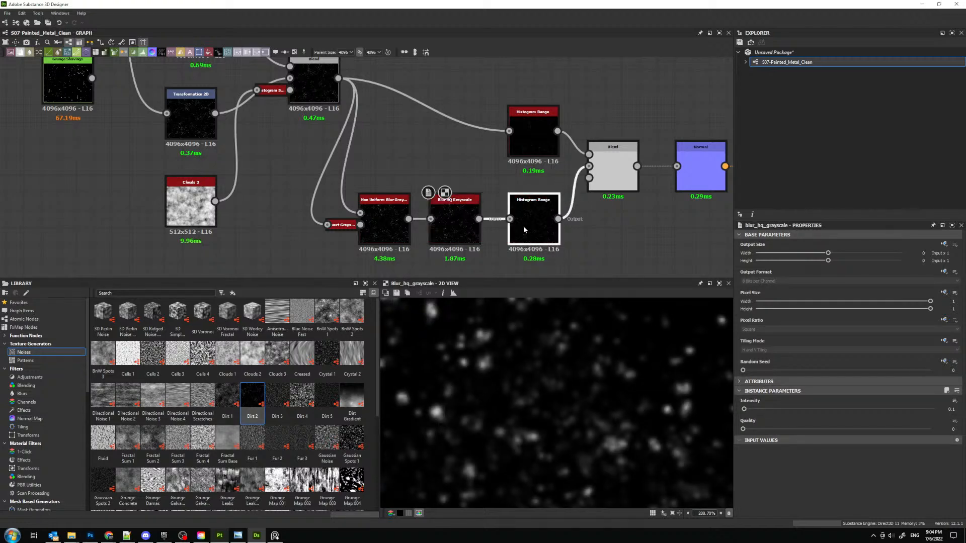
{"action": "left_click", "coordinate": [624, 171]}
{"action": "middle_click_drag", "start_coordinate": [721, 181], "coordinate": [535, 194]}
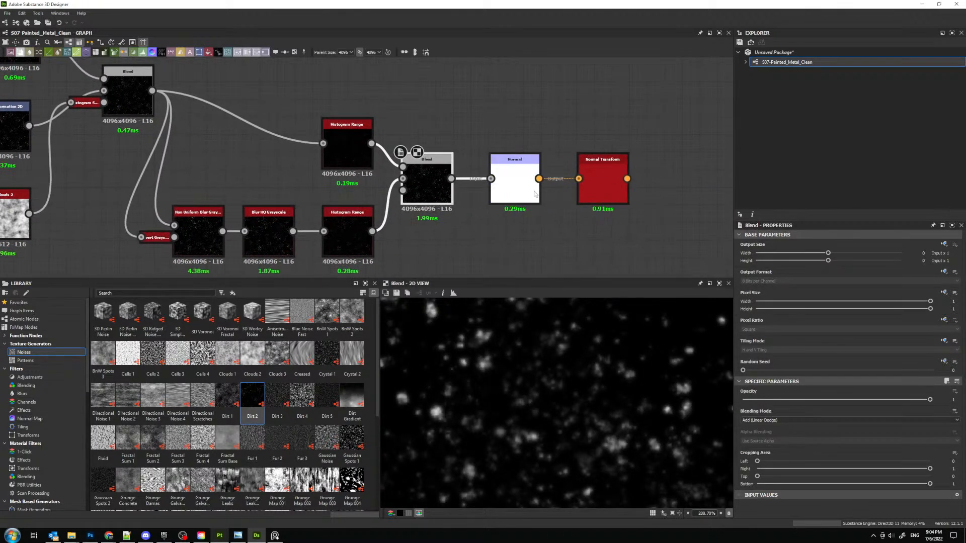
{"action": "left_click", "coordinate": [536, 187]}
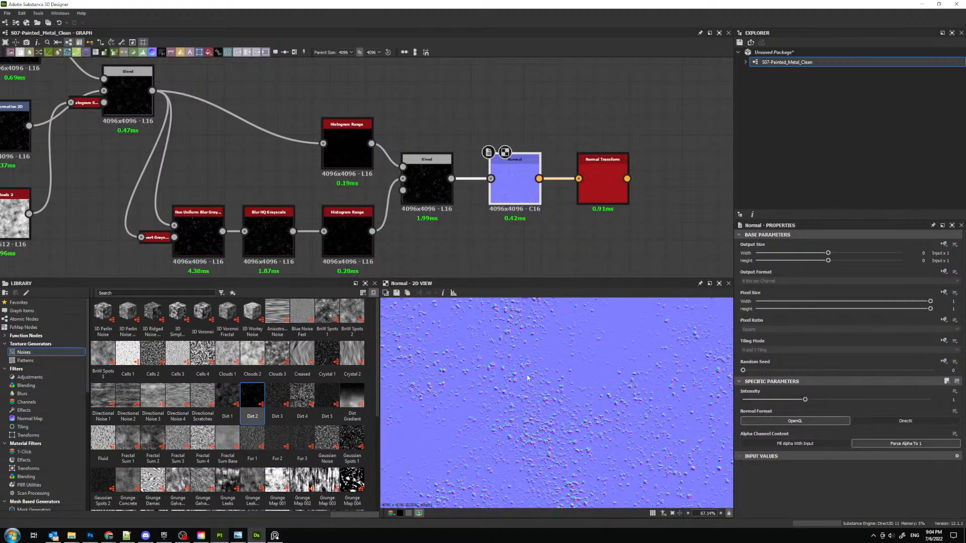
{"action": "left_click", "coordinate": [602, 181]}
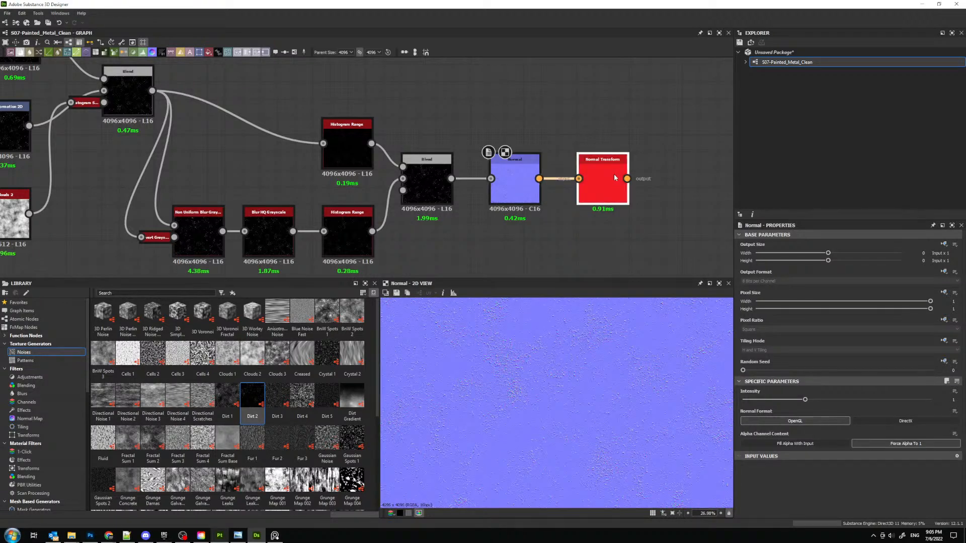
{"action": "scroll", "coordinate": [526, 417], "scroll_direction": "up", "scroll_amount": 5}
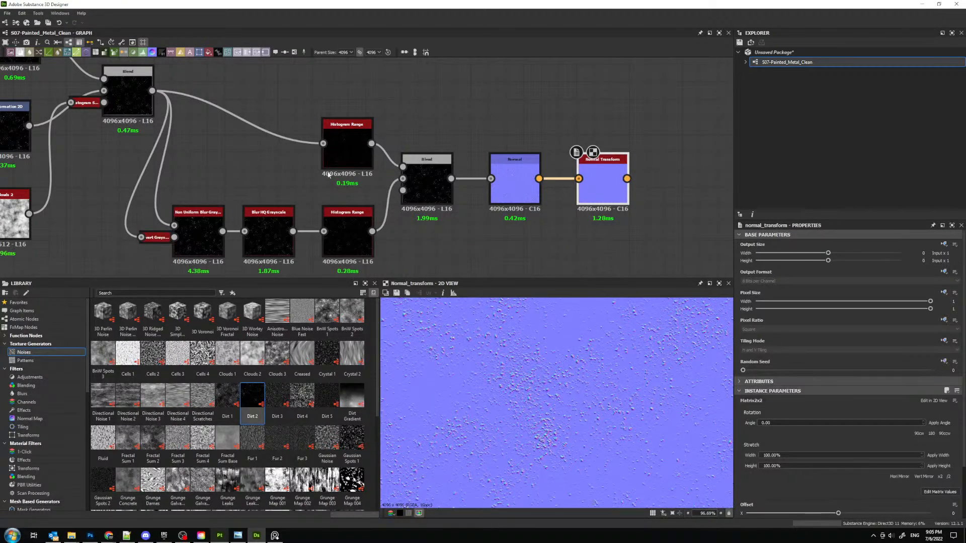
- Insert a Histogram Scan node between Dirt 2 and the two Transformation 2D nodes
{"action": "middle_click_drag", "start_coordinate": [160, 136], "coordinate": [676, 242]}
{"action": "left_click_drag", "start_coordinate": [392, 181], "coordinate": [251, 211]}
{"action": "left_click_drag", "start_coordinate": [380, 123], "coordinate": [310, 167]}
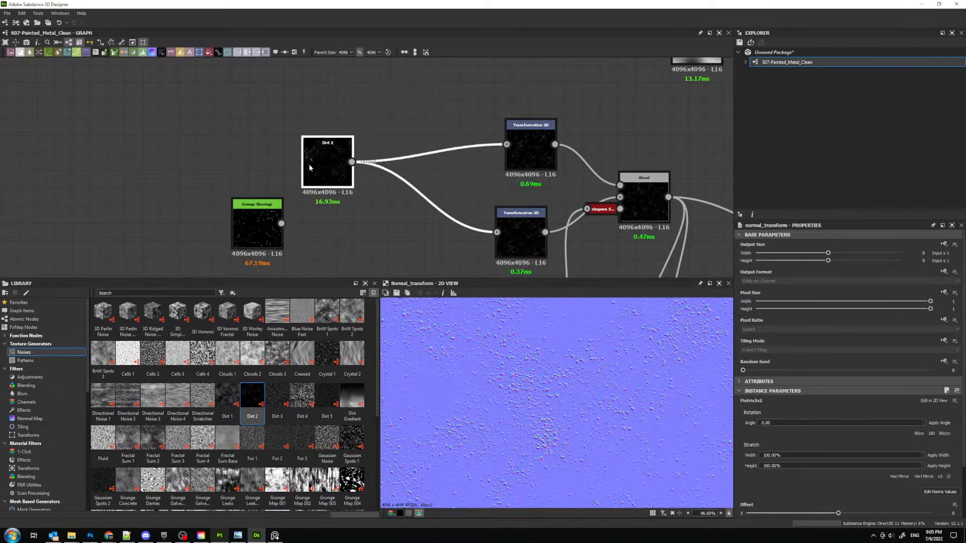
{"action": "key", "text": "space"}
{"action": "type", "text": "his"}
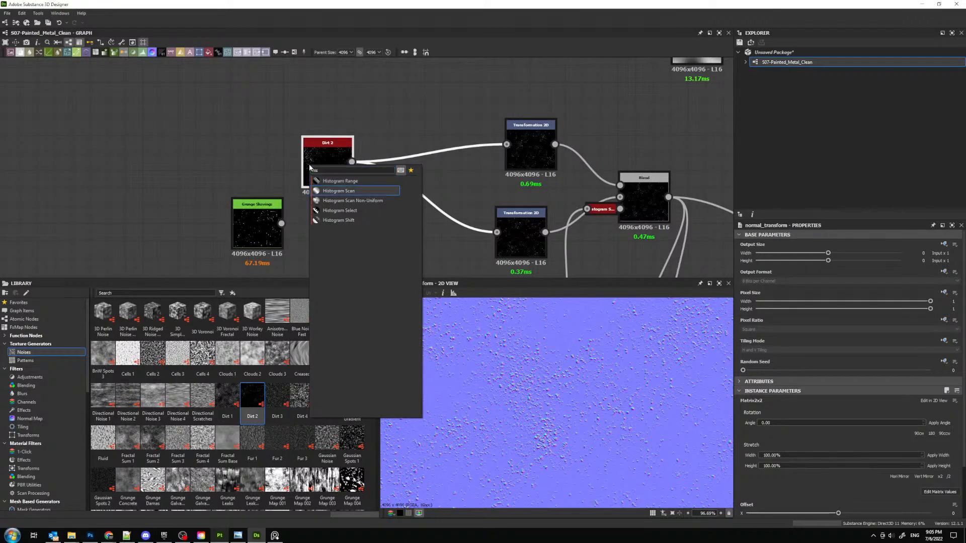
{"action": "left_click", "coordinate": [338, 189]}
- Set the Histogram Scan position to 0.5 and its contrast to 0.03
{"action": "double_click", "coordinate": [953, 409]}
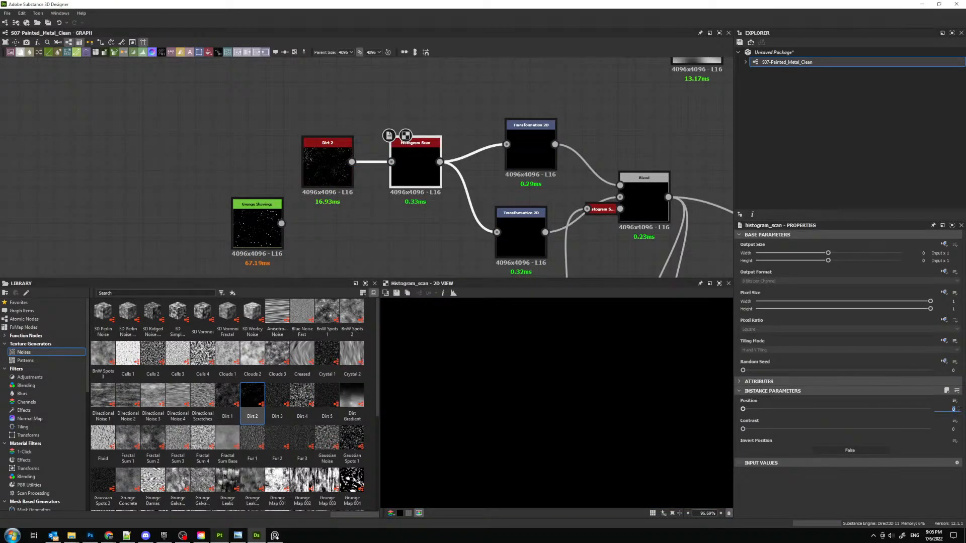
{"action": "type", "text": "0.5"}
{"action": "key", "text": "Return"}
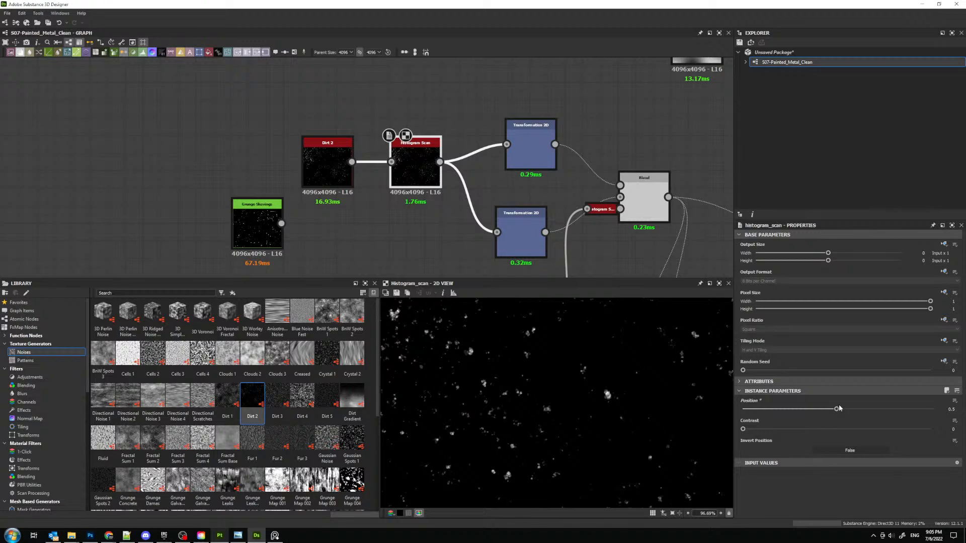
{"action": "left_click_drag", "start_coordinate": [839, 408], "coordinate": [749, 410]}
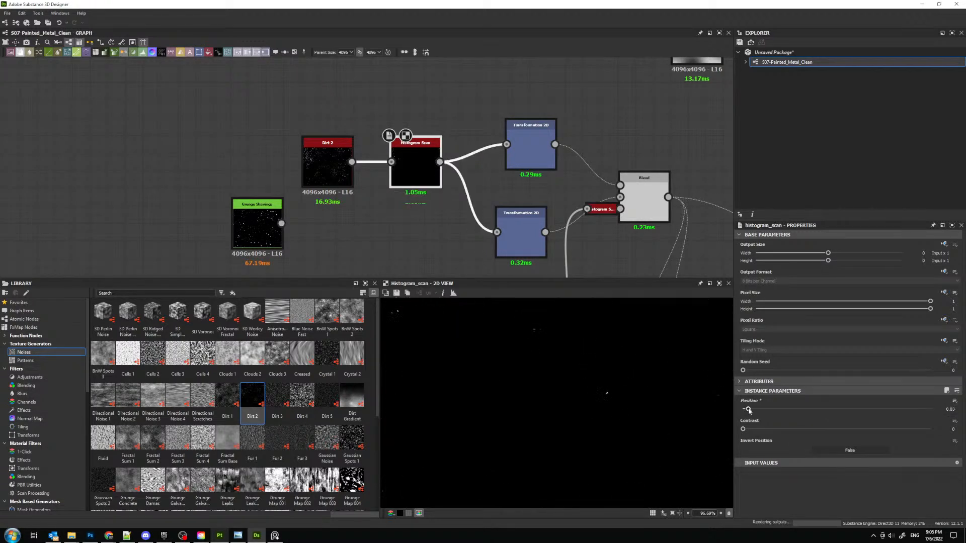
{"action": "key", "text": "ctrl+z"}
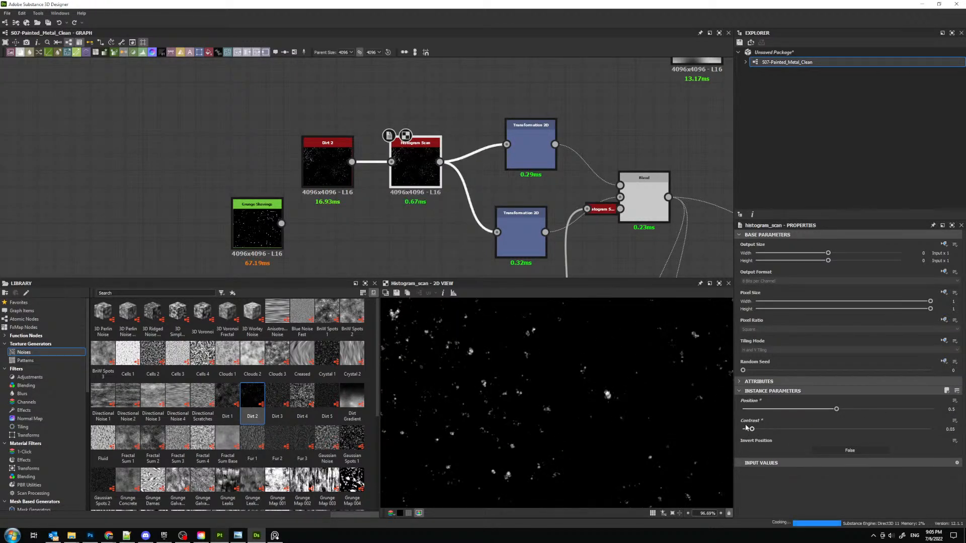
- Compare the Dirt 2 pattern with the Histogram Scan output and lower the scan's position slightly below 0.5
{"action": "left_click", "coordinate": [327, 151]}
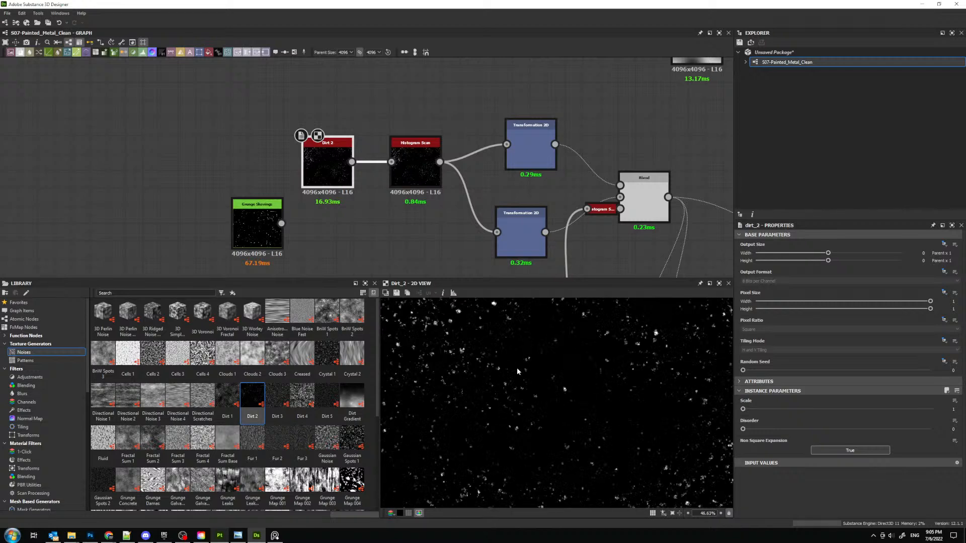
{"action": "left_click", "coordinate": [415, 156]}
{"action": "scroll", "coordinate": [589, 401], "scroll_direction": "up", "scroll_amount": 3}
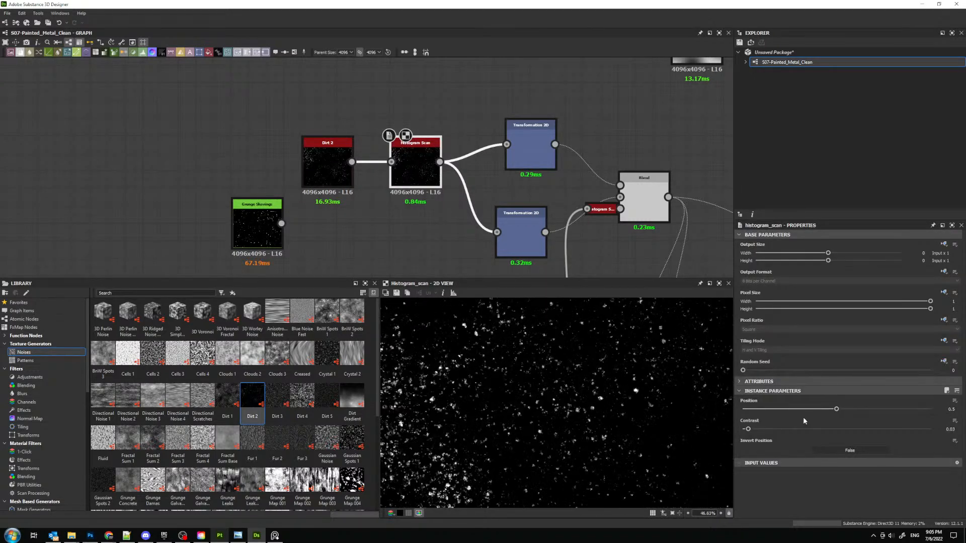
{"action": "left_click_drag", "start_coordinate": [836, 409], "coordinate": [816, 406]}
- Preview the Normal and Normal Transform nodes to judge the thinned-out dirt speckles
{"action": "scroll", "coordinate": [679, 206], "scroll_direction": "down", "scroll_amount": 3}
{"action": "middle_click_drag", "start_coordinate": [679, 206], "coordinate": [390, 116]}
{"action": "double_click", "coordinate": [592, 165]}
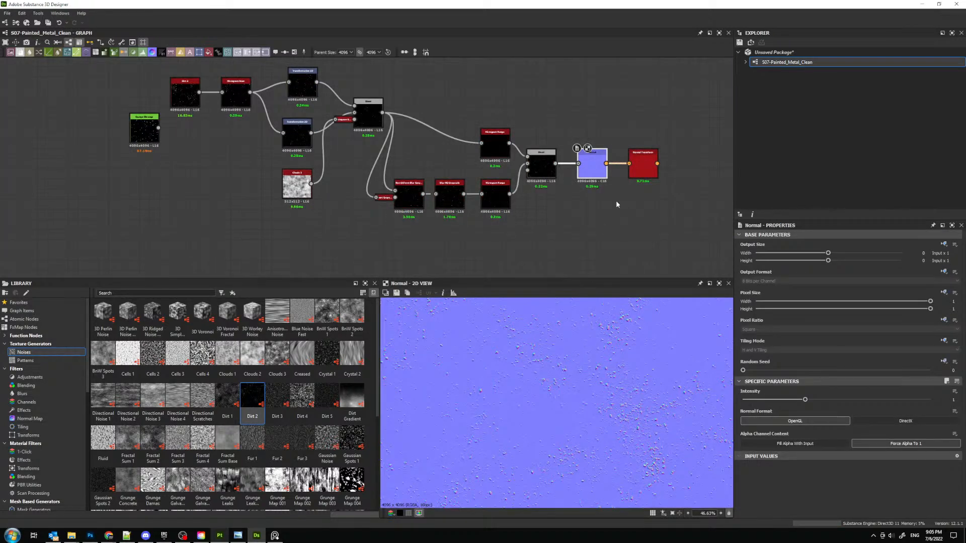
{"action": "double_click", "coordinate": [643, 163]}
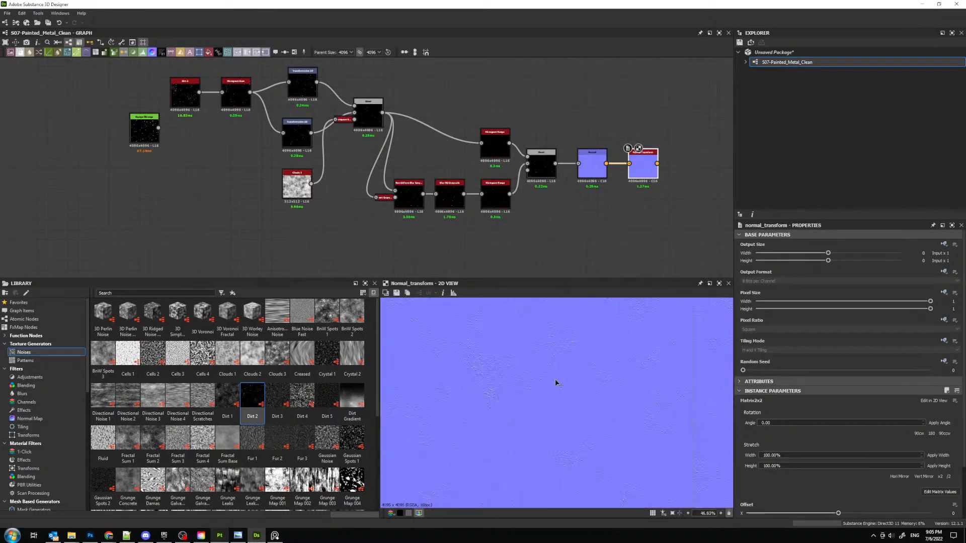
{"action": "scroll", "coordinate": [566, 405], "scroll_direction": "up", "scroll_amount": 1}
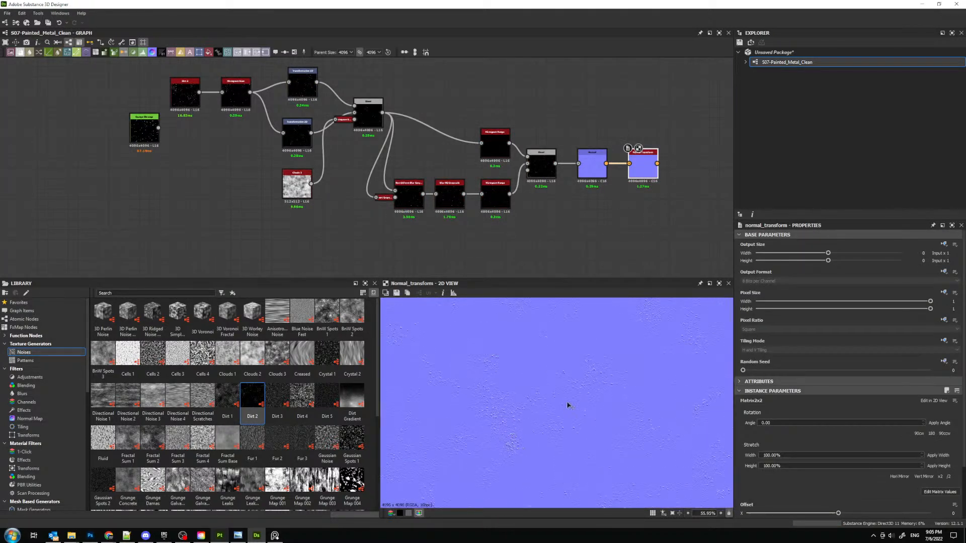
- Adjust the lower Transformation 2D freehand while previewing the first Blend, and check the resulting Normal Transform output
{"action": "double_click", "coordinate": [303, 84]}
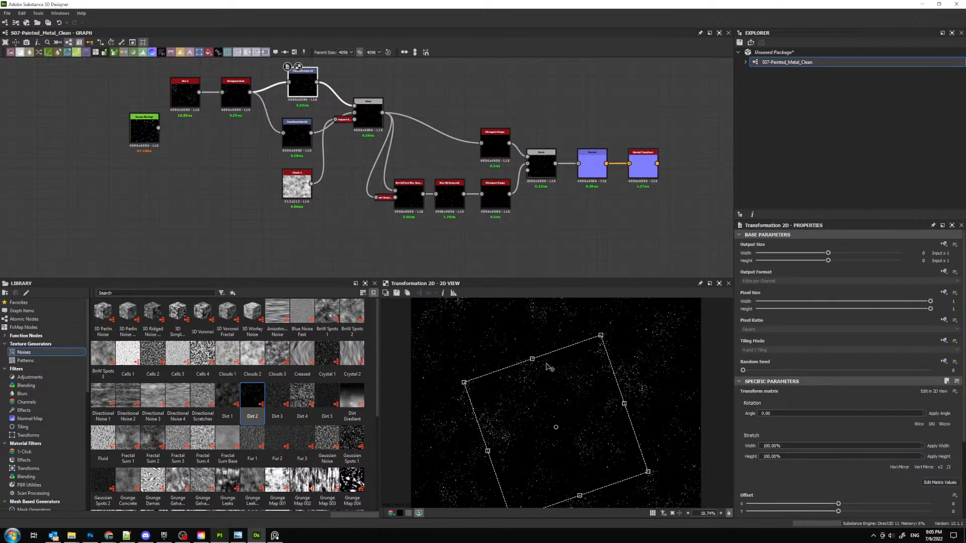
{"action": "double_click", "coordinate": [367, 114]}
{"action": "left_click", "coordinate": [297, 135]}
{"action": "left_click_drag", "start_coordinate": [493, 359], "coordinate": [405, 320]}
{"action": "double_click", "coordinate": [643, 162]}
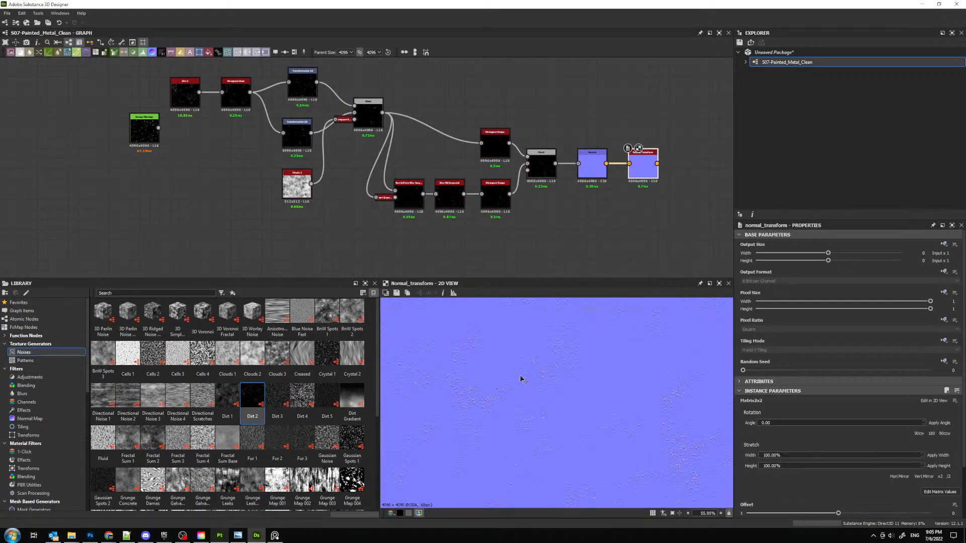
{"action": "scroll", "coordinate": [543, 349], "scroll_direction": "up", "scroll_amount": 7}
- Examine the speckled painted metal photo on the reference board and compare it with the Normal Transform output at several zoom levels
{"action": "left_click", "coordinate": [275, 536]}
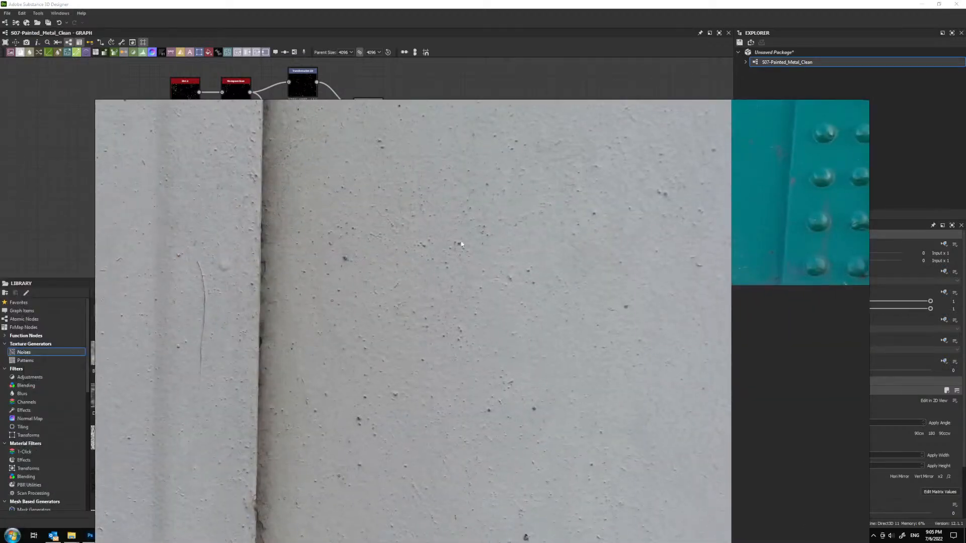
{"action": "right_click_drag", "start_coordinate": [384, 231], "coordinate": [0, 206]}
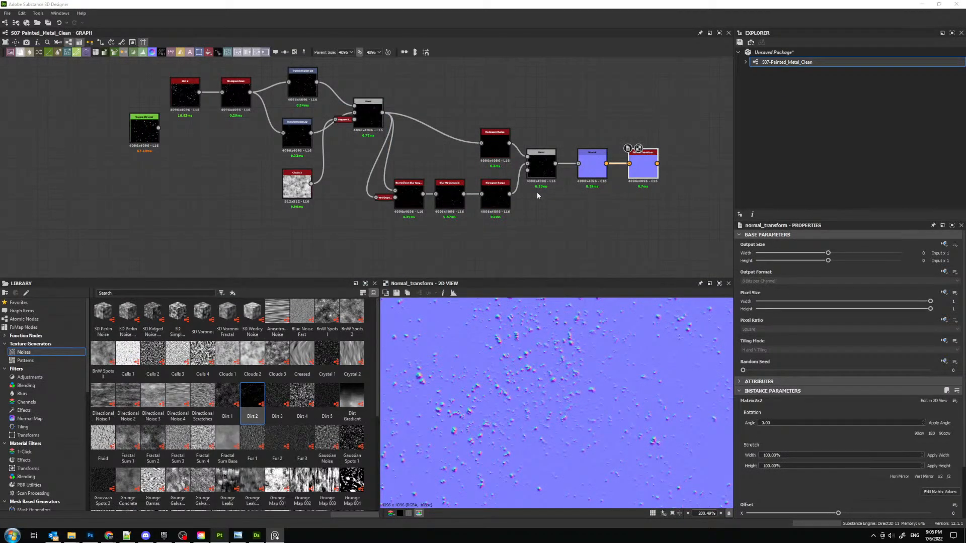
{"action": "middle_click_drag", "start_coordinate": [669, 173], "coordinate": [549, 186]}
{"action": "scroll", "coordinate": [549, 187], "scroll_direction": "up", "scroll_amount": 2}
{"action": "scroll", "coordinate": [551, 359], "scroll_direction": "down", "scroll_amount": 7}
{"action": "key", "text": "f"}
{"action": "scroll", "coordinate": [591, 322], "scroll_direction": "up", "scroll_amount": 2}
{"action": "middle_click_drag", "start_coordinate": [591, 317], "coordinate": [545, 354]}
{"action": "key", "text": "space"}
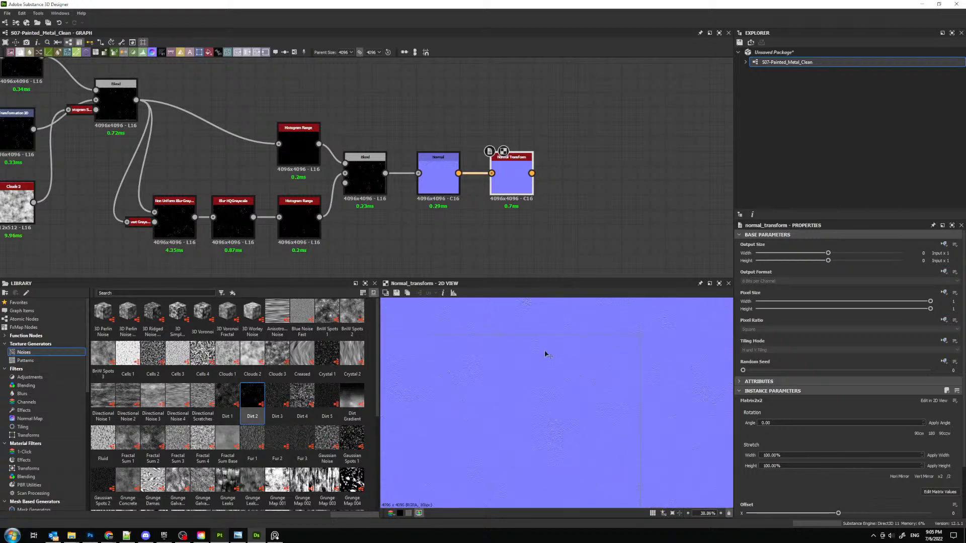
{"action": "scroll", "coordinate": [506, 198], "scroll_direction": "up", "scroll_amount": 3}
{"action": "scroll", "coordinate": [503, 302], "scroll_direction": "up", "scroll_amount": 6}
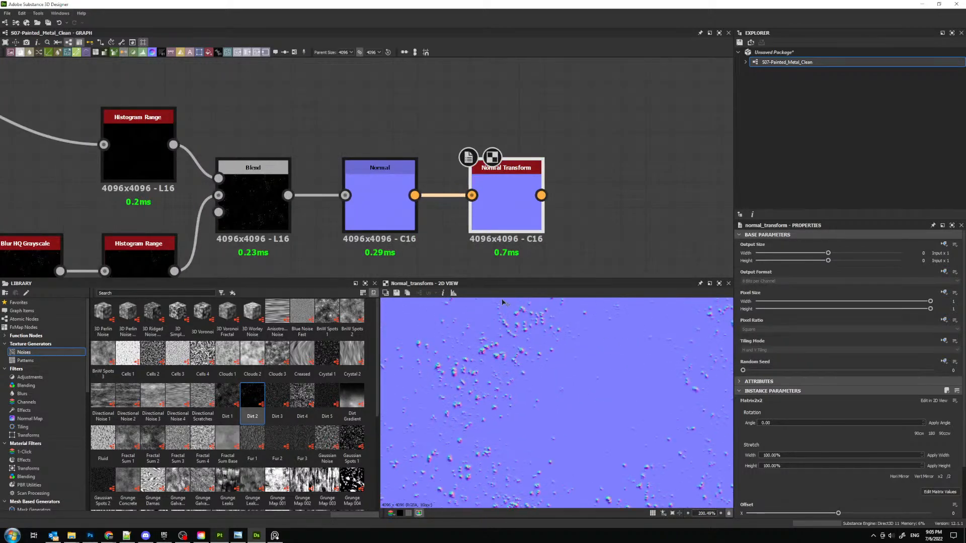
{"action": "scroll", "coordinate": [504, 210], "scroll_direction": "up", "scroll_amount": 1}
- Try applying the /2 scaling to the Normal Transform matrix and inspect the speckle size
{"action": "left_click", "coordinate": [949, 476]}
{"action": "scroll", "coordinate": [486, 361], "scroll_direction": "down", "scroll_amount": 1}
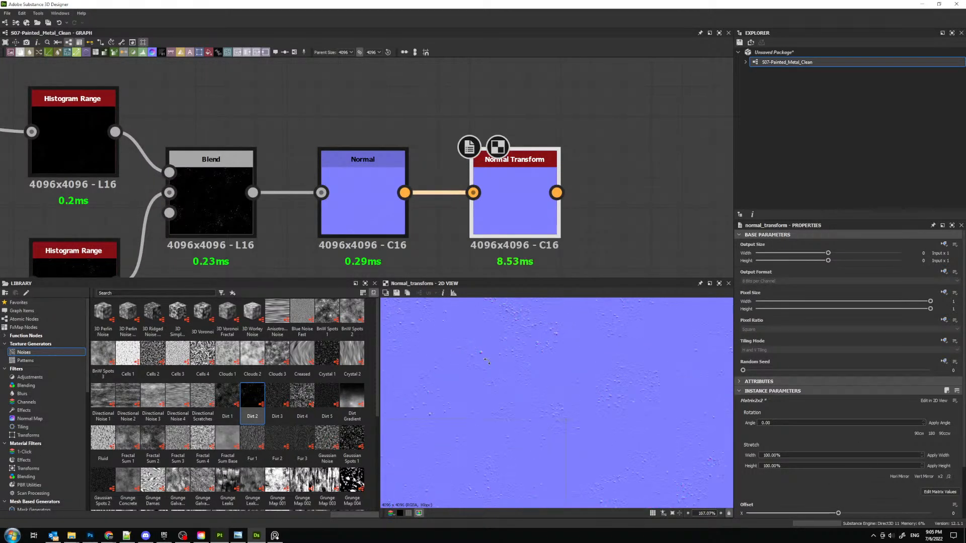
{"action": "scroll", "coordinate": [486, 361], "scroll_direction": "down", "scroll_amount": 11}
{"action": "key", "text": "f"}
{"action": "scroll", "coordinate": [547, 381], "scroll_direction": "up", "scroll_amount": 4}
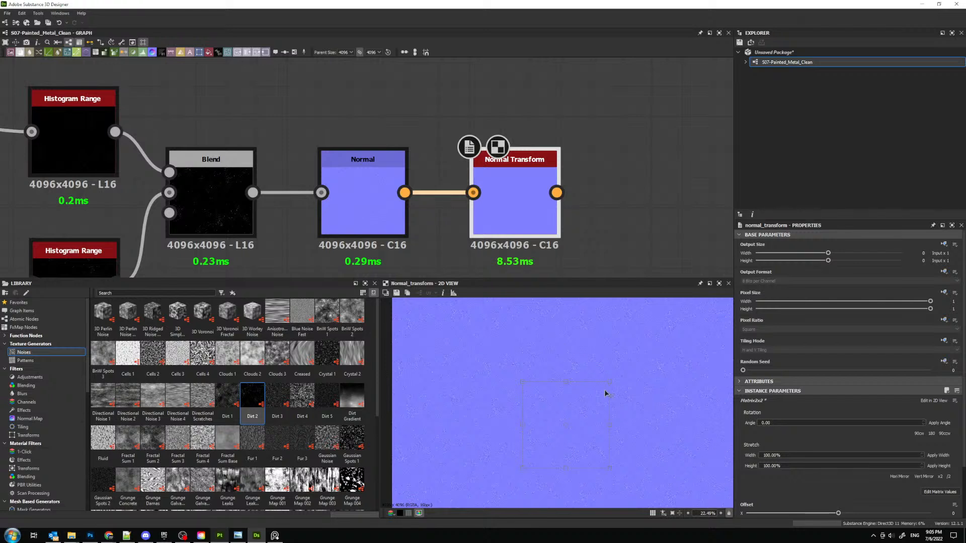
{"action": "scroll", "coordinate": [580, 369], "scroll_direction": "up", "scroll_amount": 5}
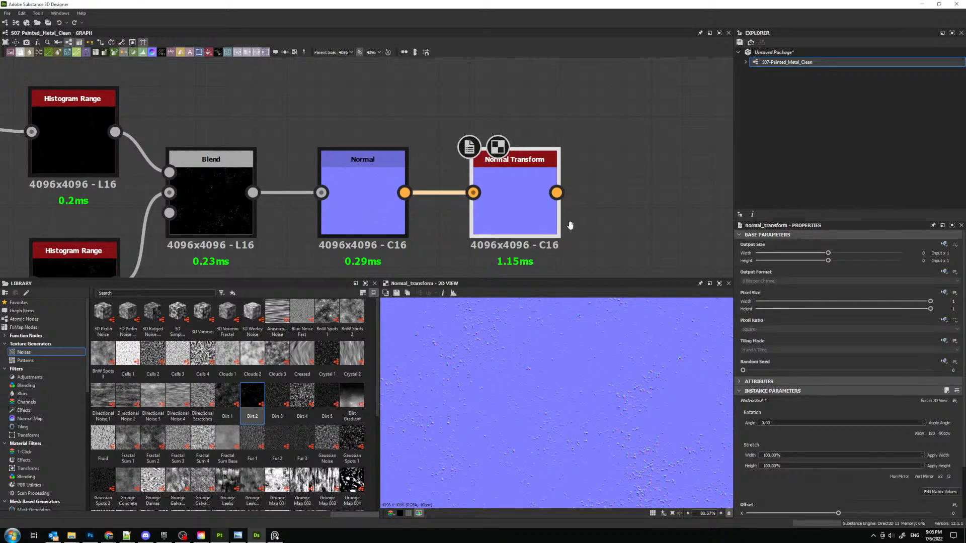
- Compare the Normal output with the Normal Transform output in the 2D view
{"action": "middle_click_drag", "start_coordinate": [508, 218], "coordinate": [416, 214]}
{"action": "left_click", "coordinate": [274, 201]}
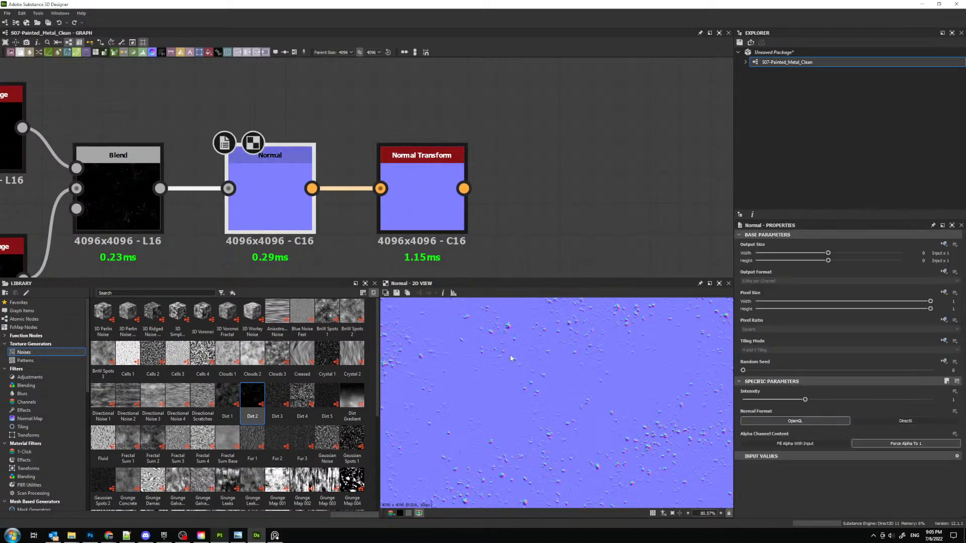
{"action": "double_click", "coordinate": [417, 198]}
- Set the Normal node's intensity to 0.5 and preview the Normal Transform output
{"action": "left_click", "coordinate": [277, 203]}
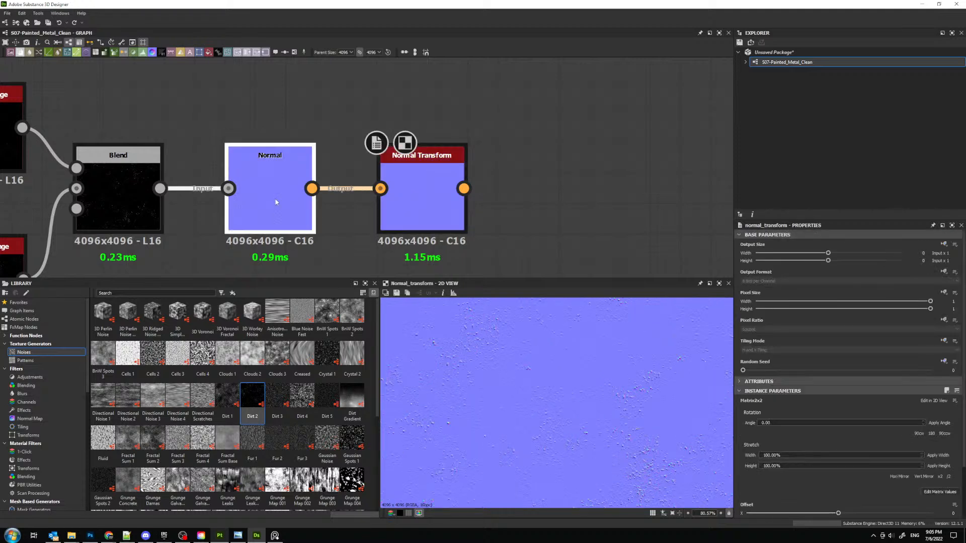
{"action": "left_click", "coordinate": [954, 400]}
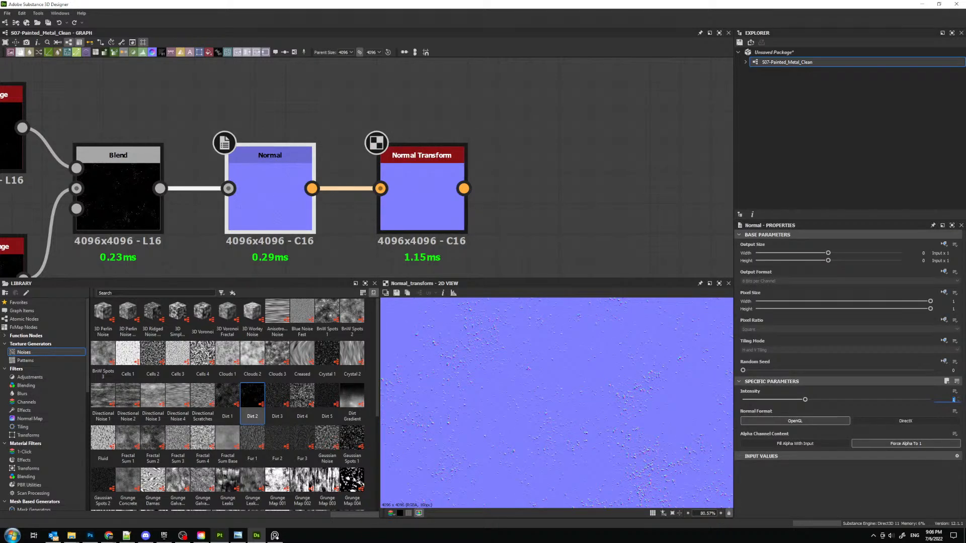
{"action": "type", "text": "0.5"}
{"action": "key", "text": "Return"}
{"action": "left_click", "coordinate": [421, 190]}
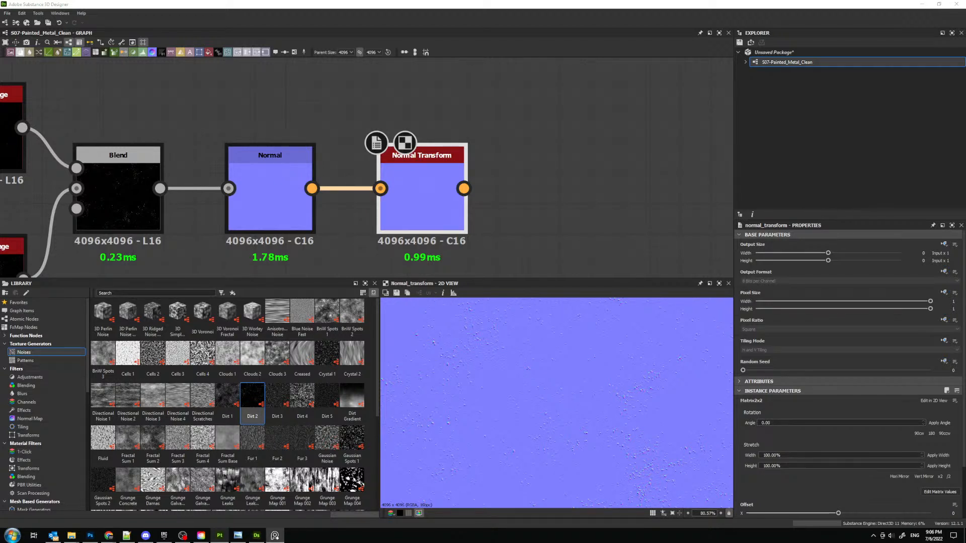
- Try adding the Master_Crack_Generator node below the Normal chain and inspect its crack pattern
{"action": "middle_click_drag", "start_coordinate": [397, 153], "coordinate": [520, 163]}
{"action": "scroll", "coordinate": [519, 164], "scroll_direction": "down", "scroll_amount": 4}
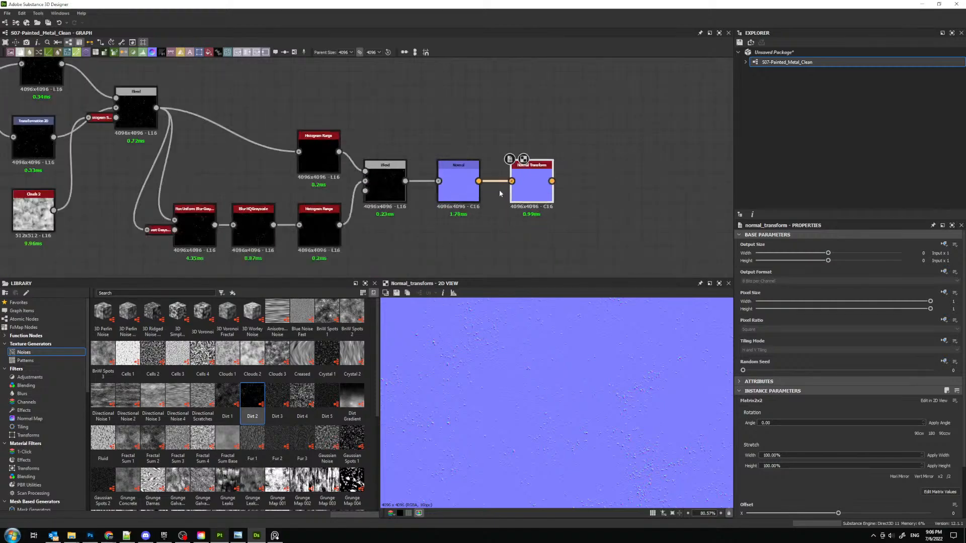
{"action": "scroll", "coordinate": [500, 194], "scroll_direction": "down", "scroll_amount": 2}
{"action": "mouse_move", "coordinate": [72, 535]}
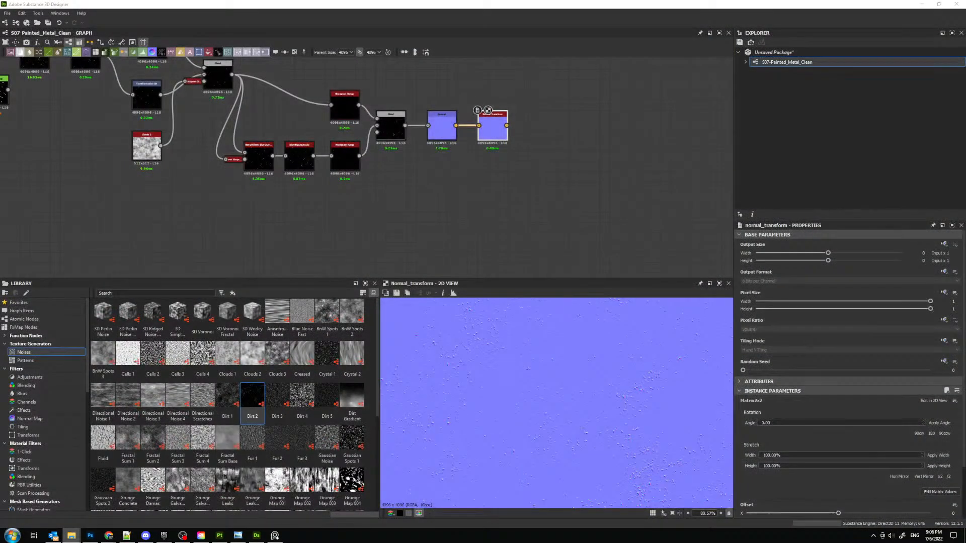
{"action": "left_click_drag", "start_coordinate": [0, 56], "coordinate": [0, 70]}
{"action": "mouse_move", "coordinate": [388, 216]}
{"action": "left_mouse_down"}
{"action": "mouse_move", "coordinate": [382, 204]}
{"action": "mouse_move", "coordinate": [404, 213]}
{"action": "left_mouse_up"}
{"action": "scroll", "coordinate": [606, 392], "scroll_direction": "down", "scroll_amount": 13}
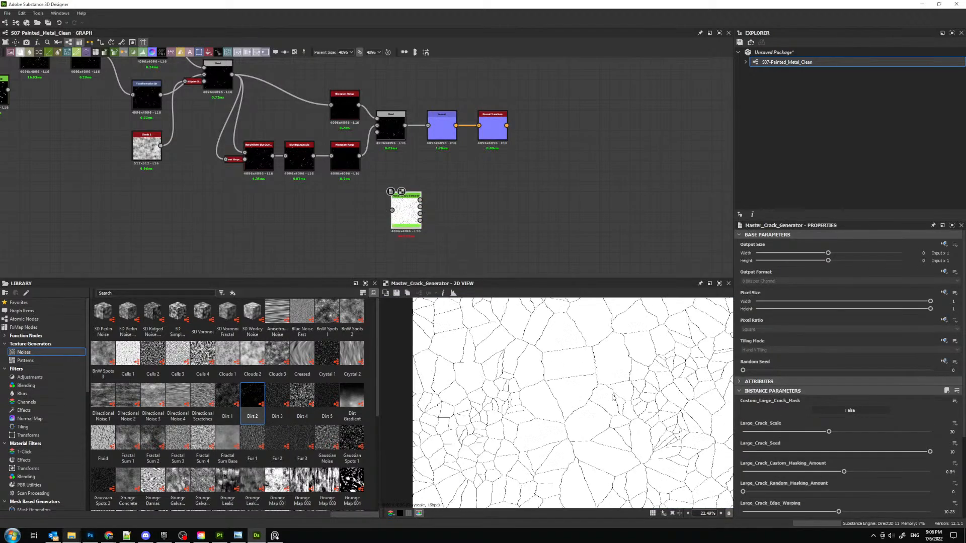
{"action": "scroll", "coordinate": [583, 381], "scroll_direction": "up", "scroll_amount": 7}
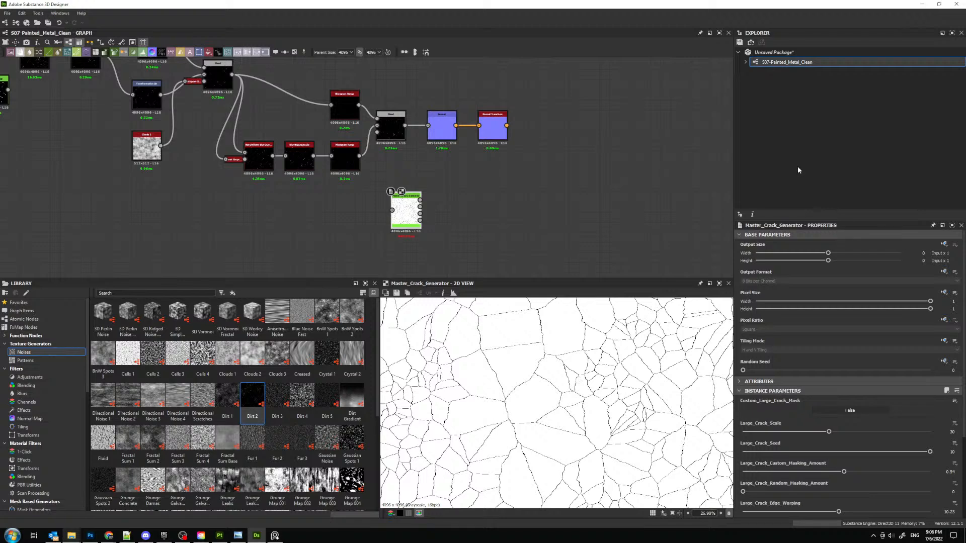
{"action": "key", "text": "f"}
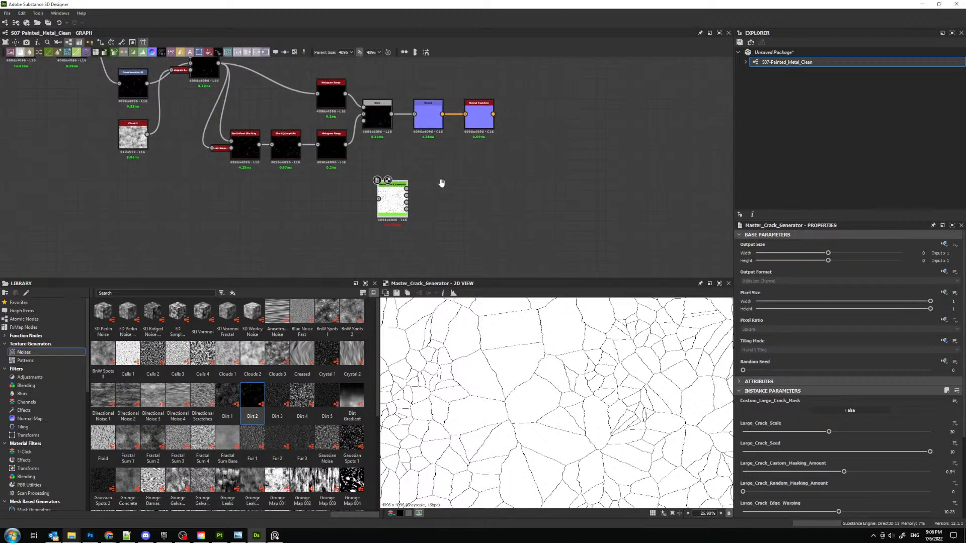
{"action": "left_click_drag", "start_coordinate": [388, 227], "coordinate": [458, 249]}
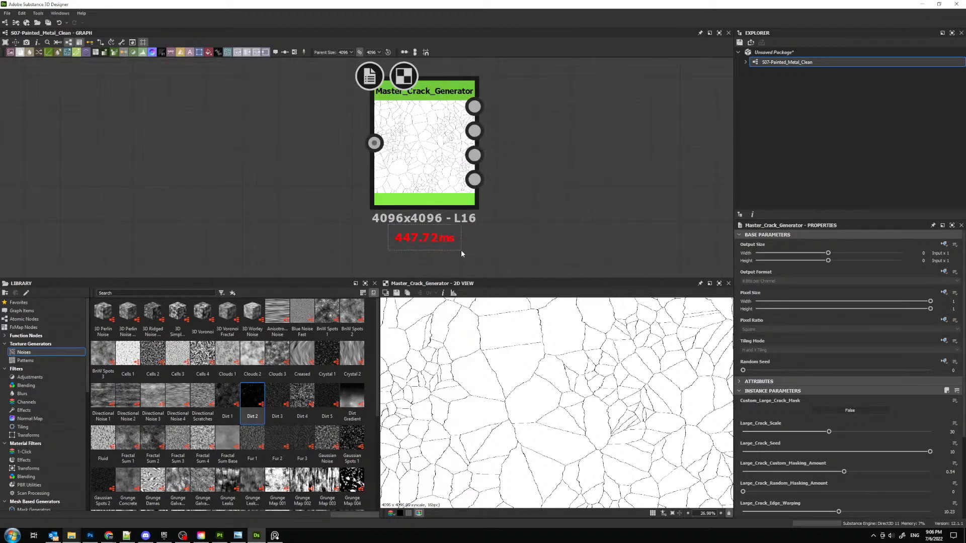
{"action": "scroll", "coordinate": [464, 159], "scroll_direction": "down", "scroll_amount": 5}
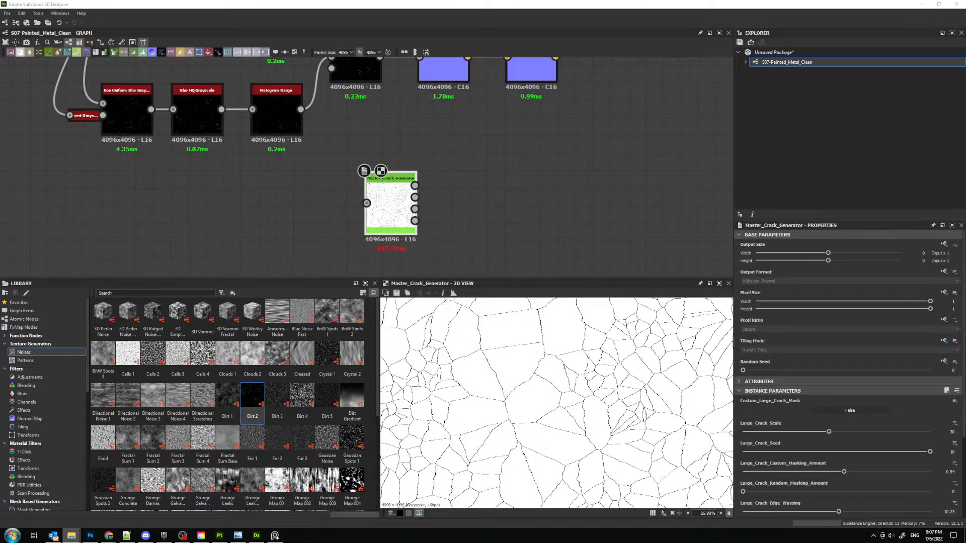
- Add the Cracks_Generator node to the graph and delete the Master_Crack_Generator node
{"action": "left_click_drag", "start_coordinate": [589, 160], "coordinate": [478, 179]}
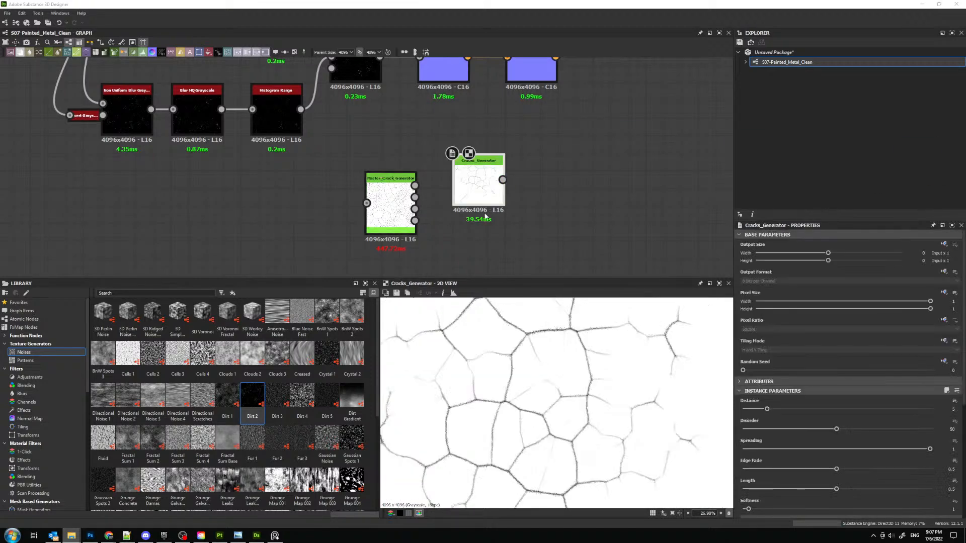
{"action": "scroll", "coordinate": [474, 221], "scroll_direction": "up", "scroll_amount": 4}
{"action": "left_click", "coordinate": [558, 261]}
{"action": "left_click_drag", "start_coordinate": [289, 210], "coordinate": [215, 173]}
{"action": "key", "text": "Delete"}
{"action": "middle_click_drag", "start_coordinate": [494, 137], "coordinate": [340, 130]}
{"action": "scroll", "coordinate": [340, 131], "scroll_direction": "down", "scroll_amount": 3}
{"action": "left_click", "coordinate": [340, 129]}
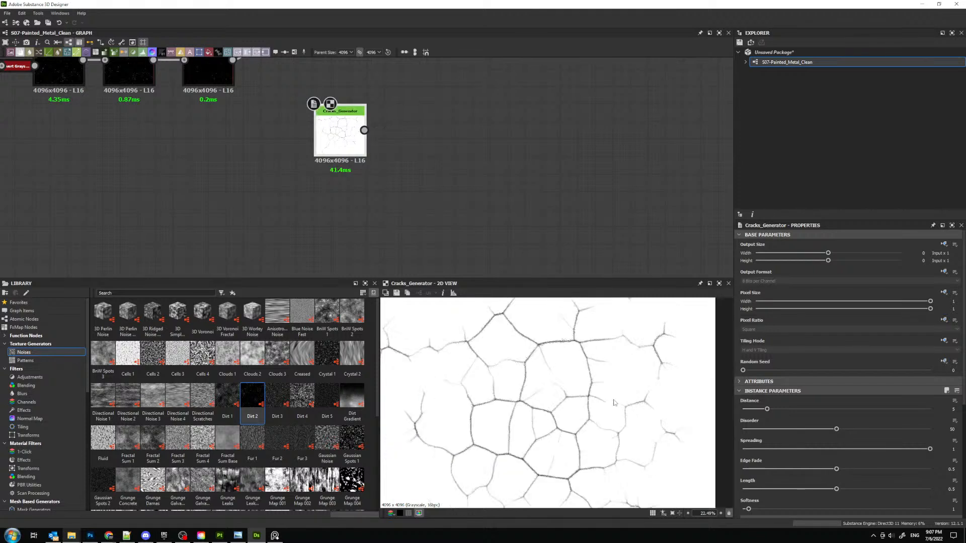
- Turn off Wear Cracks on the Cracks_Generator node and set its Distance to 32
{"action": "scroll", "coordinate": [768, 452], "scroll_direction": "down", "scroll_amount": 3}
{"action": "scroll", "coordinate": [872, 442], "scroll_direction": "down", "scroll_amount": 3}
{"action": "left_click", "coordinate": [871, 419]}
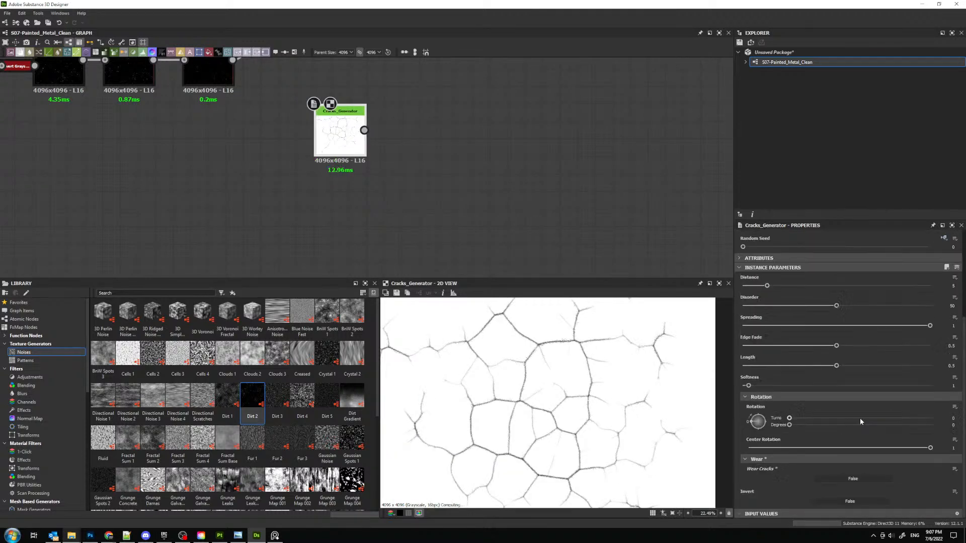
{"action": "left_click", "coordinate": [746, 397]}
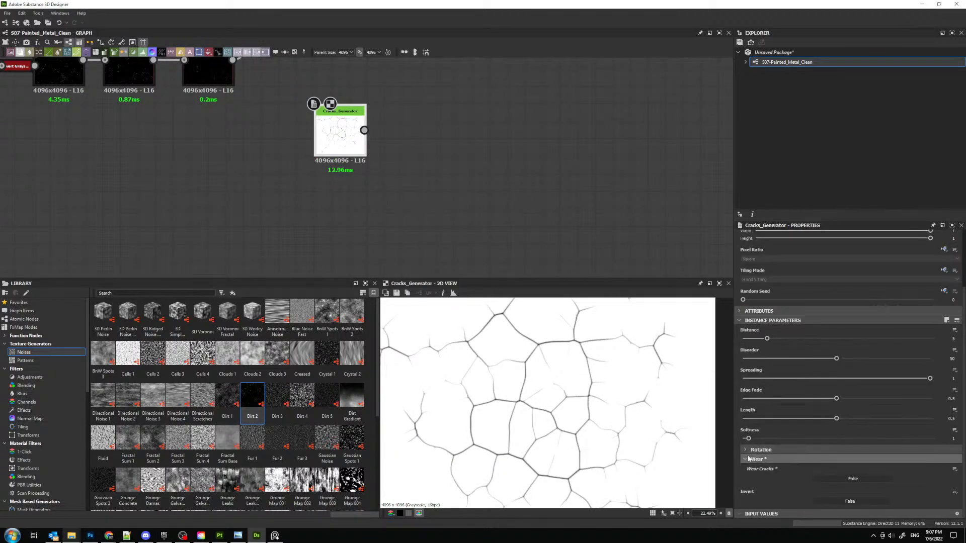
{"action": "scroll", "coordinate": [747, 443], "scroll_direction": "up", "scroll_amount": 1}
{"action": "left_click", "coordinate": [746, 473]}
{"action": "left_click_drag", "start_coordinate": [767, 361], "coordinate": [930, 361]}
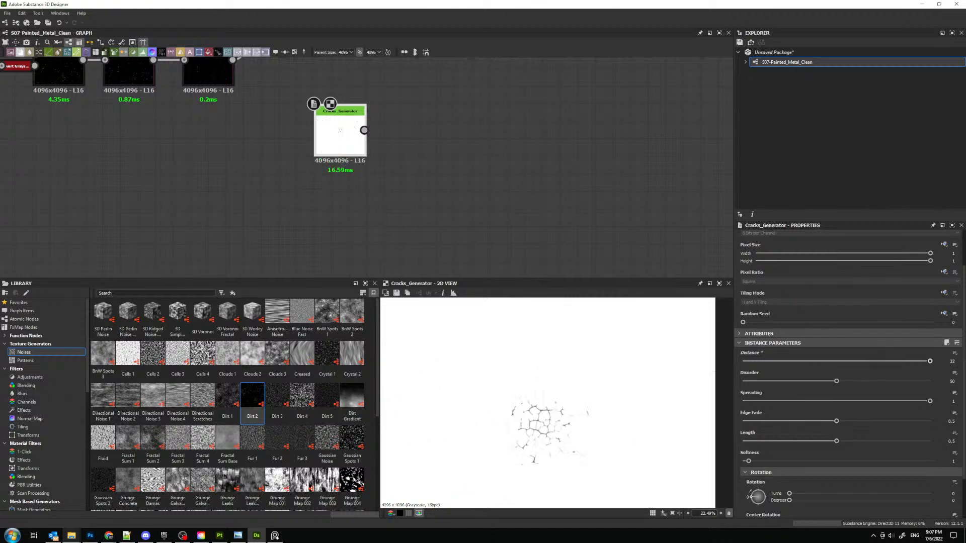
- Set the Cracks_Generator's Edge Fade to 0, Spreading to 0.53, Disorder to 22.09 and Length to 0.76
{"action": "left_click_drag", "start_coordinate": [930, 402], "coordinate": [742, 421]}
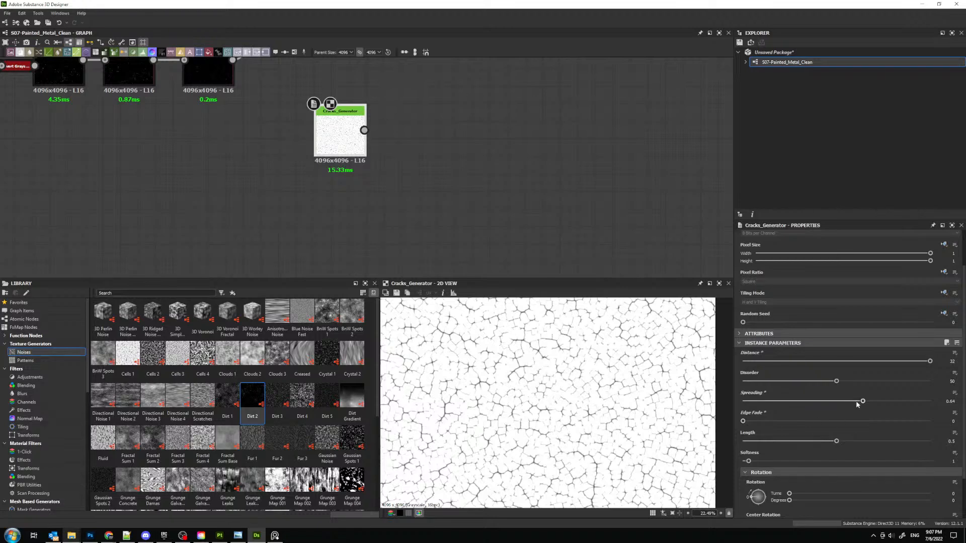
{"action": "left_click_drag", "start_coordinate": [862, 401], "coordinate": [783, 384]}
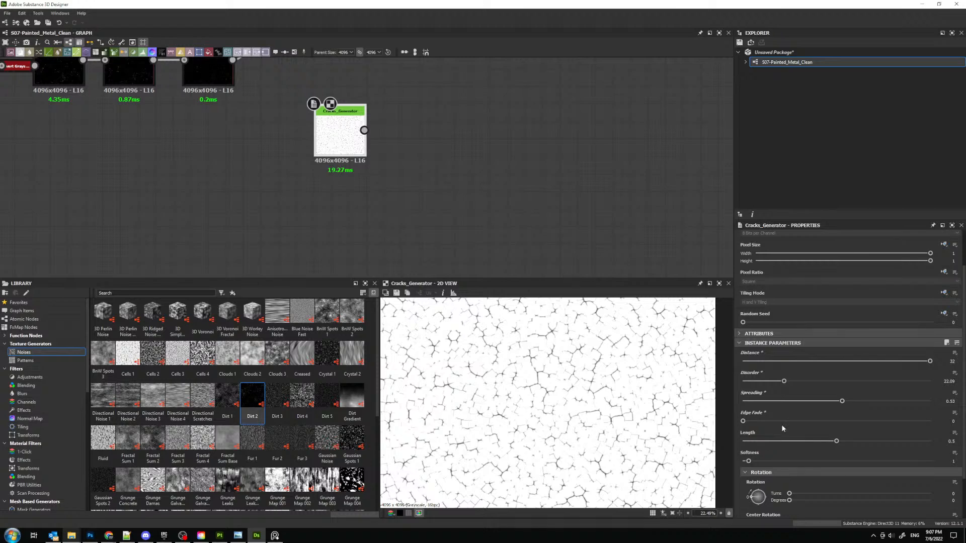
{"action": "left_click_drag", "start_coordinate": [836, 443], "coordinate": [885, 427]}
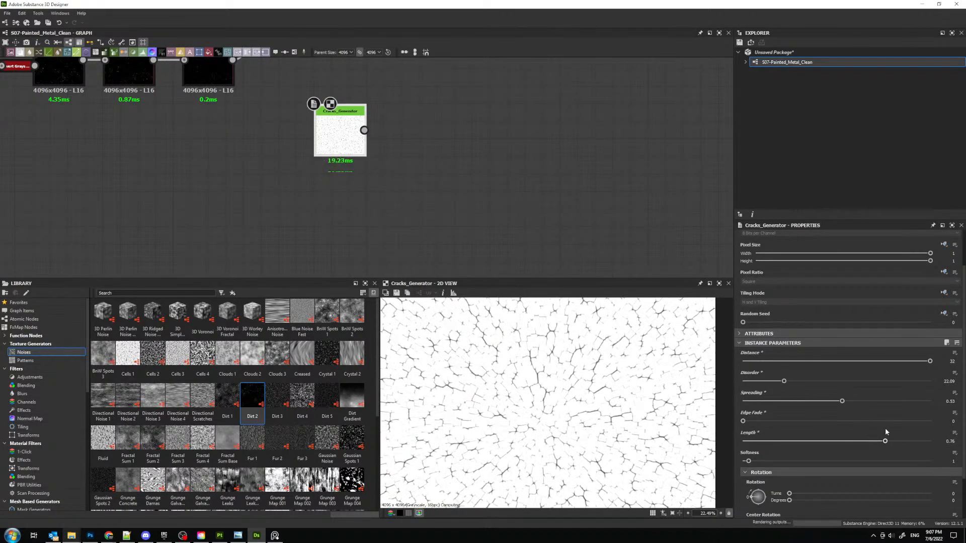
- Set the Cracks_Generator's Softness to 0.26 and check the thinner cracks in the 2D view
{"action": "scroll", "coordinate": [787, 461], "scroll_direction": "down", "scroll_amount": 2}
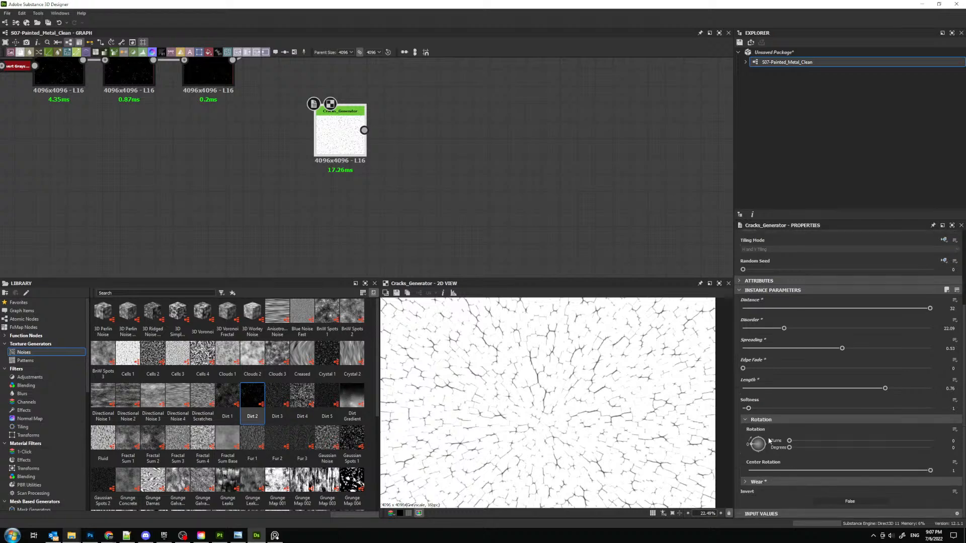
{"action": "scroll", "coordinate": [502, 382], "scroll_direction": "up", "scroll_amount": 4}
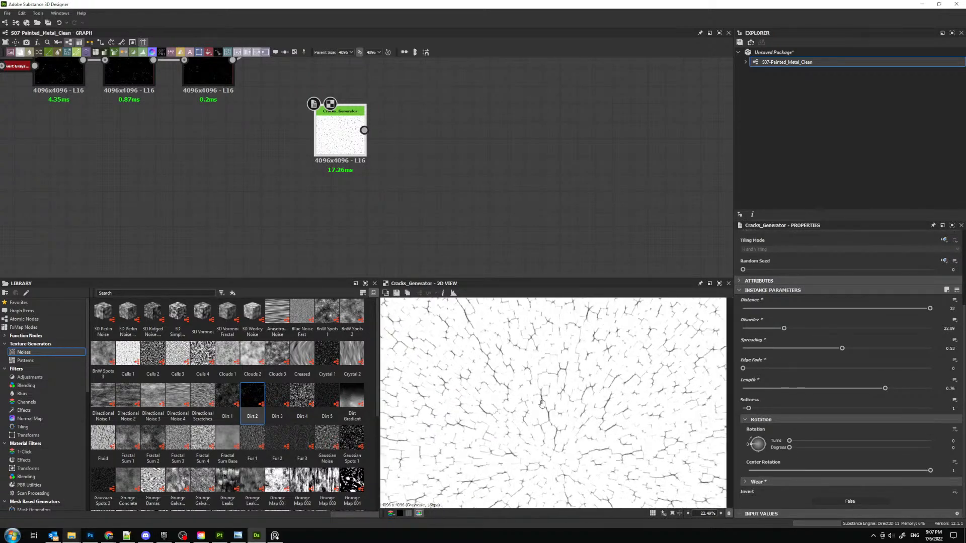
{"action": "left_click_drag", "start_coordinate": [754, 410], "coordinate": [745, 411]}
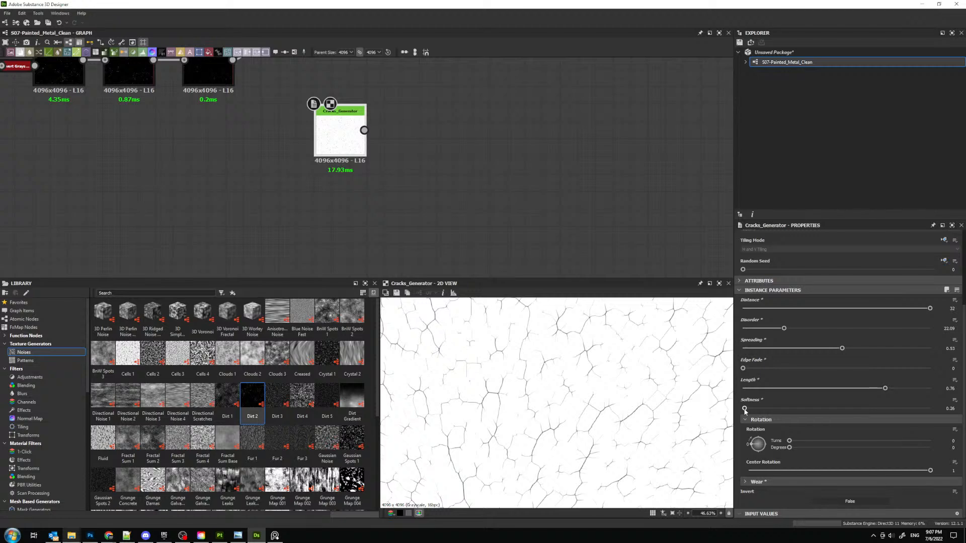
{"action": "scroll", "coordinate": [558, 363], "scroll_direction": "down", "scroll_amount": 6}
{"action": "scroll", "coordinate": [557, 363], "scroll_direction": "up", "scroll_amount": 4}
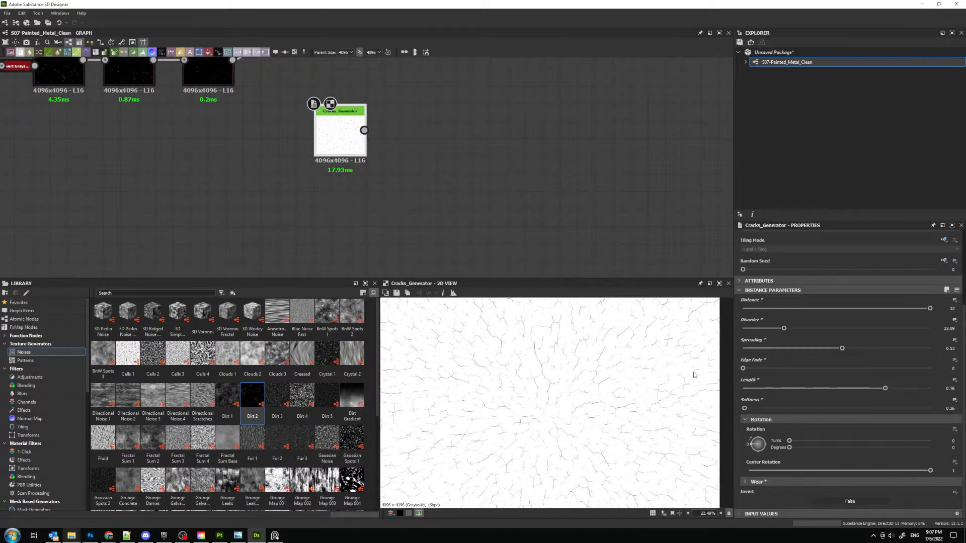
- Try a lower Distance and undo it, keeping 32, and set Disorder to 36.55 and Spreading to 1
{"action": "left_click_drag", "start_coordinate": [930, 308], "coordinate": [743, 309]}
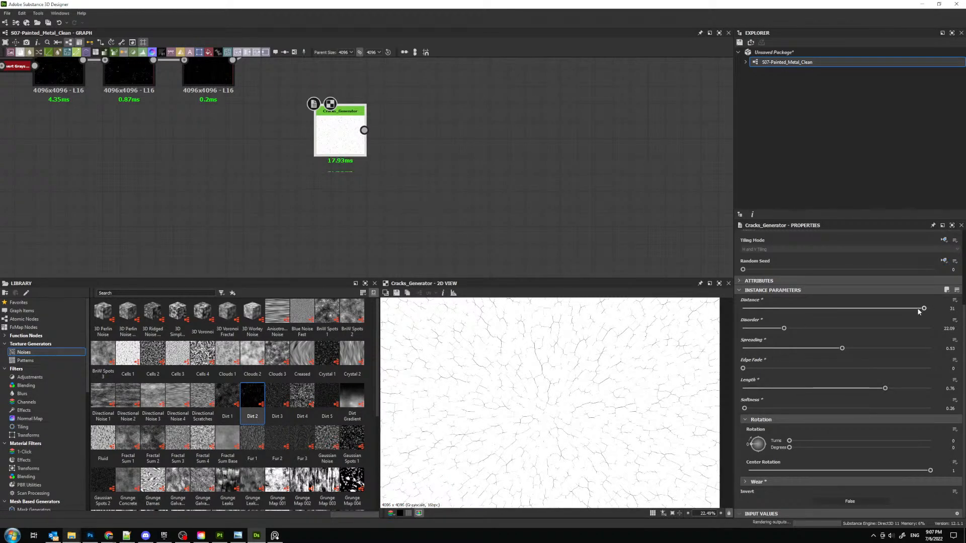
{"action": "key", "text": "ctrl+z"}
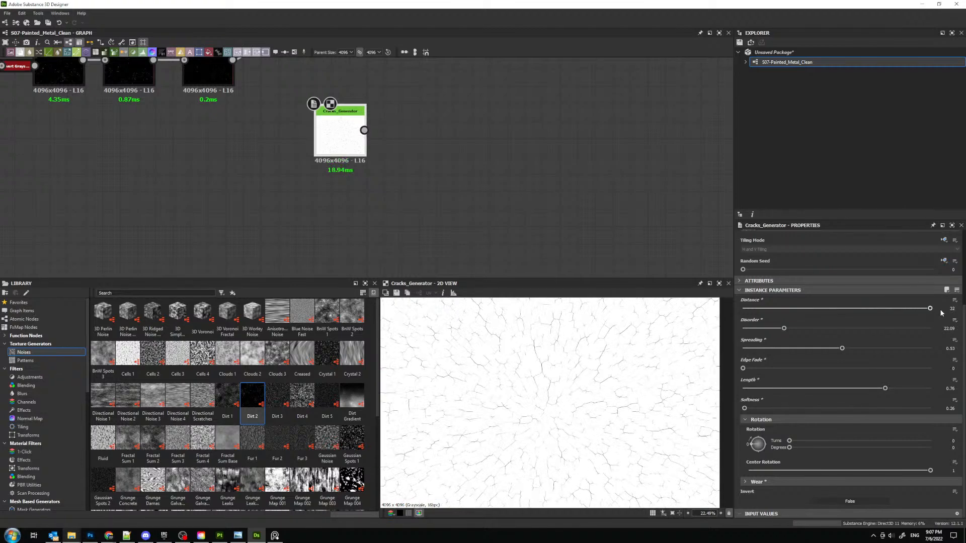
{"action": "left_click_drag", "start_coordinate": [783, 328], "coordinate": [823, 348]}
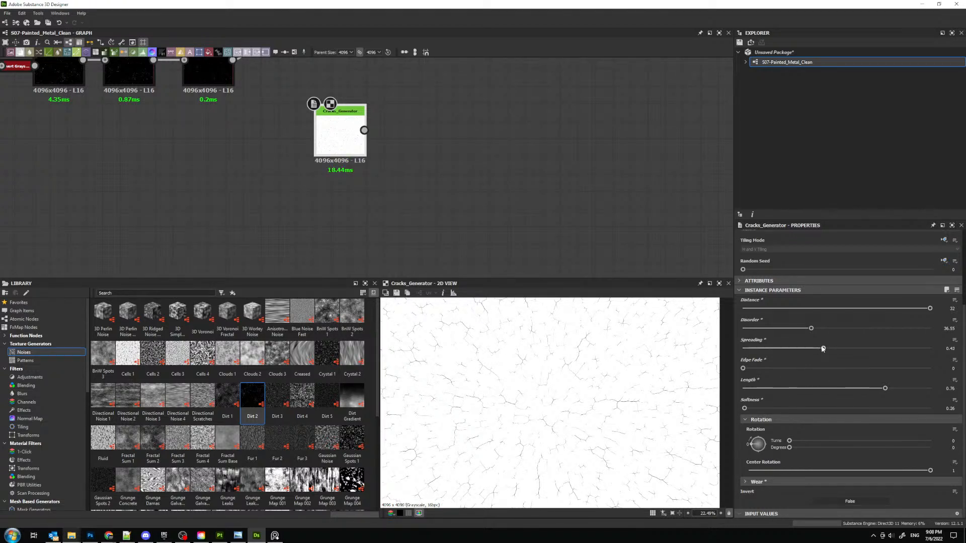
{"action": "left_click_drag", "start_coordinate": [823, 348], "coordinate": [930, 349]}
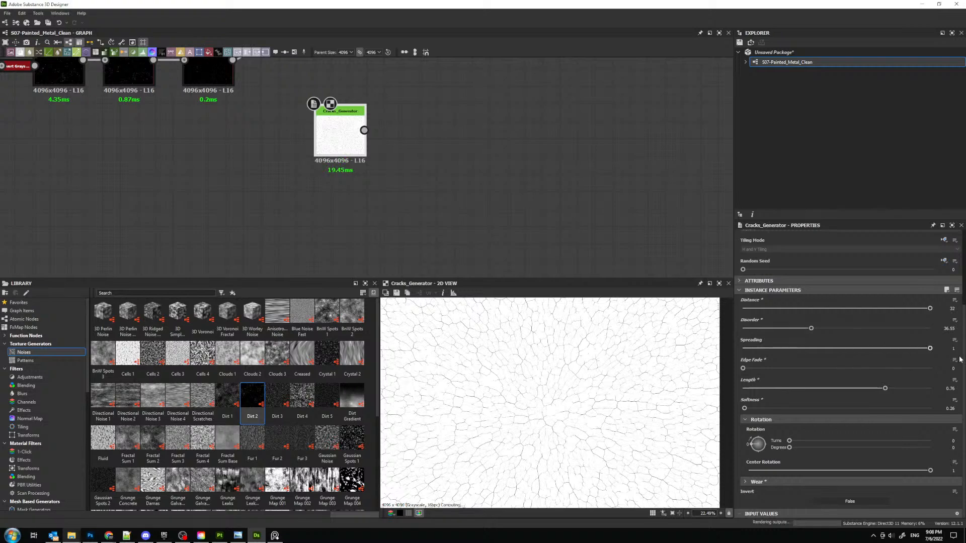
- Inspect the crack pattern at several zoom levels and reposition the Cracks_Generator node in the graph
{"action": "scroll", "coordinate": [508, 417], "scroll_direction": "down", "scroll_amount": 3}
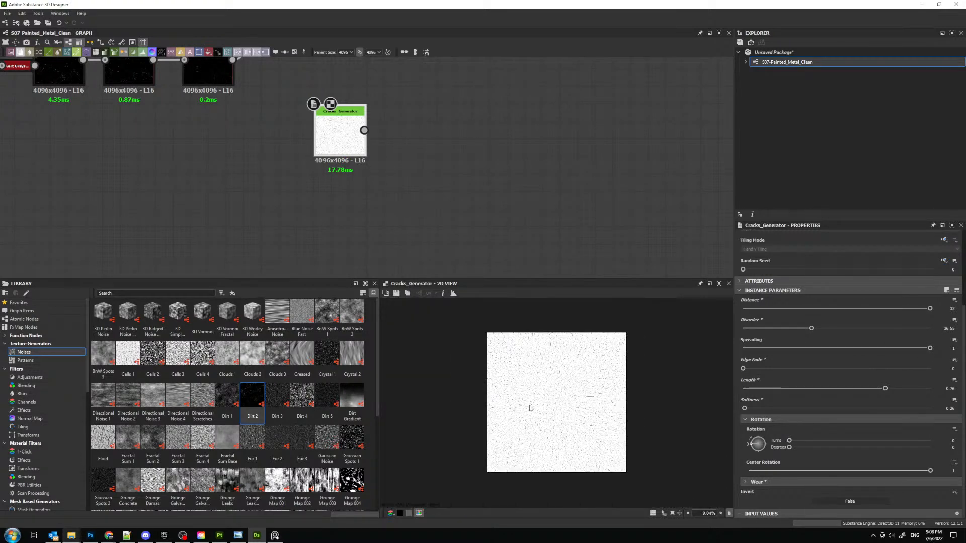
{"action": "scroll", "coordinate": [528, 406], "scroll_direction": "up", "scroll_amount": 5}
{"action": "scroll", "coordinate": [376, 130], "scroll_direction": "up", "scroll_amount": 2}
{"action": "left_click_drag", "start_coordinate": [332, 151], "coordinate": [308, 202]}
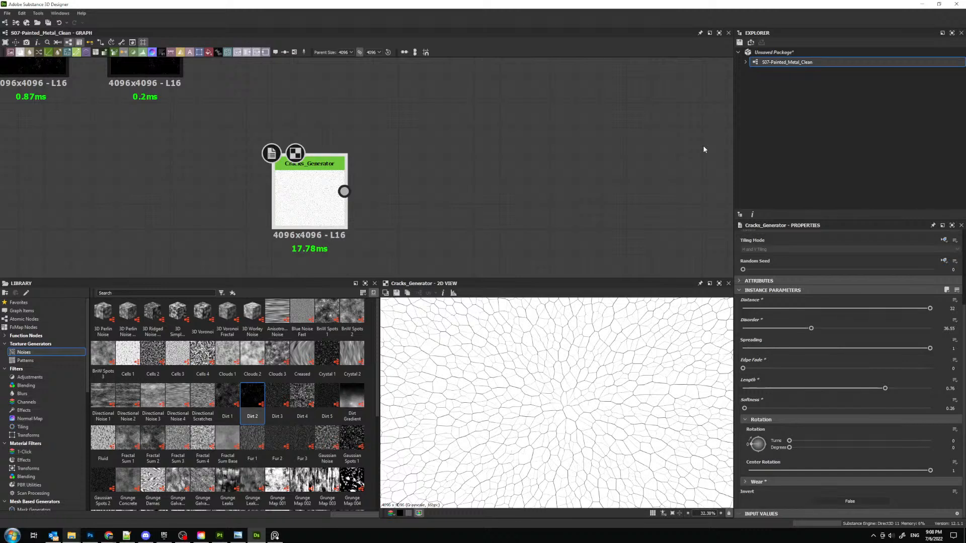
{"action": "middle_click_drag", "start_coordinate": [547, 164], "coordinate": [541, 135]}
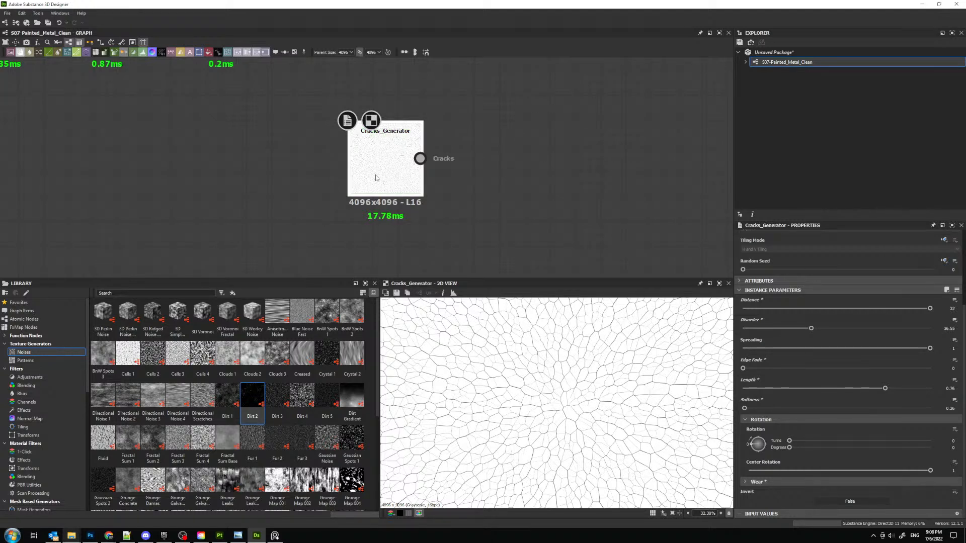
{"action": "left_click_drag", "start_coordinate": [377, 177], "coordinate": [364, 190]}
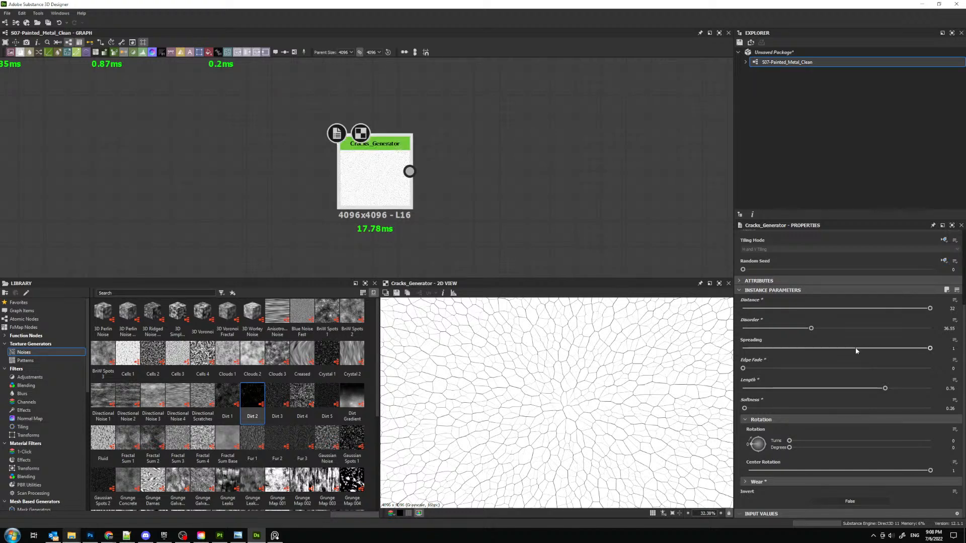
{"action": "scroll", "coordinate": [616, 398], "scroll_direction": "down", "scroll_amount": 5}
{"action": "scroll", "coordinate": [582, 409], "scroll_direction": "up", "scroll_amount": 3}
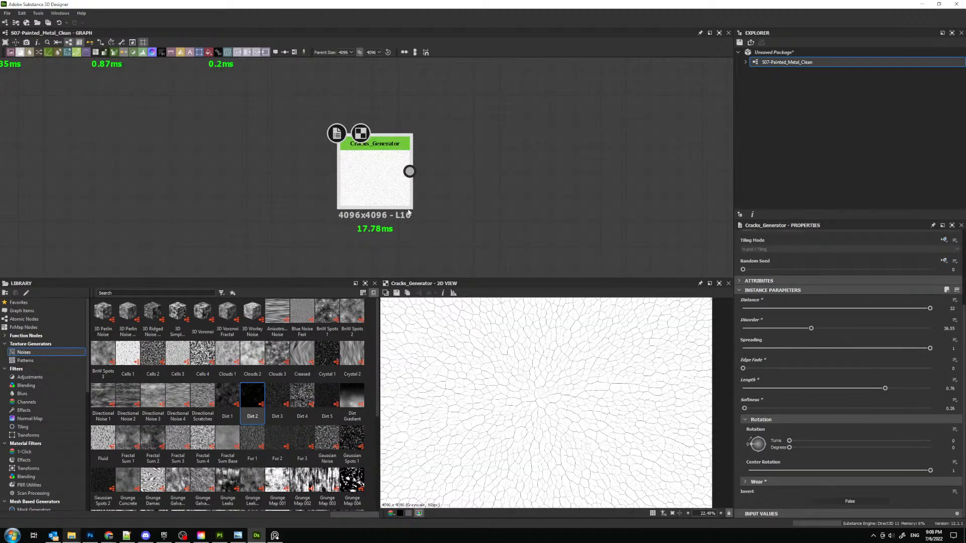
{"action": "left_click_drag", "start_coordinate": [374, 174], "coordinate": [309, 173]}
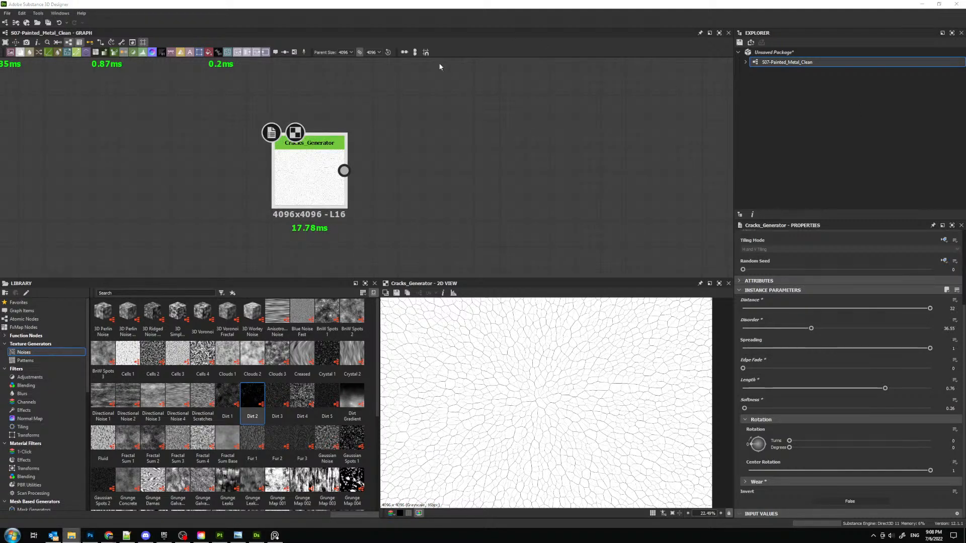
- Open the Cracks_Generator.sbs package from the External_Nodes folder and dismiss the dialogs that follow
{"action": "left_click", "coordinate": [7, 13]}
{"action": "left_click", "coordinate": [18, 32]}
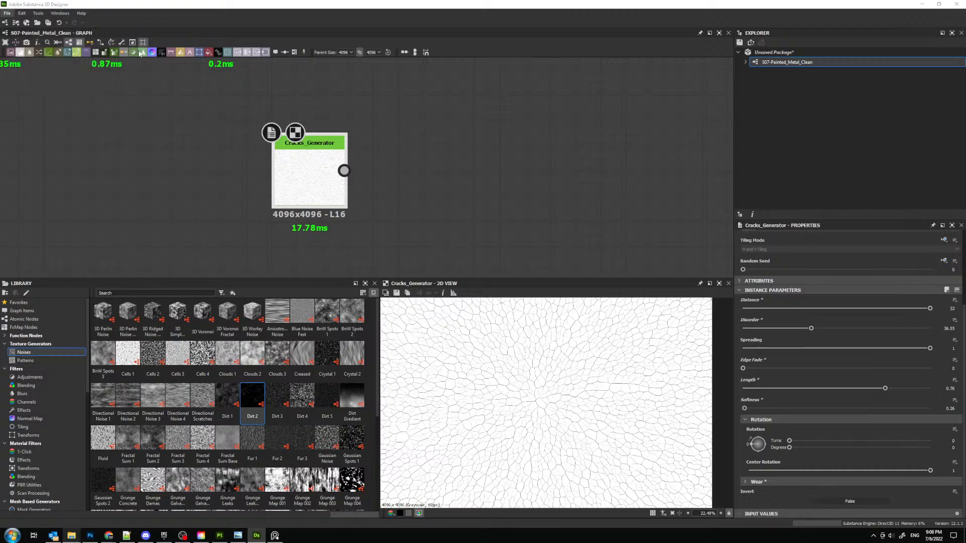
{"action": "left_click", "coordinate": [379, 27]}
{"action": "type", "text": "D:\\User\\substance_Database\\External_Nodes"}
{"action": "key", "text": "Return"}
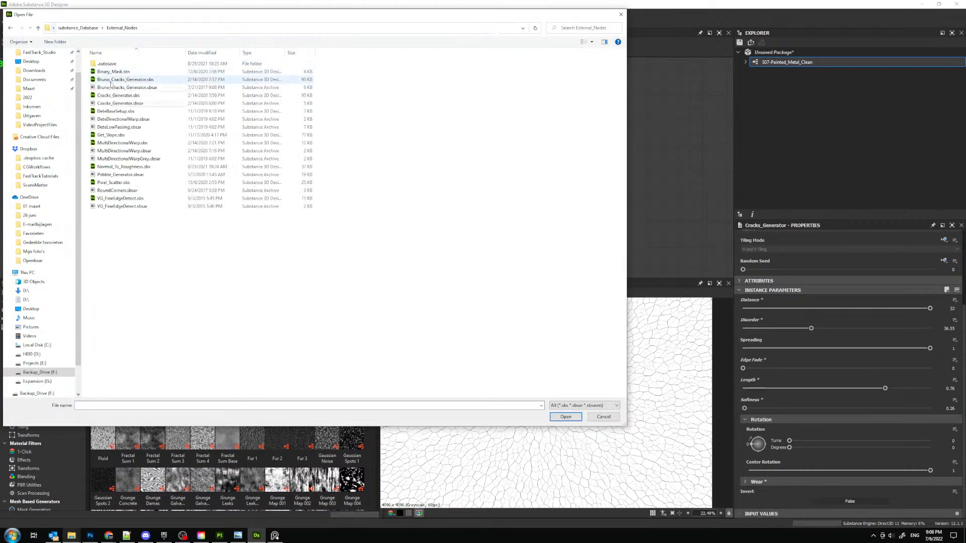
{"action": "left_click", "coordinate": [118, 95]}
{"action": "left_click", "coordinate": [565, 417]}
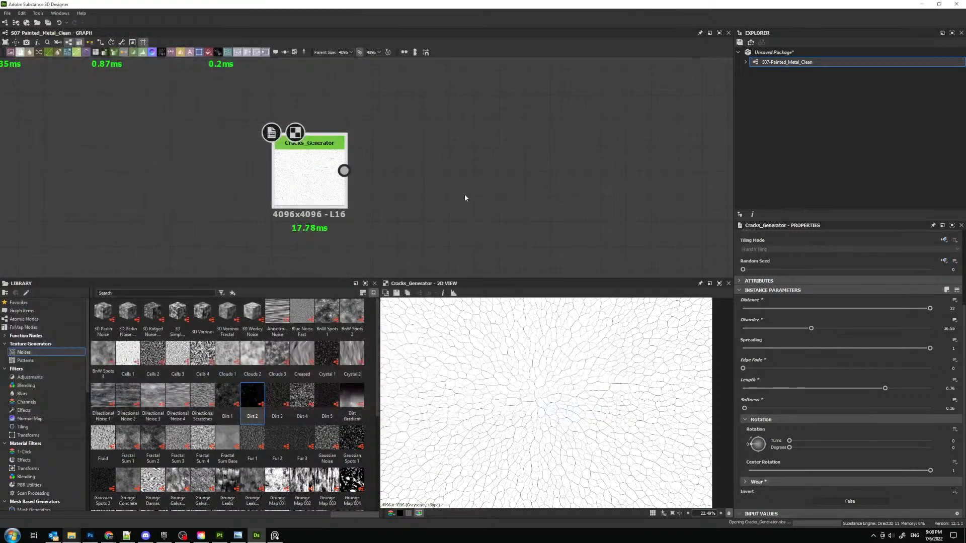
{"action": "left_click", "coordinate": [483, 318]}
{"action": "left_click", "coordinate": [481, 316]}
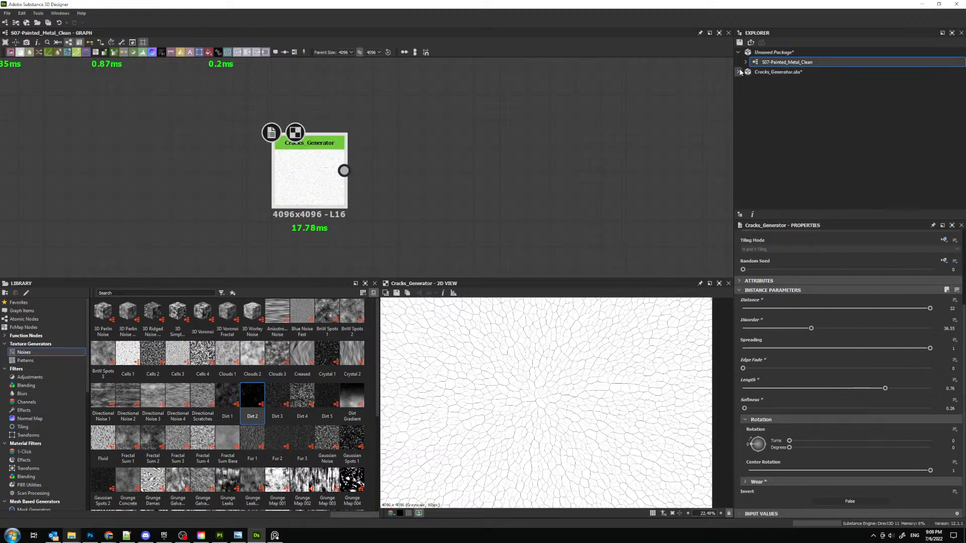
- Open the Cracks_Generator graph, close the 3D view and examine the FX-Map and Blend nodes
{"action": "double_click", "coordinate": [775, 72]}
{"action": "left_click", "coordinate": [773, 82]}
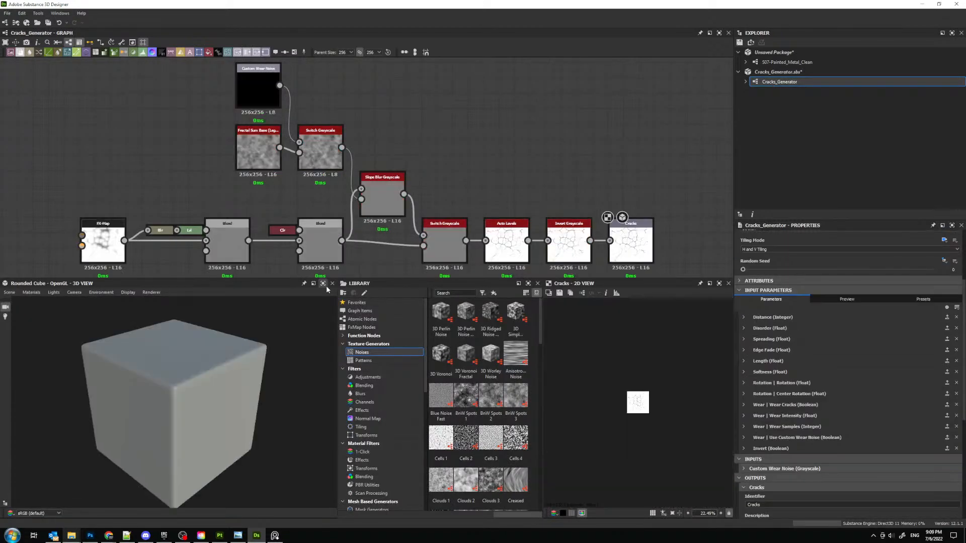
{"action": "middle_click_drag", "start_coordinate": [268, 219], "coordinate": [390, 170]}
{"action": "scroll", "coordinate": [220, 190], "scroll_direction": "up", "scroll_amount": 3}
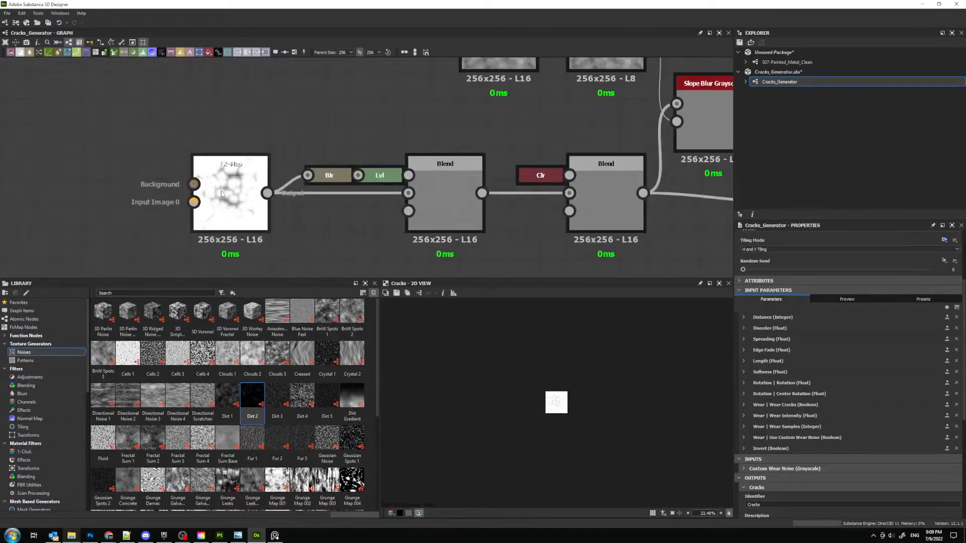
- Preview the first Blend node's output and look over the node chain through to the Cracks output
{"action": "double_click", "coordinate": [465, 192]}
{"action": "middle_click_drag", "start_coordinate": [608, 195], "coordinate": [517, 225]}
{"action": "scroll", "coordinate": [549, 353], "scroll_direction": "up", "scroll_amount": 7}
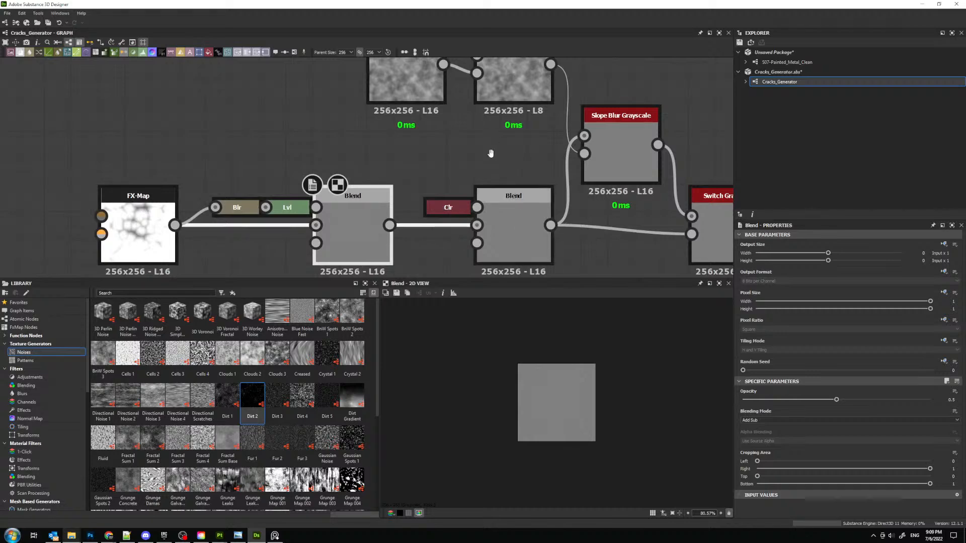
{"action": "middle_click_drag", "start_coordinate": [492, 153], "coordinate": [440, 213]}
{"action": "middle_click_drag", "start_coordinate": [567, 202], "coordinate": [325, 150]}
{"action": "scroll", "coordinate": [315, 150], "scroll_direction": "down", "scroll_amount": 2}
{"action": "scroll", "coordinate": [450, 194], "scroll_direction": "up", "scroll_amount": 1}
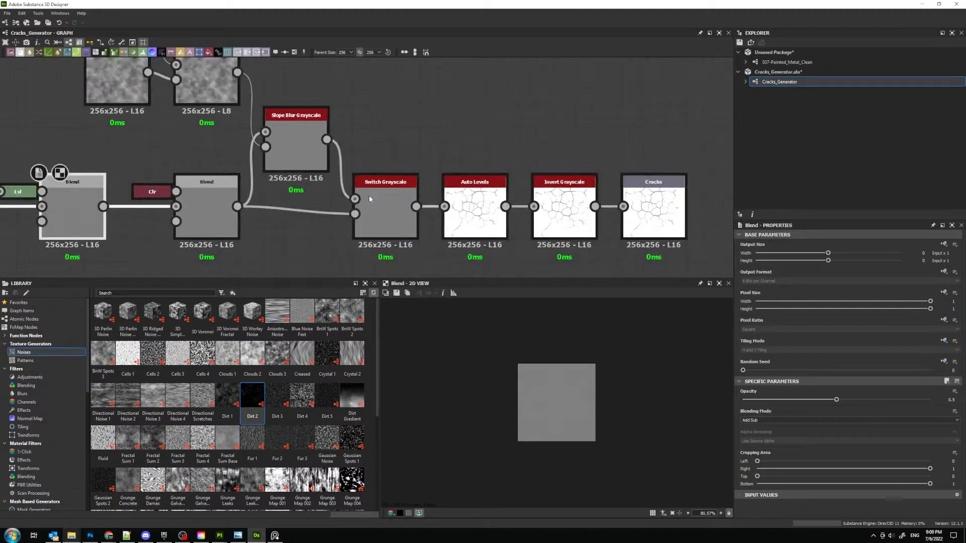
{"action": "middle_click_drag", "start_coordinate": [266, 196], "coordinate": [704, 205]}
- Open the FX-Map node's inner graph for editing and examine the Iterate and Quadrant nodes' properties
{"action": "double_click", "coordinate": [332, 206]}
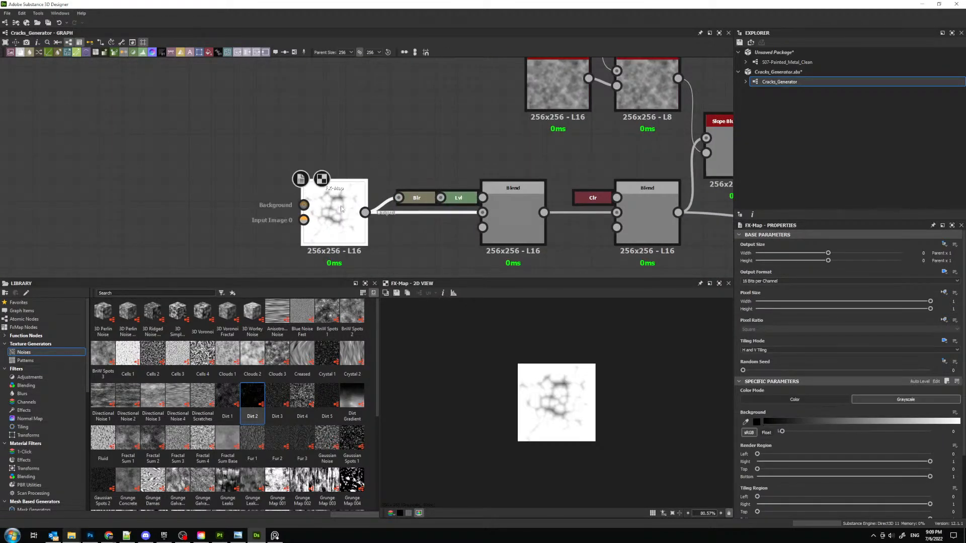
{"action": "right_click", "coordinate": [332, 208]}
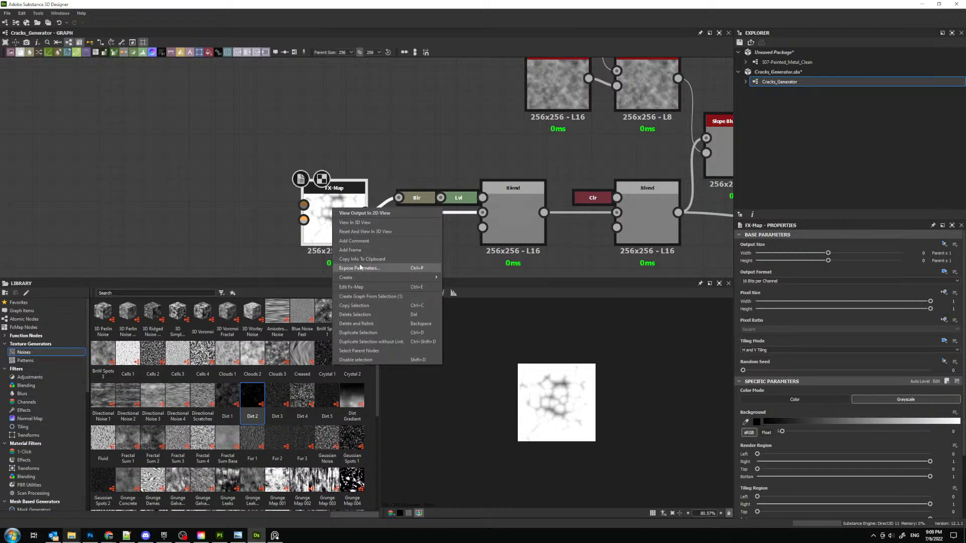
{"action": "left_click", "coordinate": [361, 287]}
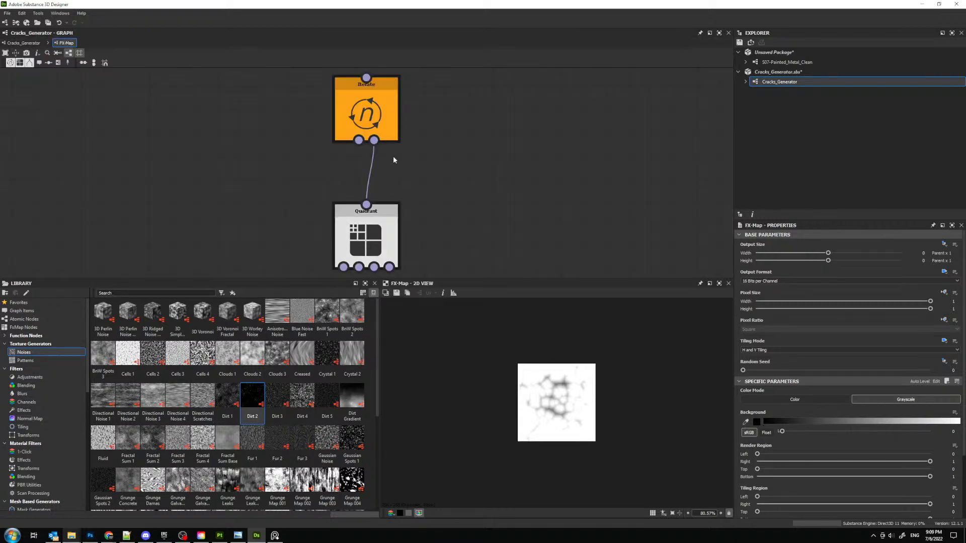
{"action": "middle_click_drag", "start_coordinate": [403, 167], "coordinate": [417, 80]}
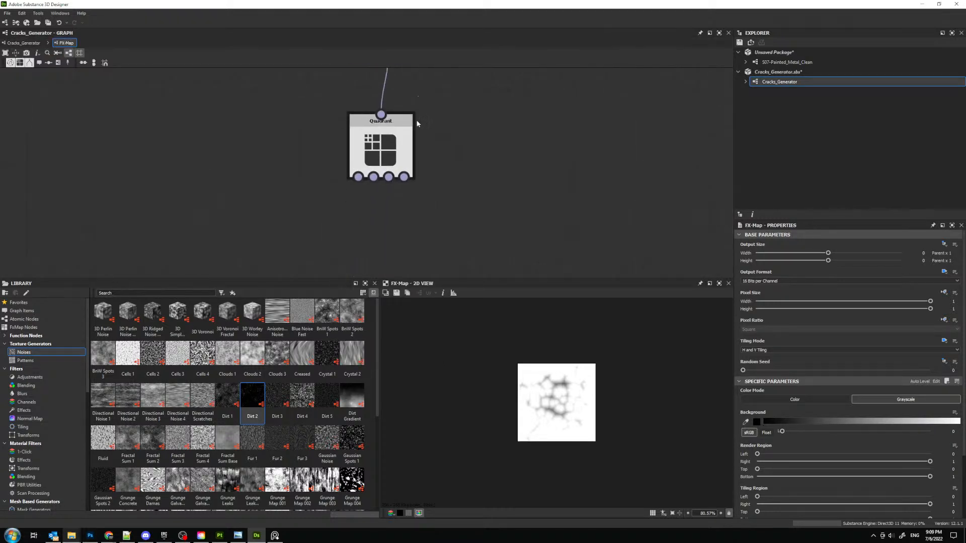
{"action": "scroll", "coordinate": [413, 123], "scroll_direction": "down", "scroll_amount": 3}
{"action": "middle_click_drag", "start_coordinate": [402, 145], "coordinate": [380, 225]}
{"action": "scroll", "coordinate": [367, 164], "scroll_direction": "up", "scroll_amount": 3}
{"action": "right_click", "coordinate": [387, 115]}
{"action": "left_click", "coordinate": [365, 124]}
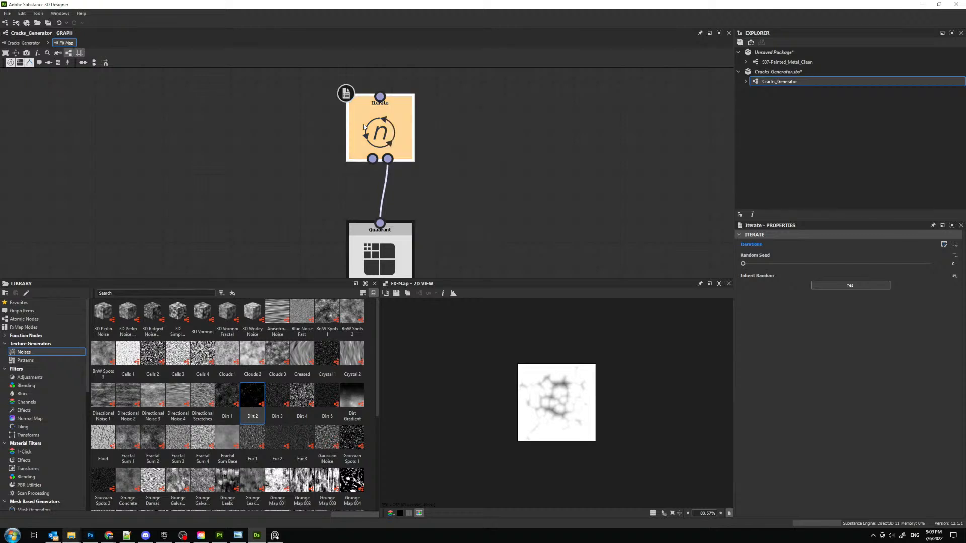
{"action": "left_click", "coordinate": [379, 252]}
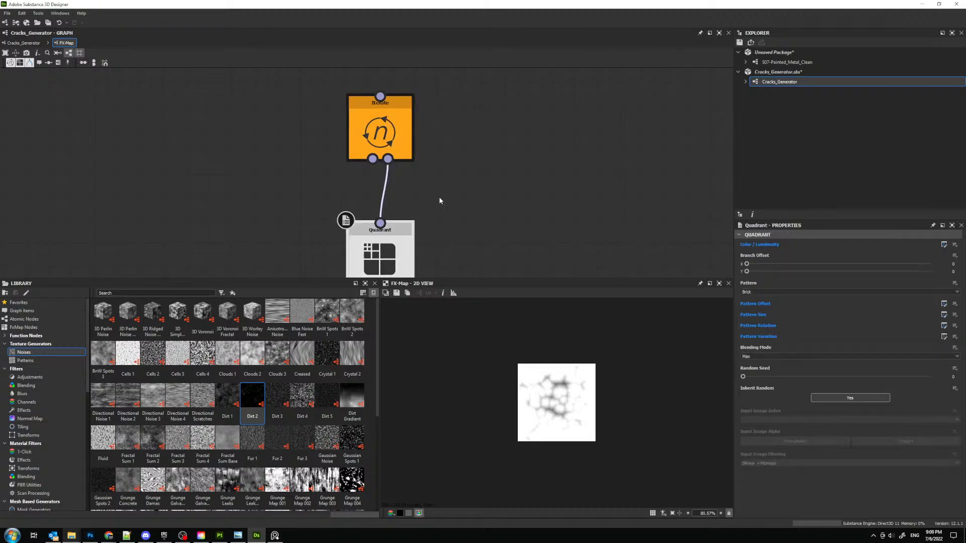
{"action": "left_click", "coordinate": [389, 144]}
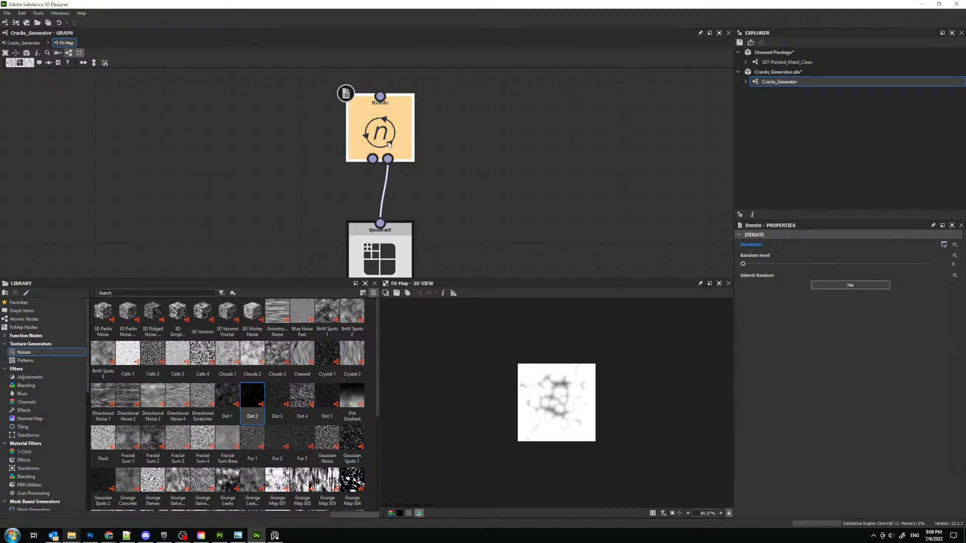
- Examine the available commands for the Iterate and Quadrant nodes in the FX-Map graph
{"action": "right_click", "coordinate": [377, 119]}
{"action": "left_click", "coordinate": [359, 115]}
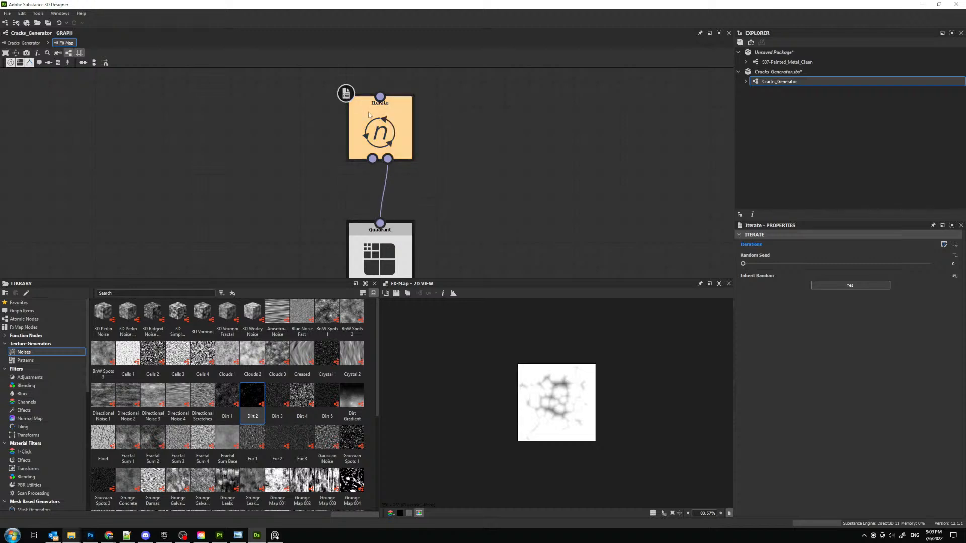
{"action": "right_click", "coordinate": [368, 112]}
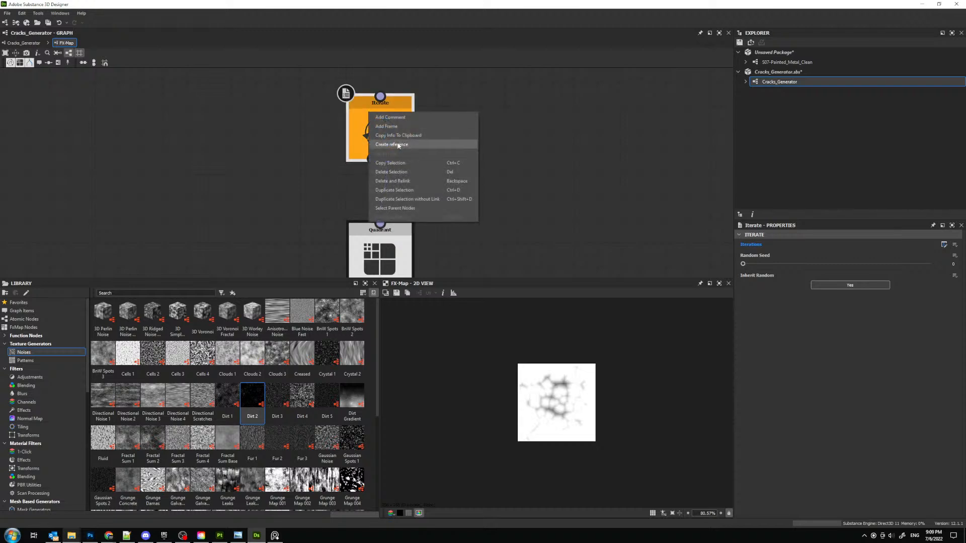
{"action": "left_click", "coordinate": [570, 109]}
{"action": "scroll", "coordinate": [503, 128], "scroll_direction": "down", "scroll_amount": 8}
{"action": "right_click", "coordinate": [510, 133]}
{"action": "left_click", "coordinate": [509, 112]}
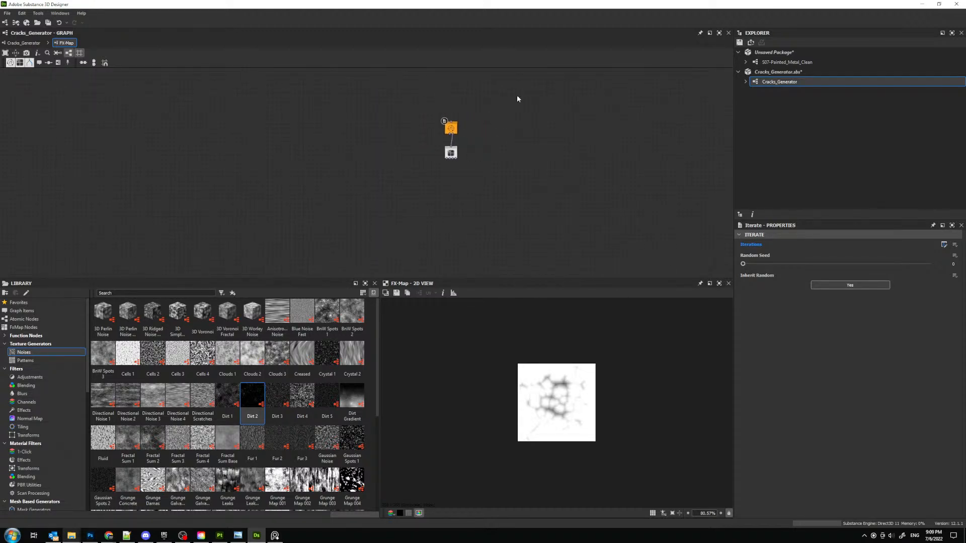
{"action": "scroll", "coordinate": [456, 147], "scroll_direction": "up", "scroll_amount": 8}
{"action": "middle_click_drag", "start_coordinate": [456, 148], "coordinate": [453, 160]}
{"action": "left_click", "coordinate": [446, 121]}
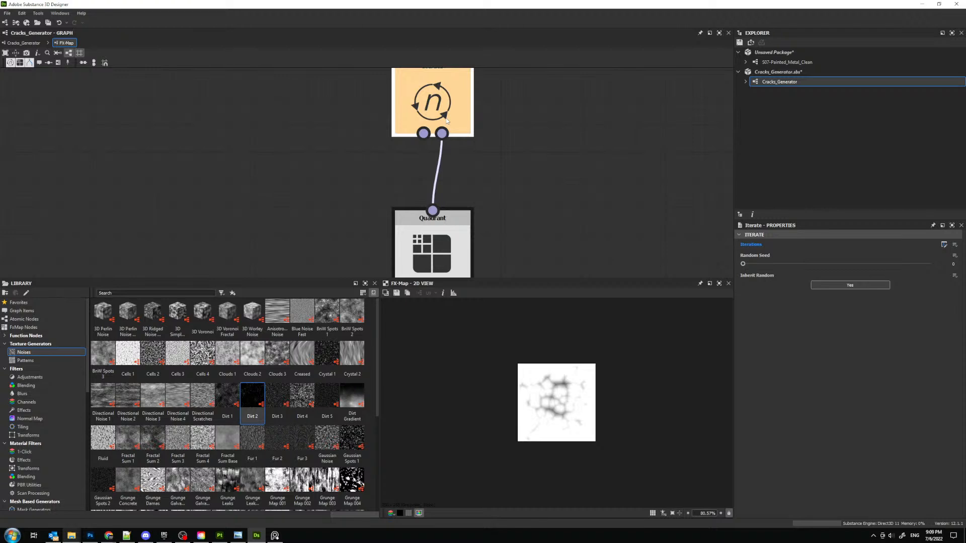
{"action": "right_click", "coordinate": [447, 121]}
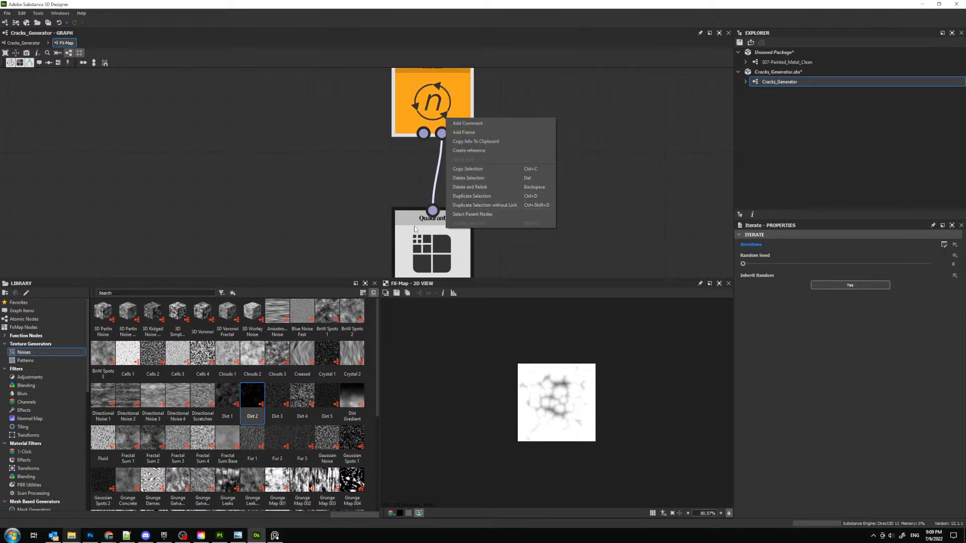
{"action": "left_click", "coordinate": [472, 214]}
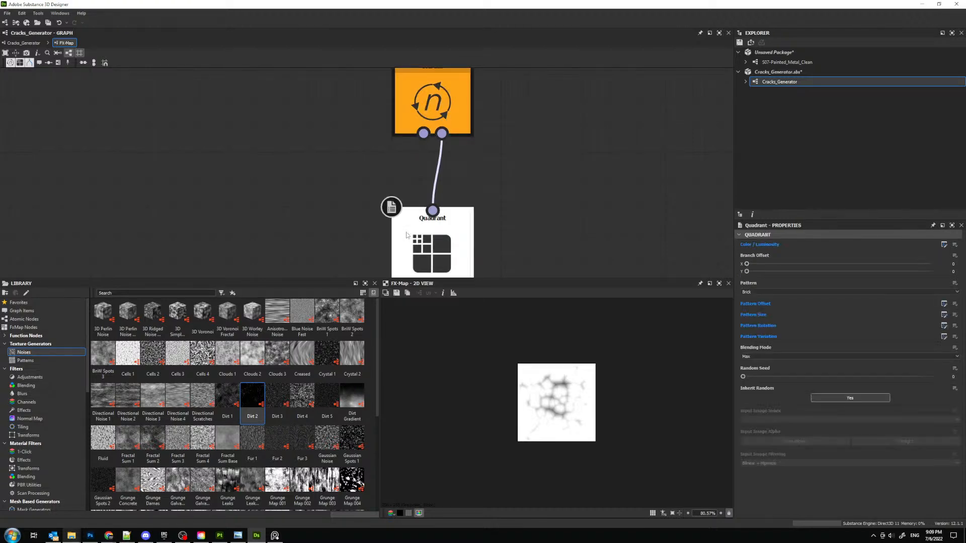
{"action": "left_click", "coordinate": [446, 106]}
{"action": "right_click", "coordinate": [447, 105]}
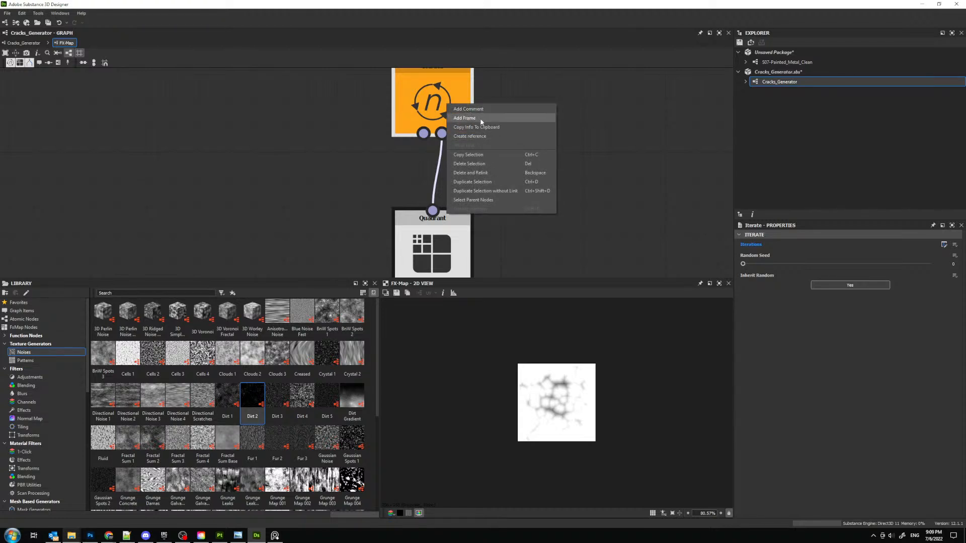
{"action": "right_click", "coordinate": [433, 242]}
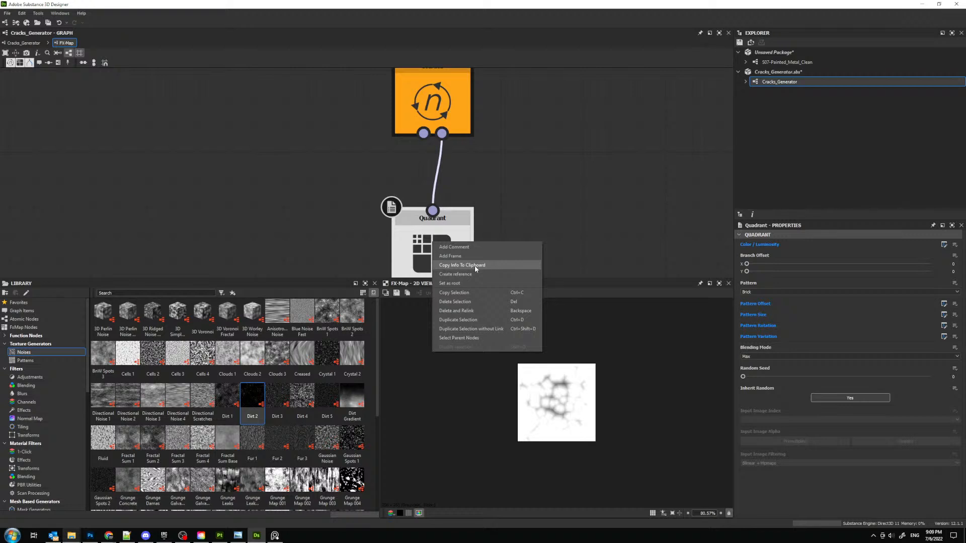
{"action": "left_click", "coordinate": [510, 224]}
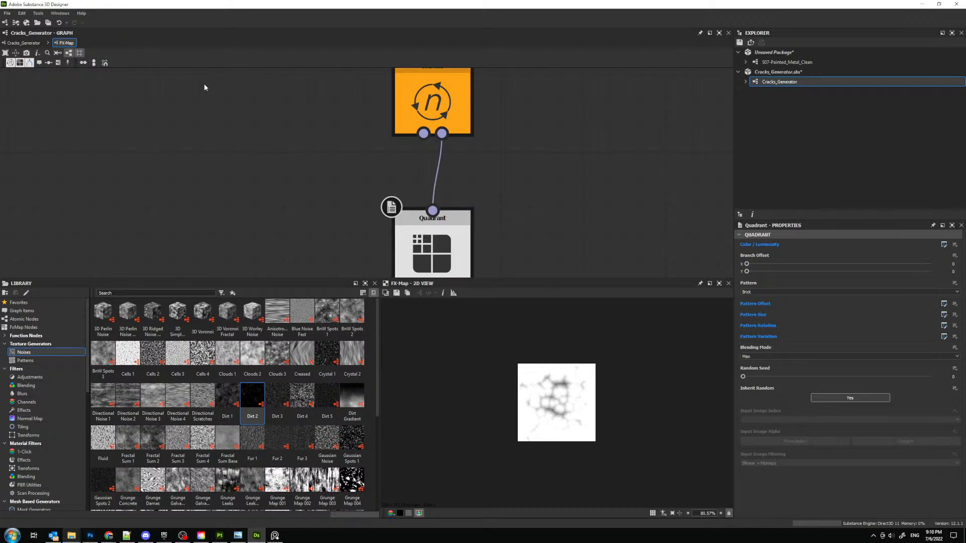
- Return to the S07-Painted_Metal_Clean graph, close the 3D view and preview the Cracks_Generator node in the 2D view
{"action": "scroll", "coordinate": [150, 82], "scroll_direction": "down", "scroll_amount": 3}
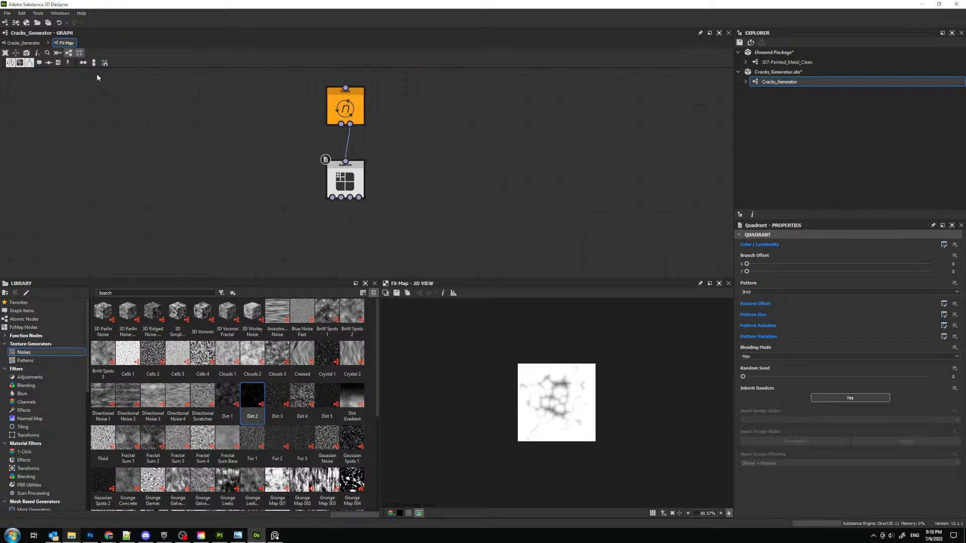
{"action": "left_click", "coordinate": [768, 61]}
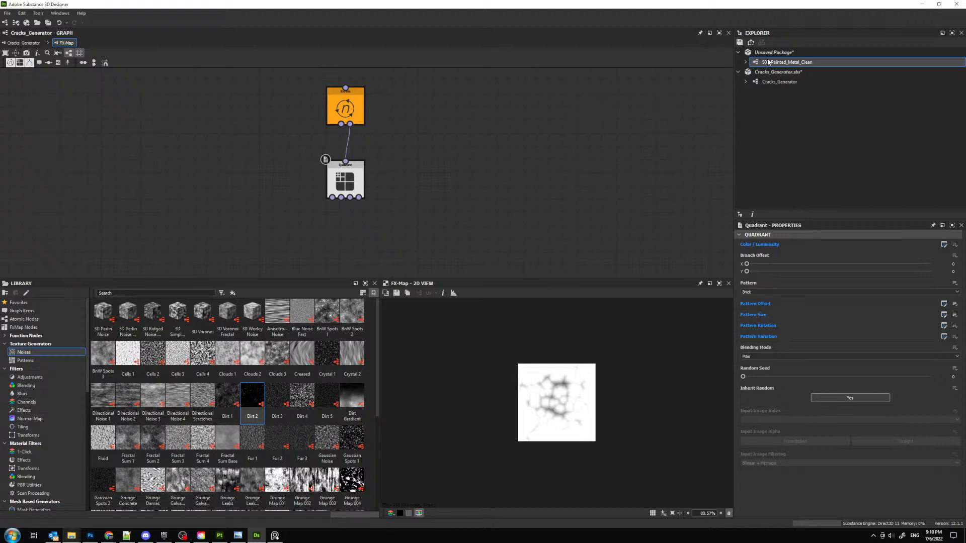
{"action": "double_click", "coordinate": [768, 62]}
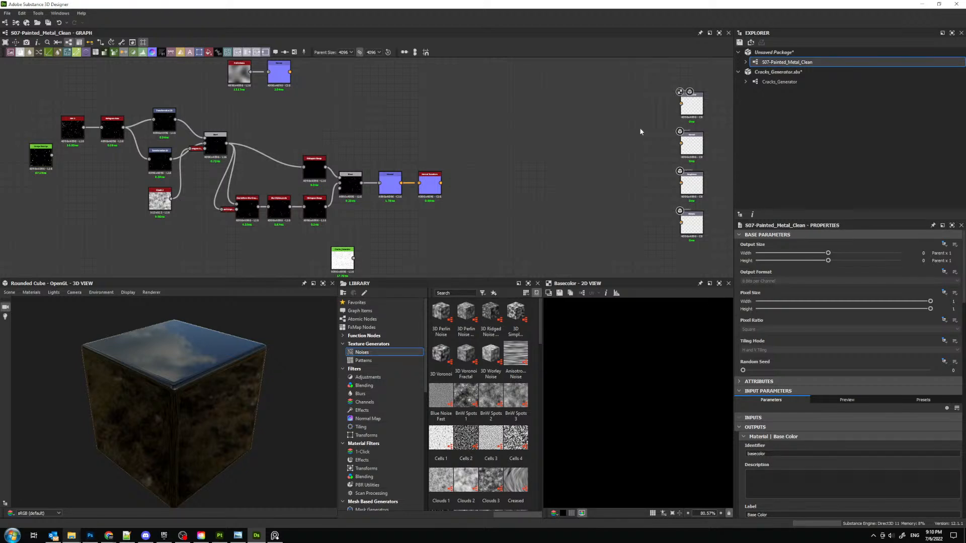
{"action": "left_click", "coordinate": [332, 283]}
{"action": "double_click", "coordinate": [343, 258]}
{"action": "left_click_drag", "start_coordinate": [343, 258], "coordinate": [351, 255]}
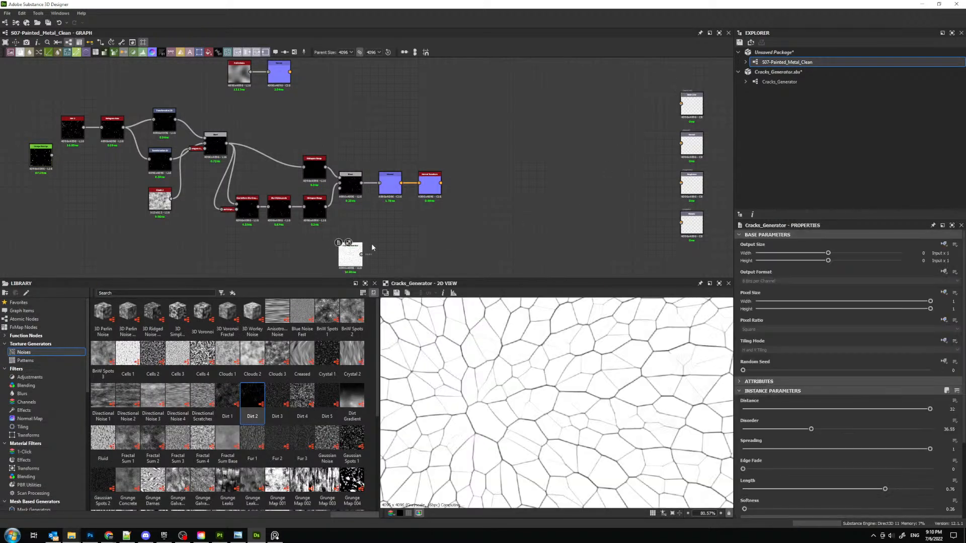
{"action": "scroll", "coordinate": [574, 326], "scroll_direction": "down", "scroll_amount": 5}
{"action": "scroll", "coordinate": [470, 206], "scroll_direction": "up", "scroll_amount": 3}
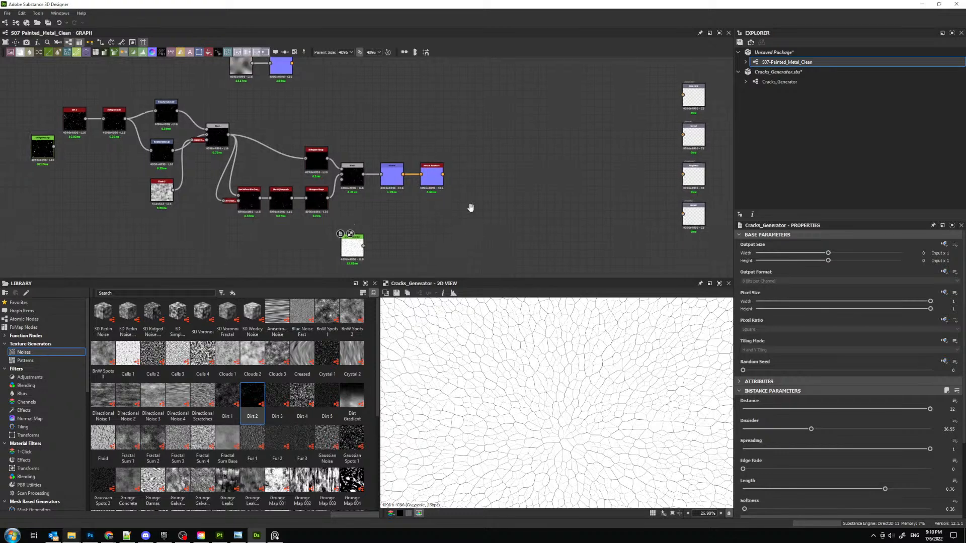
- Set the Cracks_Generator node's Distance to 128 and lower its Spreading to 0.59
{"action": "left_click", "coordinate": [951, 409]}
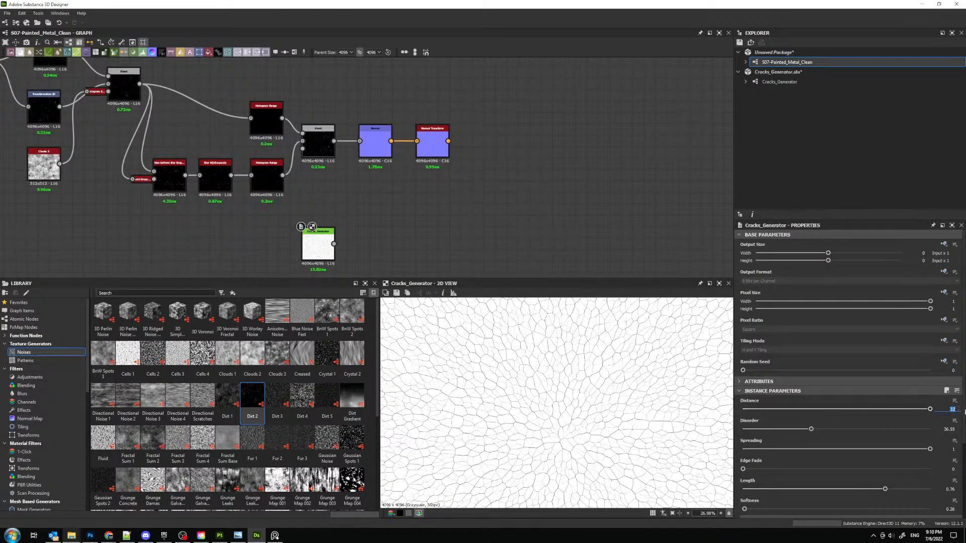
{"action": "type", "text": "128"}
{"action": "key", "text": "Return"}
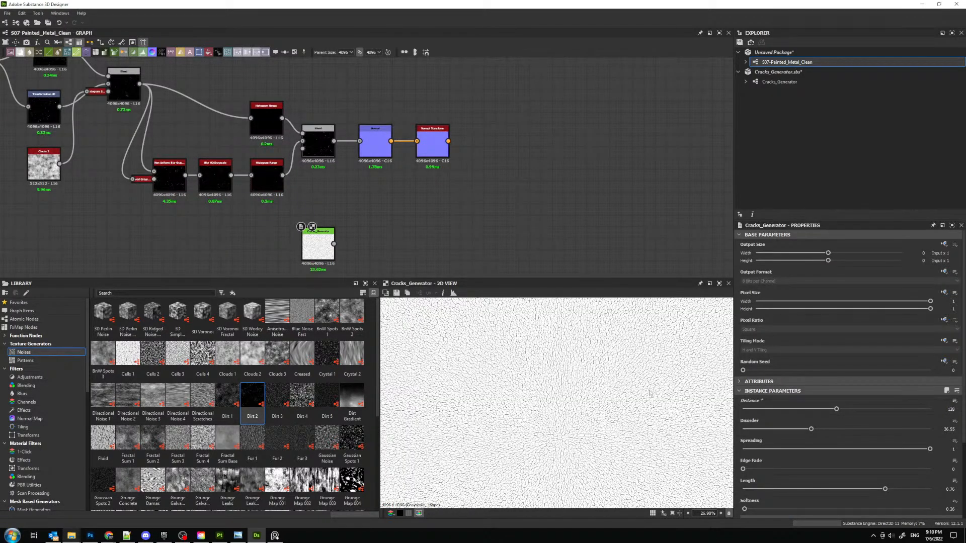
{"action": "scroll", "coordinate": [545, 395], "scroll_direction": "up", "scroll_amount": 5}
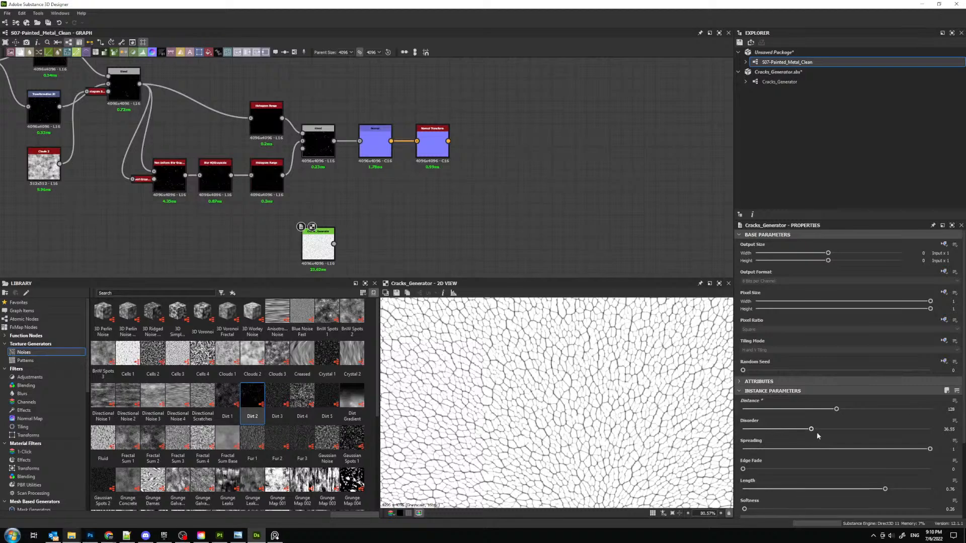
{"action": "left_click_drag", "start_coordinate": [930, 449], "coordinate": [856, 452]}
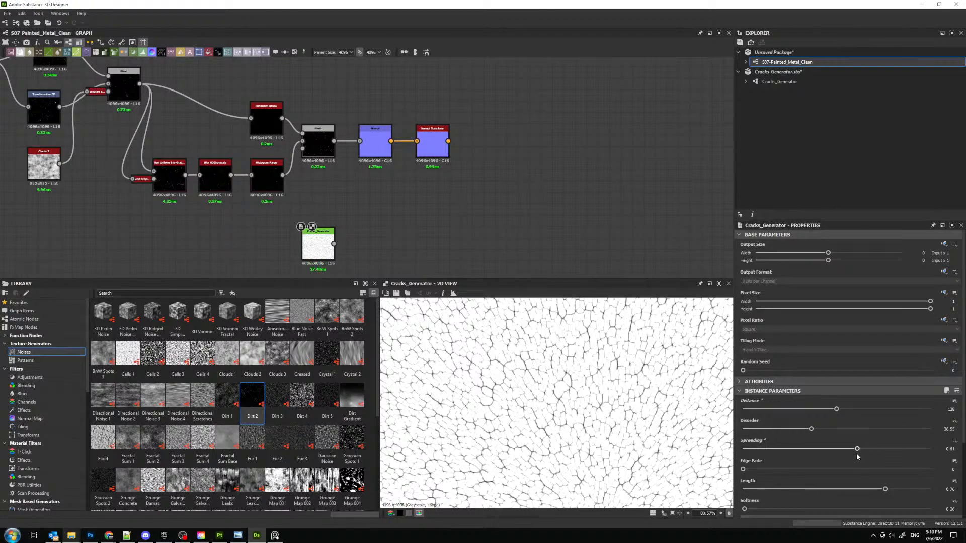
{"action": "scroll", "coordinate": [616, 405], "scroll_direction": "down", "scroll_amount": 6}
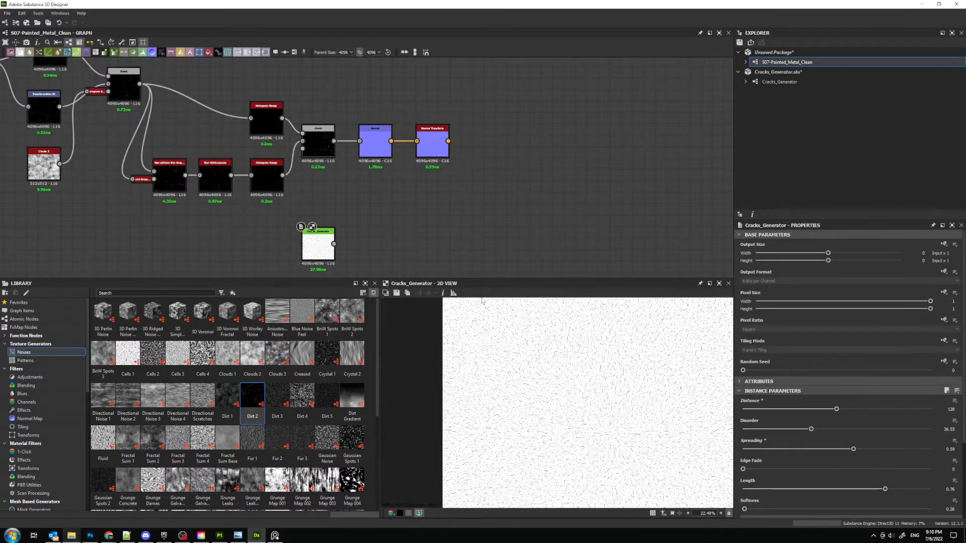
{"action": "left_click_drag", "start_coordinate": [322, 244], "coordinate": [344, 233]}
{"action": "key", "text": "space"}
{"action": "type", "text": "n"}
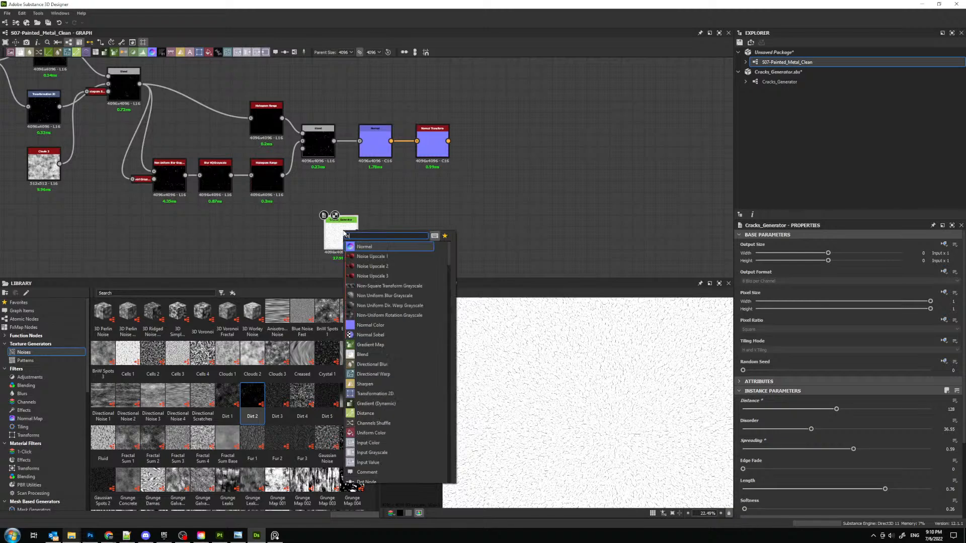
{"action": "left_click", "coordinate": [617, 204]}
- Reposition the Cracks_Generator node in the empty area below the normal map chain
{"action": "middle_click_drag", "start_coordinate": [526, 179], "coordinate": [493, 124]}
{"action": "scroll", "coordinate": [340, 162], "scroll_direction": "up", "scroll_amount": 2}
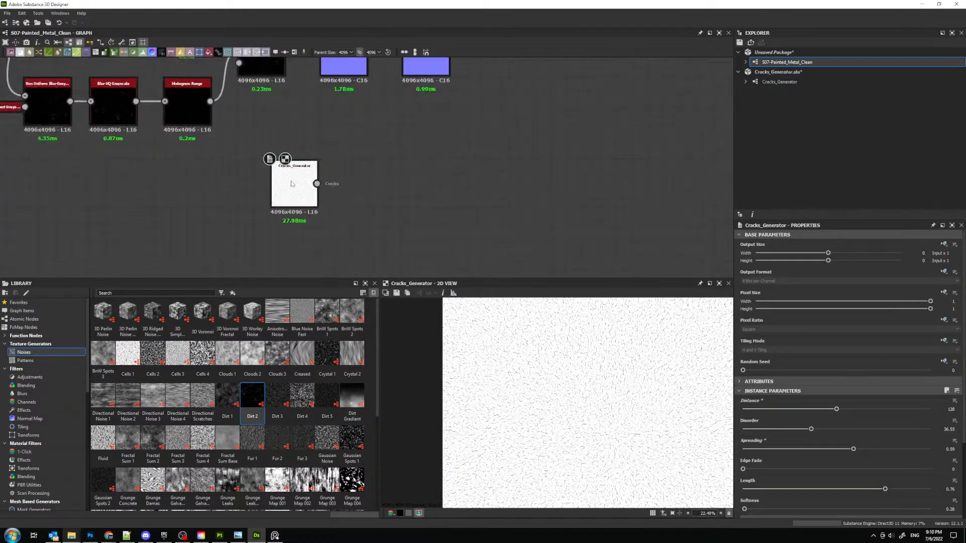
{"action": "left_click_drag", "start_coordinate": [292, 184], "coordinate": [309, 218]}
- Set the Cracks_Generator node's Softness to 0.1 to thin the crack lines
{"action": "scroll", "coordinate": [595, 361], "scroll_direction": "up", "scroll_amount": 5}
{"action": "scroll", "coordinate": [595, 361], "scroll_direction": "up", "scroll_amount": 4}
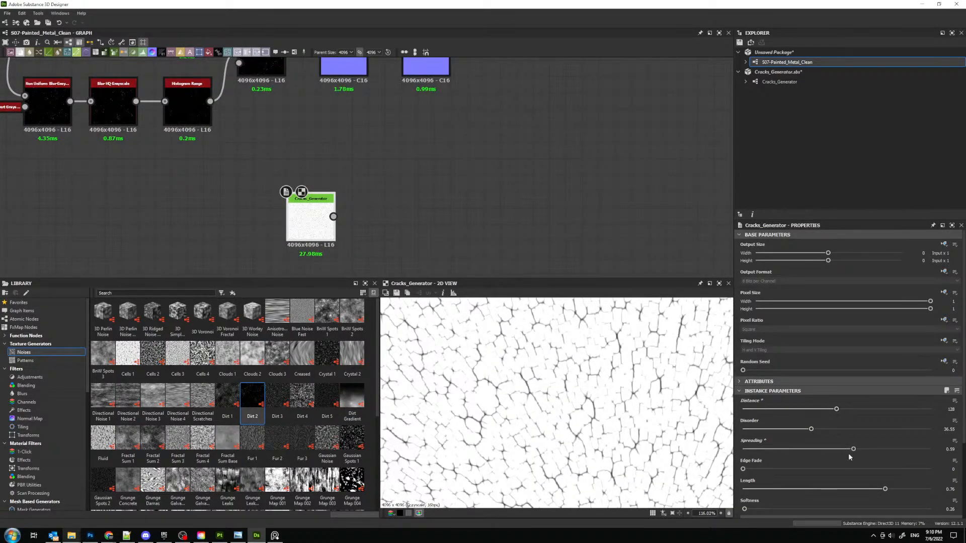
{"action": "scroll", "coordinate": [837, 483], "scroll_direction": "down", "scroll_amount": 2}
{"action": "left_click", "coordinate": [950, 449]}
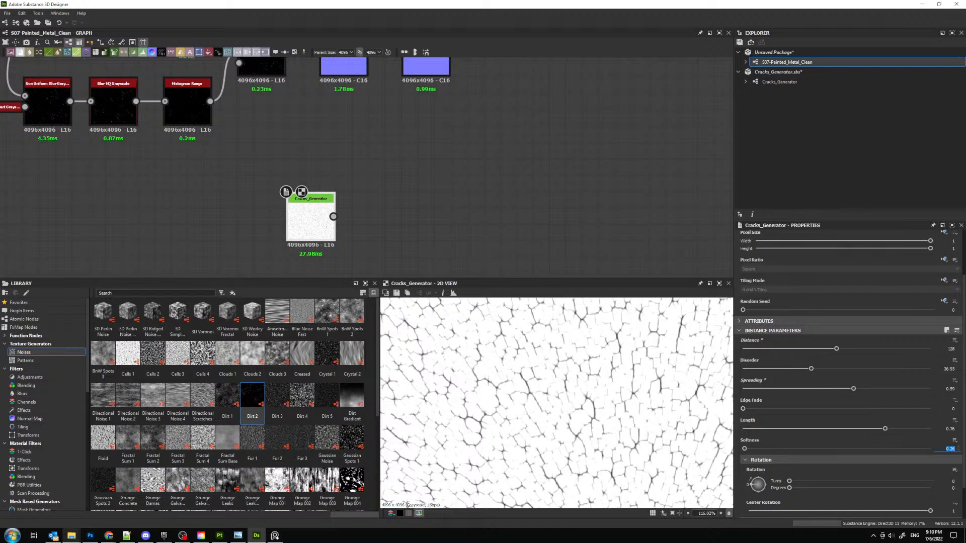
{"action": "type", "text": "0.1"}
{"action": "key", "text": "Return"}
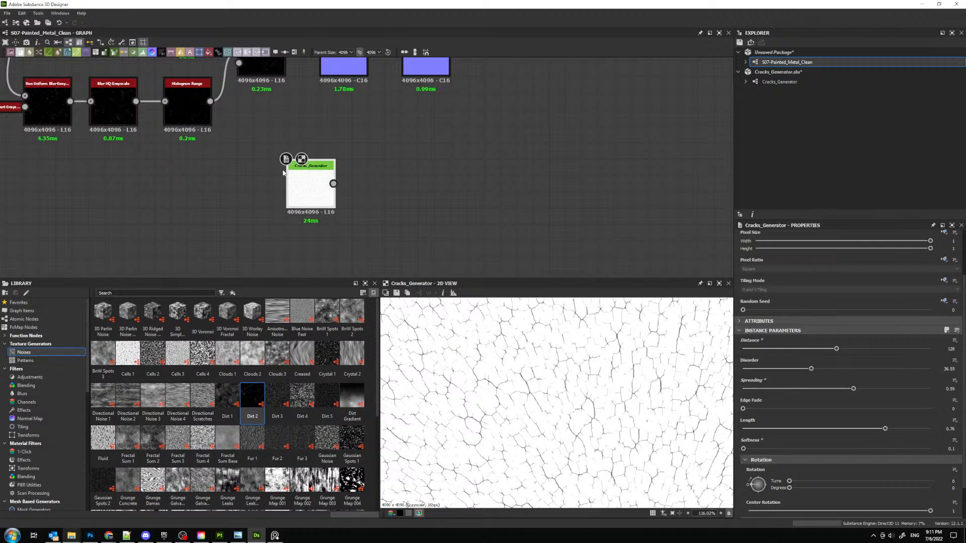
- Add a Transformation 2D node fed by the Cracks_Generator output and offset it by about 0.19 in X and 0.15 in Y
{"action": "left_click_drag", "start_coordinate": [305, 223], "coordinate": [289, 231]}
{"action": "middle_click_drag", "start_coordinate": [345, 224], "coordinate": [332, 198]}
{"action": "left_click_drag", "start_coordinate": [265, 209], "coordinate": [265, 168]}
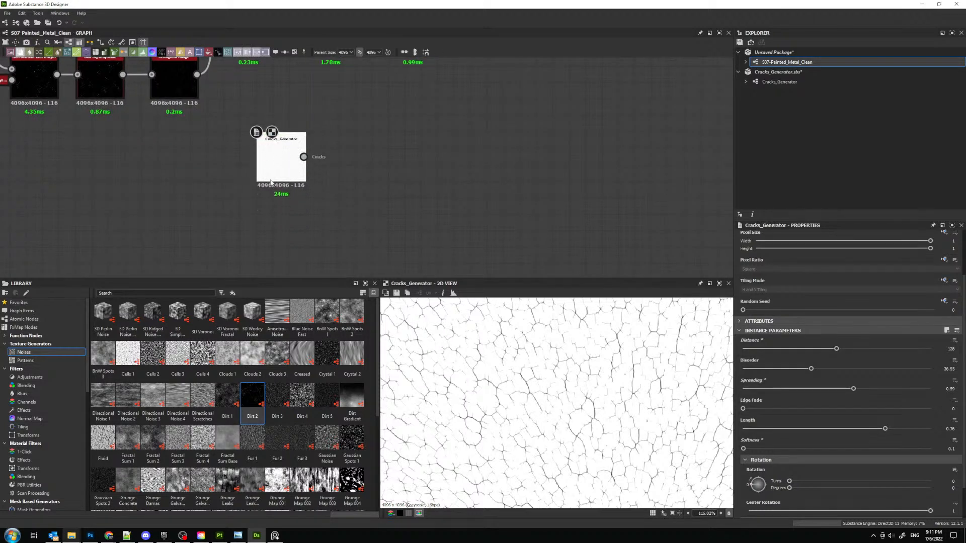
{"action": "key", "text": "space"}
{"action": "type", "text": "tra"}
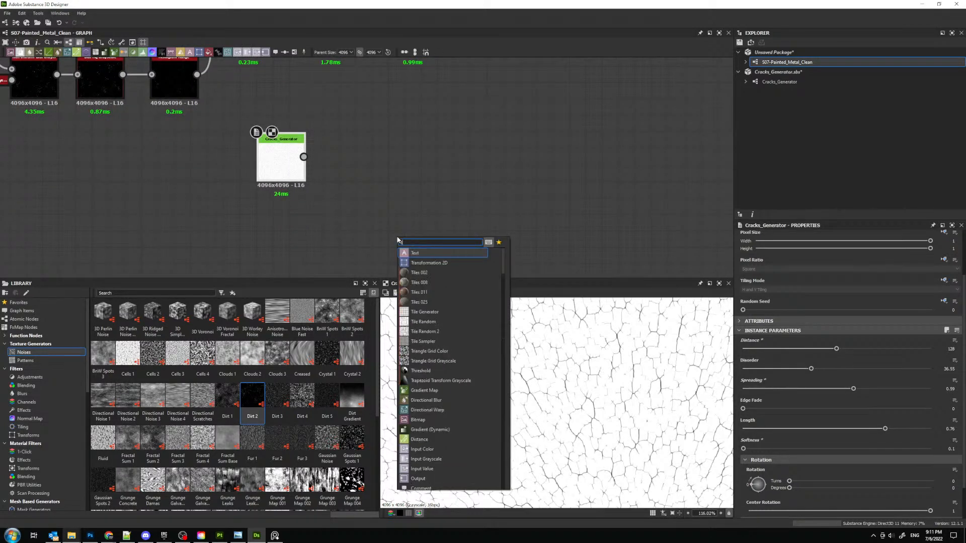
{"action": "key", "text": "Return"}
{"action": "left_click_drag", "start_coordinate": [363, 166], "coordinate": [346, 233]}
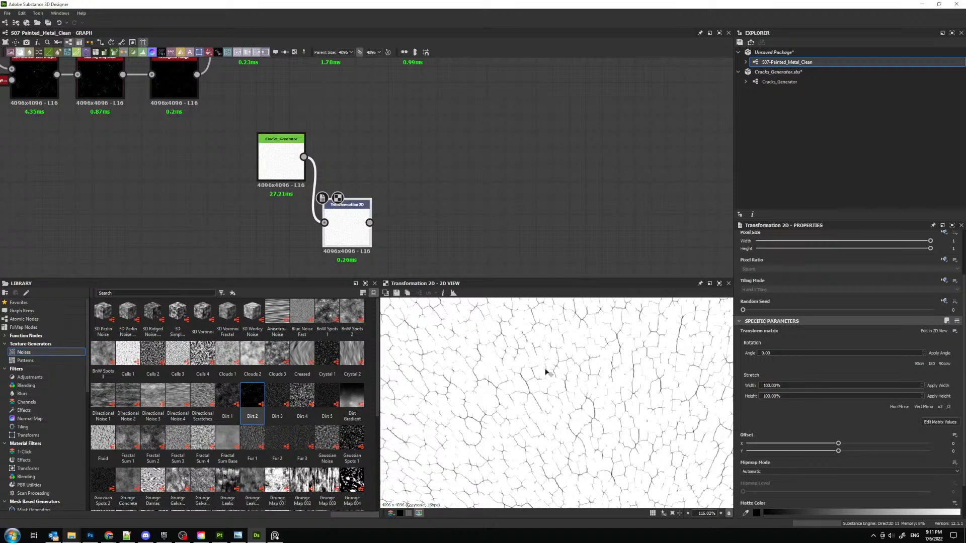
{"action": "scroll", "coordinate": [565, 384], "scroll_direction": "down", "scroll_amount": 5}
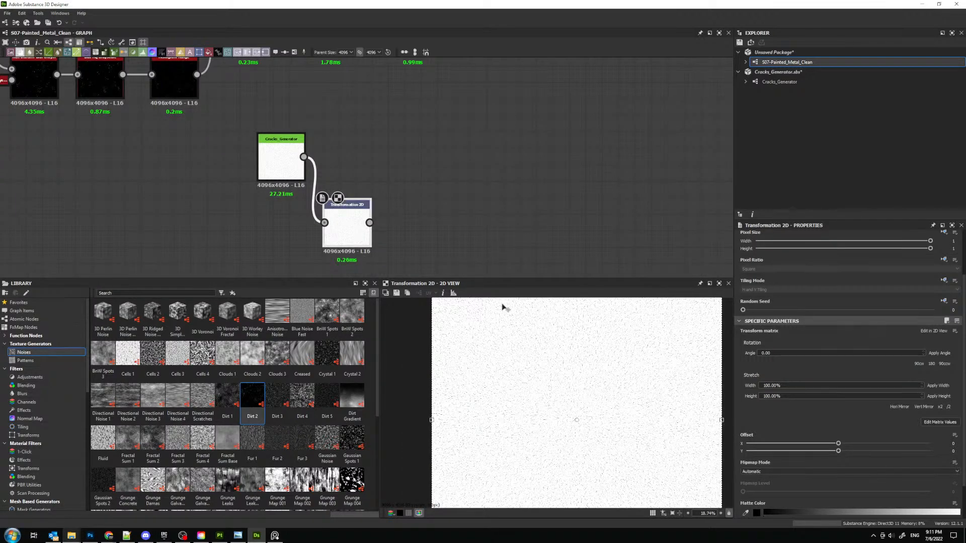
{"action": "left_click_drag", "start_coordinate": [611, 394], "coordinate": [553, 348]}
{"action": "middle_click_drag", "start_coordinate": [451, 236], "coordinate": [400, 227]}
{"action": "key", "text": "space"}
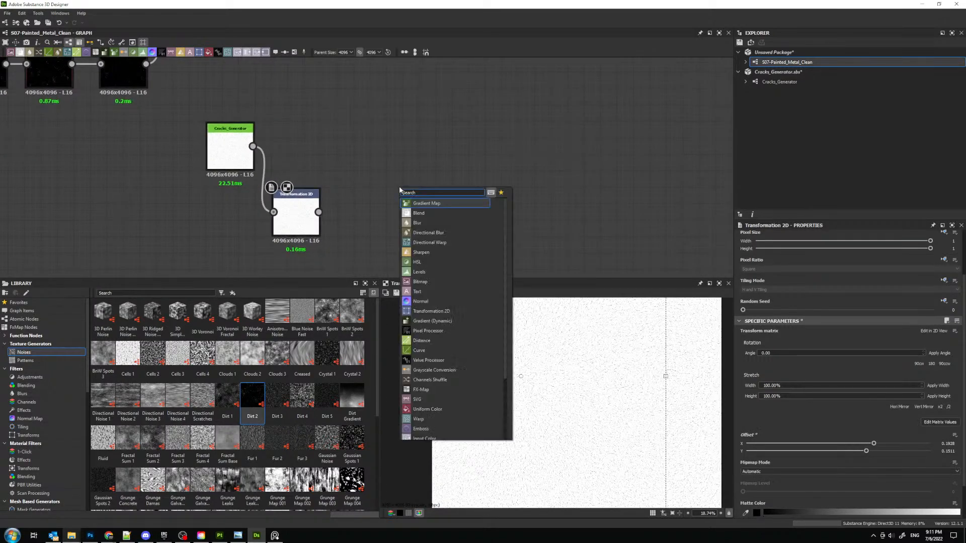
{"action": "type", "text": "shu"}
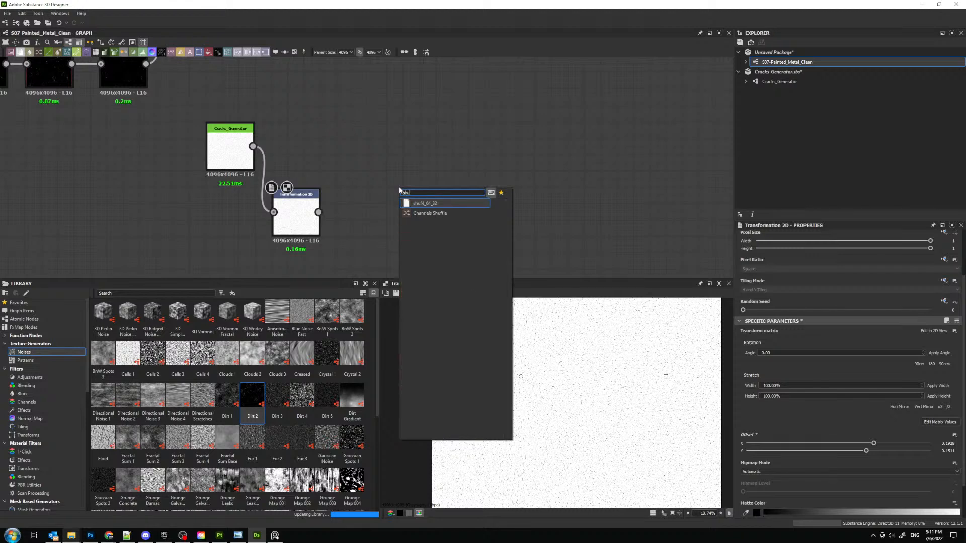
{"action": "left_click", "coordinate": [420, 146]}
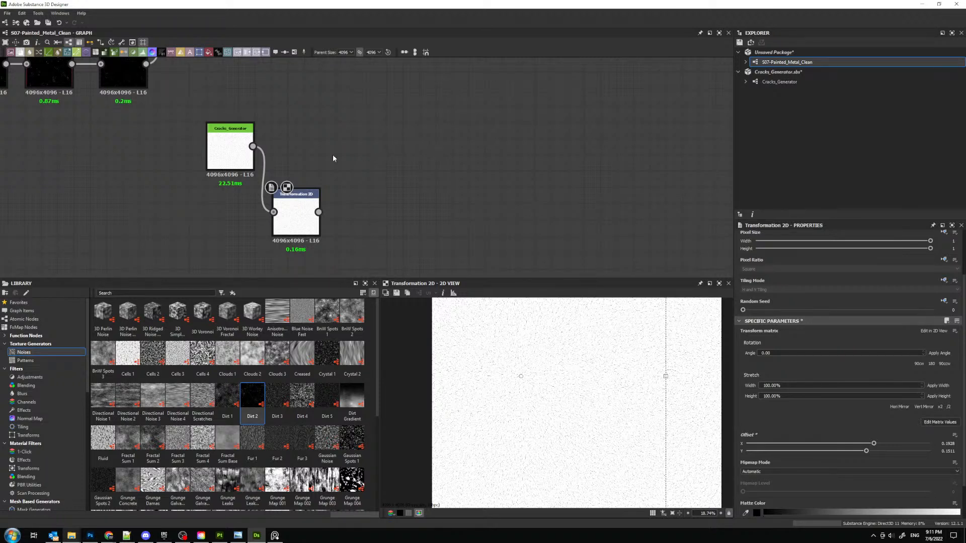
- Preview the Cracks_Generator node, add a Make It Tile Patch Grayscale node beside it and connect the Cracks output to its Source input
{"action": "double_click", "coordinate": [221, 153]}
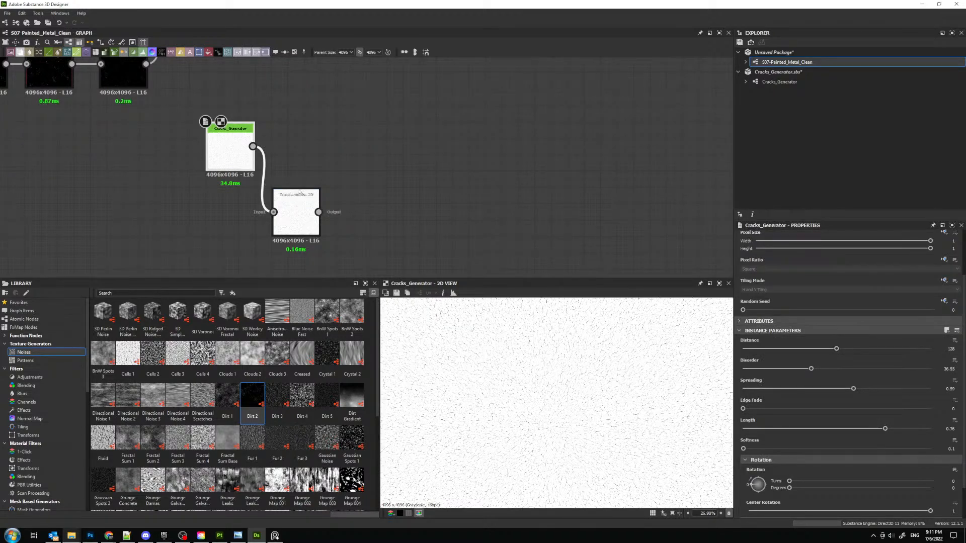
{"action": "middle_click_drag", "start_coordinate": [374, 174], "coordinate": [378, 209]}
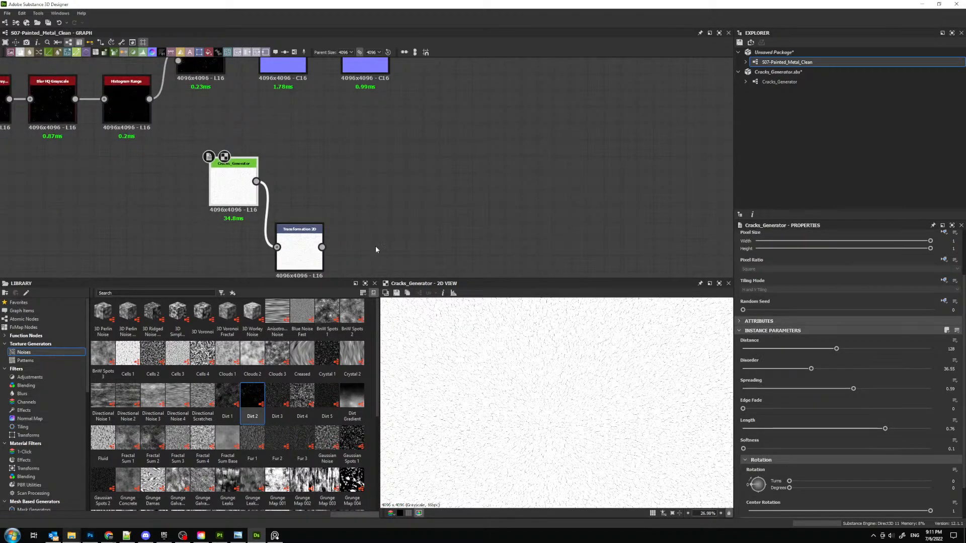
{"action": "middle_click_drag", "start_coordinate": [376, 247], "coordinate": [364, 218]}
{"action": "key", "text": "space"}
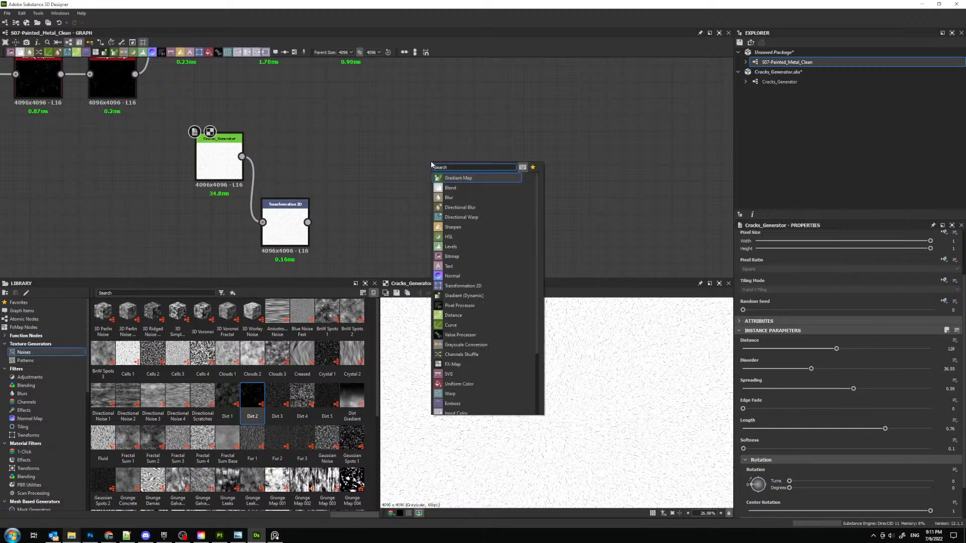
{"action": "type", "text": "p"}
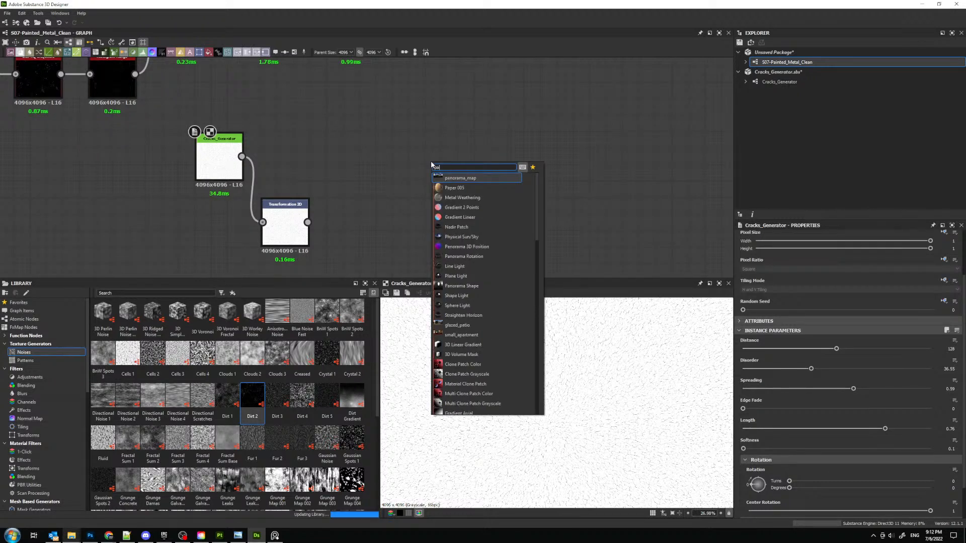
{"action": "key", "text": "BackSpace"}
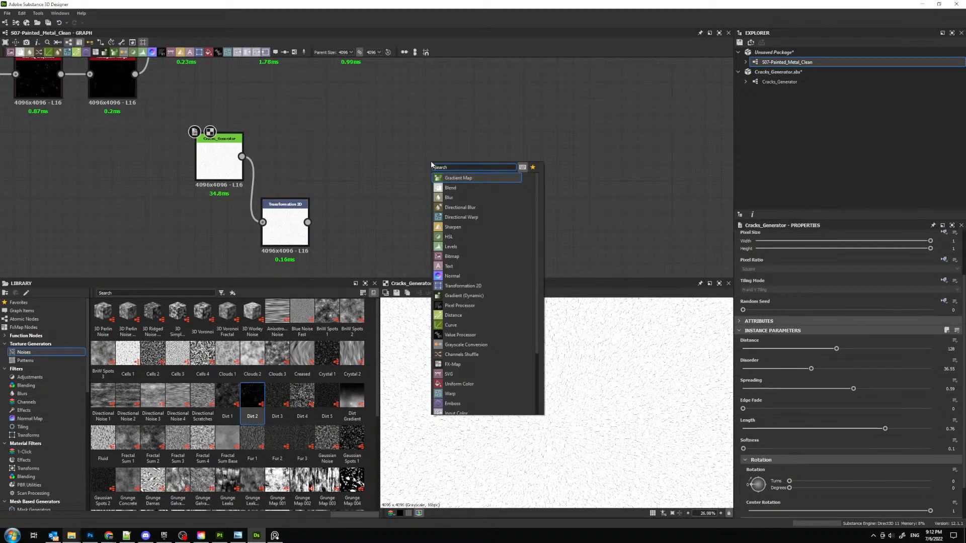
{"action": "type", "text": "make"}
{"action": "key", "text": "Down"}
{"action": "key", "text": "Down"}
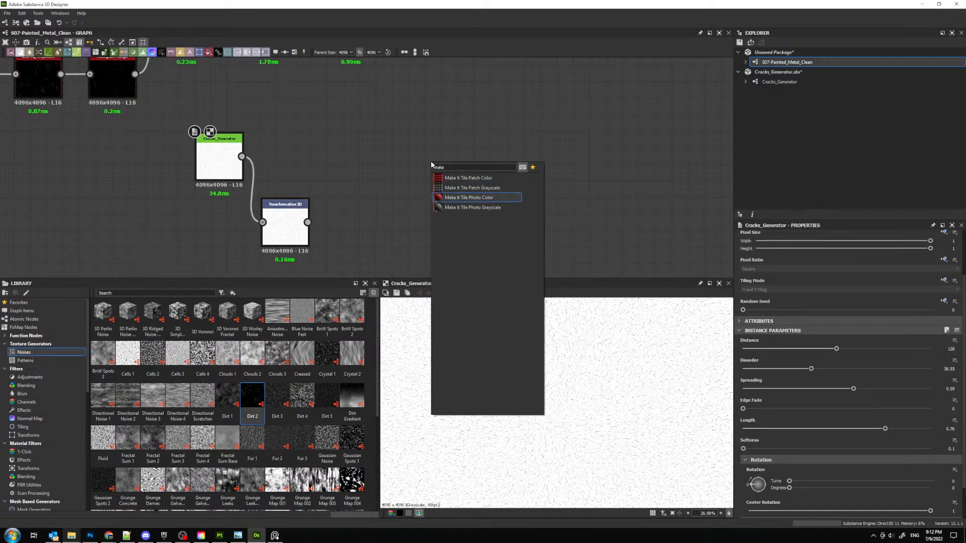
{"action": "key", "text": "Up"}
{"action": "key", "text": "Return"}
{"action": "left_click_drag", "start_coordinate": [426, 157], "coordinate": [376, 141]}
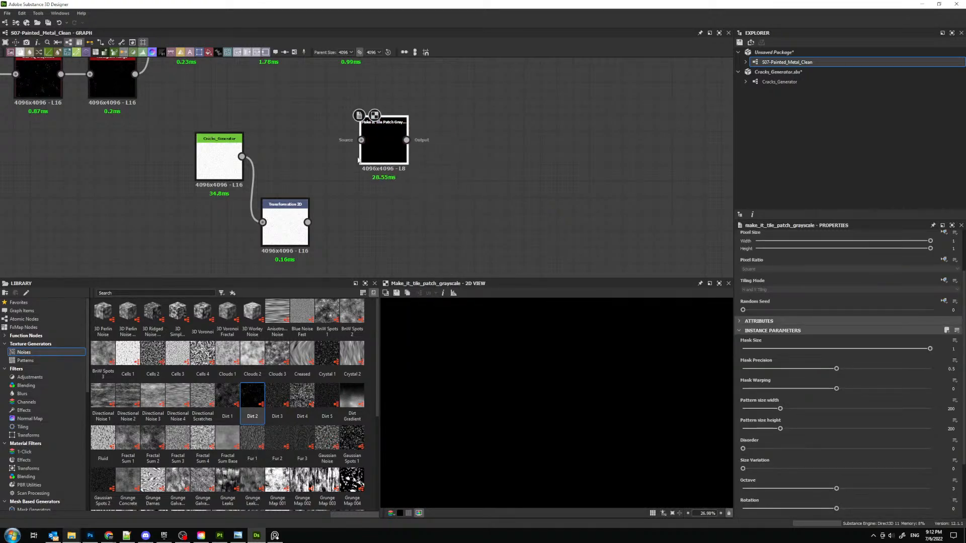
{"action": "scroll", "coordinate": [358, 160], "scroll_direction": "up", "scroll_amount": 2}
{"action": "left_click_drag", "start_coordinate": [189, 156], "coordinate": [376, 127]}
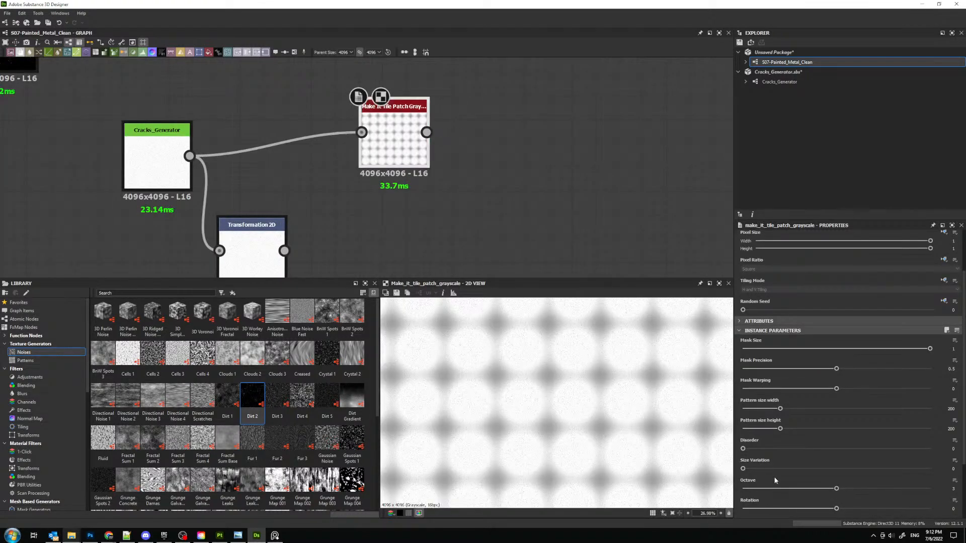
- Try Octave 0 on the Make It Tile Patch Grayscale node and settle on an Octave of 1
{"action": "scroll", "coordinate": [774, 476], "scroll_direction": "down", "scroll_amount": 3}
{"action": "left_click", "coordinate": [766, 414]}
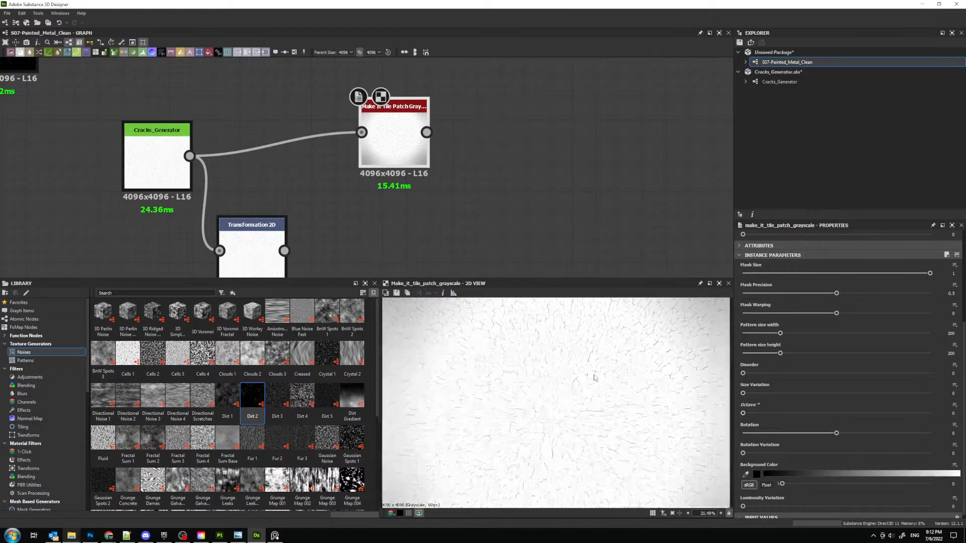
{"action": "scroll", "coordinate": [594, 377], "scroll_direction": "down", "scroll_amount": 2}
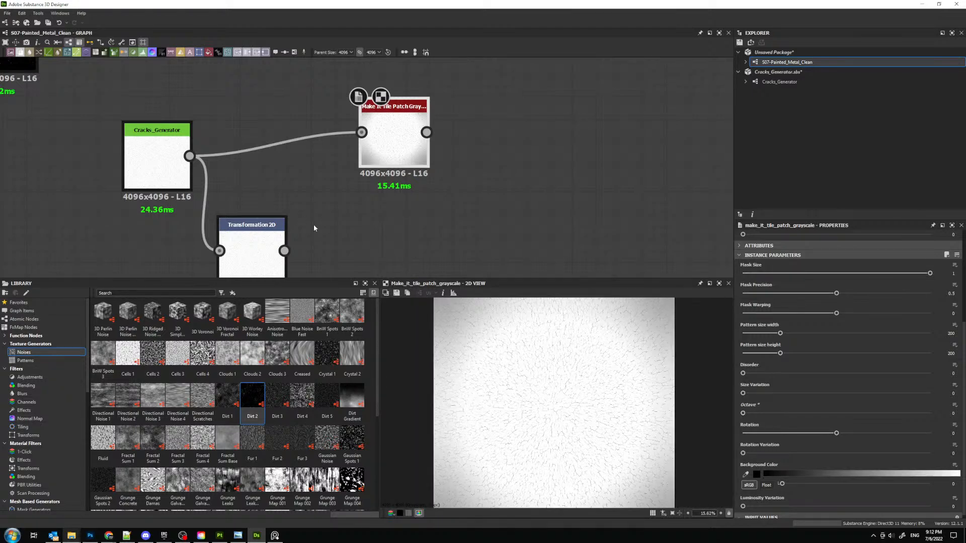
{"action": "left_click", "coordinate": [141, 164]}
{"action": "left_click", "coordinate": [398, 153]}
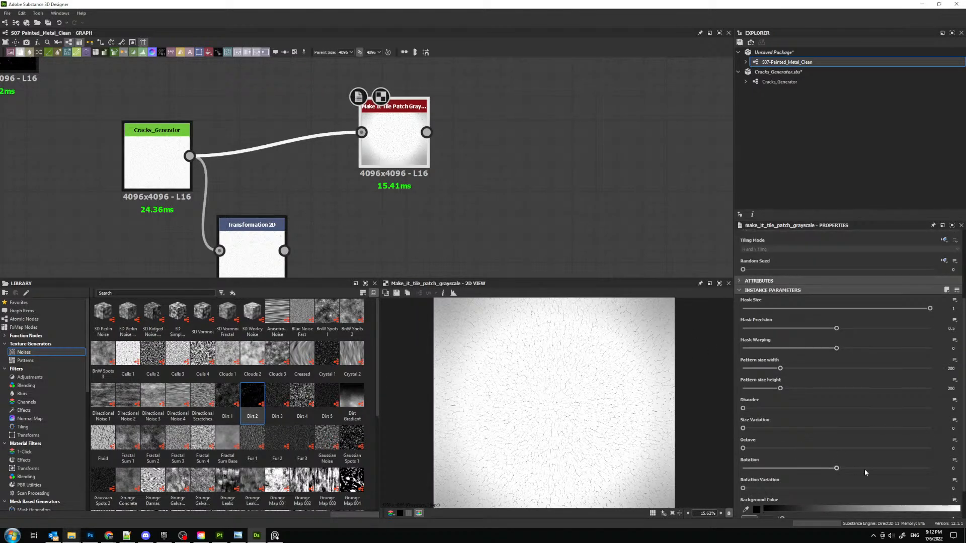
{"action": "left_click_drag", "start_coordinate": [743, 449], "coordinate": [766, 450]}
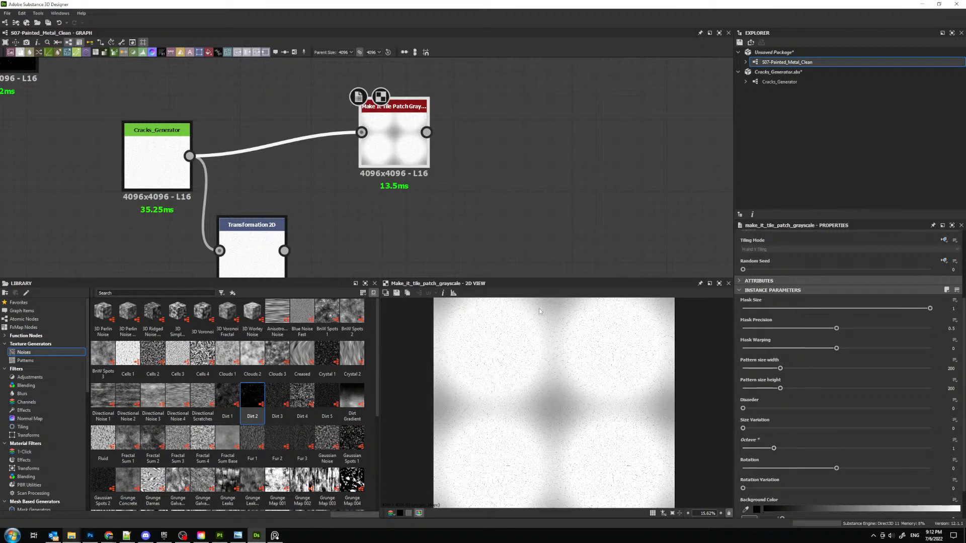
- Try a Cracks_Generator Distance of 64 while previewing the tile patch node, and restore the Distance to 128
{"action": "left_click", "coordinate": [151, 161]}
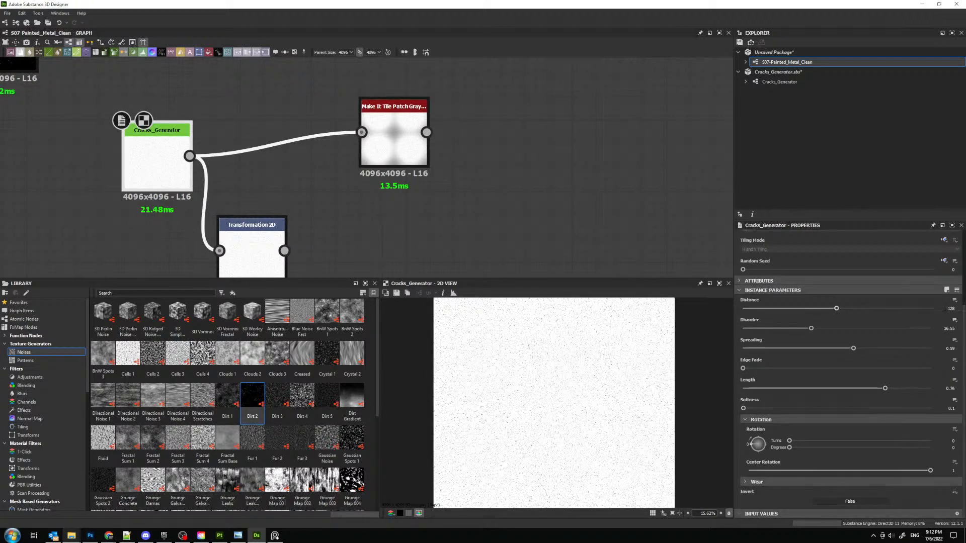
{"action": "double_click", "coordinate": [393, 146]}
{"action": "left_click", "coordinate": [151, 161]}
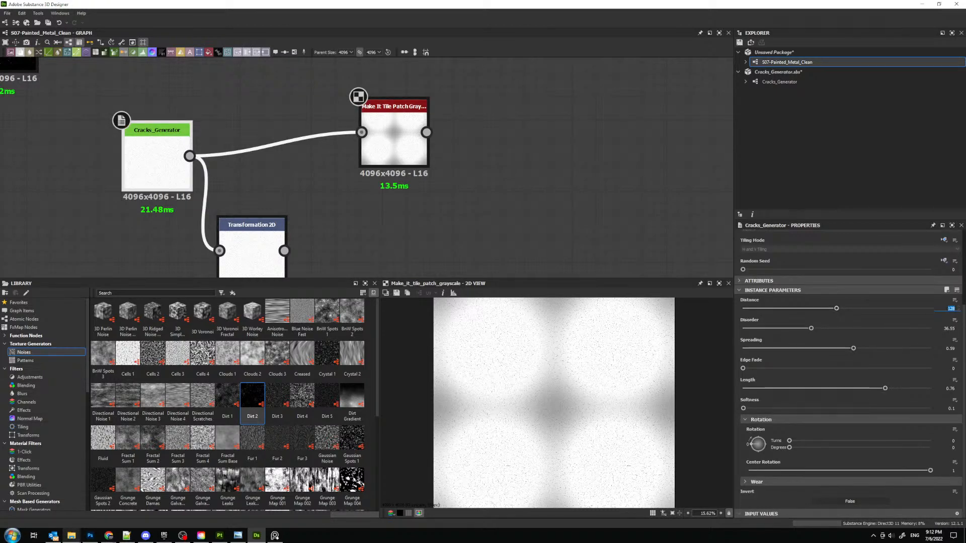
{"action": "key", "text": "Return"}
{"action": "scroll", "coordinate": [611, 349], "scroll_direction": "up", "scroll_amount": 2}
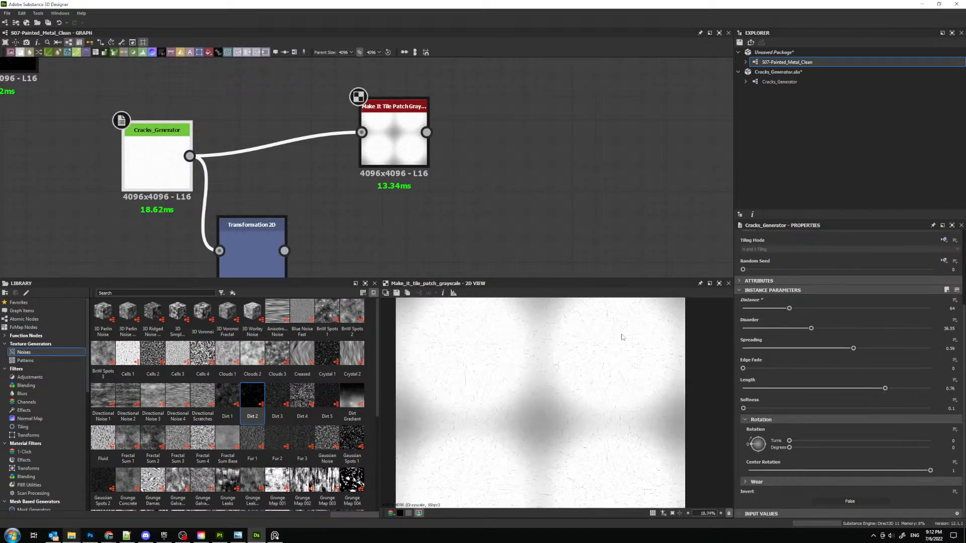
{"action": "scroll", "coordinate": [611, 349], "scroll_direction": "down", "scroll_amount": 2}
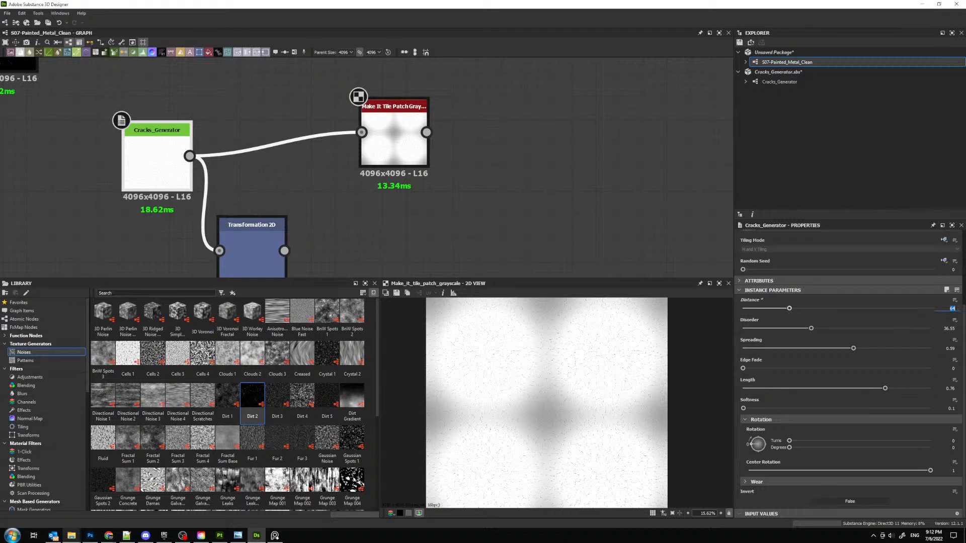
{"action": "type", "text": "128"}
{"action": "key", "text": "Return"}
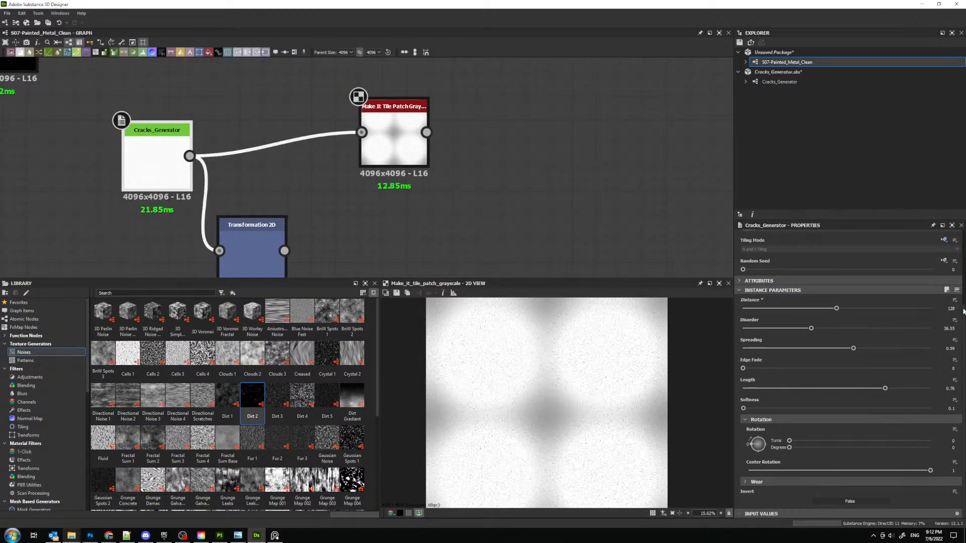
- Set the Make It Tile Patch Grayscale node's Size Variation to about 45.18 and its Rotation Variation to 360
{"action": "scroll", "coordinate": [649, 340], "scroll_direction": "up", "scroll_amount": 2}
{"action": "left_click", "coordinate": [390, 135]}
{"action": "scroll", "coordinate": [391, 135], "scroll_direction": "up", "scroll_amount": 1}
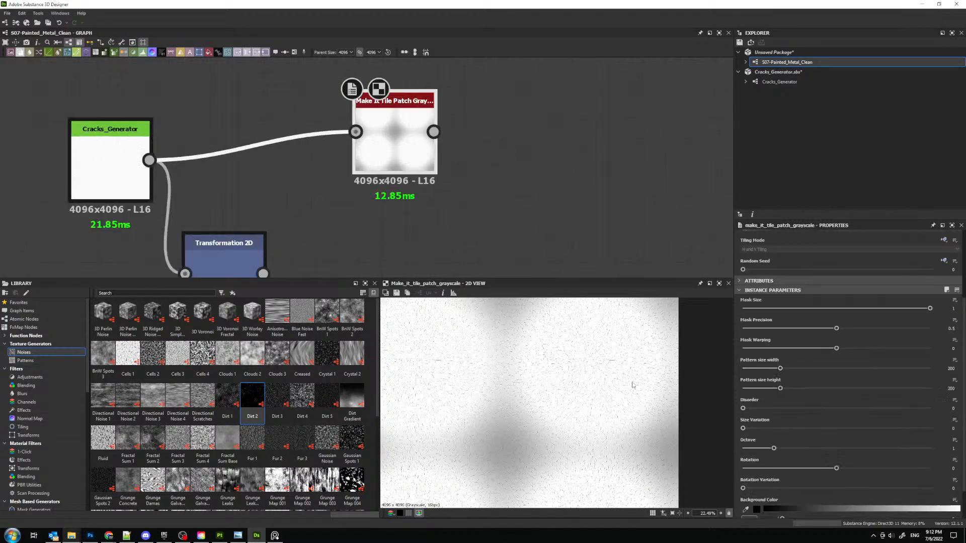
{"action": "scroll", "coordinate": [760, 399], "scroll_direction": "down", "scroll_amount": 1}
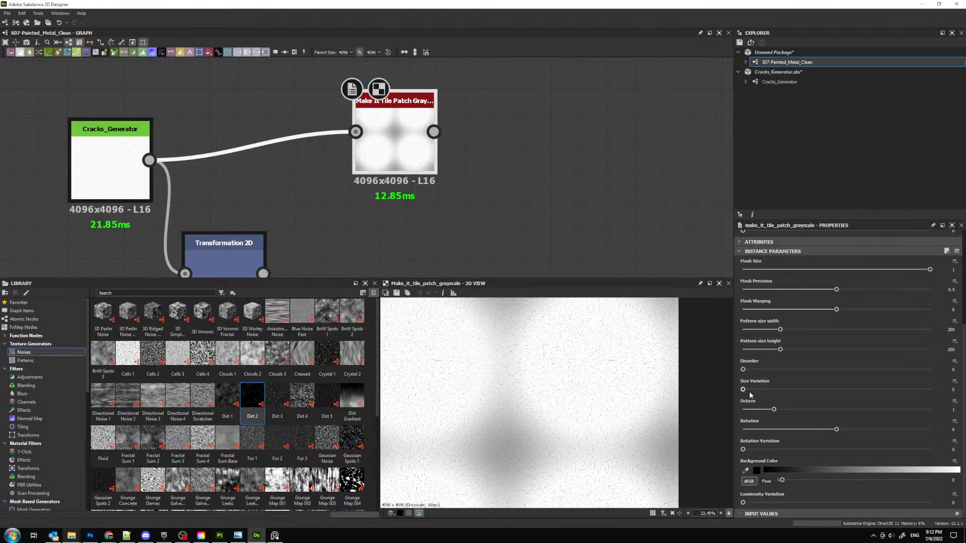
{"action": "left_click_drag", "start_coordinate": [743, 390], "coordinate": [827, 389]}
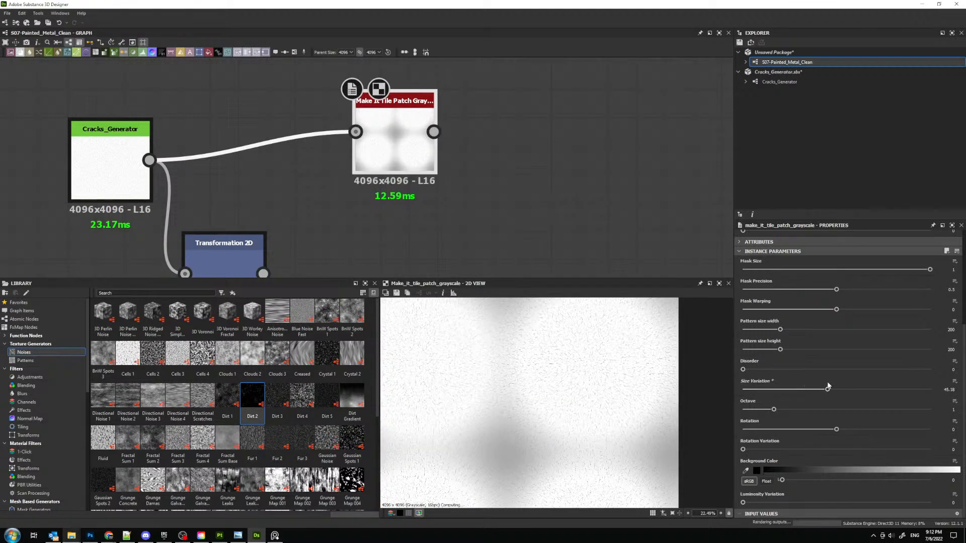
{"action": "left_click_drag", "start_coordinate": [743, 449], "coordinate": [930, 449]}
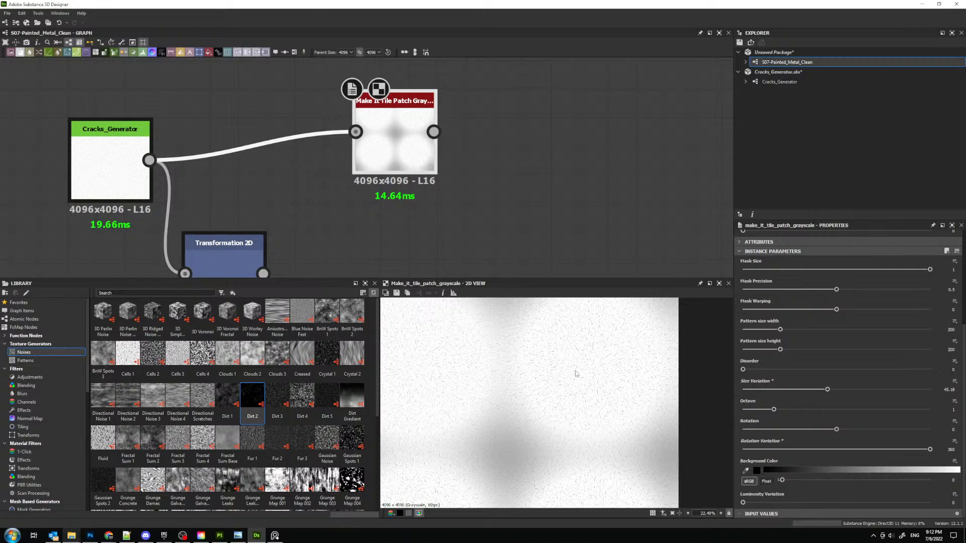
- Inspect the patched crack pattern up close and move the Make It Tile Patch Grayscale node nearer to Cracks_Generator
{"action": "scroll", "coordinate": [576, 374], "scroll_direction": "up", "scroll_amount": 6}
{"action": "middle_click_drag", "start_coordinate": [617, 354], "coordinate": [541, 399]}
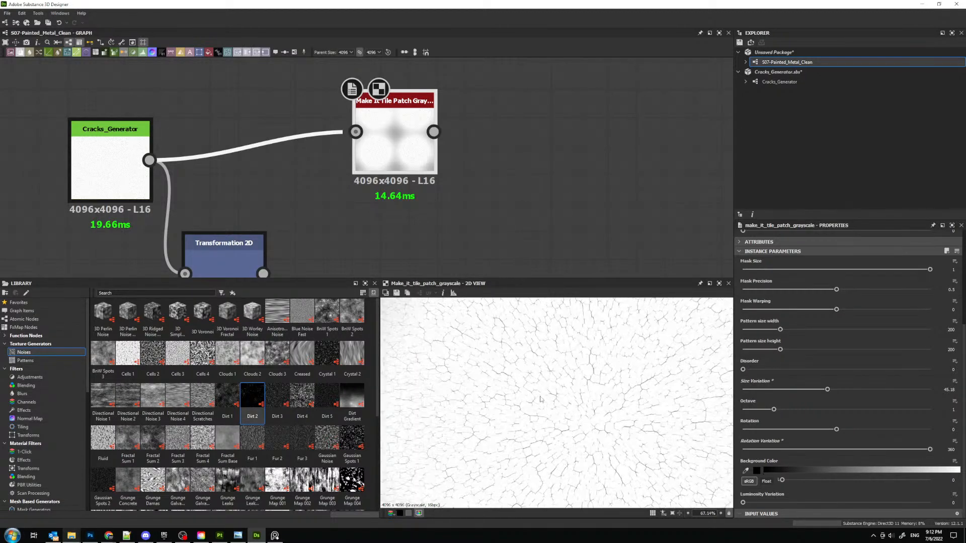
{"action": "scroll", "coordinate": [565, 355], "scroll_direction": "down", "scroll_amount": 4}
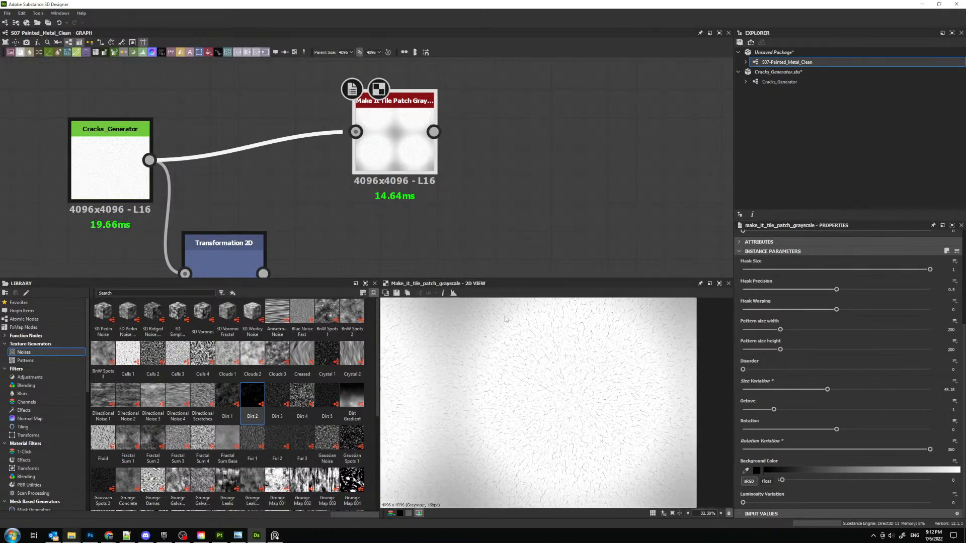
{"action": "scroll", "coordinate": [600, 380], "scroll_direction": "up", "scroll_amount": 1}
{"action": "left_click_drag", "start_coordinate": [404, 128], "coordinate": [375, 100]}
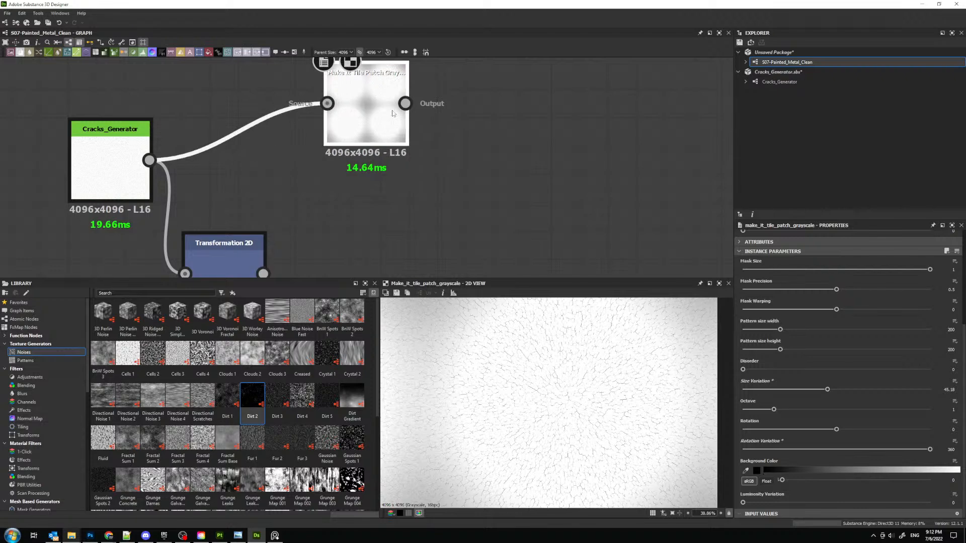
{"action": "scroll", "coordinate": [569, 381], "scroll_direction": "up", "scroll_amount": 2}
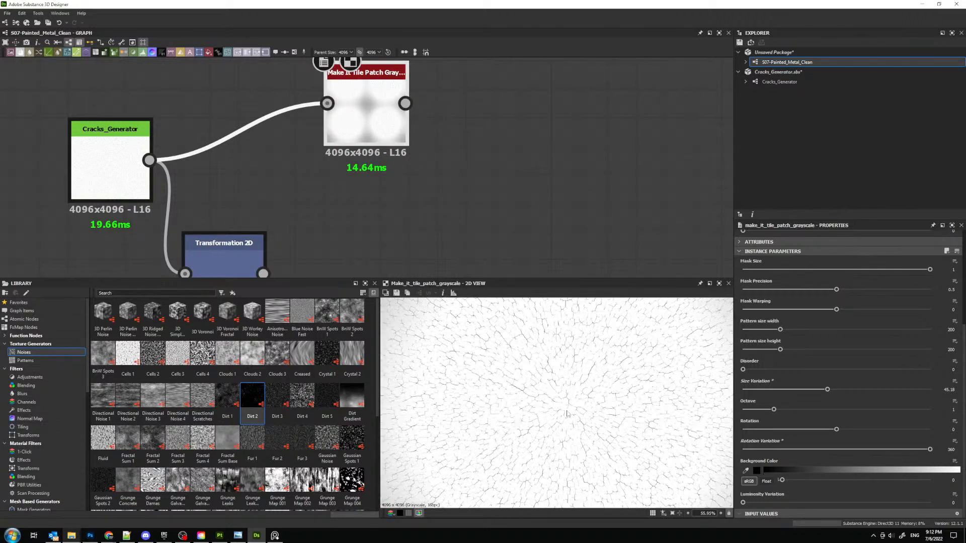
{"action": "left_click_drag", "start_coordinate": [387, 119], "coordinate": [358, 147]}
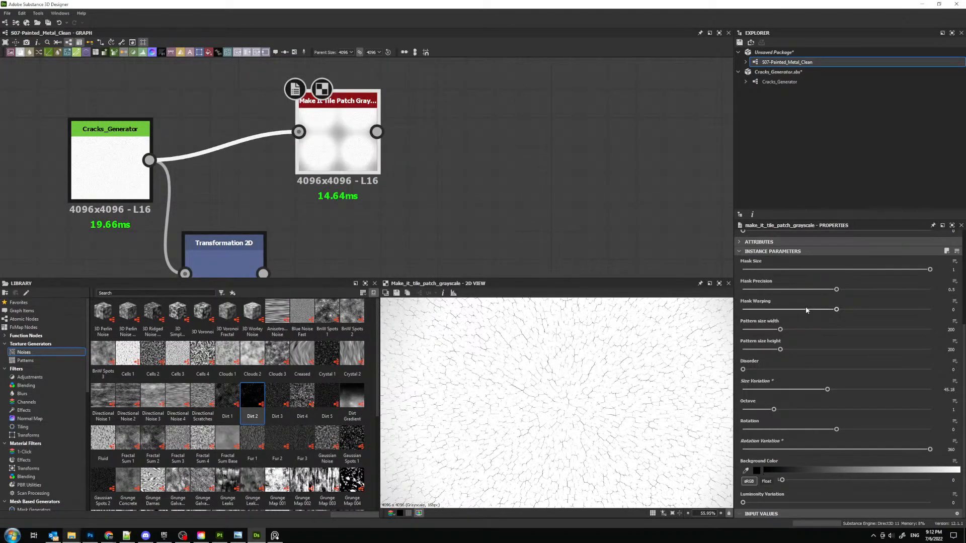
- Set the tile patch node's Mask Warping to about 1.61 and Mask Precision to 1, and check the crack pattern for seams
{"action": "left_click_drag", "start_coordinate": [836, 309], "coordinate": [933, 290]}
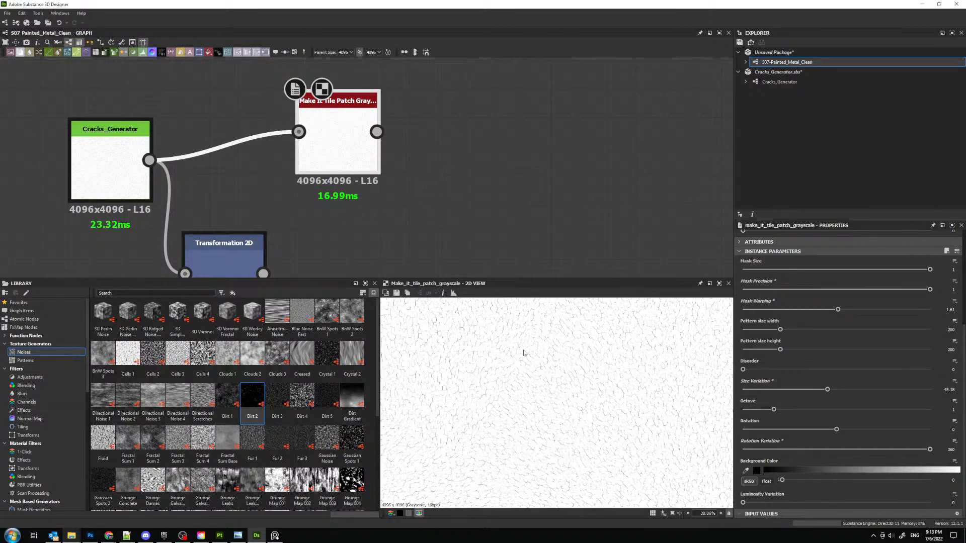
{"action": "scroll", "coordinate": [524, 350], "scroll_direction": "up", "scroll_amount": 3}
{"action": "scroll", "coordinate": [578, 412], "scroll_direction": "down", "scroll_amount": 5}
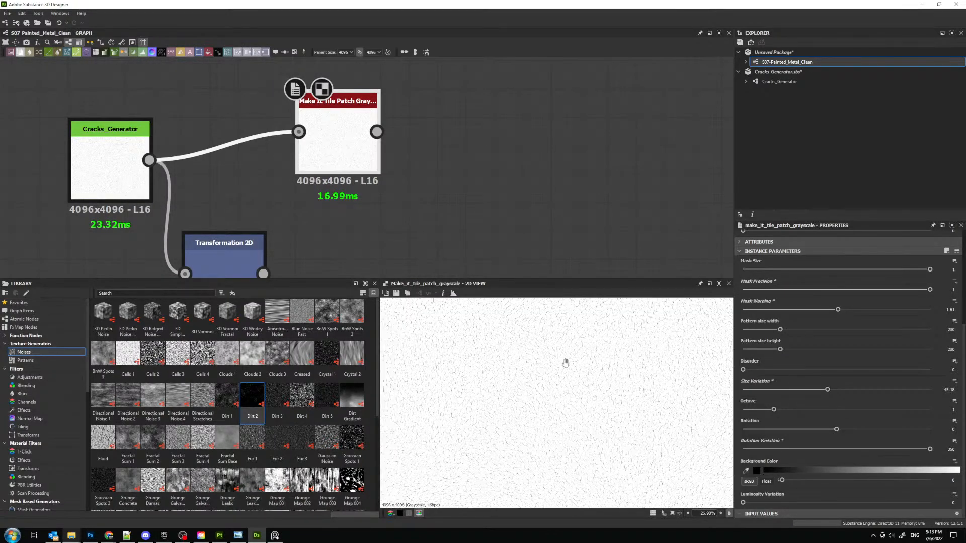
- Set the Make It Tile Patch Grayscale node's Disorder to 1 and inspect the crack pattern up close
{"action": "left_click_drag", "start_coordinate": [743, 370], "coordinate": [930, 370]}
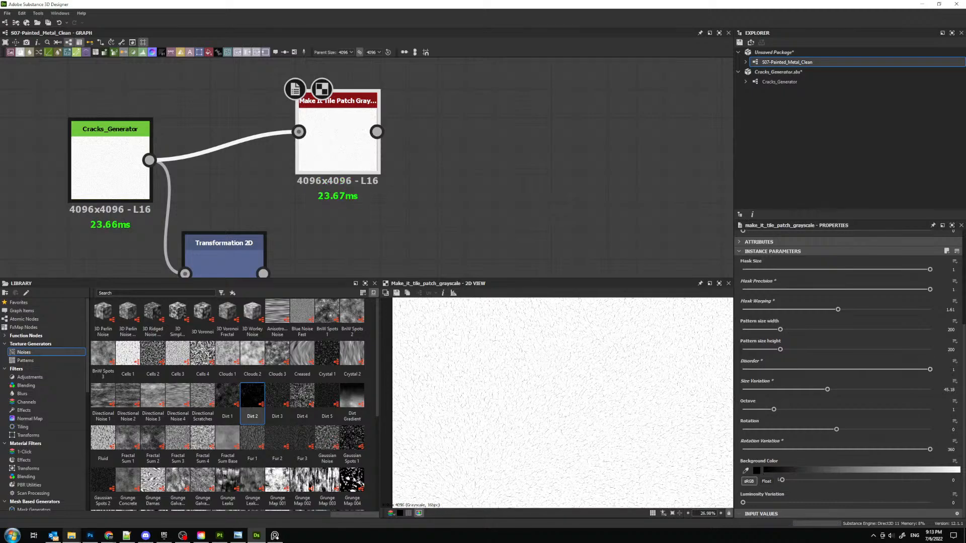
{"action": "scroll", "coordinate": [506, 381], "scroll_direction": "up", "scroll_amount": 2}
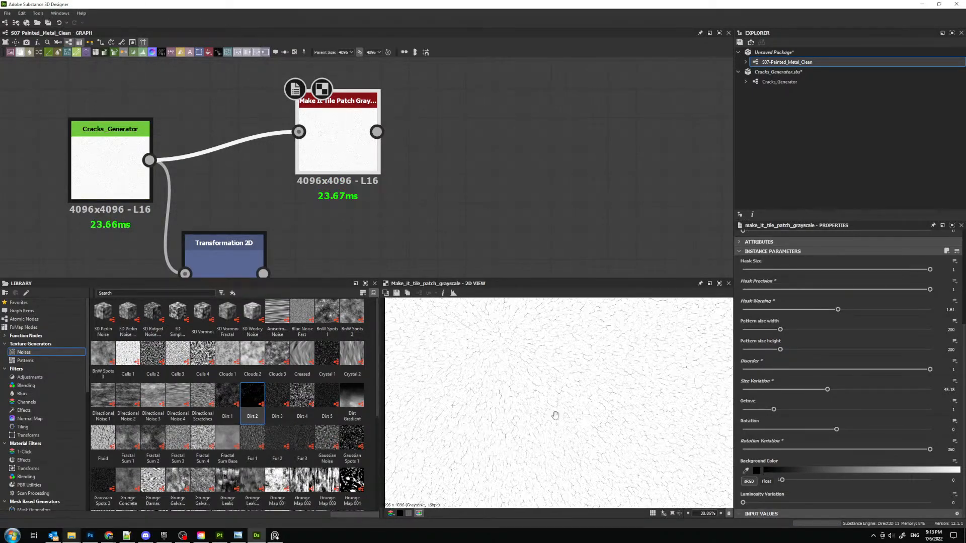
{"action": "scroll", "coordinate": [527, 340], "scroll_direction": "up", "scroll_amount": 5}
{"action": "scroll", "coordinate": [503, 392], "scroll_direction": "down", "scroll_amount": 3}
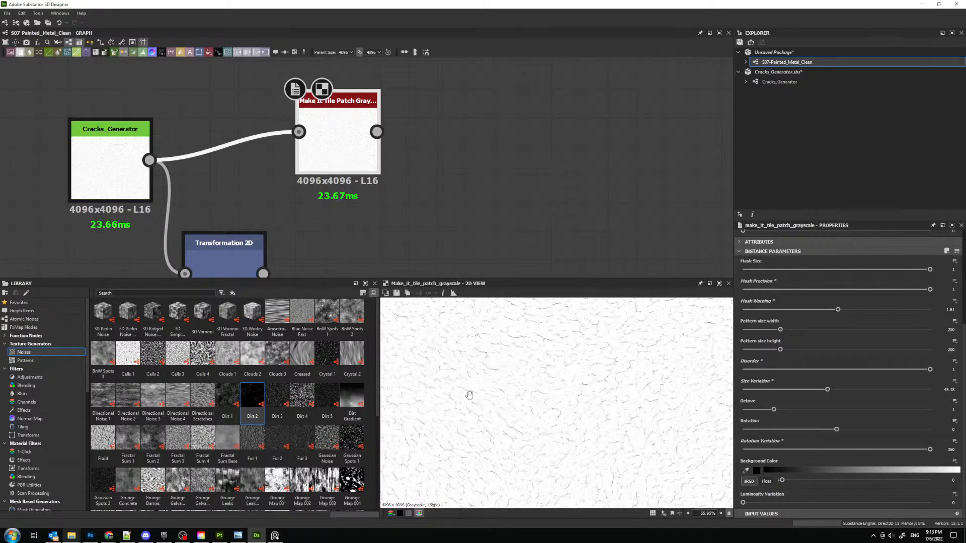
- Delete the Transformation 2D node below Cracks_Generator and align the Make It Tile Patch Grayscale node level with Cracks_Generator
{"action": "middle_click_drag", "start_coordinate": [290, 93], "coordinate": [332, 164]}
{"action": "scroll", "coordinate": [350, 179], "scroll_direction": "down", "scroll_amount": 2}
{"action": "left_click_drag", "start_coordinate": [360, 197], "coordinate": [358, 174]}
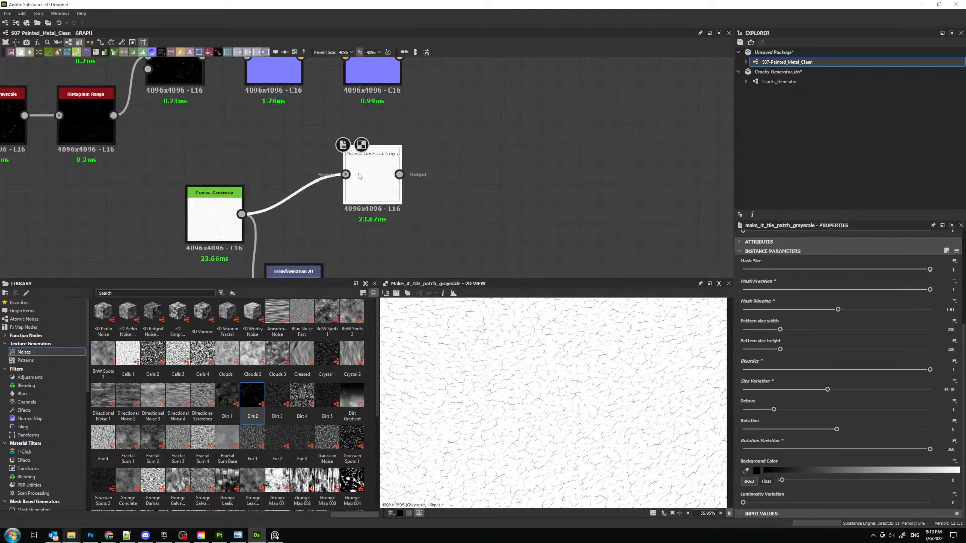
{"action": "middle_click_drag", "start_coordinate": [365, 238], "coordinate": [383, 163]}
{"action": "left_click_drag", "start_coordinate": [321, 217], "coordinate": [321, 237]}
{"action": "key", "text": "Delete"}
{"action": "left_click_drag", "start_coordinate": [387, 107], "coordinate": [347, 146]}
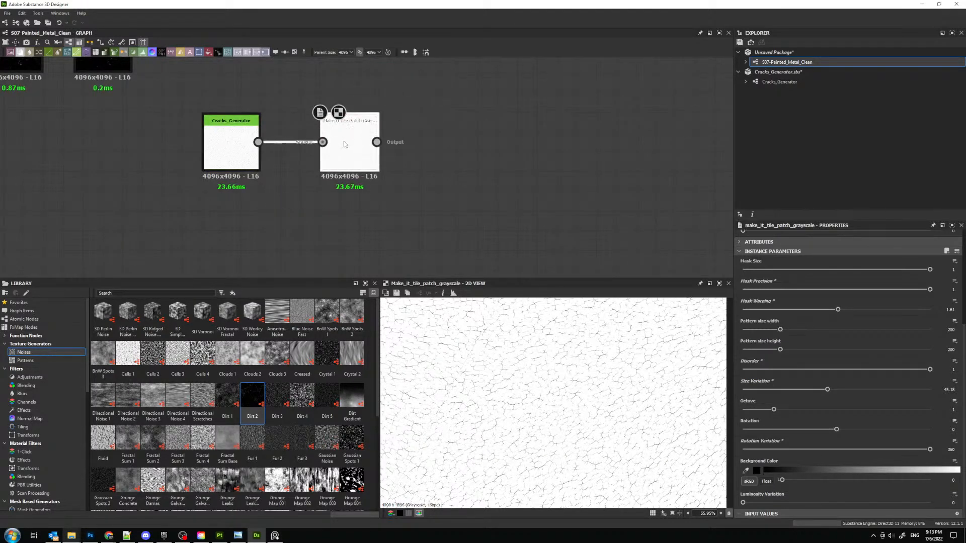
- Switch to the reference image board and examine the fine surface bumps and cracks in the painted metal photo
{"action": "middle_click_drag", "start_coordinate": [293, 122], "coordinate": [312, 196]}
{"action": "key", "text": "space"}
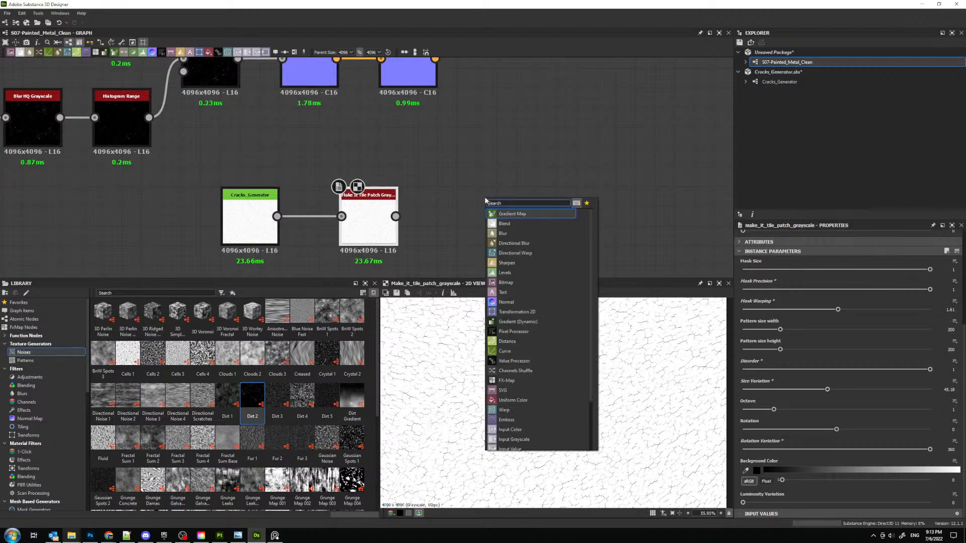
{"action": "key", "text": "alt+Tab"}
{"action": "scroll", "coordinate": [354, 181], "scroll_direction": "up", "scroll_amount": 6}
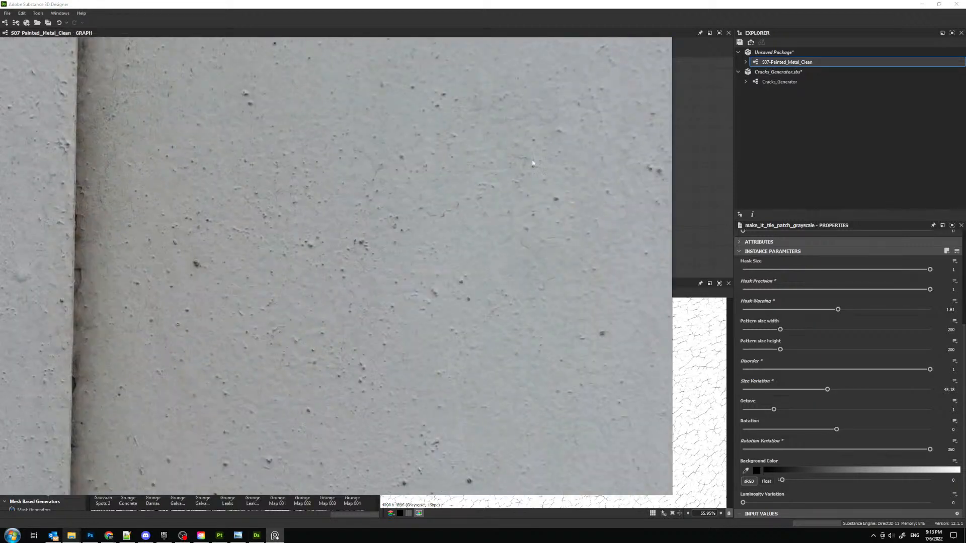
{"action": "right_click_drag", "start_coordinate": [531, 161], "coordinate": [458, 83]}
{"action": "scroll", "coordinate": [464, 259], "scroll_direction": "down", "scroll_amount": 2}
{"action": "scroll", "coordinate": [433, 237], "scroll_direction": "down", "scroll_amount": 5}
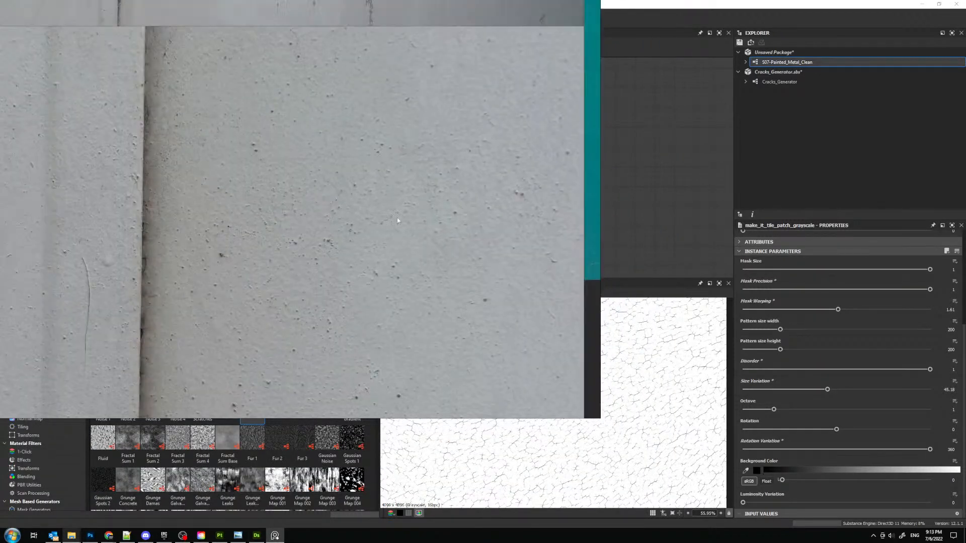
{"action": "scroll", "coordinate": [396, 218], "scroll_direction": "up", "scroll_amount": 3}
{"action": "right_click_drag", "start_coordinate": [508, 216], "coordinate": [0, 216]}
- Add a Normal node after the Make It Tile Patch Grayscale node and set its Normal Format to OpenGL
{"action": "middle_click_drag", "start_coordinate": [486, 201], "coordinate": [422, 174]}
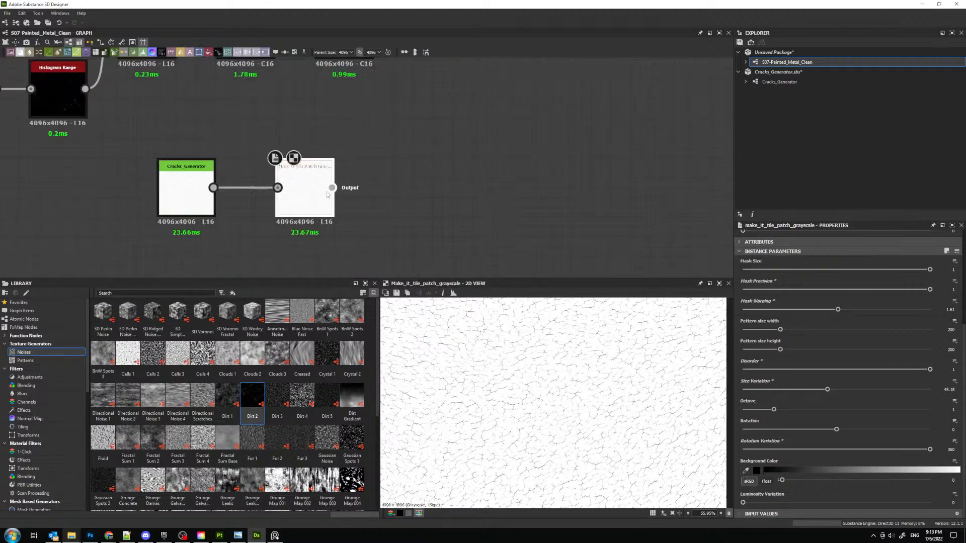
{"action": "key", "text": "space"}
{"action": "type", "text": "nor"}
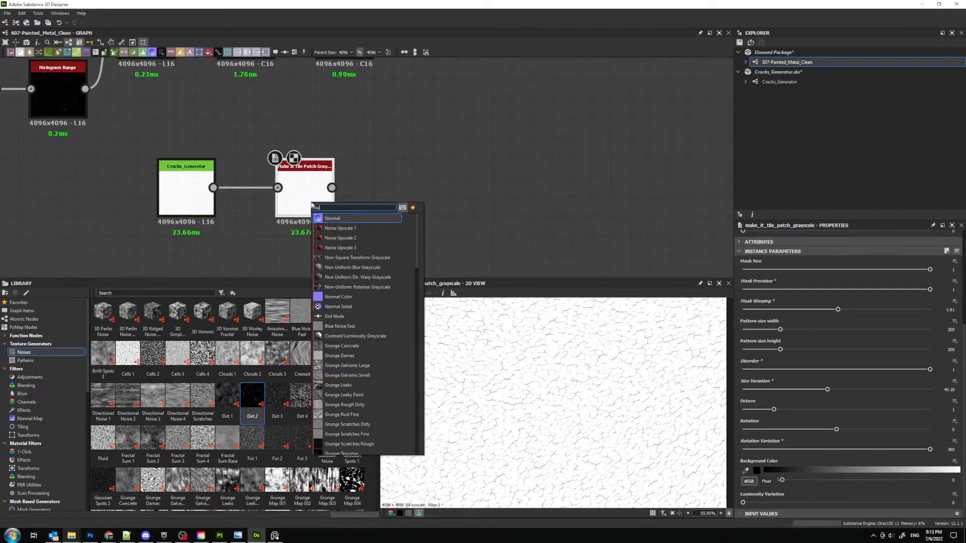
{"action": "key", "text": "Return"}
{"action": "scroll", "coordinate": [572, 368], "scroll_direction": "up", "scroll_amount": 4}
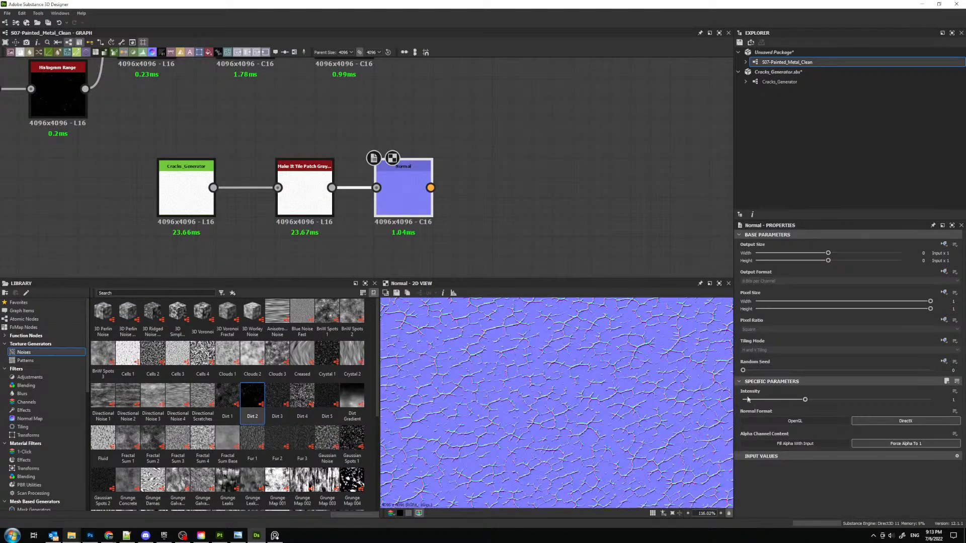
{"action": "left_click", "coordinate": [826, 421]}
{"action": "scroll", "coordinate": [568, 383], "scroll_direction": "up", "scroll_amount": 4}
- Move the Normal node farther from the tile patch node and add an unconnected Slope Blur Grayscale node below the link between them
{"action": "left_click_drag", "start_coordinate": [404, 198], "coordinate": [542, 139]}
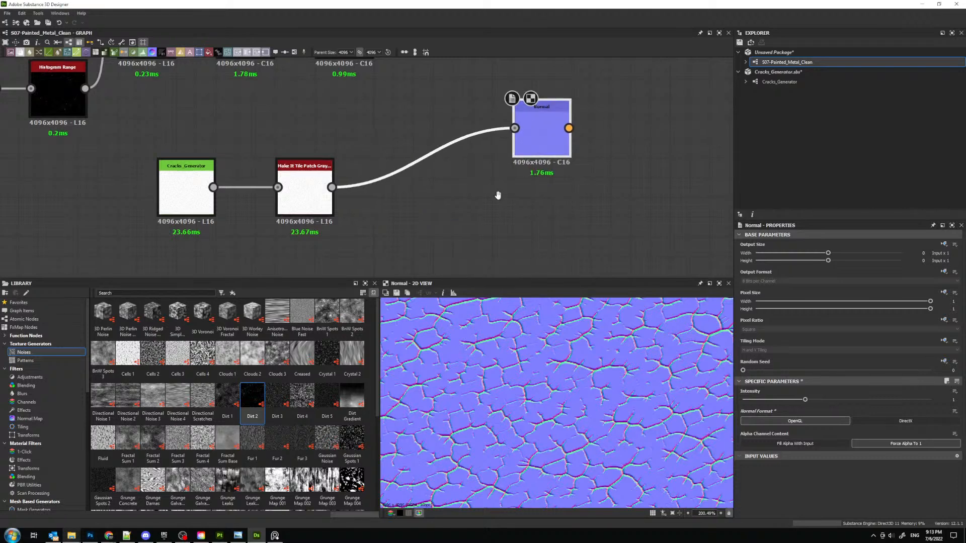
{"action": "middle_click_drag", "start_coordinate": [497, 195], "coordinate": [472, 156]}
{"action": "key", "text": "space"}
{"action": "type", "text": "slo"}
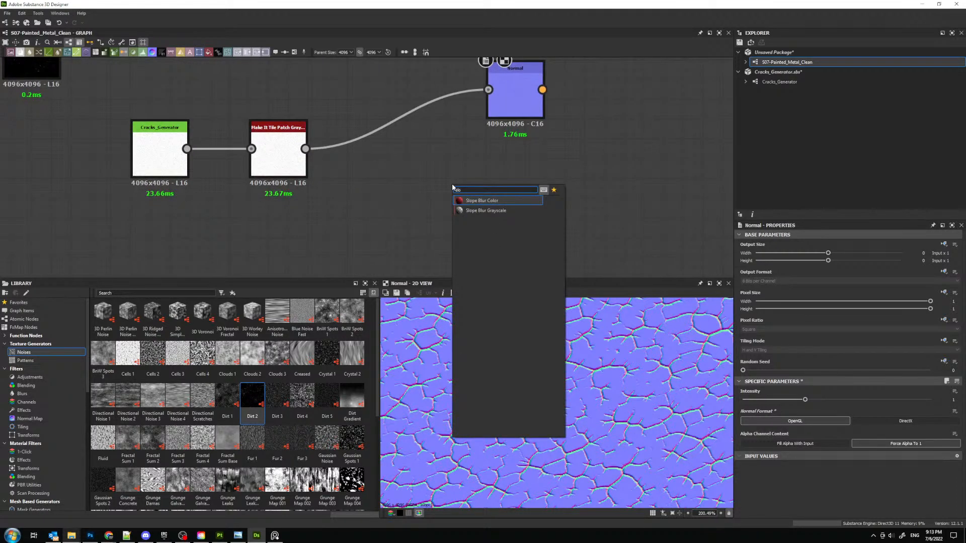
{"action": "key", "text": "Down"}
{"action": "key", "text": "Return"}
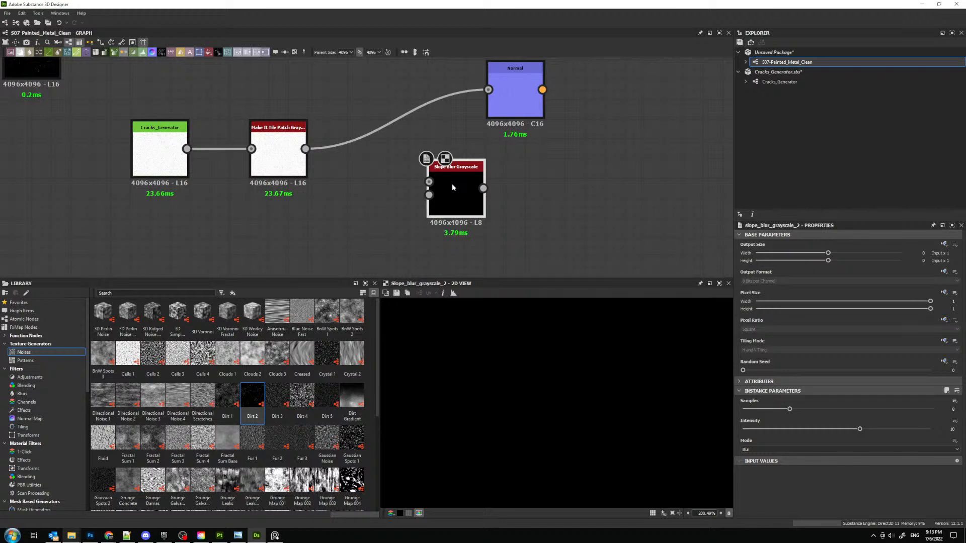
- Feed Make It Tile Patch into Slope Blur Grayscale, both directly and through a new Invert Grayscale node into the slope input, and preview the blur
{"action": "left_click_drag", "start_coordinate": [305, 149], "coordinate": [428, 181]}
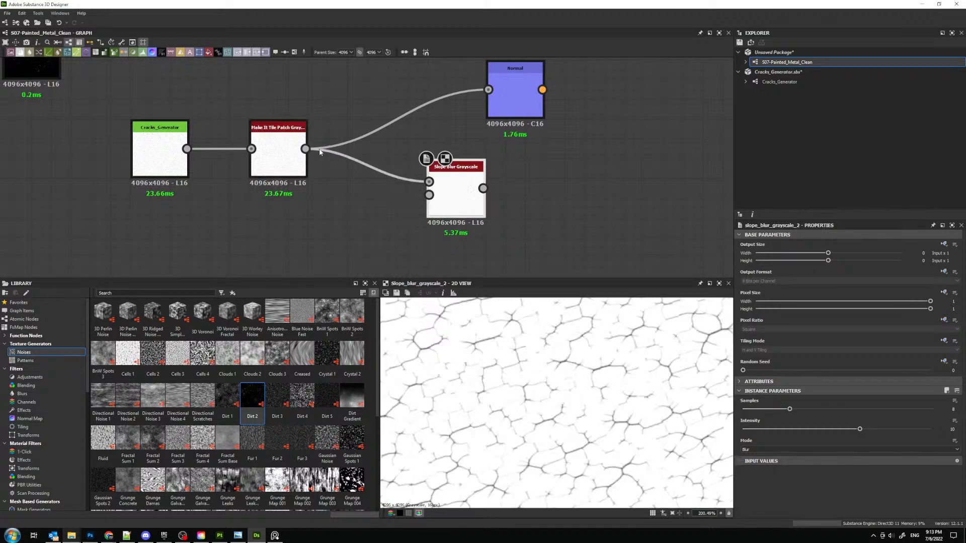
{"action": "left_click_drag", "start_coordinate": [306, 149], "coordinate": [335, 206]}
{"action": "type", "text": "inv"}
{"action": "key", "text": "Return"}
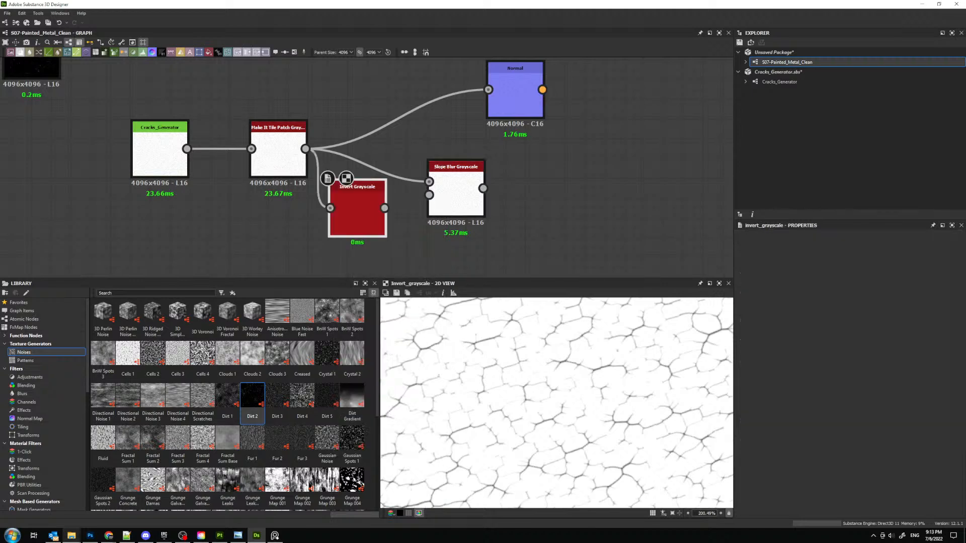
{"action": "left_click_drag", "start_coordinate": [424, 206], "coordinate": [429, 195]}
{"action": "double_click", "coordinate": [459, 186]}
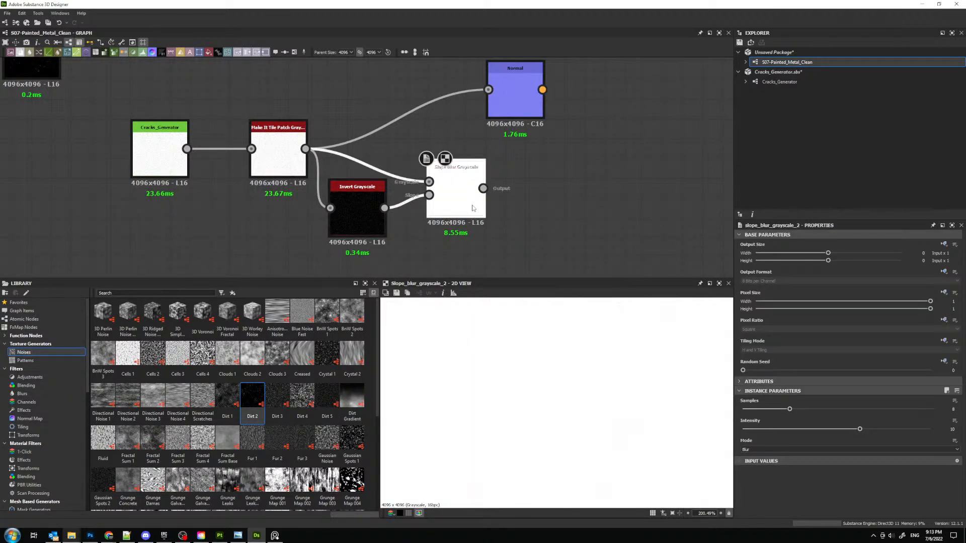
- Replace Slope Blur with Non Uniform Blur Grayscale, connecting Make It Tile Patch to its grayscale input and Invert Grayscale to its blur map
{"action": "key", "text": "Delete"}
{"action": "key", "text": "space"}
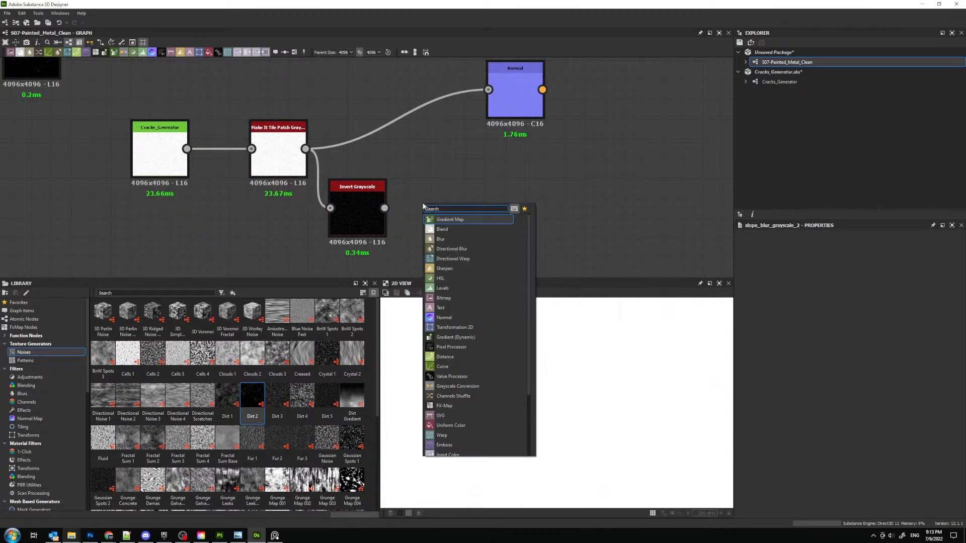
{"action": "type", "text": "non"}
{"action": "key", "text": "Down"}
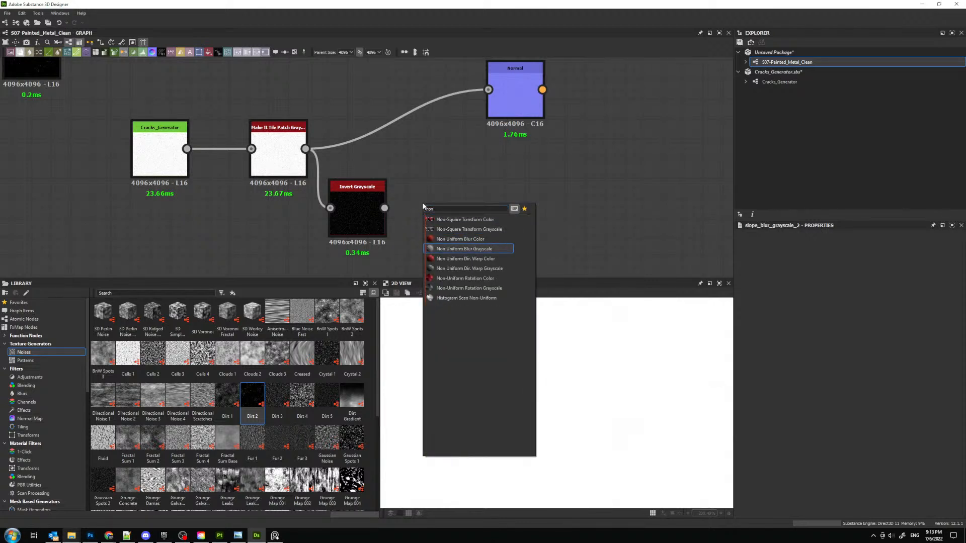
{"action": "key", "text": "Return"}
{"action": "left_click_drag", "start_coordinate": [305, 149], "coordinate": [429, 182]}
{"action": "left_click_drag", "start_coordinate": [384, 208], "coordinate": [429, 196]}
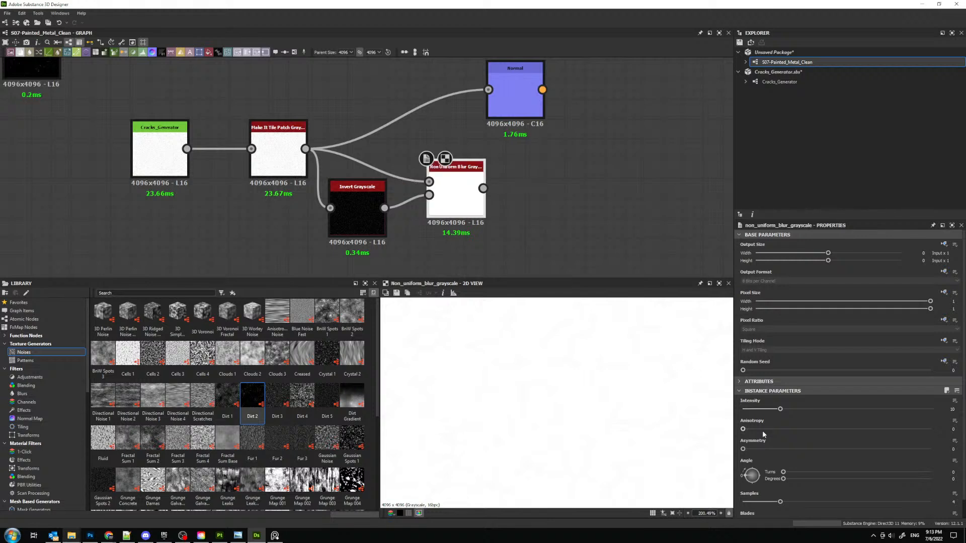
- Set the Non Uniform Blur's samples to 16 and lower its intensity to 0.5
{"action": "scroll", "coordinate": [767, 468], "scroll_direction": "down", "scroll_amount": 1}
{"action": "left_click", "coordinate": [932, 490]}
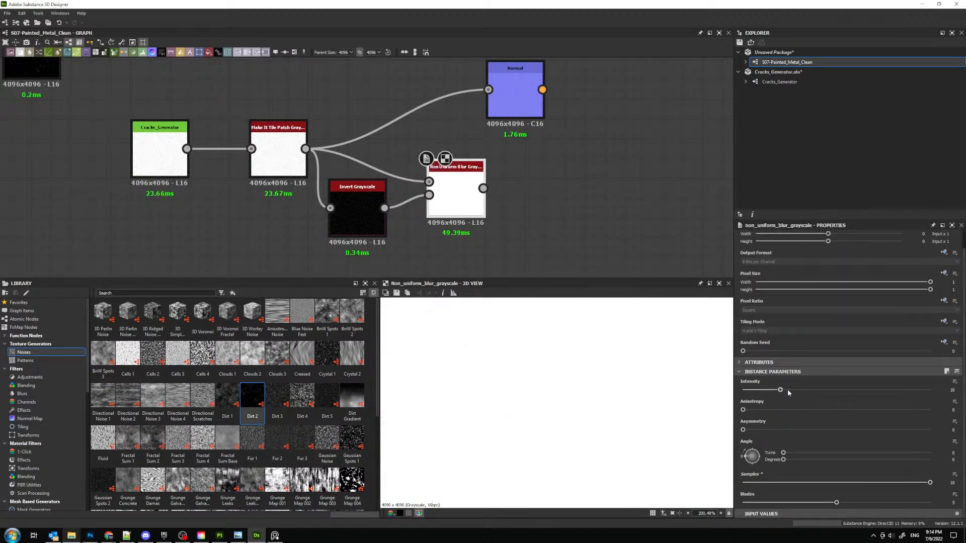
{"action": "left_click_drag", "start_coordinate": [785, 390], "coordinate": [746, 390]}
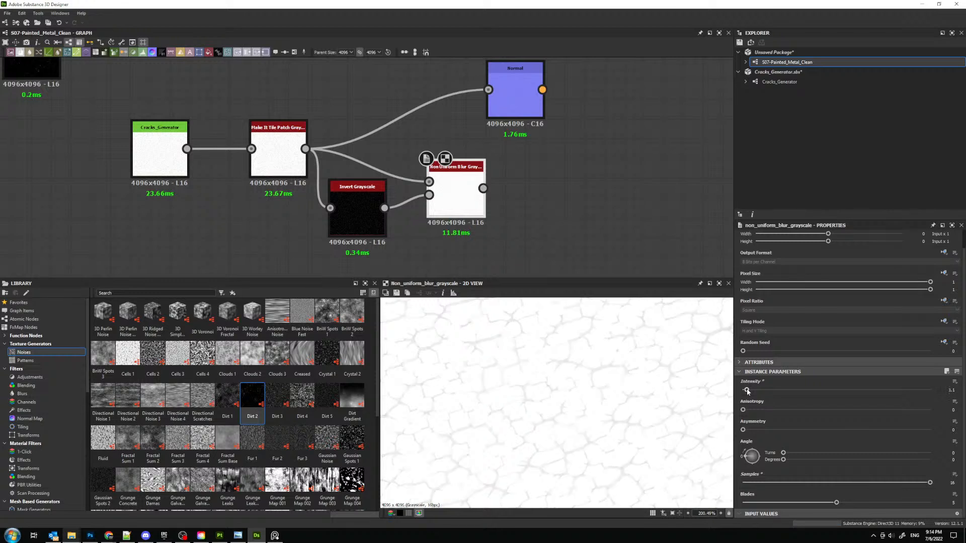
- Toggle the Invert Grayscale node's inversion off and back on, and move the node slightly lower in the graph
{"action": "left_click", "coordinate": [364, 206]}
{"action": "left_click", "coordinate": [849, 411]}
{"action": "left_click", "coordinate": [849, 411]}
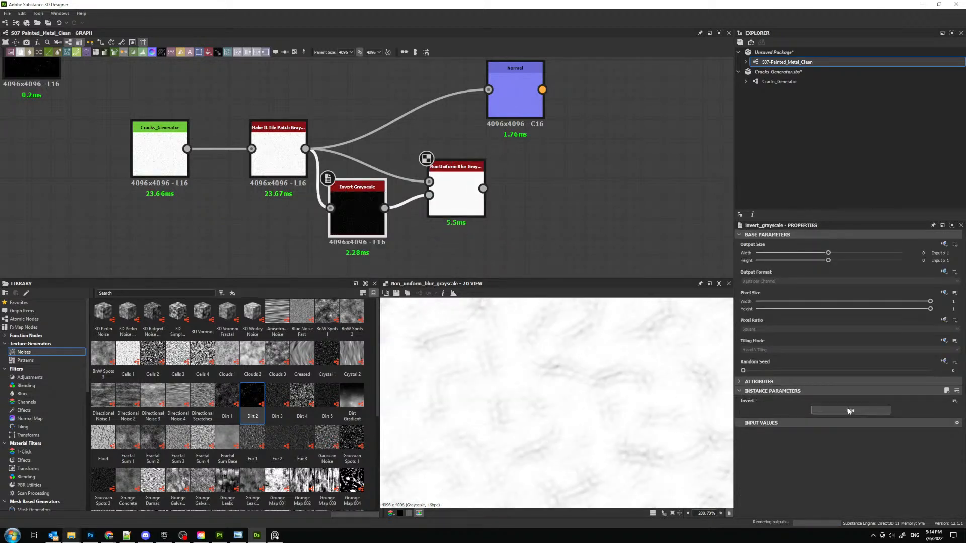
{"action": "left_click_drag", "start_coordinate": [358, 188], "coordinate": [358, 207]}
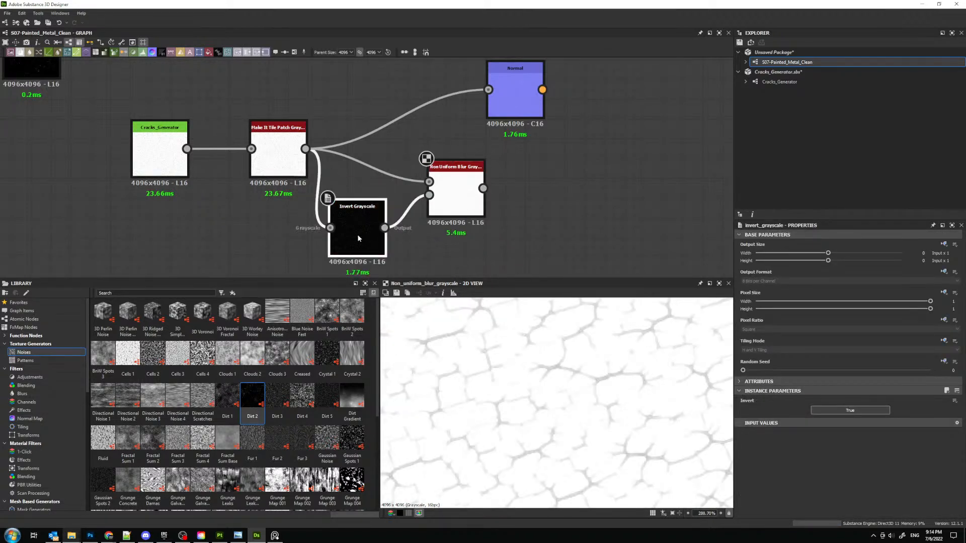
- Move the Normal node clear of the blur, feed it from the Non Uniform Blur output, and preview the normal map
{"action": "left_click", "coordinate": [459, 186]}
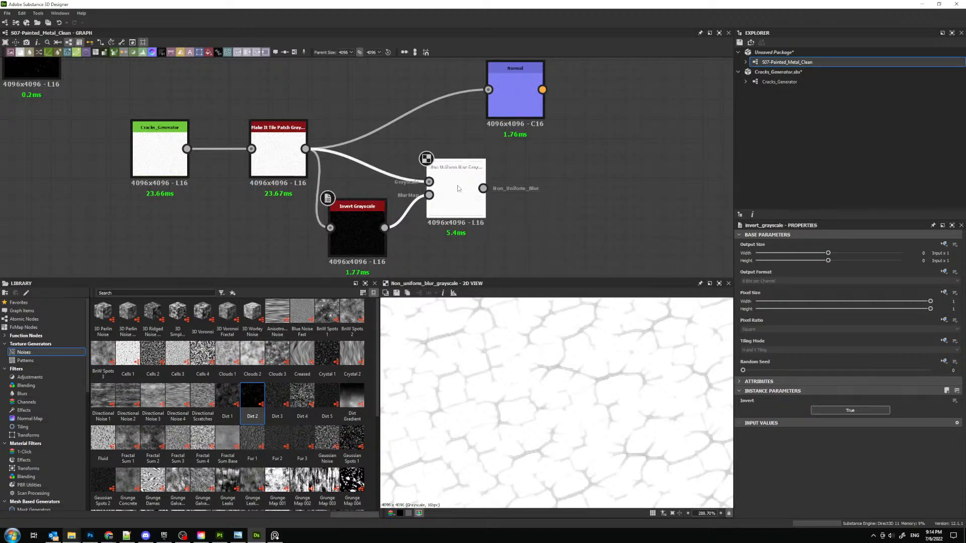
{"action": "left_click_drag", "start_coordinate": [508, 102], "coordinate": [568, 142]}
{"action": "left_click_drag", "start_coordinate": [484, 188], "coordinate": [547, 129]}
{"action": "double_click", "coordinate": [585, 131]}
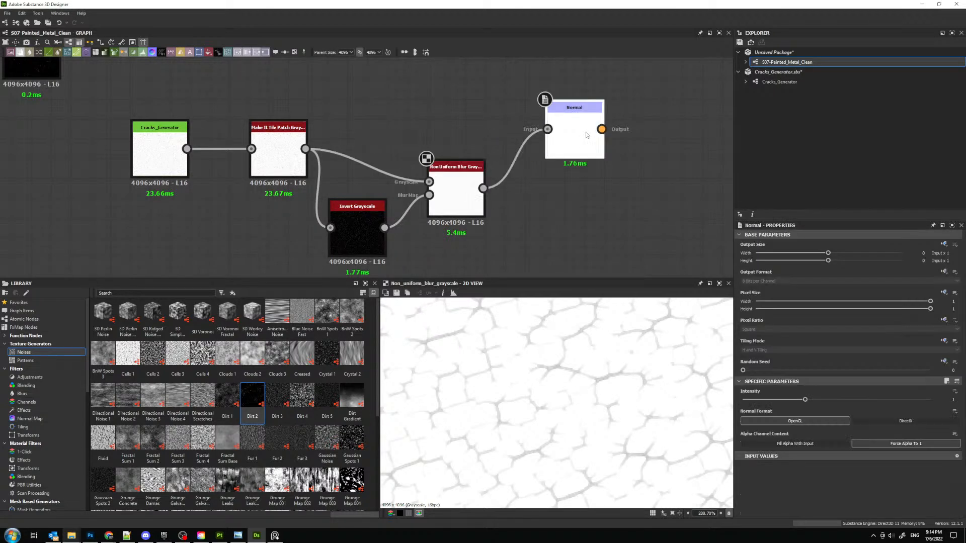
- Set the Non Uniform Blur's intensity to 0.4 and switch the Invert Grayscale node's inversion to False
{"action": "left_click", "coordinate": [457, 193]}
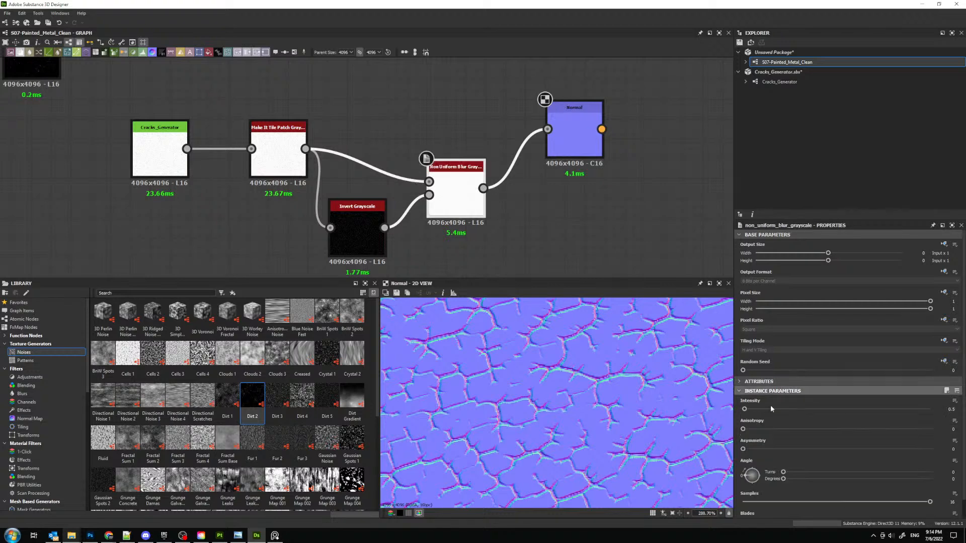
{"action": "left_click", "coordinate": [743, 410]}
{"action": "left_click_drag", "start_coordinate": [742, 410], "coordinate": [745, 410]}
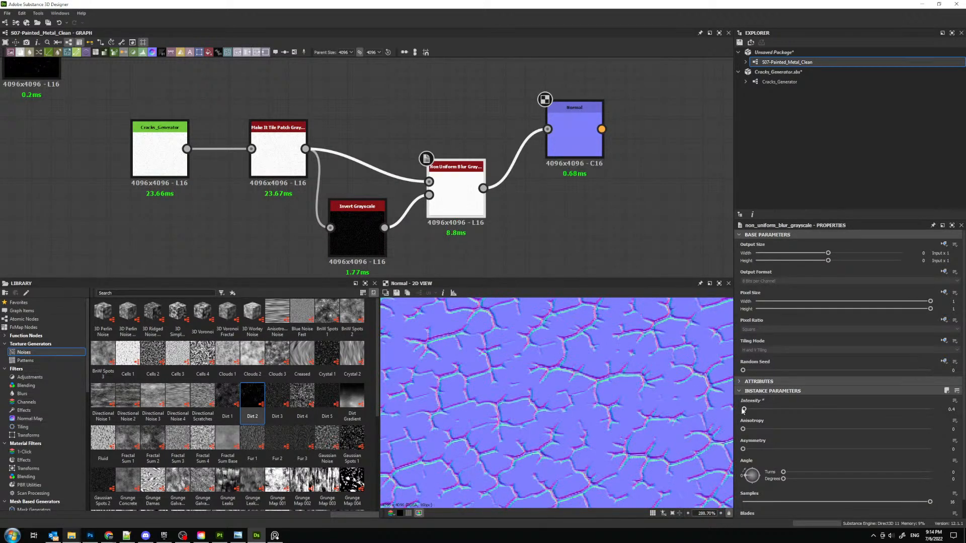
{"action": "left_click", "coordinate": [351, 235]}
{"action": "left_click", "coordinate": [844, 412]}
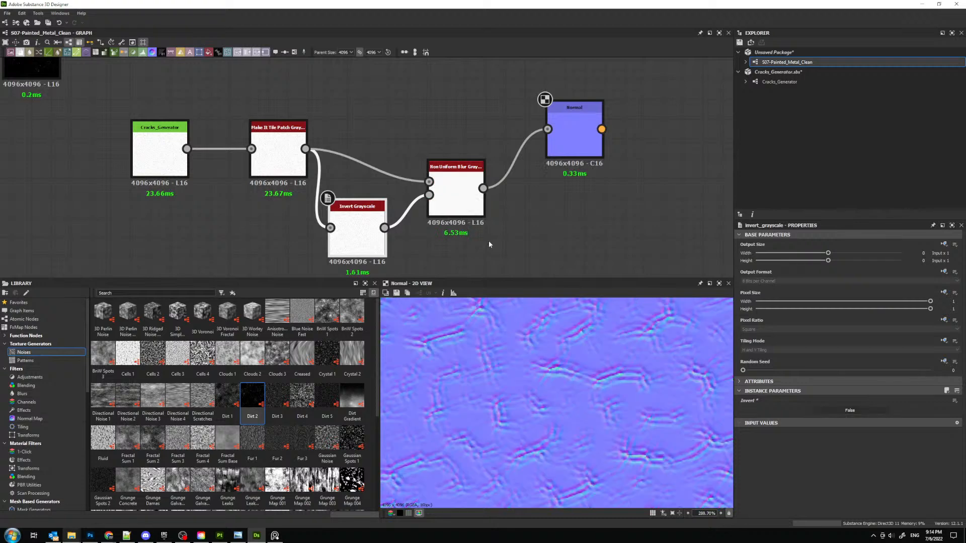
- Set the Non Uniform Blur's blades to 9 and intensity to 0.3, keeping samples at 16
{"action": "left_click", "coordinate": [451, 200]}
{"action": "scroll", "coordinate": [835, 476], "scroll_direction": "down", "scroll_amount": 1}
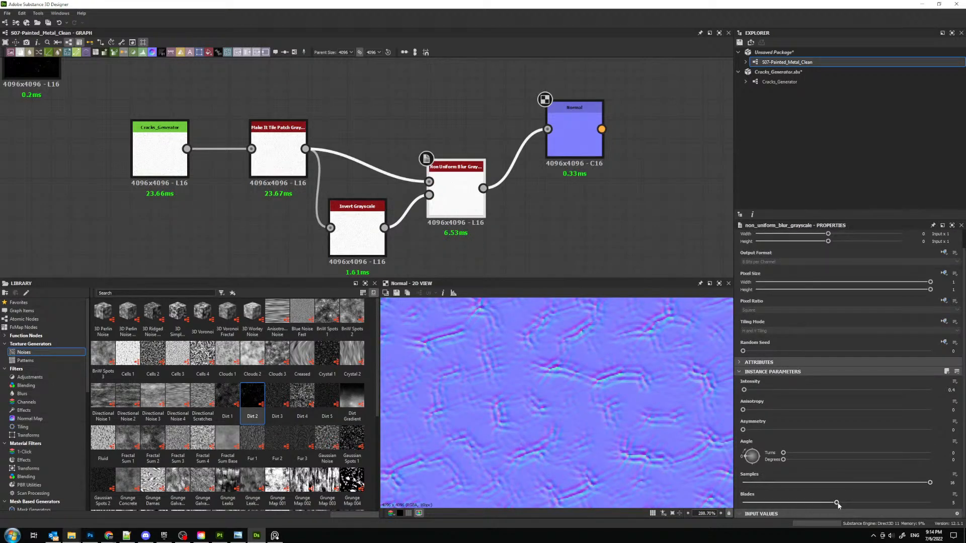
{"action": "left_click_drag", "start_coordinate": [836, 503], "coordinate": [929, 502]}
{"action": "left_click_drag", "start_coordinate": [744, 391], "coordinate": [740, 391]}
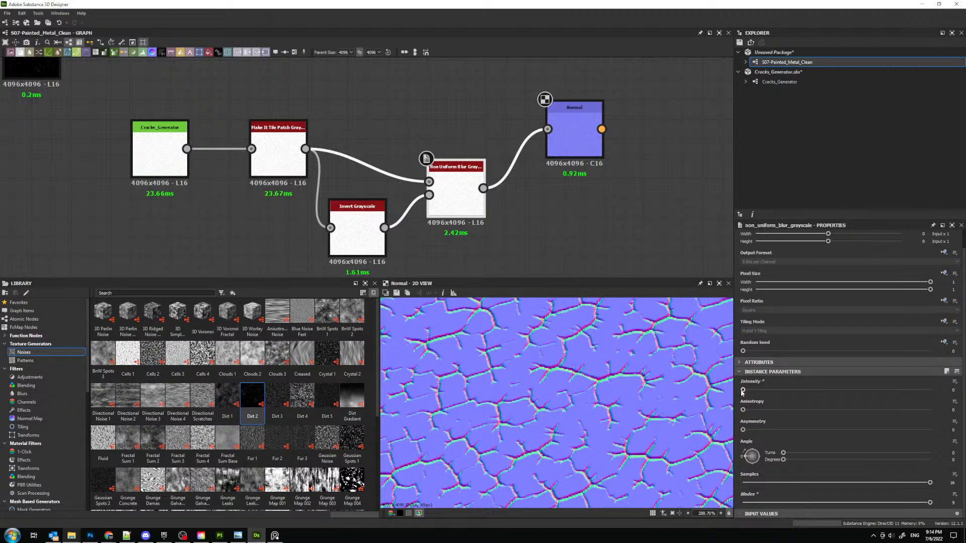
{"action": "left_click_drag", "start_coordinate": [743, 391], "coordinate": [744, 392]}
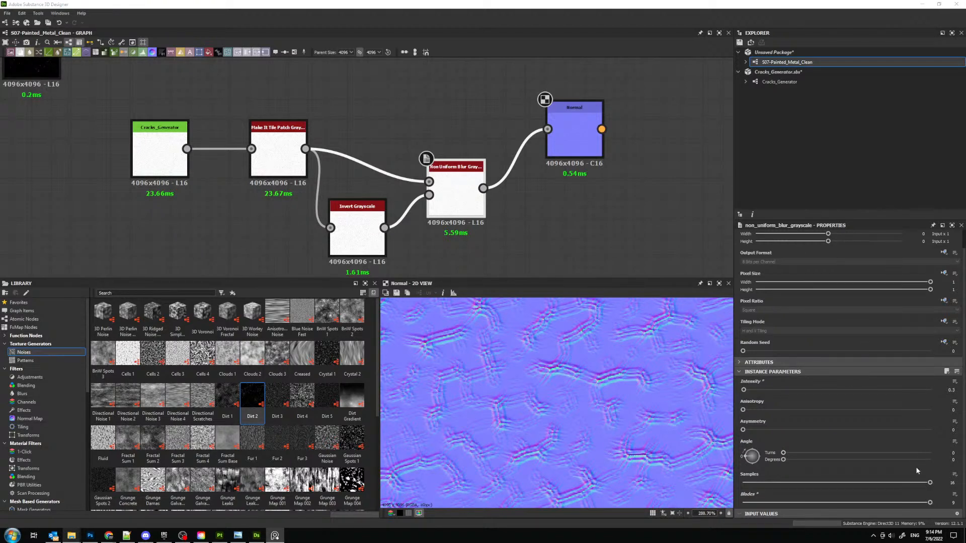
{"action": "mouse_move", "coordinate": [928, 481]}
{"action": "left_mouse_down"}
{"action": "mouse_move", "coordinate": [776, 481]}
{"action": "mouse_move", "coordinate": [929, 482]}
{"action": "left_mouse_up"}
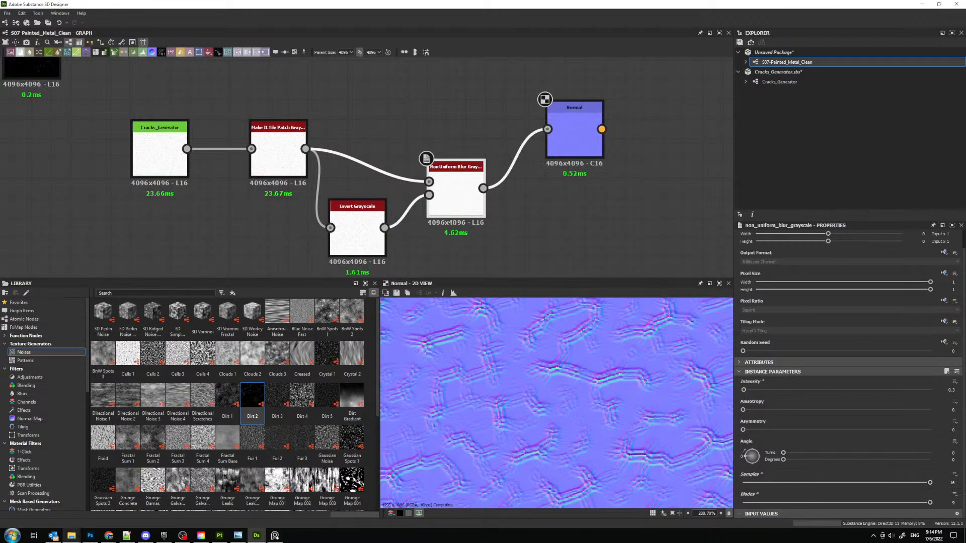
- Preview the Make It Tile Patch result and set the Cracks_Generator node's distance to 64
{"action": "double_click", "coordinate": [278, 153]}
{"action": "middle_click_drag", "start_coordinate": [163, 110], "coordinate": [300, 138]}
{"action": "scroll", "coordinate": [319, 148], "scroll_direction": "down", "scroll_amount": 1}
{"action": "left_click_drag", "start_coordinate": [257, 121], "coordinate": [610, 275]}
{"action": "left_click_drag", "start_coordinate": [545, 200], "coordinate": [447, 217]}
{"action": "left_click", "coordinate": [347, 179]}
{"action": "scroll", "coordinate": [240, 176], "scroll_direction": "up", "scroll_amount": 3}
{"action": "left_click", "coordinate": [168, 179]}
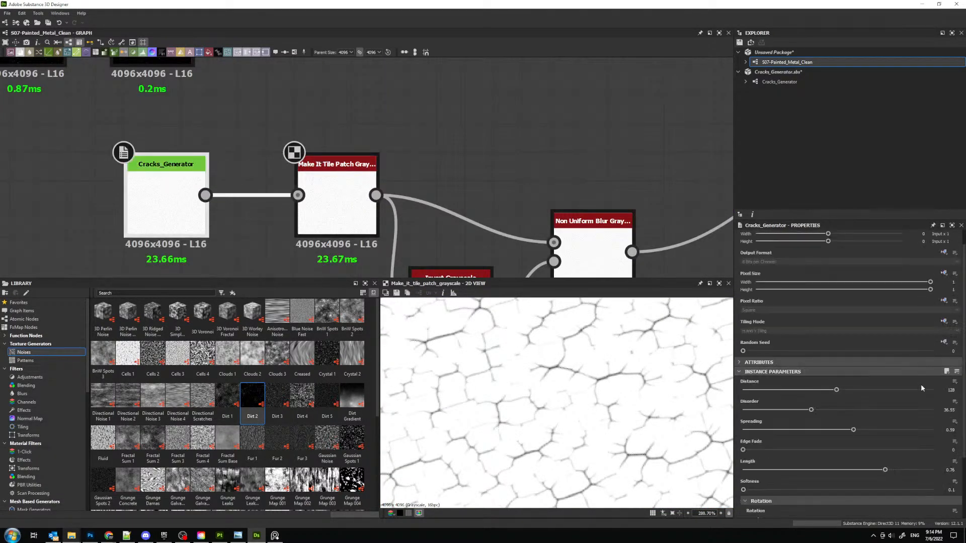
{"action": "type", "text": "64"}
{"action": "key", "text": "Return"}
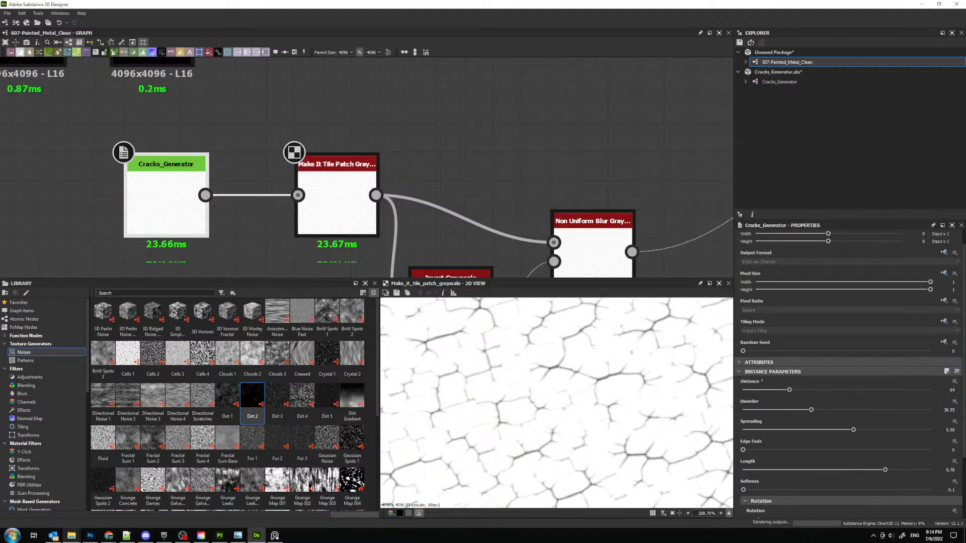
- Make room before the Non Uniform Blur and add a Histogram Scan node fed by Make It Tile Patch
{"action": "middle_click_drag", "start_coordinate": [566, 274], "coordinate": [488, 205]}
{"action": "scroll", "coordinate": [479, 219], "scroll_direction": "down", "scroll_amount": 2}
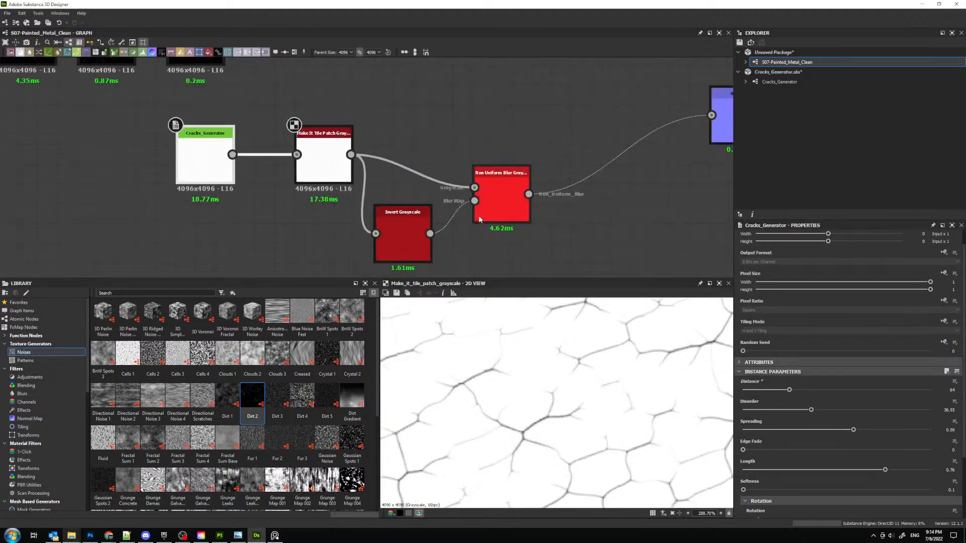
{"action": "left_click_drag", "start_coordinate": [501, 194], "coordinate": [560, 202]}
{"action": "key", "text": "space"}
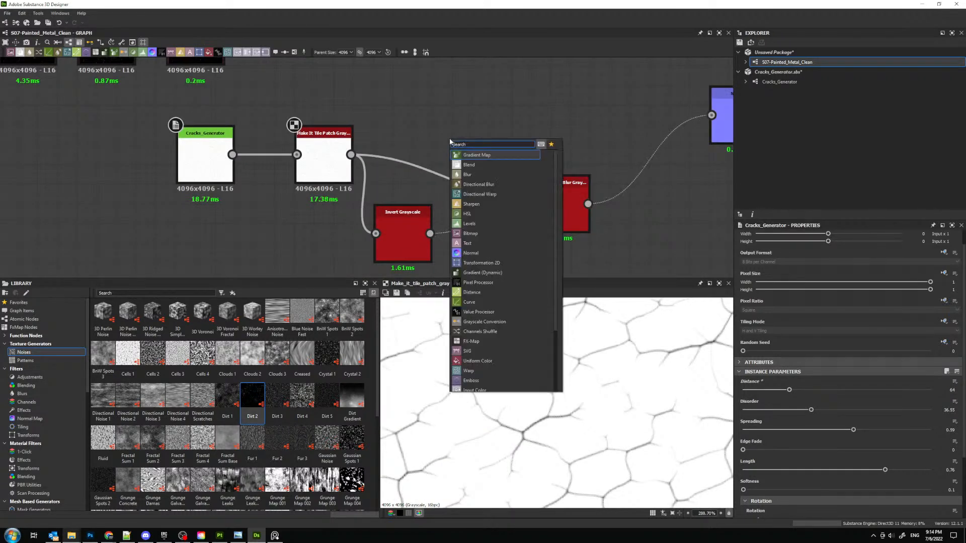
{"action": "type", "text": "his"}
{"action": "key", "text": "Down"}
{"action": "key", "text": "Return"}
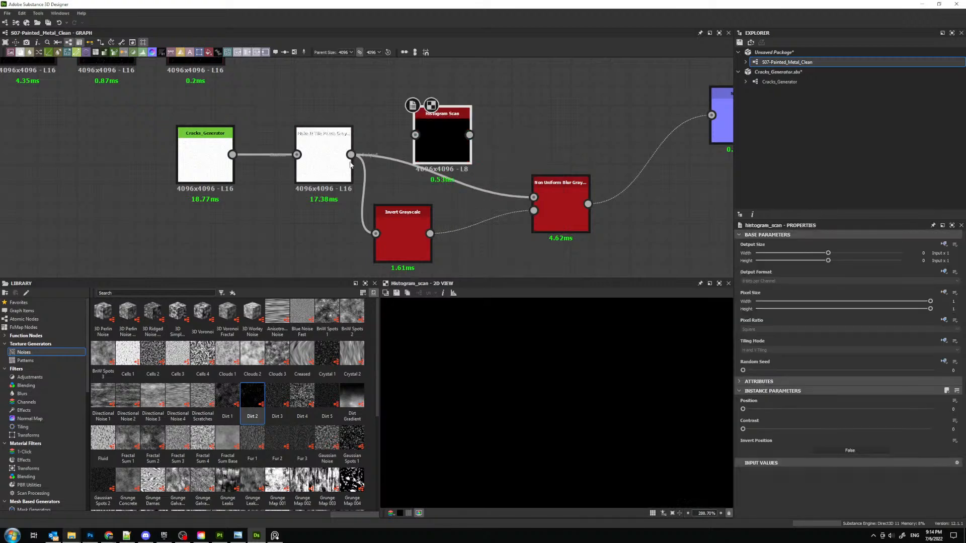
{"action": "left_click_drag", "start_coordinate": [351, 154], "coordinate": [417, 135]}
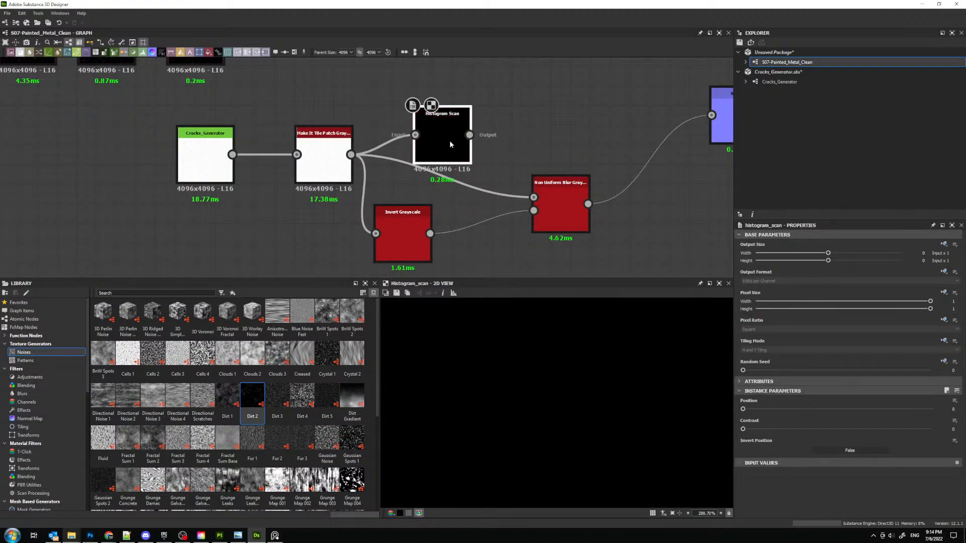
- Set the Histogram Scan's position to 0.23 and contrast to 0.1
{"action": "left_click_drag", "start_coordinate": [760, 410], "coordinate": [786, 411]}
{"action": "left_click", "coordinate": [761, 429]}
{"action": "left_click", "coordinate": [781, 410]}
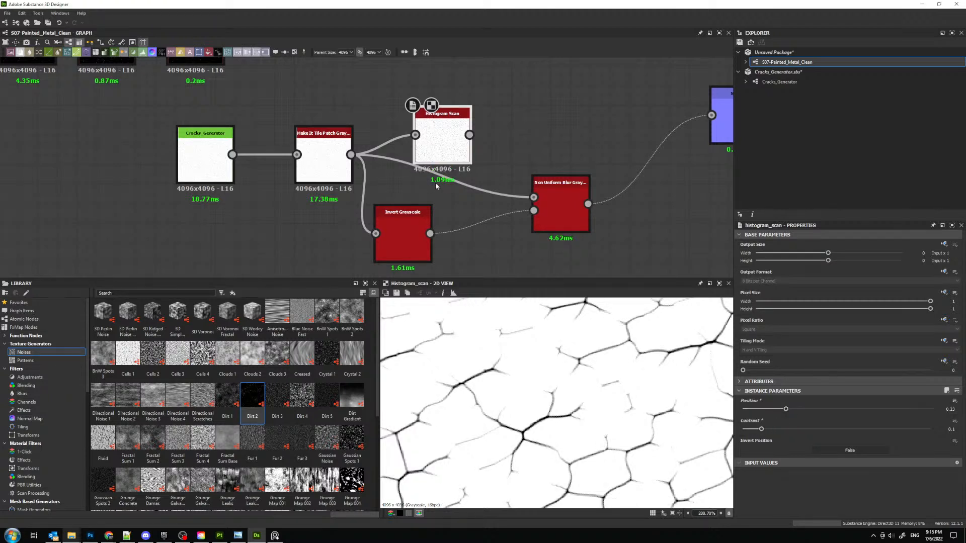
- Route the Histogram Scan output into both Invert Grayscale and Non Uniform Blur, reposition the invert node, and preview the blur
{"action": "left_click_drag", "start_coordinate": [469, 135], "coordinate": [401, 223]}
{"action": "left_click_drag", "start_coordinate": [402, 223], "coordinate": [461, 243]}
{"action": "left_click", "coordinate": [567, 209]}
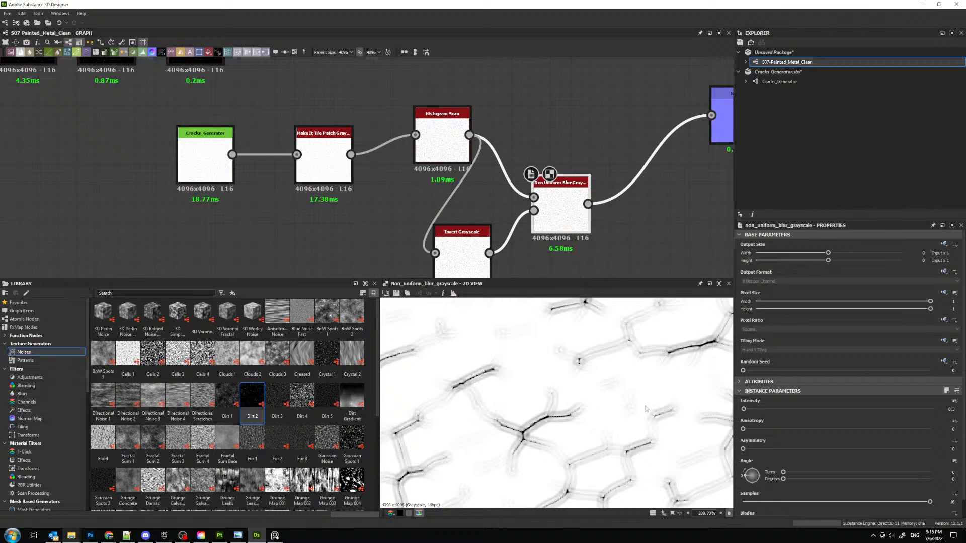
- Raise the Non Uniform Blur's intensity to 0.9, then move the Normal node closer and preview its cracks
{"action": "left_click_drag", "start_coordinate": [743, 409], "coordinate": [747, 410]}
{"action": "middle_click_drag", "start_coordinate": [617, 167], "coordinate": [529, 175]}
{"action": "double_click", "coordinate": [647, 134]}
{"action": "left_click_drag", "start_coordinate": [646, 134], "coordinate": [607, 172]}
{"action": "scroll", "coordinate": [562, 379], "scroll_direction": "down", "scroll_amount": 5}
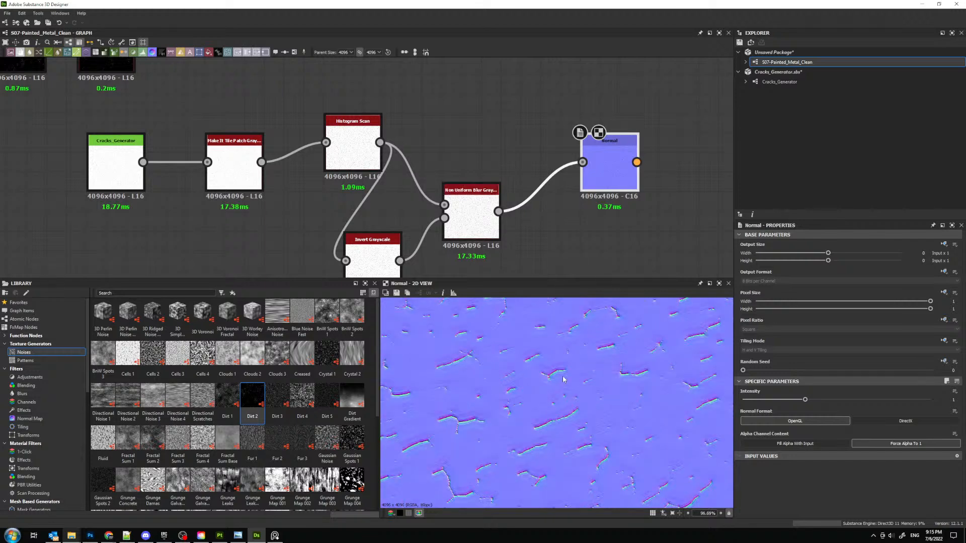
{"action": "scroll", "coordinate": [556, 402], "scroll_direction": "up", "scroll_amount": 3}
- Try Non Uniform Blur intensities of 0.3 and 0.4 while inspecting the cracks in the normal map
{"action": "left_click", "coordinate": [488, 225]}
{"action": "middle_click_drag", "start_coordinate": [454, 223], "coordinate": [472, 203]}
{"action": "double_click", "coordinate": [951, 409]}
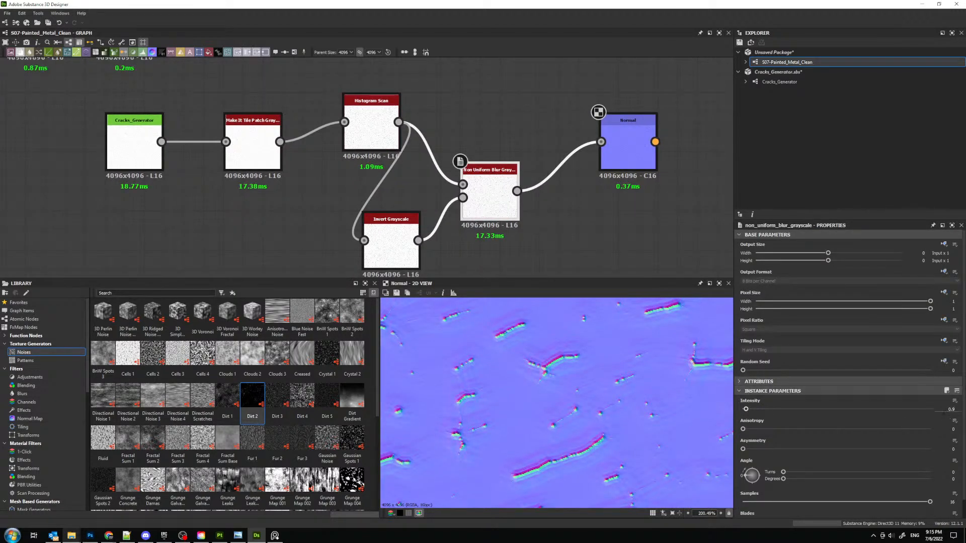
{"action": "type", "text": "0.3"}
{"action": "key", "text": "Return"}
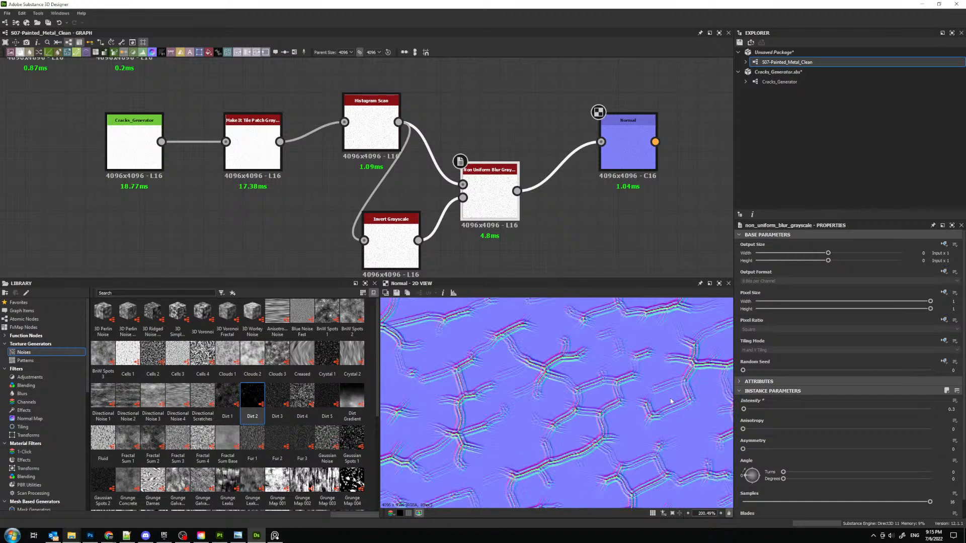
{"action": "scroll", "coordinate": [502, 358], "scroll_direction": "up", "scroll_amount": 3}
{"action": "double_click", "coordinate": [950, 409]}
{"action": "type", "text": "0.4"}
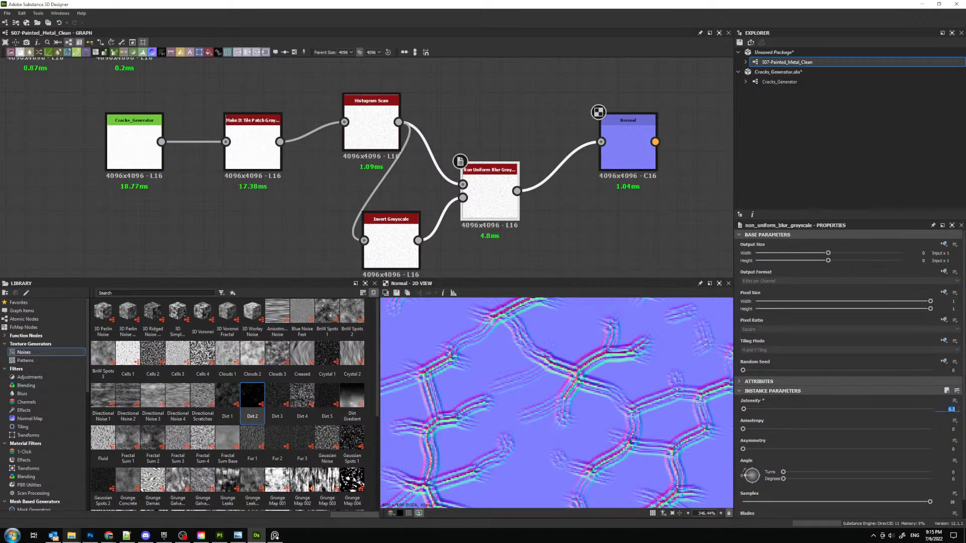
{"action": "key", "text": "Return"}
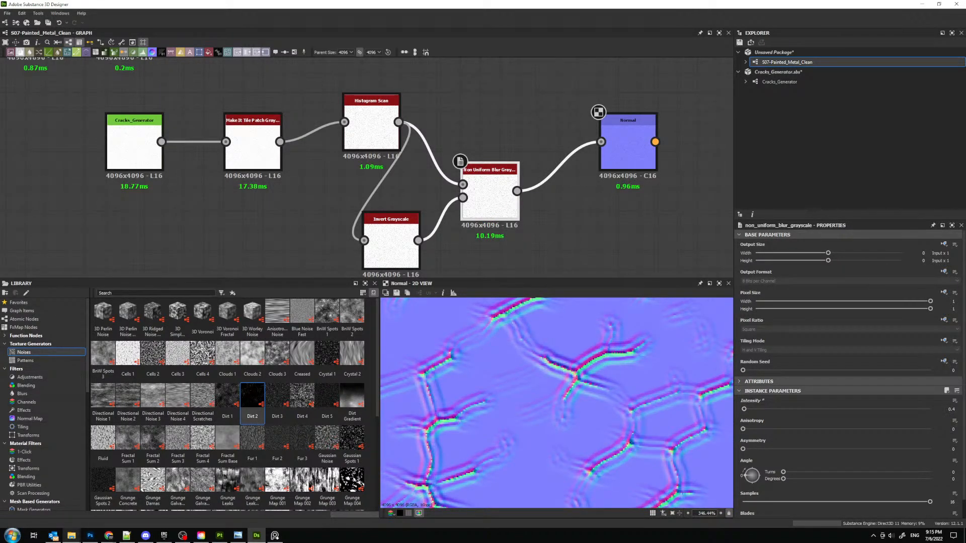
- Set the Non Uniform Blur's intensity to 0.5 and inspect the crack edges in the normal map
{"action": "double_click", "coordinate": [950, 408]}
{"action": "type", "text": "0.5"}
{"action": "key", "text": "Return"}
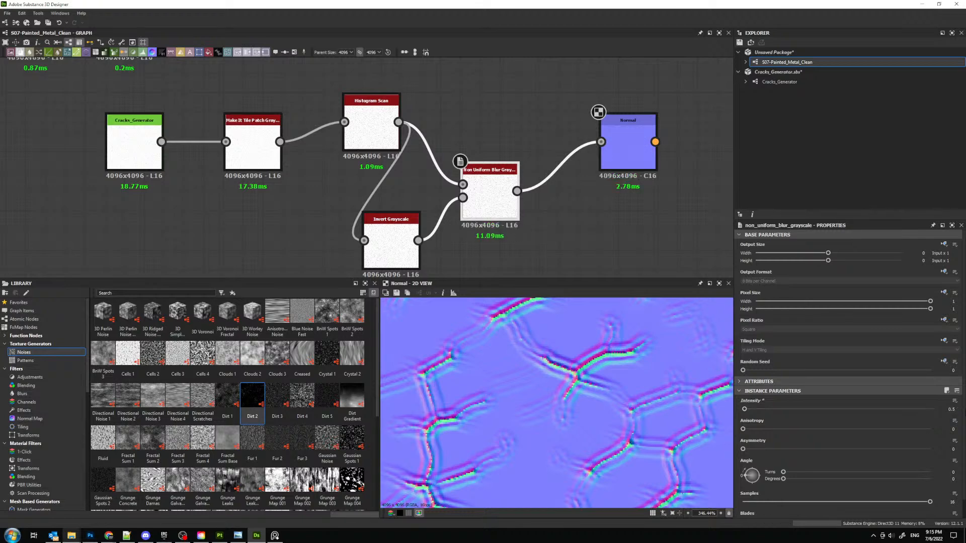
{"action": "scroll", "coordinate": [586, 390], "scroll_direction": "down", "scroll_amount": 6}
{"action": "scroll", "coordinate": [599, 397], "scroll_direction": "up", "scroll_amount": 5}
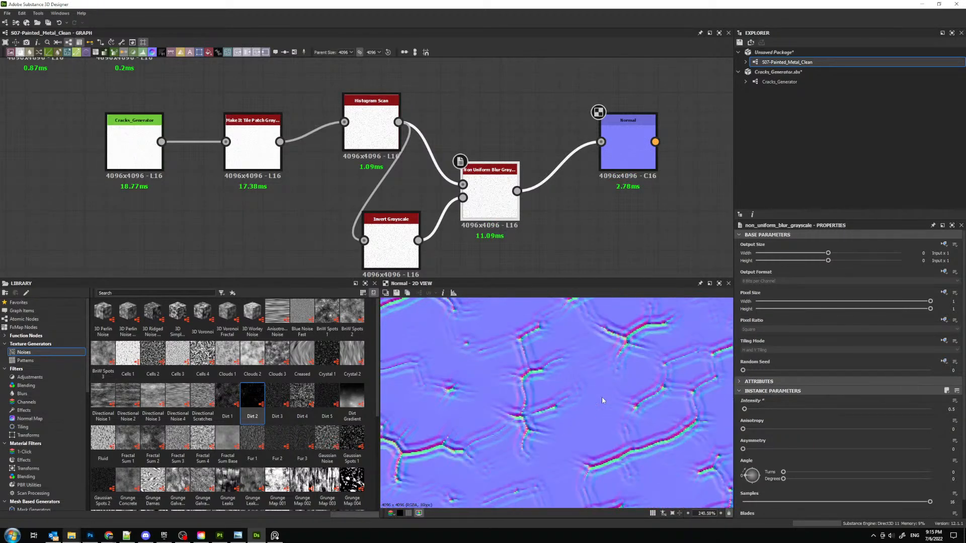
{"action": "scroll", "coordinate": [603, 400], "scroll_direction": "up", "scroll_amount": 1}
{"action": "scroll", "coordinate": [935, 440], "scroll_direction": "down", "scroll_amount": 1}
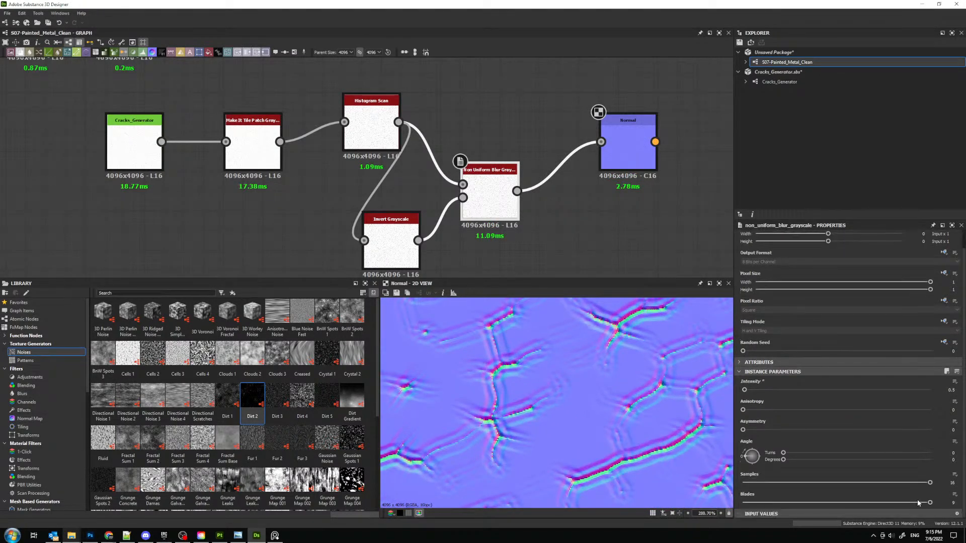
- Set the Non Uniform Blur's blades to 9 and its intensity to 0.6
{"action": "mouse_move", "coordinate": [929, 503]}
{"action": "left_mouse_down"}
{"action": "mouse_move", "coordinate": [876, 508]}
{"action": "mouse_move", "coordinate": [934, 506]}
{"action": "left_mouse_up"}
{"action": "double_click", "coordinate": [951, 390]}
{"action": "type", "text": "0.6"}
{"action": "key", "text": "Return"}
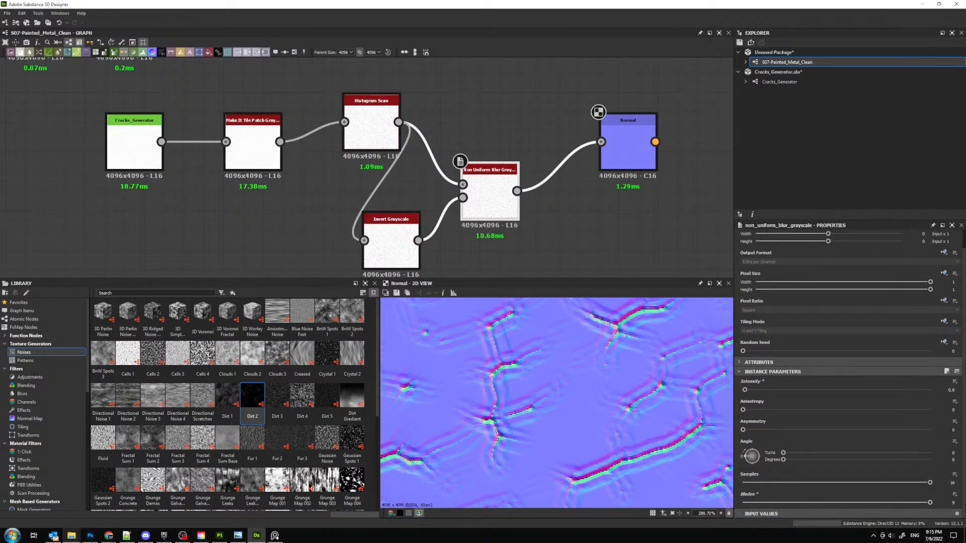
- Insert a Blur HQ Grayscale node between the Non Uniform Blur and Normal nodes
{"action": "middle_click_drag", "start_coordinate": [549, 172], "coordinate": [450, 176]}
{"action": "key", "text": "space"}
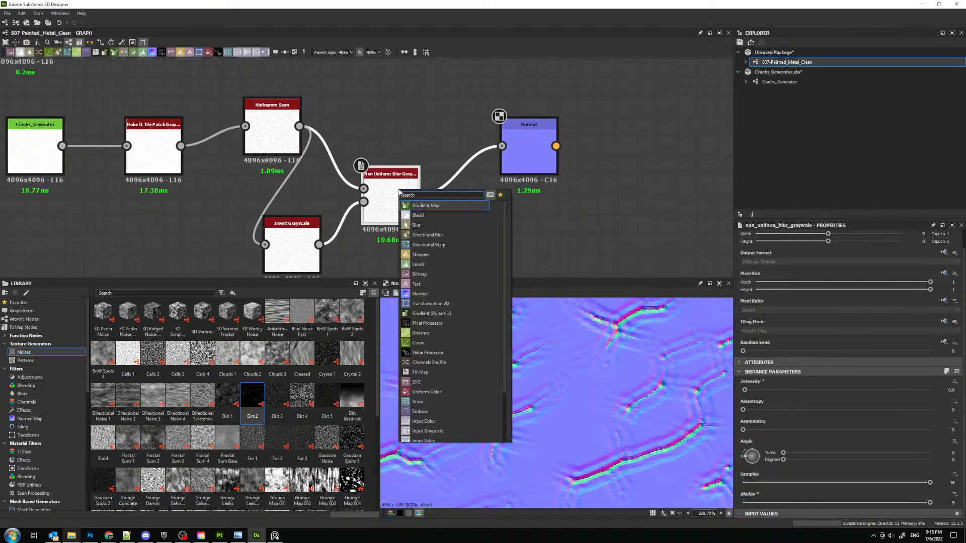
{"action": "type", "text": "blur"}
{"action": "key", "text": "Down"}
{"action": "key", "text": "Return"}
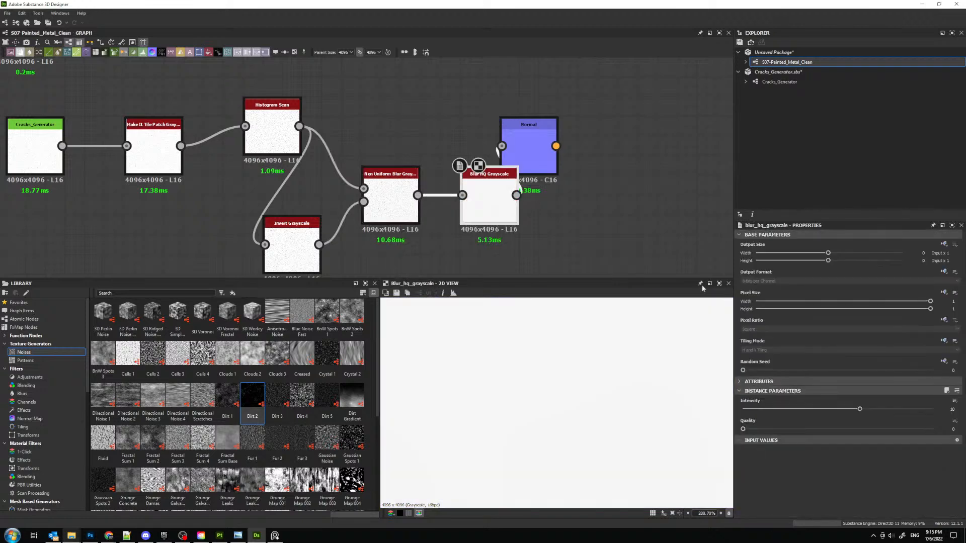
- Lower the Blur HQ Grayscale intensity to 0.18, moving the Normal node aside and previewing its cracks
{"action": "left_click_drag", "start_coordinate": [859, 409], "coordinate": [748, 410]}
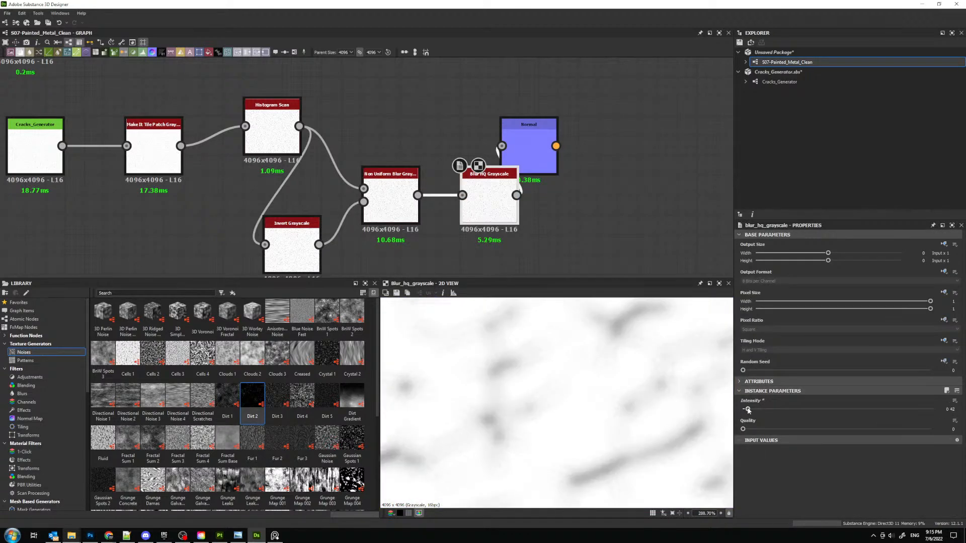
{"action": "double_click", "coordinate": [528, 151]}
{"action": "left_click_drag", "start_coordinate": [528, 151], "coordinate": [627, 151]}
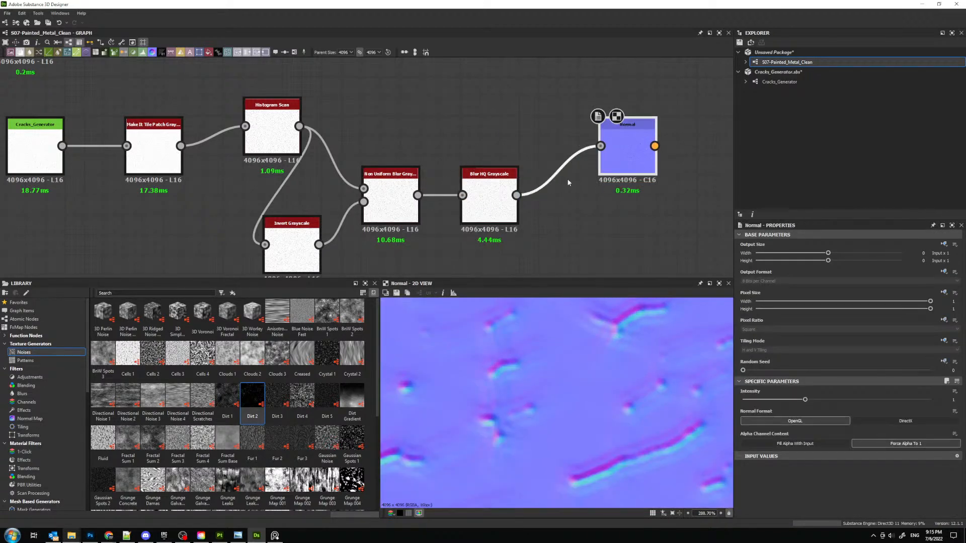
{"action": "left_click", "coordinate": [486, 202]}
{"action": "left_click_drag", "start_coordinate": [748, 409], "coordinate": [745, 410]}
- Insert a Blend node between Blur HQ Grayscale and Normal, and connect the Make It Tile Patch output to its foreground
{"action": "middle_click_drag", "start_coordinate": [568, 169], "coordinate": [521, 184]}
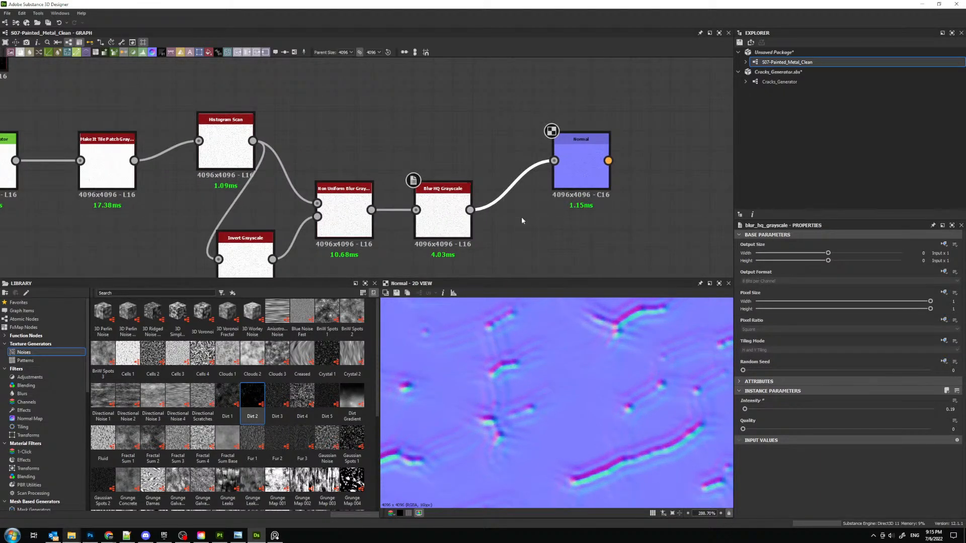
{"action": "key", "text": "space"}
{"action": "type", "text": "blend"}
{"action": "key", "text": "Return"}
{"action": "left_click_drag", "start_coordinate": [493, 175], "coordinate": [502, 150]}
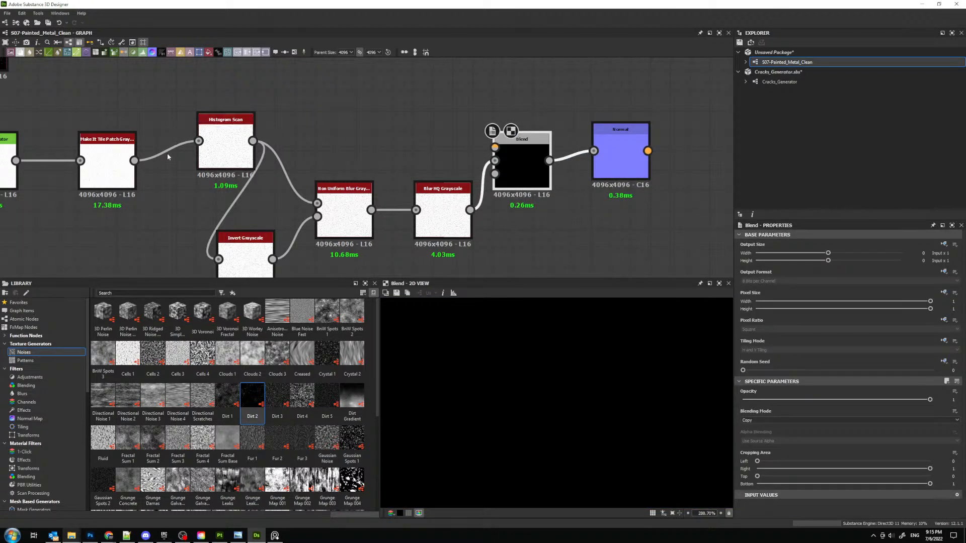
{"action": "left_click_drag", "start_coordinate": [134, 160], "coordinate": [495, 148]}
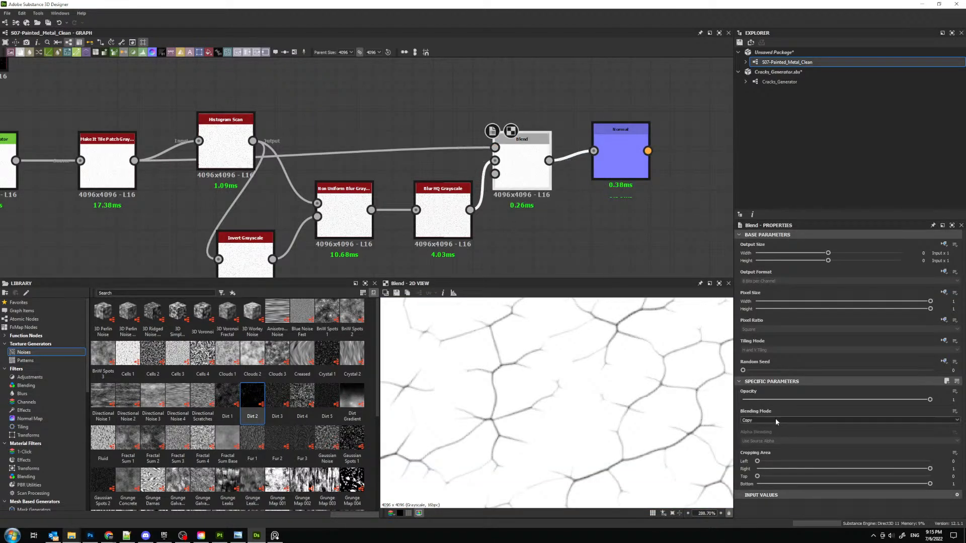
- Set the Blend node's blending mode to Multiply and compare the resulting normal map with the reference photo
{"action": "scroll", "coordinate": [775, 419], "scroll_direction": "down", "scroll_amount": 2}
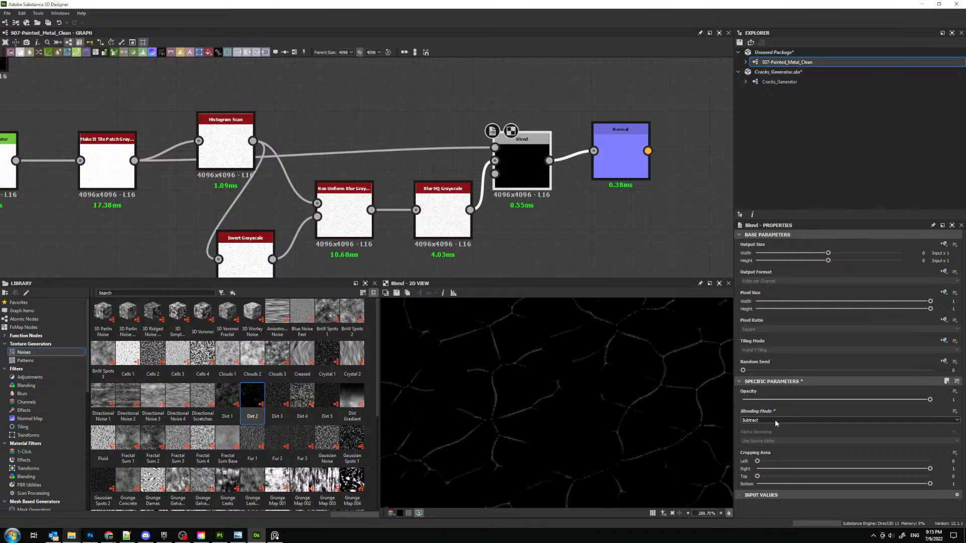
{"action": "scroll", "coordinate": [774, 420], "scroll_direction": "down", "scroll_amount": 1}
{"action": "left_click", "coordinate": [614, 177]}
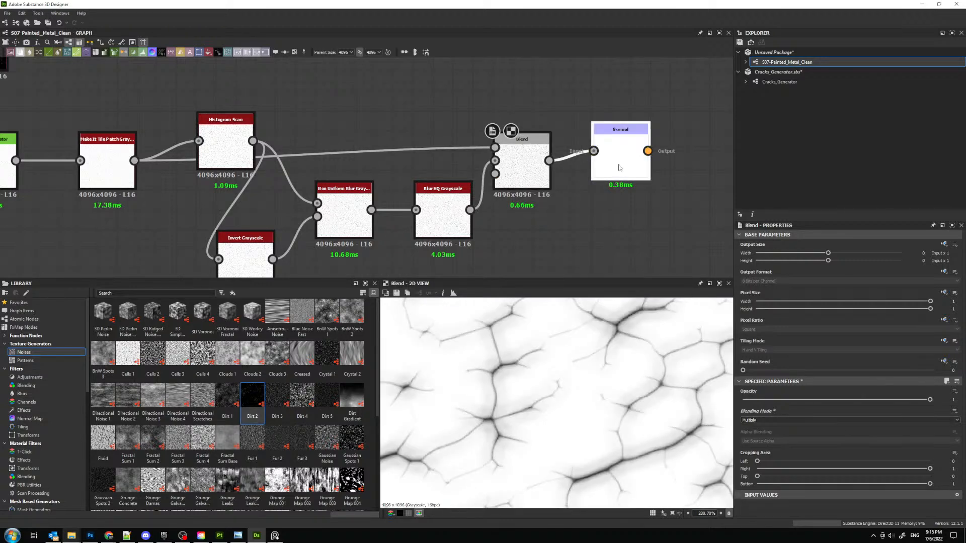
{"action": "scroll", "coordinate": [556, 379], "scroll_direction": "down", "scroll_amount": 5}
{"action": "scroll", "coordinate": [578, 387], "scroll_direction": "up", "scroll_amount": 3}
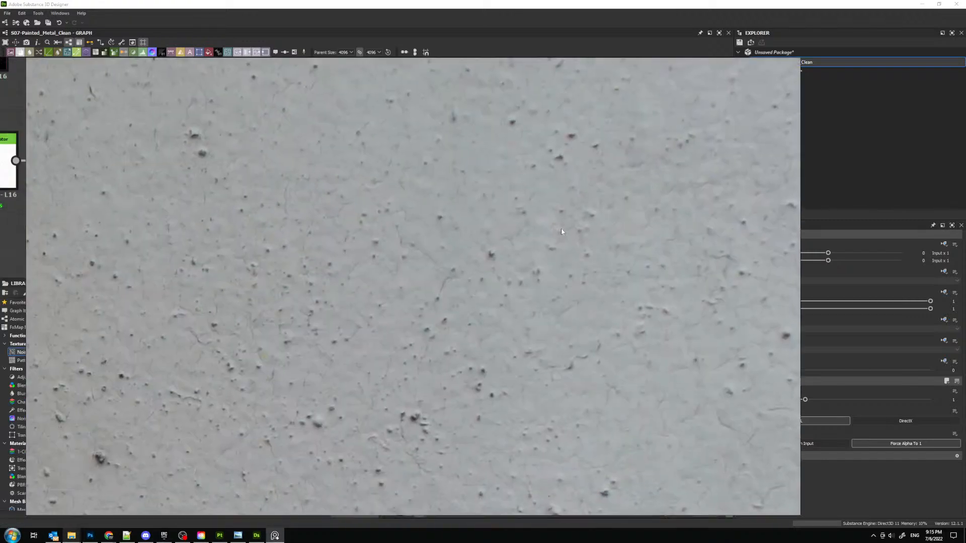
{"action": "scroll", "coordinate": [554, 384], "scroll_direction": "down", "scroll_amount": 5}
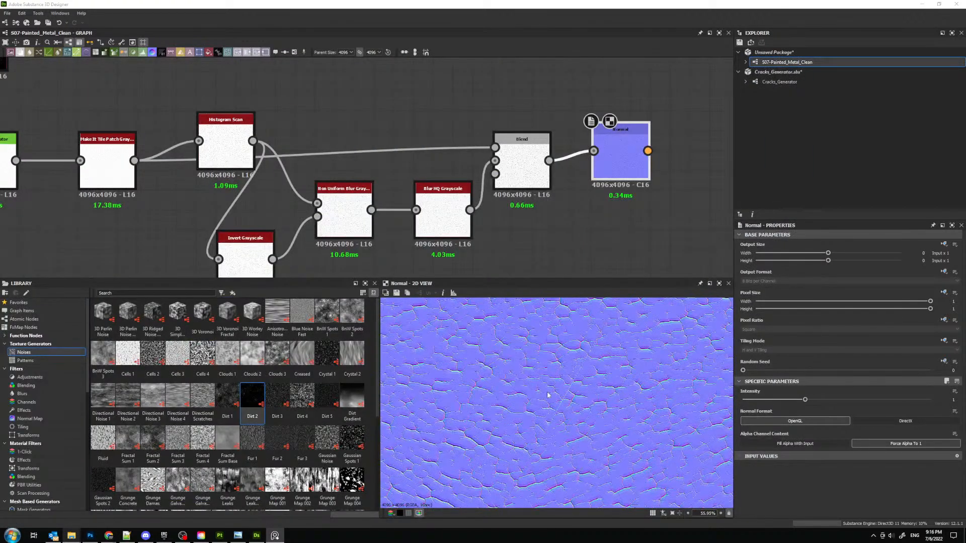
{"action": "scroll", "coordinate": [554, 384], "scroll_direction": "up", "scroll_amount": 3}
- Set the Make It Tile Patch node's mask precision to 0.95 and mask warping to 46.18, and inspect the crack pattern
{"action": "middle_click_drag", "start_coordinate": [248, 148], "coordinate": [613, 164]}
{"action": "scroll", "coordinate": [469, 180], "scroll_direction": "up", "scroll_amount": 4}
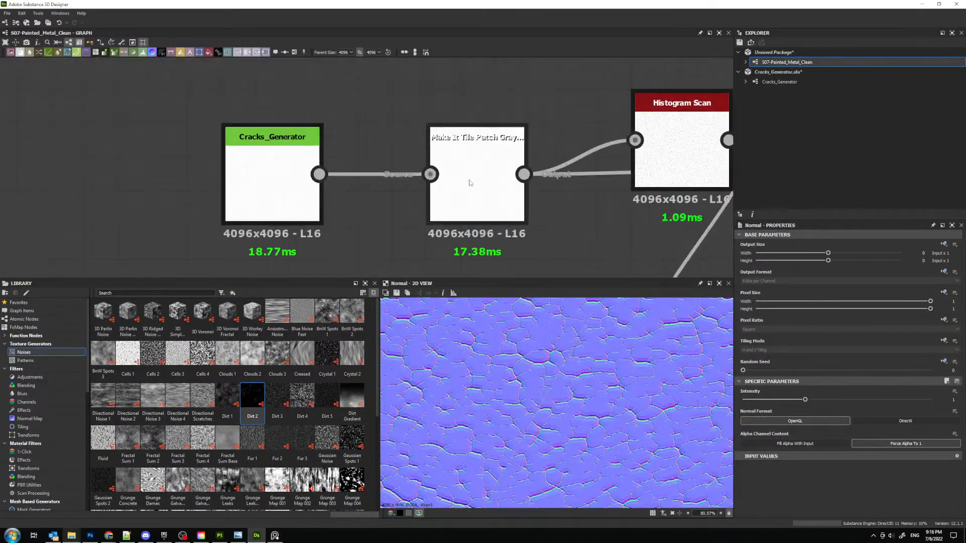
{"action": "left_click", "coordinate": [475, 191]}
{"action": "scroll", "coordinate": [923, 402], "scroll_direction": "down", "scroll_amount": 2}
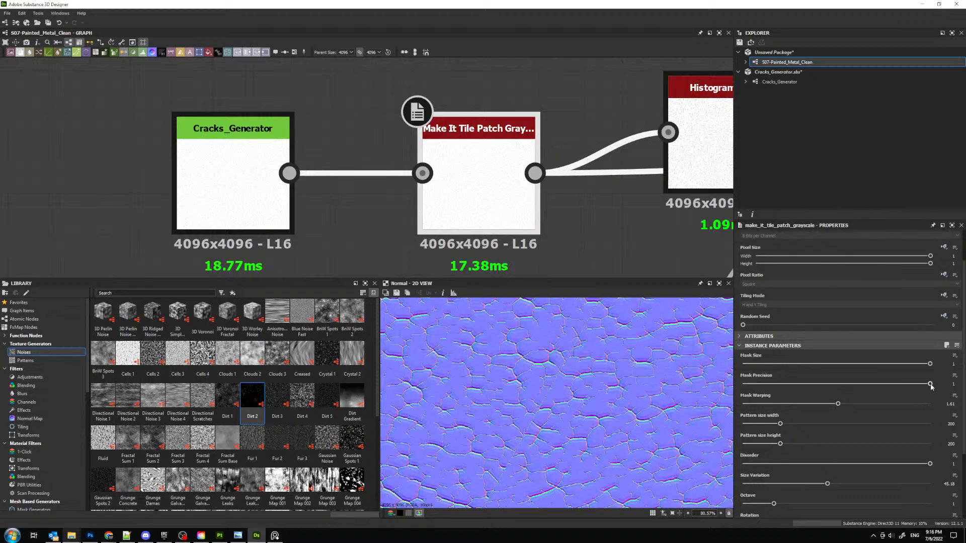
{"action": "left_click_drag", "start_coordinate": [930, 383], "coordinate": [923, 387]}
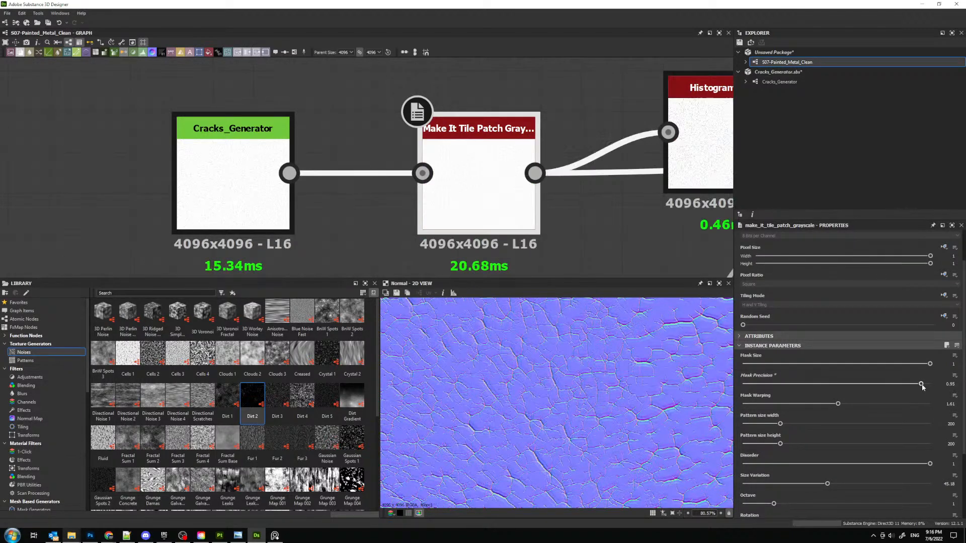
{"action": "left_click_drag", "start_coordinate": [838, 403], "coordinate": [879, 405]}
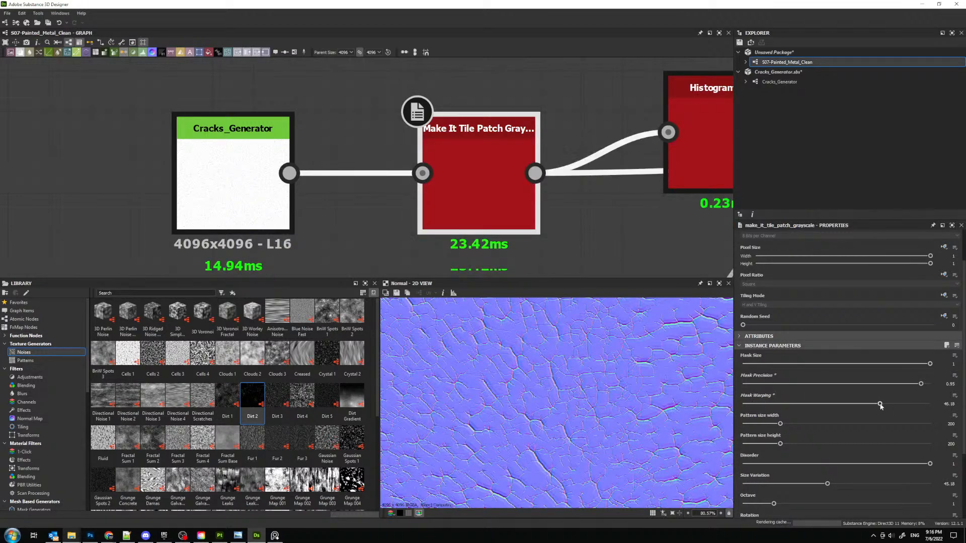
{"action": "scroll", "coordinate": [583, 409], "scroll_direction": "down", "scroll_amount": 3}
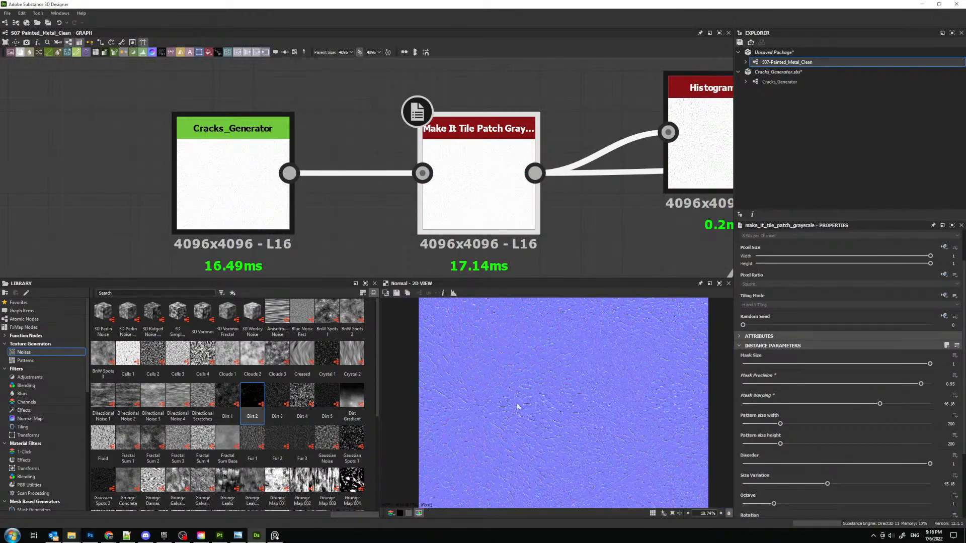
{"action": "scroll", "coordinate": [618, 344], "scroll_direction": "up", "scroll_amount": 5}
{"action": "scroll", "coordinate": [621, 352], "scroll_direction": "down", "scroll_amount": 2}
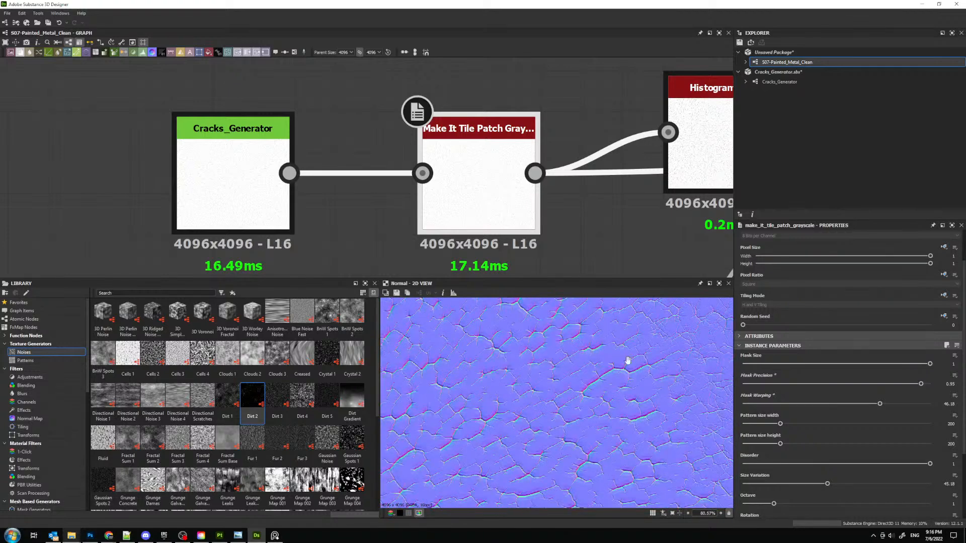
{"action": "scroll", "coordinate": [525, 205], "scroll_direction": "down", "scroll_amount": 3}
{"action": "scroll", "coordinate": [525, 205], "scroll_direction": "down", "scroll_amount": 2}
- Add a Transformation 2D node after the crack chain's Normal node and apply its /2 scaling
{"action": "middle_click_drag", "start_coordinate": [525, 204], "coordinate": [268, 199]}
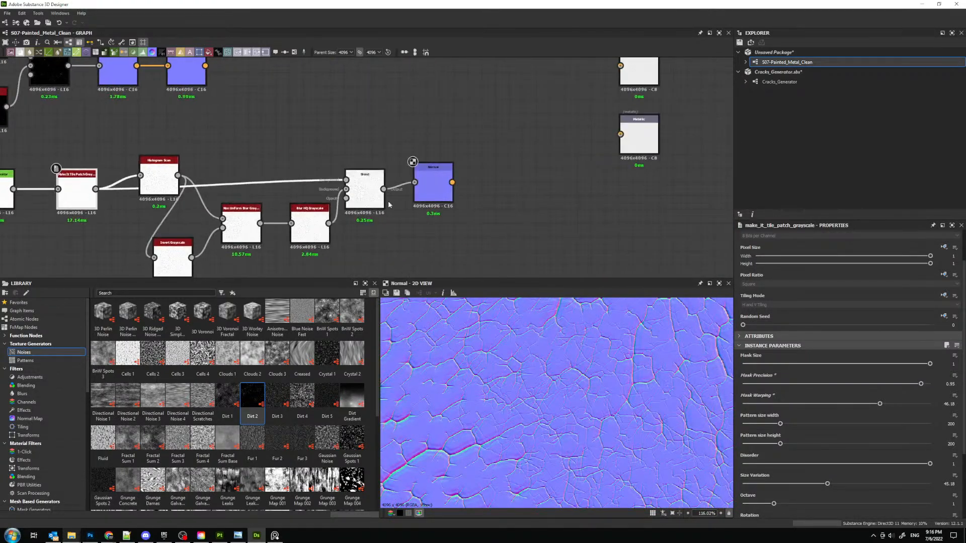
{"action": "left_click", "coordinate": [447, 191]}
{"action": "key", "text": "space"}
{"action": "type", "text": "nor"}
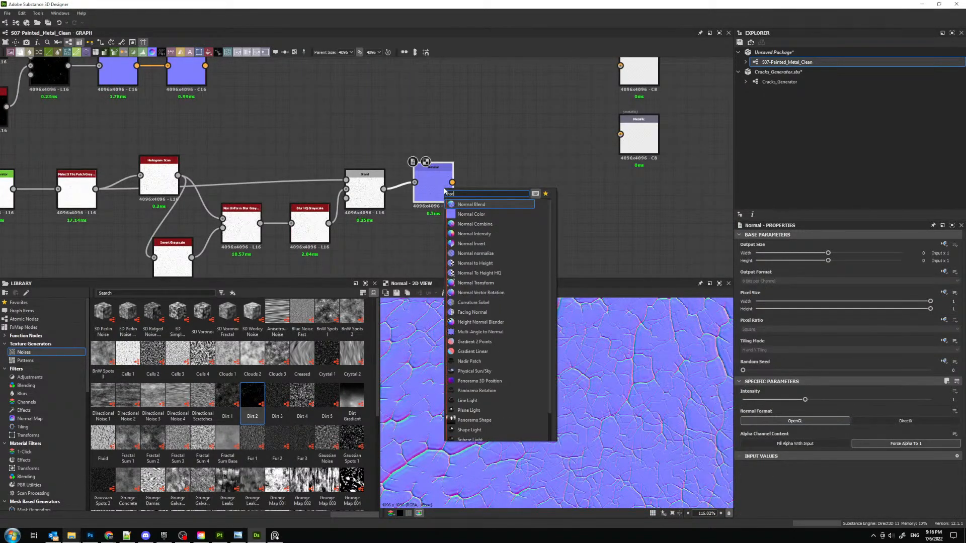
{"action": "key", "text": "BackSpace"}
{"action": "key", "text": "BackSpace"}
{"action": "key", "text": "BackSpace"}
{"action": "type", "text": "tra"}
{"action": "key", "text": "Return"}
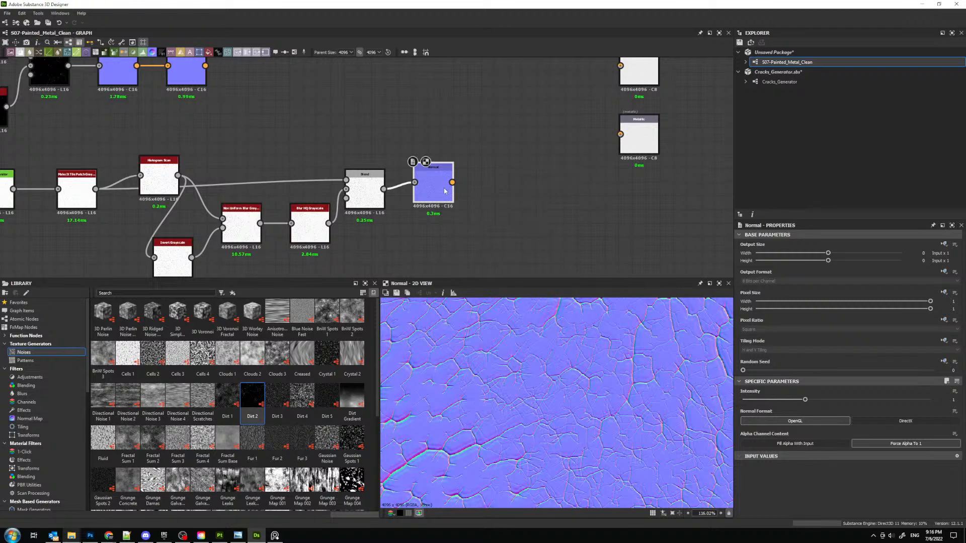
{"action": "left_click", "coordinate": [948, 468]}
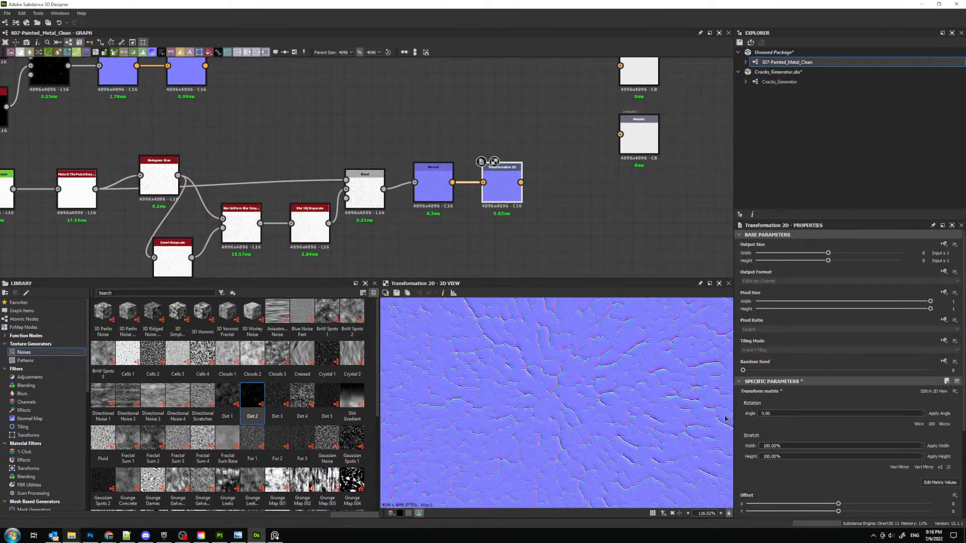
- Delete the Normal Transform node that follows the upper chain's Normal node
{"action": "middle_click_drag", "start_coordinate": [346, 171], "coordinate": [445, 180]}
{"action": "scroll", "coordinate": [445, 181], "scroll_direction": "up", "scroll_amount": 4}
{"action": "left_click_drag", "start_coordinate": [492, 173], "coordinate": [533, 159]}
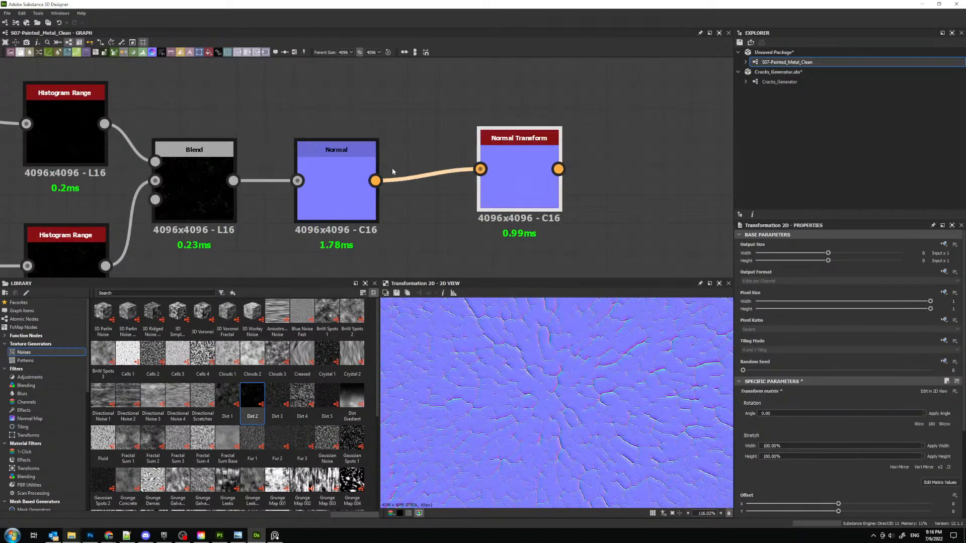
{"action": "key", "text": "Delete"}
- Add a Transformation 2D node after the upper chain's Normal node, apply its /2 scaling, and inspect the tiled result
{"action": "left_click", "coordinate": [361, 164]}
{"action": "left_click_drag", "start_coordinate": [375, 181], "coordinate": [462, 170]}
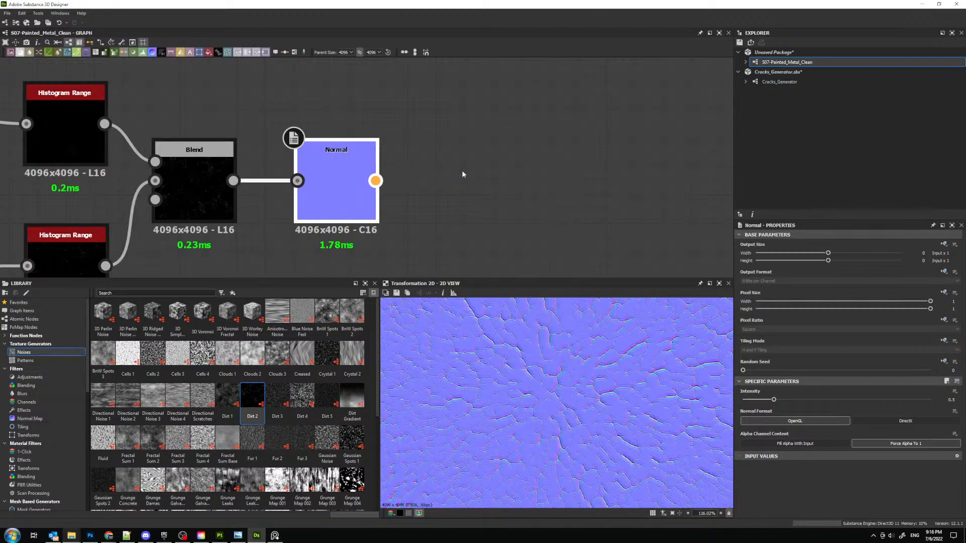
{"action": "left_click_drag", "start_coordinate": [376, 181], "coordinate": [442, 177]}
{"action": "type", "text": "tr"}
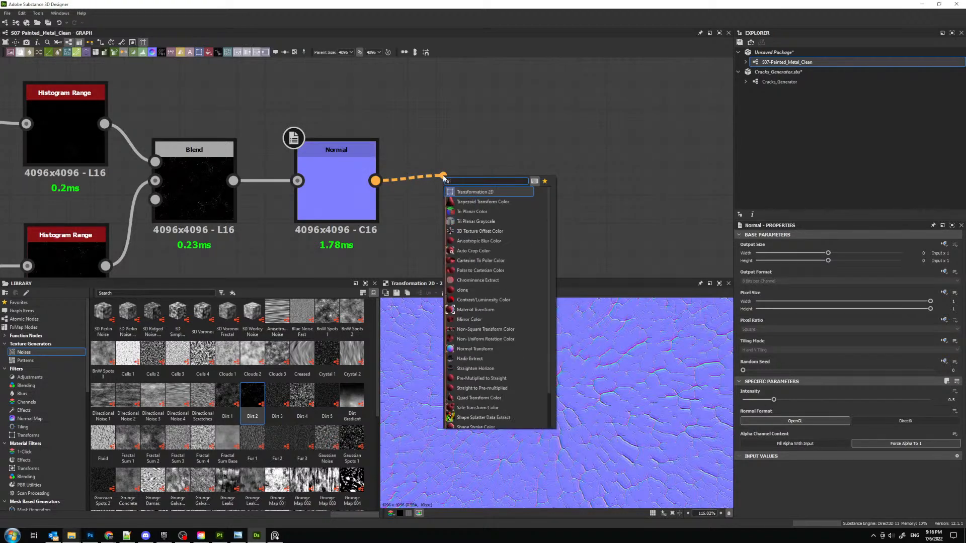
{"action": "key", "text": "Return"}
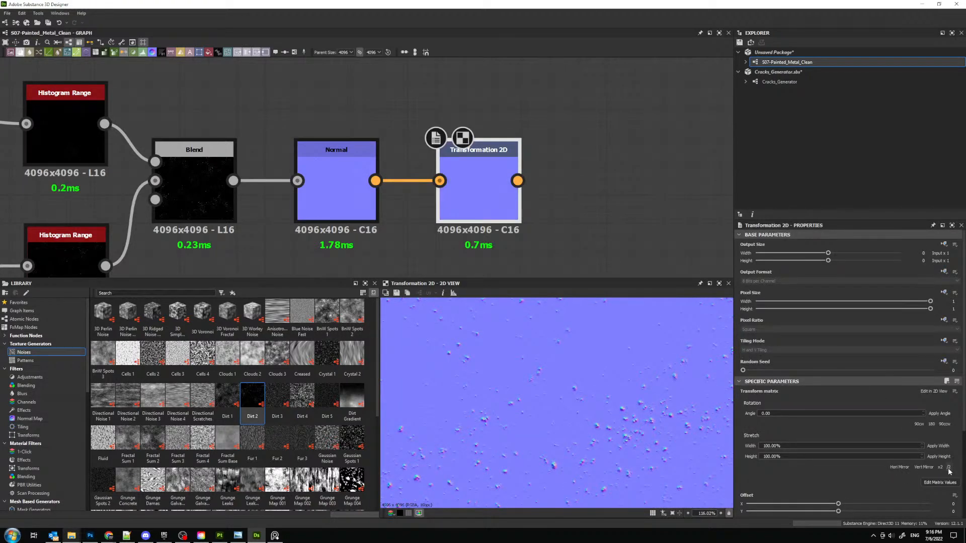
{"action": "scroll", "coordinate": [450, 242], "scroll_direction": "up", "scroll_amount": 3}
{"action": "scroll", "coordinate": [593, 385], "scroll_direction": "up", "scroll_amount": 3}
{"action": "scroll", "coordinate": [586, 382], "scroll_direction": "down", "scroll_amount": 13}
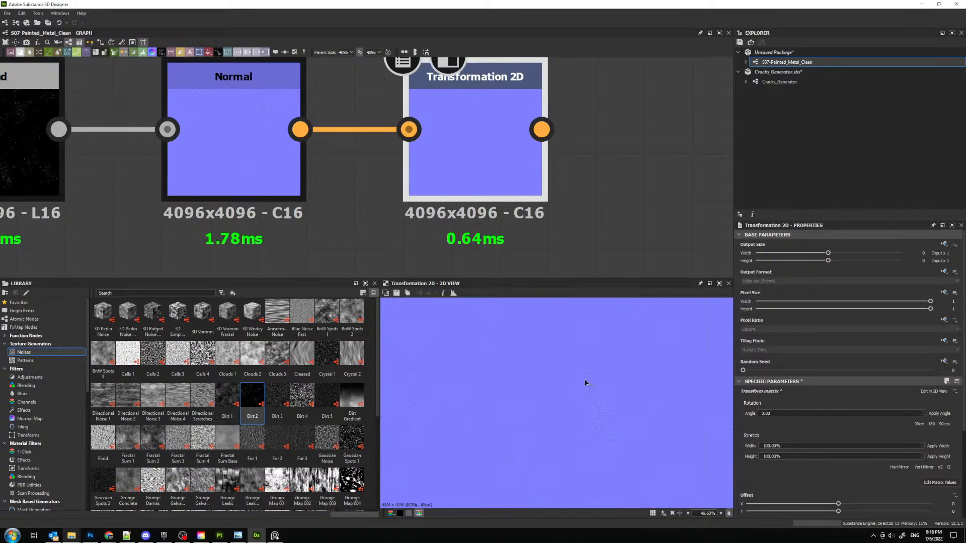
{"action": "scroll", "coordinate": [576, 380], "scroll_direction": "up", "scroll_amount": 3}
{"action": "middle_click_drag", "start_coordinate": [532, 121], "coordinate": [489, 90]}
{"action": "scroll", "coordinate": [486, 140], "scroll_direction": "down", "scroll_amount": 8}
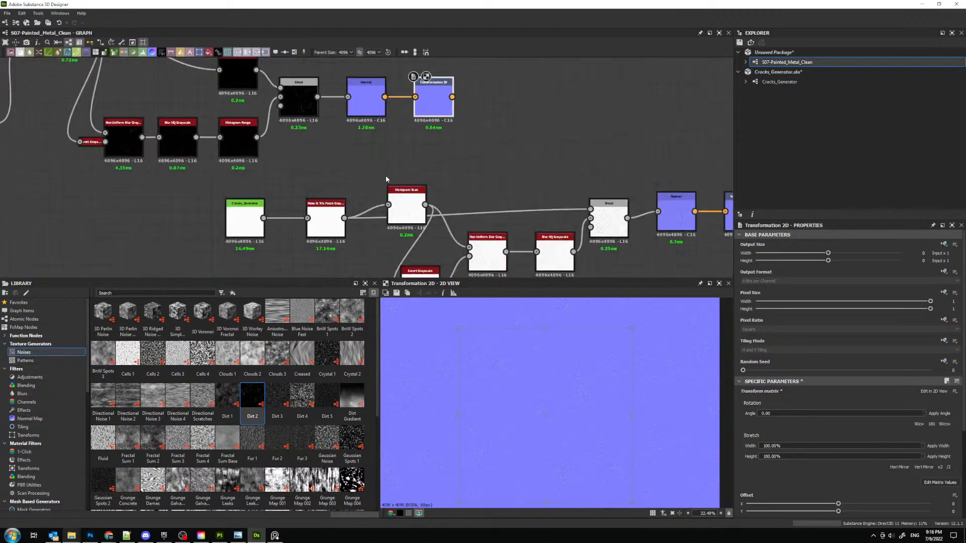
- Move the whole crack node chain left so it sits beneath the upper chain
{"action": "left_click_drag", "start_coordinate": [266, 180], "coordinate": [566, 247]}
{"action": "left_click_drag", "start_coordinate": [542, 195], "coordinate": [363, 205]}
{"action": "left_click", "coordinate": [406, 189]}
{"action": "scroll", "coordinate": [351, 199], "scroll_direction": "up", "scroll_amount": 3}
{"action": "scroll", "coordinate": [349, 198], "scroll_direction": "up", "scroll_amount": 1}
- Preview the crack chain's Transformation 2D output and lower its Normal node's intensity to about 0.13
{"action": "double_click", "coordinate": [371, 203]}
{"action": "scroll", "coordinate": [571, 382], "scroll_direction": "up", "scroll_amount": 9}
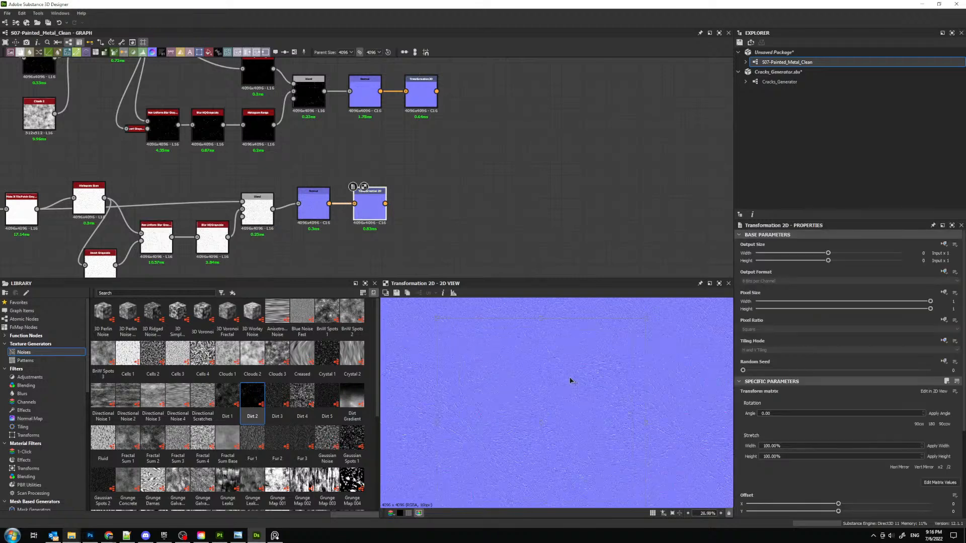
{"action": "left_click", "coordinate": [321, 205]}
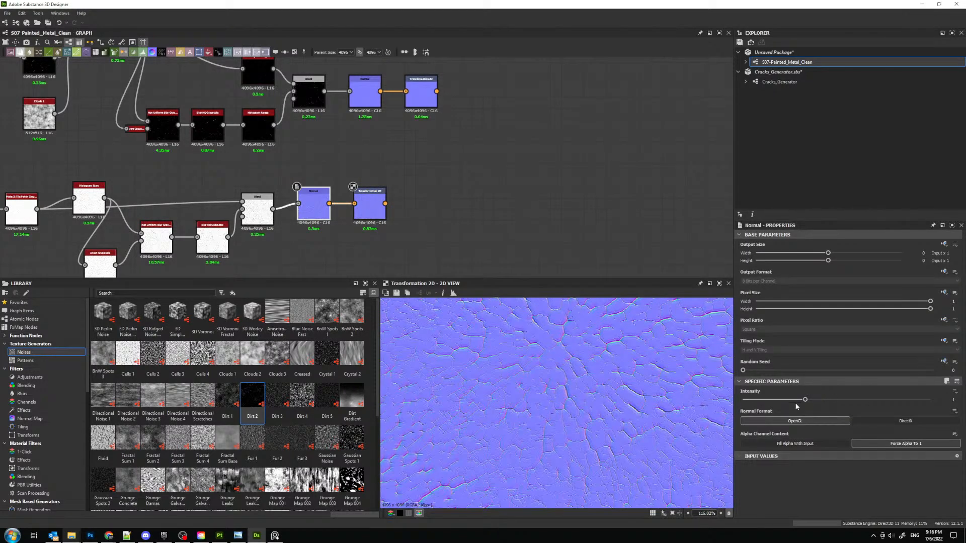
{"action": "left_click_drag", "start_coordinate": [795, 401], "coordinate": [751, 404]}
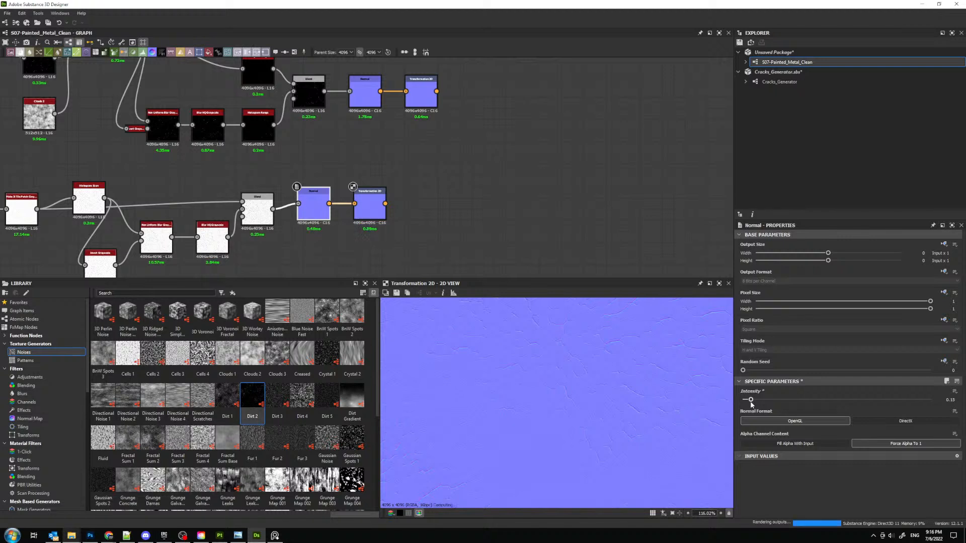
- Add a Normal Combine node and feed it the Transformation 2D outputs of both the upper and crack chains
{"action": "middle_click_drag", "start_coordinate": [487, 135], "coordinate": [476, 183]}
{"action": "key", "text": "space"}
{"action": "type", "text": "norm"}
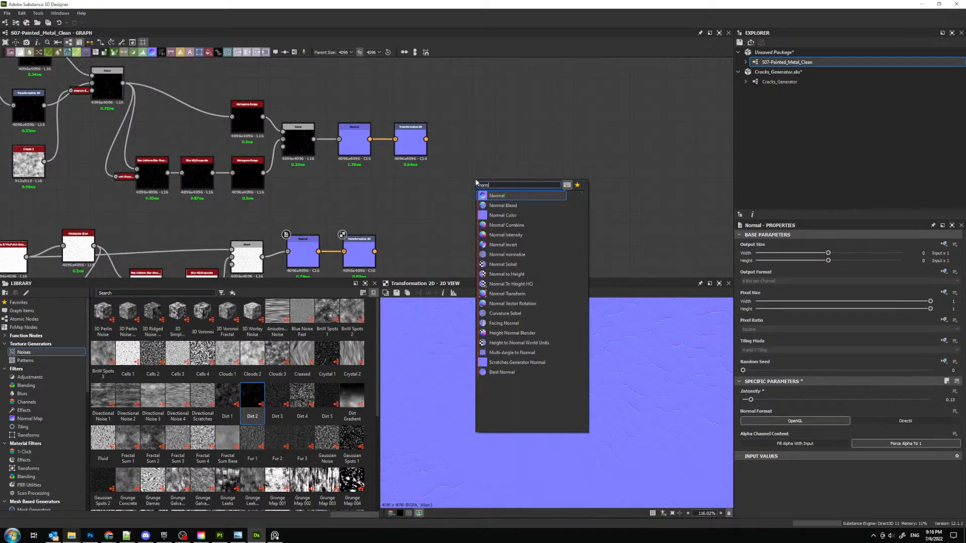
{"action": "key", "text": "Down"}
{"action": "key", "text": "Down"}
{"action": "key", "text": "Down"}
{"action": "key", "text": "Return"}
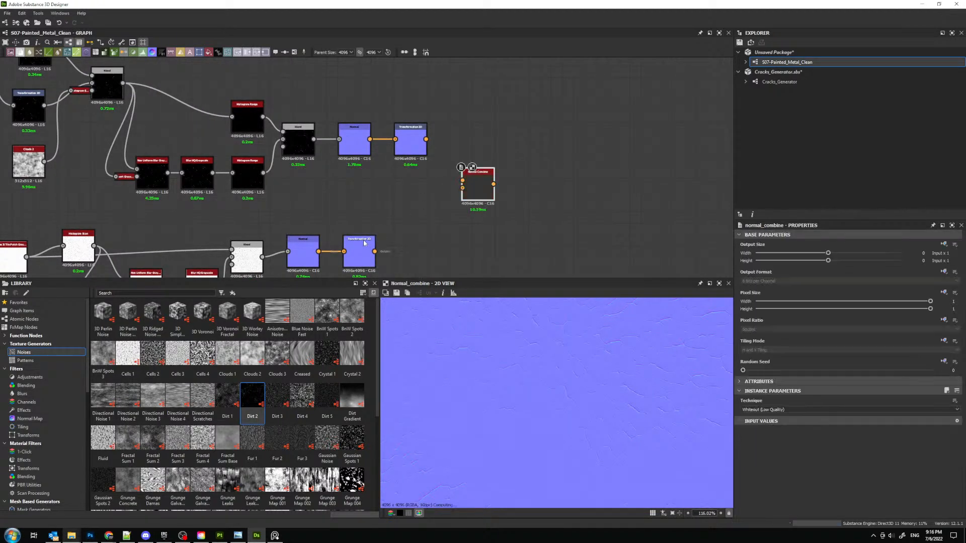
{"action": "left_click_drag", "start_coordinate": [375, 251], "coordinate": [470, 191]}
{"action": "left_click_drag", "start_coordinate": [426, 139], "coordinate": [462, 180]}
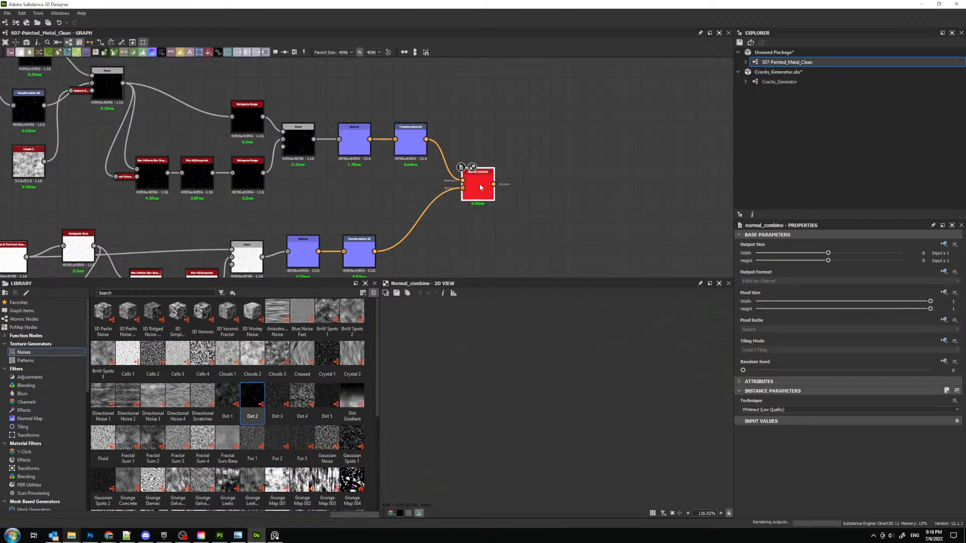
- Set the Normal Combine node's technique to Detail Oriented (High Quality) and inspect the combined normal map
{"action": "left_click", "coordinate": [757, 409]}
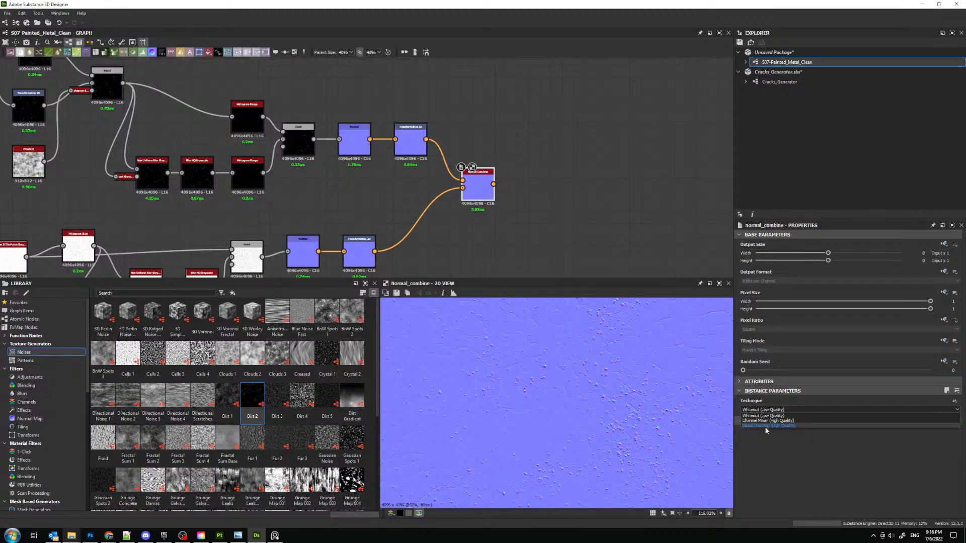
{"action": "left_click", "coordinate": [768, 432]}
{"action": "scroll", "coordinate": [556, 339], "scroll_direction": "down", "scroll_amount": 5}
{"action": "scroll", "coordinate": [555, 339], "scroll_direction": "up", "scroll_amount": 5}
- Apply /2 scaling on the crack chain's Transformation 2D node and raise that chain's Normal intensity to about 0.19
{"action": "left_click", "coordinate": [358, 251]}
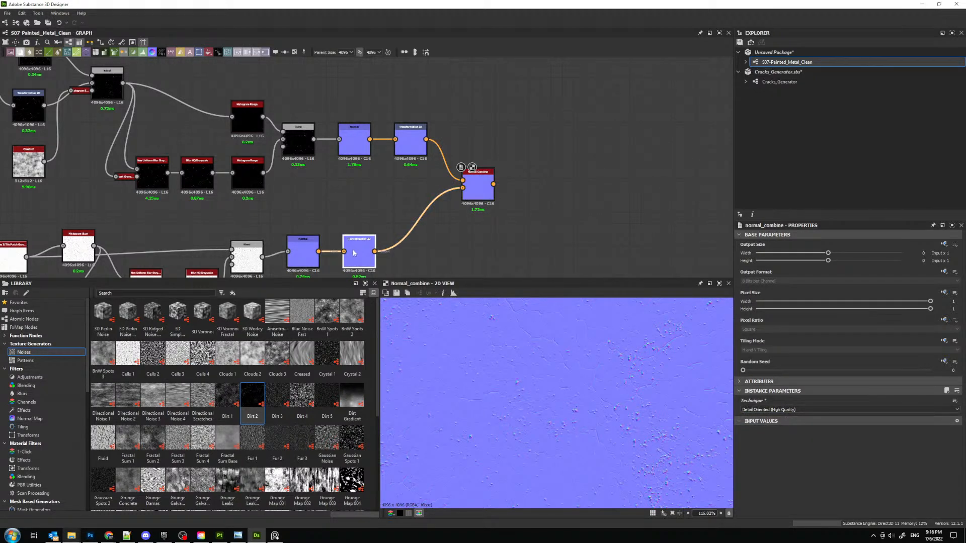
{"action": "left_click", "coordinate": [948, 468]}
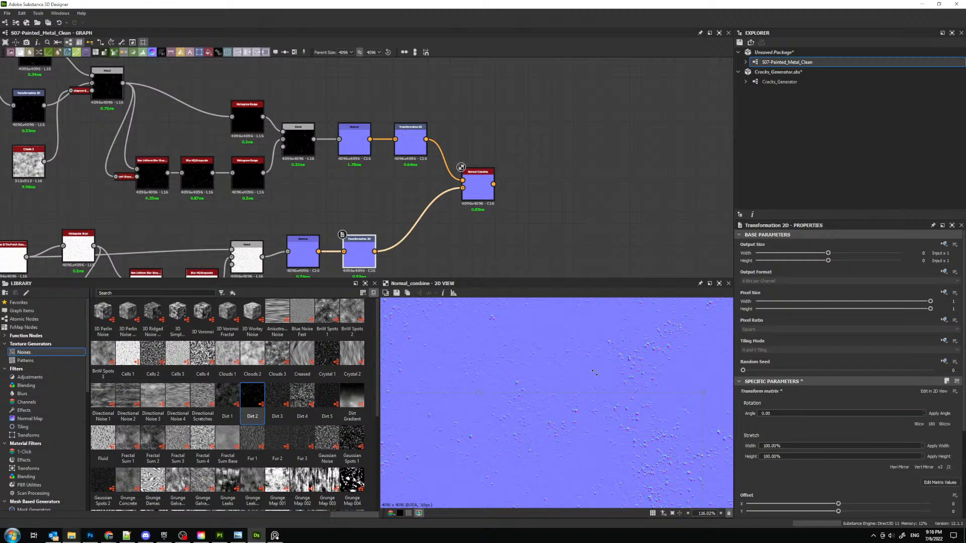
{"action": "scroll", "coordinate": [590, 398], "scroll_direction": "up", "scroll_amount": 4}
{"action": "left_click", "coordinate": [304, 254]}
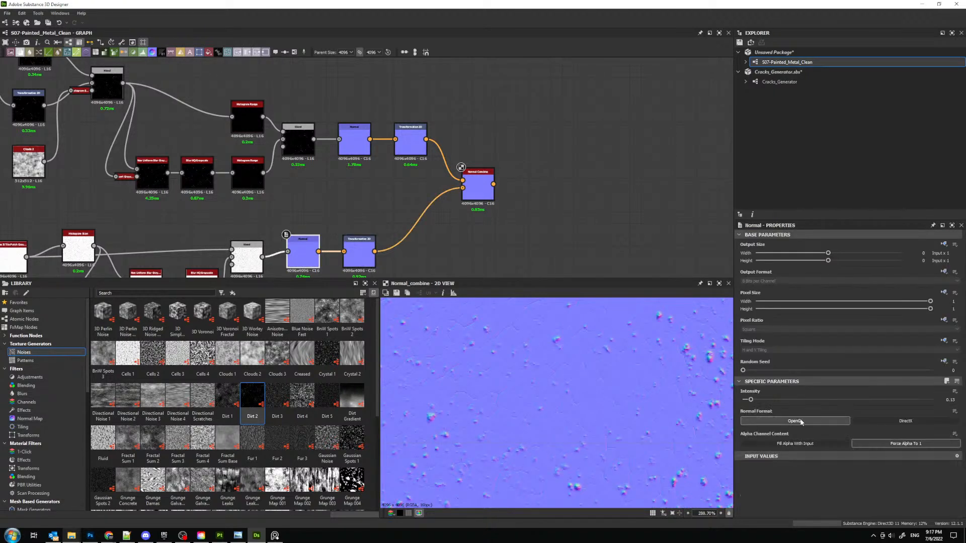
{"action": "left_click_drag", "start_coordinate": [750, 399], "coordinate": [755, 400]}
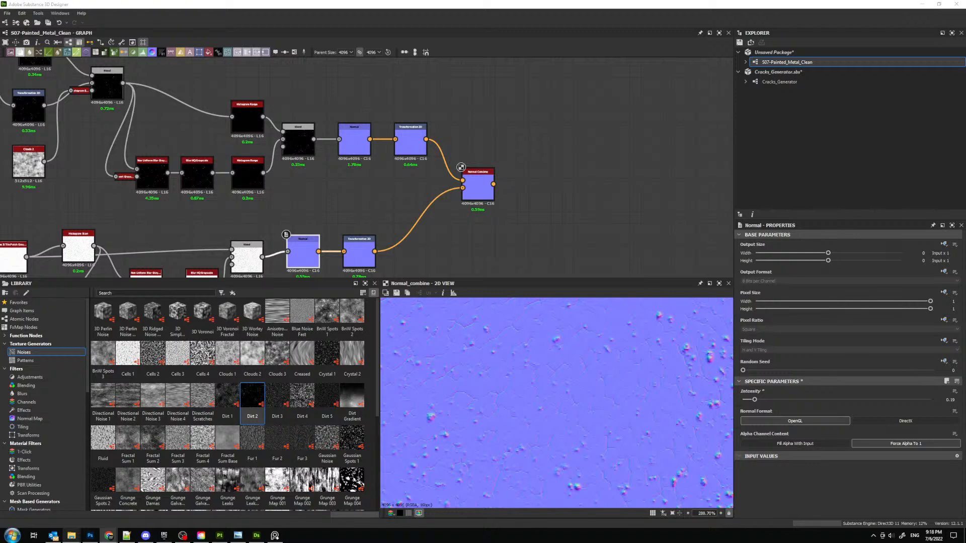
- Switch to the browser, examine the red painted robot arm images on the ArtStation Mechanical arm page, and close that page
{"action": "mouse_move", "coordinate": [1, 109]}
{"action": "left_mouse_down"}
{"action": "mouse_move", "coordinate": [372, 105]}
{"action": "mouse_move", "coordinate": [377, 1]}
{"action": "left_mouse_up"}
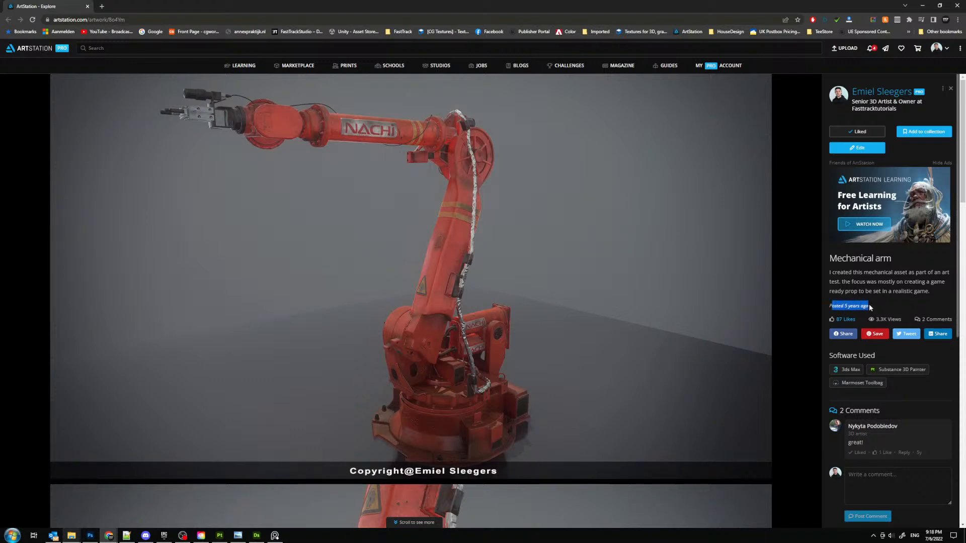
{"action": "left_click_drag", "start_coordinate": [868, 305], "coordinate": [844, 306]}
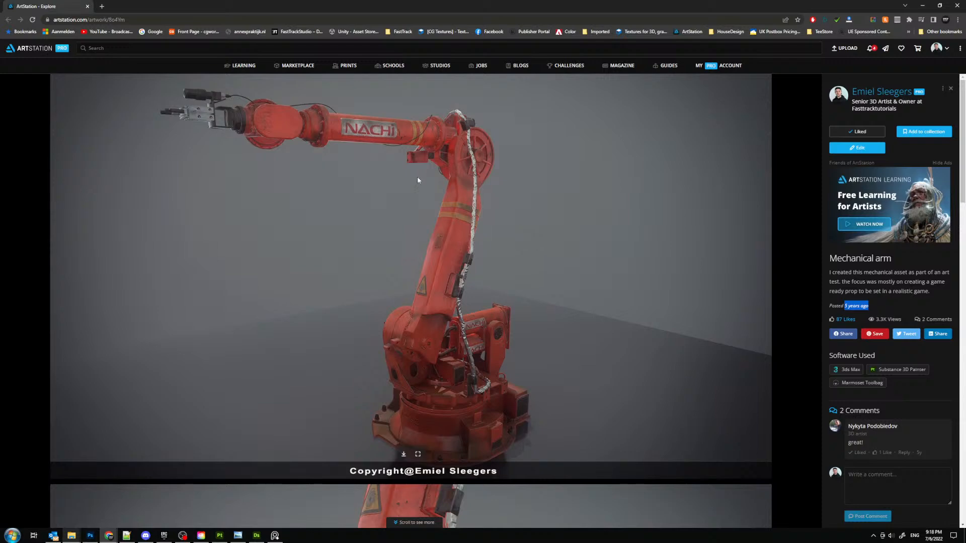
{"action": "scroll", "coordinate": [383, 136], "scroll_direction": "down", "scroll_amount": 9}
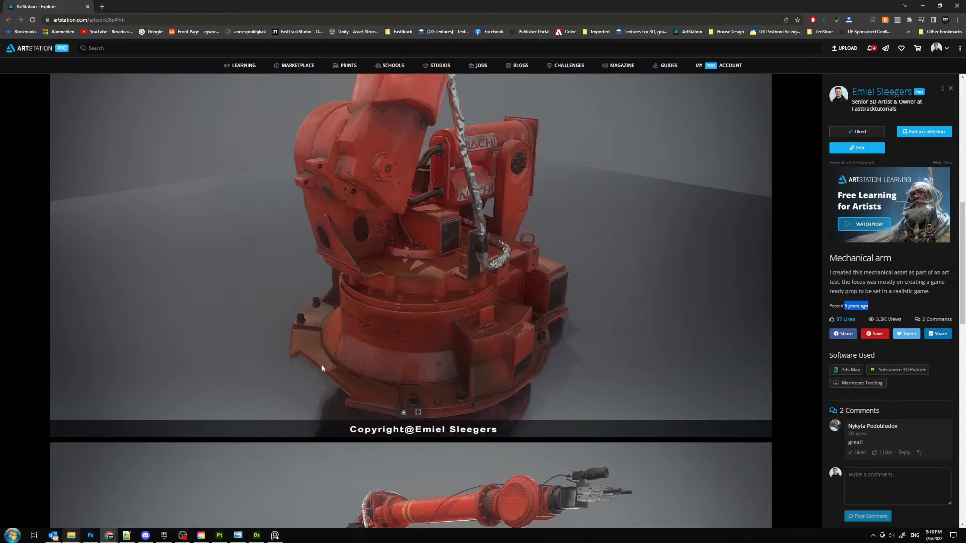
{"action": "scroll", "coordinate": [498, 344], "scroll_direction": "down", "scroll_amount": 6}
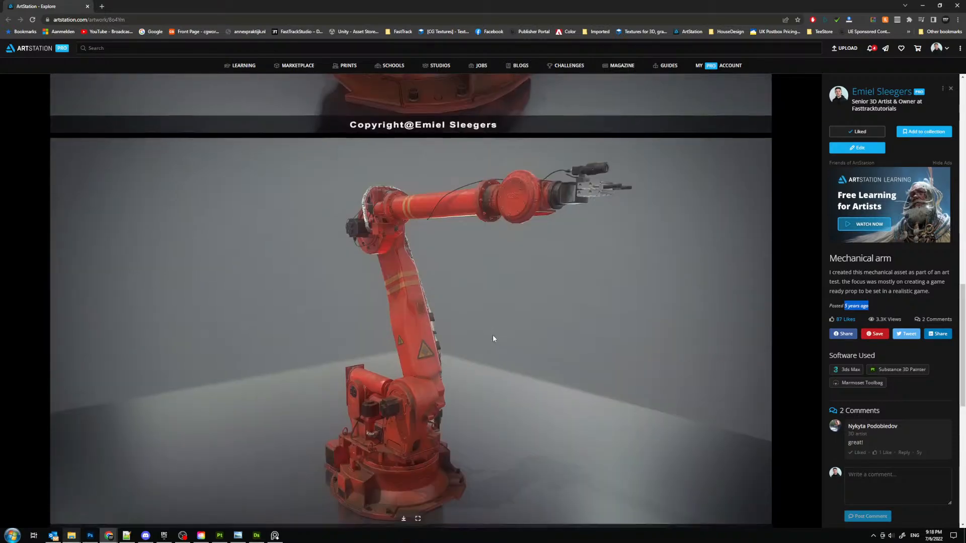
{"action": "scroll", "coordinate": [493, 338], "scroll_direction": "down", "scroll_amount": 3}
{"action": "scroll", "coordinate": [493, 338], "scroll_direction": "down", "scroll_amount": 6}
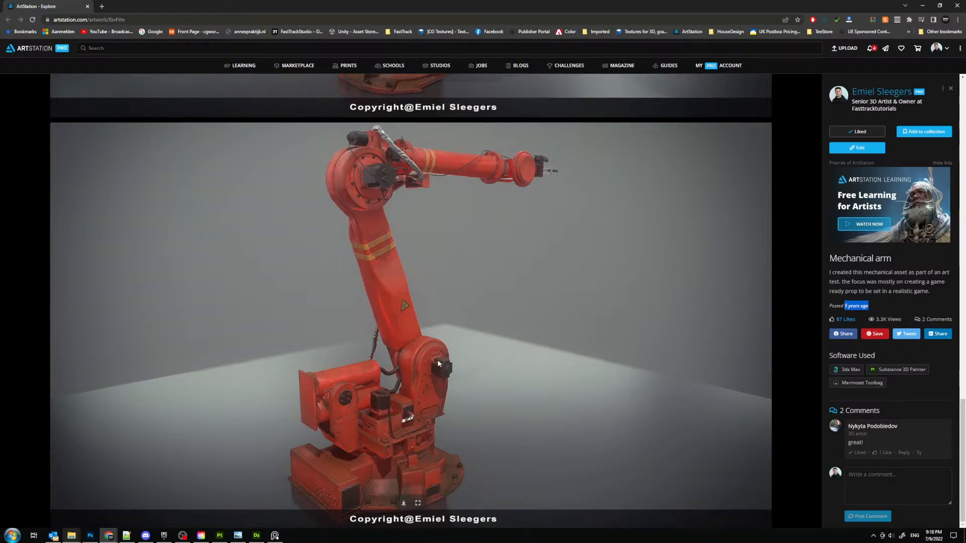
{"action": "left_click", "coordinate": [88, 6]}
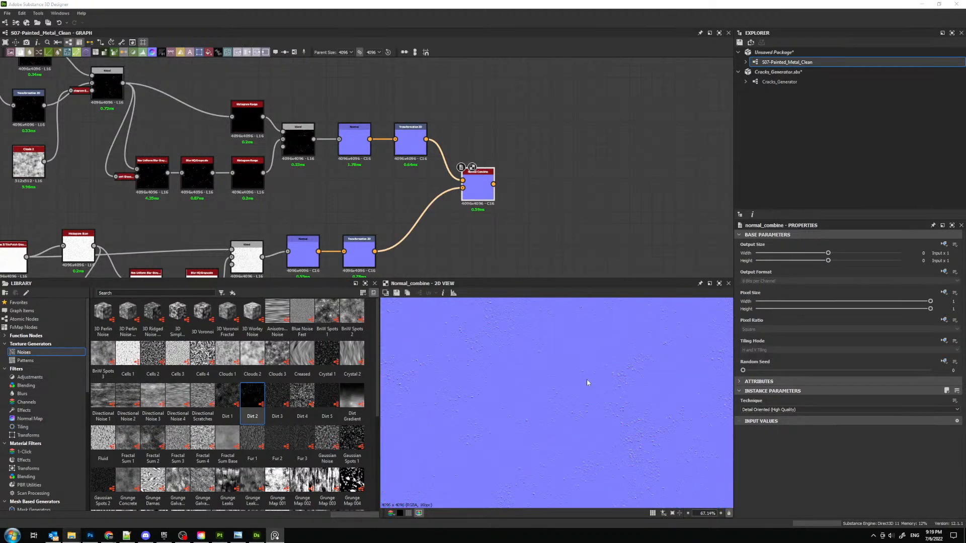
- Examine the combined normal map up close and from afar, and review the node layout around the Normal Combine
{"action": "scroll", "coordinate": [585, 379], "scroll_direction": "down", "scroll_amount": 5}
{"action": "scroll", "coordinate": [571, 360], "scroll_direction": "up", "scroll_amount": 3}
{"action": "scroll", "coordinate": [599, 367], "scroll_direction": "up", "scroll_amount": 1}
{"action": "scroll", "coordinate": [552, 379], "scroll_direction": "up", "scroll_amount": 1}
{"action": "middle_click_drag", "start_coordinate": [504, 192], "coordinate": [383, 196]}
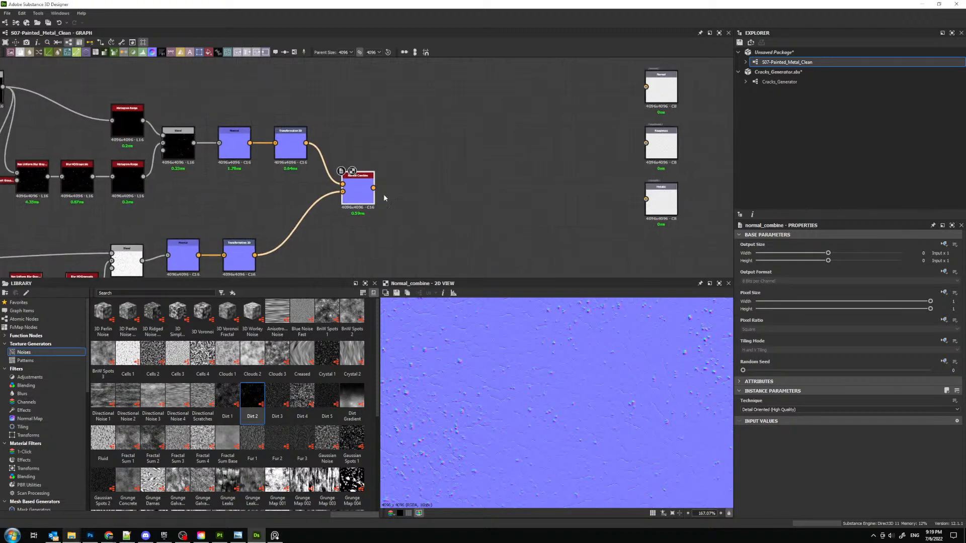
{"action": "scroll", "coordinate": [383, 196], "scroll_direction": "up", "scroll_amount": 1}
{"action": "scroll", "coordinate": [323, 200], "scroll_direction": "down", "scroll_amount": 2}
{"action": "middle_click_drag", "start_coordinate": [208, 214], "coordinate": [297, 204]}
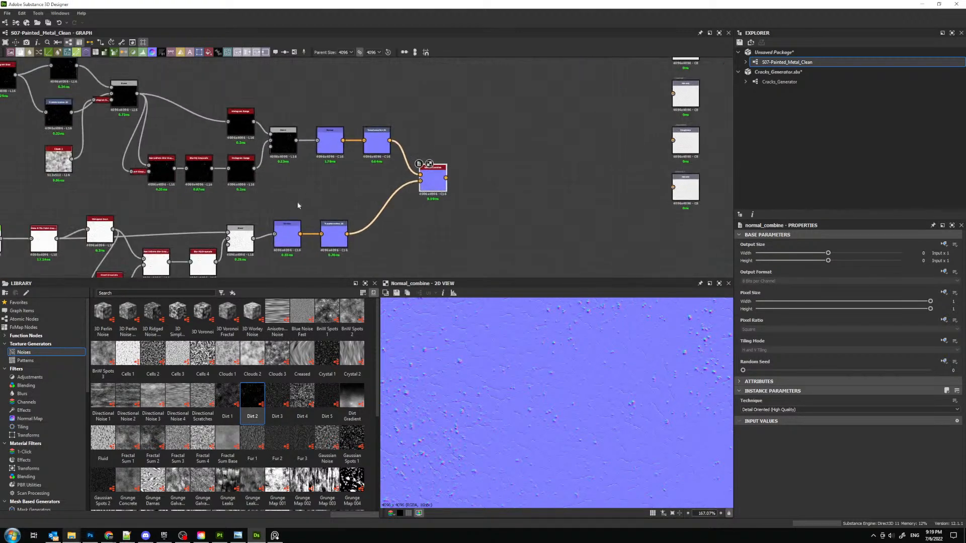
{"action": "scroll", "coordinate": [297, 203], "scroll_direction": "up", "scroll_amount": 1}
- Add a second Normal Combine node after the first and set its technique to Detail Oriented (High Quality)
{"action": "middle_click_drag", "start_coordinate": [485, 169], "coordinate": [327, 208]}
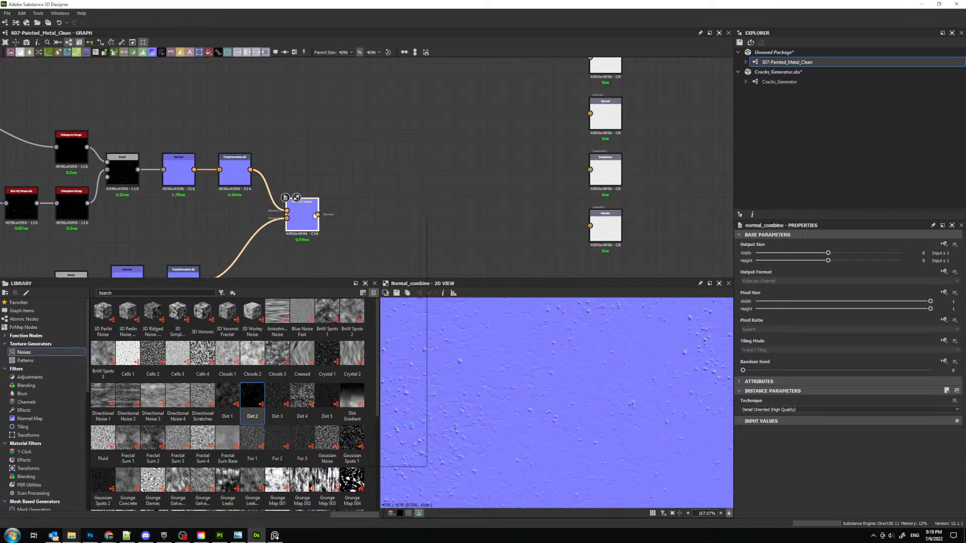
{"action": "key", "text": "space"}
{"action": "type", "text": "norm"}
{"action": "key", "text": "Down"}
{"action": "key", "text": "Down"}
{"action": "key", "text": "Down"}
{"action": "key", "text": "Up"}
{"action": "key", "text": "Return"}
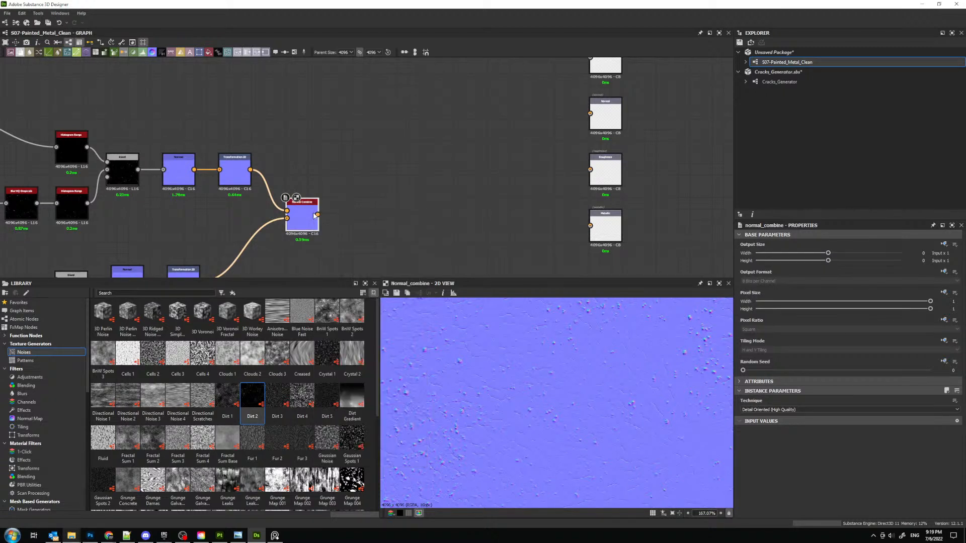
{"action": "double_click", "coordinate": [369, 216]}
{"action": "left_click_drag", "start_coordinate": [368, 217], "coordinate": [457, 211]}
{"action": "left_click", "coordinate": [786, 410]}
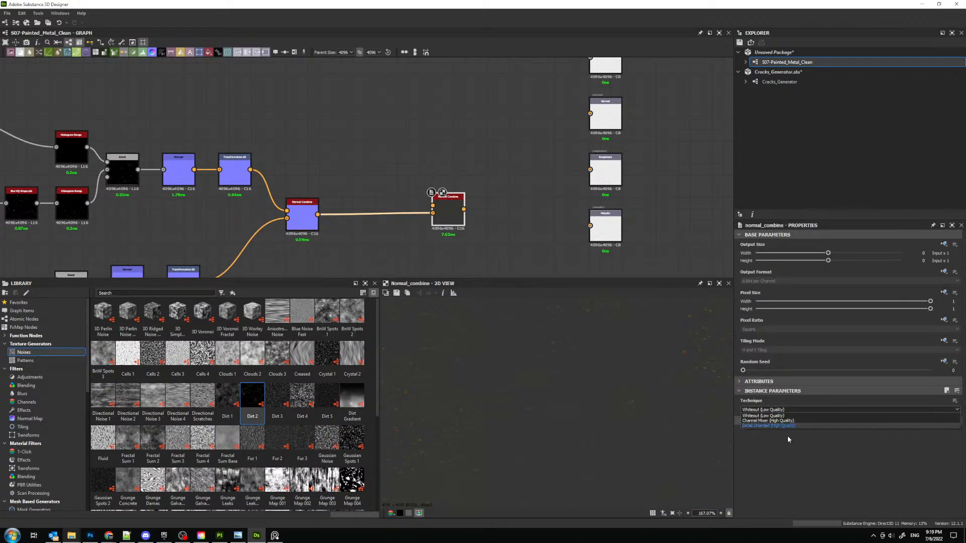
{"action": "left_click", "coordinate": [791, 427]}
- Feed the surface bump chain's Normal output into the second Normal Combine's free input and move that node closer to the first
{"action": "middle_click_drag", "start_coordinate": [324, 170], "coordinate": [397, 214]}
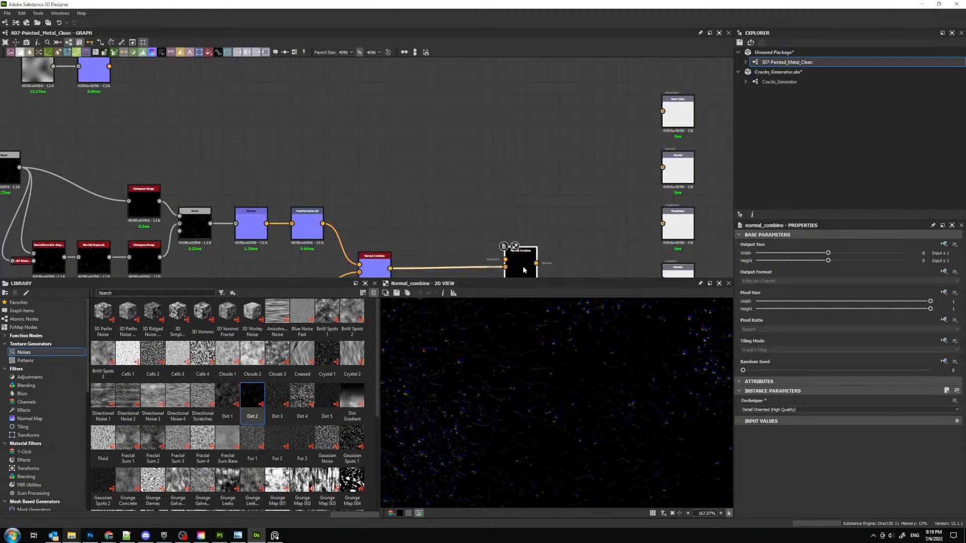
{"action": "left_click_drag", "start_coordinate": [524, 269], "coordinate": [479, 258]}
{"action": "scroll", "coordinate": [285, 188], "scroll_direction": "down", "scroll_amount": 3}
{"action": "scroll", "coordinate": [206, 144], "scroll_direction": "up", "scroll_amount": 2}
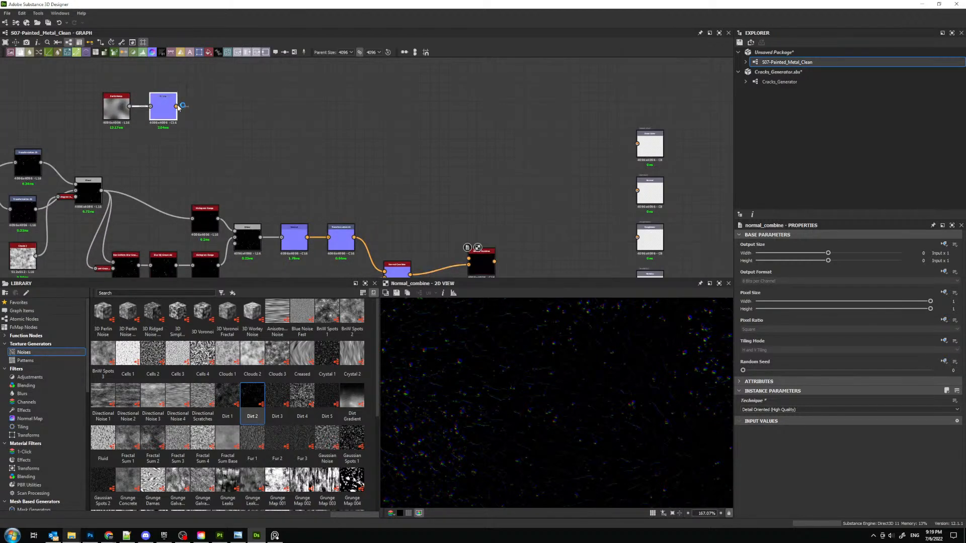
{"action": "left_click_drag", "start_coordinate": [166, 101], "coordinate": [468, 258]}
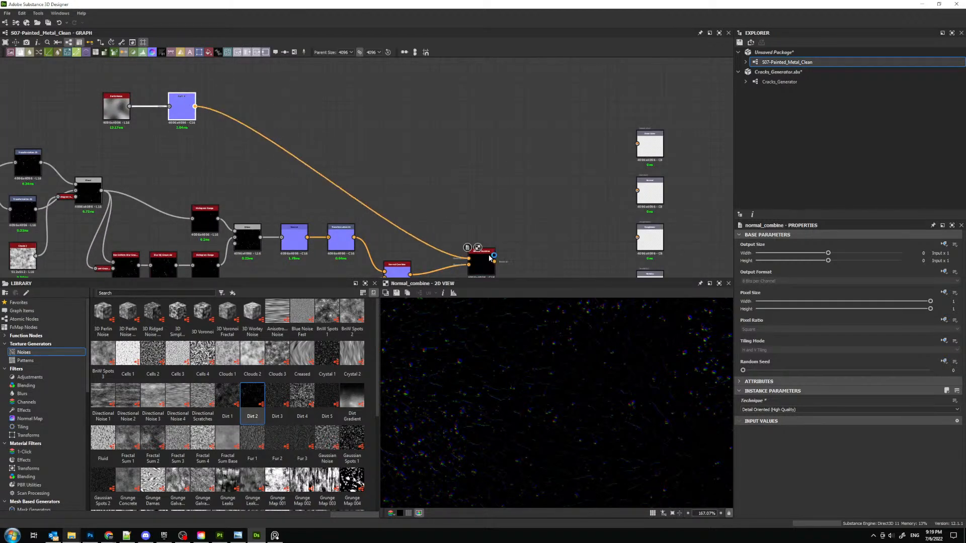
{"action": "middle_click_drag", "start_coordinate": [470, 259], "coordinate": [395, 208]}
{"action": "left_click_drag", "start_coordinate": [404, 213], "coordinate": [390, 228]}
- Add a third Normal Combine node after the second one and space it further along the chain
{"action": "key", "text": "space"}
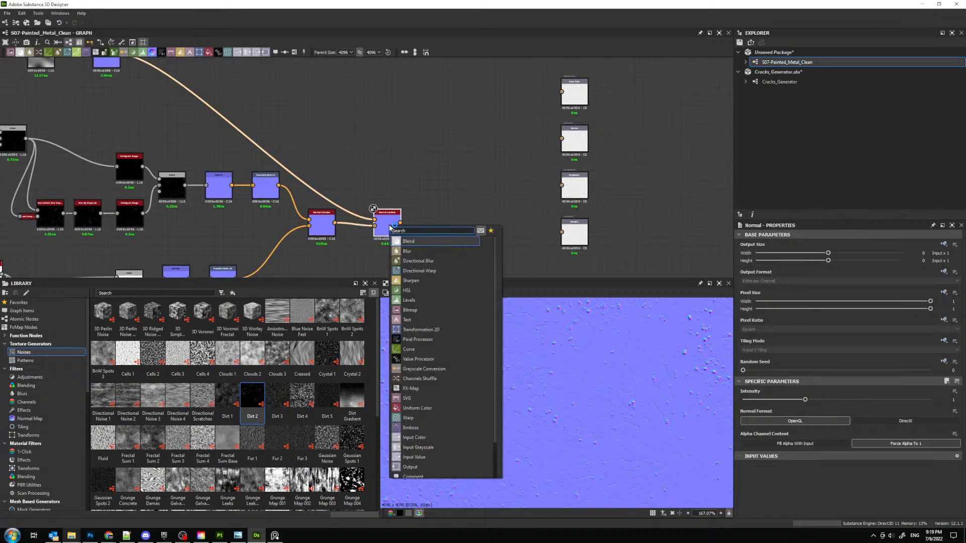
{"action": "type", "text": "nor"}
{"action": "key", "text": "Down"}
{"action": "key", "text": "Down"}
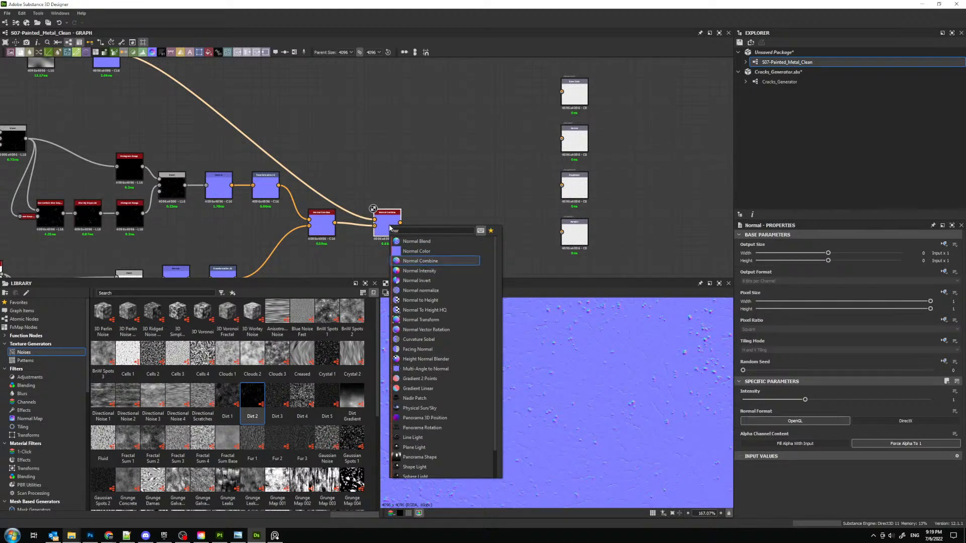
{"action": "key", "text": "Return"}
{"action": "left_click_drag", "start_coordinate": [436, 221], "coordinate": [464, 221]}
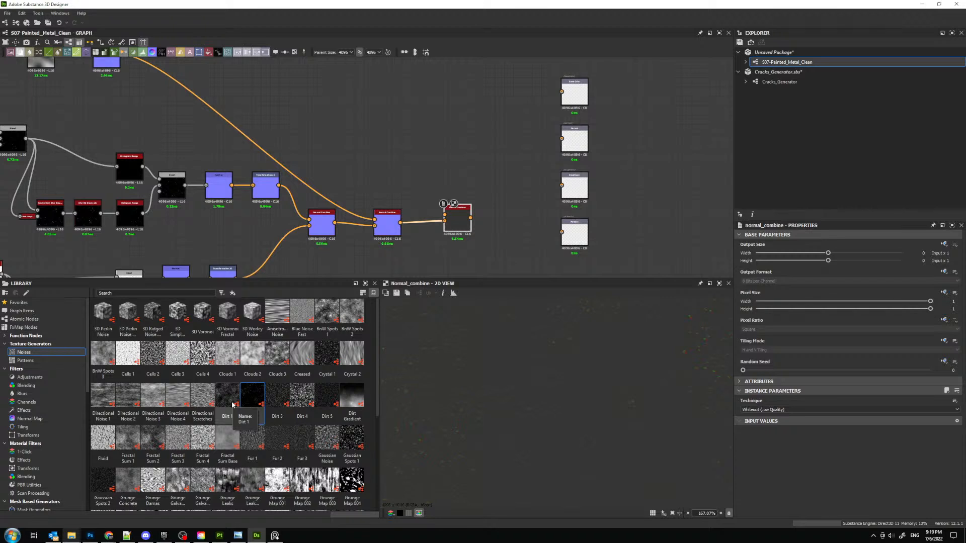
- Try the Dirt 1 and Dirt 4 noises in the graph and delete each node
{"action": "left_click_drag", "start_coordinate": [233, 404], "coordinate": [284, 91]}
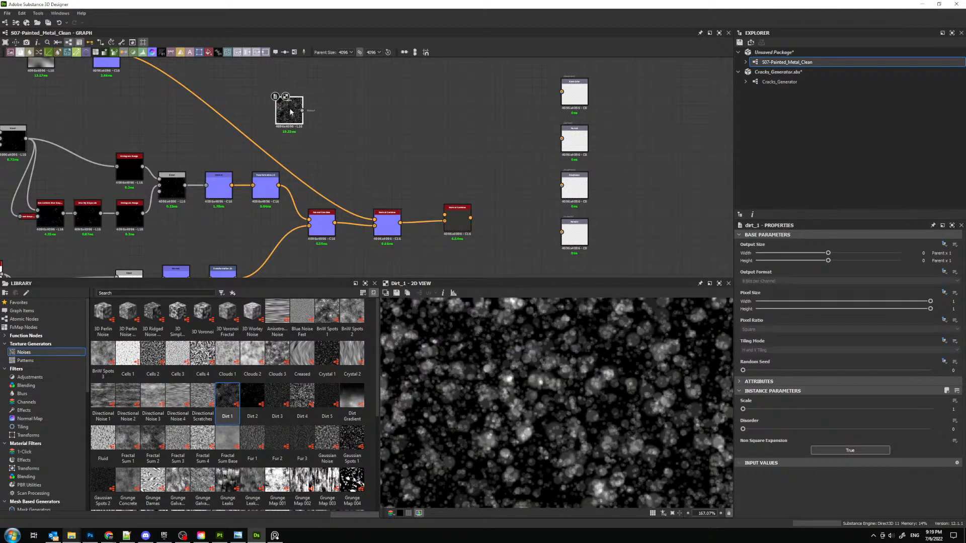
{"action": "key", "text": "Delete"}
{"action": "left_click_drag", "start_coordinate": [303, 398], "coordinate": [321, 132]}
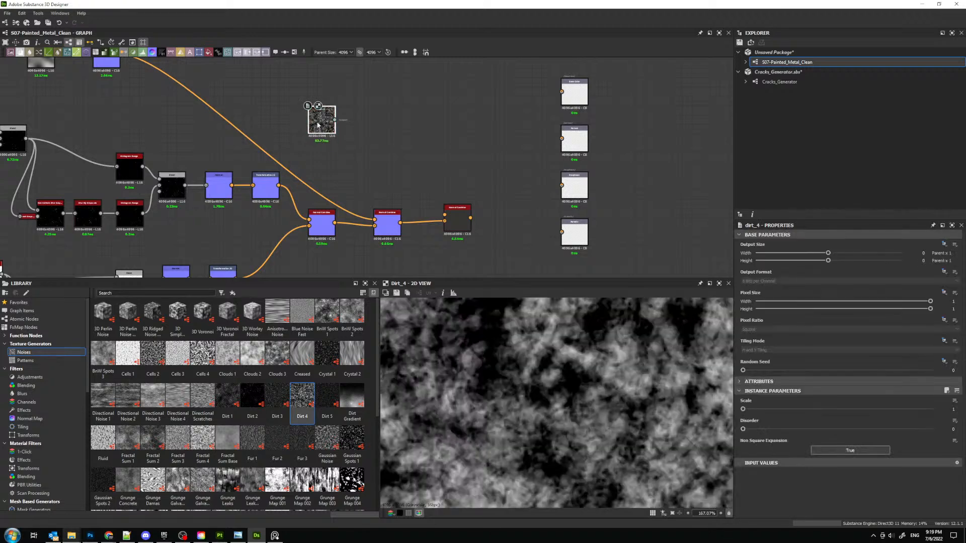
{"action": "key", "text": "Delete"}
- Add a Grunge Spots node above the Normal Combine chain, and try and delete a Grunge Splashes Dusty node beside it
{"action": "scroll", "coordinate": [308, 453], "scroll_direction": "down", "scroll_amount": 5}
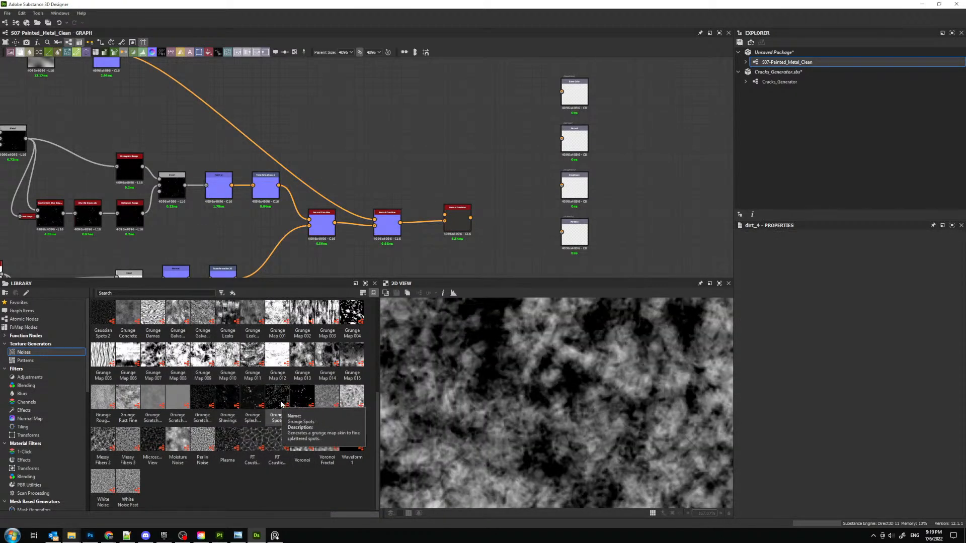
{"action": "left_click_drag", "start_coordinate": [282, 404], "coordinate": [335, 131]}
{"action": "left_click_drag", "start_coordinate": [258, 403], "coordinate": [415, 121]}
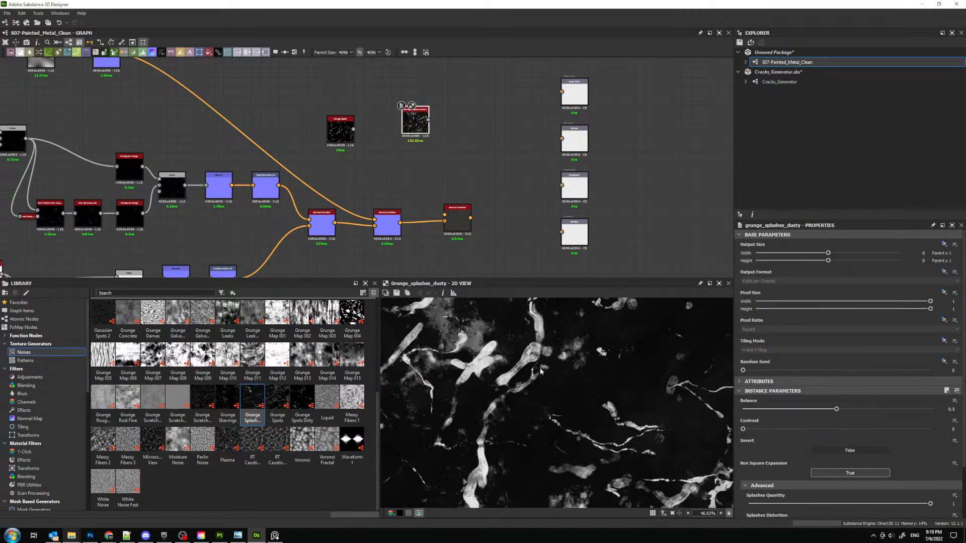
{"action": "scroll", "coordinate": [541, 371], "scroll_direction": "down", "scroll_amount": 4}
{"action": "scroll", "coordinate": [567, 387], "scroll_direction": "up", "scroll_amount": 2}
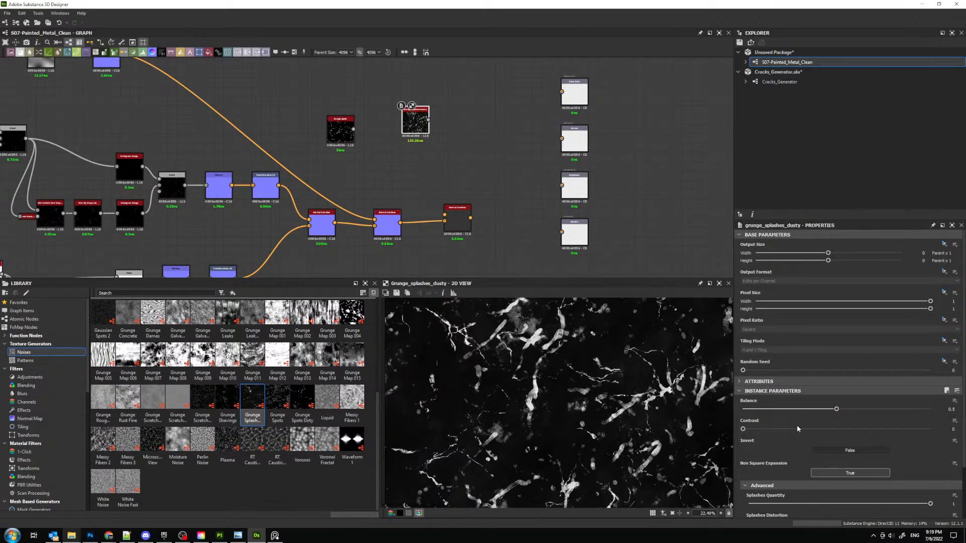
{"action": "key", "text": "Delete"}
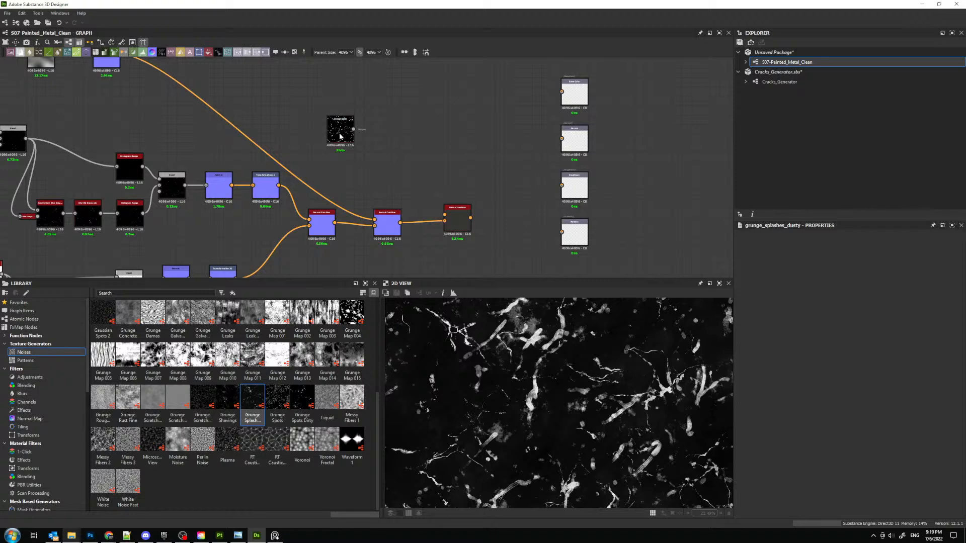
{"action": "left_click_drag", "start_coordinate": [340, 136], "coordinate": [326, 135]}
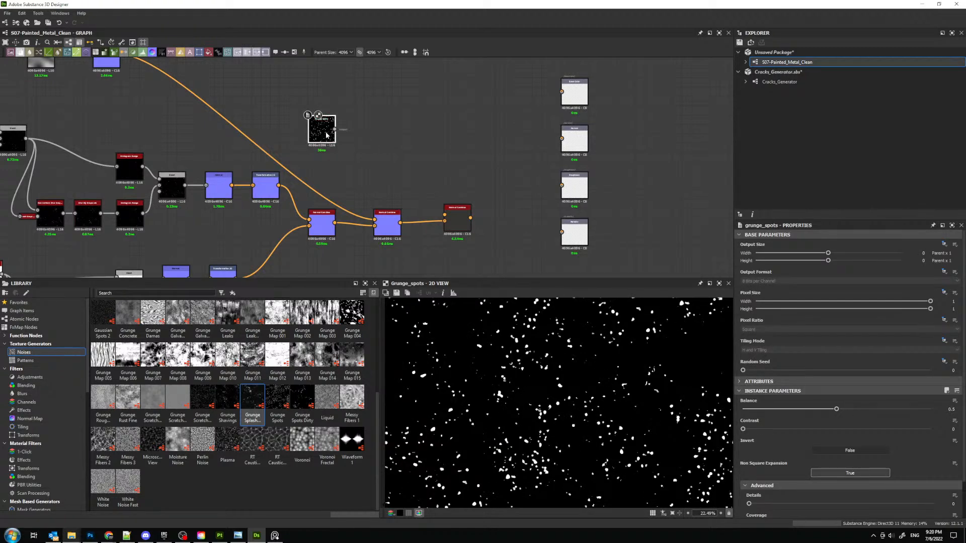
- Add a Blur HQ Grayscale node after Grunge Spots and set its intensity to about 2.6
{"action": "key", "text": "space"}
{"action": "type", "text": "blur"}
{"action": "key", "text": "Down"}
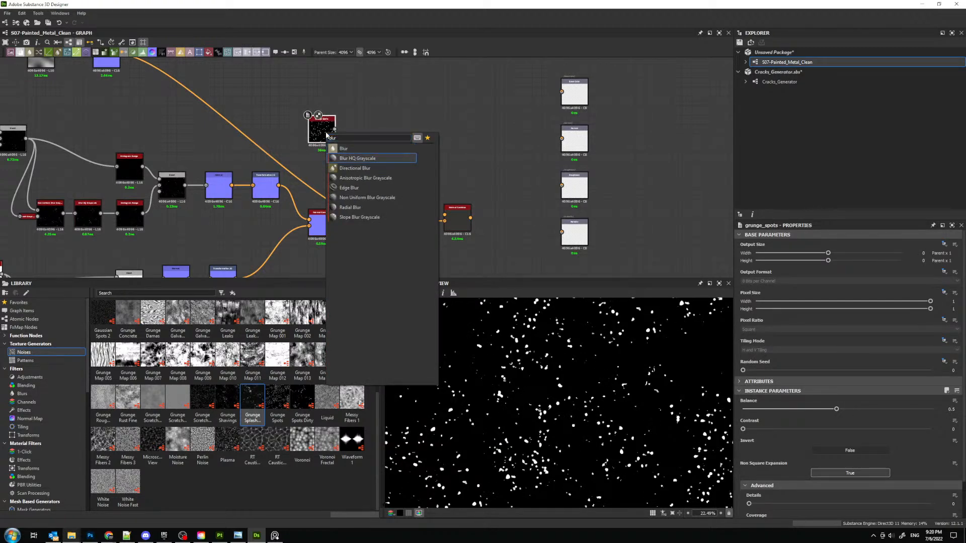
{"action": "key", "text": "Return"}
{"action": "mouse_move", "coordinate": [761, 409]}
{"action": "left_mouse_down"}
{"action": "mouse_move", "coordinate": [744, 408]}
{"action": "mouse_move", "coordinate": [773, 407]}
{"action": "left_mouse_up"}
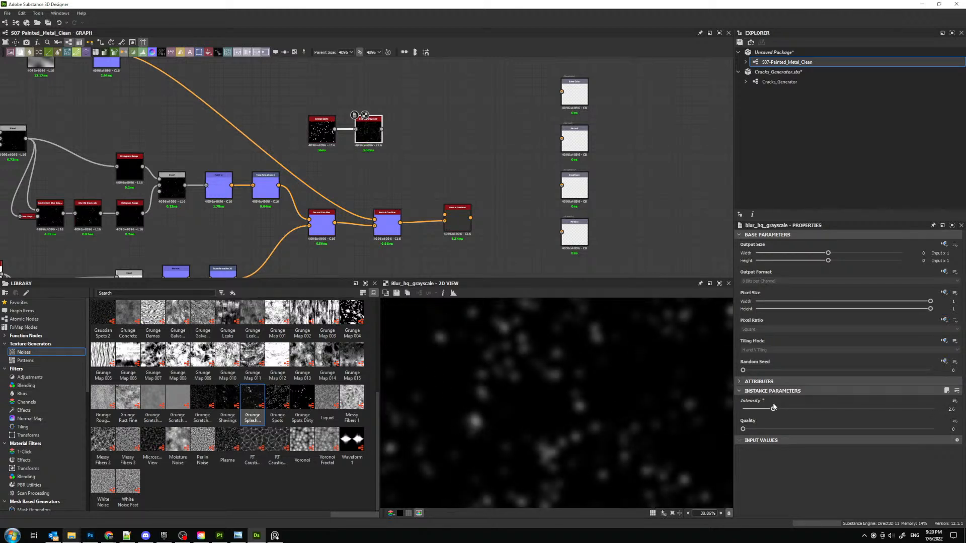
- Add a Normal node after the spots blur, set it to OpenGL format, and lower its intensity to about 0.37
{"action": "key", "text": "space"}
{"action": "type", "text": "norm"}
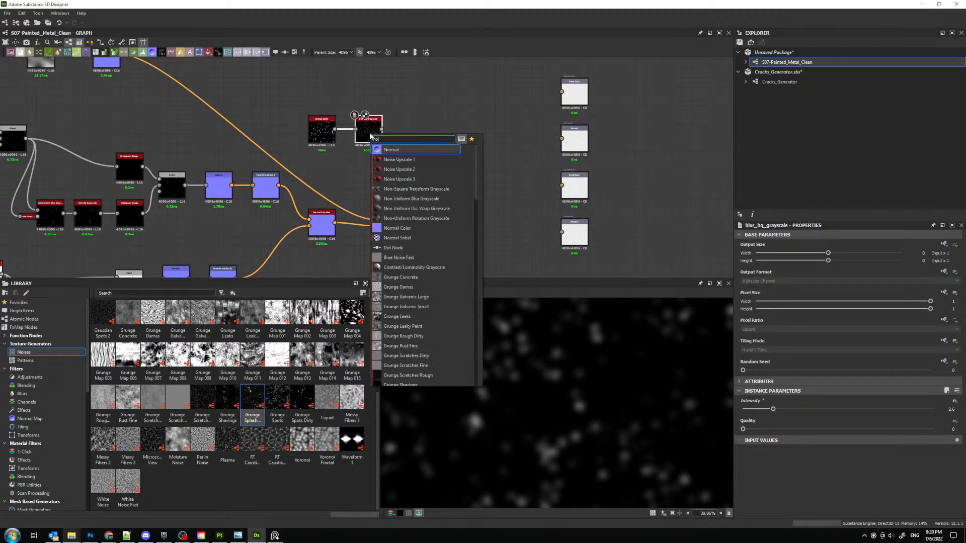
{"action": "key", "text": "Return"}
{"action": "left_click", "coordinate": [793, 423]}
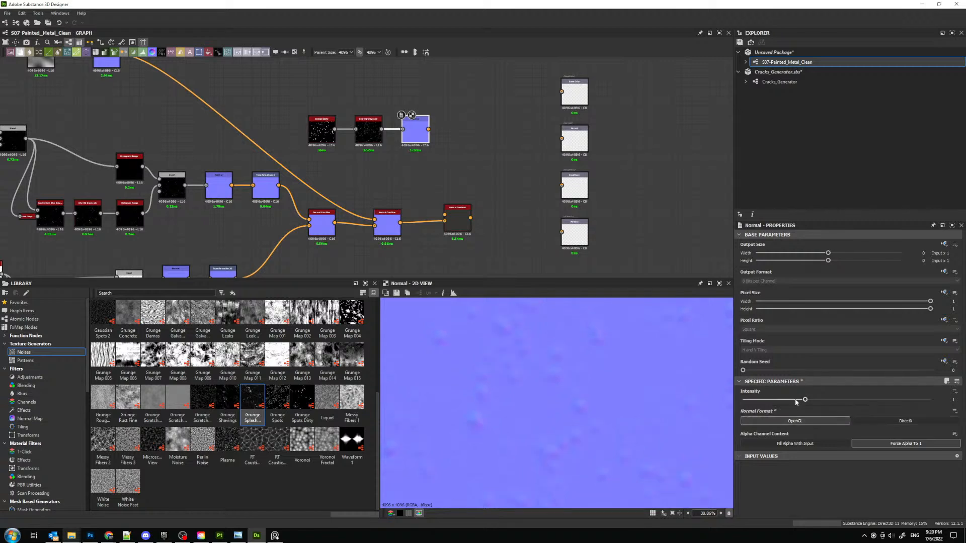
{"action": "left_click_drag", "start_coordinate": [805, 399], "coordinate": [778, 399]}
- Feed the spots chain's Normal output into the third Normal Combine, inspect the combined result, and reselect that Normal node
{"action": "left_click_drag", "start_coordinate": [428, 129], "coordinate": [452, 214]}
{"action": "double_click", "coordinate": [451, 215]}
{"action": "scroll", "coordinate": [557, 395], "scroll_direction": "down", "scroll_amount": 4}
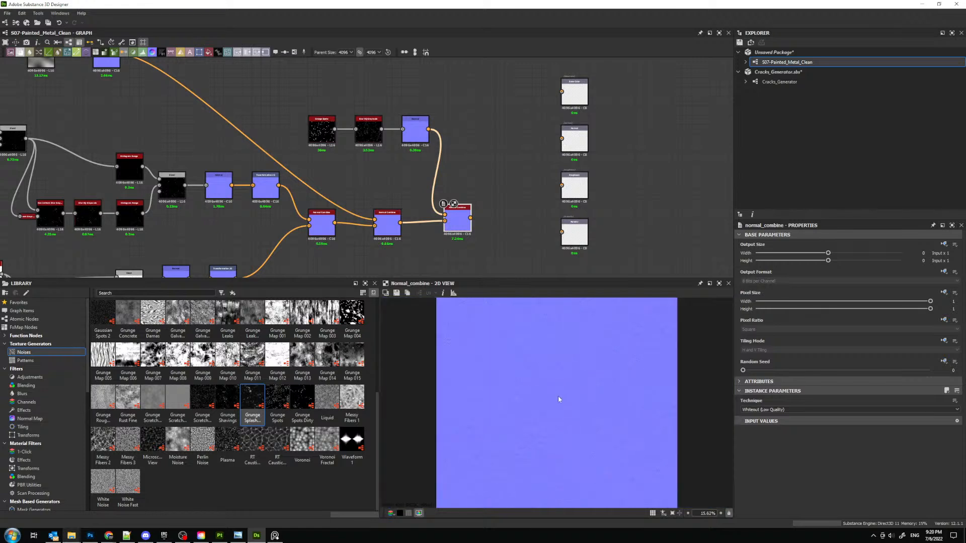
{"action": "scroll", "coordinate": [563, 381], "scroll_direction": "up", "scroll_amount": 3}
{"action": "left_click", "coordinate": [415, 129]}
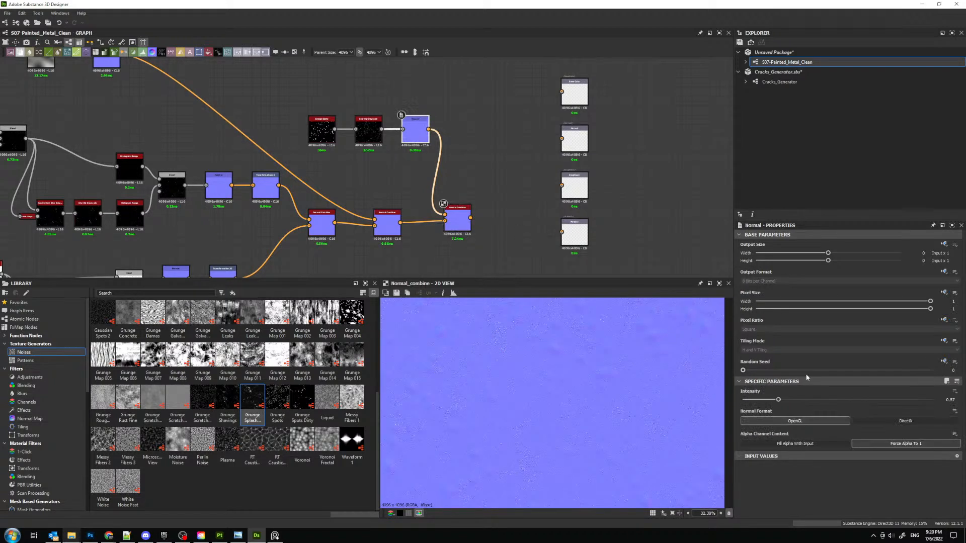
- Lower the spots Normal's intensity to 0.3, and set the Grunge Spots details to 0.16 and coverage to 0.7
{"action": "left_click_drag", "start_coordinate": [763, 401], "coordinate": [761, 400]}
{"action": "left_click", "coordinate": [330, 130]}
{"action": "scroll", "coordinate": [768, 427], "scroll_direction": "down", "scroll_amount": 2}
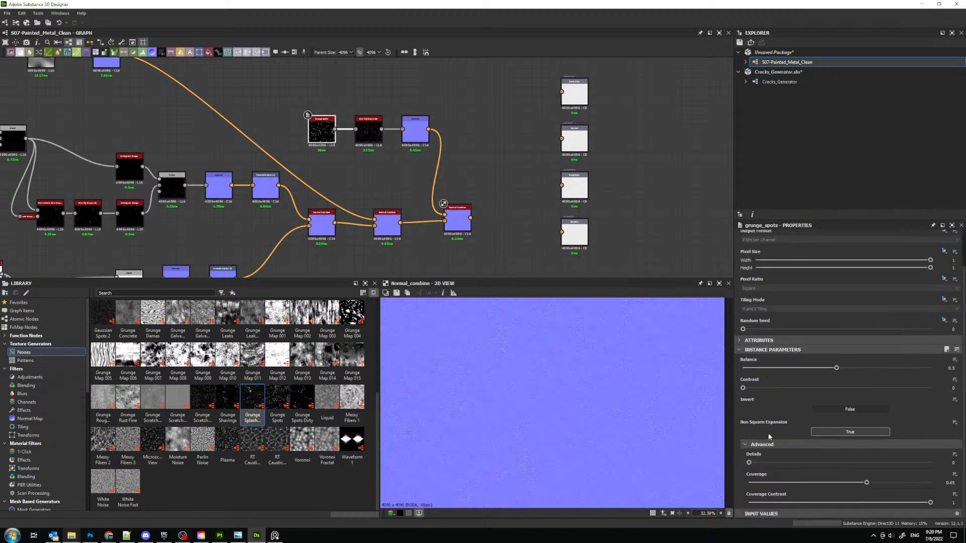
{"action": "double_click", "coordinate": [325, 132]}
{"action": "left_click_drag", "start_coordinate": [325, 131], "coordinate": [316, 131]}
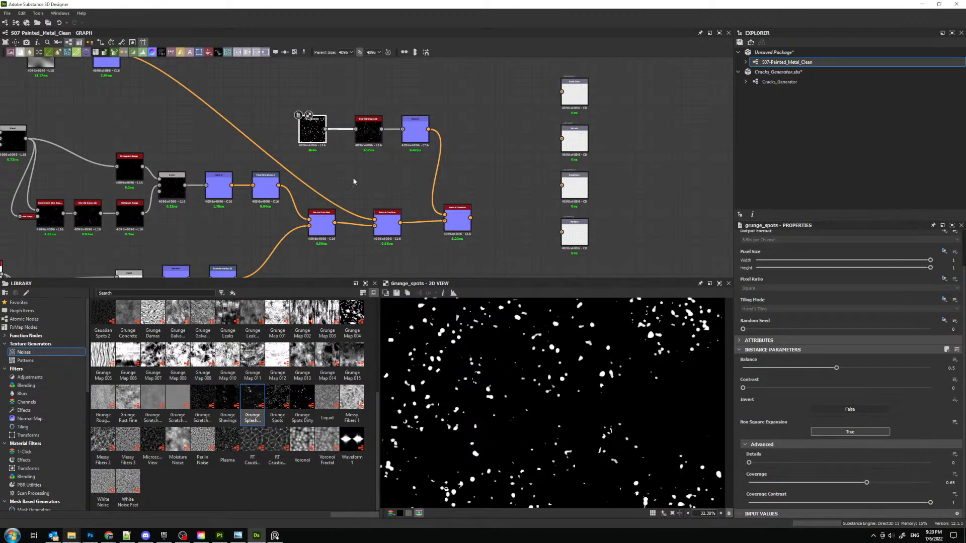
{"action": "left_click_drag", "start_coordinate": [749, 462], "coordinate": [778, 457]}
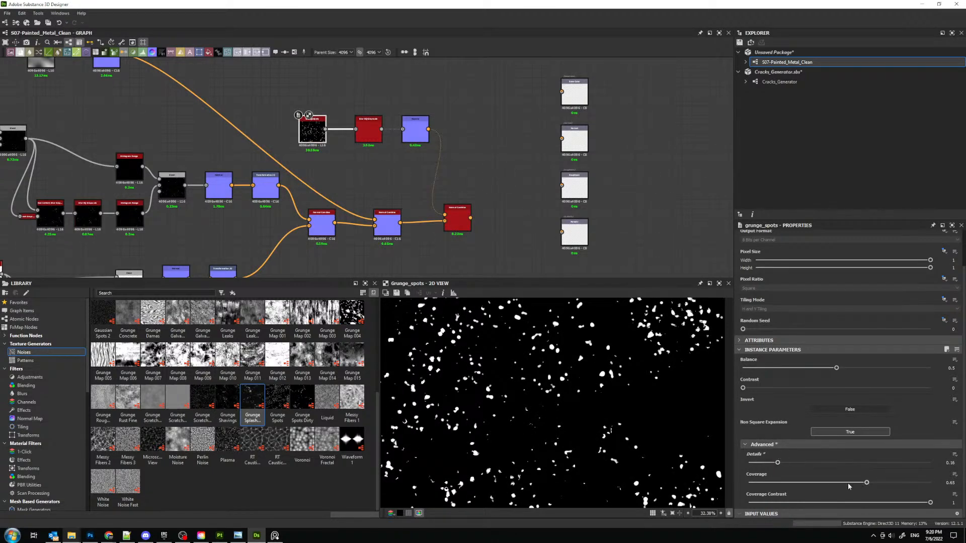
{"action": "mouse_move", "coordinate": [866, 483]}
{"action": "left_mouse_down"}
{"action": "mouse_move", "coordinate": [954, 492]}
{"action": "mouse_move", "coordinate": [845, 484]}
{"action": "mouse_move", "coordinate": [876, 487]}
{"action": "left_mouse_up"}
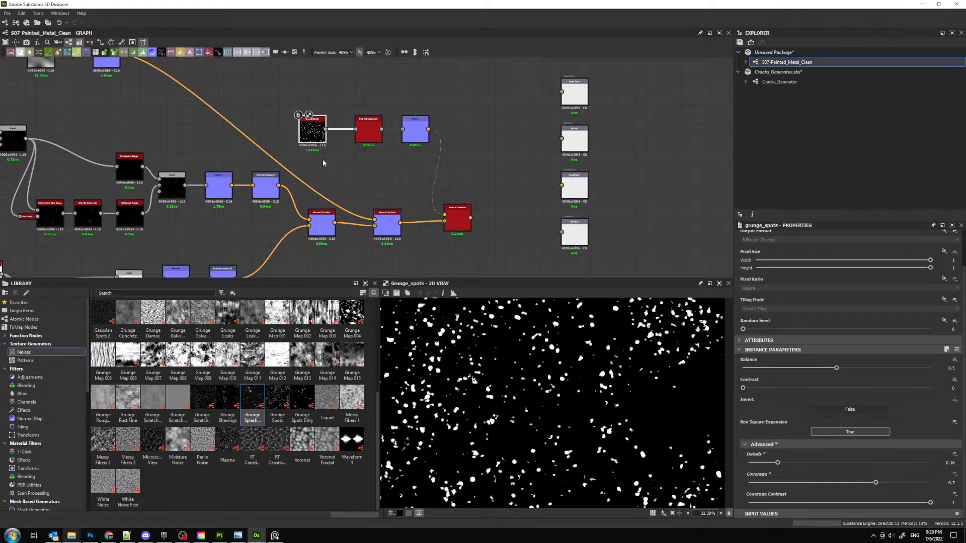
- Insert a Transformation 2D node between Grunge Spots and its blur, and shrink the pattern to half size
{"action": "left_click_drag", "start_coordinate": [311, 135], "coordinate": [297, 135]}
{"action": "key", "text": "space"}
{"action": "type", "text": "tr"}
{"action": "key", "text": "Return"}
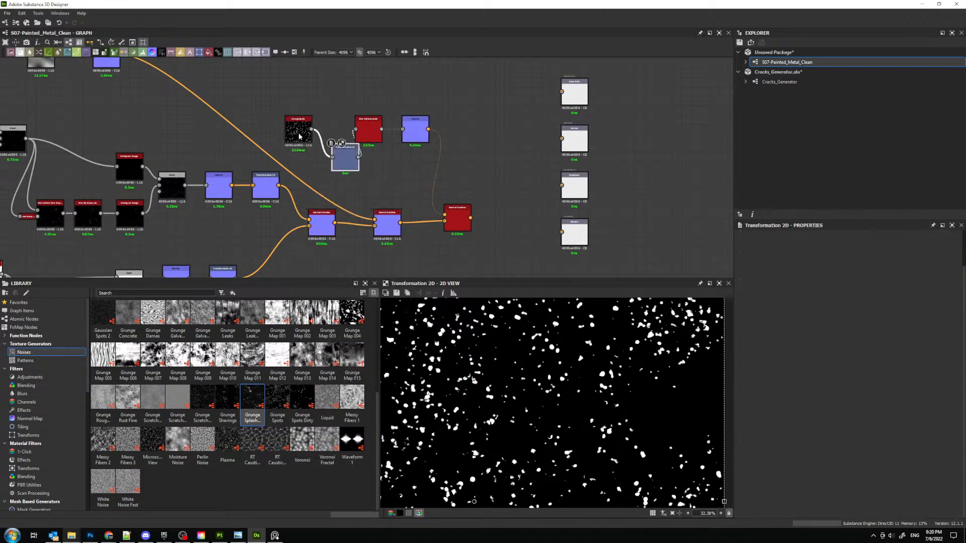
{"action": "left_click", "coordinate": [948, 426]}
{"action": "left_click_drag", "start_coordinate": [345, 160], "coordinate": [330, 137]}
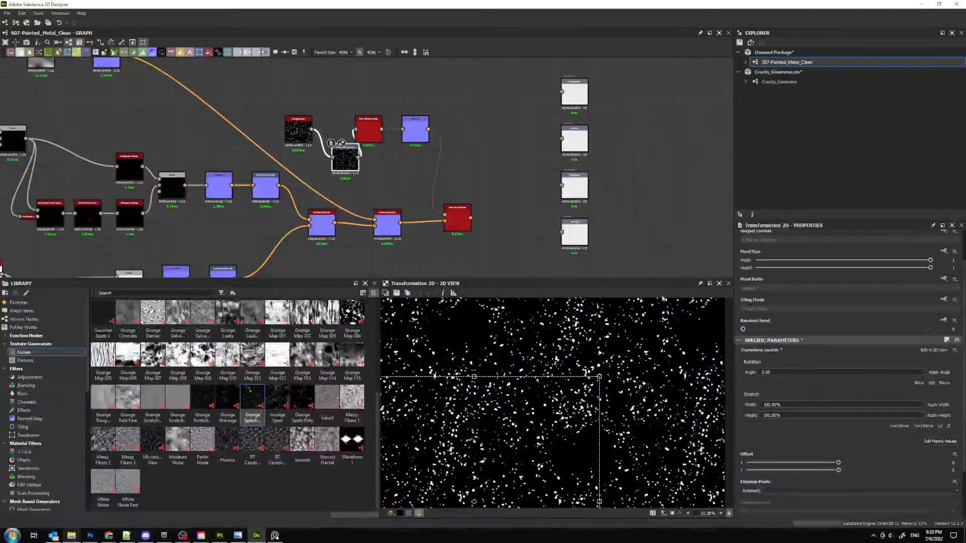
- Reduce the spots blur's intensity slightly, and inspect the spots normal and the last Normal Combine
{"action": "double_click", "coordinate": [367, 129]}
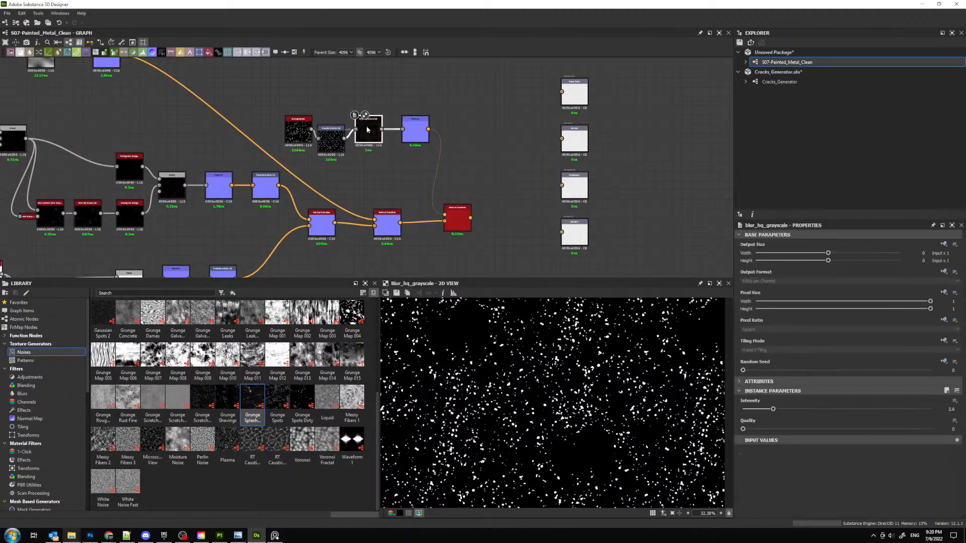
{"action": "mouse_move", "coordinate": [772, 409]}
{"action": "left_mouse_down"}
{"action": "mouse_move", "coordinate": [752, 409]}
{"action": "mouse_move", "coordinate": [763, 409]}
{"action": "left_mouse_up"}
{"action": "double_click", "coordinate": [415, 130]}
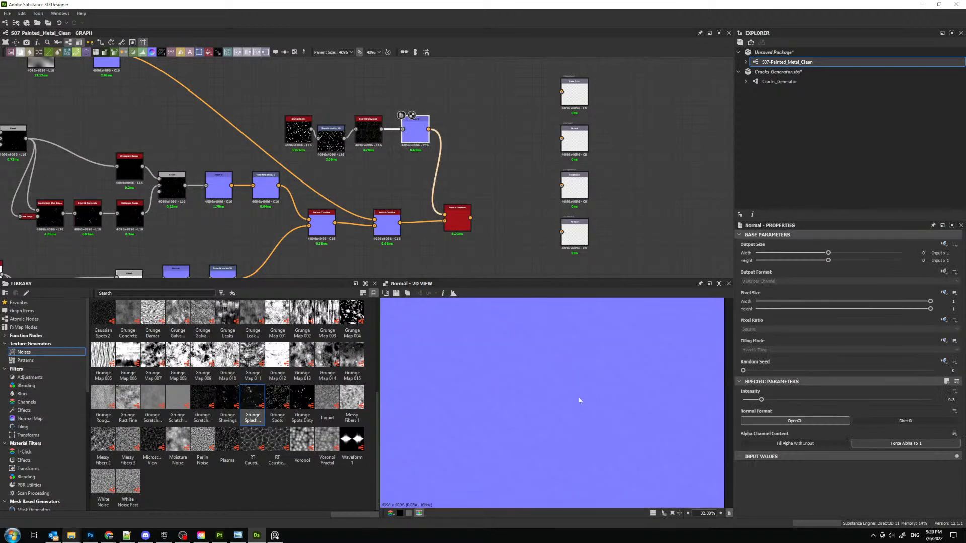
{"action": "double_click", "coordinate": [455, 218]}
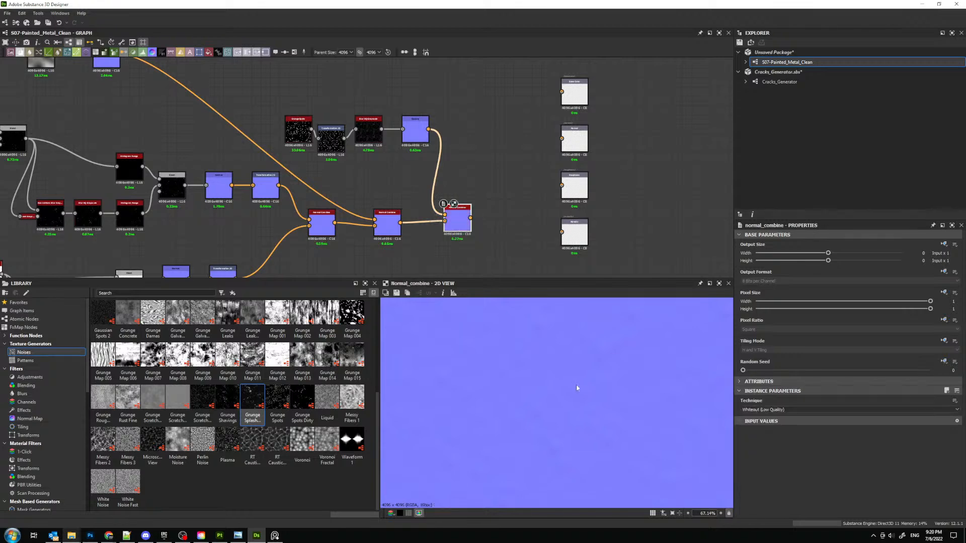
- Connect the last Normal Combine to the Normal output node, and align the Transformation 2D node with the spots chain
{"action": "scroll", "coordinate": [577, 387], "scroll_direction": "down", "scroll_amount": 5}
{"action": "left_click_drag", "start_coordinate": [470, 217], "coordinate": [561, 138]}
{"action": "scroll", "coordinate": [460, 156], "scroll_direction": "down", "scroll_amount": 3}
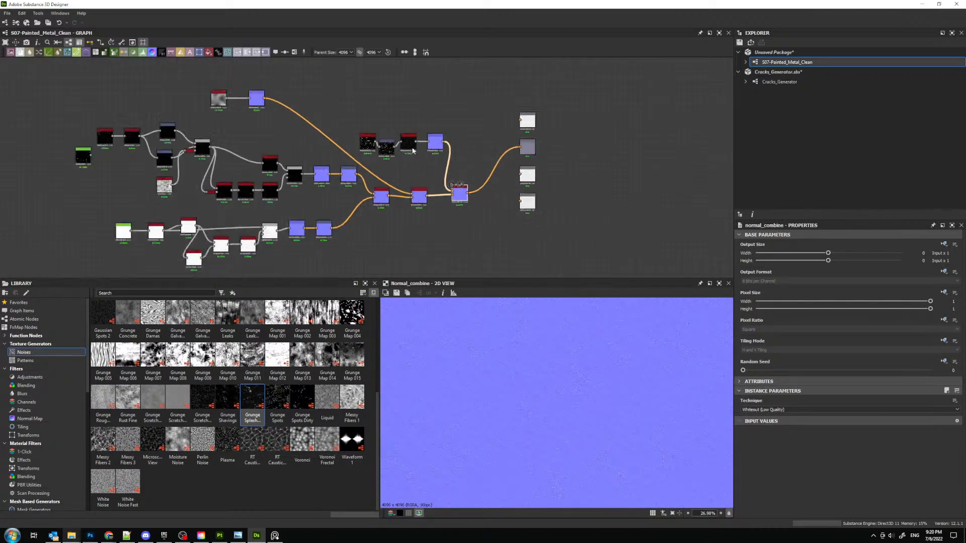
{"action": "middle_click_drag", "start_coordinate": [317, 130], "coordinate": [442, 150]}
{"action": "scroll", "coordinate": [439, 152], "scroll_direction": "up", "scroll_amount": 1}
{"action": "left_click_drag", "start_coordinate": [525, 177], "coordinate": [528, 172]}
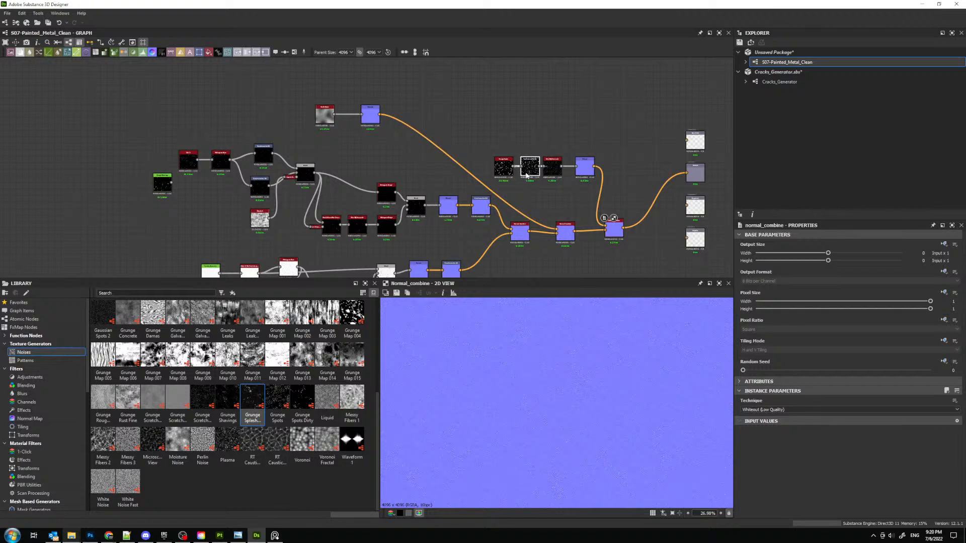
- Move the lower crack node chain further down and enclose it in a frame titled Tiny_Cracks
{"action": "left_click", "coordinate": [450, 175]}
{"action": "middle_click_drag", "start_coordinate": [449, 174], "coordinate": [550, 132]}
{"action": "middle_click_drag", "start_coordinate": [427, 202], "coordinate": [420, 149]}
{"action": "left_click_drag", "start_coordinate": [264, 164], "coordinate": [568, 222]}
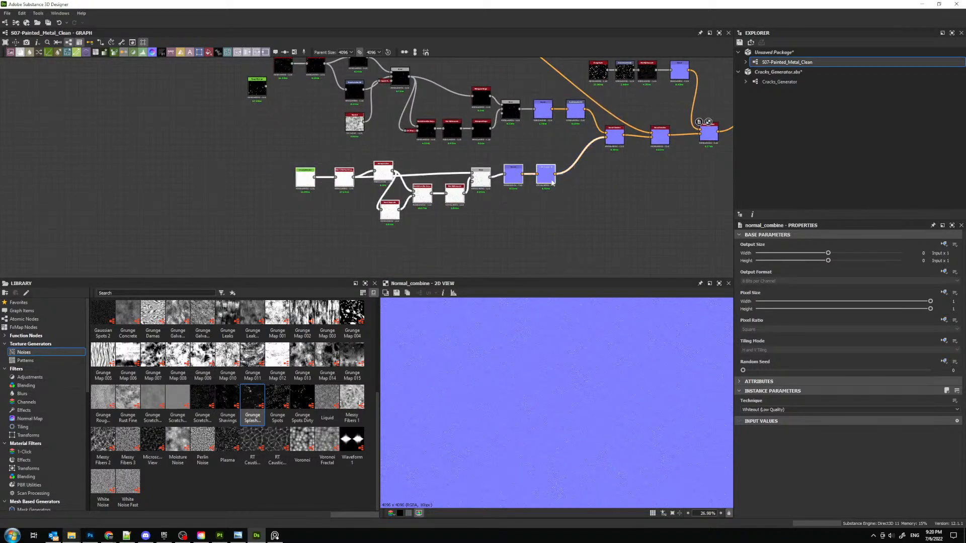
{"action": "left_click_drag", "start_coordinate": [550, 179], "coordinate": [502, 235]}
{"action": "right_click", "coordinate": [488, 190]}
{"action": "left_click", "coordinate": [507, 214]}
{"action": "left_click", "coordinate": [299, 205]}
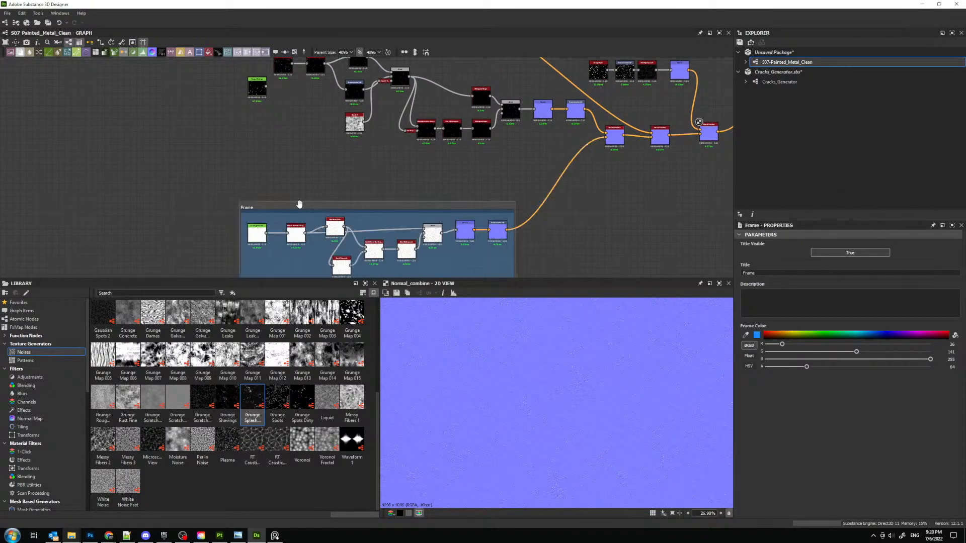
{"action": "left_click_drag", "start_coordinate": [769, 273], "coordinate": [585, 241]}
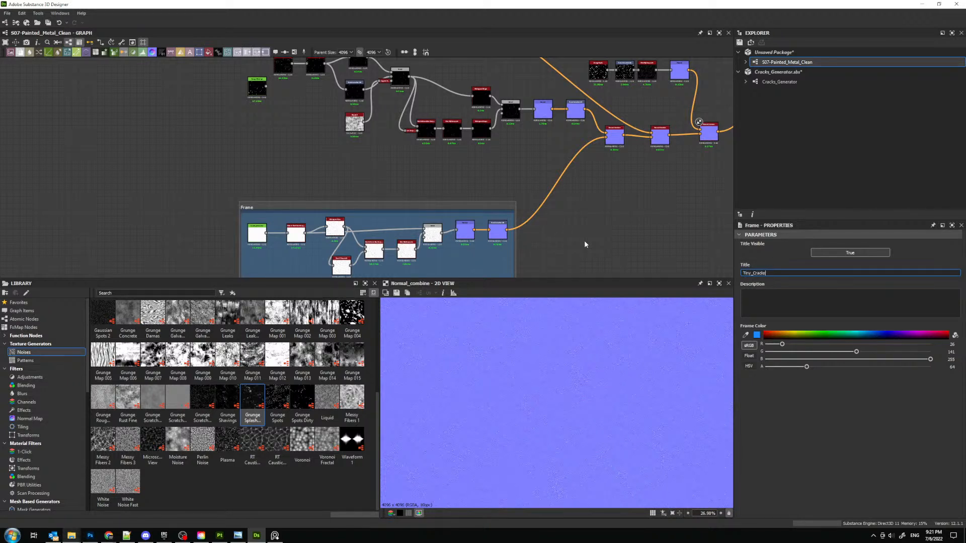
{"action": "key", "text": "Return"}
- Delete the unconnected green-header node at the start of the chain above the Tiny_Cracks frame
{"action": "middle_click_drag", "start_coordinate": [372, 87], "coordinate": [373, 183]}
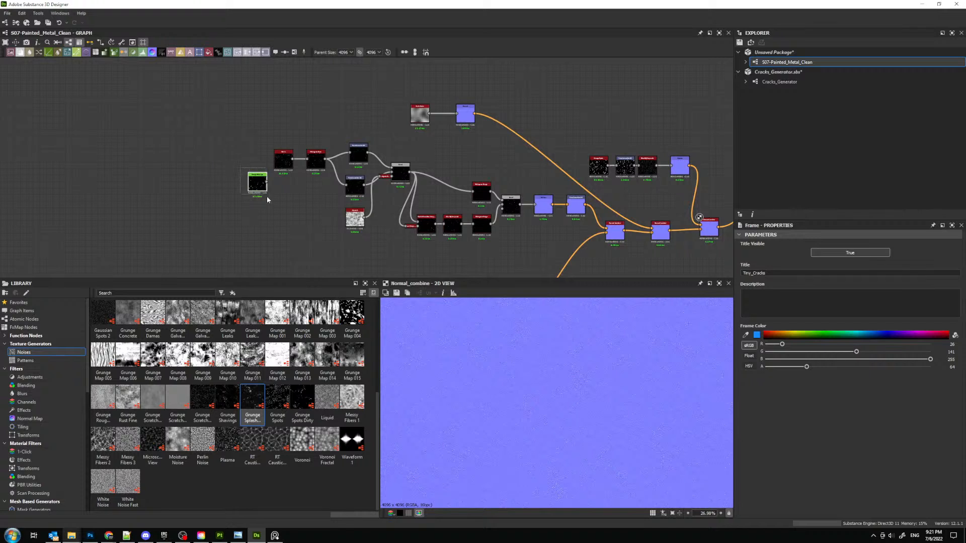
{"action": "left_click_drag", "start_coordinate": [267, 196], "coordinate": [268, 198]}
{"action": "key", "text": "Delete"}
- Shift the node chain above Tiny_Cracks closer to that frame and enclose it in a frame titled Spots
{"action": "left_click_drag", "start_coordinate": [257, 152], "coordinate": [583, 239]}
{"action": "left_click_drag", "start_coordinate": [582, 210], "coordinate": [543, 229]}
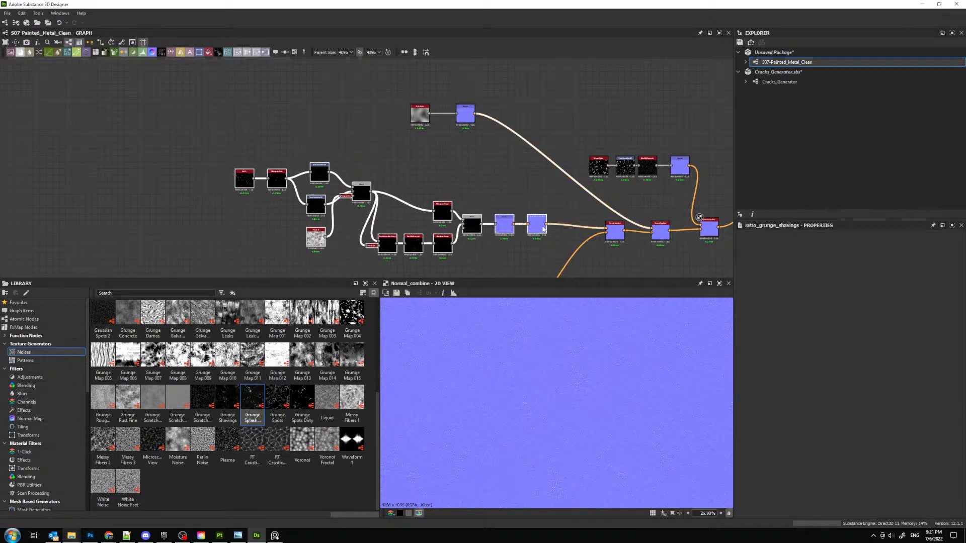
{"action": "right_click", "coordinate": [515, 188]}
{"action": "left_click", "coordinate": [526, 210]}
{"action": "middle_click_drag", "start_coordinate": [306, 164], "coordinate": [328, 121]}
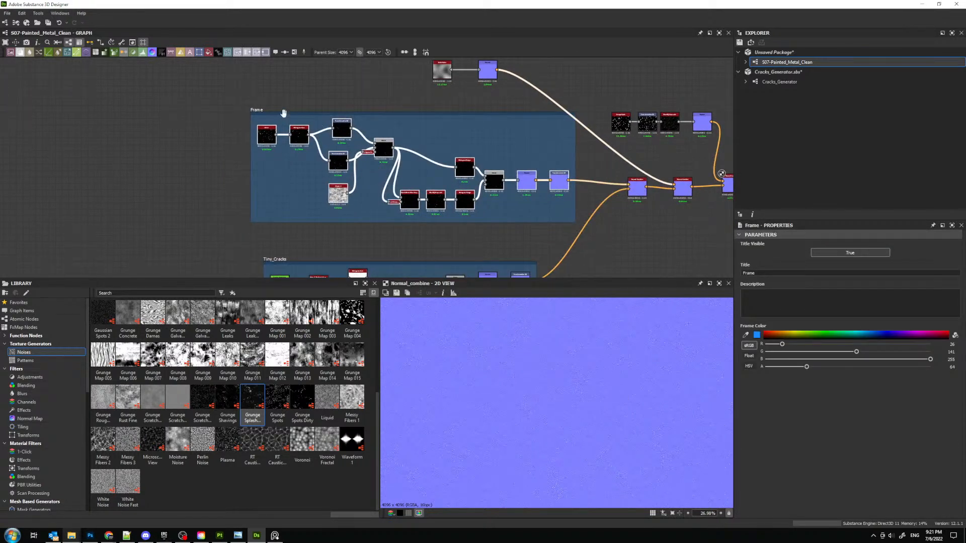
{"action": "left_click_drag", "start_coordinate": [284, 113], "coordinate": [296, 128]}
{"action": "double_click", "coordinate": [749, 272]}
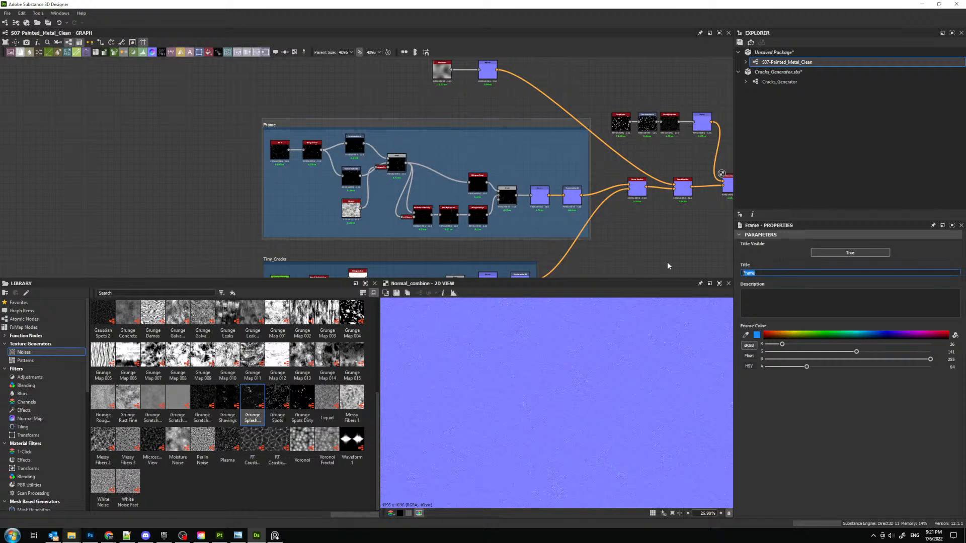
{"action": "type", "text": "Spots"}
- Enclose the noise and Normal pair above the Spots frame in a frame titled Large_Noise, and move it closer
{"action": "middle_click_drag", "start_coordinate": [385, 129], "coordinate": [287, 207]}
{"action": "left_click_drag", "start_coordinate": [313, 123], "coordinate": [410, 180]}
{"action": "right_click", "coordinate": [411, 126]}
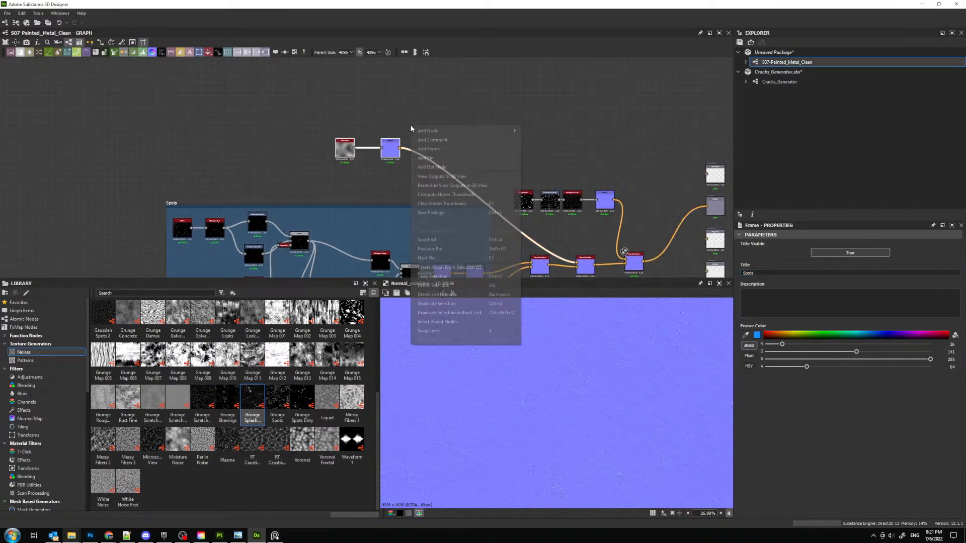
{"action": "left_click", "coordinate": [429, 149]}
{"action": "left_click_drag", "start_coordinate": [364, 141], "coordinate": [392, 156]}
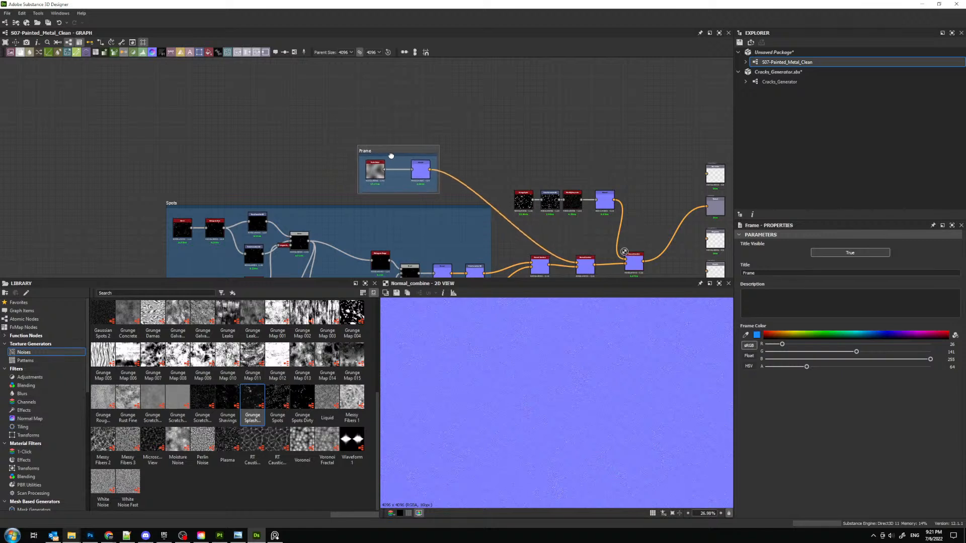
{"action": "left_click_drag", "start_coordinate": [808, 273], "coordinate": [632, 263]}
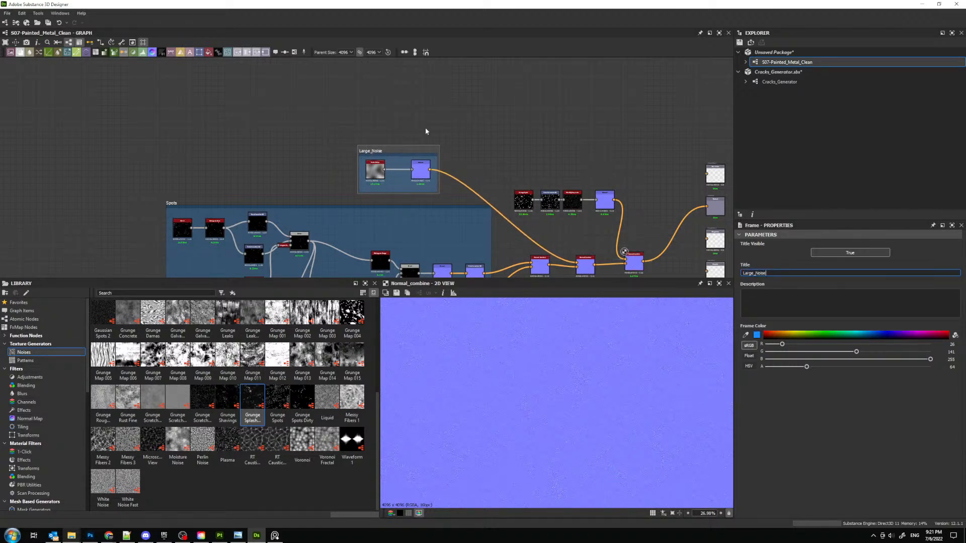
- Move the Grunge Spots chain up beside Large_Noise and enclose it in a frame titled Small_Noise
{"action": "left_click_drag", "start_coordinate": [512, 174], "coordinate": [611, 209]}
{"action": "left_click_drag", "start_coordinate": [607, 203], "coordinate": [592, 171]}
{"action": "right_click", "coordinate": [594, 123]}
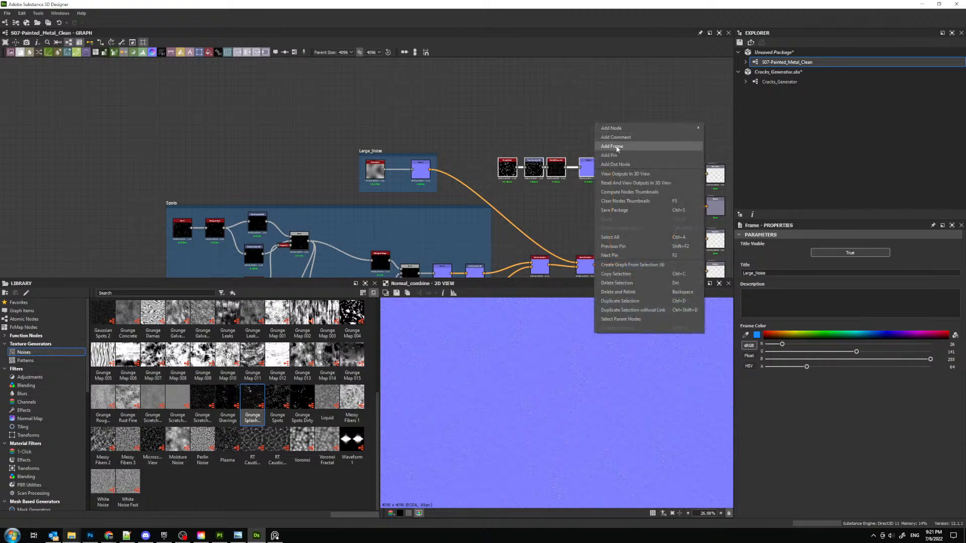
{"action": "left_click", "coordinate": [618, 147]}
{"action": "left_click", "coordinate": [511, 151]}
{"action": "left_click_drag", "start_coordinate": [783, 273], "coordinate": [663, 260]}
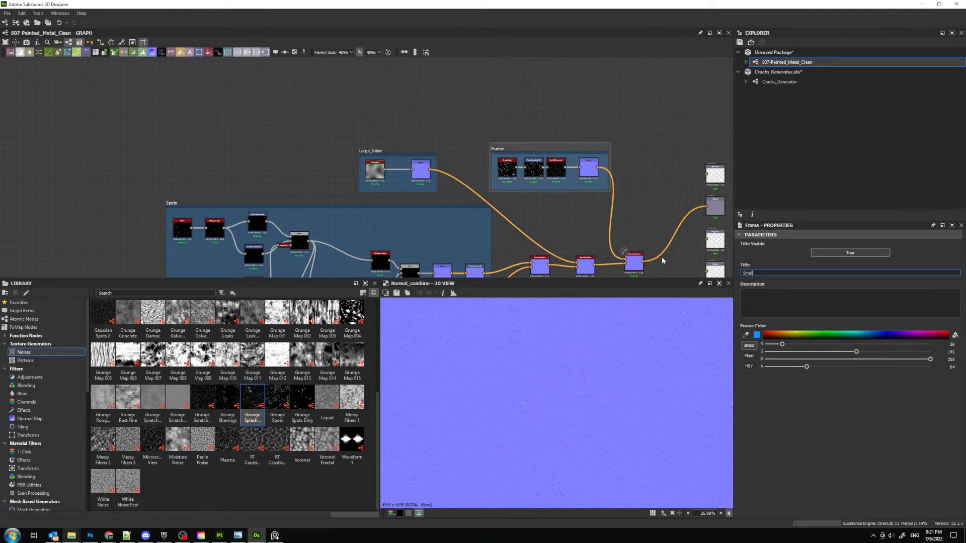
{"action": "left_click", "coordinate": [584, 120]}
- Move the last Normal Combine node slightly closer to the one before it
{"action": "scroll", "coordinate": [589, 165], "scroll_direction": "down", "scroll_amount": 2}
{"action": "middle_click_drag", "start_coordinate": [590, 165], "coordinate": [489, 100]}
{"action": "scroll", "coordinate": [512, 157], "scroll_direction": "up", "scroll_amount": 4}
{"action": "left_click_drag", "start_coordinate": [522, 173], "coordinate": [506, 178]}
- Save the unsaved package as S07-Painted_Metal_Clean.sbs in the Saves folder of S07-Painted_Metal_01
{"action": "right_click", "coordinate": [770, 53]}
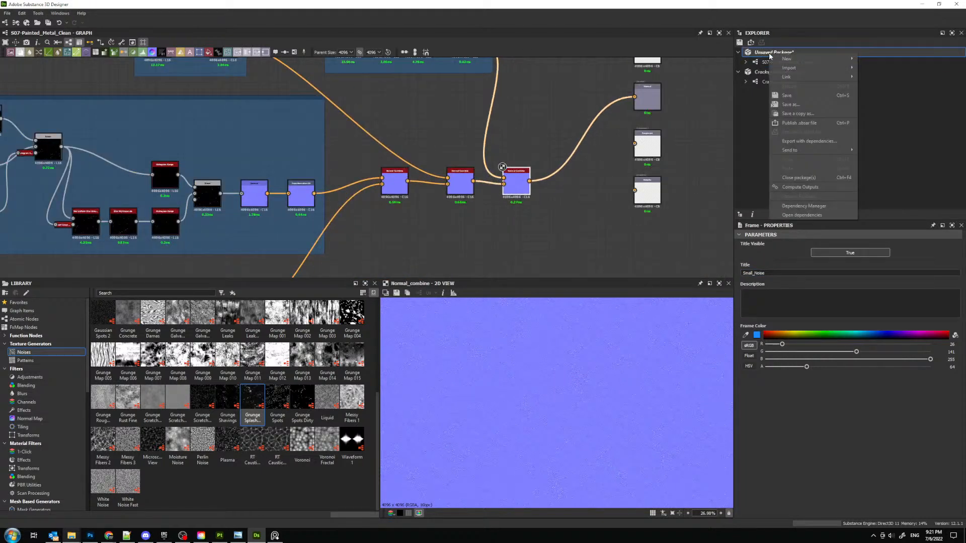
{"action": "left_click", "coordinate": [796, 98]}
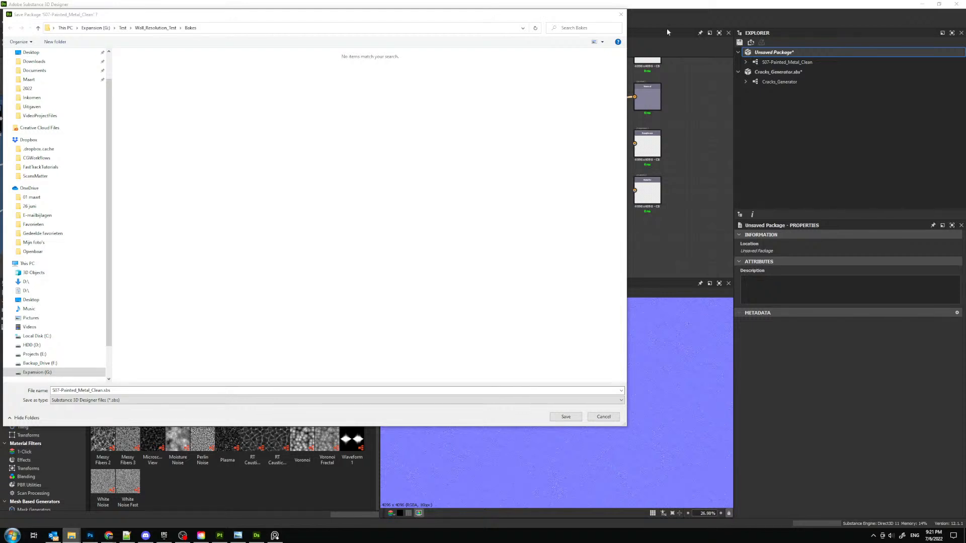
{"action": "left_click", "coordinate": [422, 31]}
{"action": "type", "text": "G:\\ScansMatter\\surfaces\\metal\\painted\\S07-Painted_Metal_01\\Saves"}
{"action": "key", "text": "Return"}
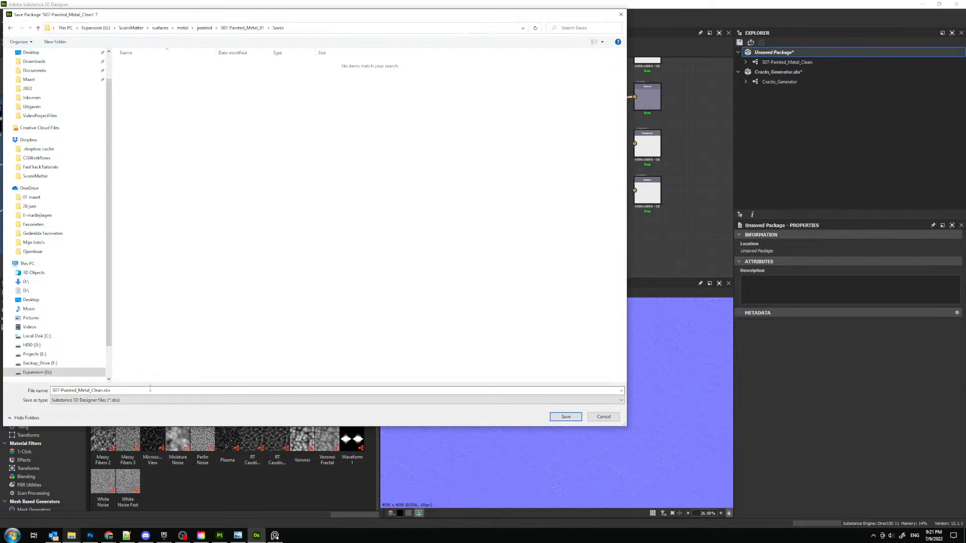
{"action": "left_click", "coordinate": [565, 416]}
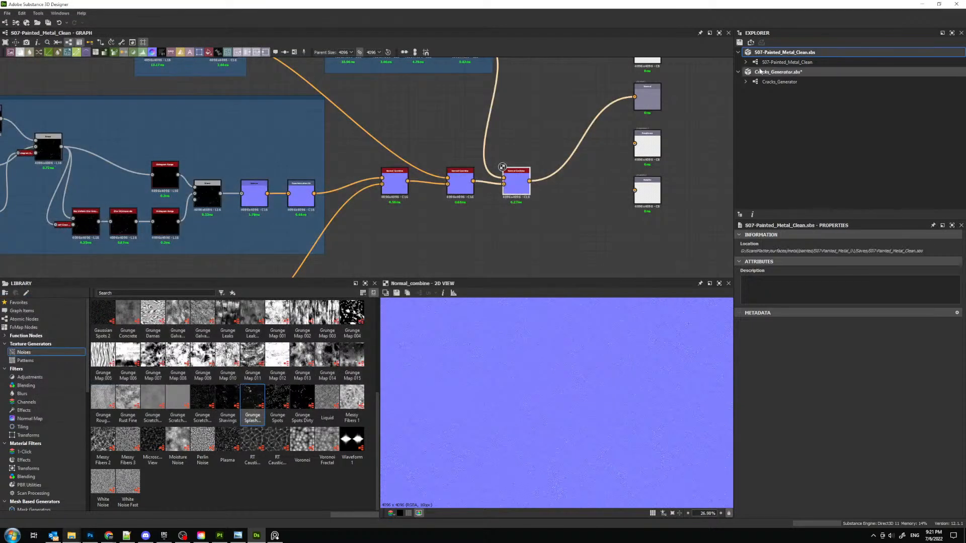
- Close the Cracks_Generator package and answer the closing prompt
{"action": "right_click", "coordinate": [765, 72]}
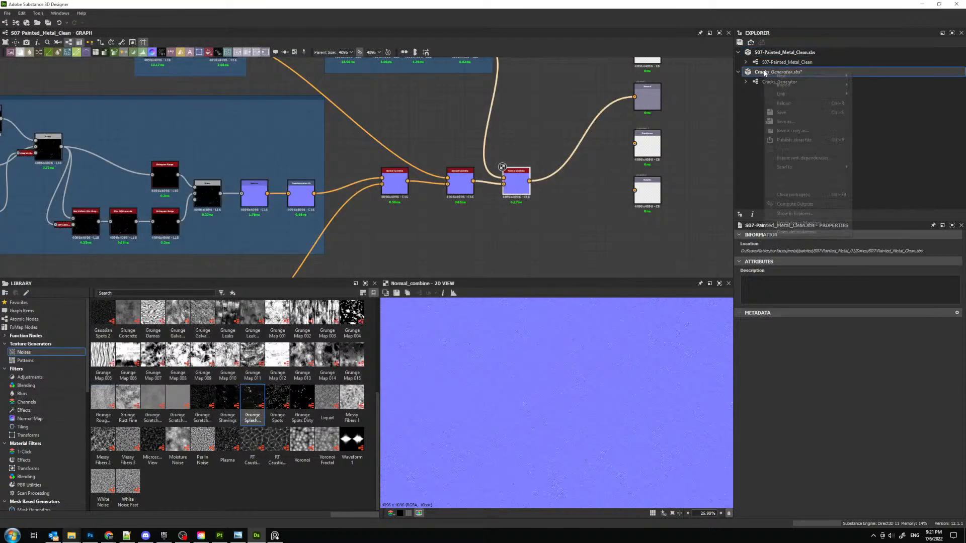
{"action": "left_click", "coordinate": [792, 195]}
{"action": "left_click", "coordinate": [491, 274]}
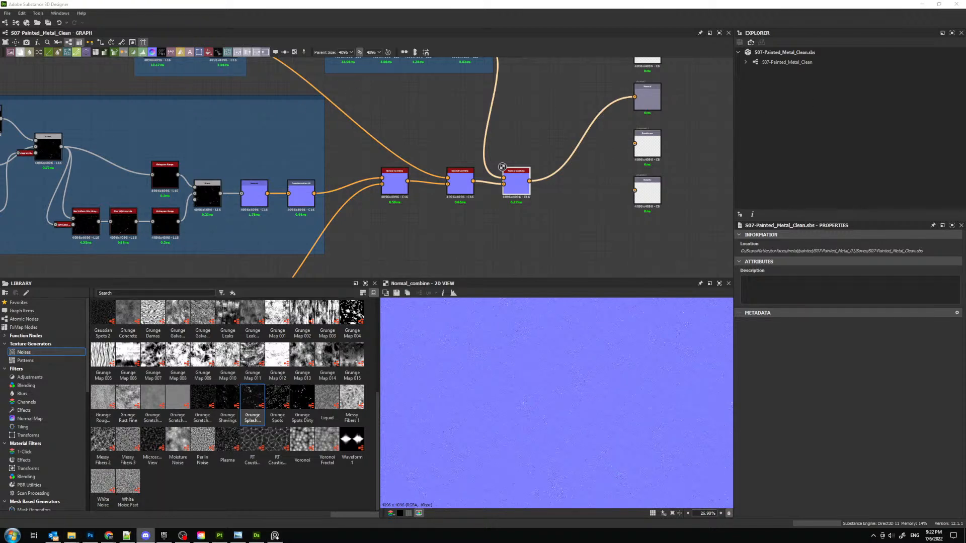
- Switch to Discord and view the Secret Challenge prize providers image in the official-news channel
{"action": "left_click", "coordinate": [145, 536]}
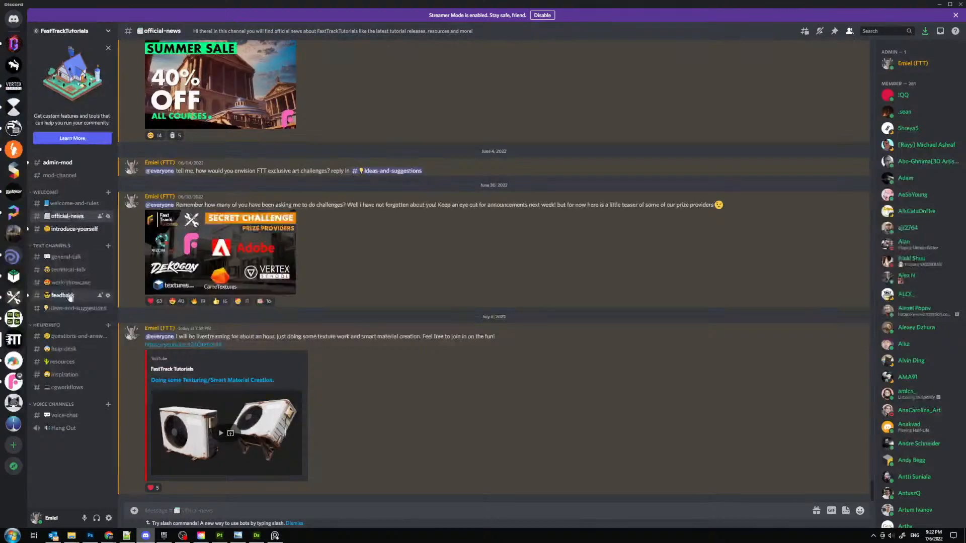
{"action": "left_click", "coordinate": [222, 261]}
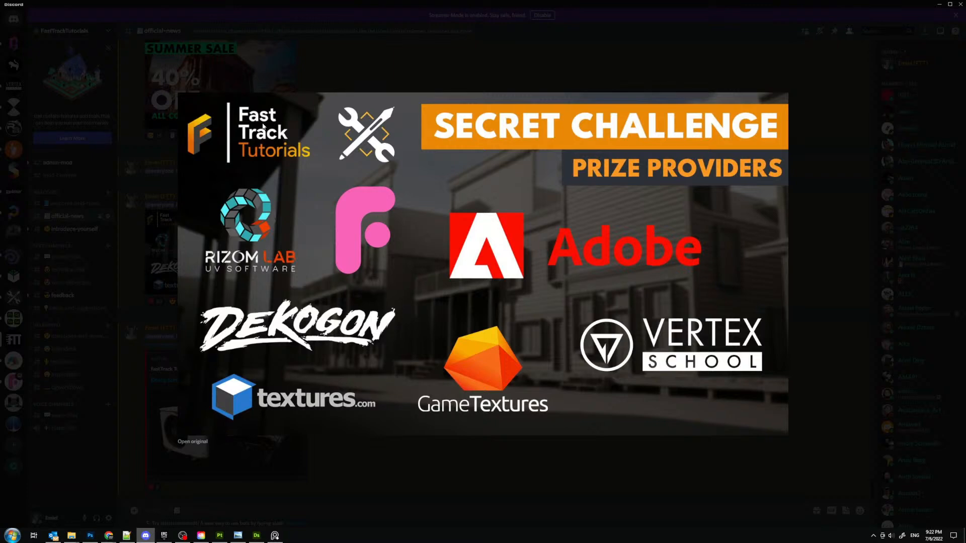
{"action": "left_click", "coordinate": [166, 41]}
- Generate an invite link for the FastTrackTutorials server that expires Never
{"action": "left_click", "coordinate": [64, 31]}
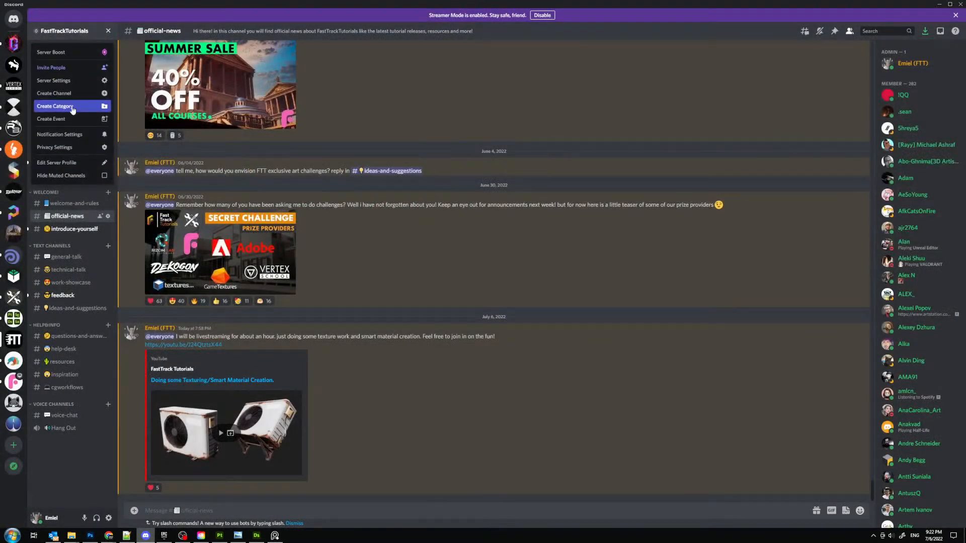
{"action": "left_click", "coordinate": [55, 67]}
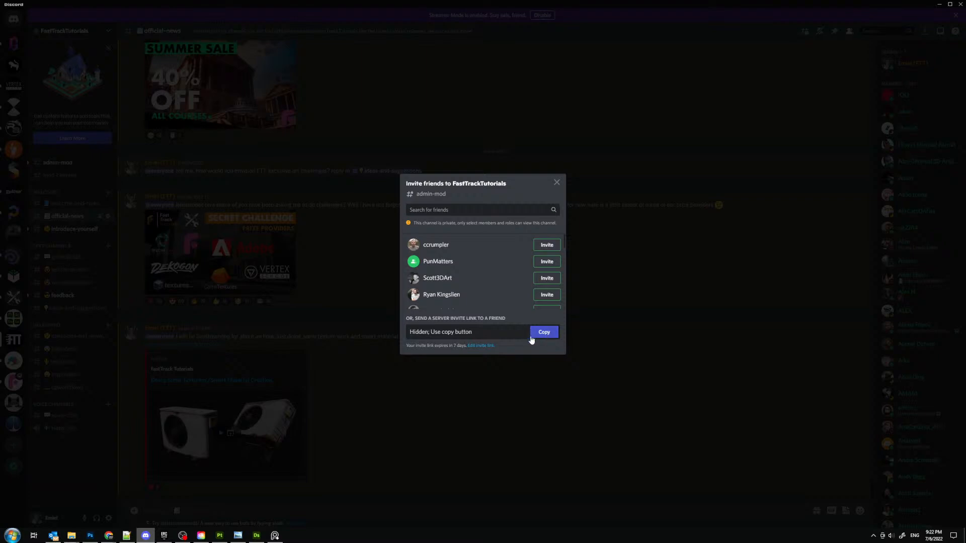
{"action": "left_click", "coordinate": [488, 345]}
{"action": "left_click", "coordinate": [442, 232]}
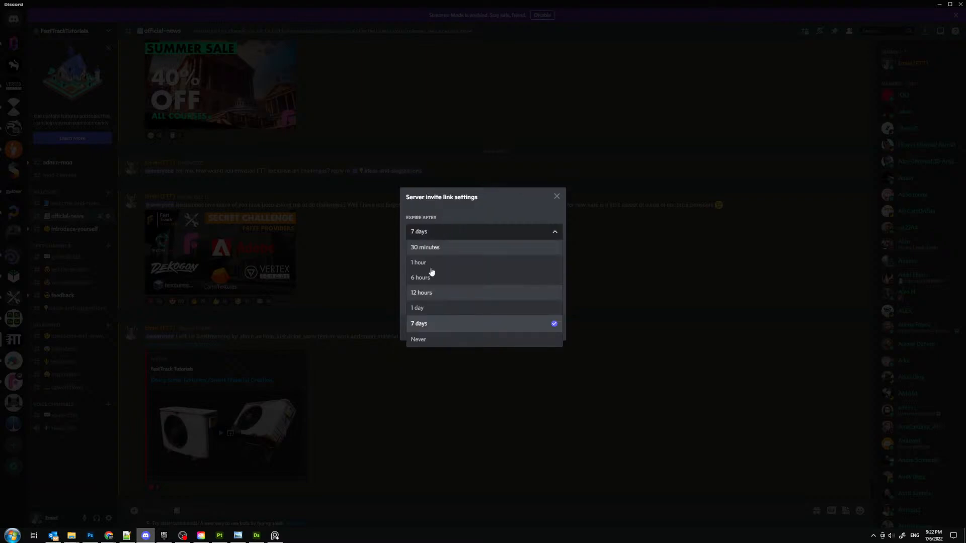
{"action": "left_click", "coordinate": [425, 340]}
{"action": "left_click", "coordinate": [534, 332]}
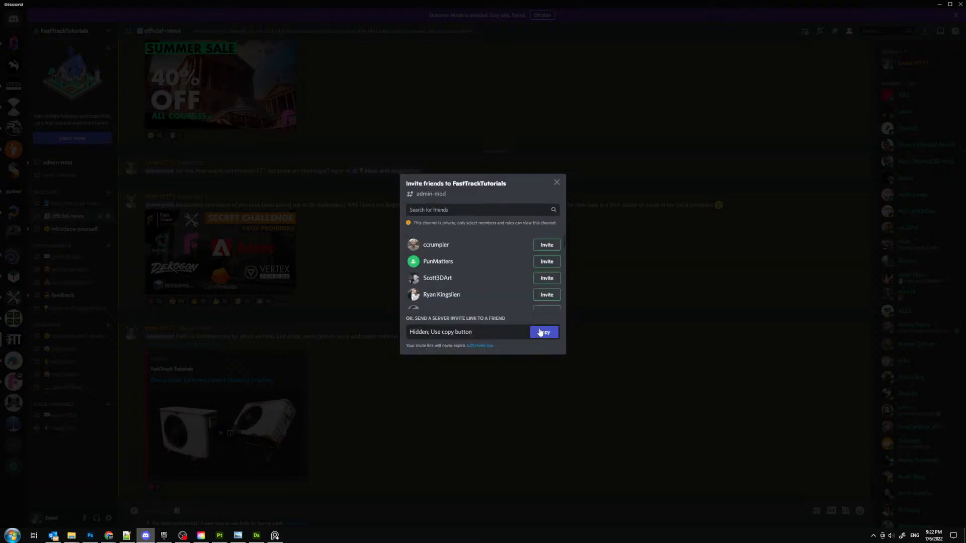
- Copy the FastTrackTutorials server invite link and close the invite dialog
{"action": "left_click", "coordinate": [537, 332]}
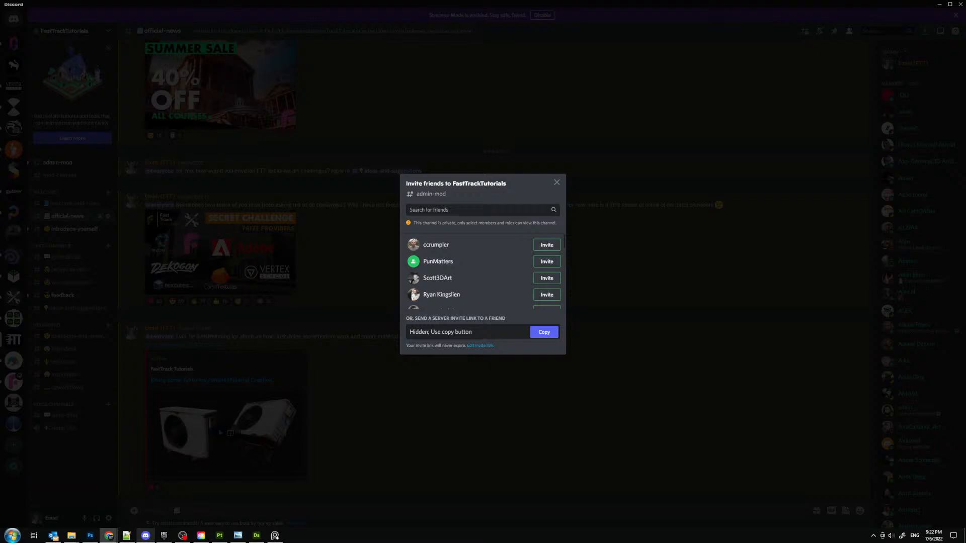
{"action": "left_click", "coordinate": [557, 183]}
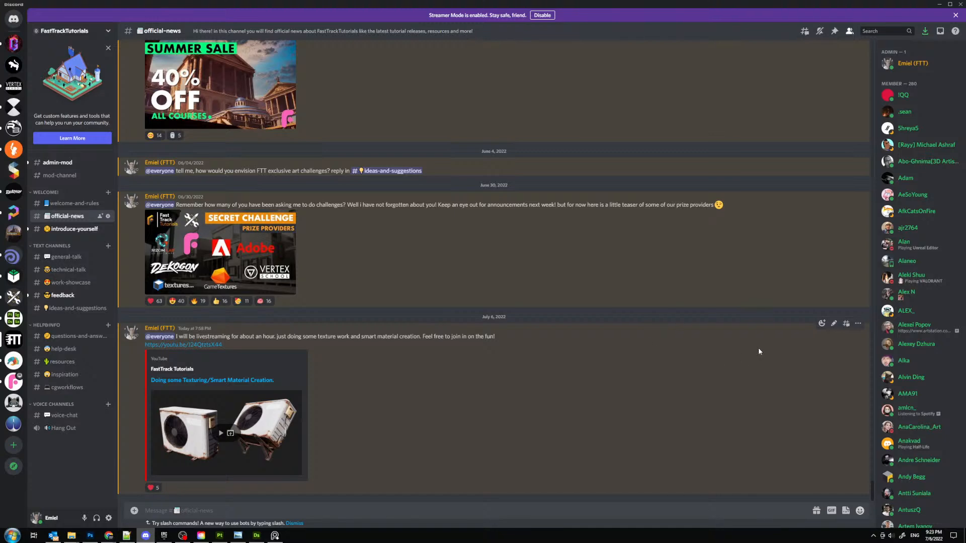
- Delete the July 6 livestream announcement from the official-news channel and return to Substance 3D Designer
{"action": "right_click", "coordinate": [773, 346]}
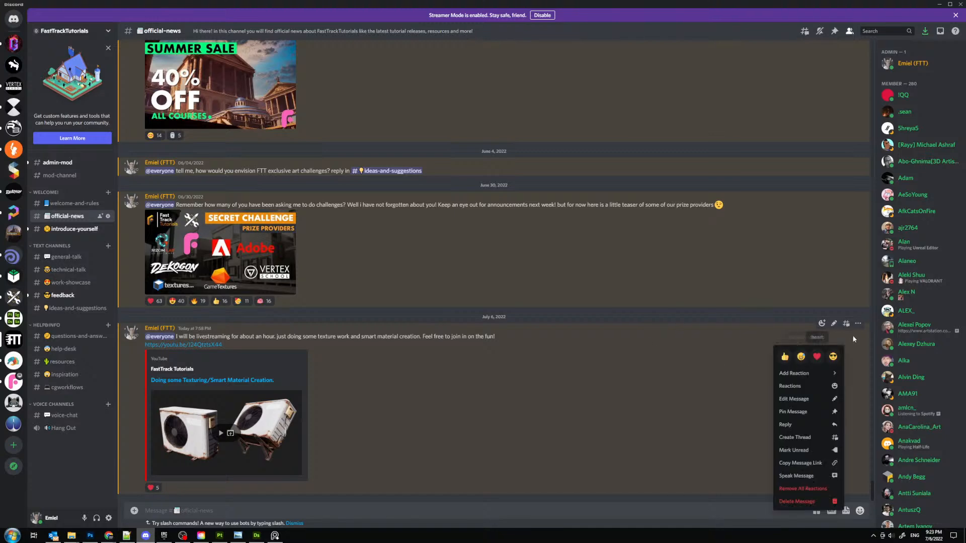
{"action": "left_click", "coordinate": [805, 502]}
{"action": "left_click", "coordinate": [541, 389]}
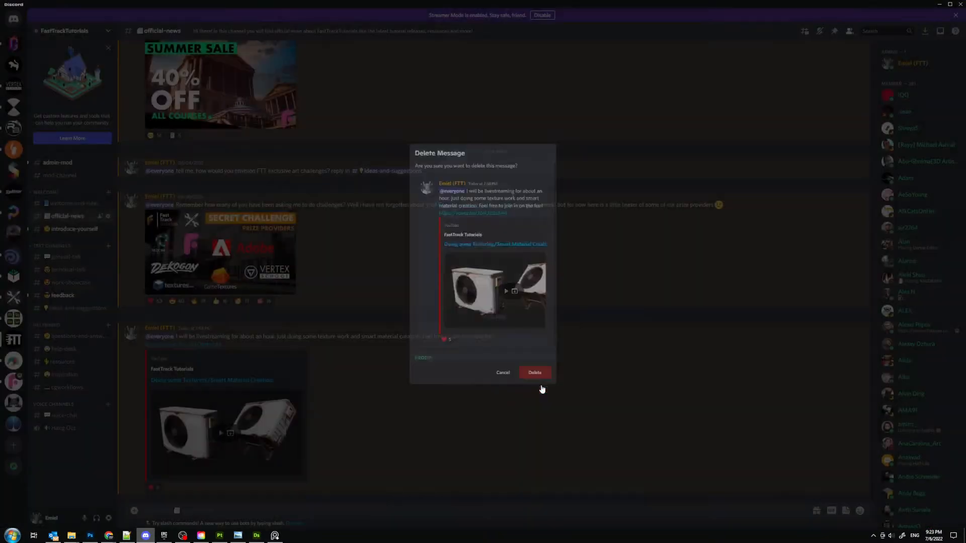
{"action": "left_click", "coordinate": [936, 4]}
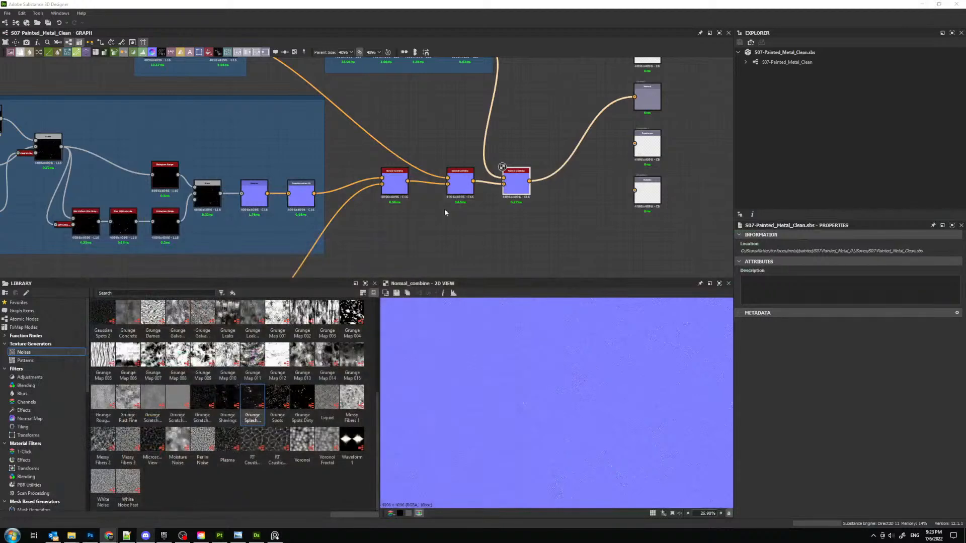
- Save the S07-Painted_Metal_Clean package, and save the PureRef scene in the Reference folder of S07-Painted_Metal_01
{"action": "right_click", "coordinate": [780, 52]}
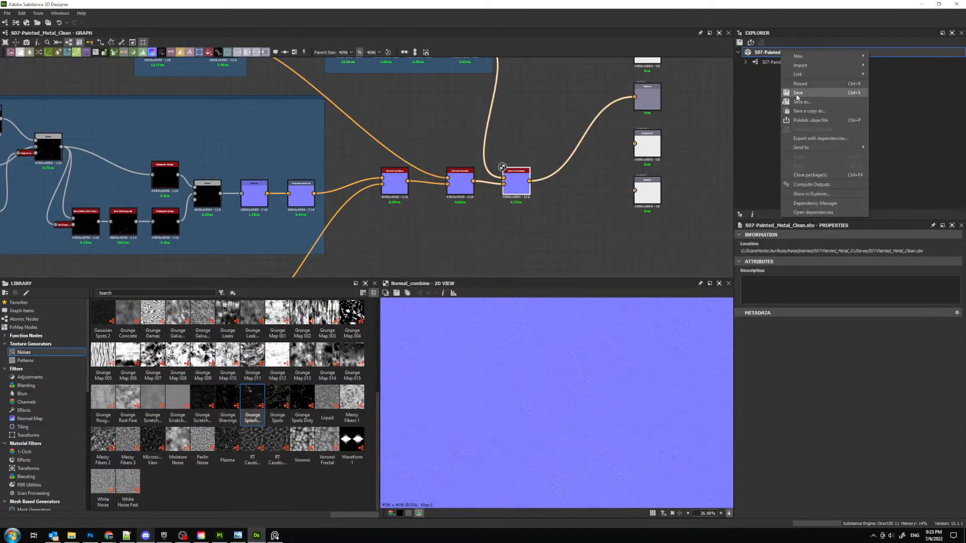
{"action": "left_click", "coordinate": [796, 97]}
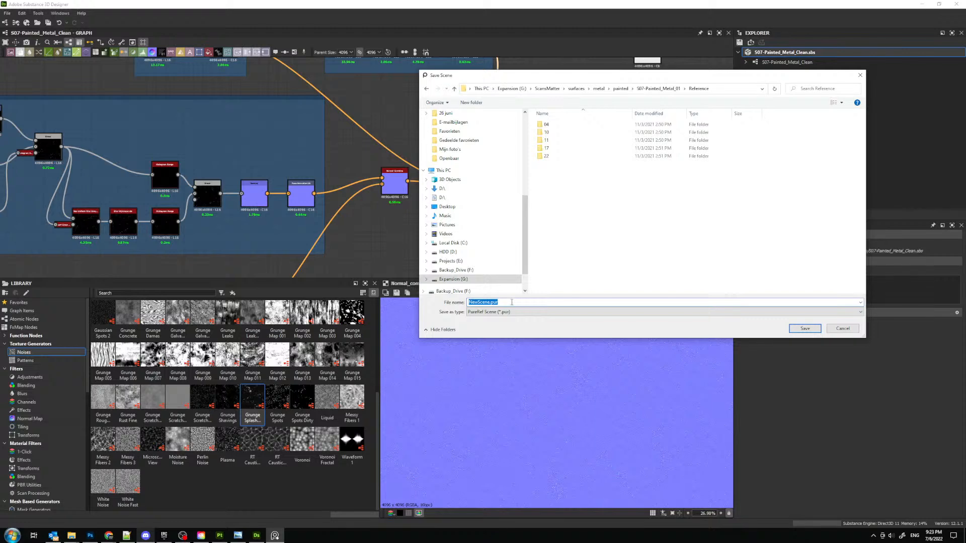
{"action": "type", "text": "Ref"}
{"action": "left_click", "coordinate": [802, 329]}
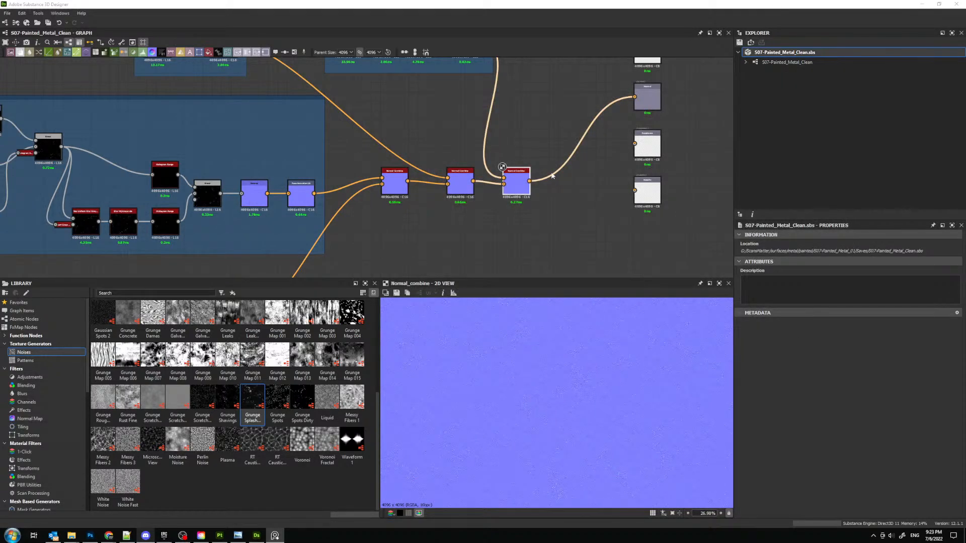
- Preview the Tiny_Cracks Transformation 2D output and the final Normal Combine result, inspecting their surface detail up close
{"action": "scroll", "coordinate": [296, 145], "scroll_direction": "down", "scroll_amount": 2}
{"action": "scroll", "coordinate": [296, 143], "scroll_direction": "down", "scroll_amount": 2}
{"action": "middle_click_drag", "start_coordinate": [252, 203], "coordinate": [381, 147]}
{"action": "scroll", "coordinate": [360, 172], "scroll_direction": "up", "scroll_amount": 3}
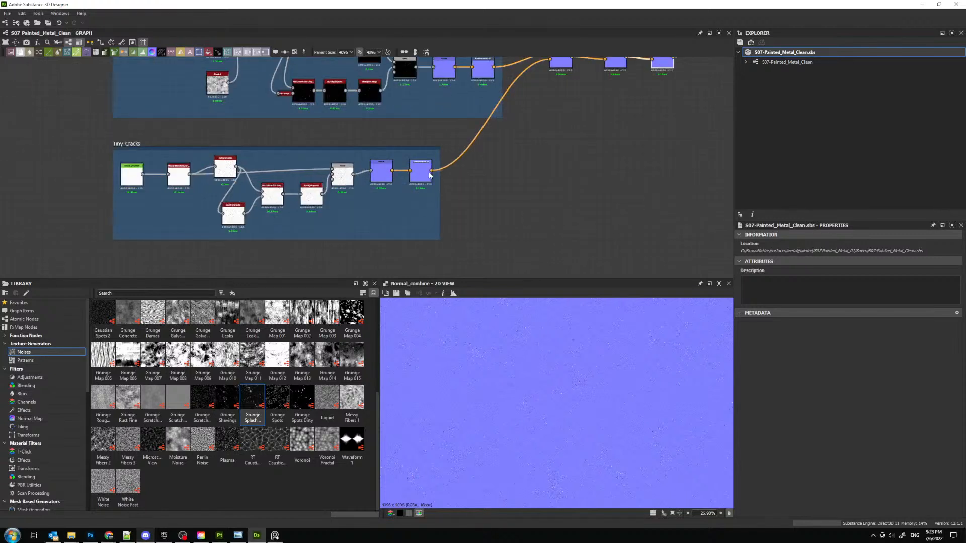
{"action": "double_click", "coordinate": [427, 175]}
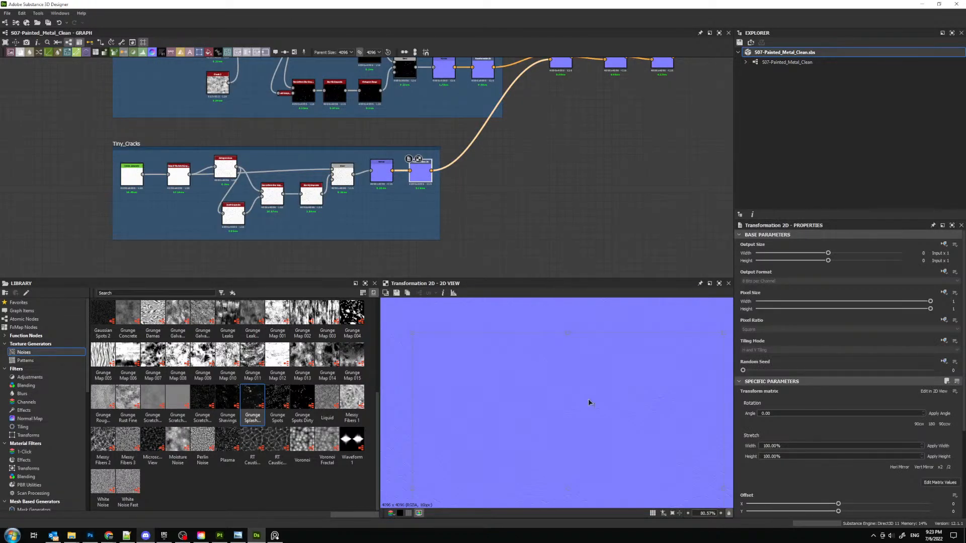
{"action": "middle_click_drag", "start_coordinate": [571, 410], "coordinate": [552, 465]}
{"action": "middle_click_drag", "start_coordinate": [494, 124], "coordinate": [479, 244]}
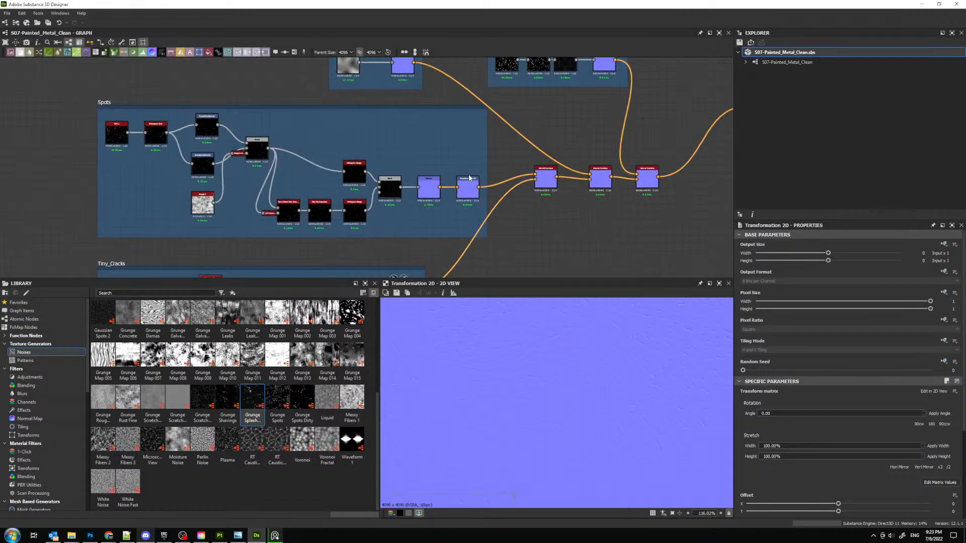
{"action": "left_click", "coordinate": [469, 190]}
{"action": "scroll", "coordinate": [586, 358], "scroll_direction": "up", "scroll_amount": 3}
{"action": "middle_click_drag", "start_coordinate": [533, 181], "coordinate": [423, 214]}
{"action": "double_click", "coordinate": [518, 229]}
{"action": "double_click", "coordinate": [506, 208]}
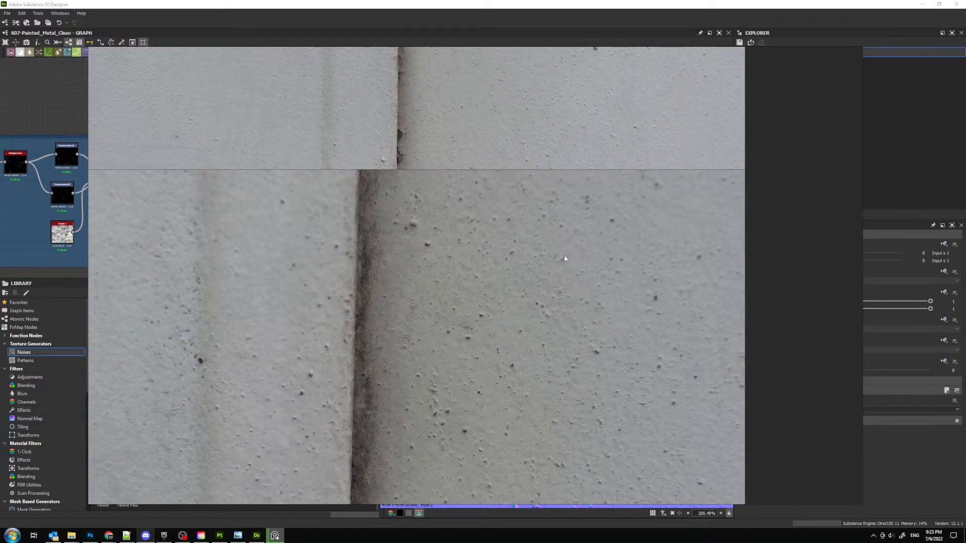
- Examine the bumps, spots and cracks on the grey painted metal photos in the PureRef reference board
{"action": "scroll", "coordinate": [474, 208], "scroll_direction": "down", "scroll_amount": 5}
{"action": "middle_click_drag", "start_coordinate": [456, 167], "coordinate": [417, 353]}
{"action": "scroll", "coordinate": [426, 203], "scroll_direction": "up", "scroll_amount": 5}
{"action": "scroll", "coordinate": [466, 217], "scroll_direction": "up", "scroll_amount": 8}
{"action": "scroll", "coordinate": [487, 216], "scroll_direction": "down", "scroll_amount": 10}
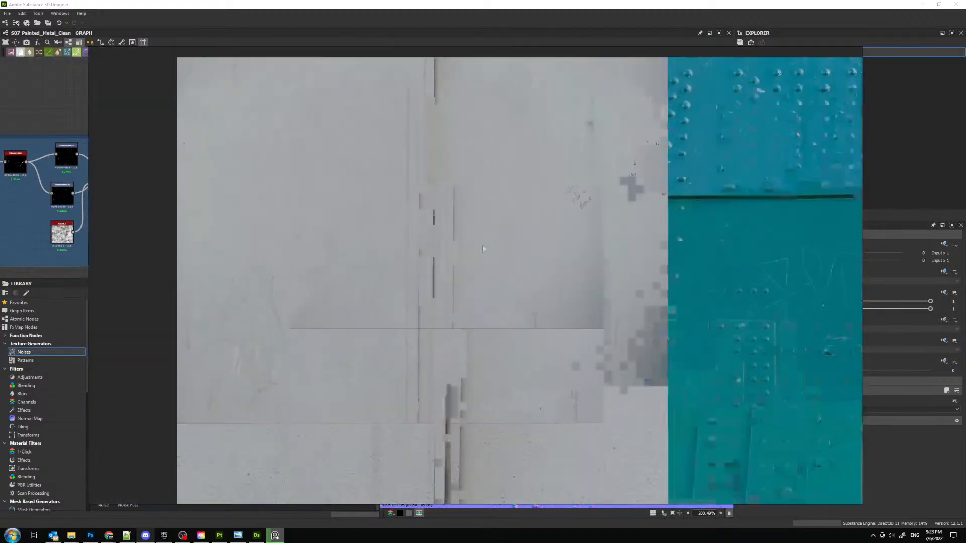
{"action": "scroll", "coordinate": [478, 216], "scroll_direction": "up", "scroll_amount": 8}
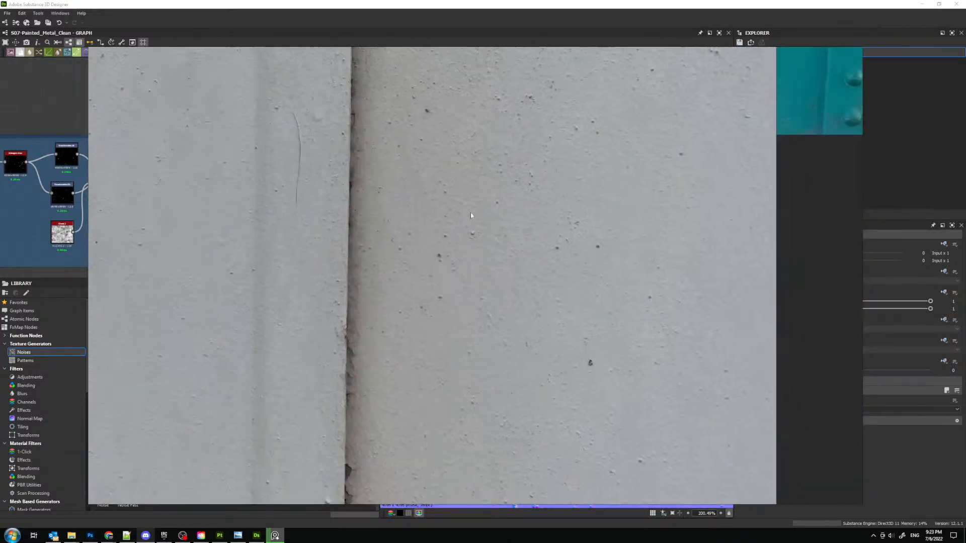
{"action": "scroll", "coordinate": [476, 198], "scroll_direction": "up", "scroll_amount": 4}
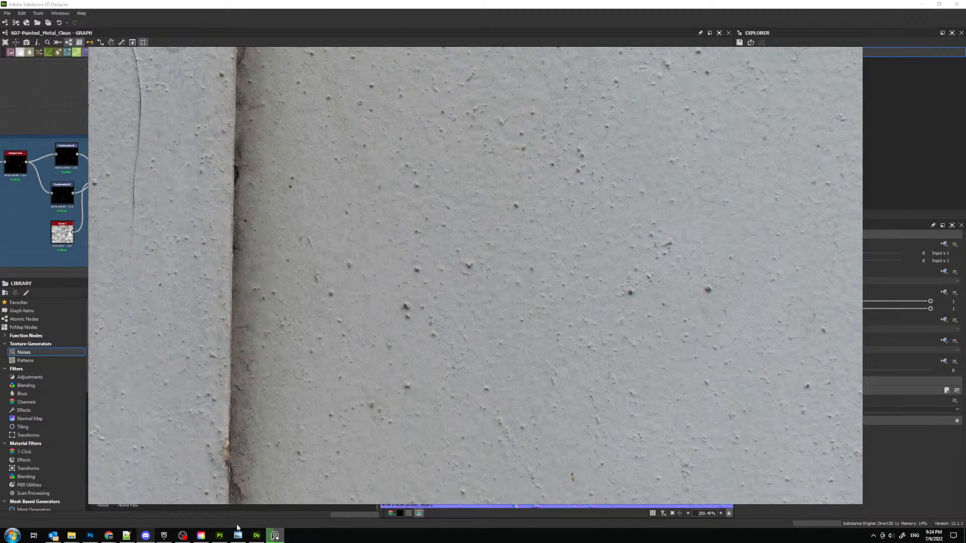
- Close Substance 3D Painter, saving the Smart_Material_Template project, and save the S07-Painted_Metal_Clean package in Substance 3D Designer
{"action": "left_click", "coordinate": [220, 535]}
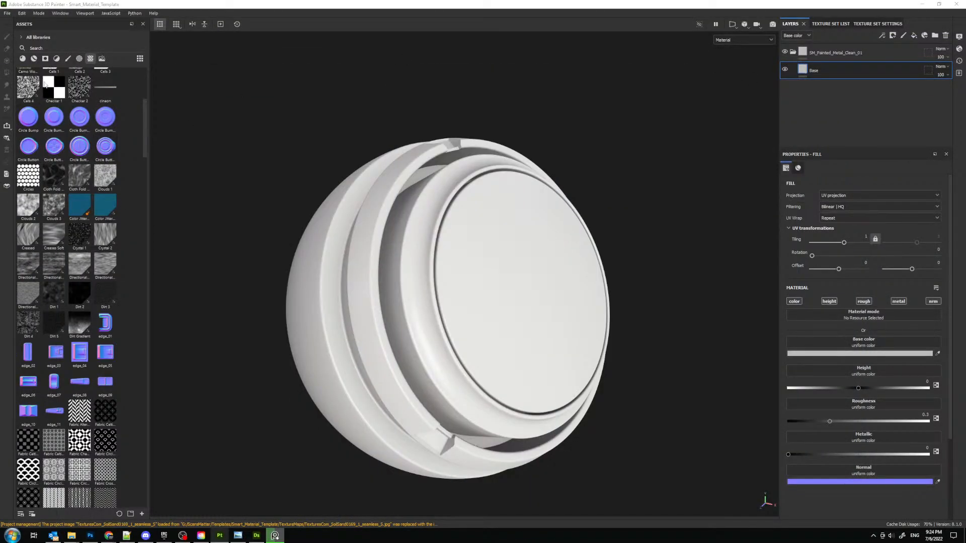
{"action": "left_click", "coordinate": [955, 4]}
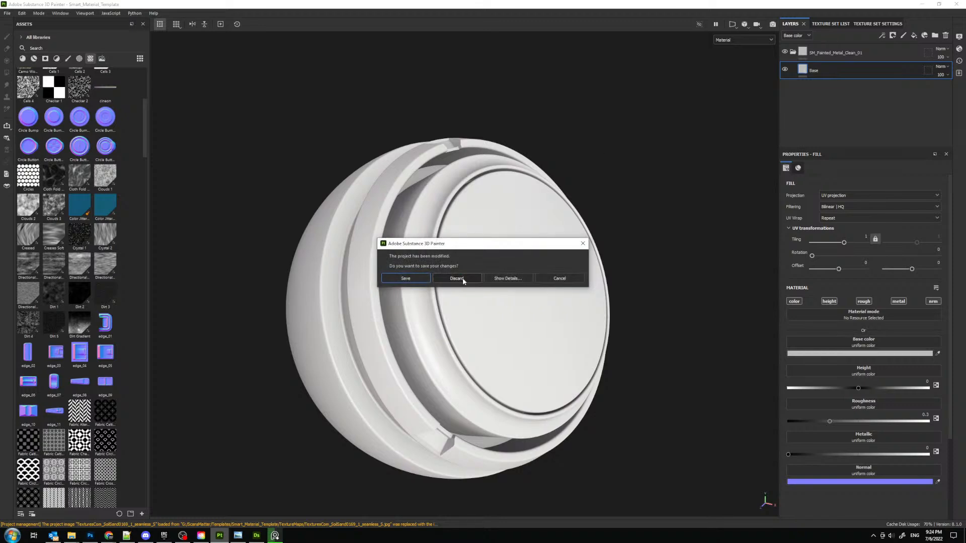
{"action": "left_click", "coordinate": [410, 278]}
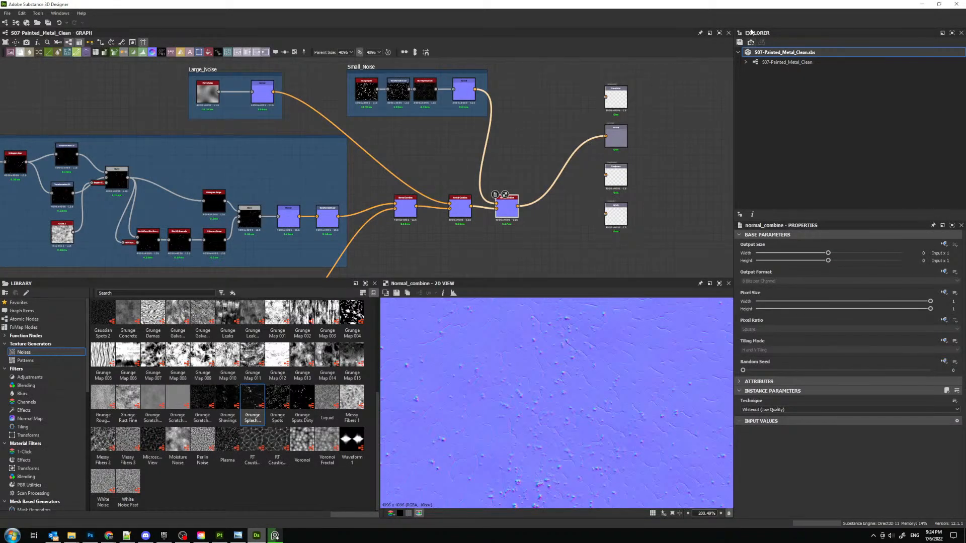
{"action": "right_click", "coordinate": [757, 52]}
{"action": "left_click", "coordinate": [781, 94]}
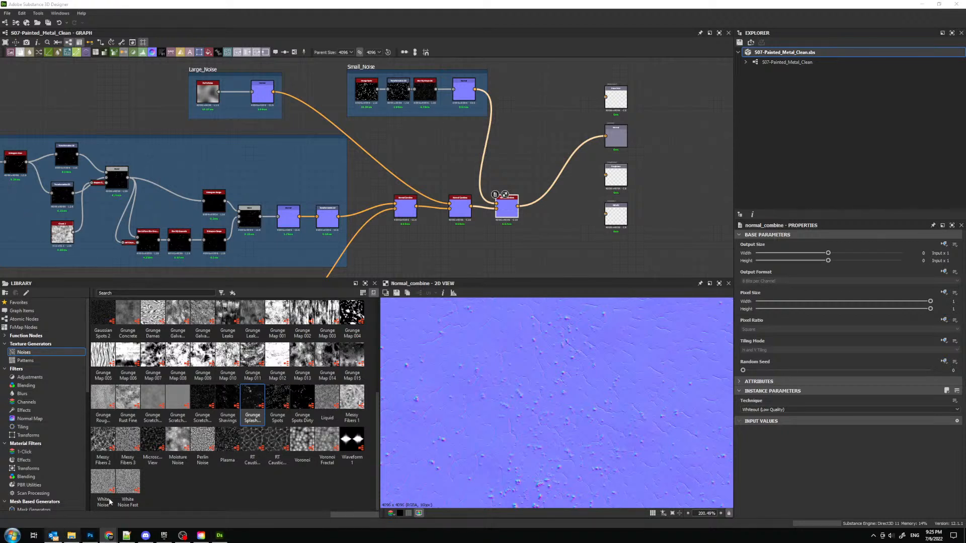
- Switch to Photoshop and quit it without saving the changes to the sand texture image
{"action": "left_click", "coordinate": [90, 535]}
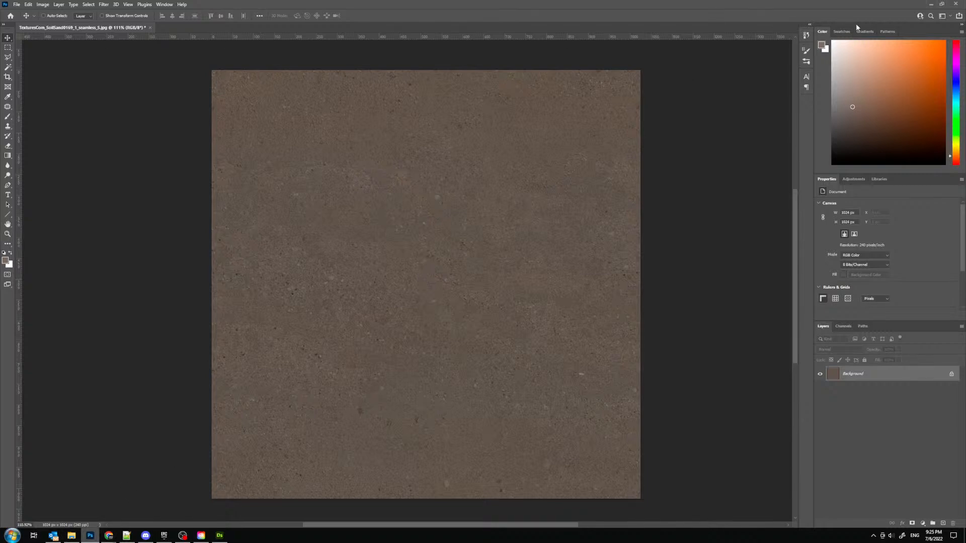
{"action": "left_click", "coordinate": [956, 4]}
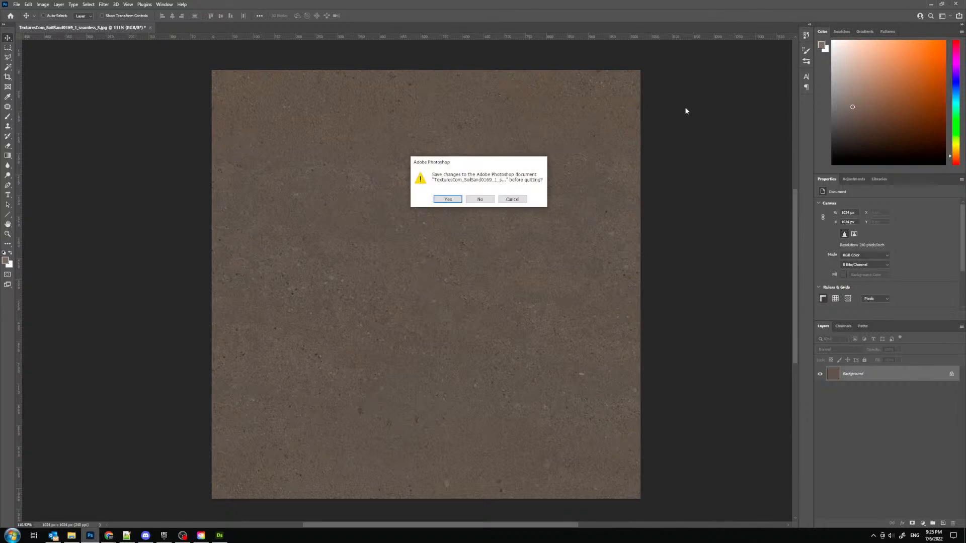
{"action": "left_click", "coordinate": [488, 200]}
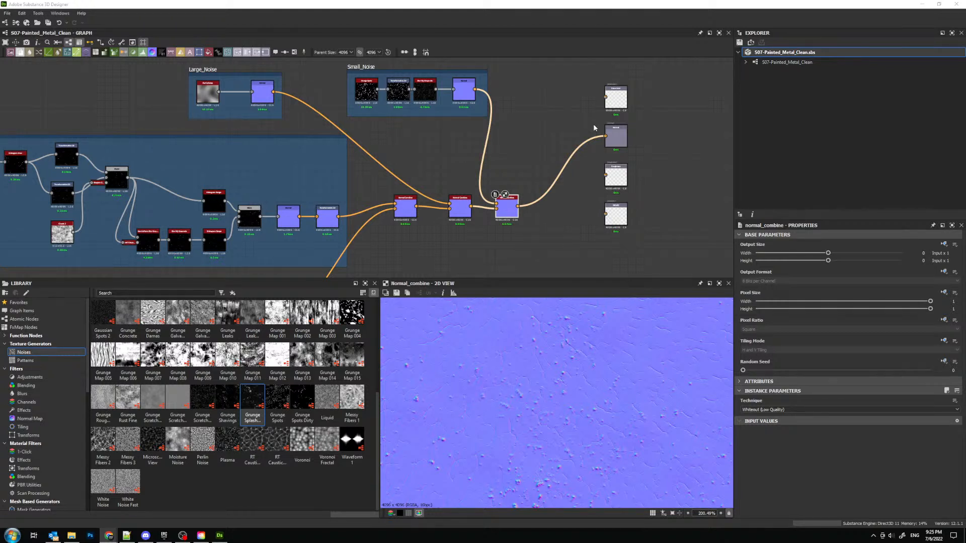
- Preview the Transformation 2D outputs of the Spots and Tiny_Cracks frames to examine each normal detail separately
{"action": "middle_click_drag", "start_coordinate": [390, 196], "coordinate": [468, 123]}
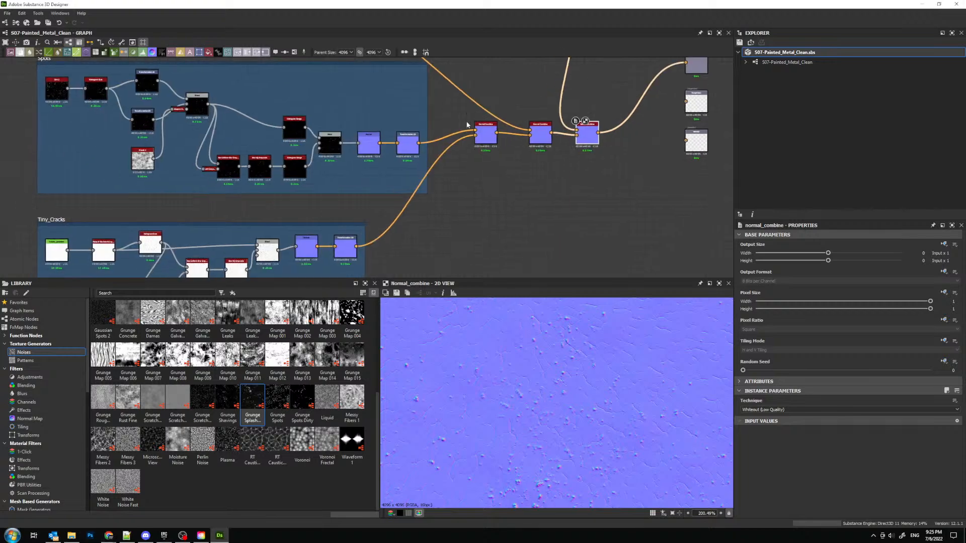
{"action": "scroll", "coordinate": [401, 160], "scroll_direction": "up", "scroll_amount": 4}
{"action": "double_click", "coordinate": [408, 135]}
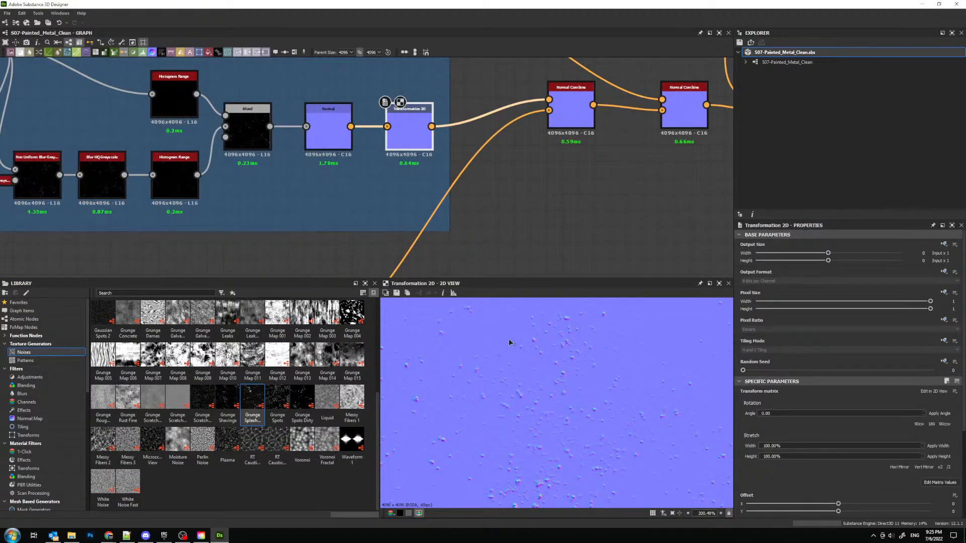
{"action": "scroll", "coordinate": [563, 362], "scroll_direction": "down", "scroll_amount": 3}
{"action": "scroll", "coordinate": [478, 174], "scroll_direction": "down", "scroll_amount": 1}
{"action": "middle_click_drag", "start_coordinate": [477, 173], "coordinate": [544, 37]}
{"action": "double_click", "coordinate": [382, 180]}
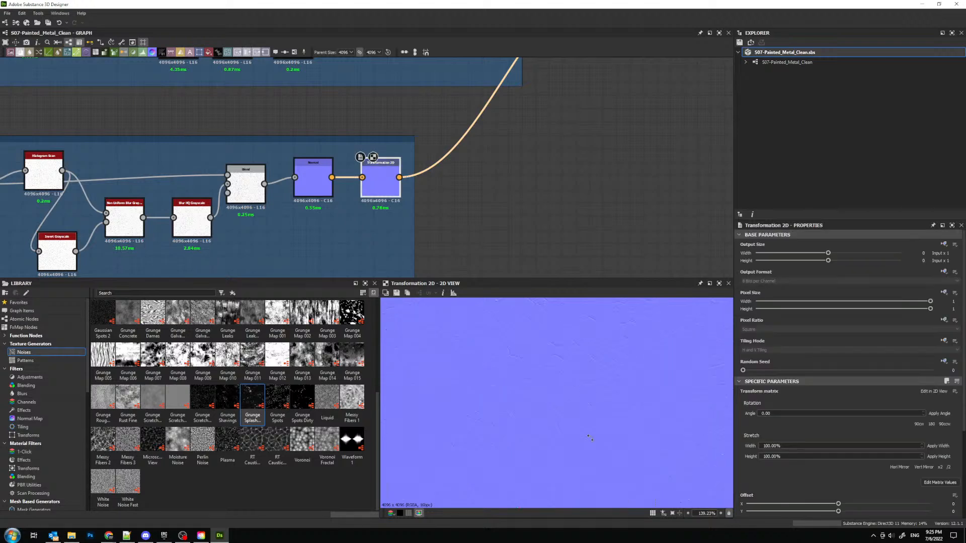
{"action": "scroll", "coordinate": [547, 408], "scroll_direction": "down", "scroll_amount": 4}
{"action": "middle_click_drag", "start_coordinate": [520, 165], "coordinate": [440, 246]}
{"action": "scroll", "coordinate": [440, 245], "scroll_direction": "down", "scroll_amount": 2}
{"action": "middle_click_drag", "start_coordinate": [565, 127], "coordinate": [470, 220]}
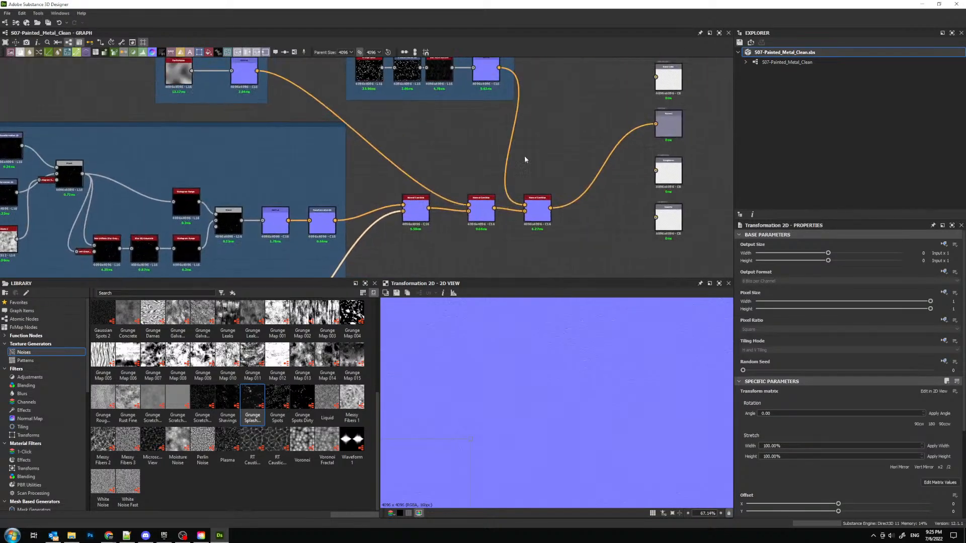
- Open the properties of the last Normal Combine node feeding the normal output
{"action": "middle_click_drag", "start_coordinate": [533, 162], "coordinate": [522, 171]}
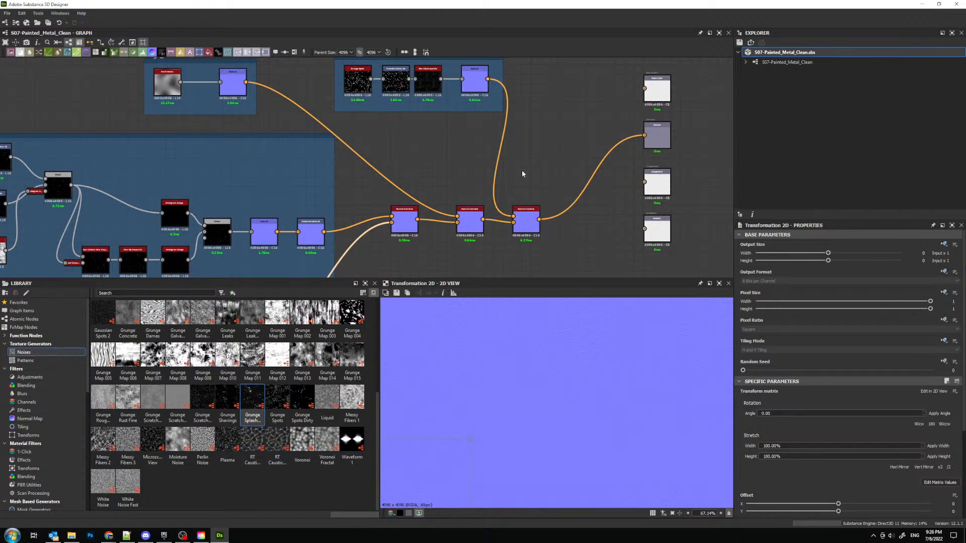
{"action": "left_click", "coordinate": [530, 220]}
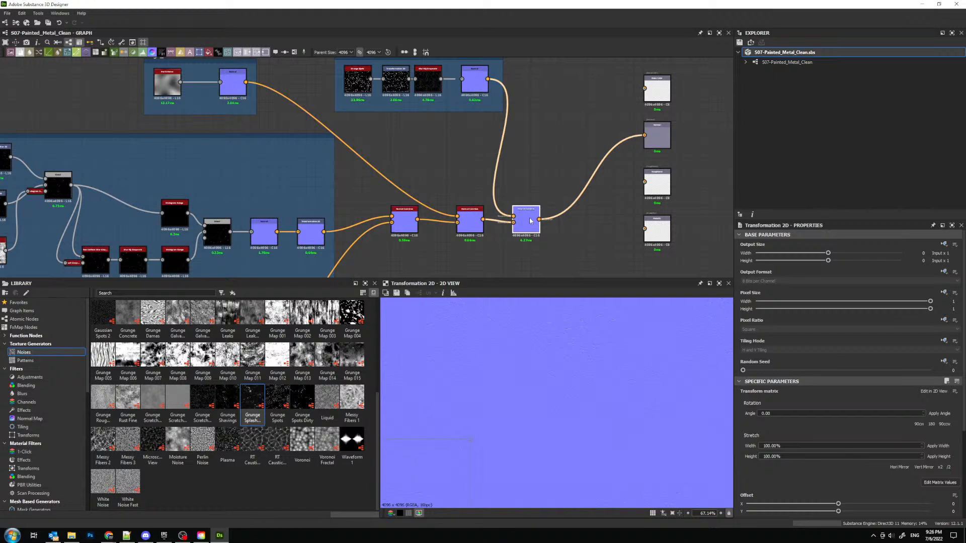
{"action": "mouse_move", "coordinate": [529, 220]}
{"action": "left_mouse_down"}
{"action": "mouse_move", "coordinate": [528, 212]}
{"action": "mouse_move", "coordinate": [530, 221]}
{"action": "left_mouse_up"}
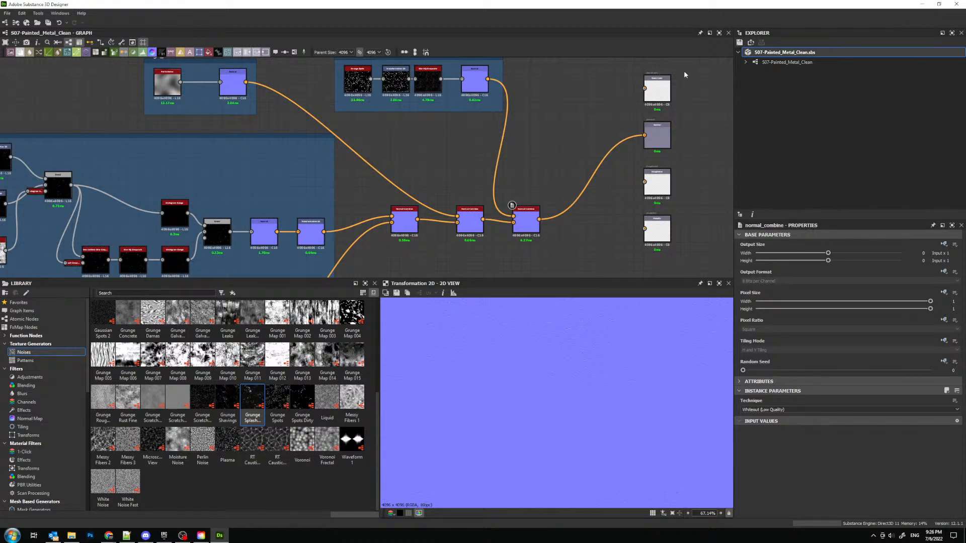
{"action": "left_click_drag", "start_coordinate": [680, 64], "coordinate": [633, 261]}
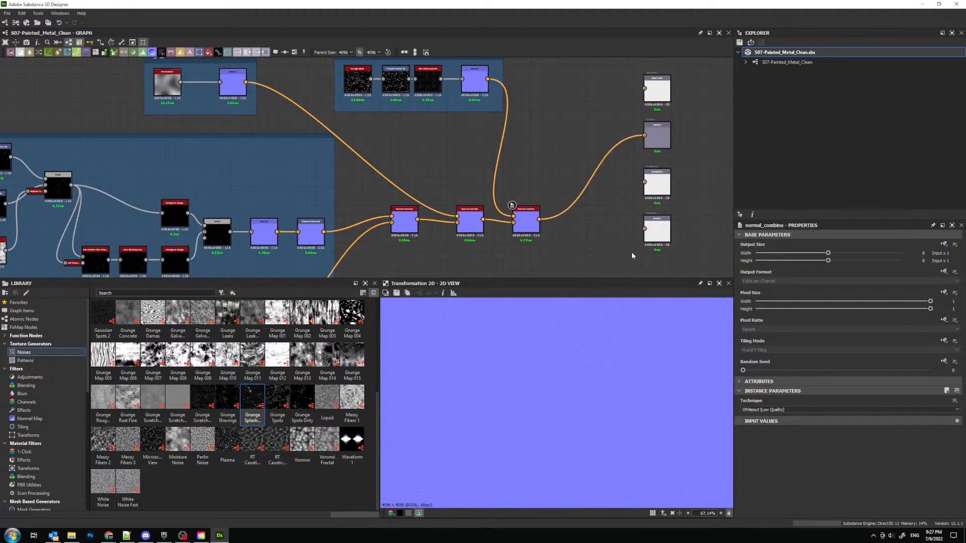